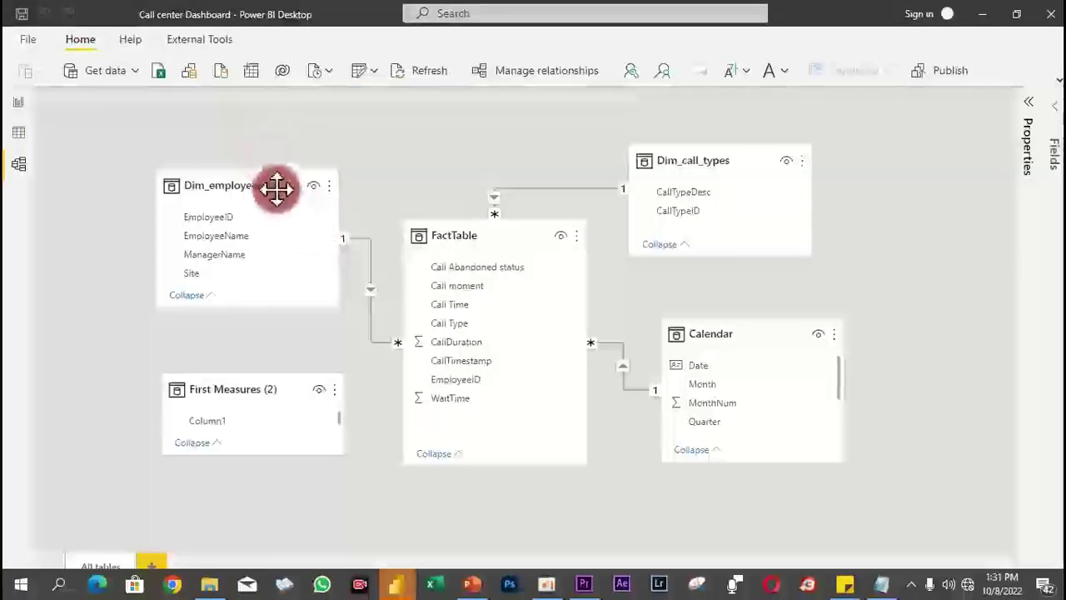
- Reposition the Dim_employees and Dim_call_types tables around FactTable in the model diagram
{"action": "left_click_drag", "start_coordinate": [277, 187], "coordinate": [269, 200]}
{"action": "left_click_drag", "start_coordinate": [745, 159], "coordinate": [768, 204]}
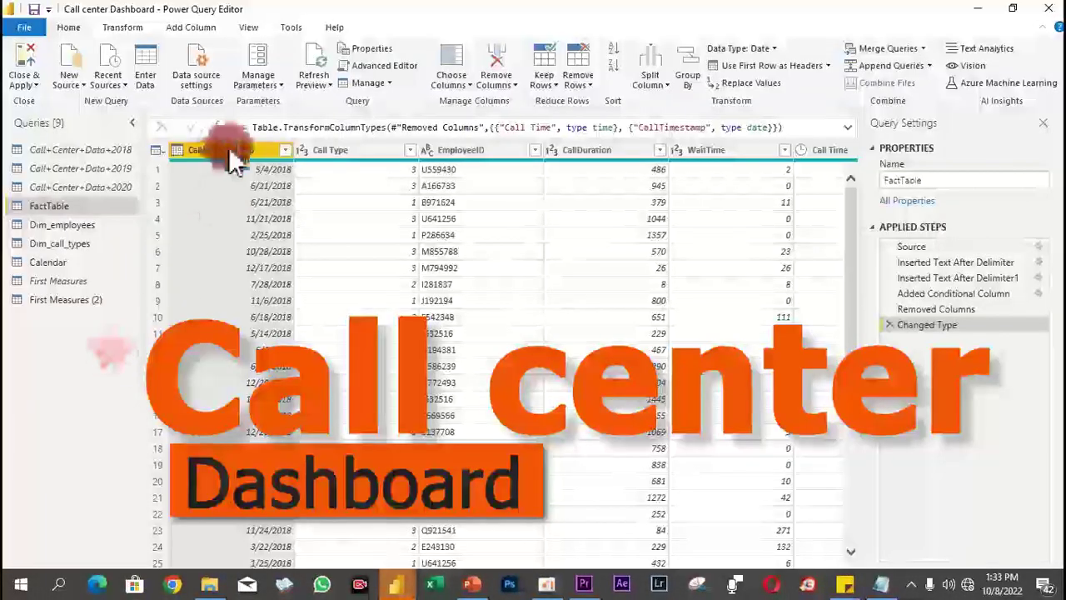
{"action": "left_click", "coordinate": [180, 150]}
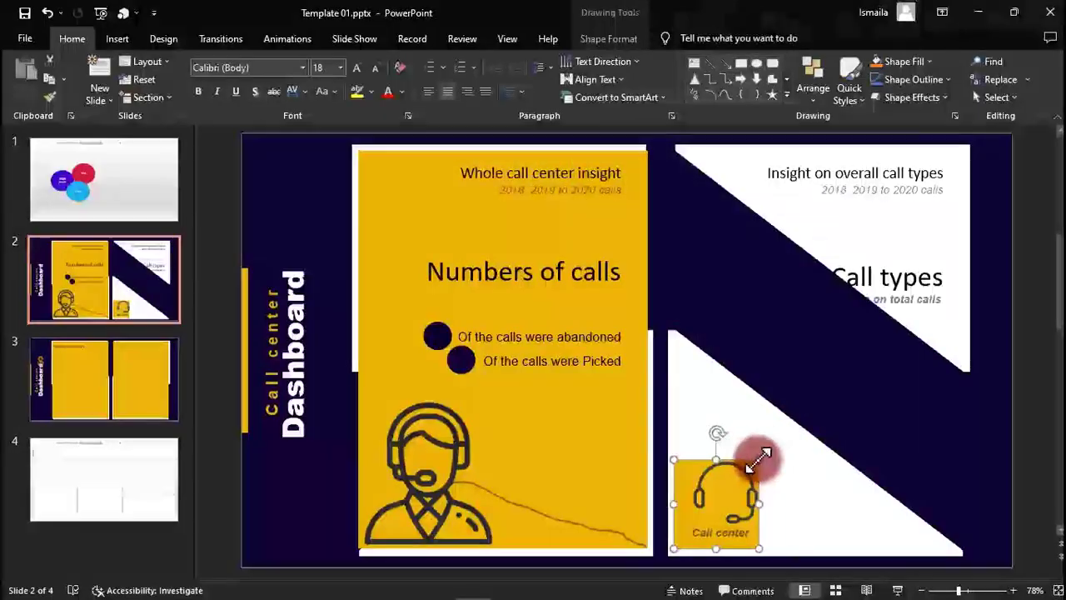
- In the PowerPoint template, enlarge the yellow rectangle on slide 2 to cover the panel behind the Call types text
{"action": "left_click_drag", "start_coordinate": [760, 456], "coordinate": [956, 153]}
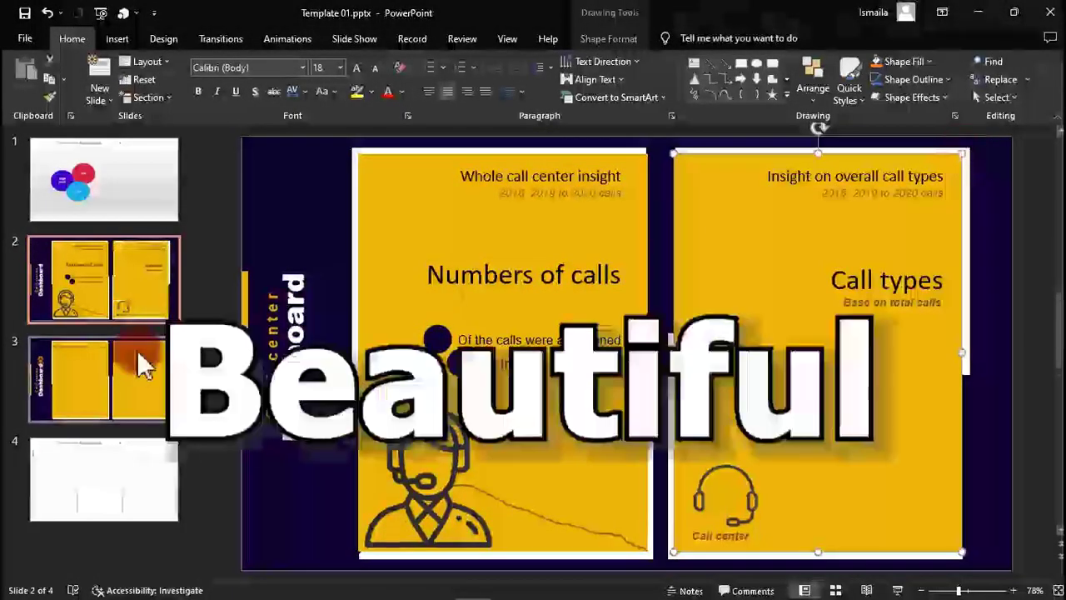
{"action": "left_click", "coordinate": [138, 364]}
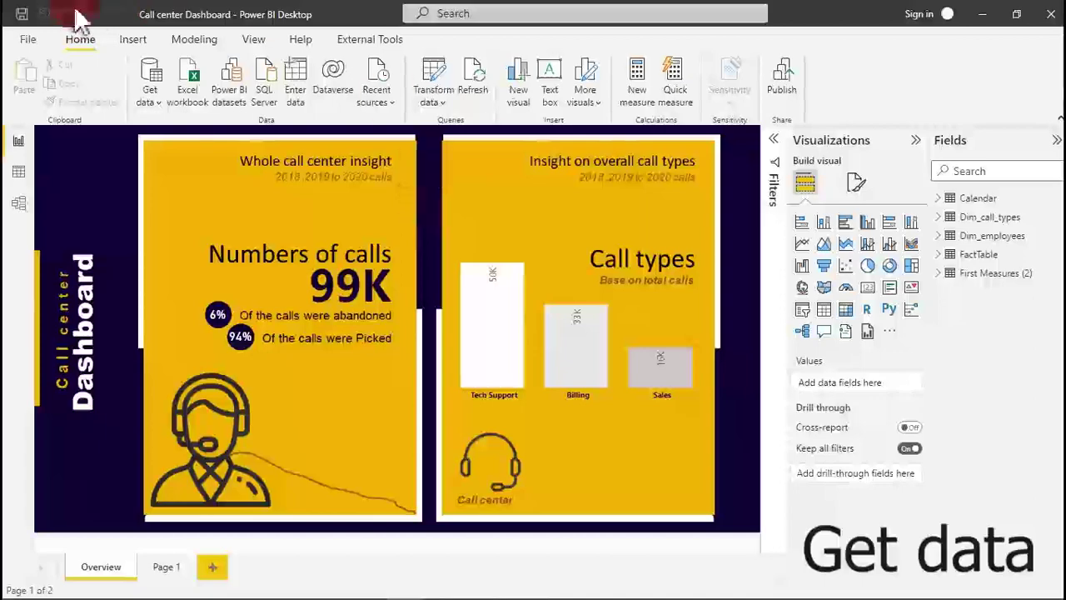
- Create a new Power BI report and bring up the Enterprice DNA folder to review its source files
{"action": "left_click", "coordinate": [33, 41]}
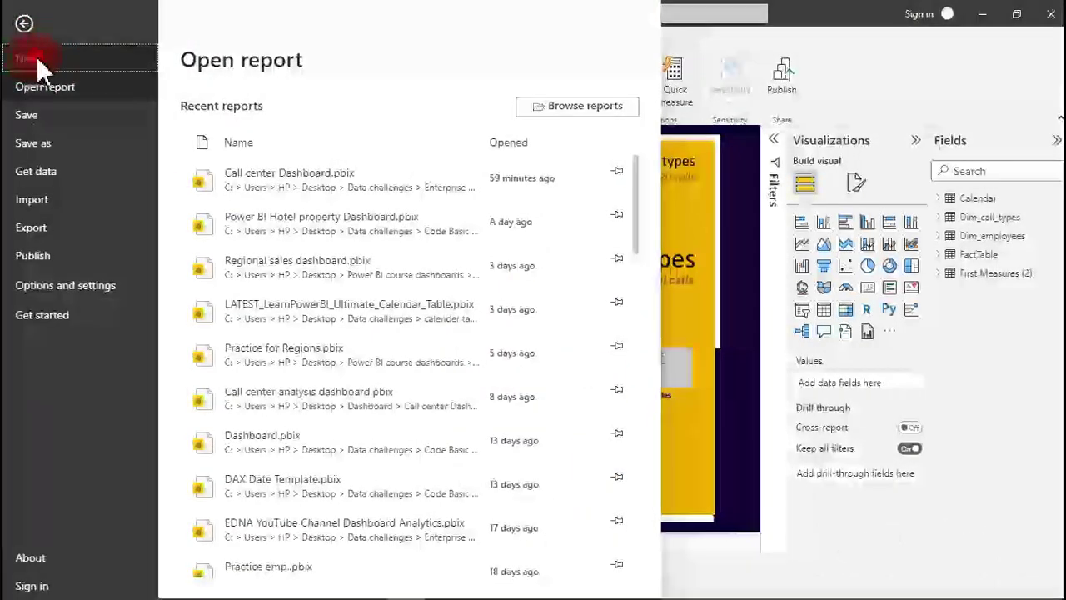
{"action": "left_click", "coordinate": [36, 57]}
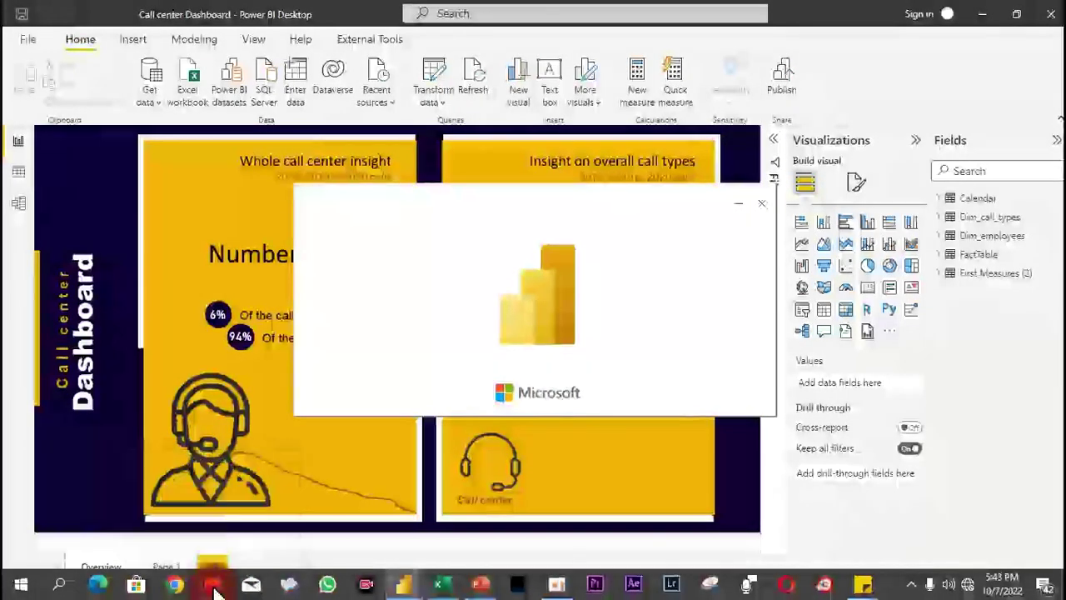
{"action": "left_click", "coordinate": [212, 583]}
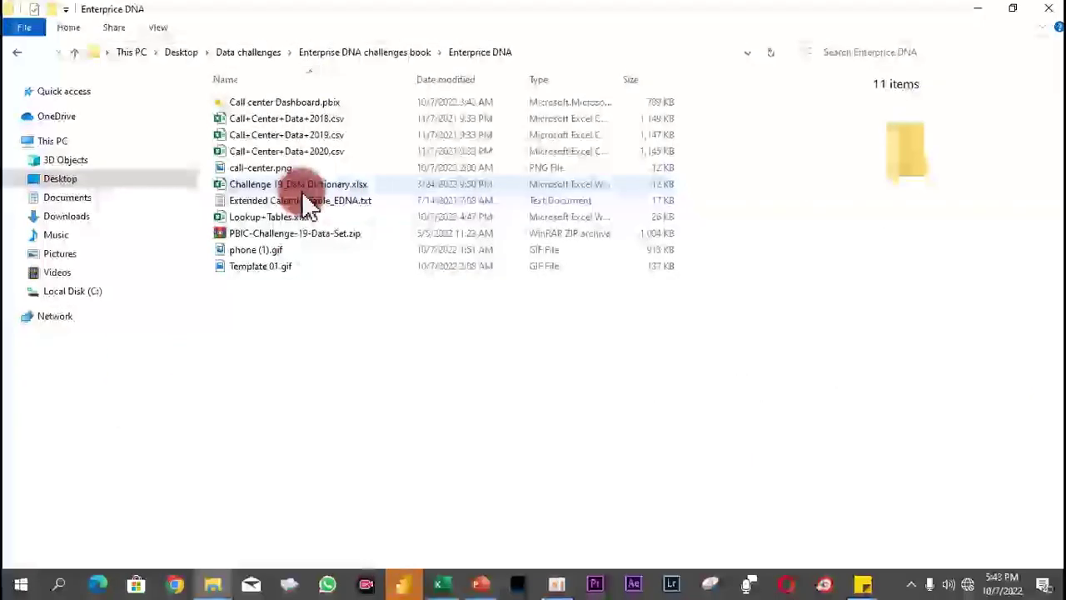
- Switch to the untitled Power BI Desktop report and dismiss its start screen
{"action": "mouse_move", "coordinate": [411, 593]}
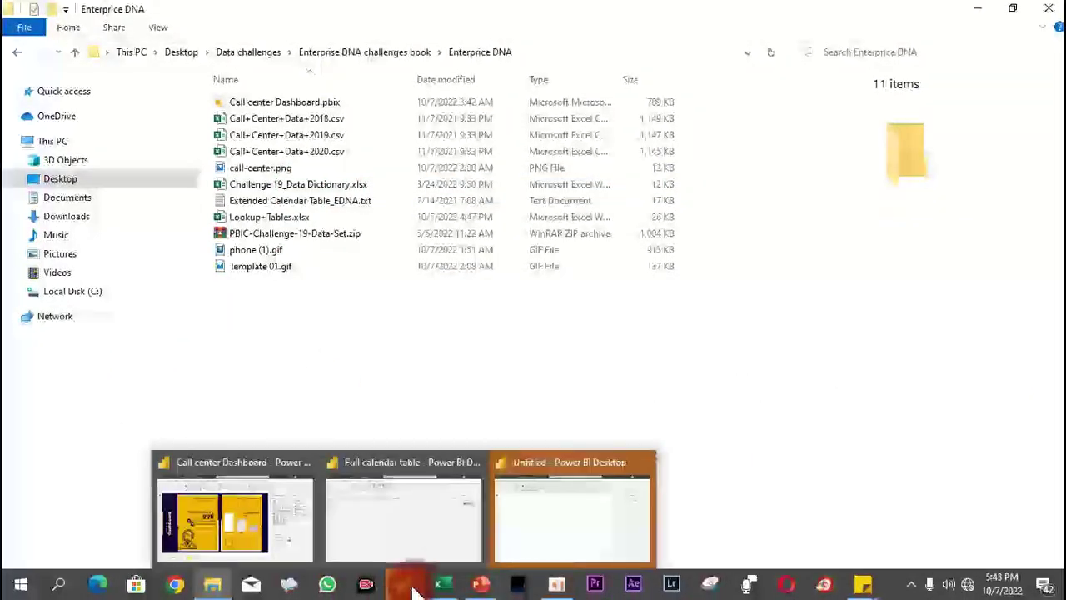
{"action": "left_click", "coordinate": [554, 510]}
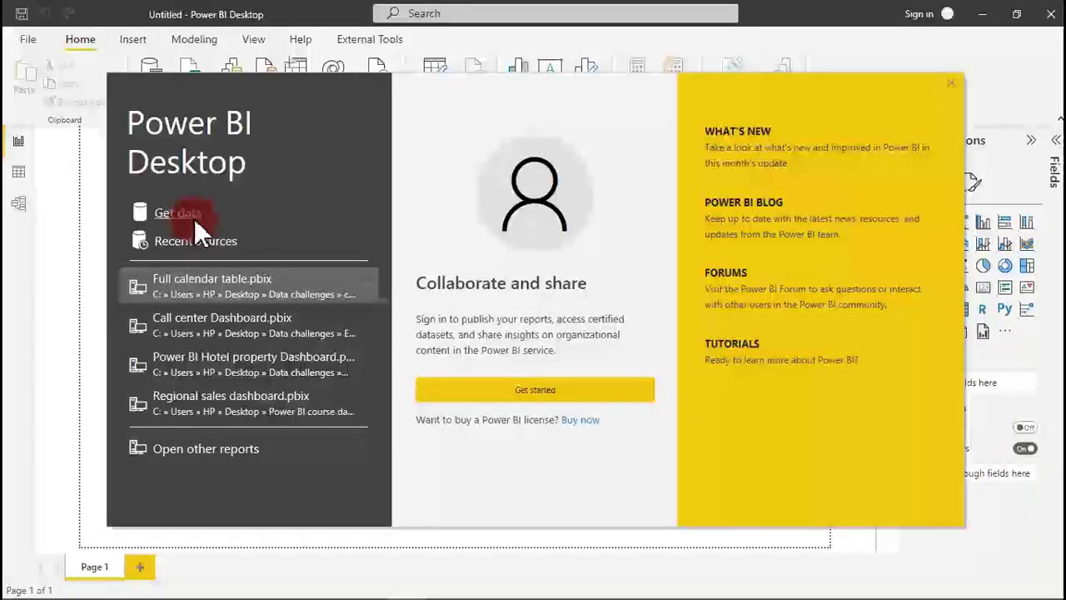
{"action": "left_click", "coordinate": [951, 83]}
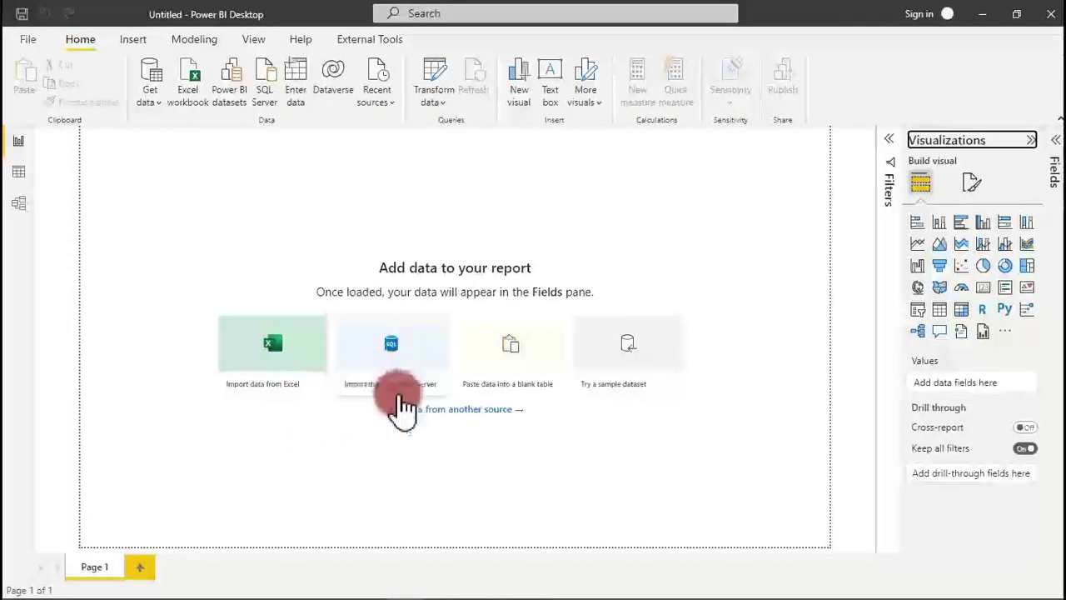
- Start a data import with the Text/CSV connector
{"action": "left_click", "coordinate": [160, 114]}
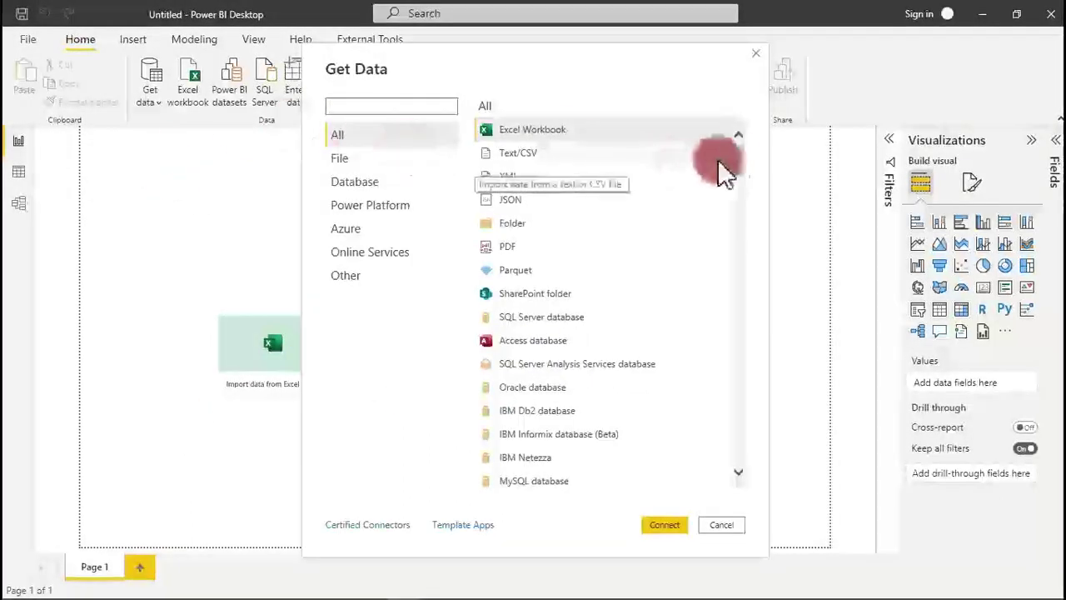
{"action": "left_click_drag", "start_coordinate": [738, 154], "coordinate": [732, 116]}
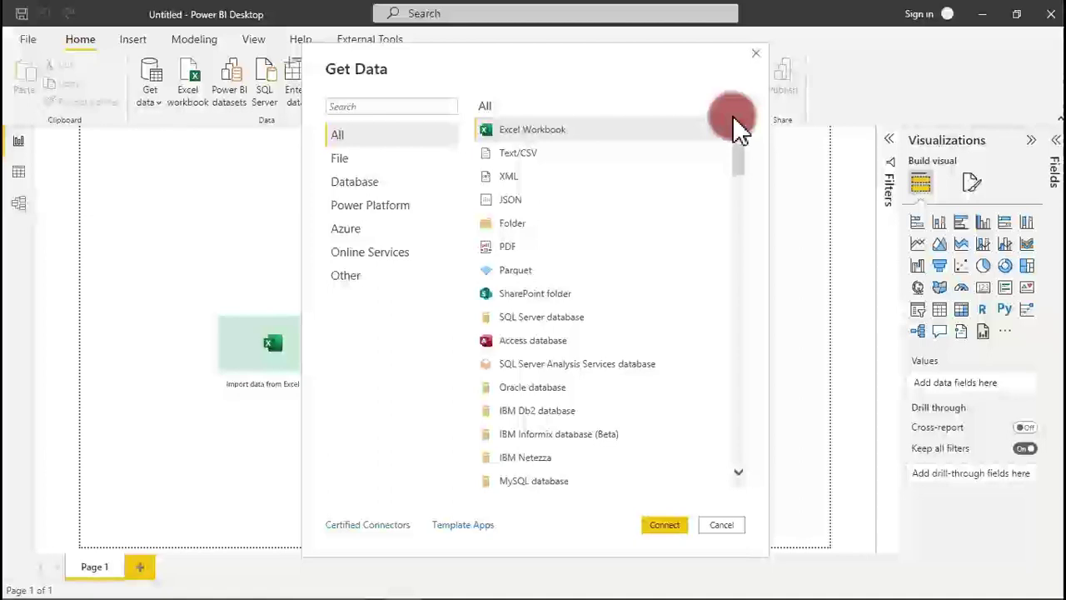
{"action": "left_click", "coordinate": [601, 157]}
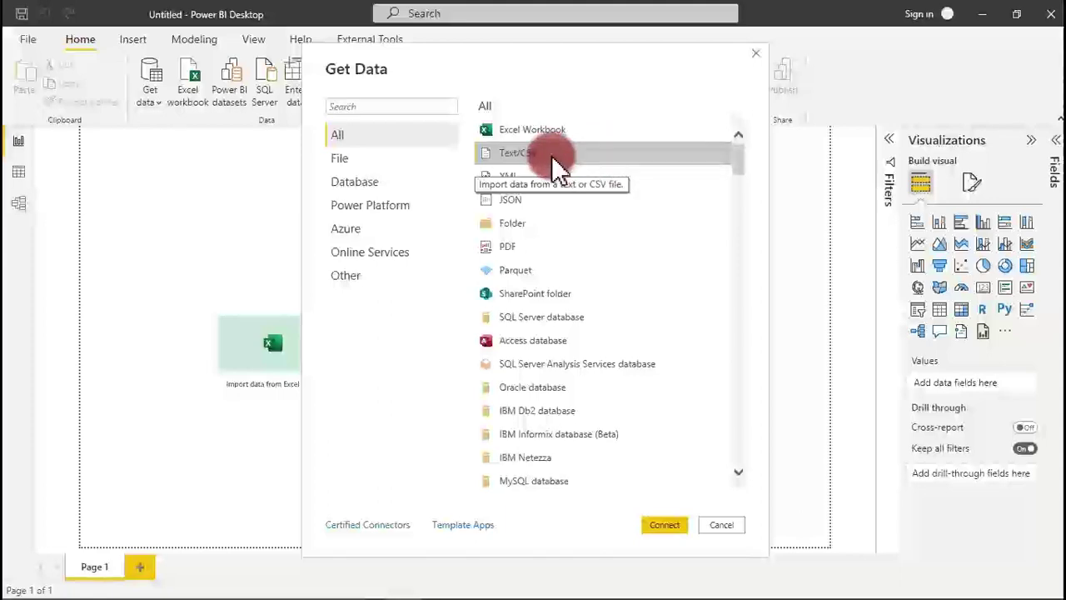
{"action": "left_click", "coordinate": [655, 525]}
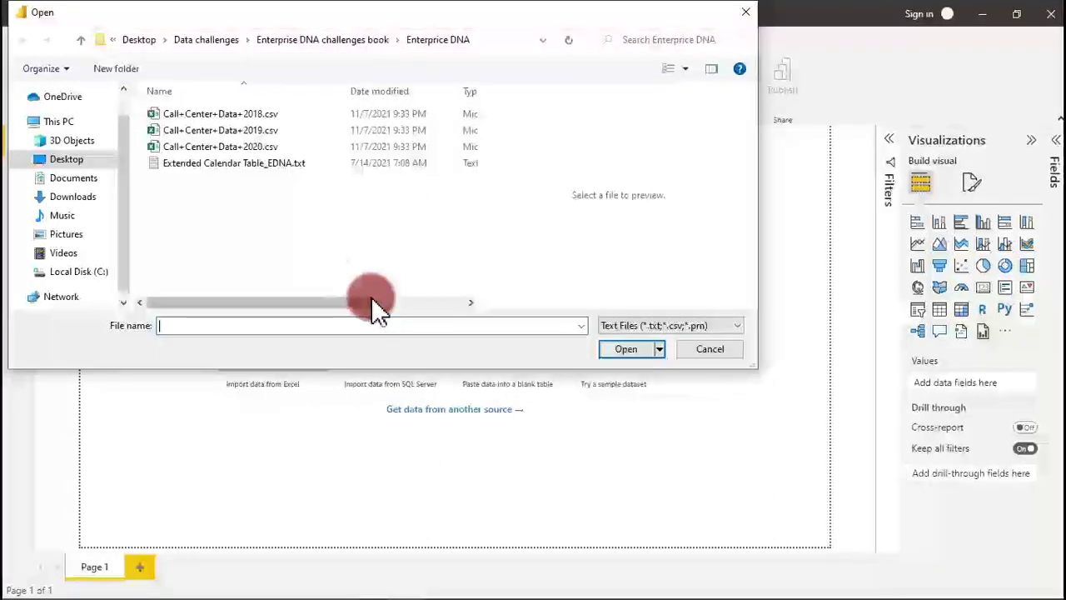
- Choose Call+Center+Data+2018.csv from the Enterprice DNA folder and open it in Power Query for transformation
{"action": "left_click", "coordinate": [241, 113]}
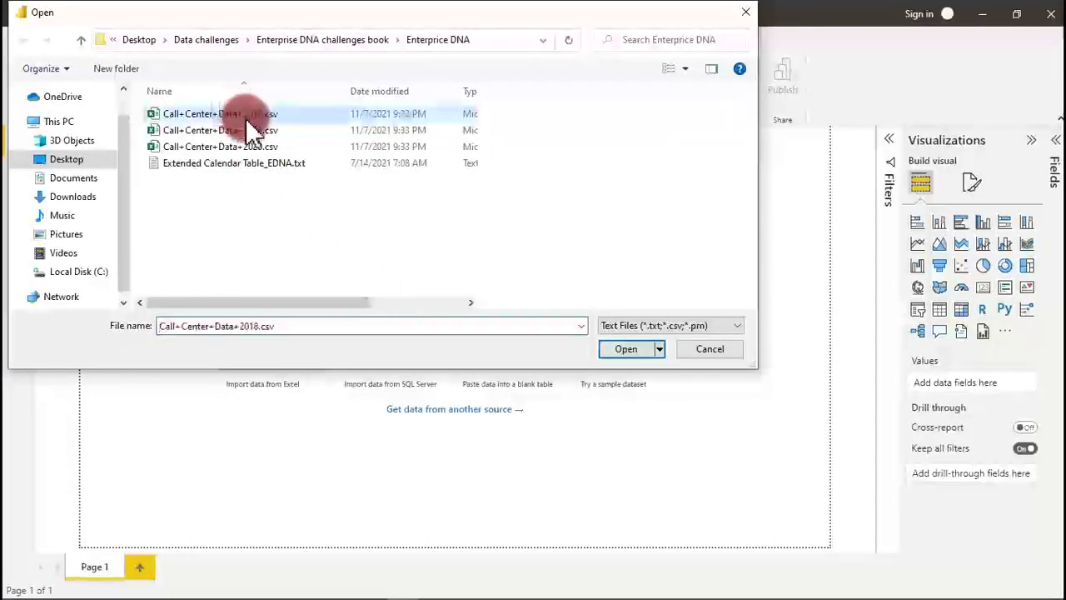
{"action": "left_click", "coordinate": [247, 117]}
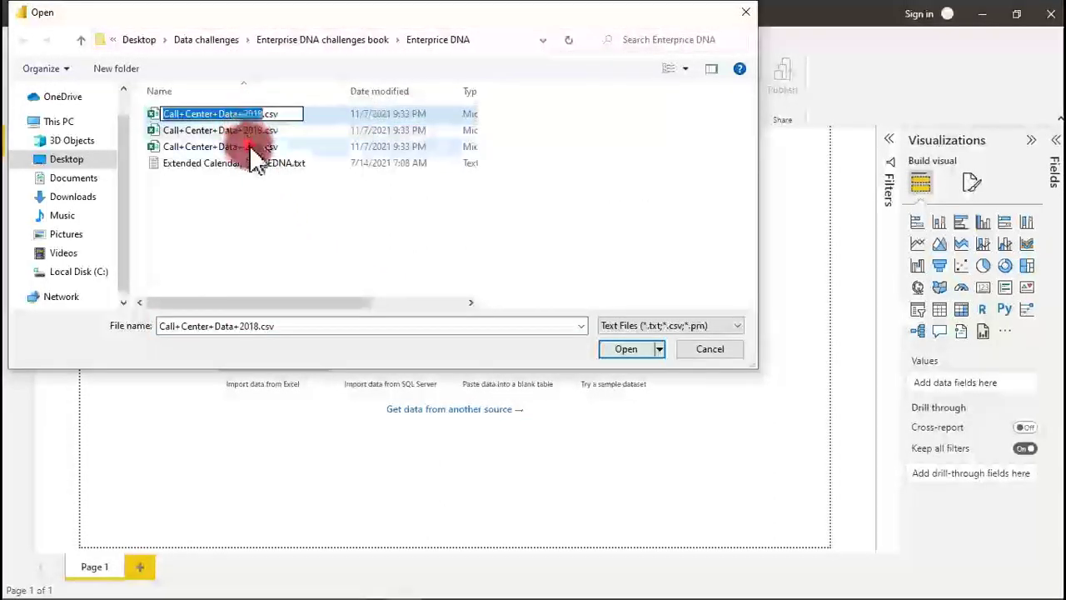
{"action": "left_click", "coordinate": [252, 147]}
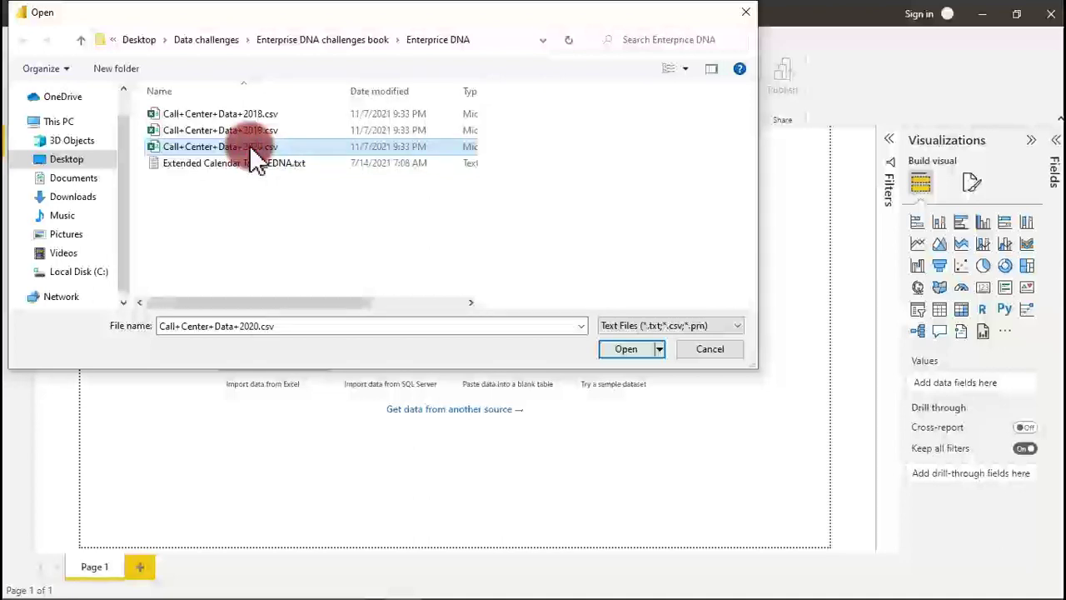
{"action": "left_click", "coordinate": [243, 115]}
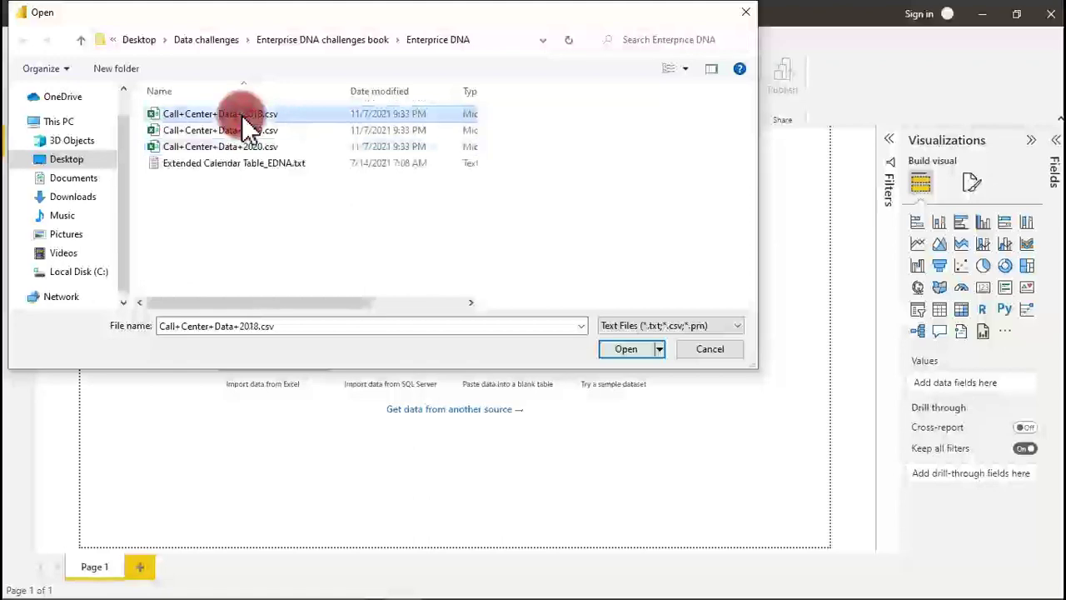
{"action": "double_click", "coordinate": [234, 125]}
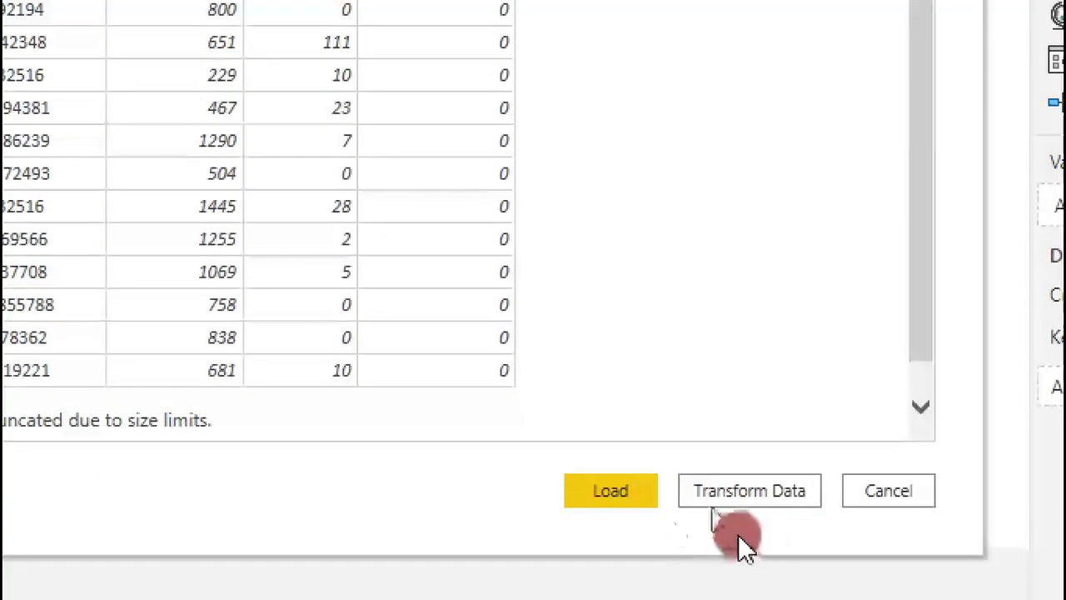
{"action": "left_click", "coordinate": [610, 504]}
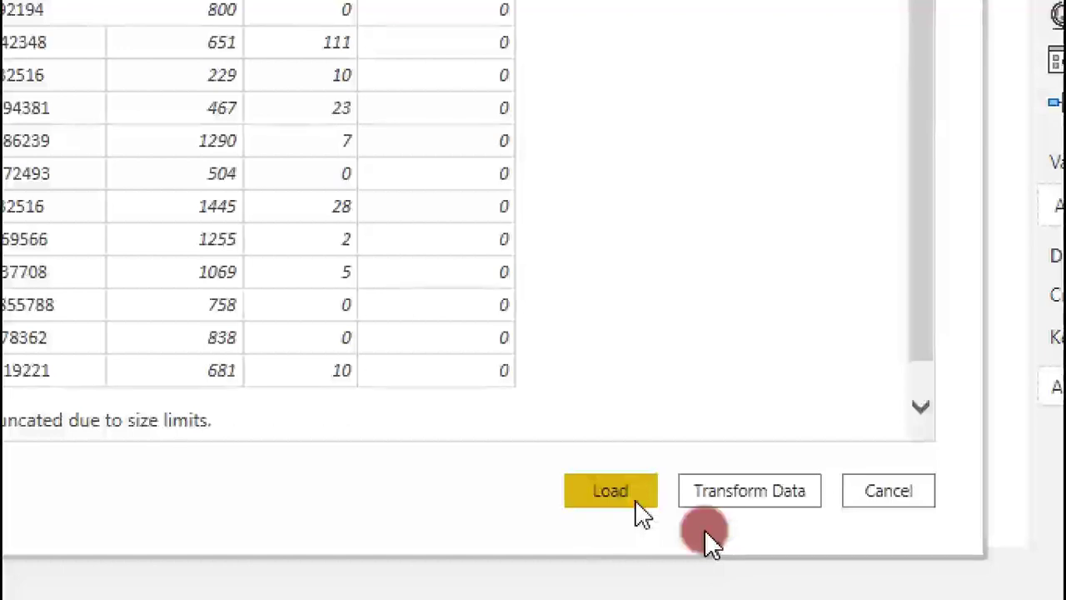
{"action": "left_click", "coordinate": [747, 530]}
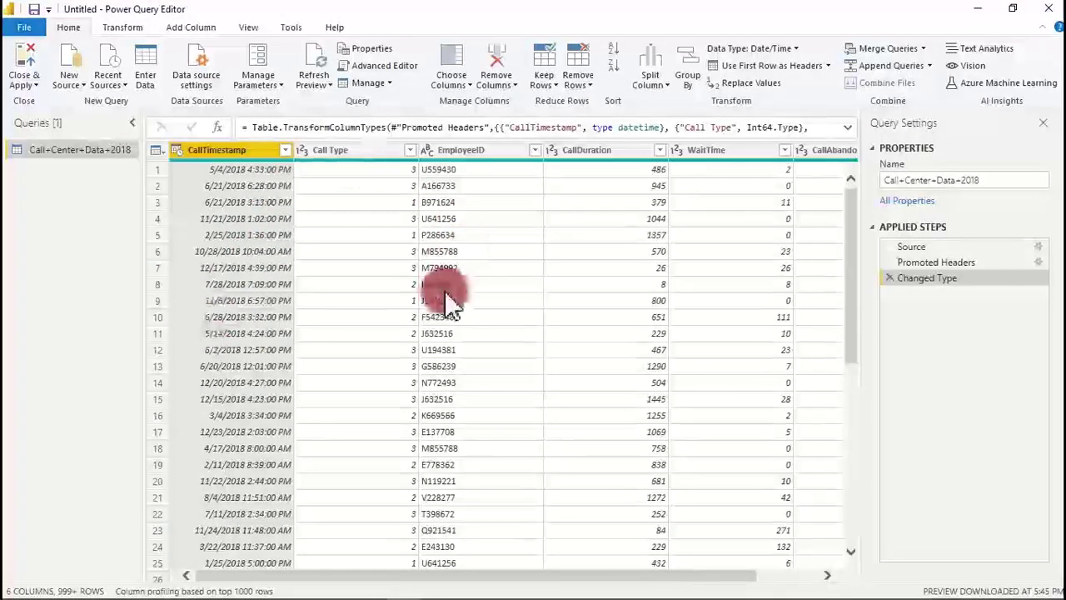
- Add Call+Center+Data+2019.csv as a new Text/CSV source in Power Query, keeping the default import settings
{"action": "left_click", "coordinate": [108, 83]}
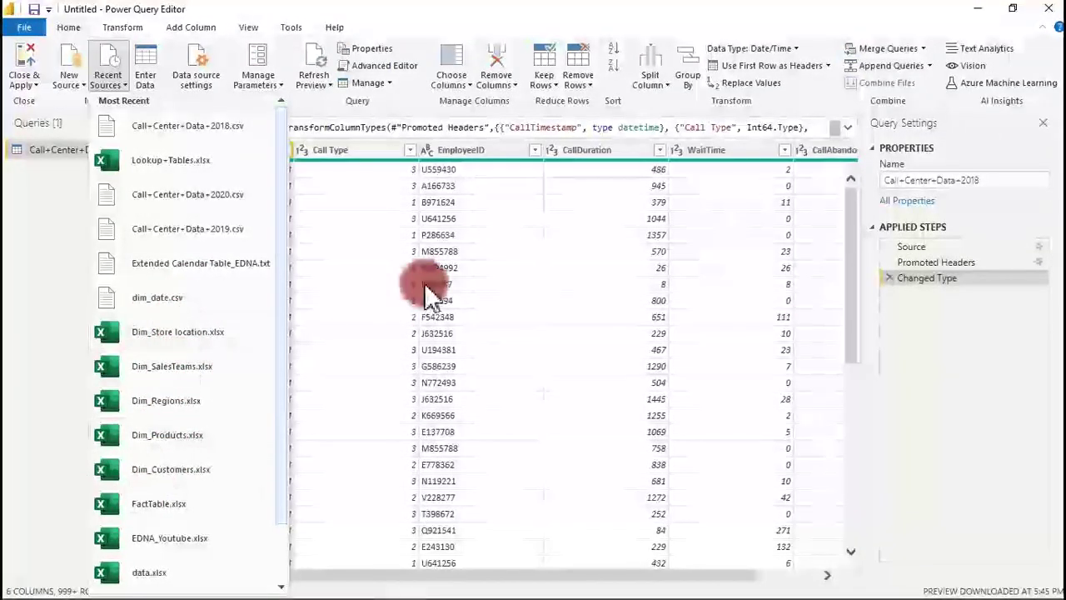
{"action": "left_click", "coordinate": [75, 85]}
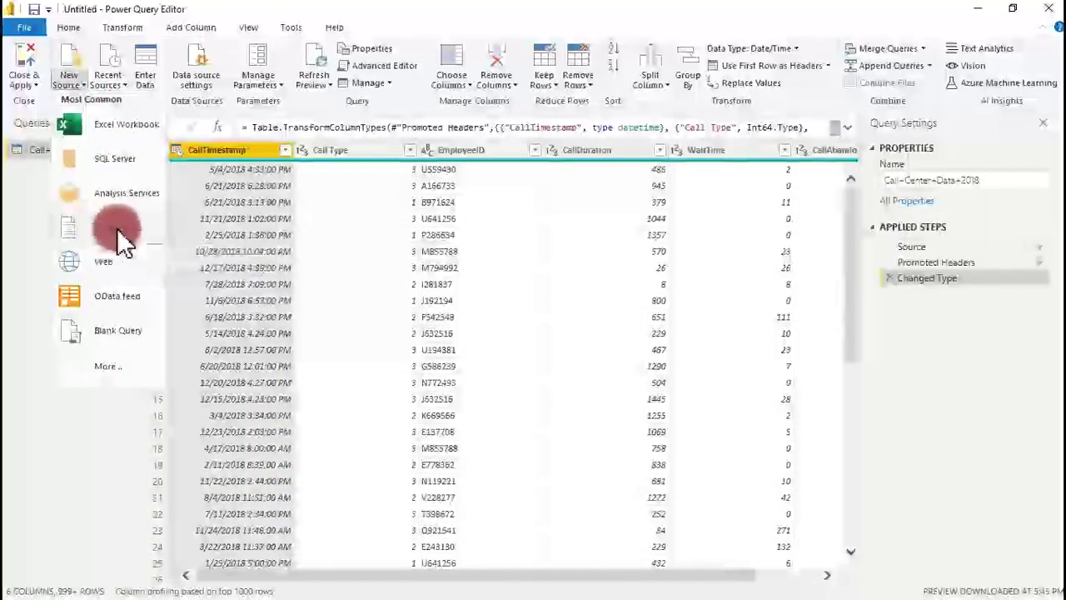
{"action": "left_click", "coordinate": [118, 233]}
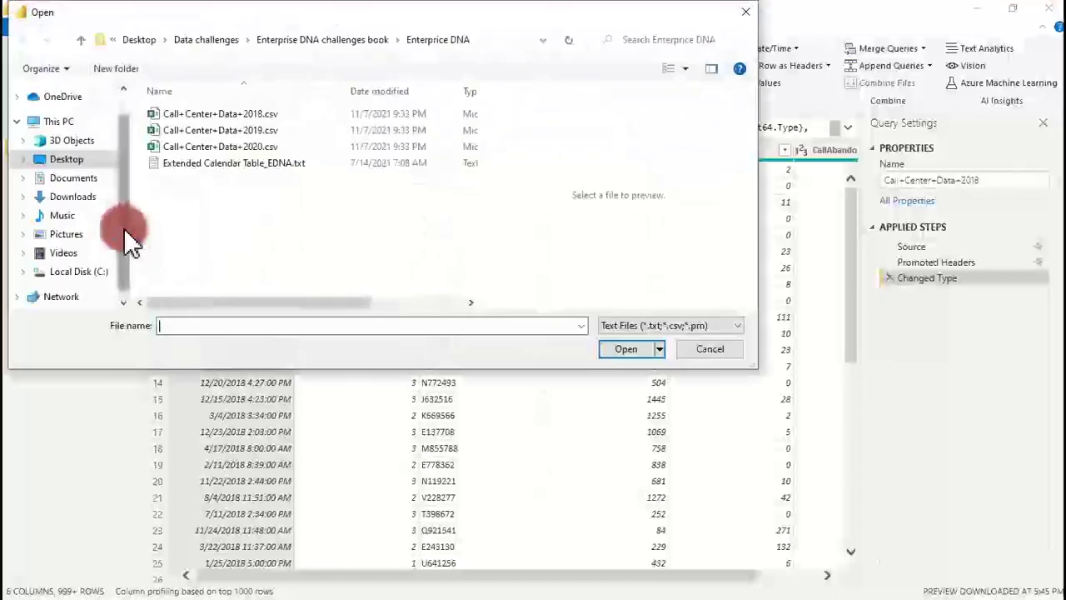
{"action": "double_click", "coordinate": [258, 133]}
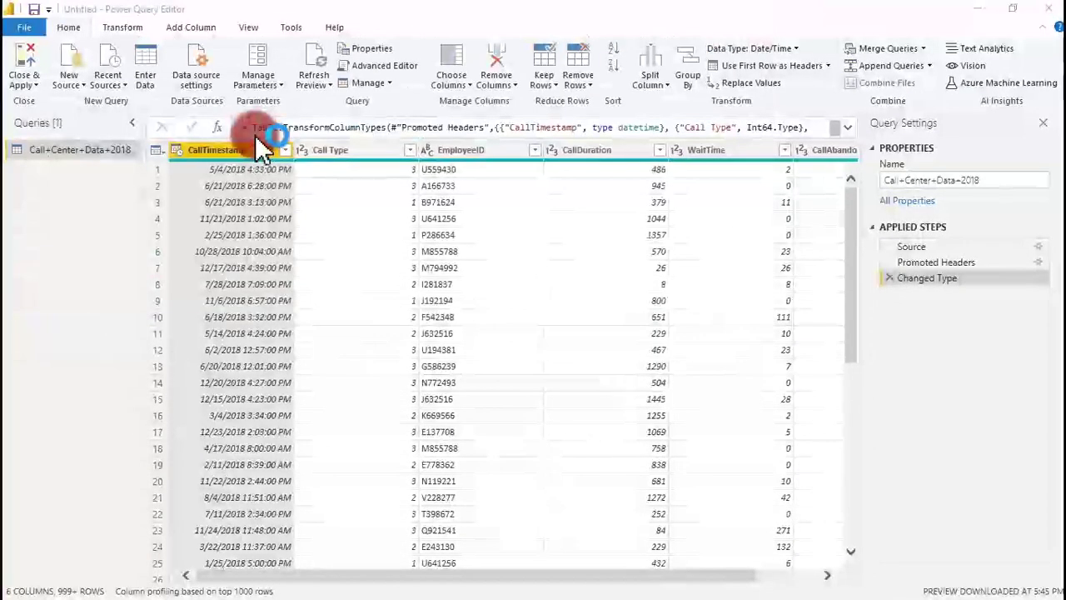
{"action": "left_click", "coordinate": [63, 179]}
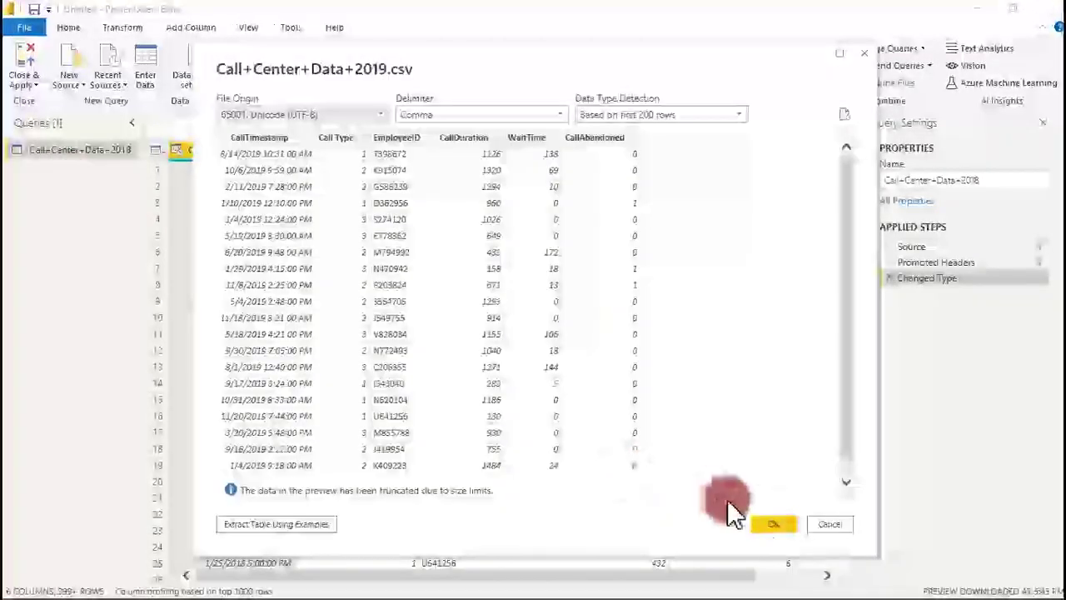
{"action": "left_click", "coordinate": [774, 524]}
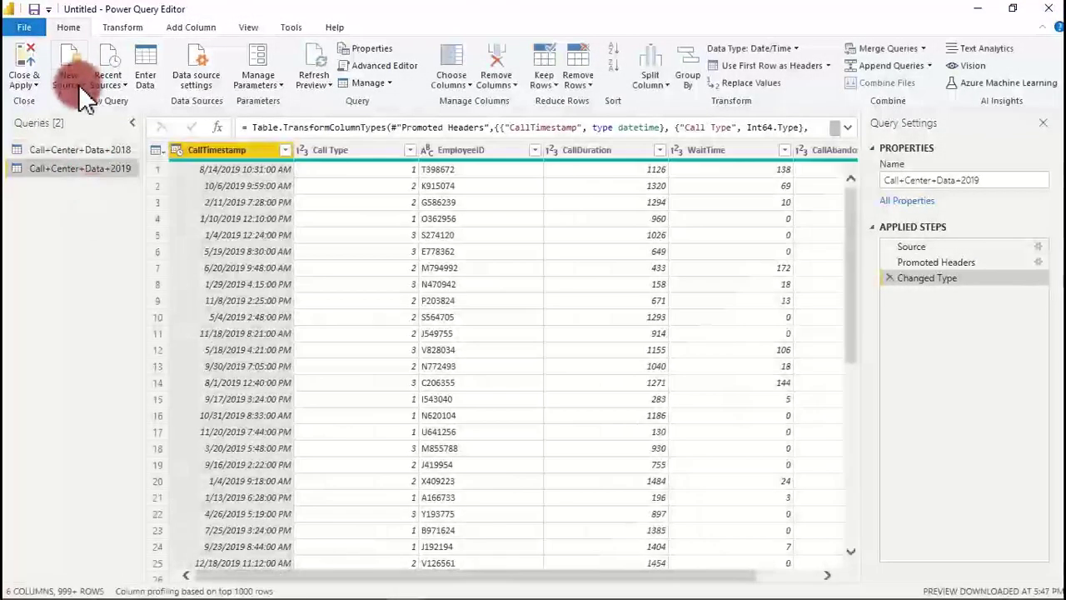
- Add Call+Center+Data+2020.csv as another Text/CSV source, keeping the default import settings
{"action": "left_click", "coordinate": [78, 84]}
{"action": "left_click", "coordinate": [125, 231]}
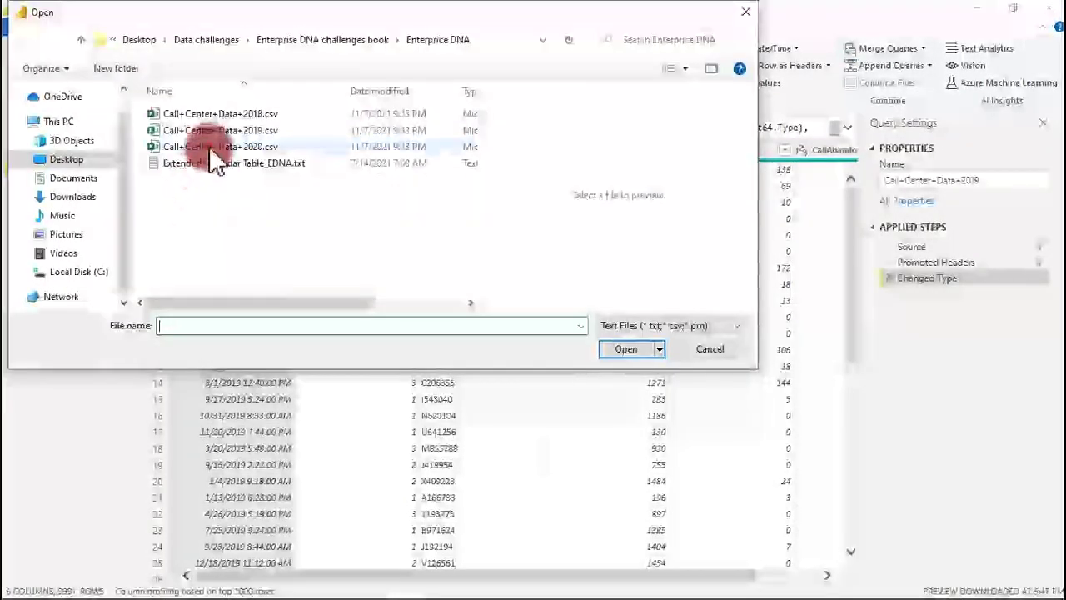
{"action": "double_click", "coordinate": [209, 146]}
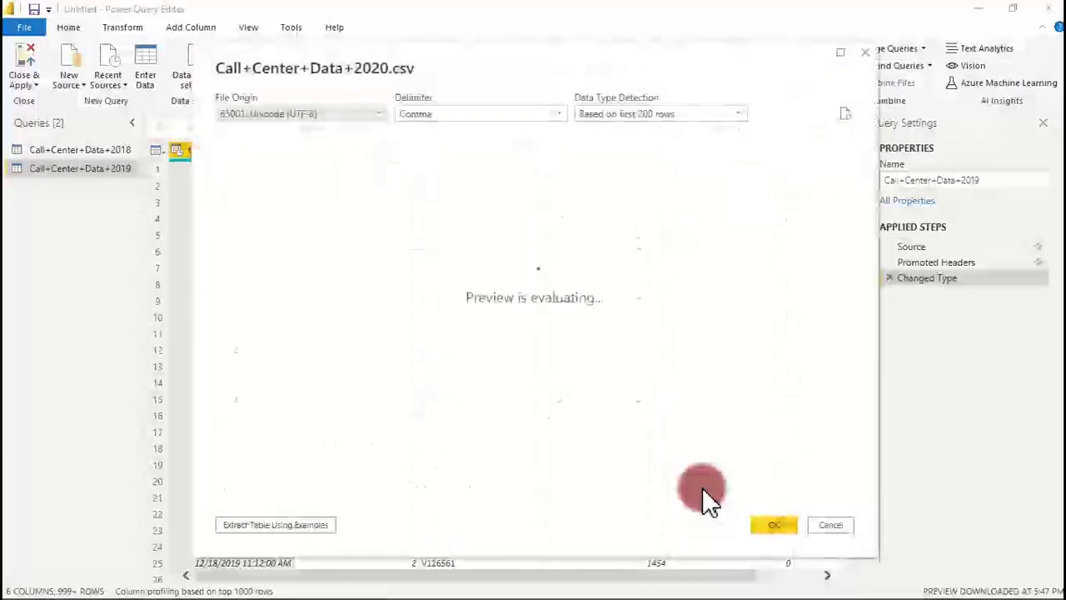
{"action": "left_click", "coordinate": [774, 525]}
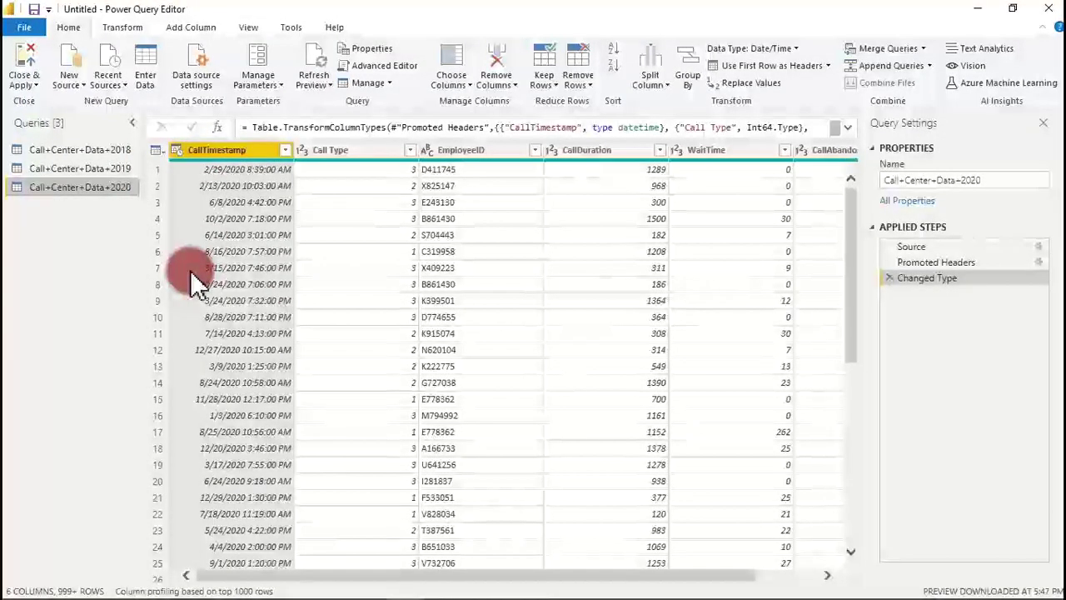
- Examine the columns of the Call+Center+Data+2018 query, including the data type choices for CallAbandoned
{"action": "left_click", "coordinate": [92, 152]}
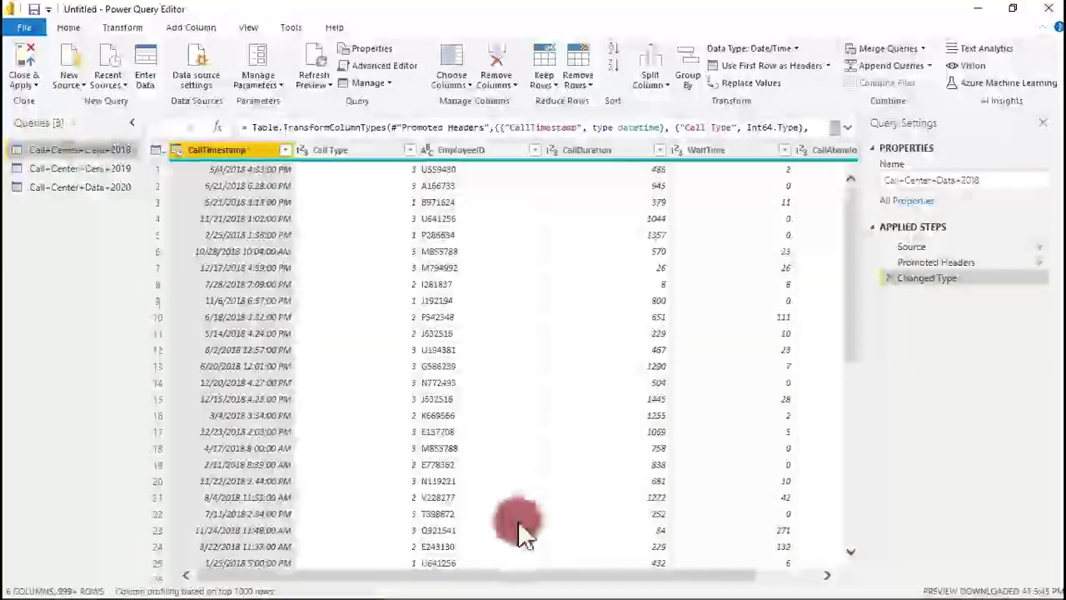
{"action": "left_click", "coordinate": [499, 565]}
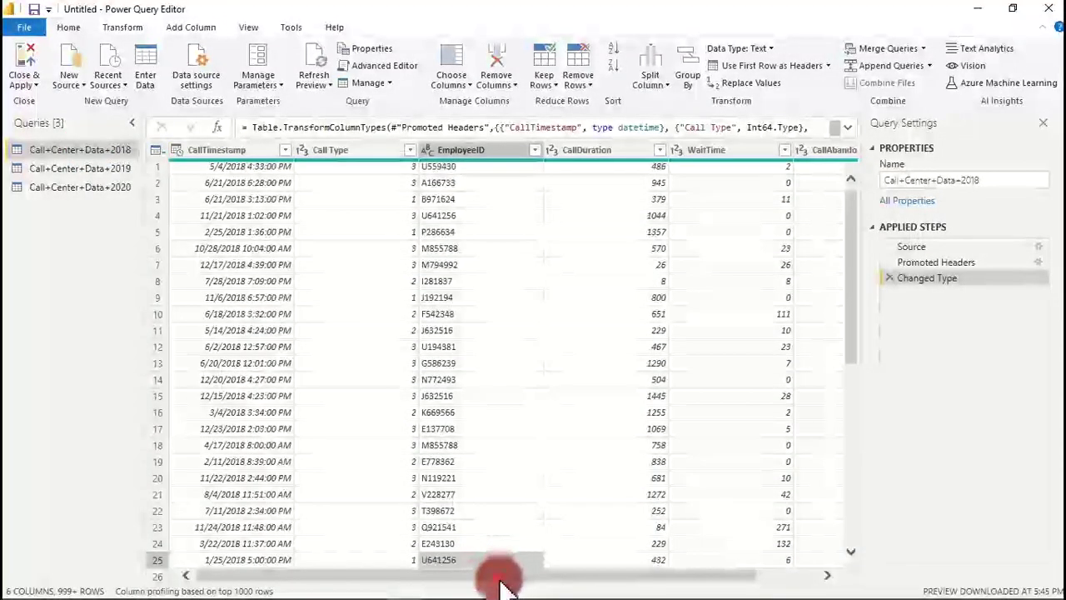
{"action": "left_click_drag", "start_coordinate": [500, 580], "coordinate": [646, 581]}
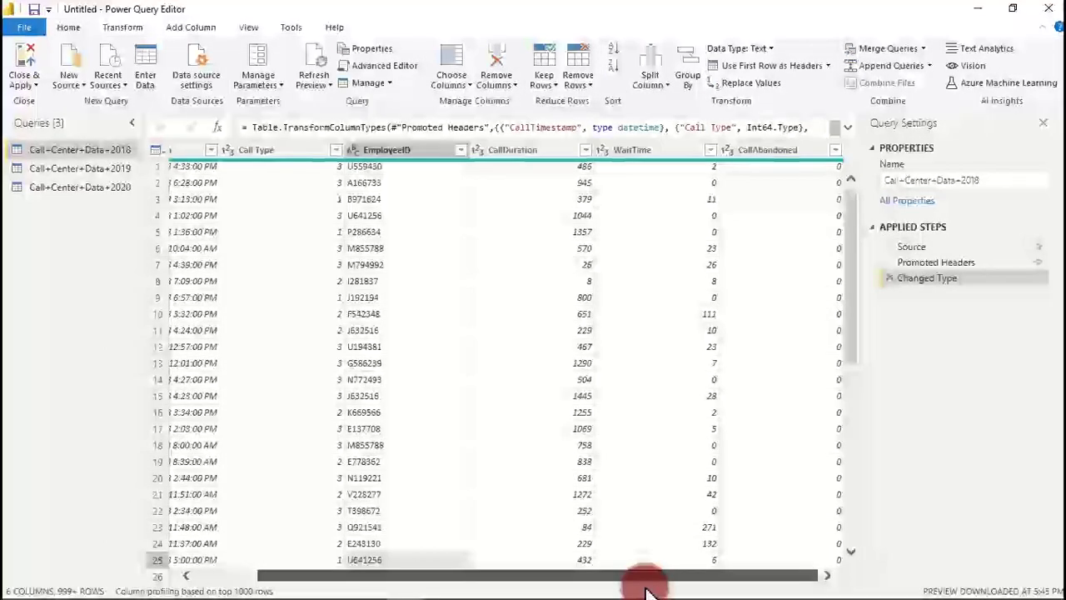
{"action": "left_click", "coordinate": [743, 150]}
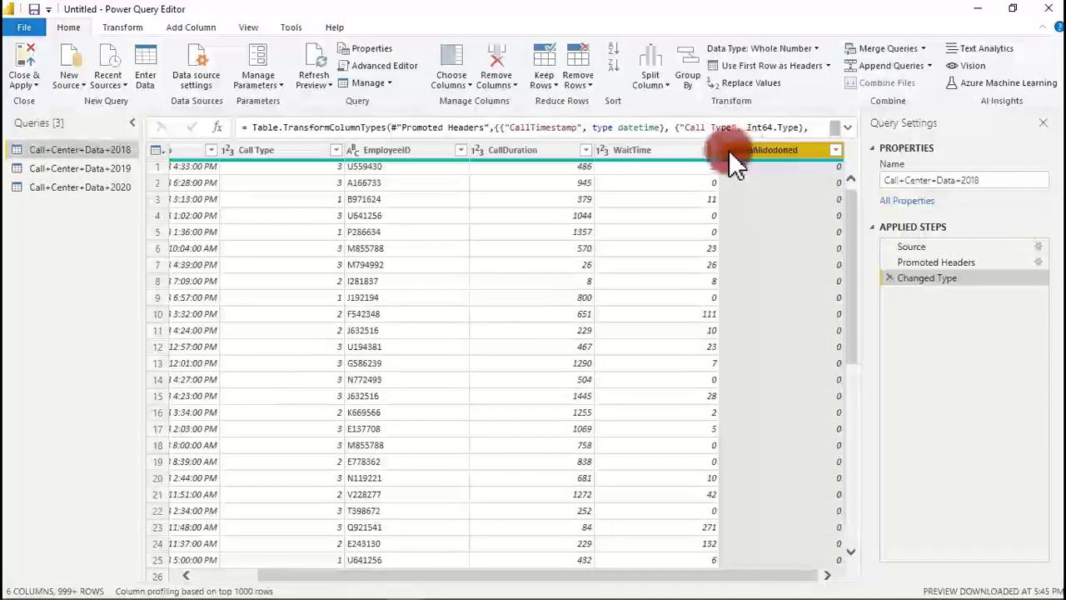
{"action": "left_click", "coordinate": [726, 150]}
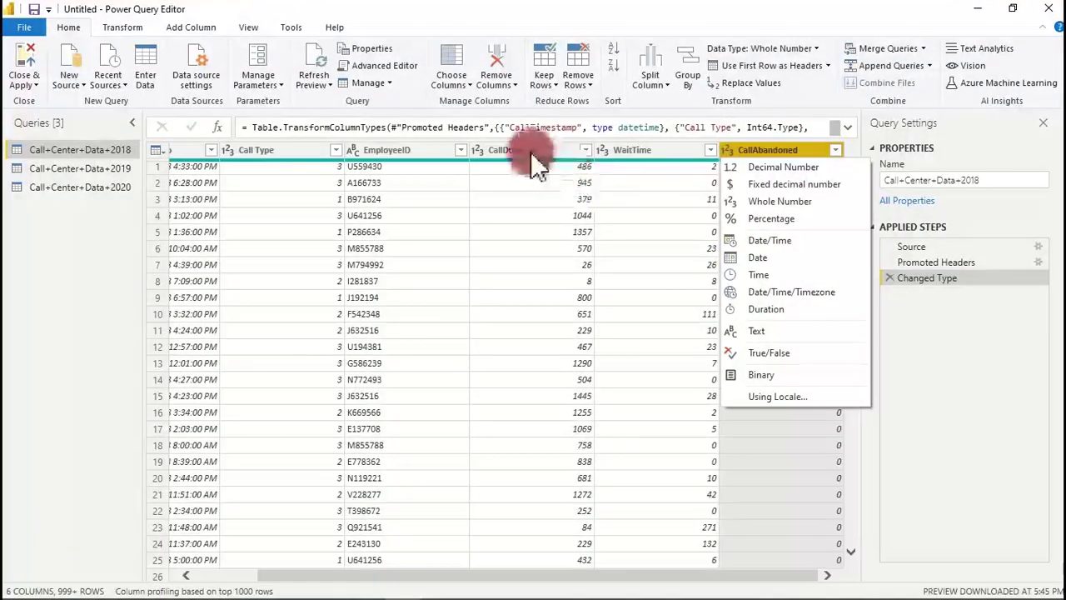
{"action": "left_click", "coordinate": [534, 155]}
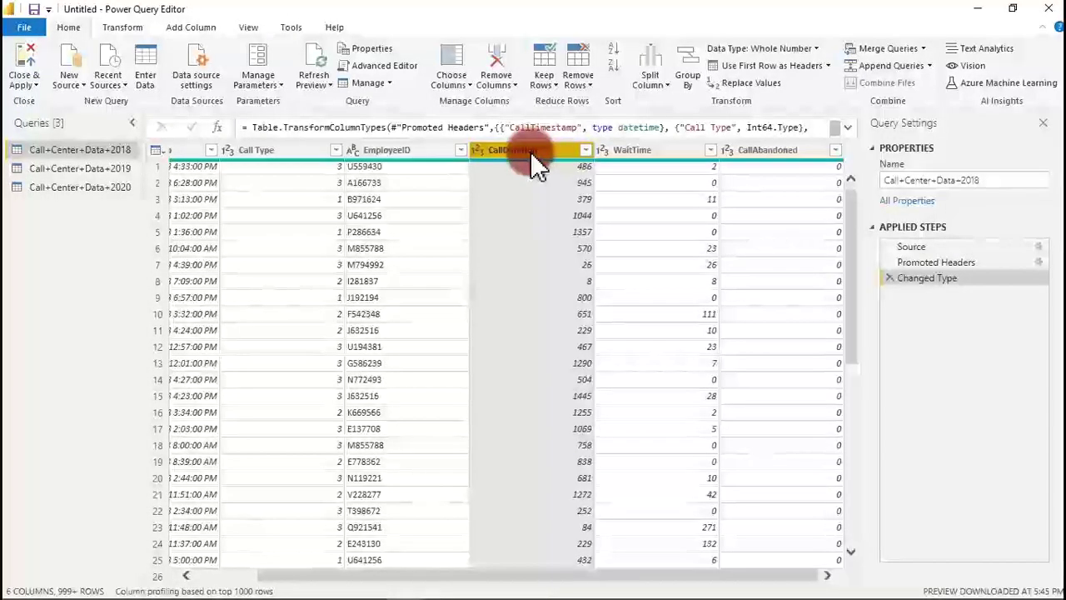
- Select all columns of the Call+Center+Data+2018 query and run Detect Data Type on them
{"action": "key", "text": "ctrl+a"}
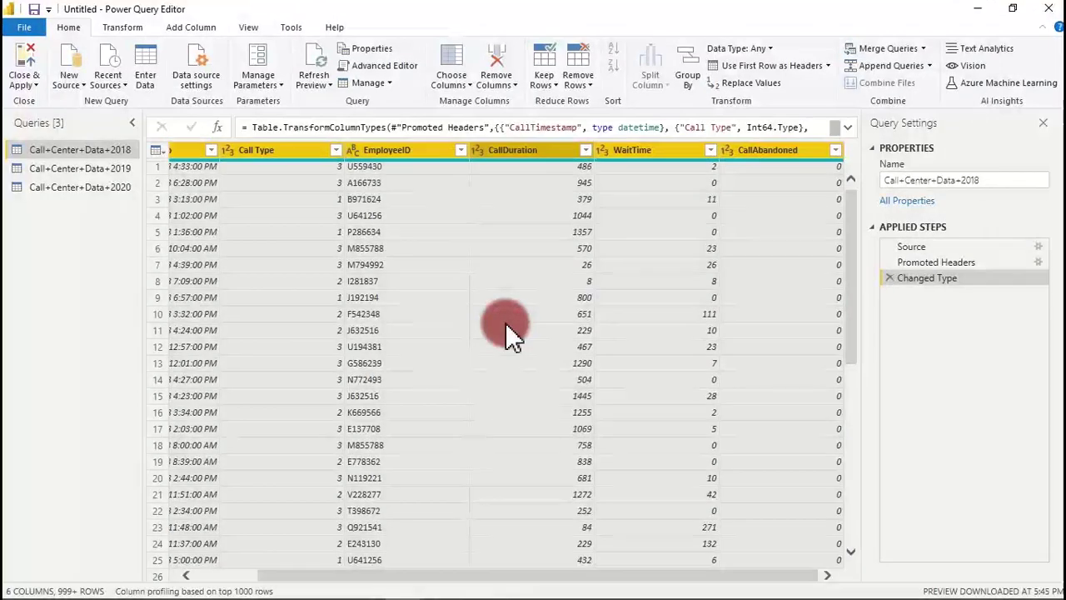
{"action": "left_click", "coordinate": [244, 33]}
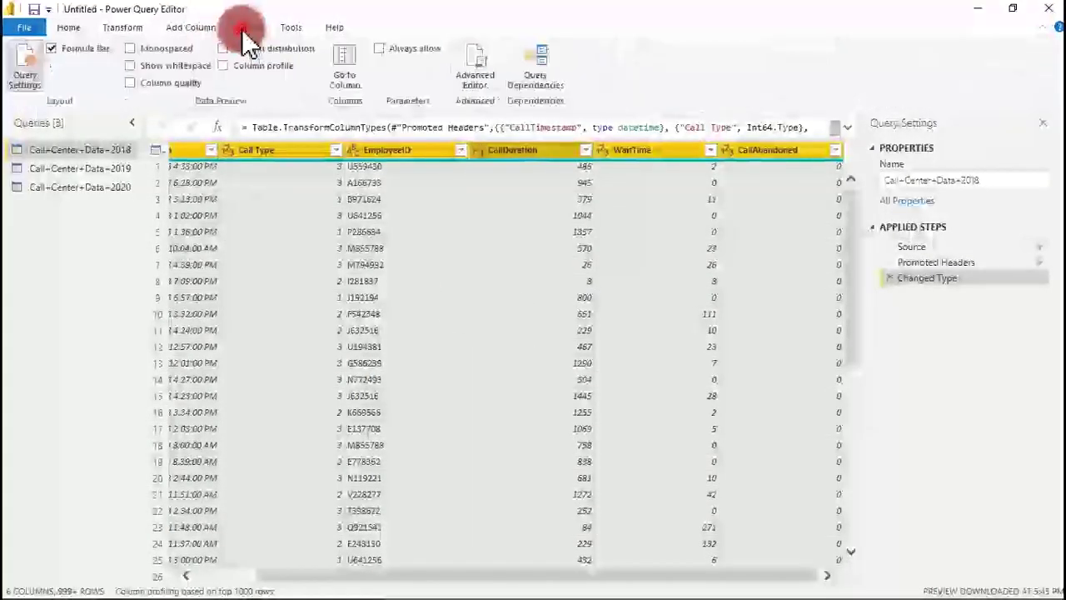
{"action": "left_click", "coordinate": [194, 30]}
{"action": "left_click", "coordinate": [125, 27]}
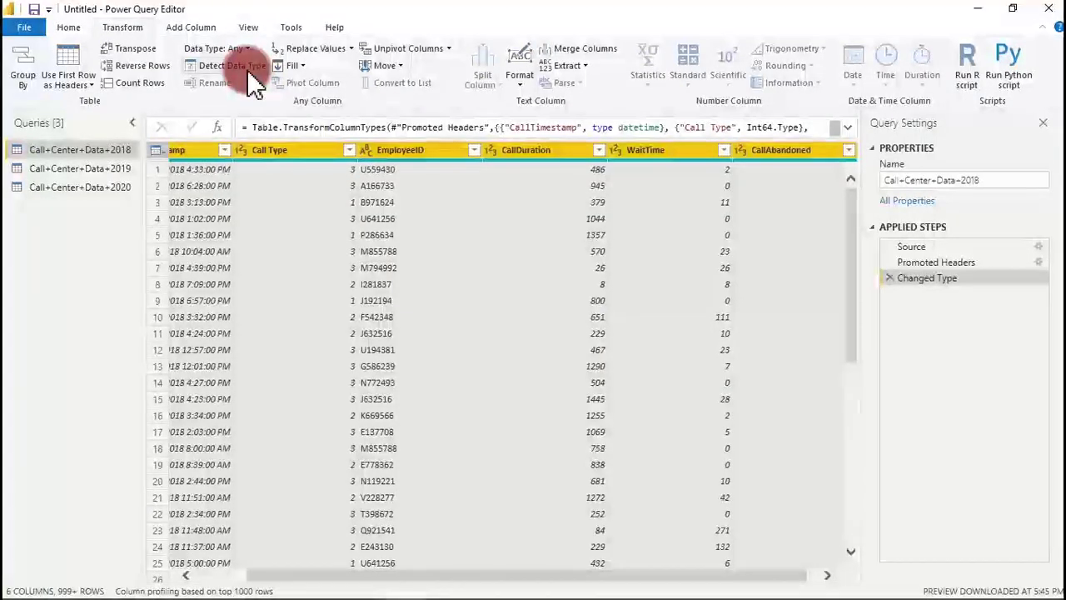
{"action": "left_click", "coordinate": [250, 79]}
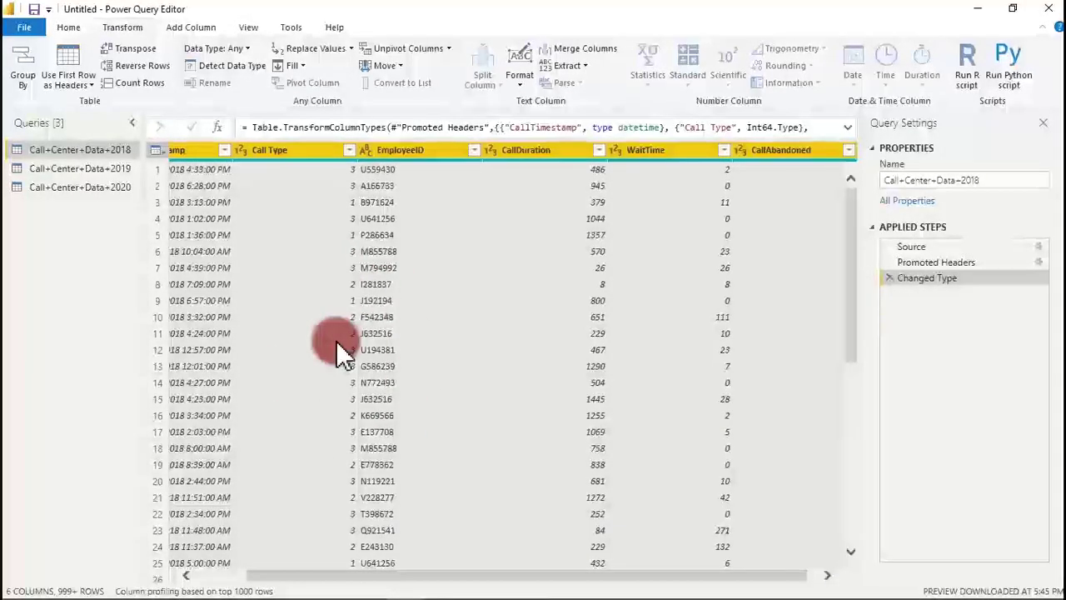
{"action": "left_click_drag", "start_coordinate": [857, 297], "coordinate": [835, 232]}
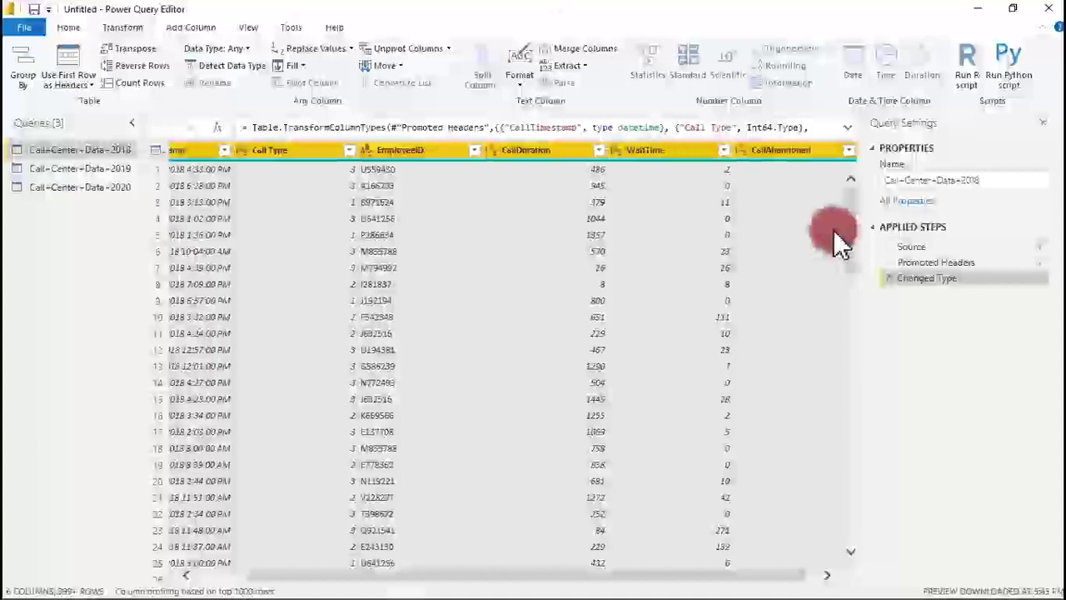
- Turn on Column quality for the 2018 query, check every column for errors and empty values, and turn it off again
{"action": "left_click", "coordinate": [251, 30]}
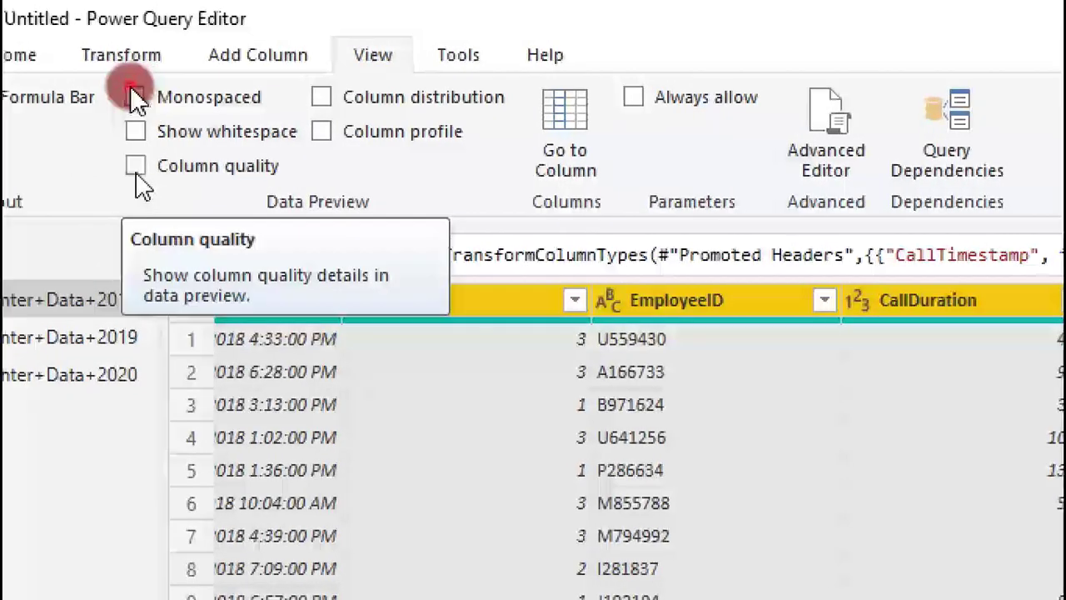
{"action": "left_click", "coordinate": [136, 168]}
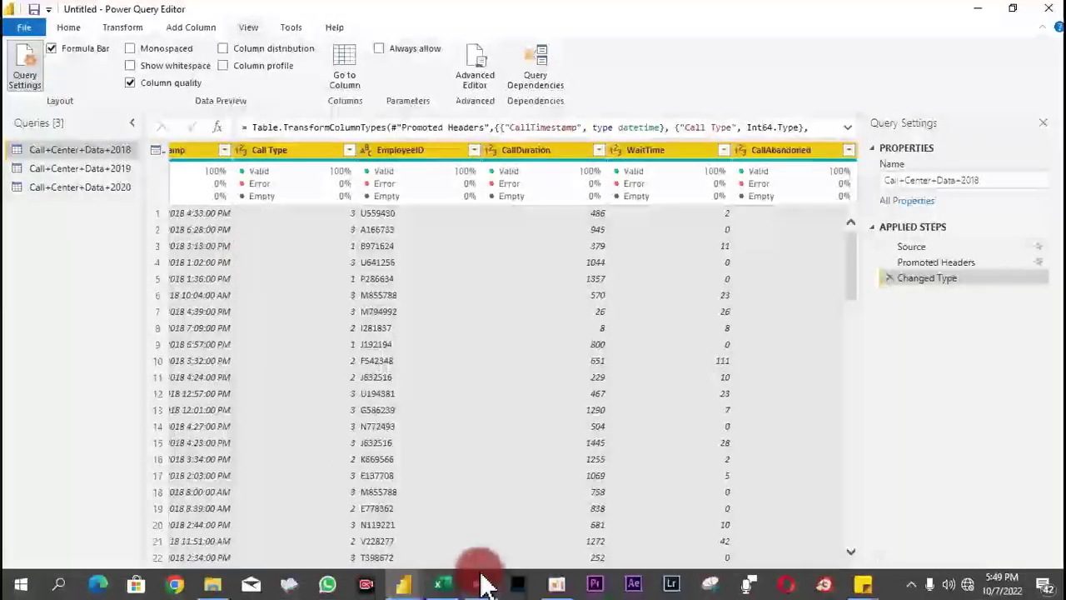
{"action": "left_click_drag", "start_coordinate": [483, 575], "coordinate": [341, 578]}
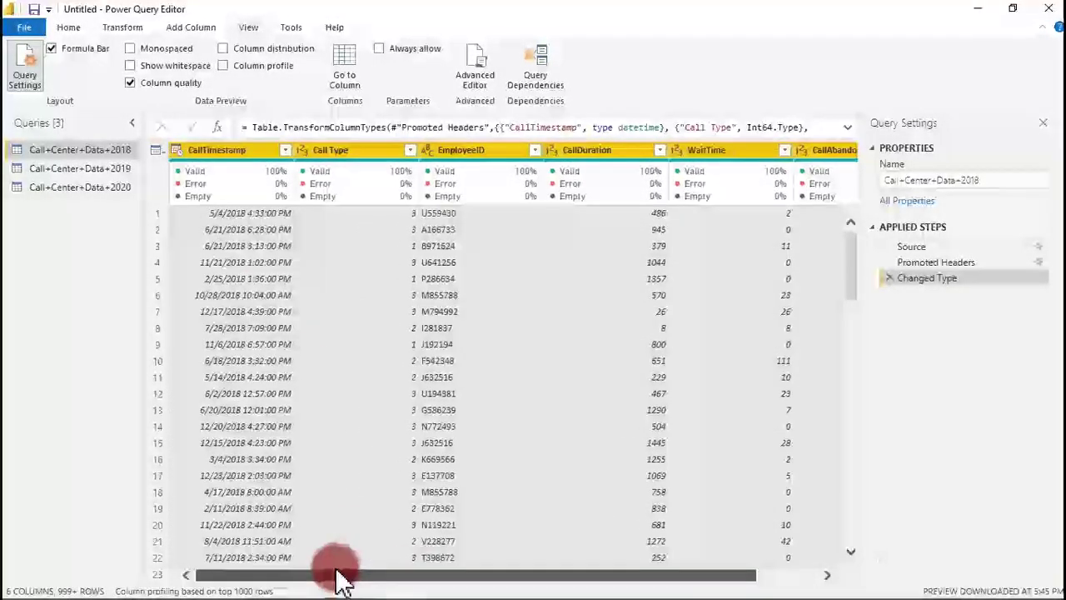
{"action": "mouse_move", "coordinate": [274, 178]}
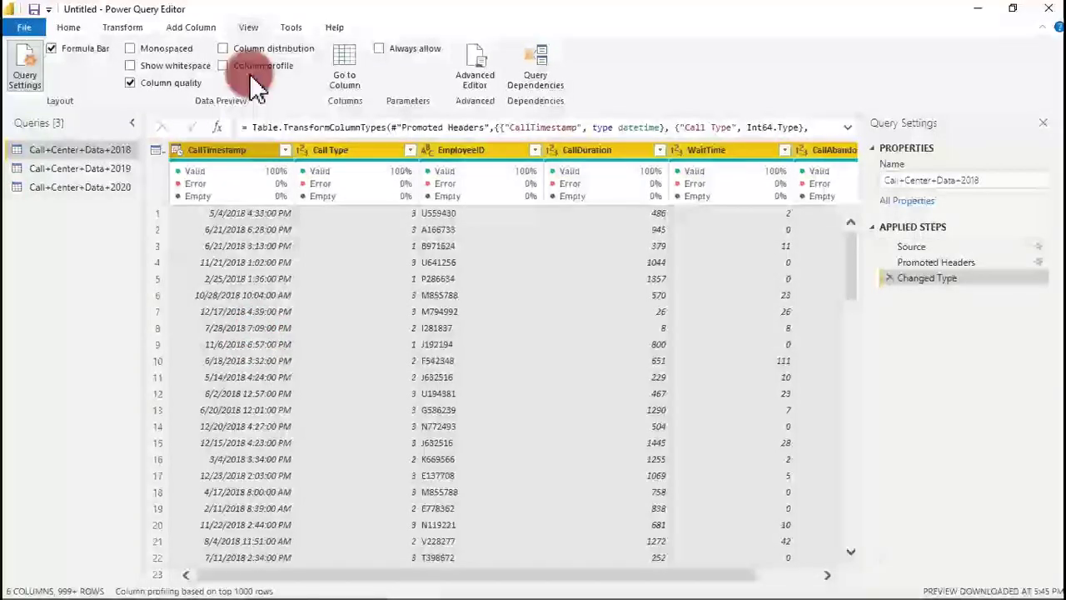
{"action": "left_click", "coordinate": [131, 83]}
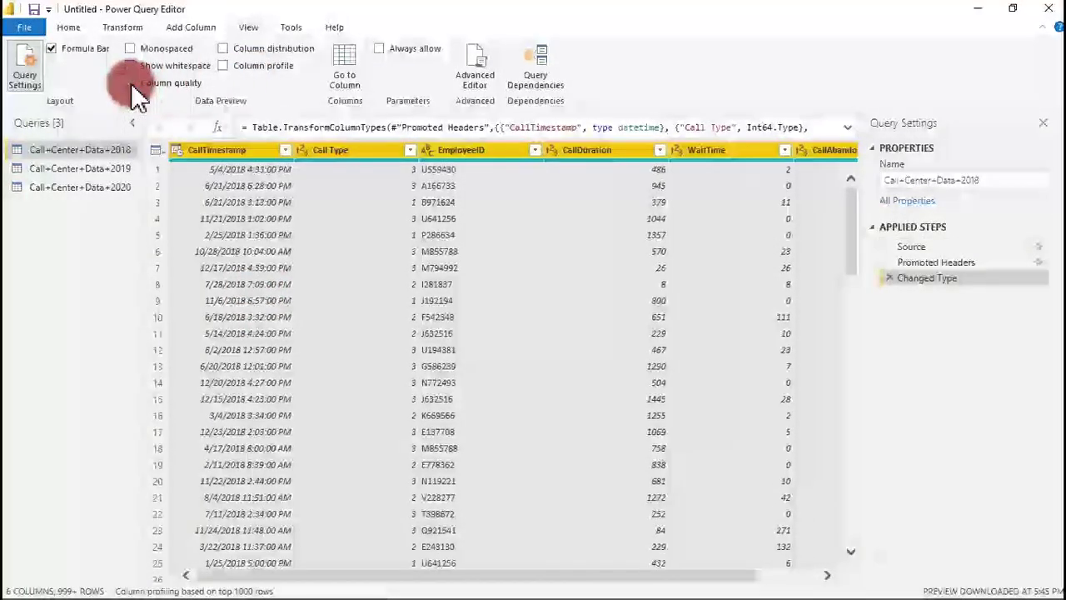
- Start Append Queries as New from the Call+Center+Data+2018 query and set it to combine three or more tables
{"action": "left_click", "coordinate": [94, 150]}
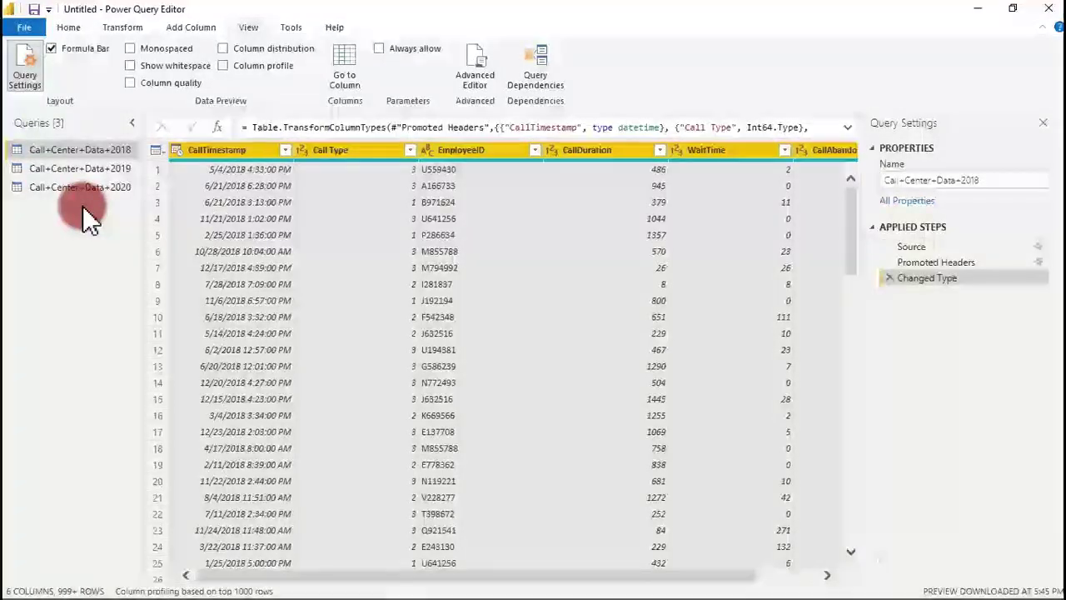
{"action": "left_click", "coordinate": [69, 26]}
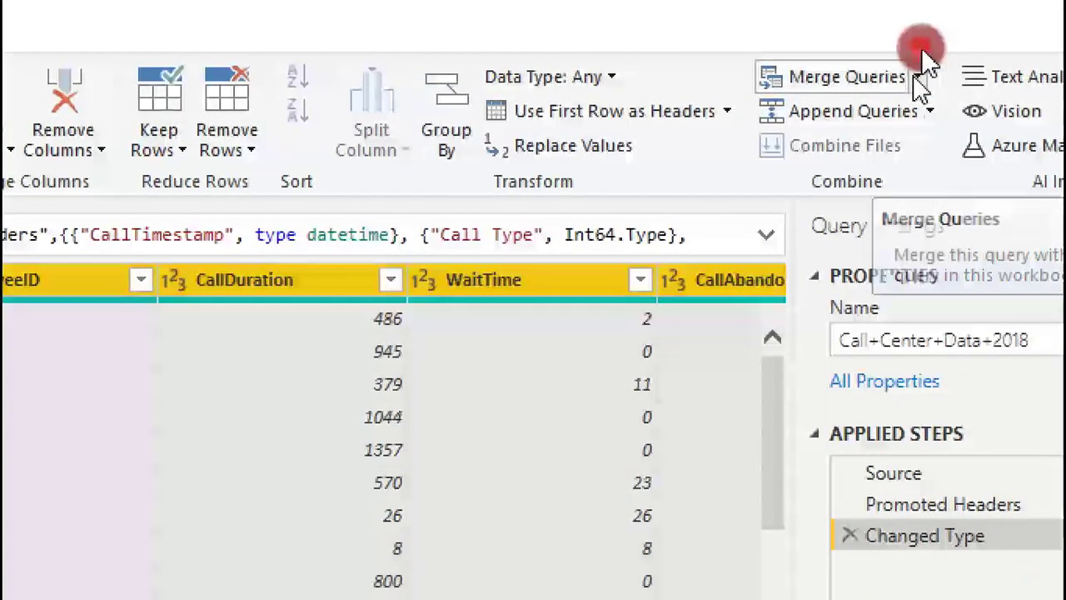
{"action": "left_click", "coordinate": [918, 76]}
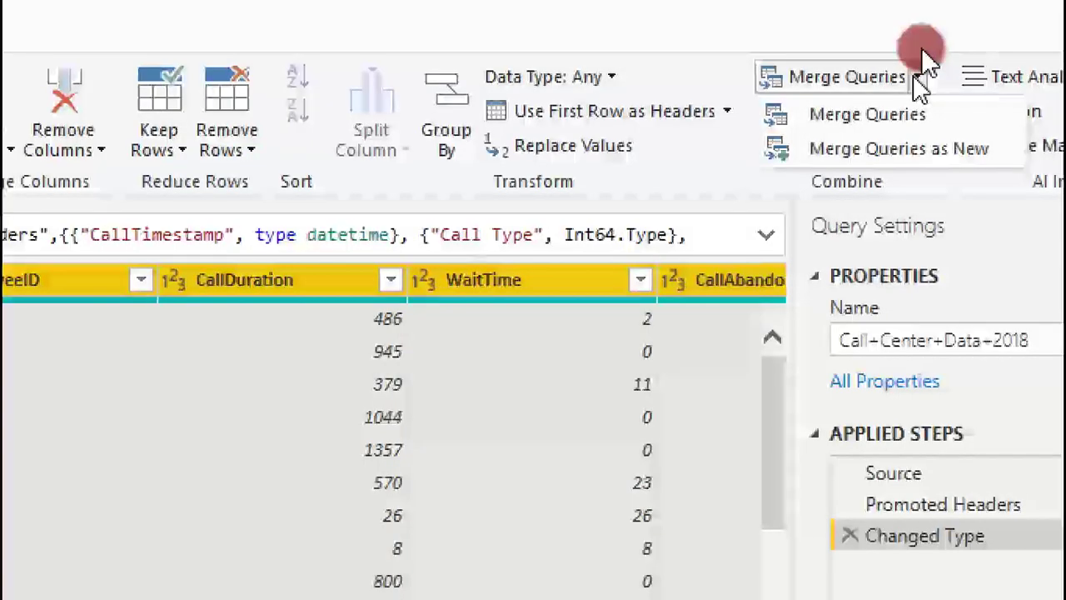
{"action": "left_click", "coordinate": [916, 76]}
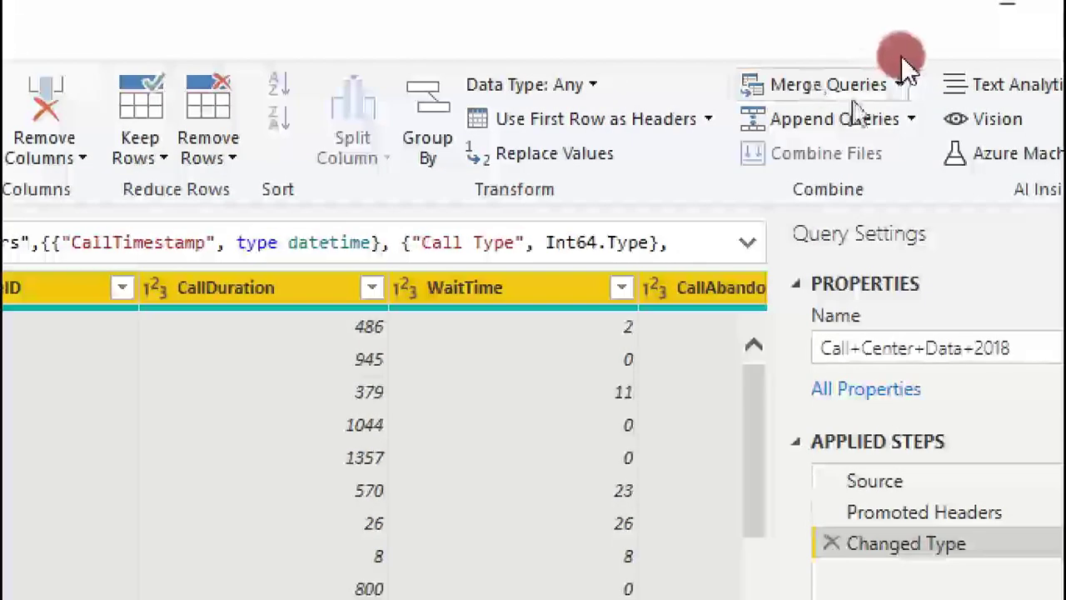
{"action": "left_click", "coordinate": [912, 121]}
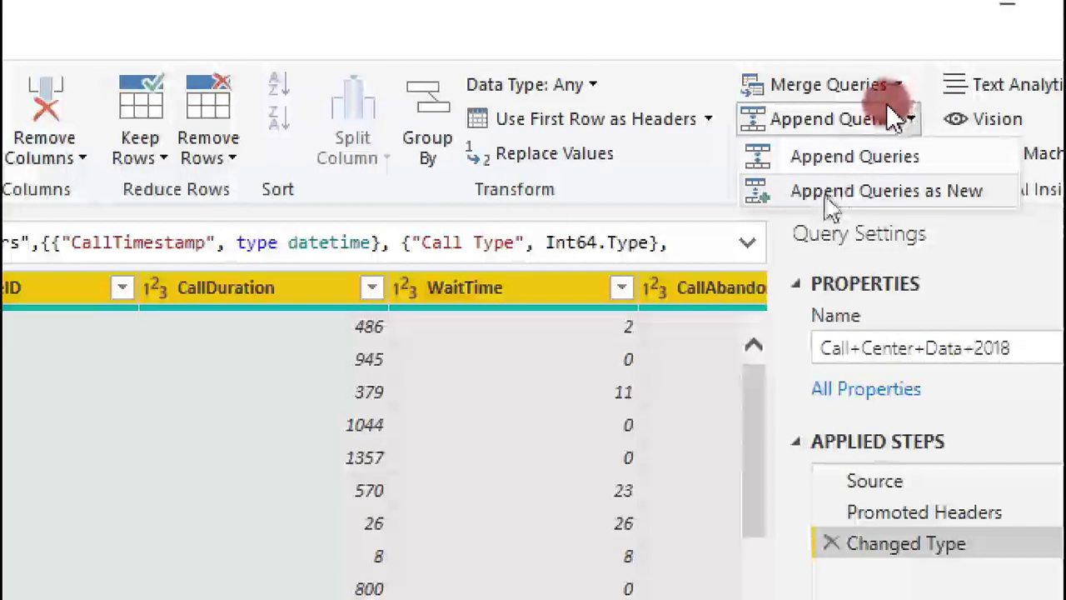
{"action": "left_click", "coordinate": [898, 199]}
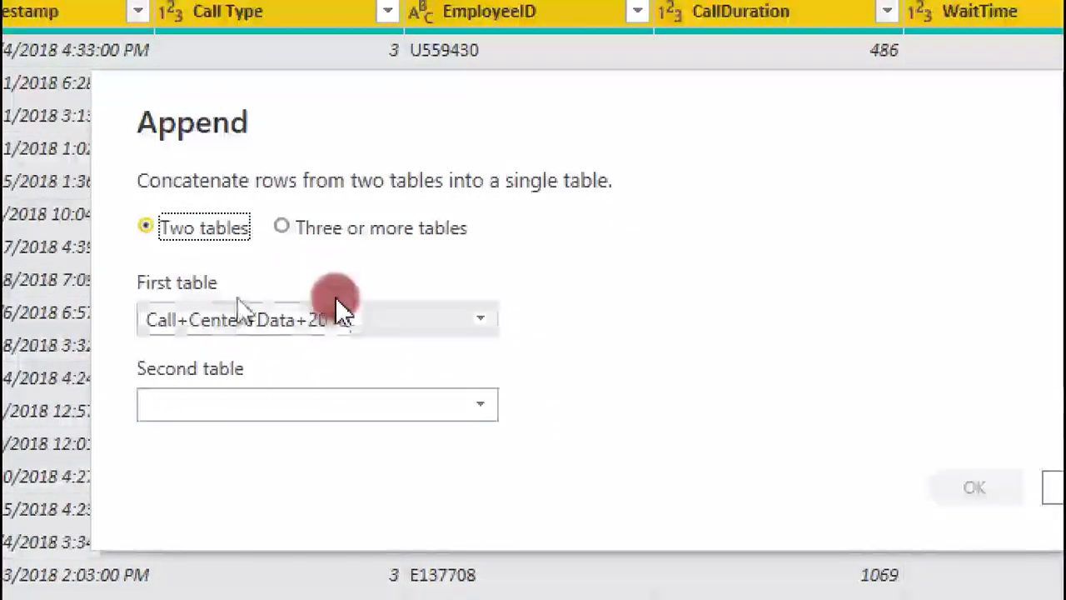
{"action": "left_click", "coordinate": [283, 228]}
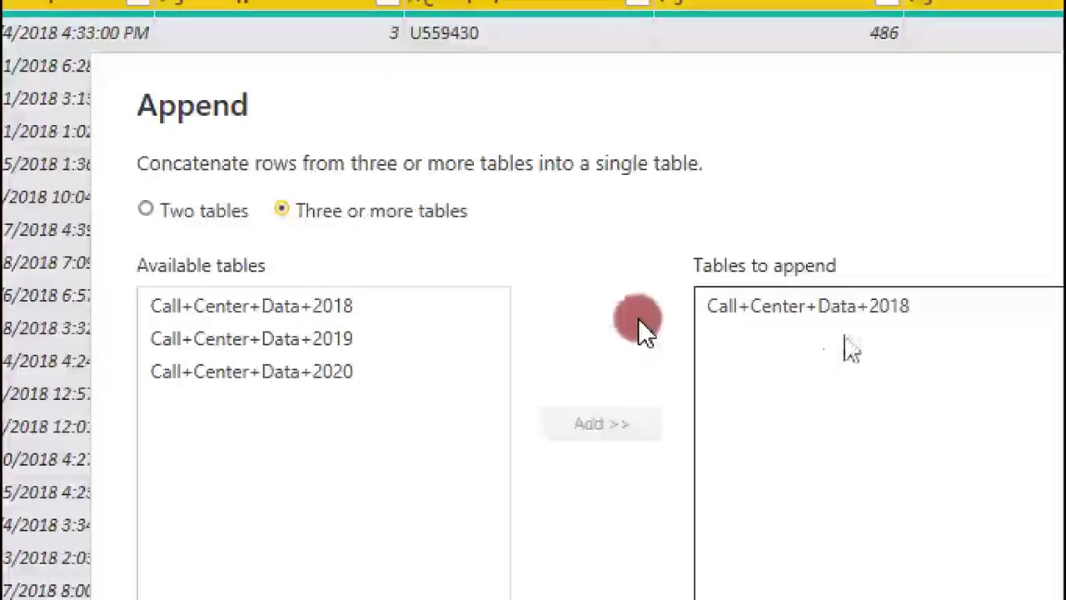
- Add Call+Center+Data+2019 and Call+Center+Data+2020 to the tables to append alongside 2018, and create the combined query
{"action": "left_click", "coordinate": [791, 310]}
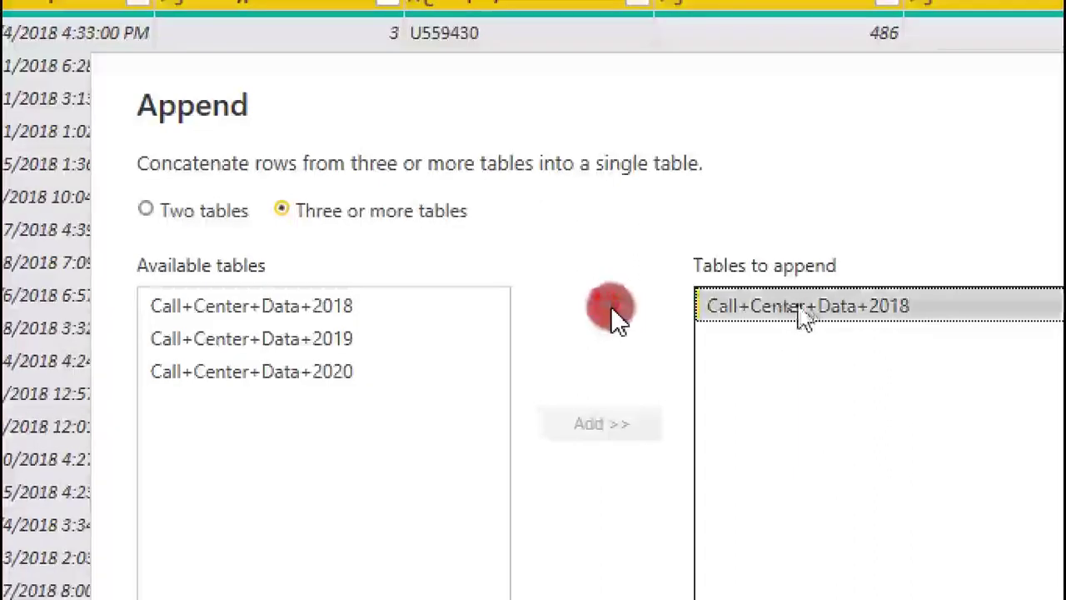
{"action": "left_click", "coordinate": [333, 305]}
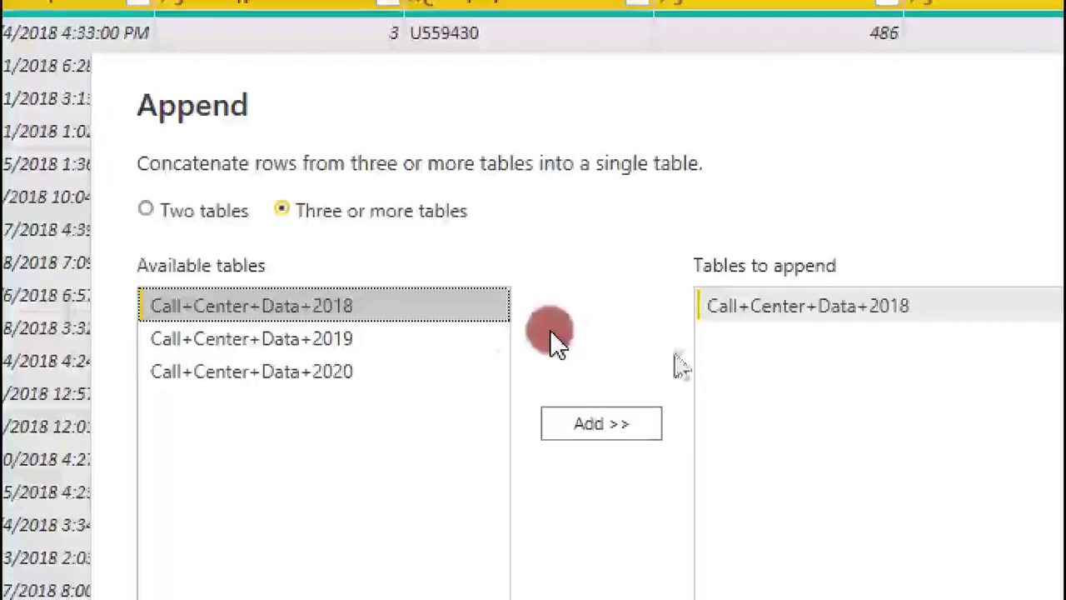
{"action": "left_click", "coordinate": [338, 334]}
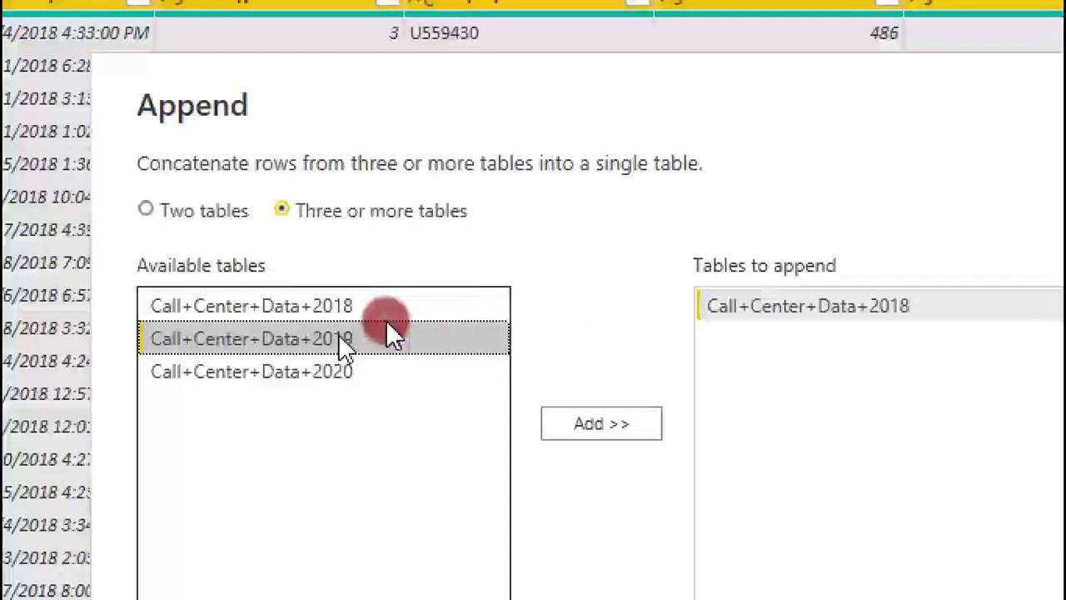
{"action": "left_click", "coordinate": [573, 430]}
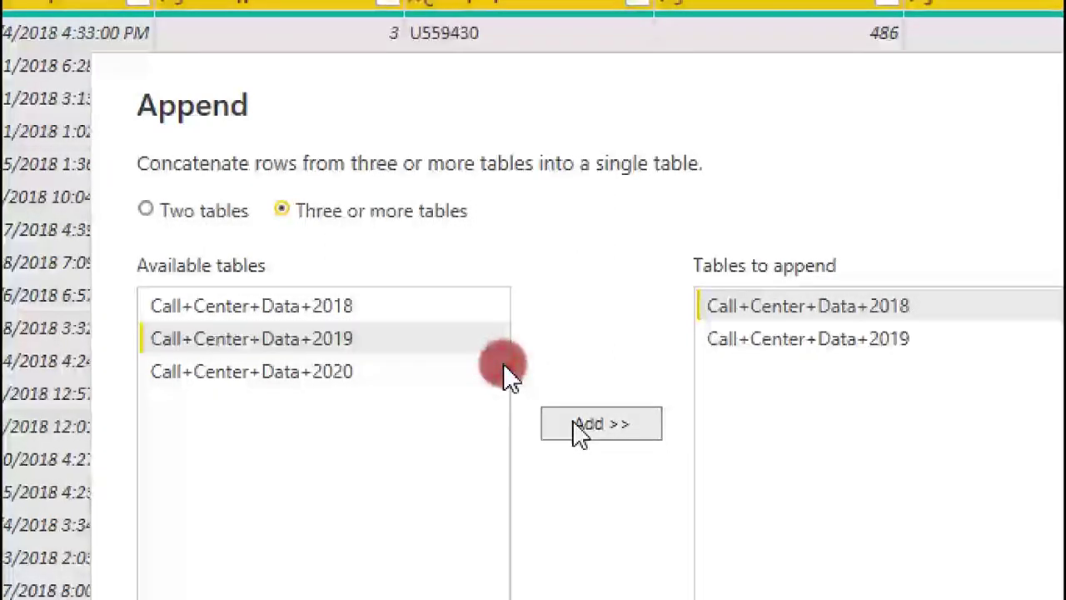
{"action": "left_click", "coordinate": [278, 377]}
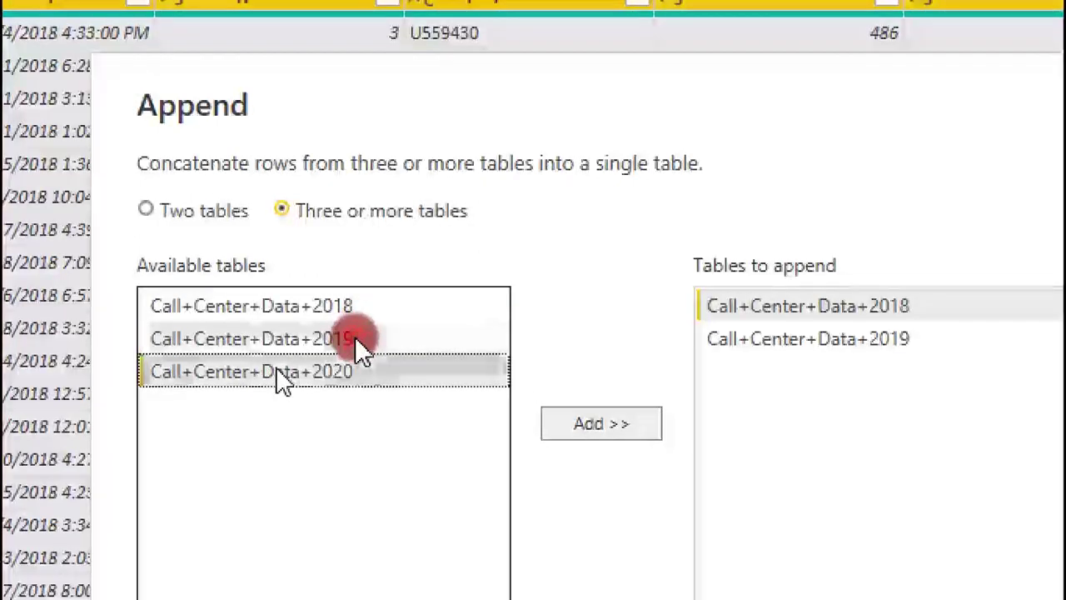
{"action": "left_click", "coordinate": [591, 426]}
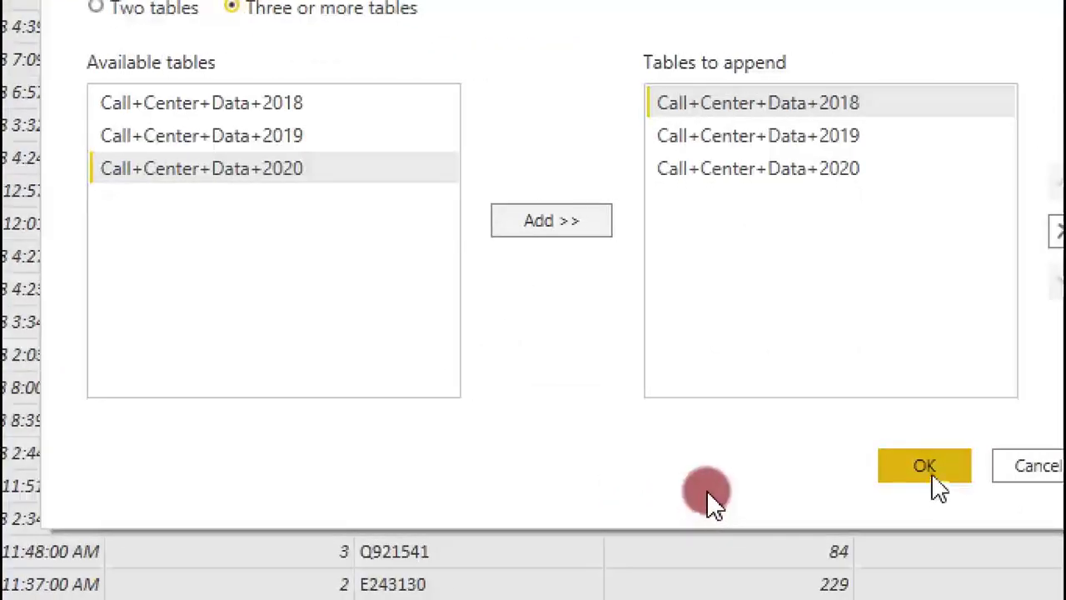
{"action": "left_click", "coordinate": [933, 479]}
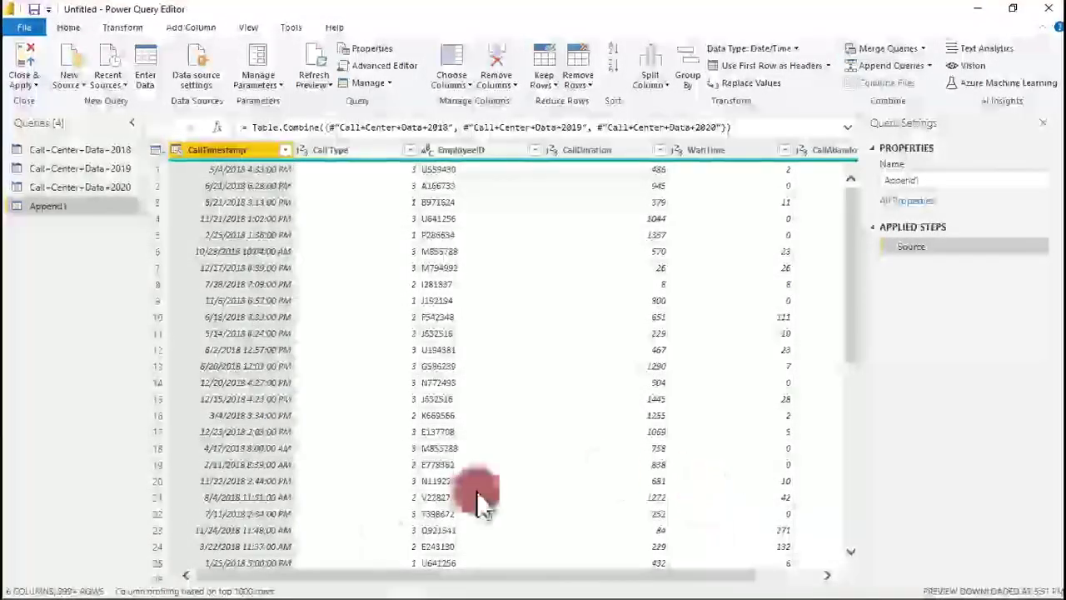
- Switch to the Enterprice DNA folder in File Explorer and review the 2018, 2019 and 2020 call data CSV files
{"action": "left_click", "coordinate": [218, 587]}
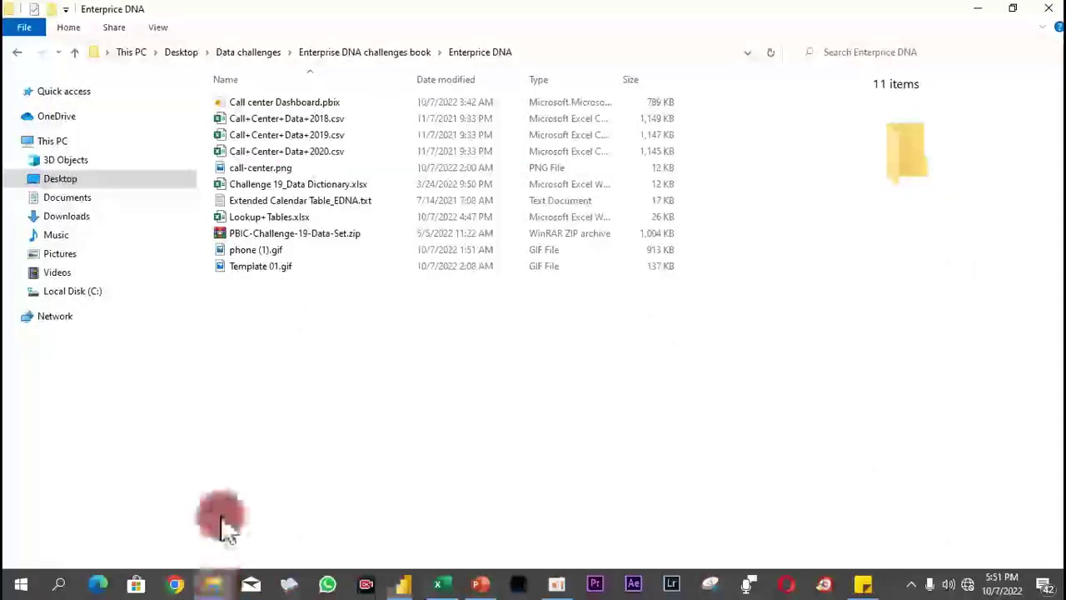
{"action": "left_click", "coordinate": [307, 119]}
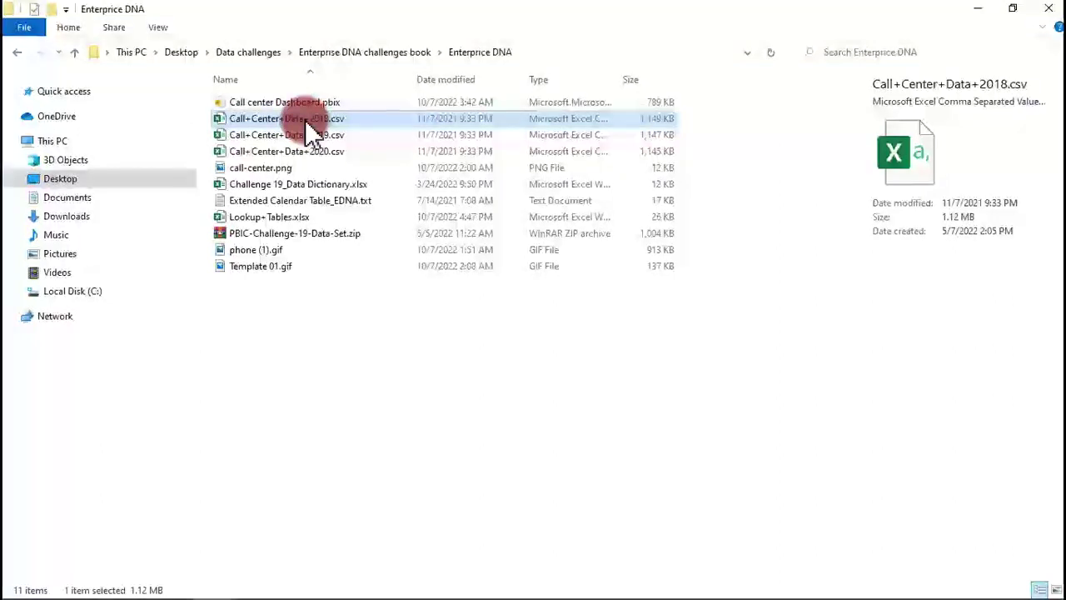
{"action": "left_click", "coordinate": [341, 152]}
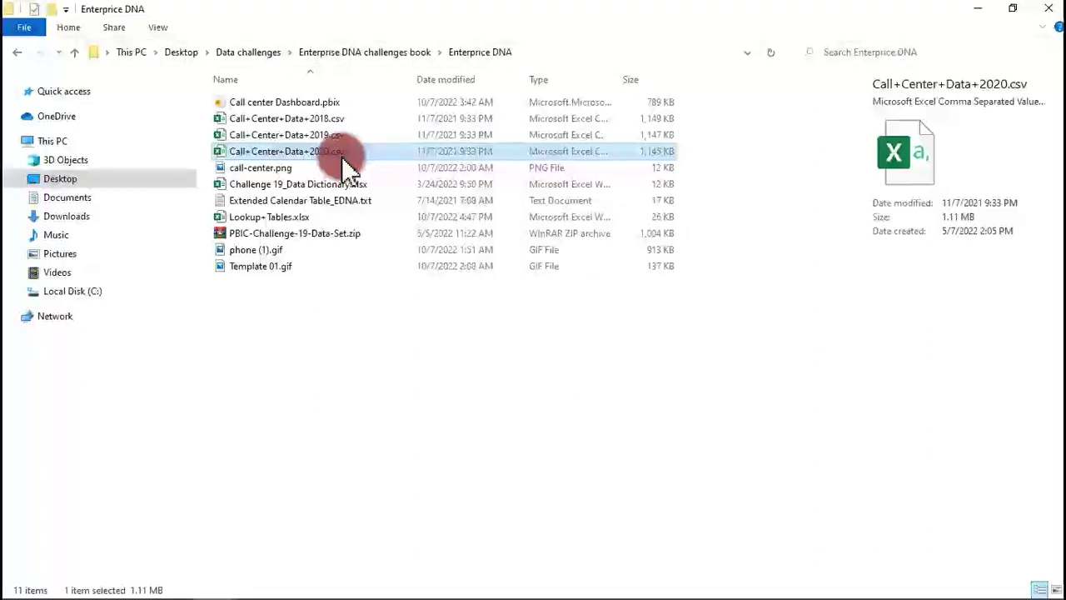
{"action": "left_click", "coordinate": [321, 122]}
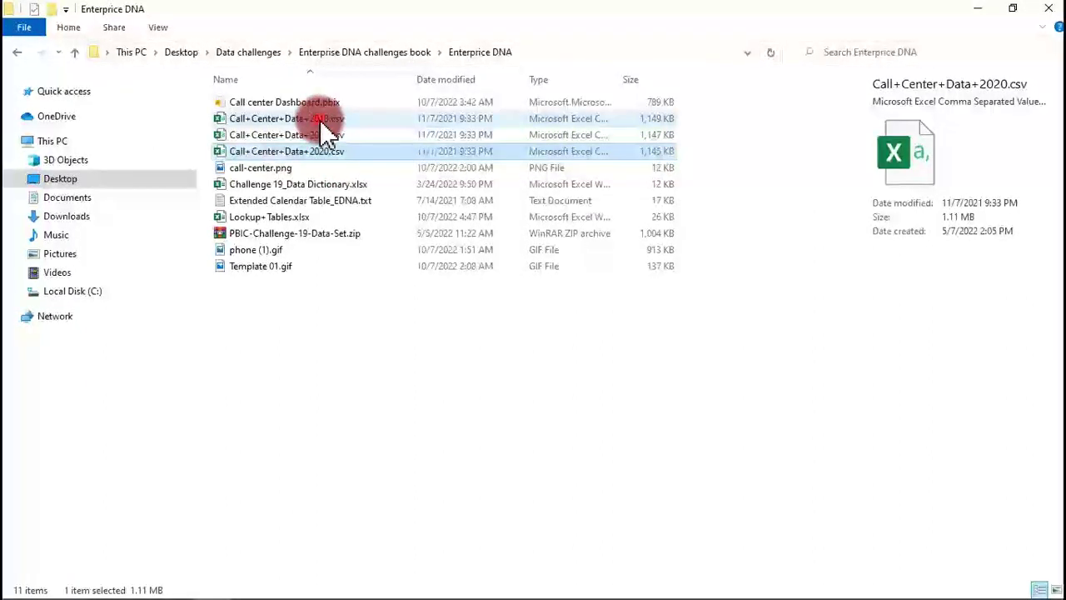
{"action": "left_click", "coordinate": [346, 136]}
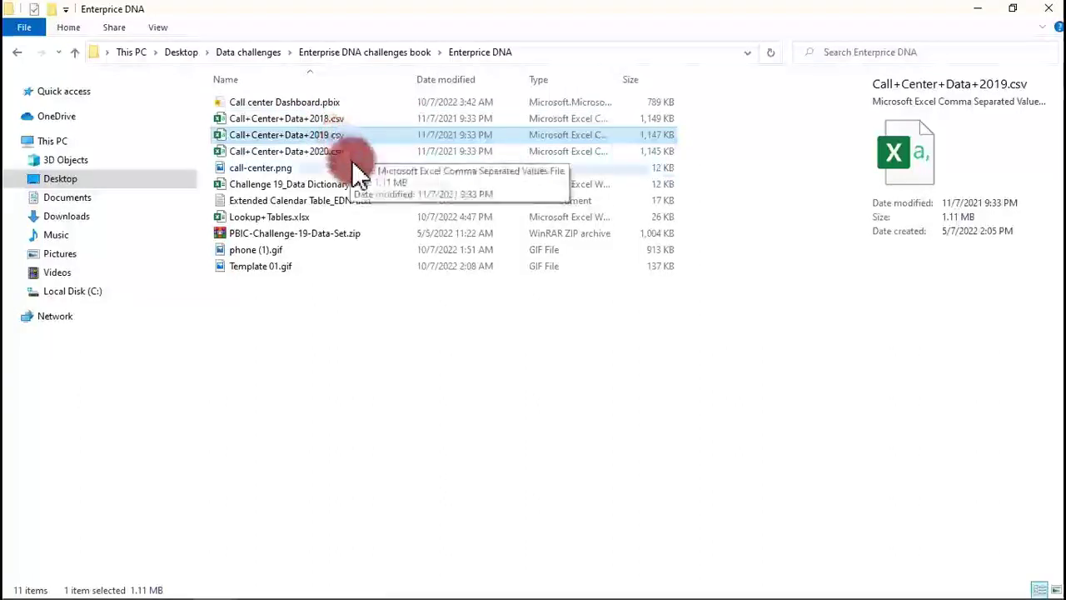
- Check the Call+Center+Data+2020.csv file in the folder, then return to the Power Query Editor and select the appended query
{"action": "left_click", "coordinate": [354, 155]}
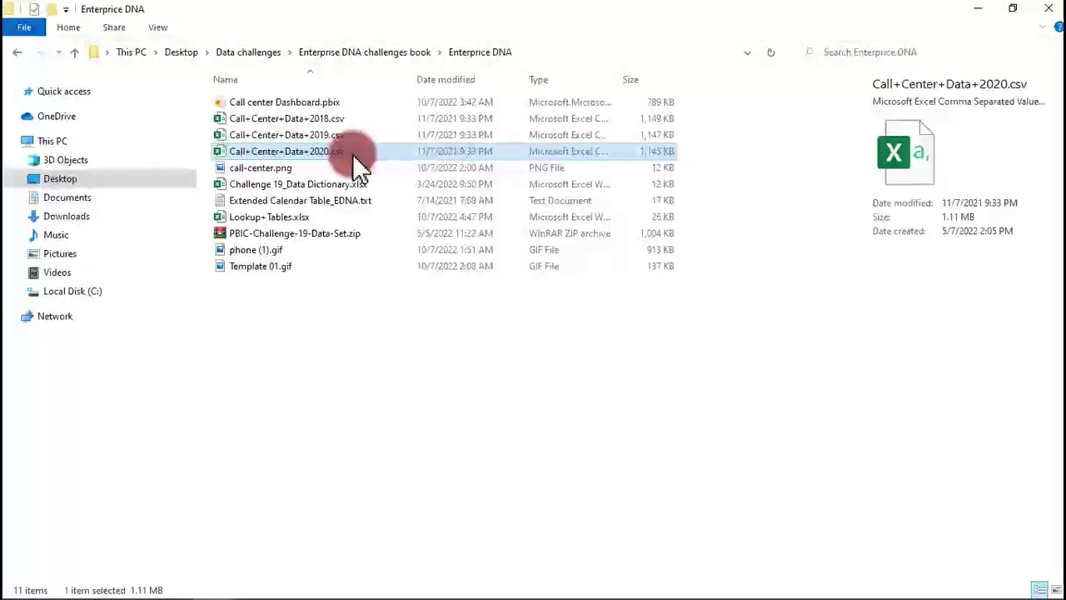
{"action": "left_click", "coordinate": [978, 11]}
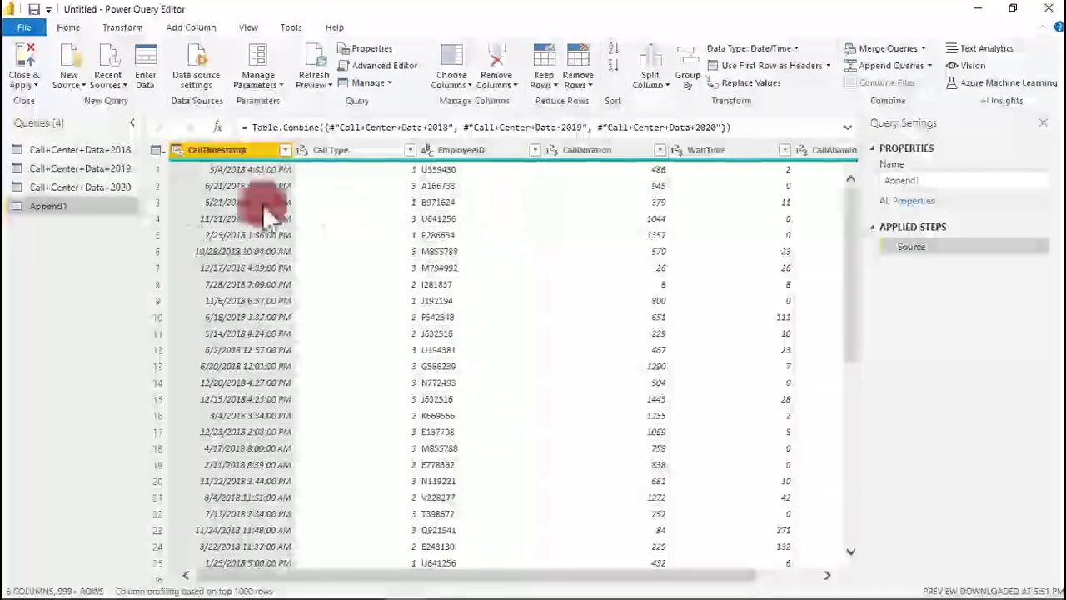
{"action": "left_click", "coordinate": [99, 214]}
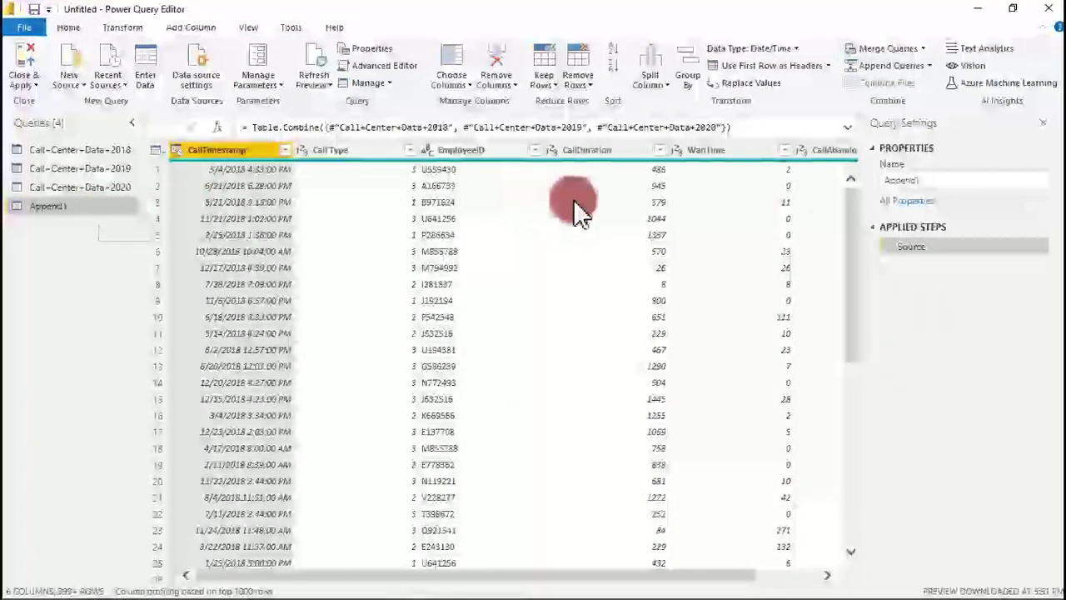
- Rename the appended query FactTable and apply the changes to load the queries into the report
{"action": "double_click", "coordinate": [916, 180]}
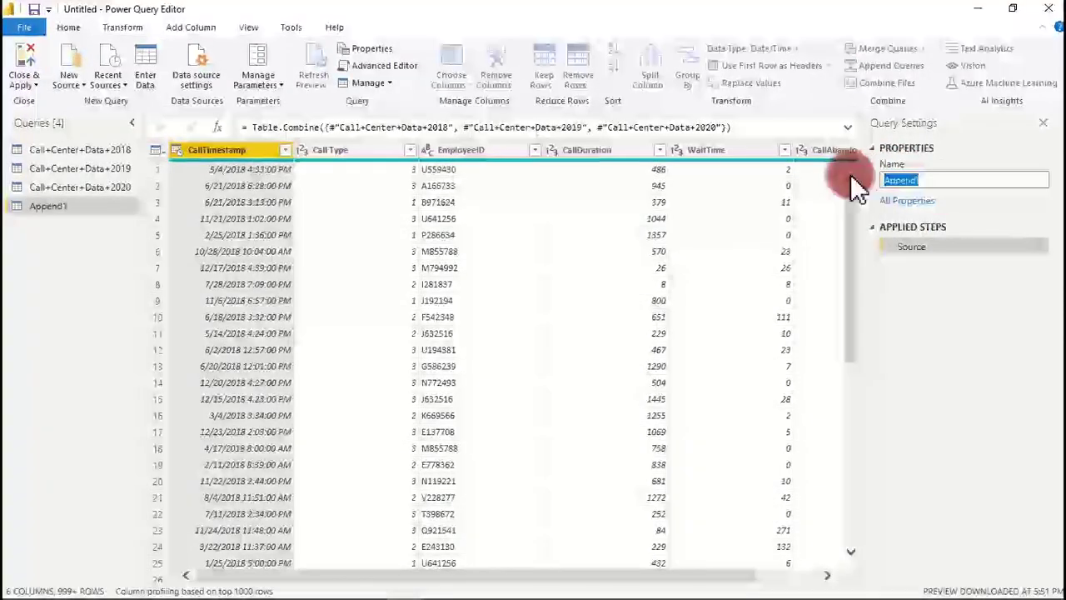
{"action": "type", "text": "Fat"}
{"action": "key", "text": "BackSpace"}
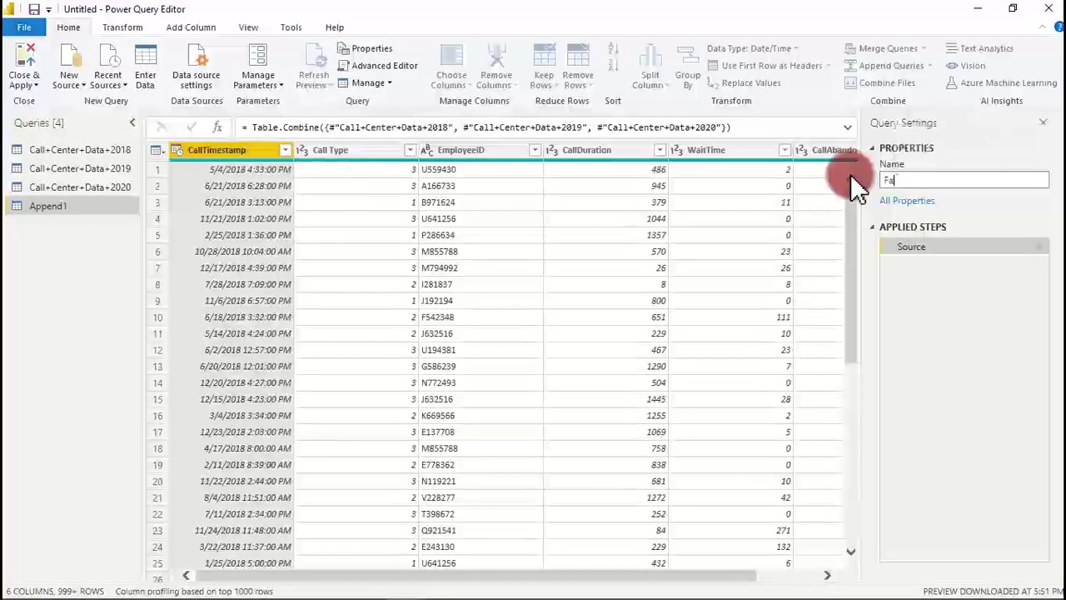
{"action": "type", "text": "ctTac"}
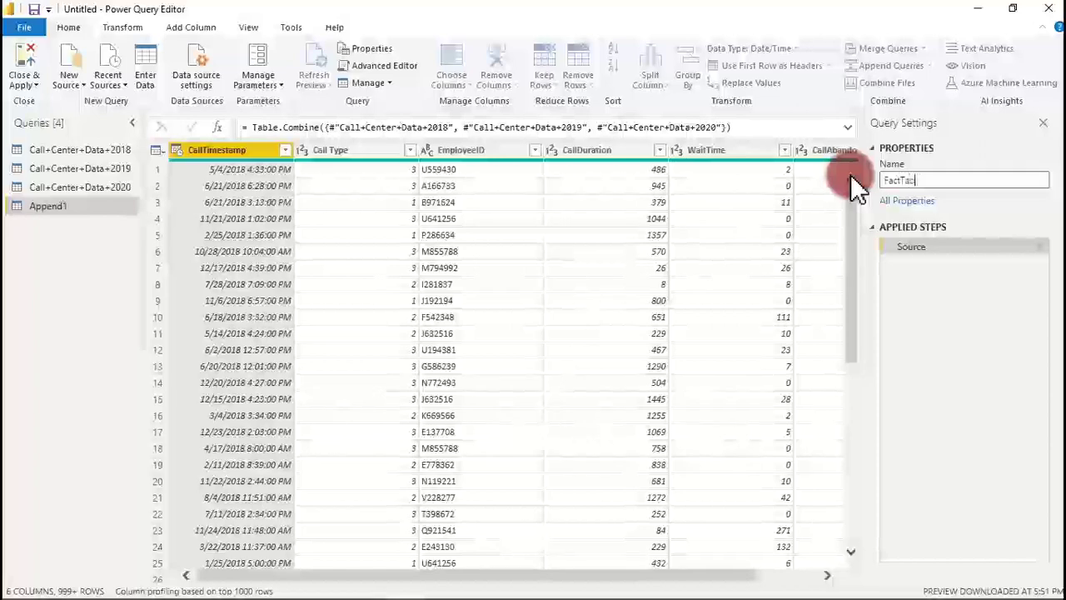
{"action": "key", "text": "BackSpace"}
{"action": "type", "text": "ble"}
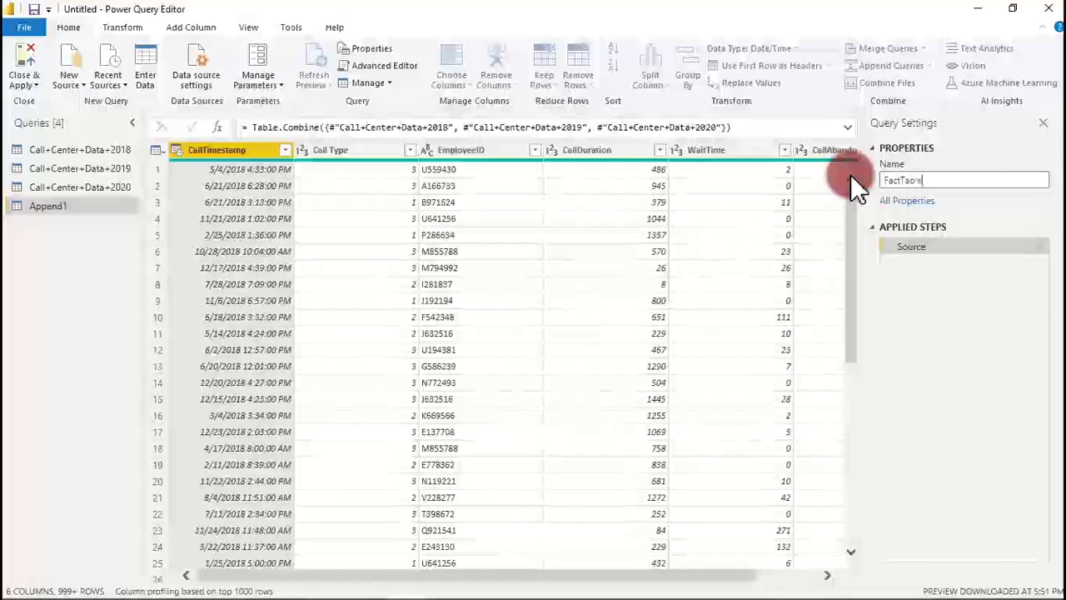
{"action": "left_click", "coordinate": [854, 179]}
{"action": "left_click", "coordinate": [513, 207]}
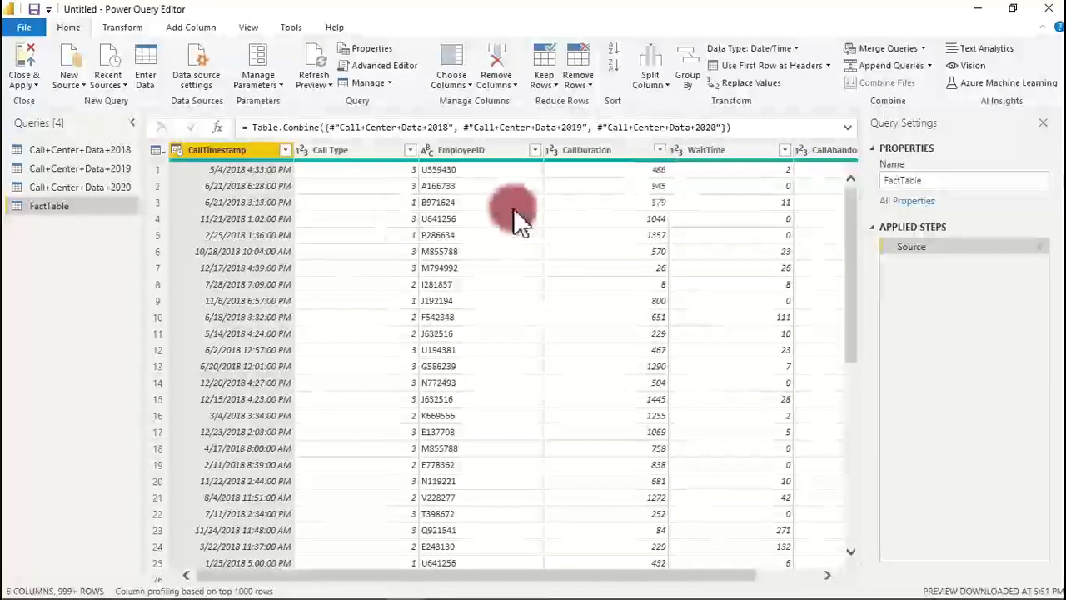
{"action": "left_click", "coordinate": [34, 63]}
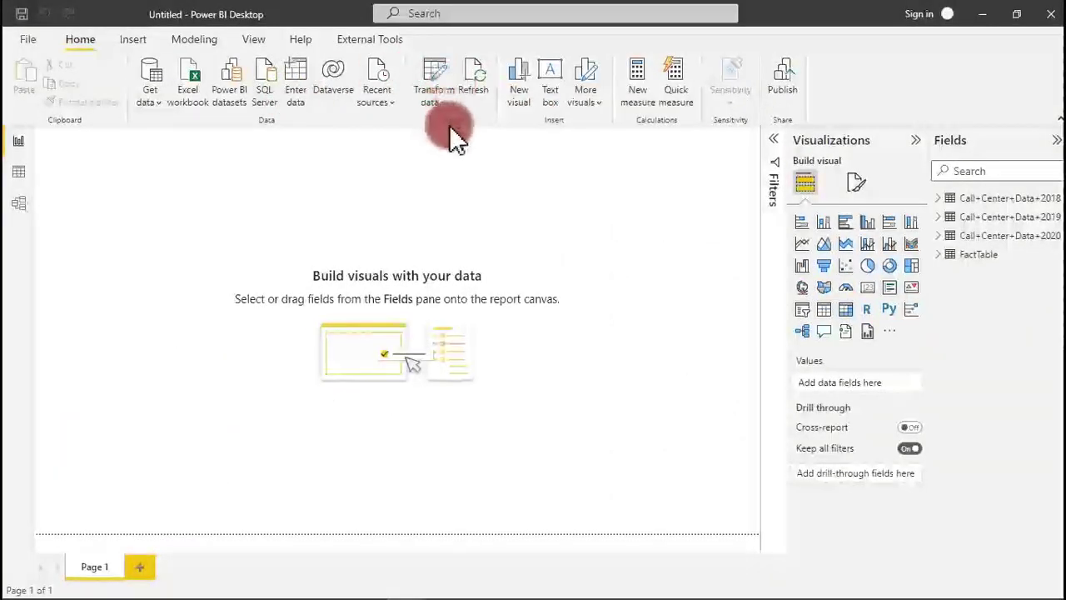
- Reopen the Power Query Editor and disable load for the Call+Center+Data+2018 query, accepting its removal from the report
{"action": "left_click", "coordinate": [433, 73]}
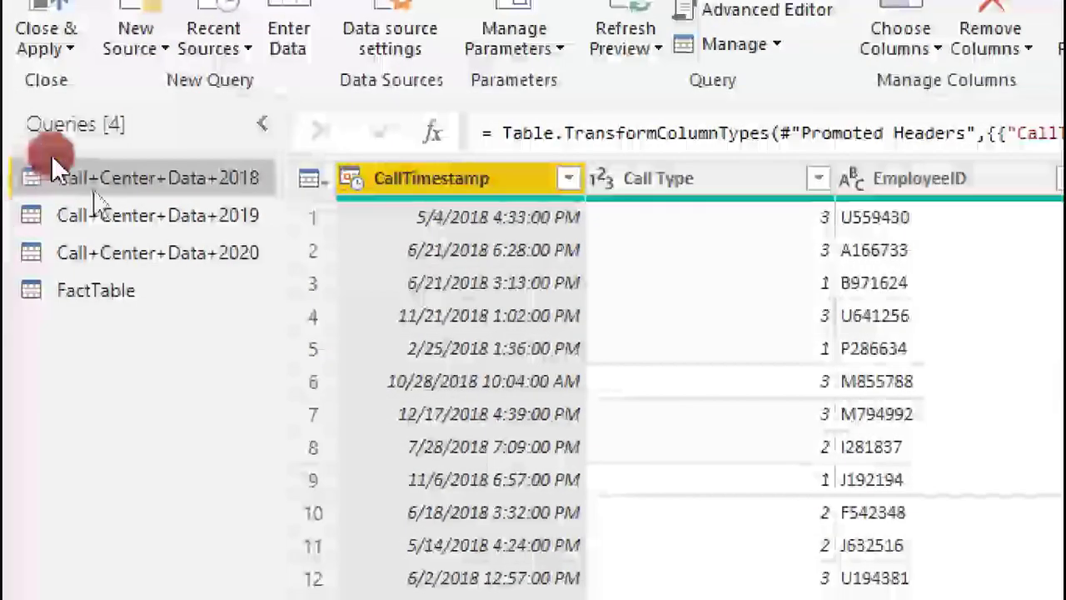
{"action": "left_click_drag", "start_coordinate": [29, 140], "coordinate": [60, 160]}
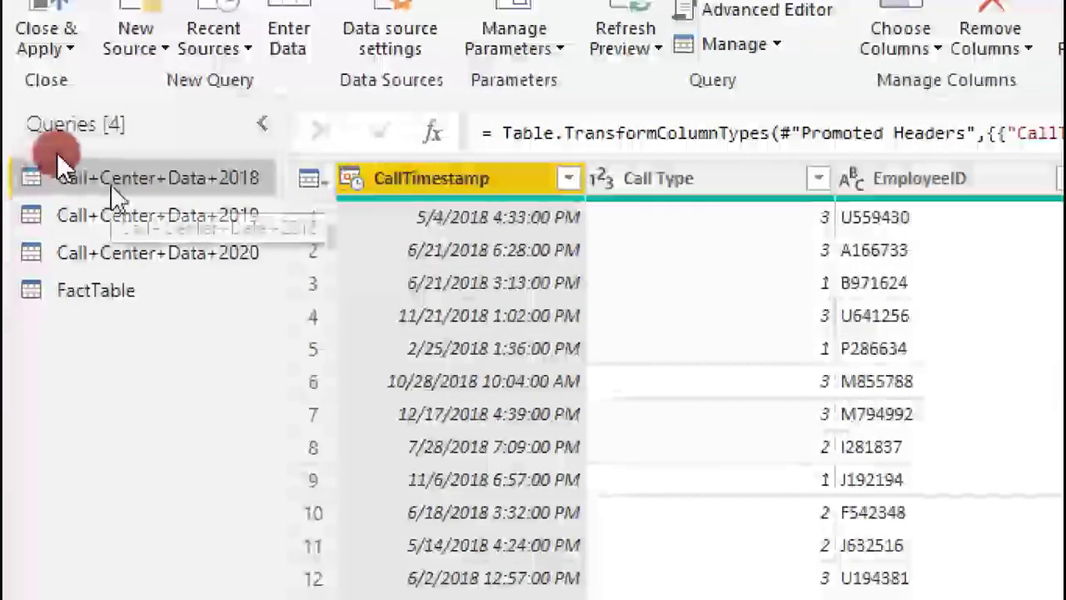
{"action": "right_click", "coordinate": [113, 188]}
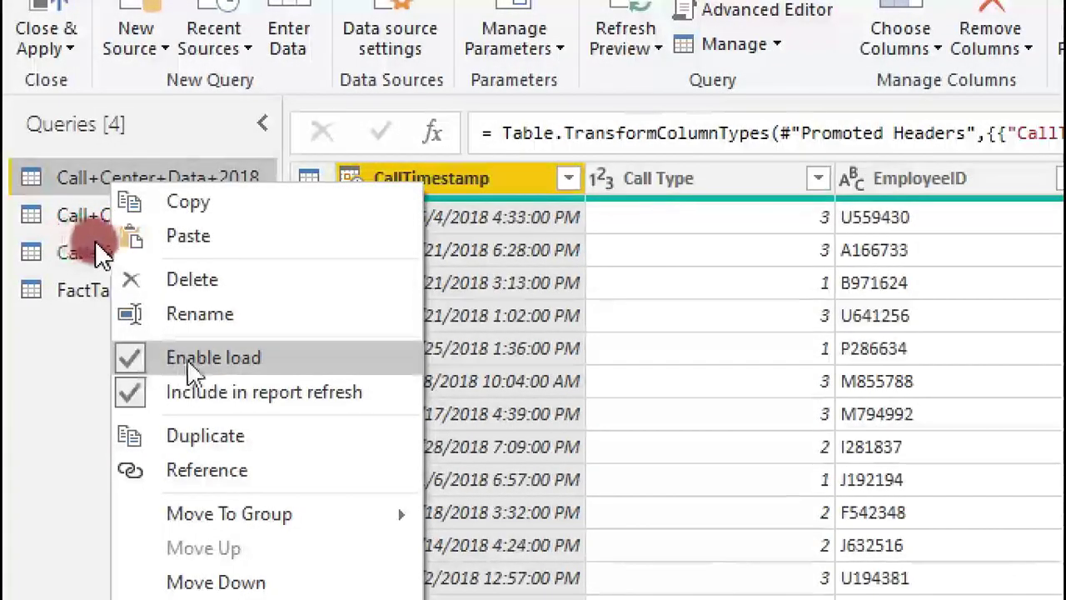
{"action": "left_click", "coordinate": [134, 362]}
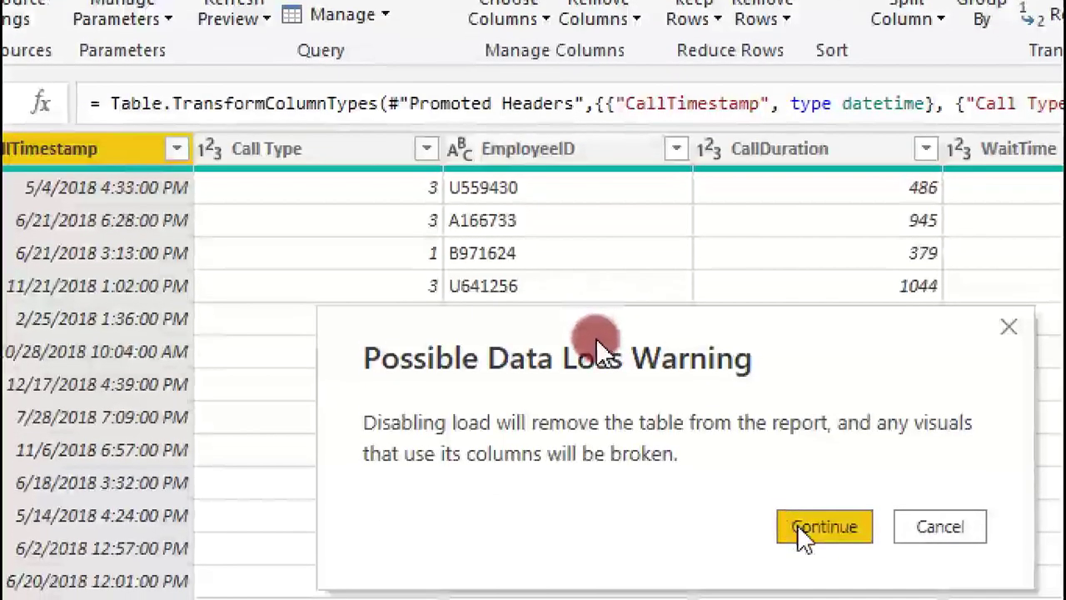
{"action": "left_click", "coordinate": [800, 529]}
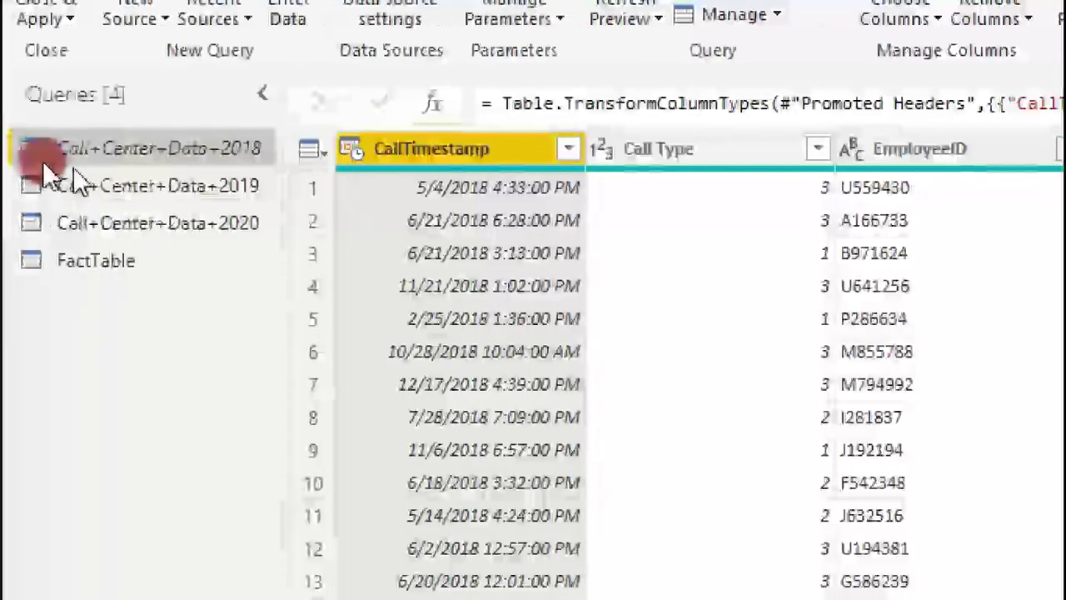
- Disable load for the Call+Center+Data+2019 query, accepting its removal from the report
{"action": "left_click", "coordinate": [79, 185]}
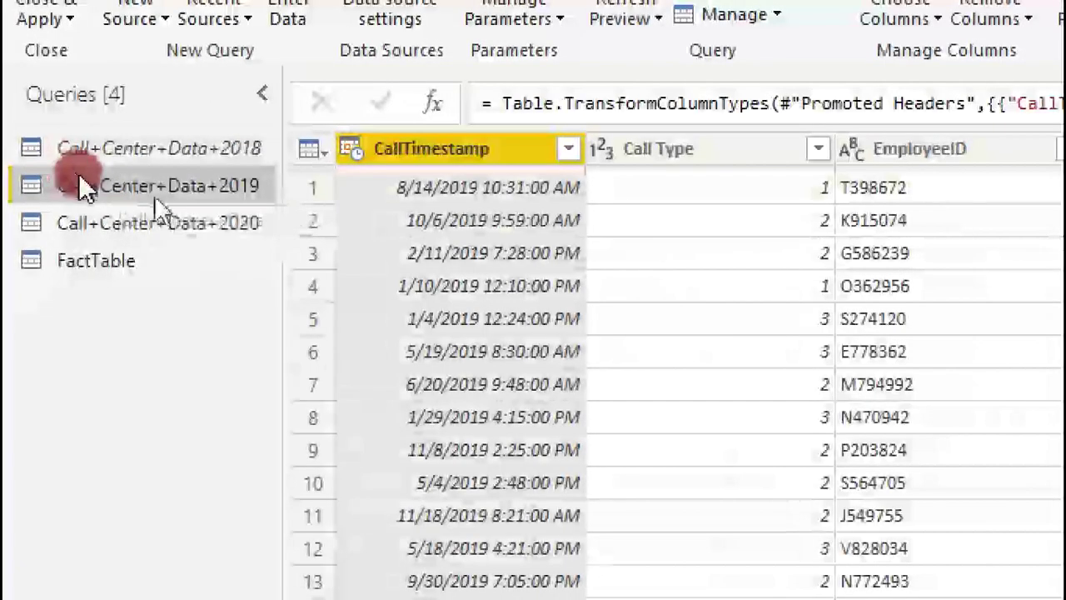
{"action": "right_click", "coordinate": [171, 189]}
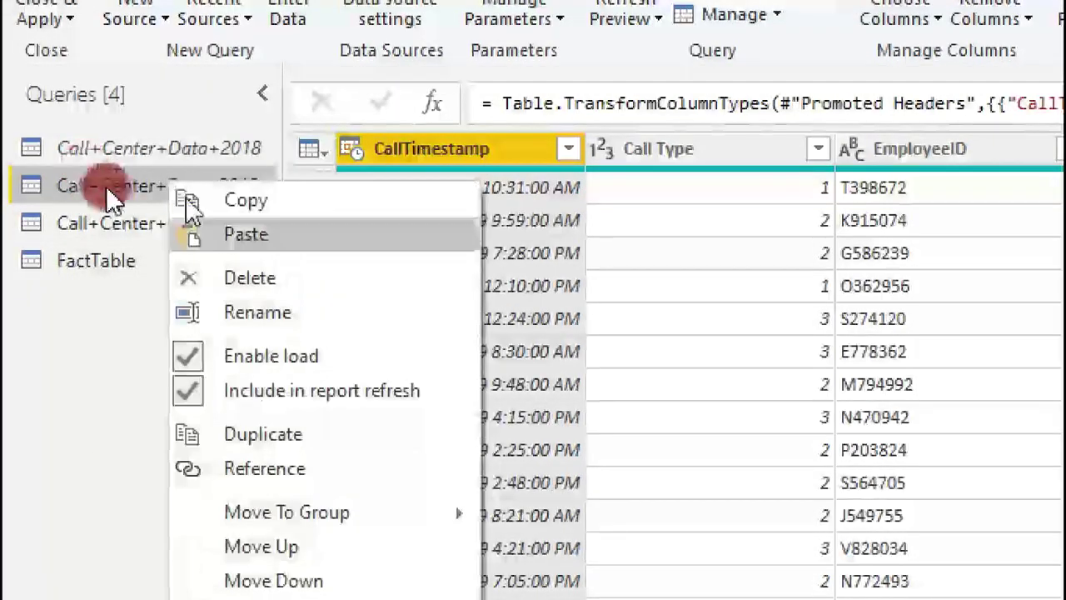
{"action": "key", "text": "Escape"}
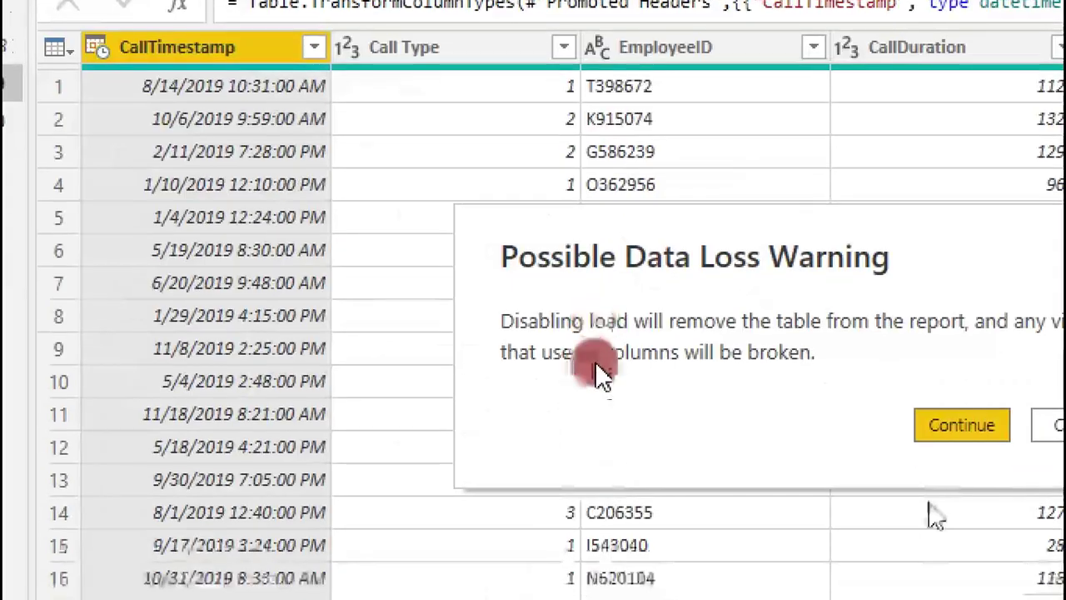
{"action": "left_click", "coordinate": [949, 428]}
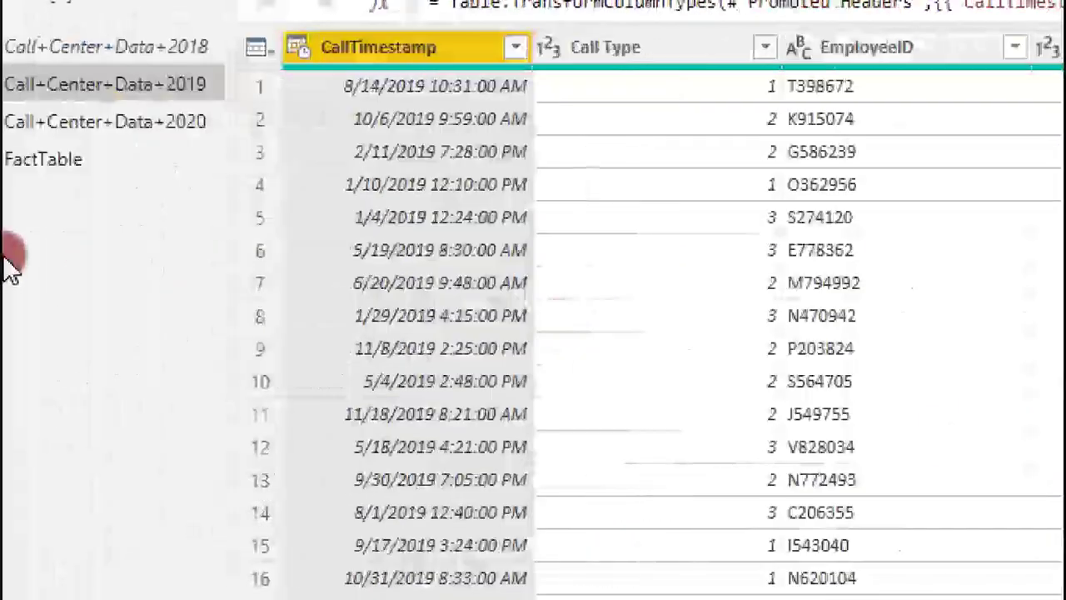
- Disable load for the Call+Center+Data+2020 query as well and apply the query changes to the report
{"action": "left_click", "coordinate": [38, 126]}
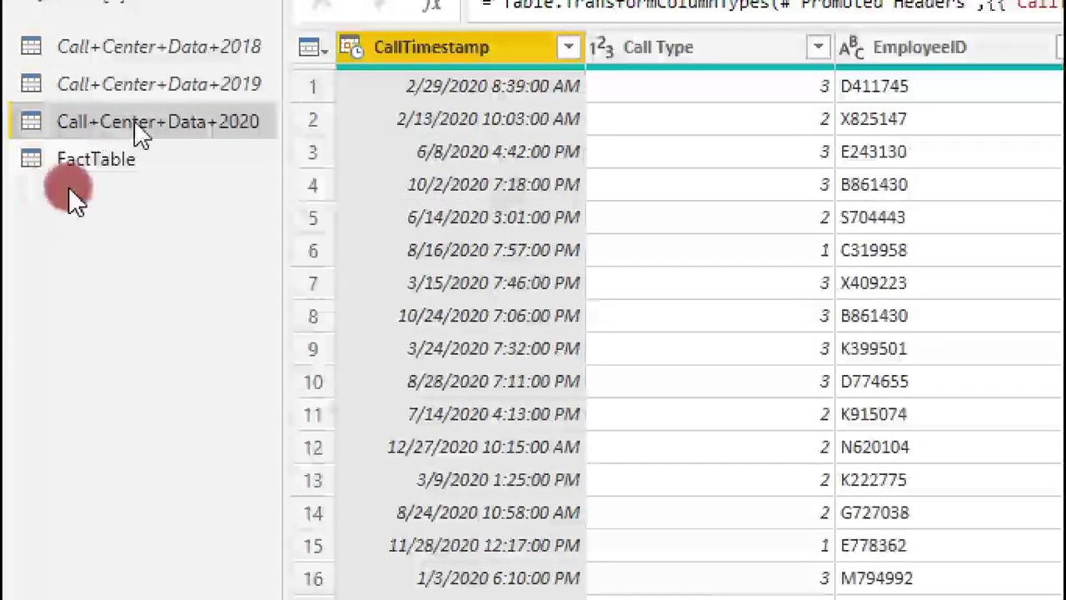
{"action": "right_click", "coordinate": [142, 132]}
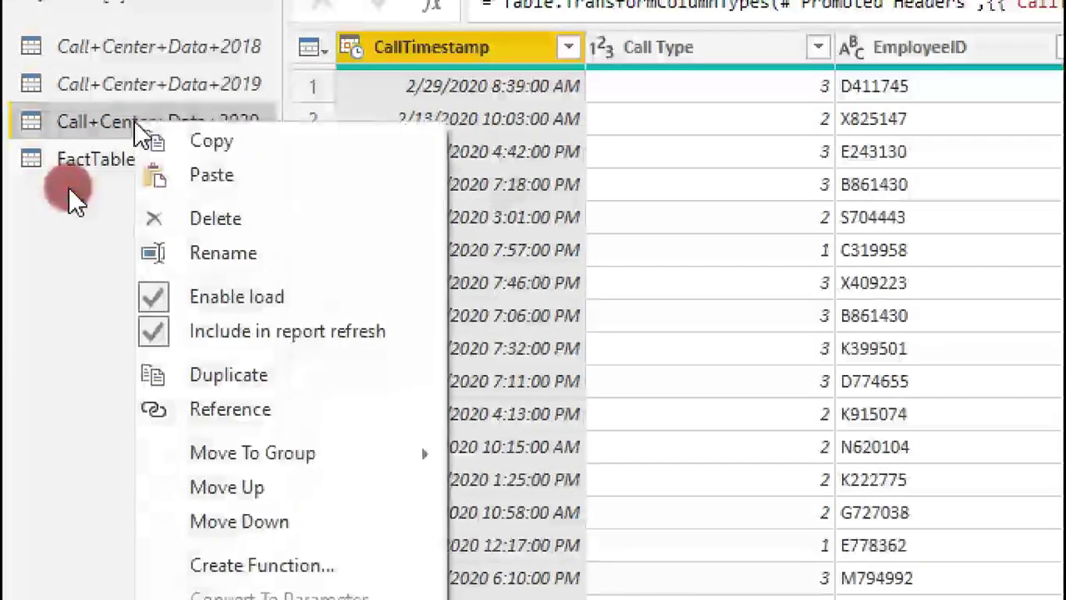
{"action": "left_click", "coordinate": [78, 275]}
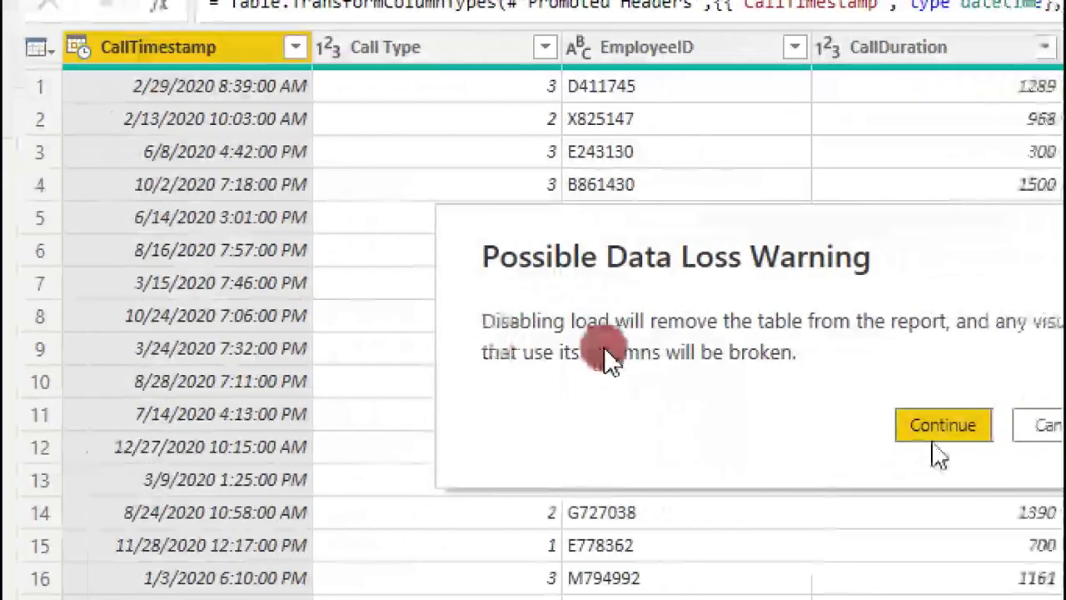
{"action": "left_click", "coordinate": [934, 434]}
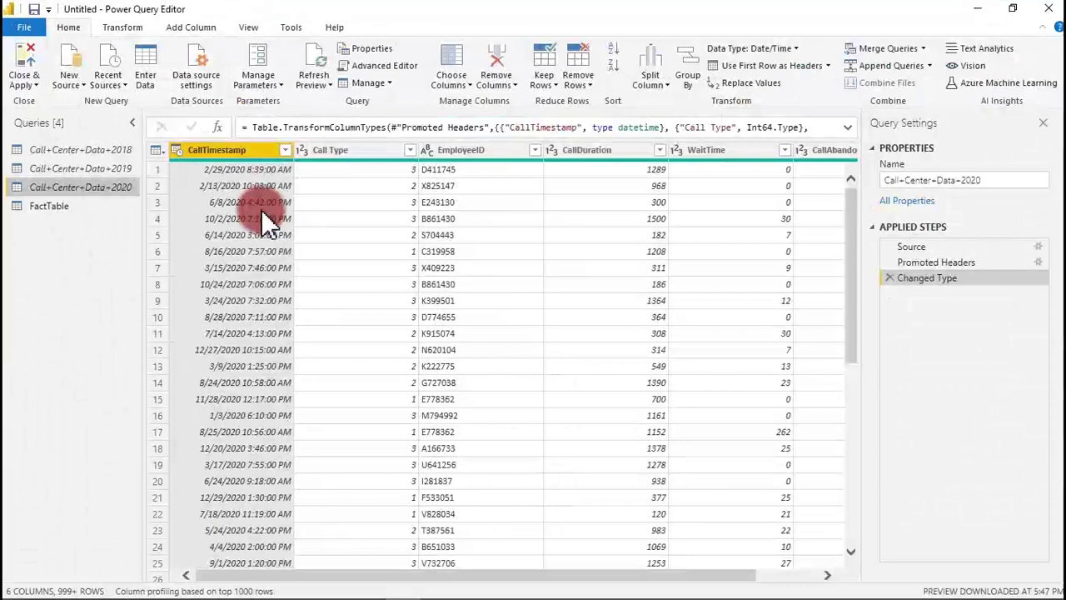
{"action": "left_click", "coordinate": [34, 66]}
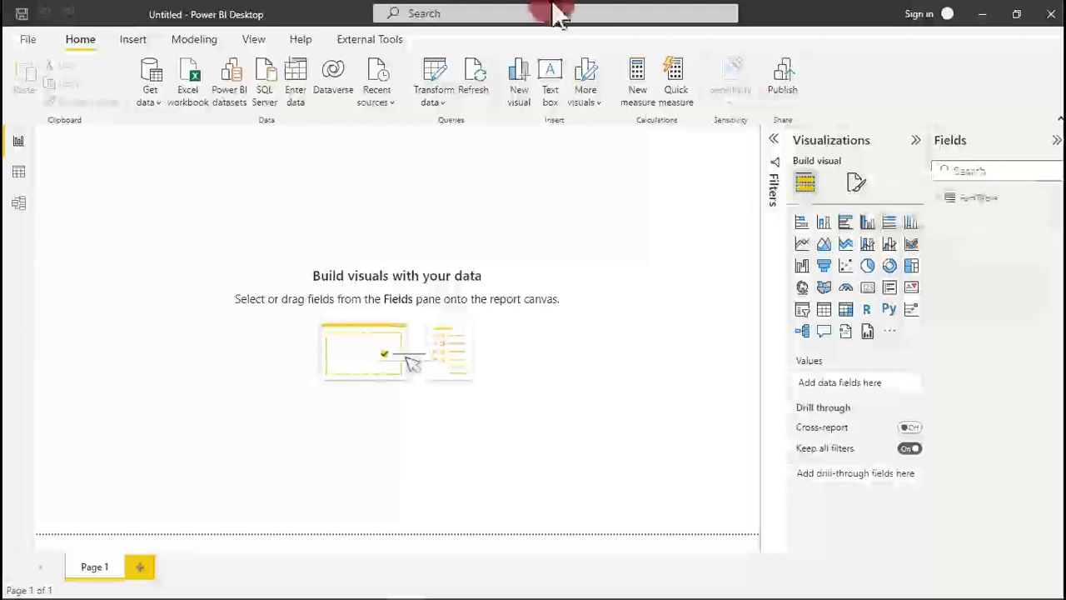
- Reopen the Power Query Editor and connect to the Excel workbook Lookup+Tables.xlsx as a new source
{"action": "left_click", "coordinate": [444, 81]}
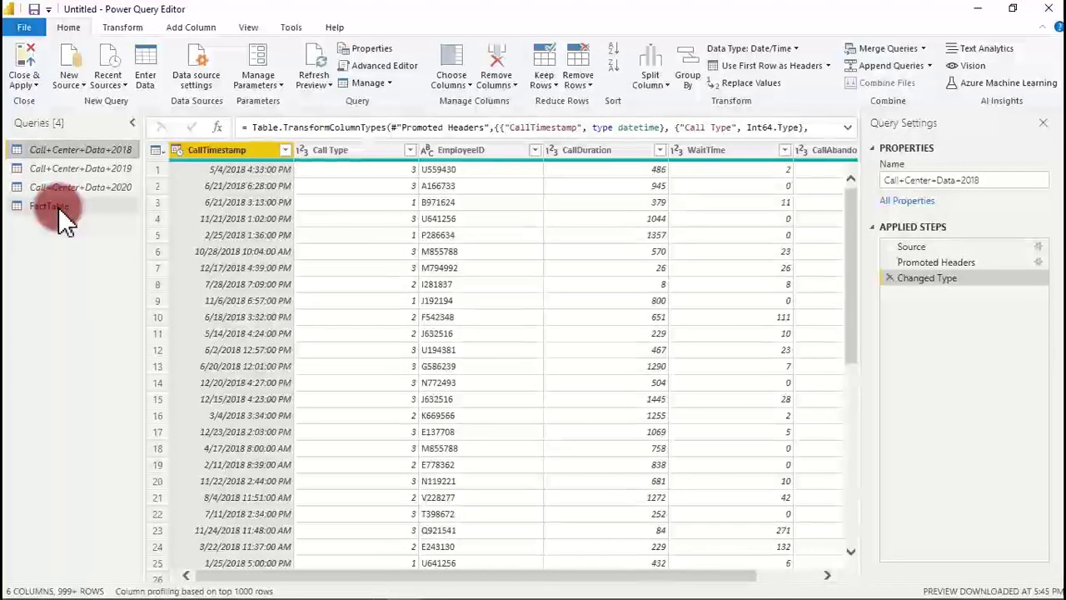
{"action": "left_click", "coordinate": [77, 87]}
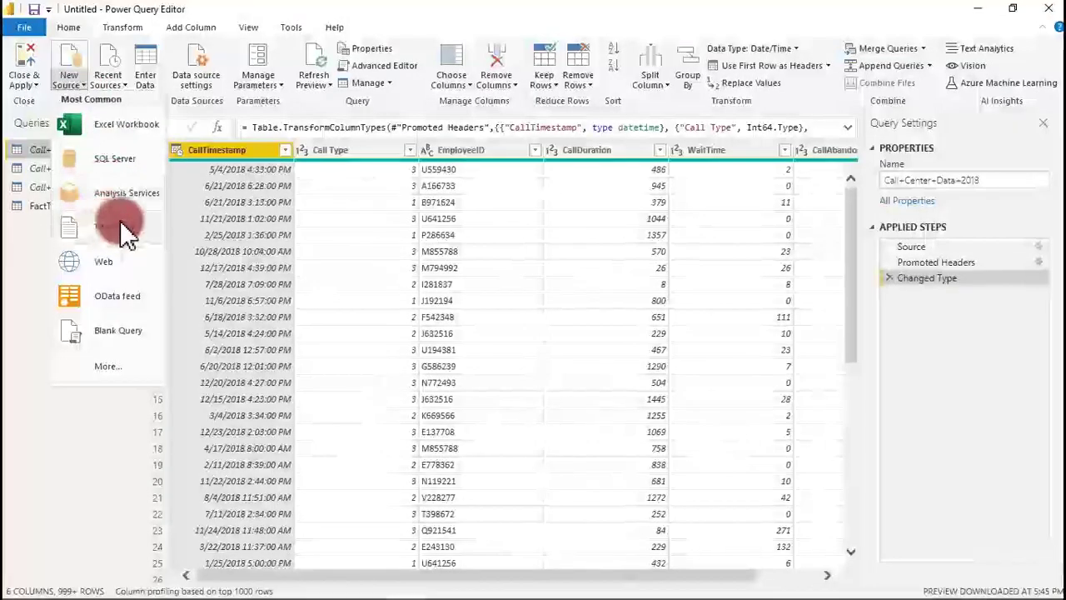
{"action": "left_click", "coordinate": [119, 129]}
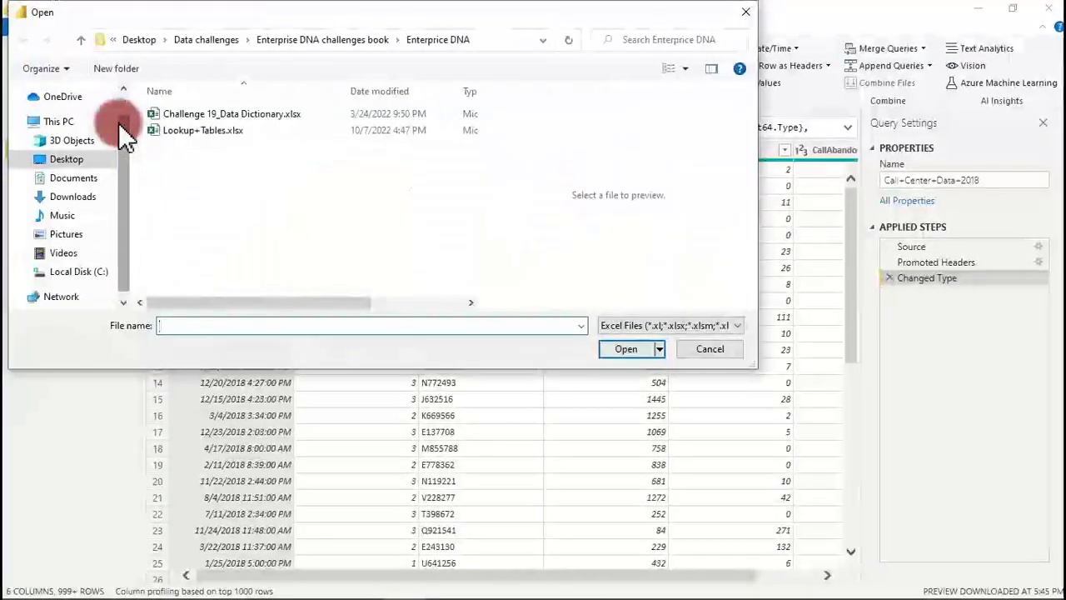
{"action": "left_click", "coordinate": [185, 134]}
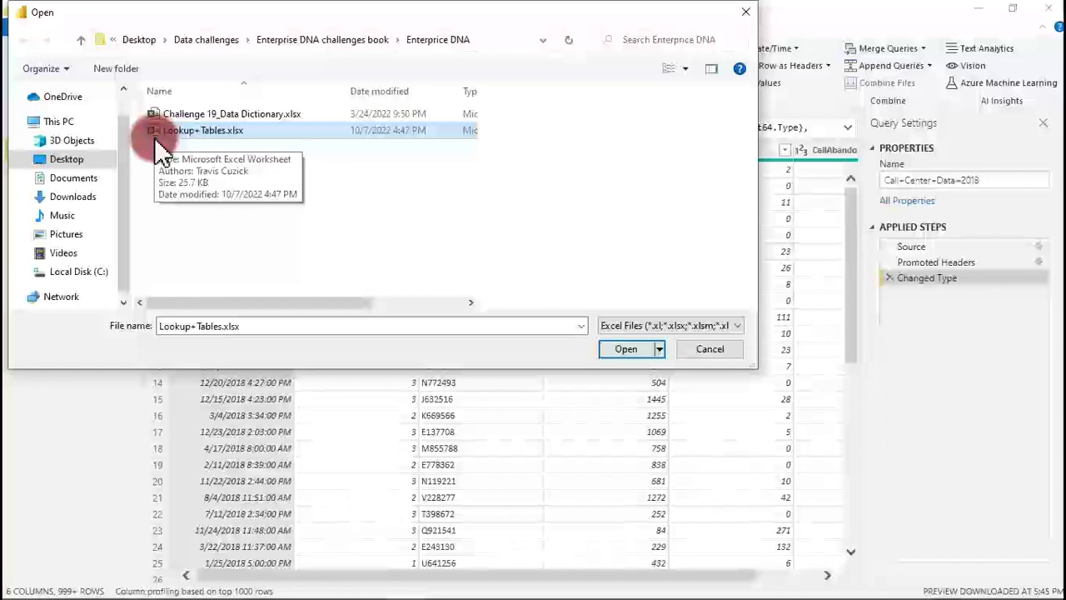
{"action": "double_click", "coordinate": [158, 133]}
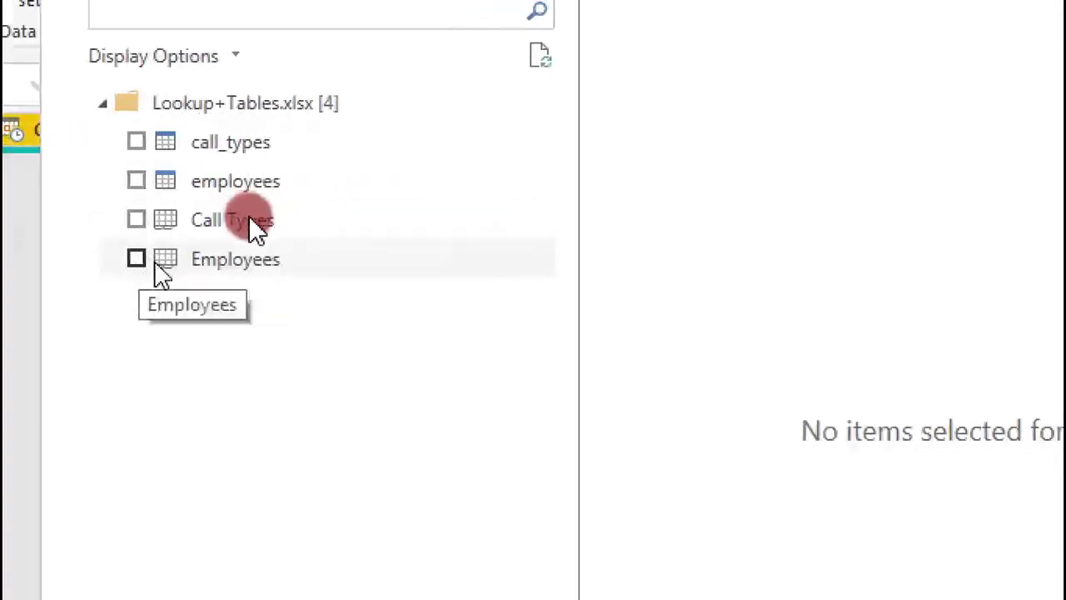
- Preview the Employees sheet and import the Employees and Call Types sheets from Lookup+Tables.xlsx as queries
{"action": "left_click", "coordinate": [199, 262]}
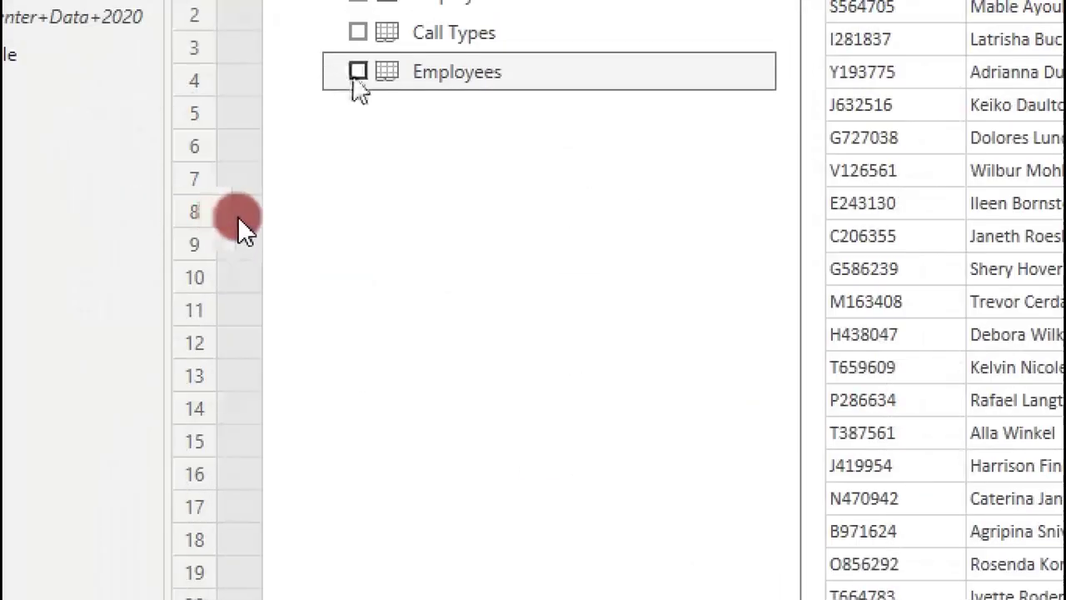
{"action": "left_click", "coordinate": [358, 74]}
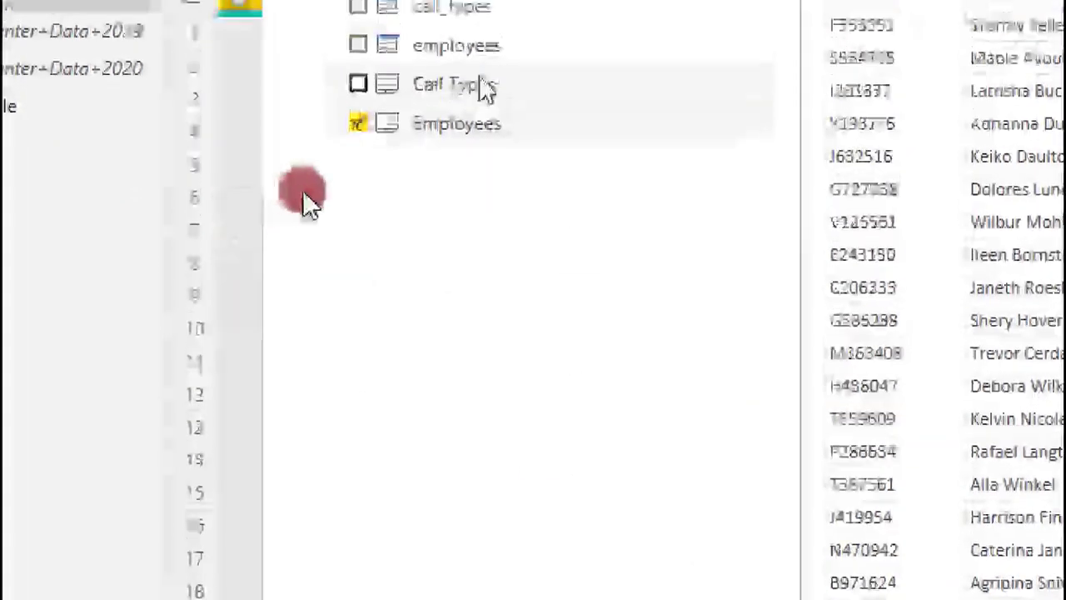
{"action": "left_click", "coordinate": [362, 92]}
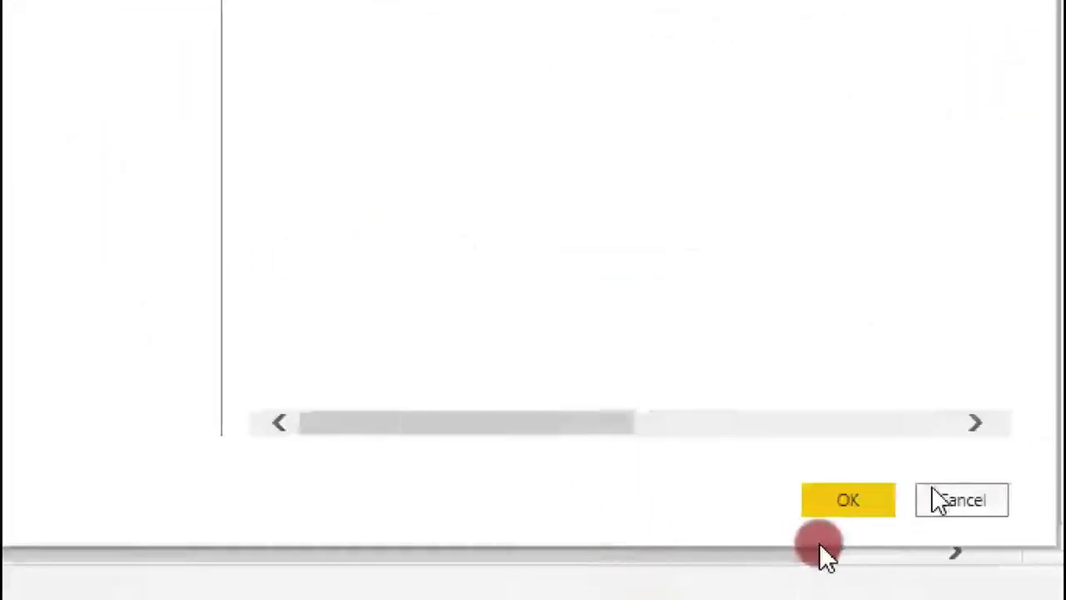
{"action": "left_click", "coordinate": [810, 510]}
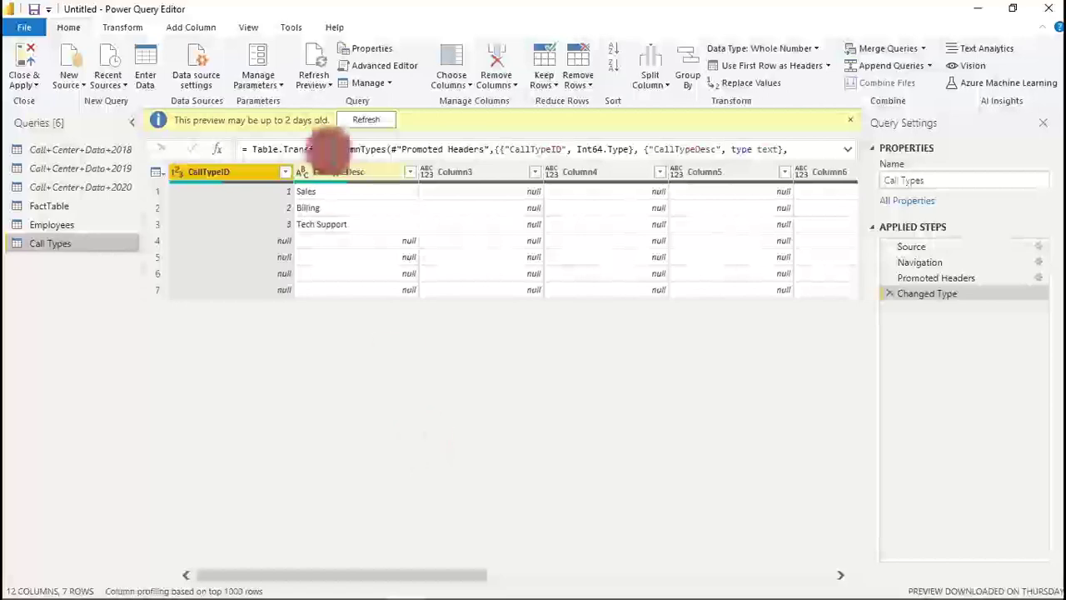
- Turn on Column quality and examine the Call Types columns for valid, error and empty values
{"action": "left_click", "coordinate": [250, 28]}
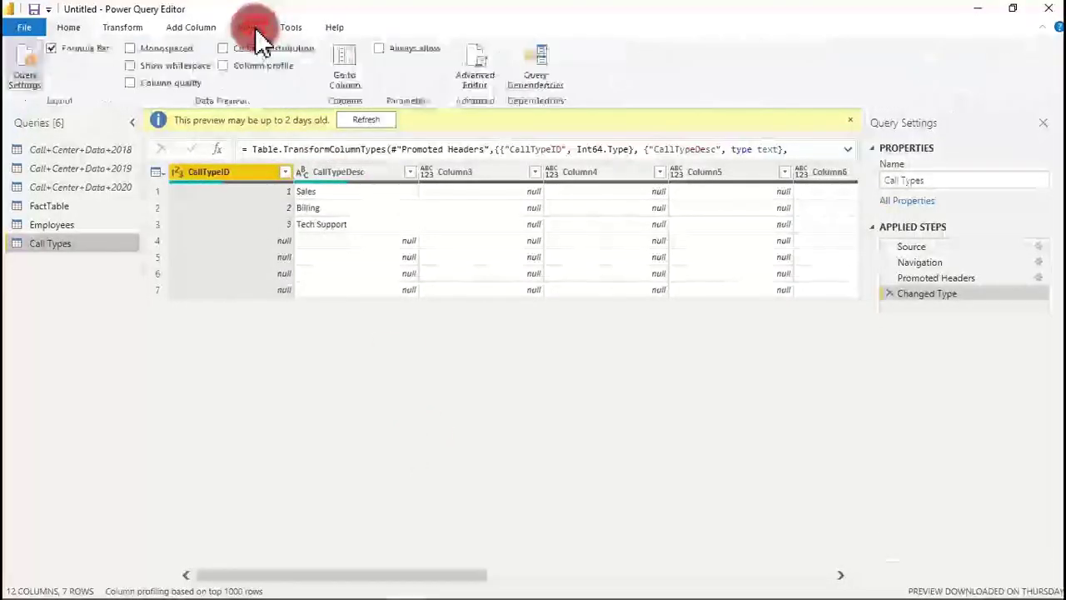
{"action": "left_click", "coordinate": [131, 83]}
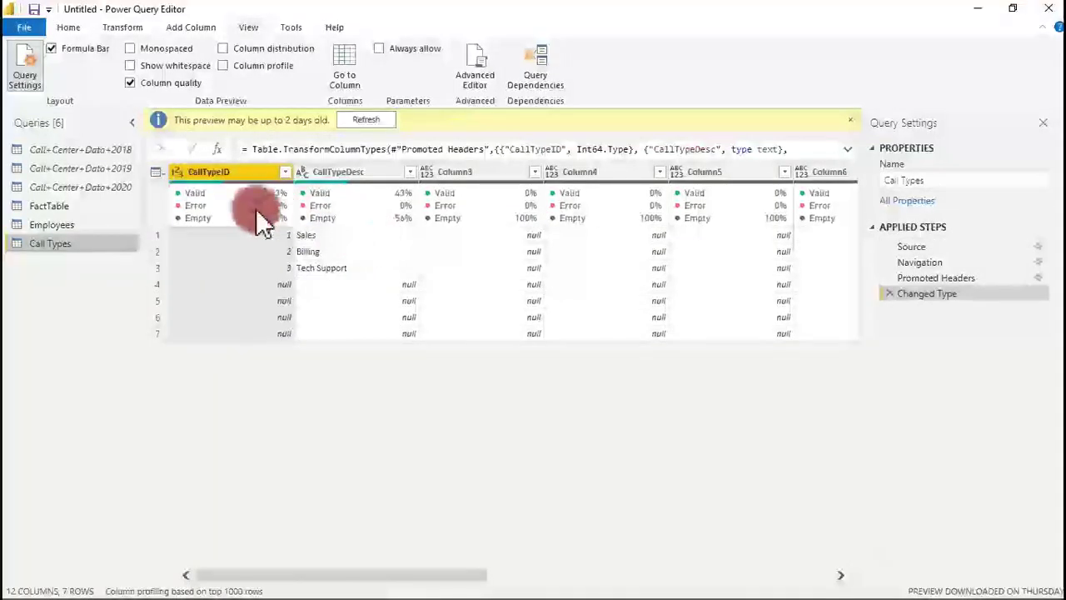
{"action": "mouse_move", "coordinate": [256, 208]}
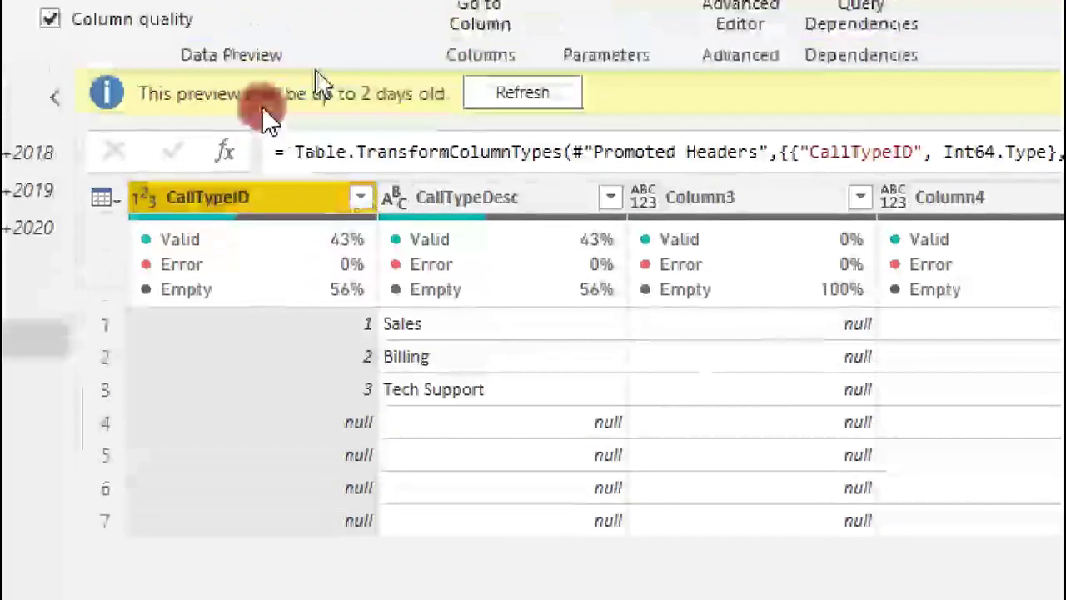
- Filter the null rows out of the CallTypeID column in the Call Types query
{"action": "left_click", "coordinate": [364, 208]}
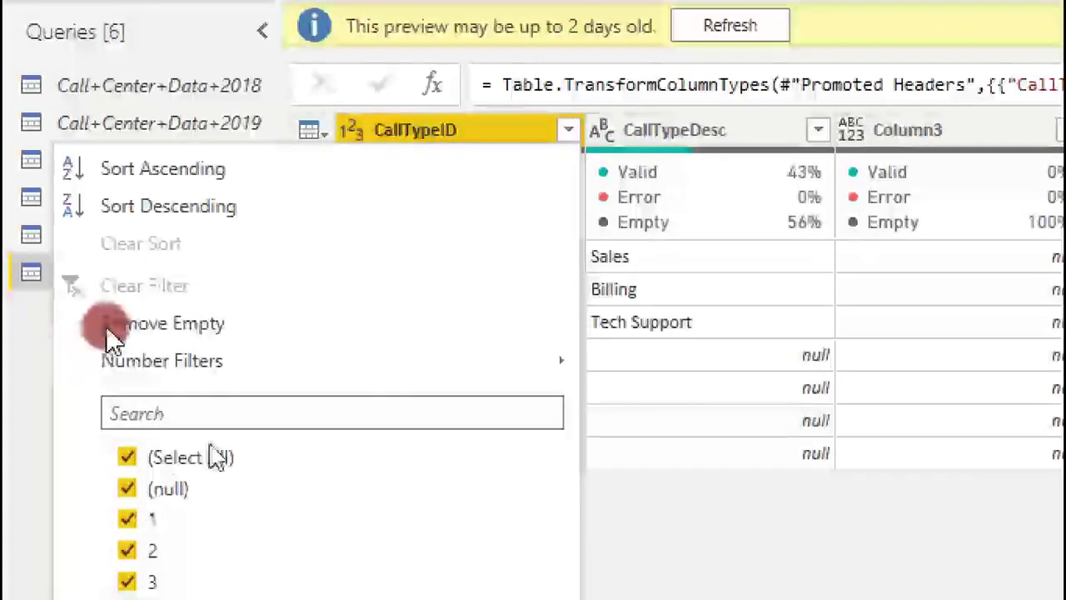
{"action": "left_click", "coordinate": [208, 413]}
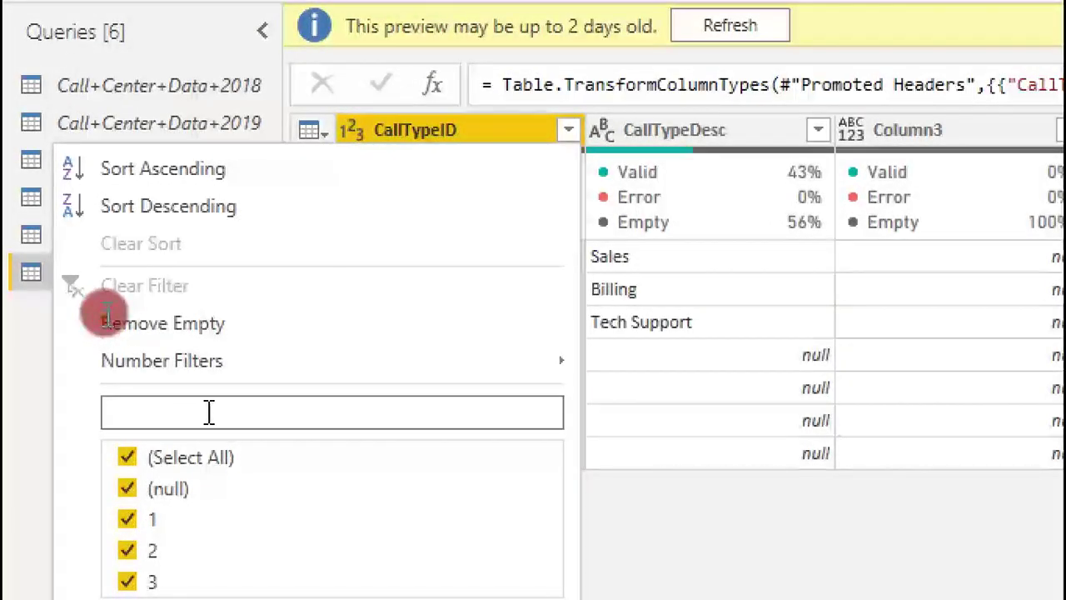
{"action": "type", "text": "null"}
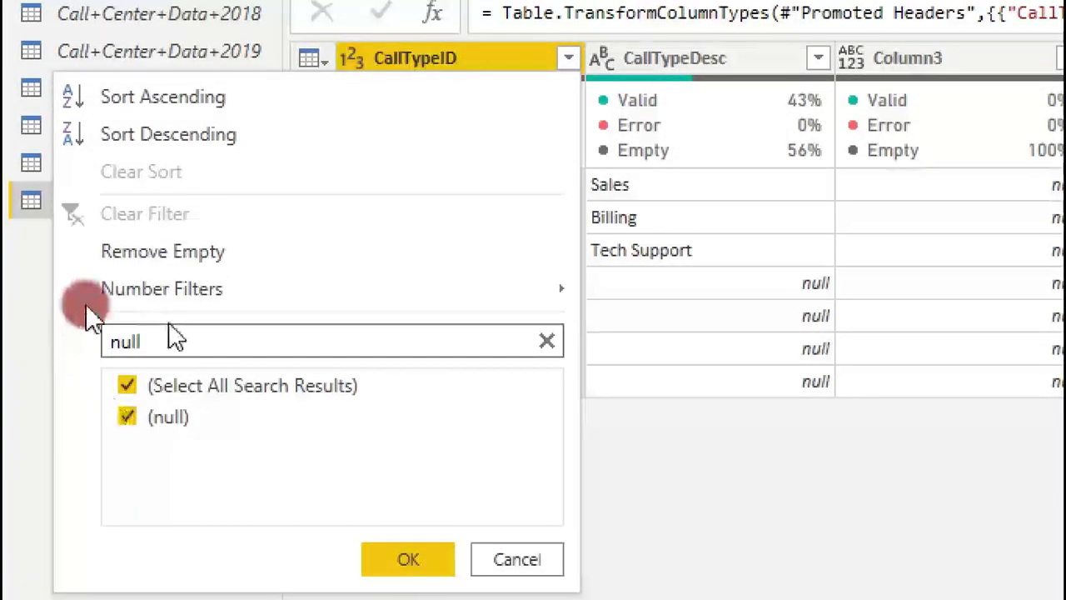
{"action": "left_click", "coordinate": [127, 417]}
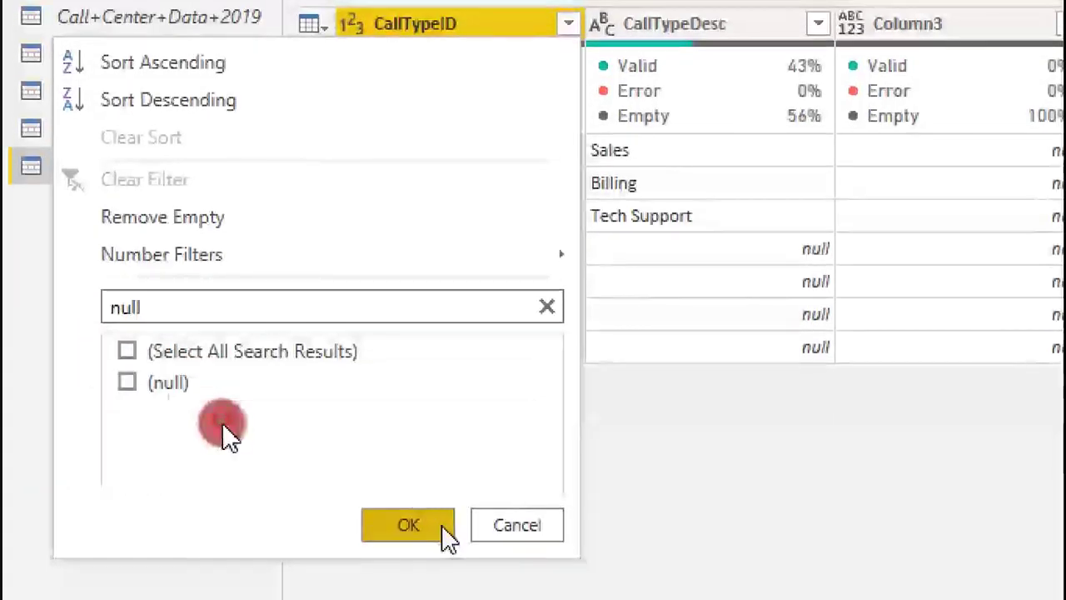
{"action": "left_click", "coordinate": [436, 535]}
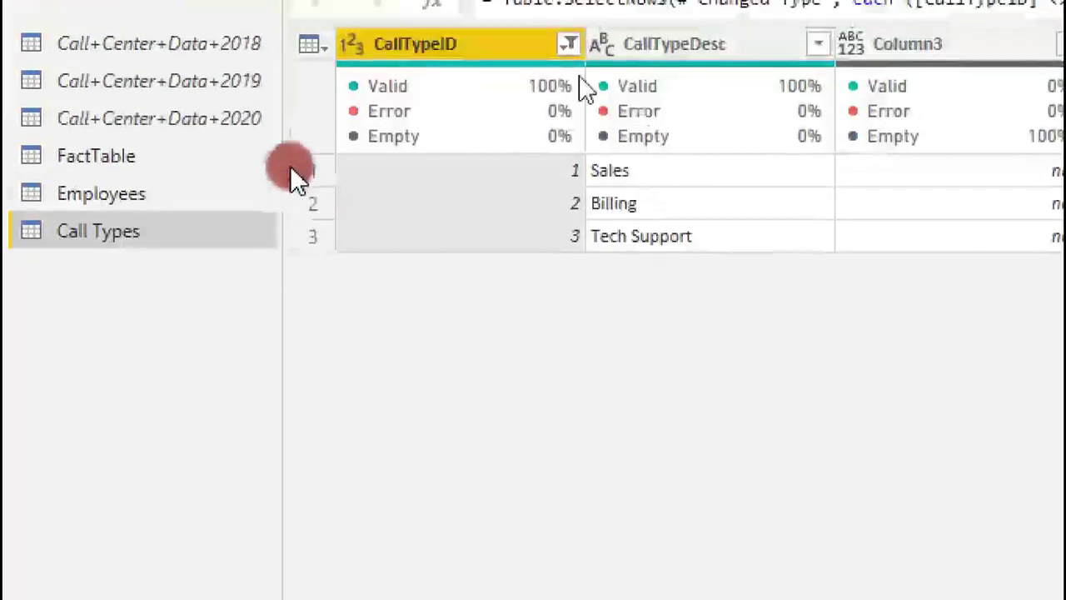
- Remove the empty columns Column3 through Column12 from the Call Types query
{"action": "mouse_move", "coordinate": [542, 26]}
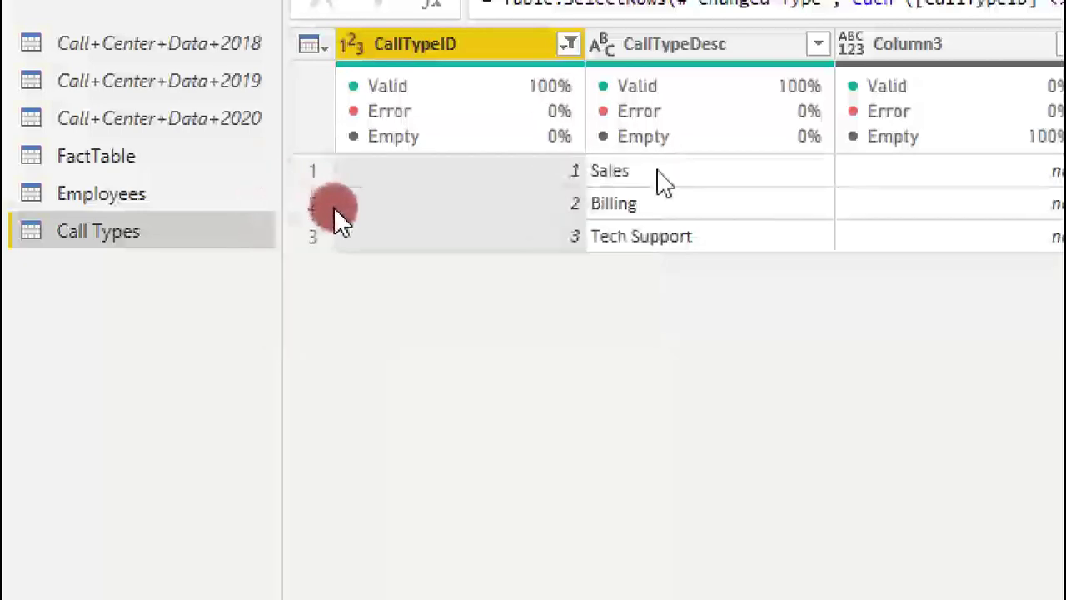
{"action": "mouse_move", "coordinate": [1019, 143]}
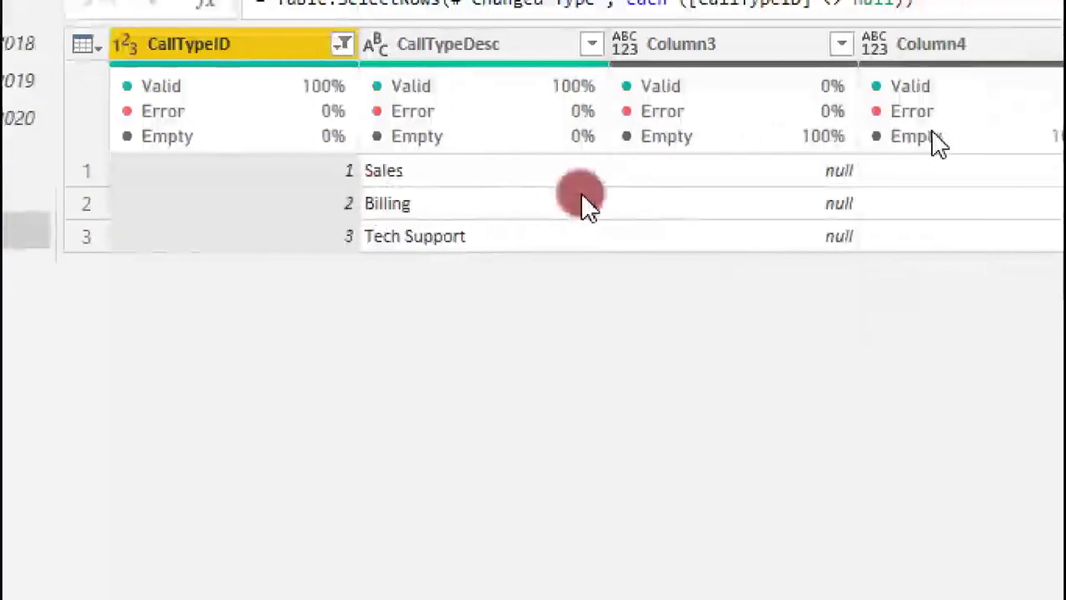
{"action": "mouse_move", "coordinate": [1058, 142]}
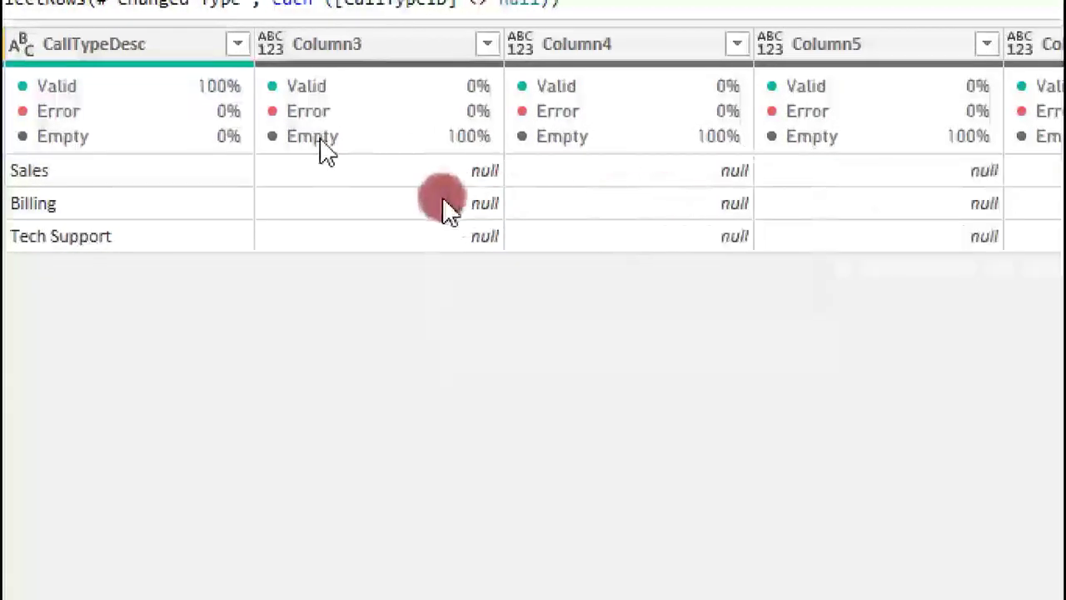
{"action": "mouse_move", "coordinate": [225, 148]}
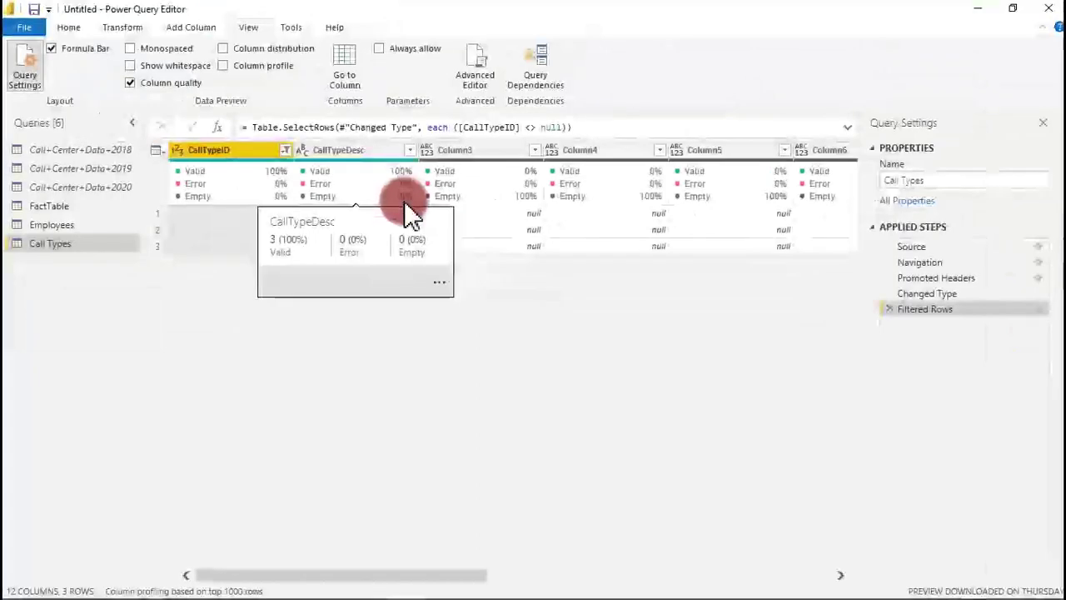
{"action": "left_click", "coordinate": [465, 155]}
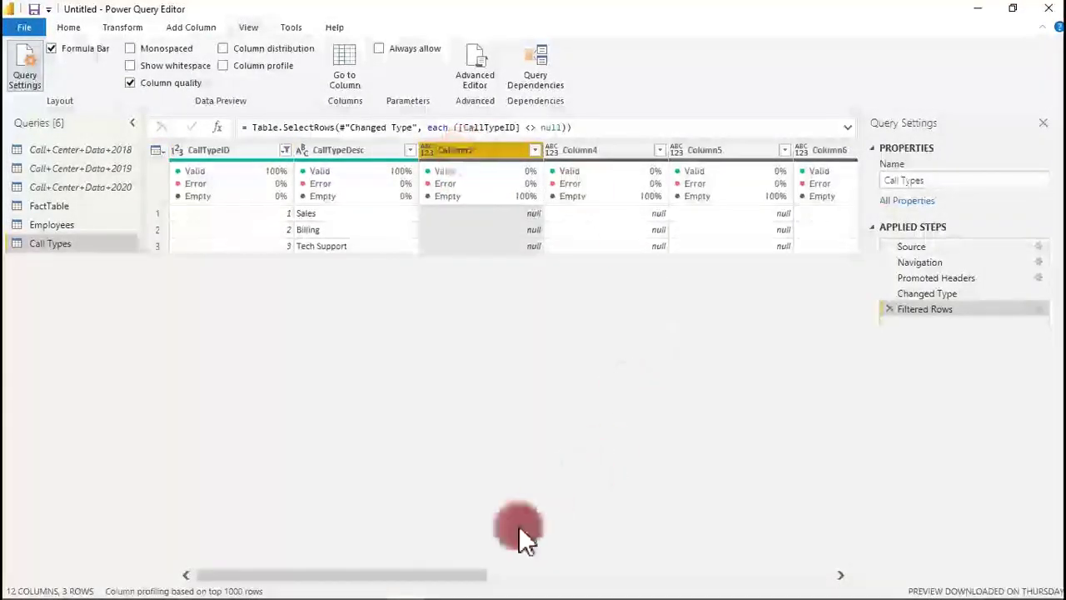
{"action": "left_click_drag", "start_coordinate": [471, 573], "coordinate": [863, 545]}
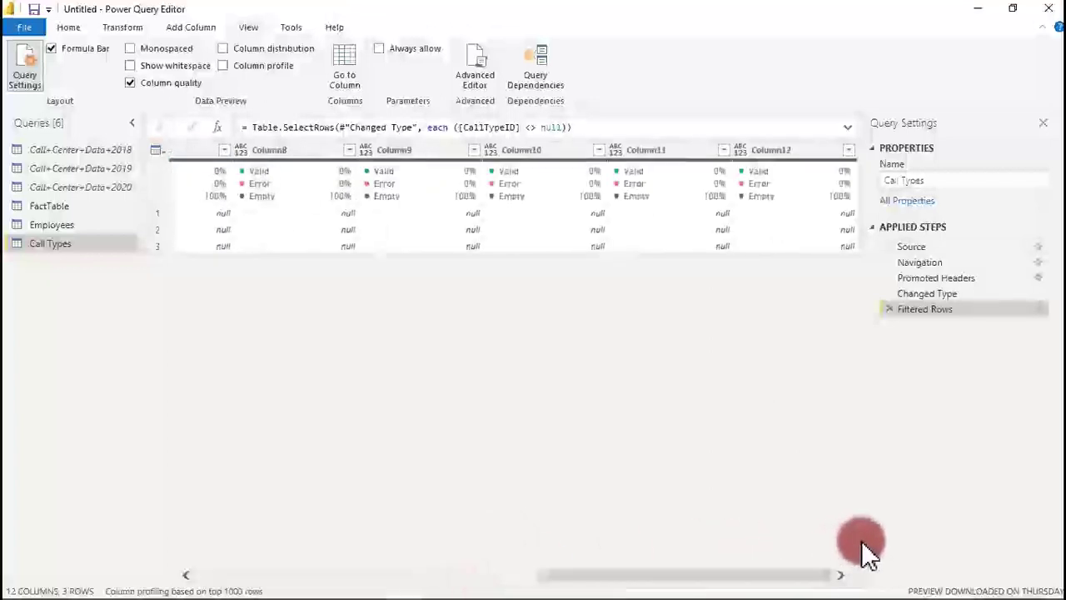
{"action": "left_click", "coordinate": [929, 179]}
{"action": "left_click_drag", "start_coordinate": [833, 158], "coordinate": [833, 208]}
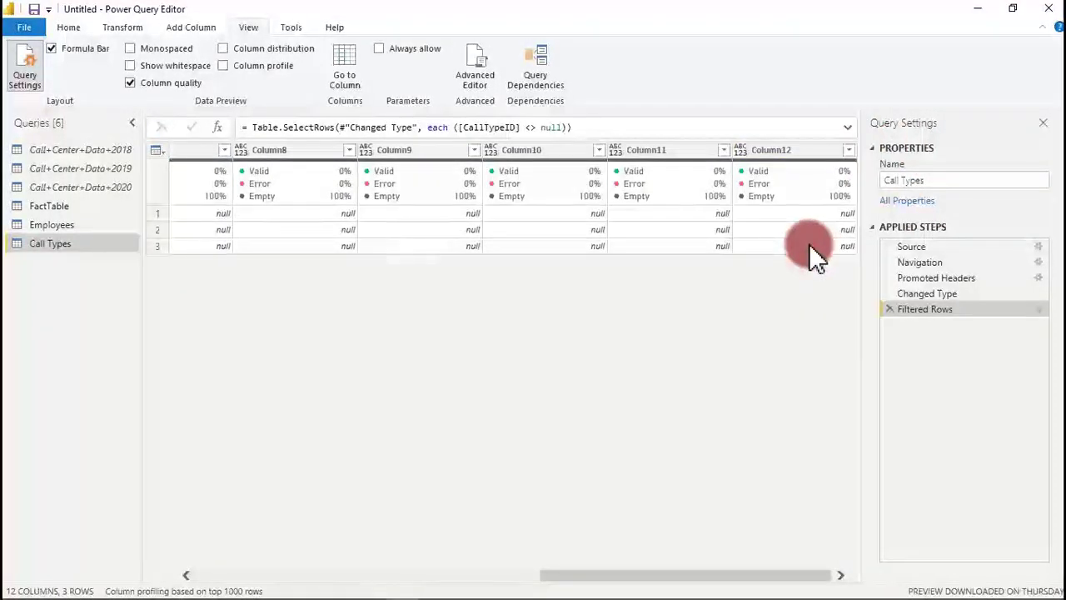
{"action": "left_click", "coordinate": [783, 167]}
{"action": "key", "text": "ctrl+a"}
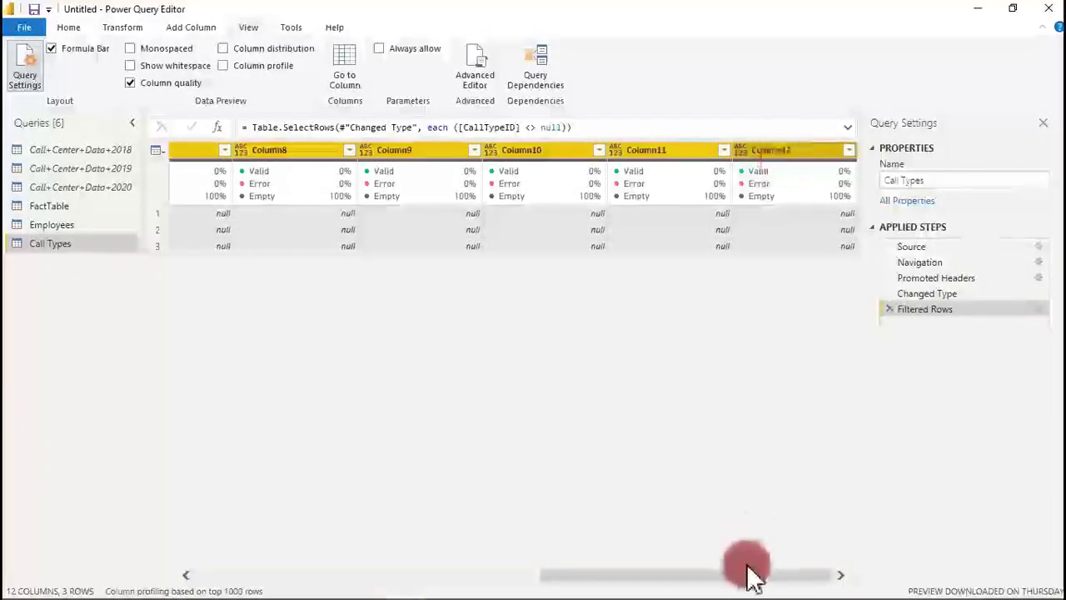
{"action": "left_click_drag", "start_coordinate": [747, 574], "coordinate": [385, 581]}
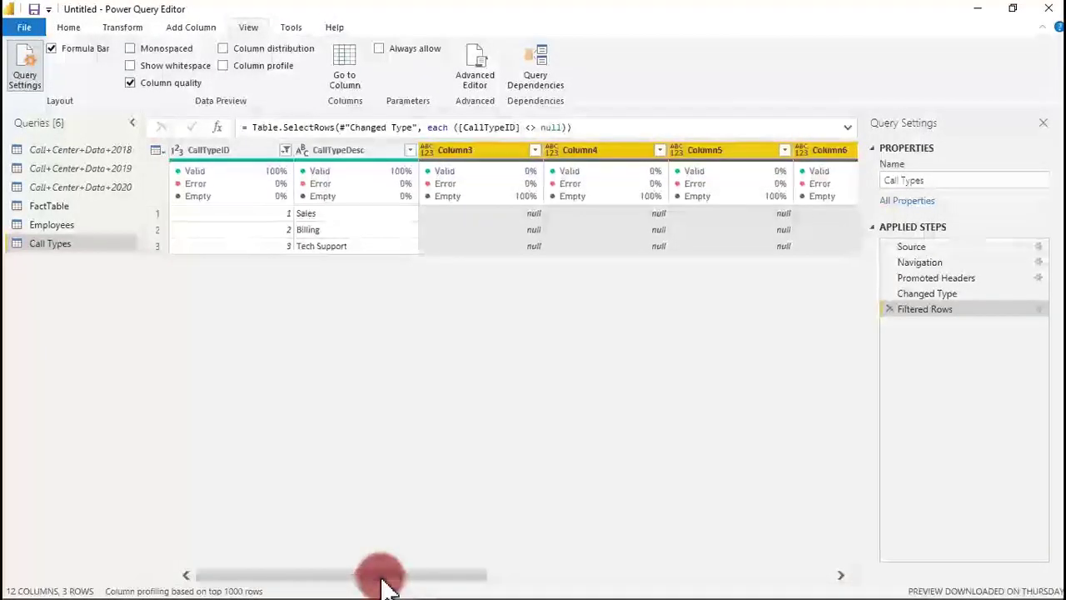
{"action": "key", "text": "Delete"}
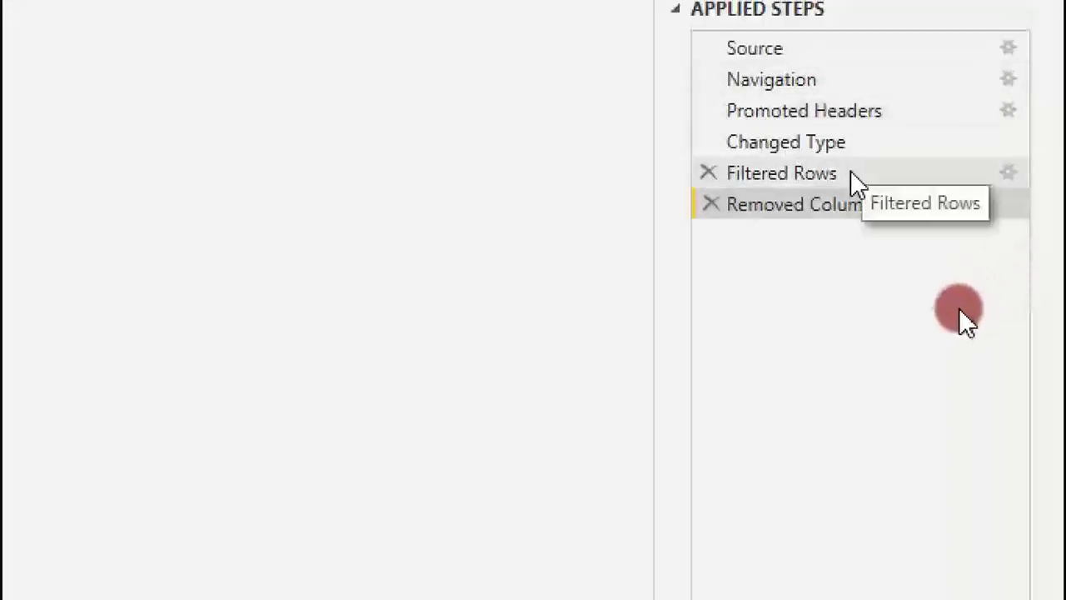
- Review the Filtered Rows step and rename the Removed Columns step of Call Types as "Empty coloumns removed"
{"action": "left_click", "coordinate": [850, 174]}
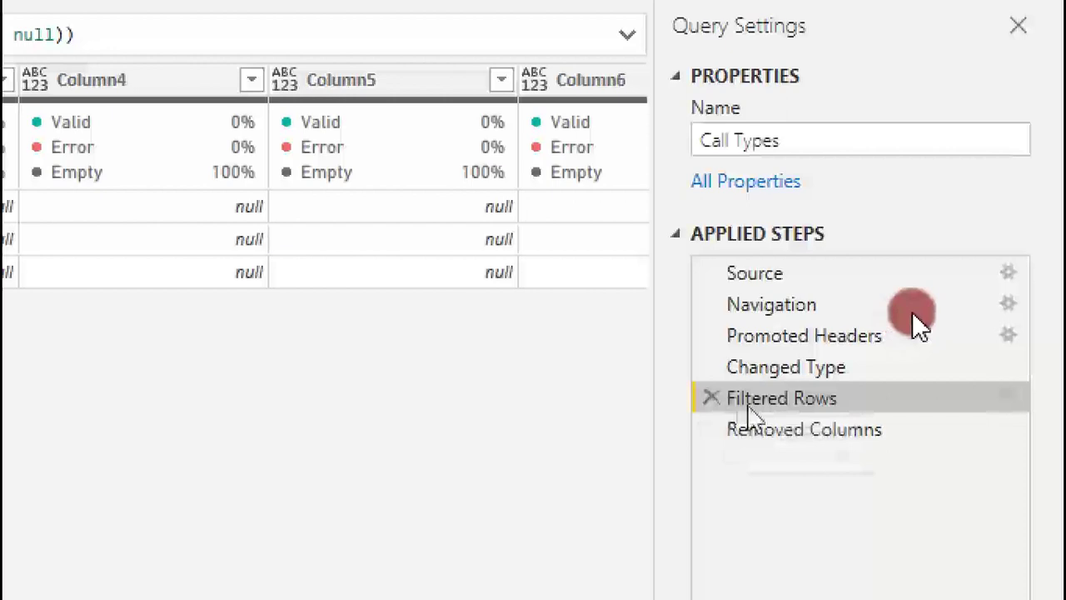
{"action": "left_click", "coordinate": [785, 429]}
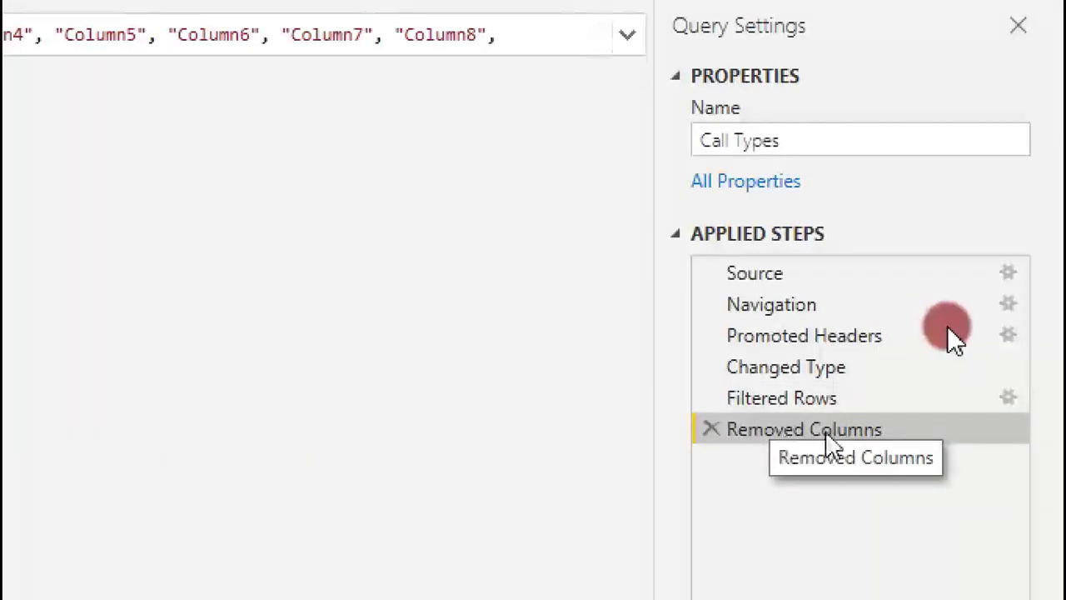
{"action": "right_click", "coordinate": [829, 442]}
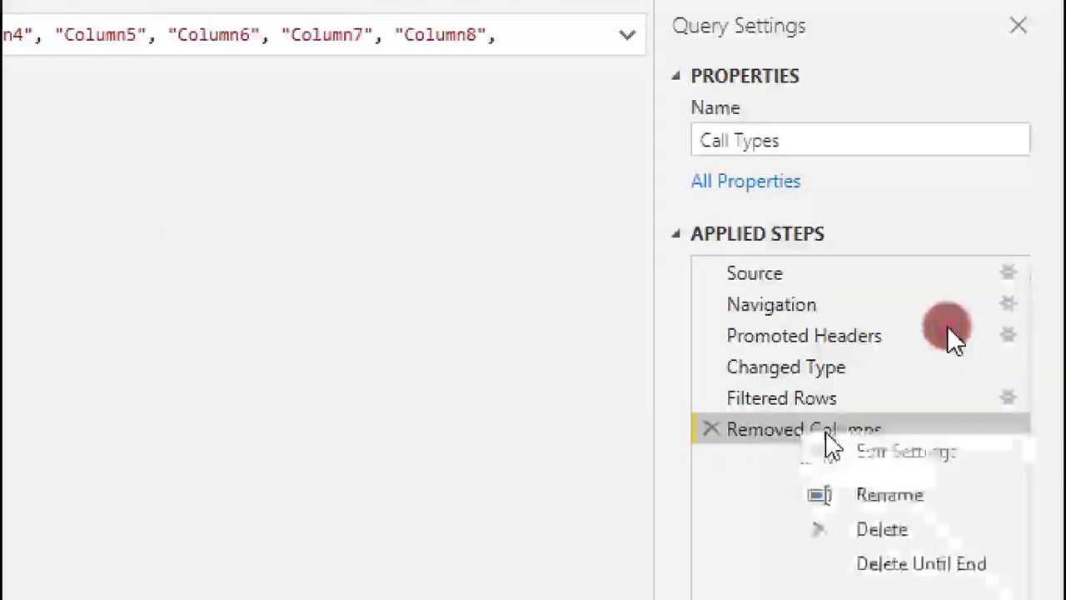
{"action": "left_click", "coordinate": [884, 497]}
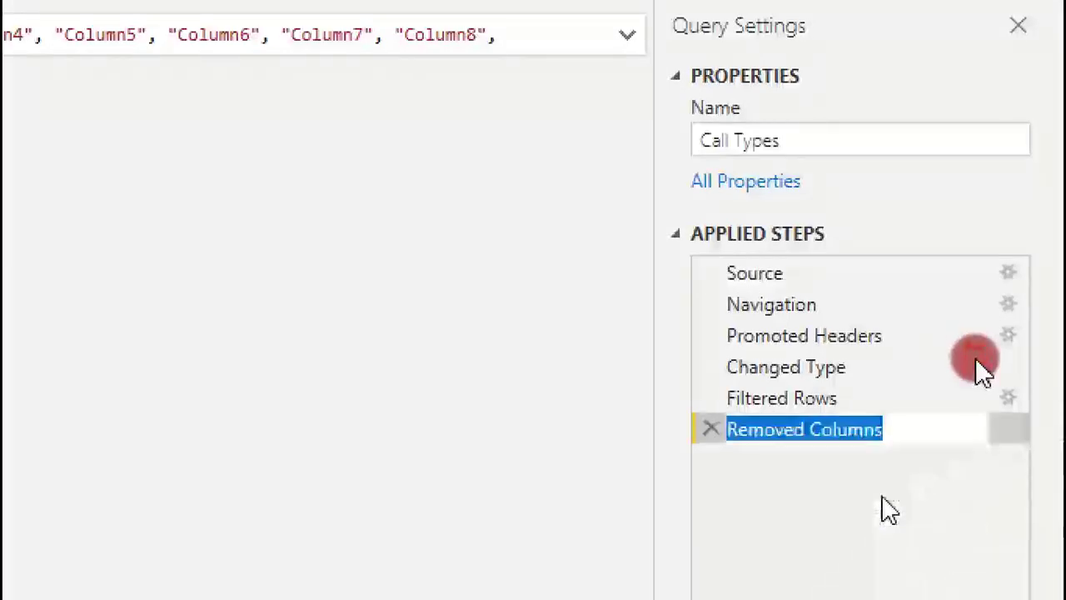
{"action": "type", "text": "Emp"}
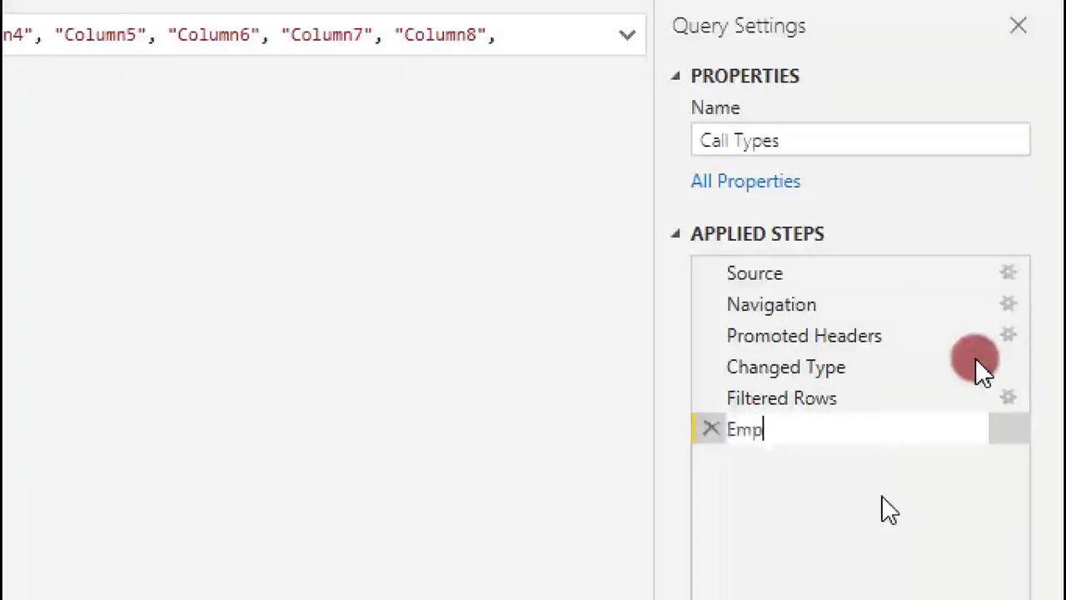
{"action": "type", "text": "ty colo"}
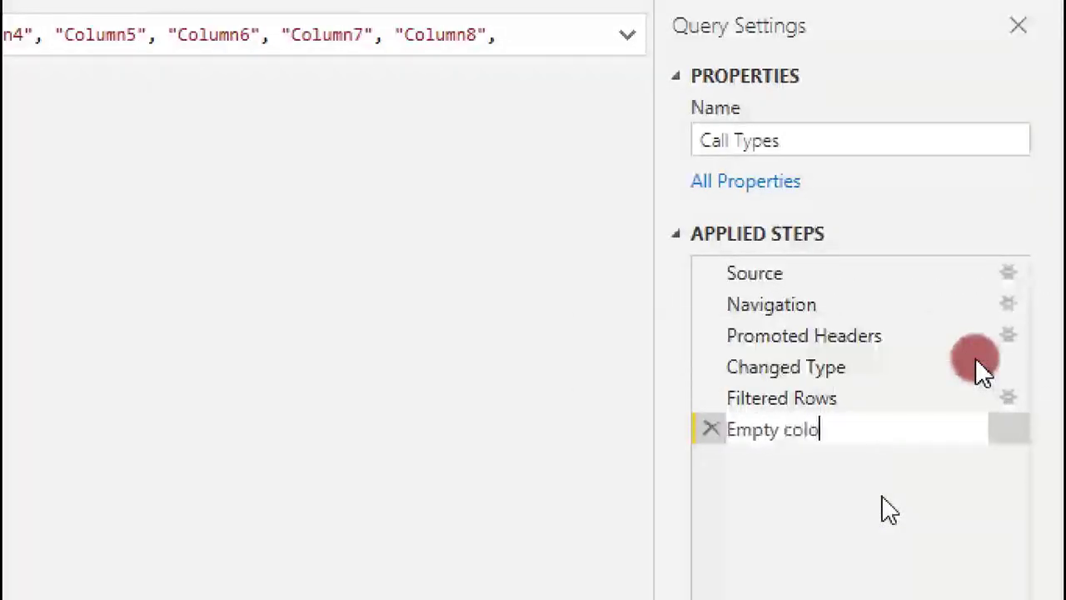
{"action": "type", "text": "umn s "}
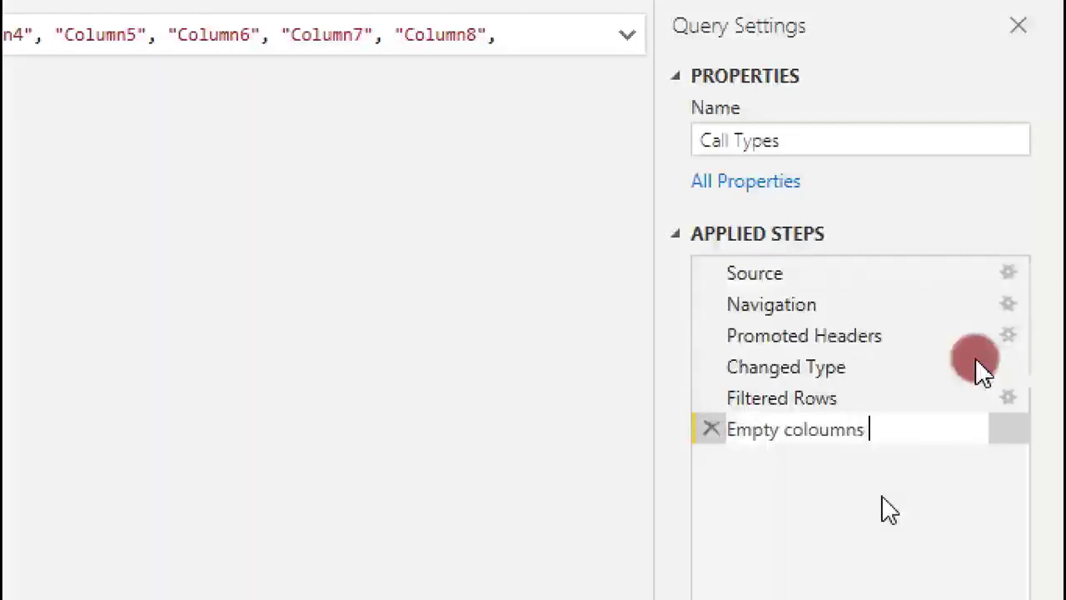
{"action": "type", "text": "removed"}
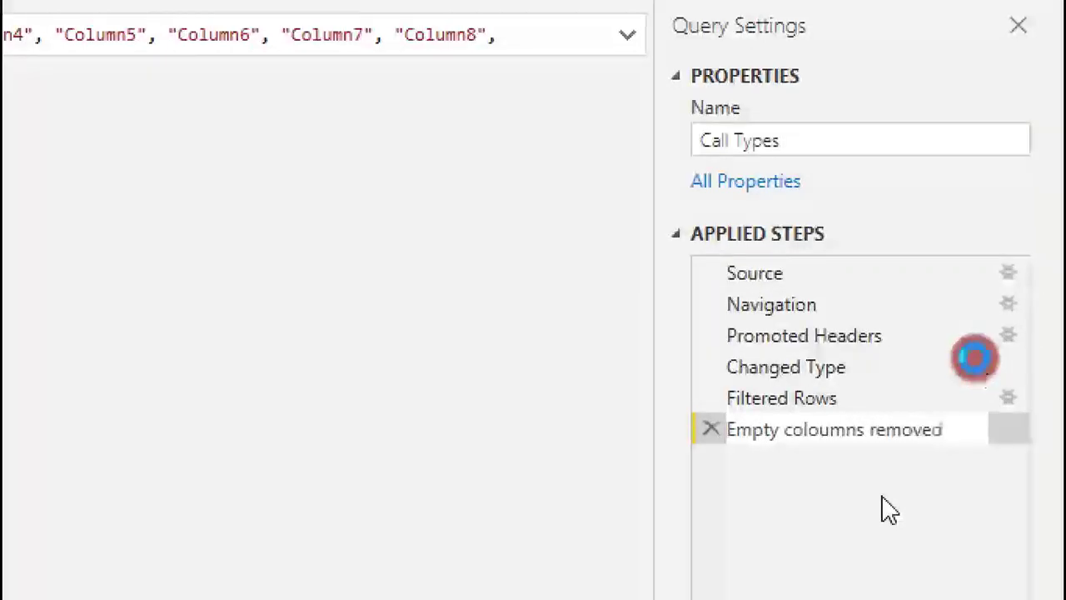
{"action": "key", "text": "Return"}
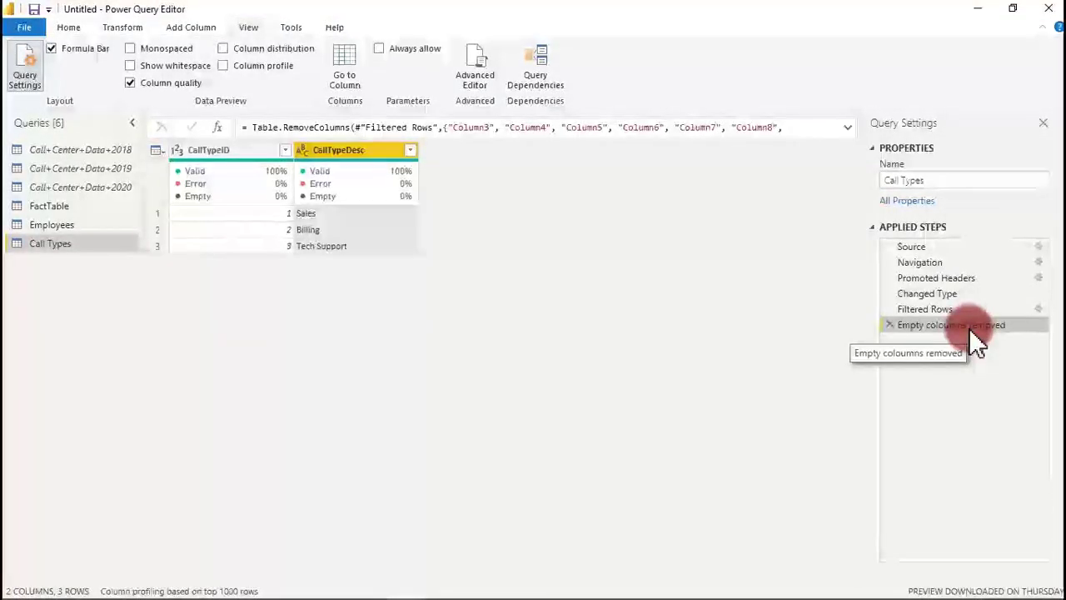
- Remove the empty Column1 from the Employees query
{"action": "left_click", "coordinate": [80, 230]}
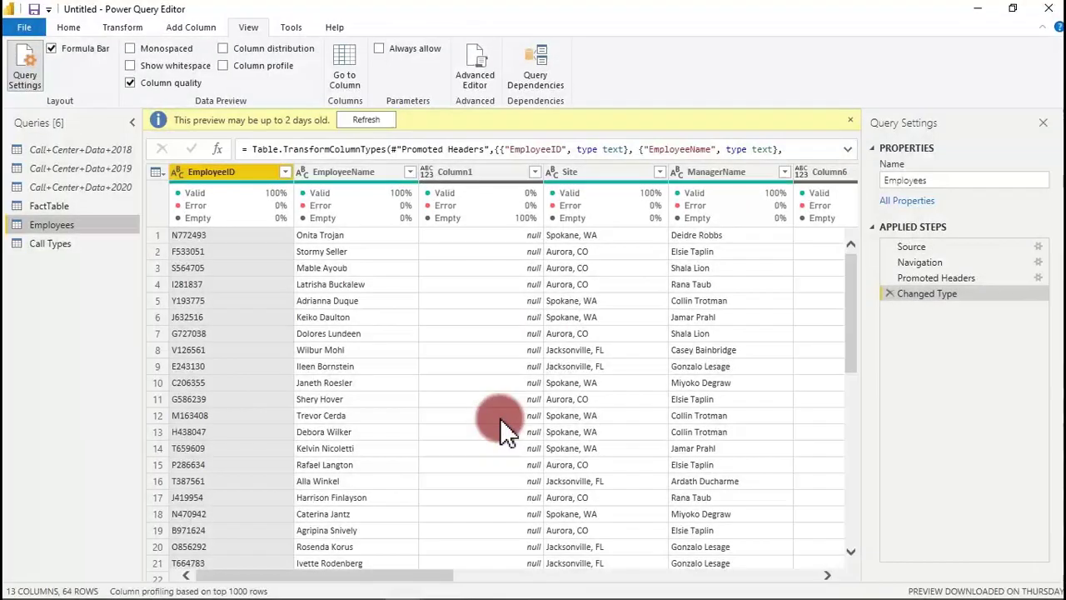
{"action": "left_click", "coordinate": [479, 176]}
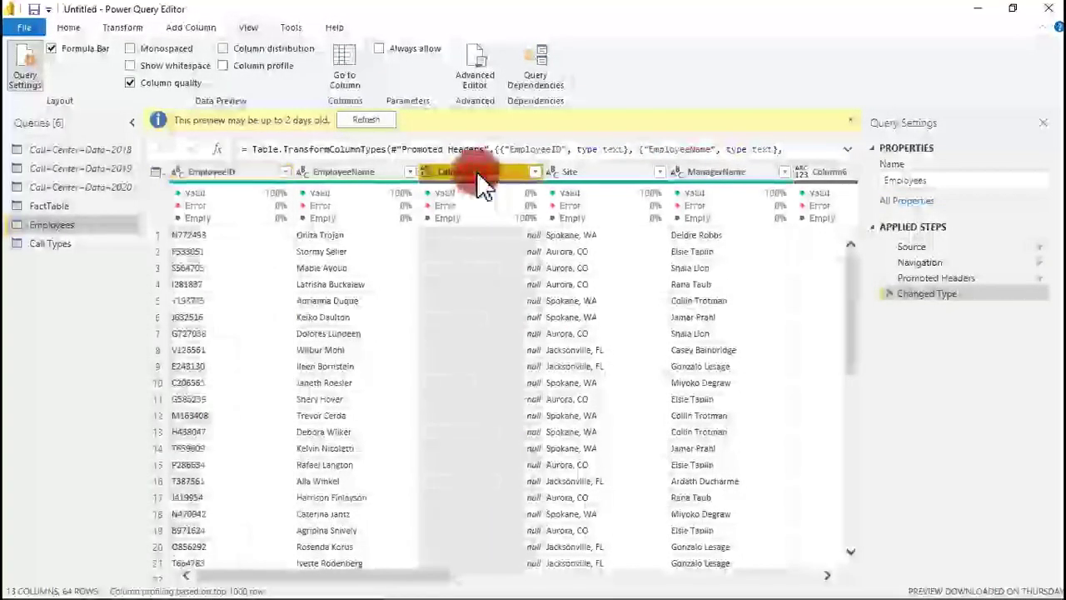
{"action": "key", "text": "Delete"}
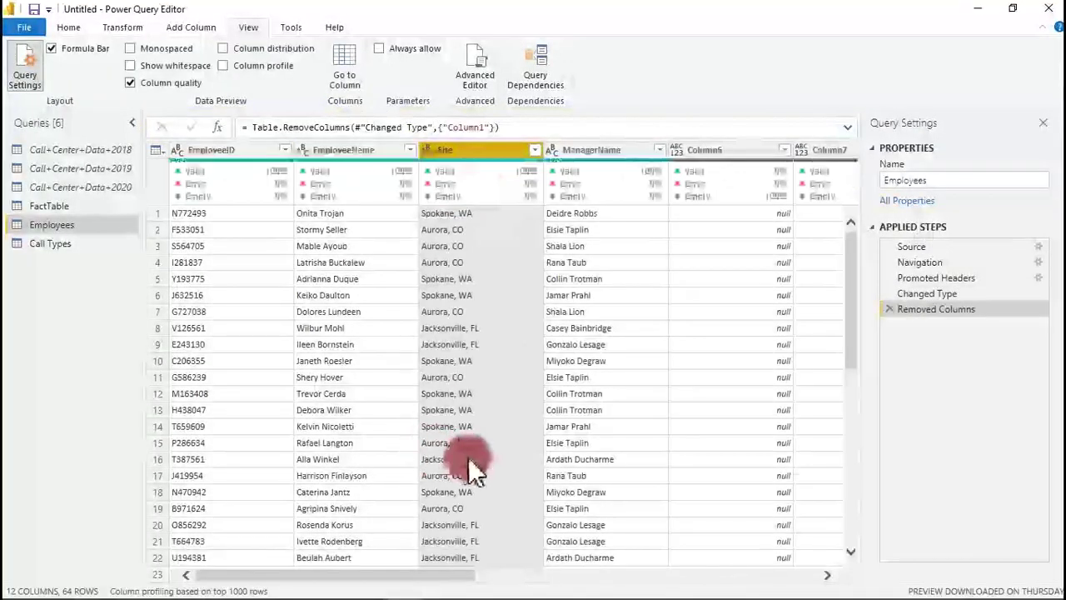
- Remove Column6 through Column13 from the Employees query and turn off Column quality
{"action": "left_click_drag", "start_coordinate": [364, 573], "coordinate": [731, 572]}
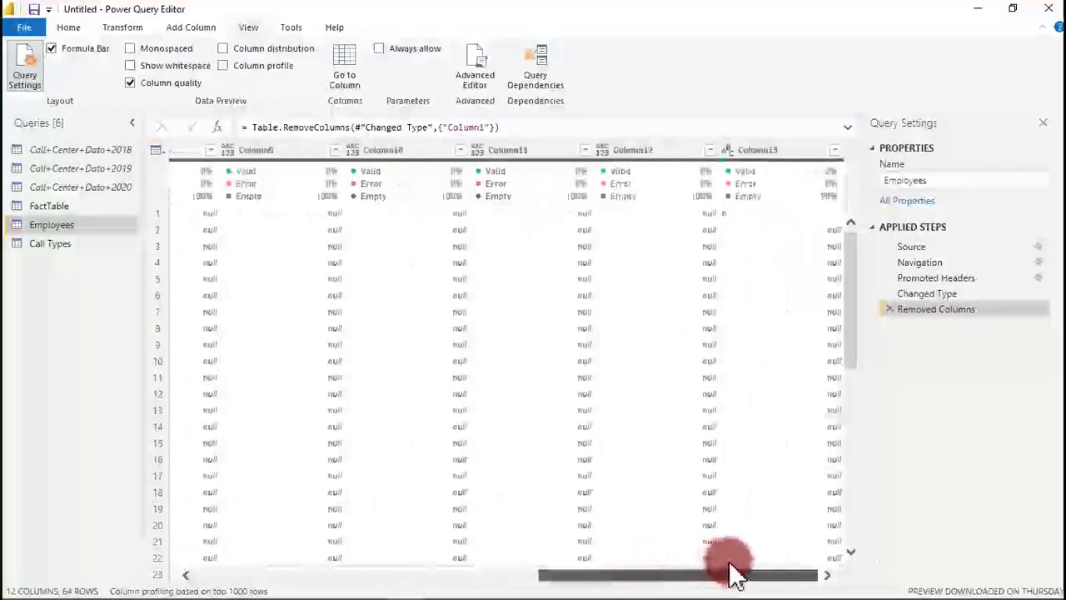
{"action": "left_click", "coordinate": [781, 153]}
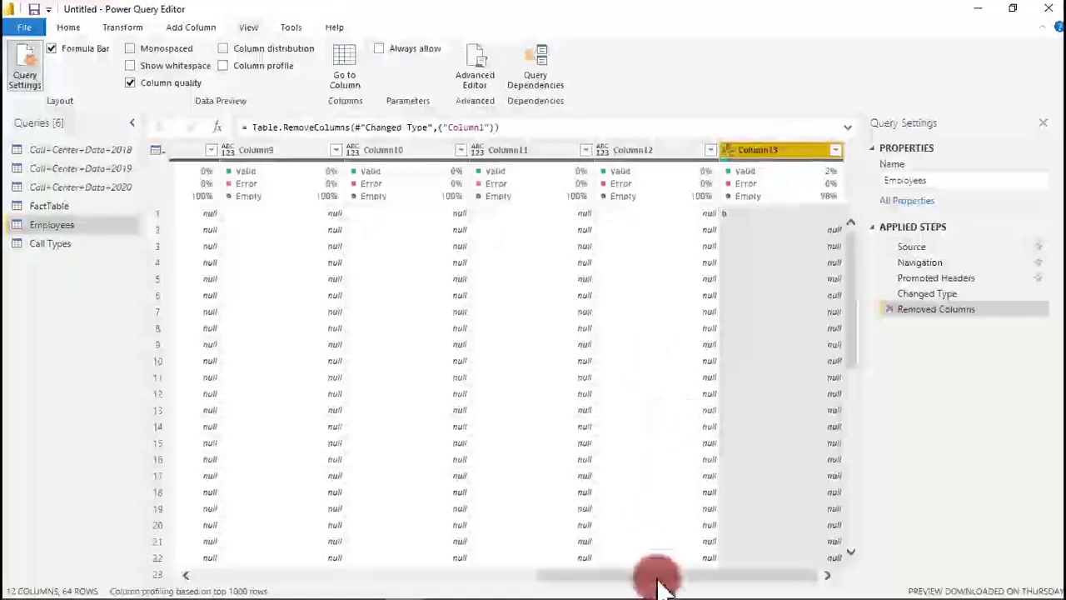
{"action": "left_click_drag", "start_coordinate": [656, 581], "coordinate": [369, 571]}
{"action": "left_click", "coordinate": [610, 158]}
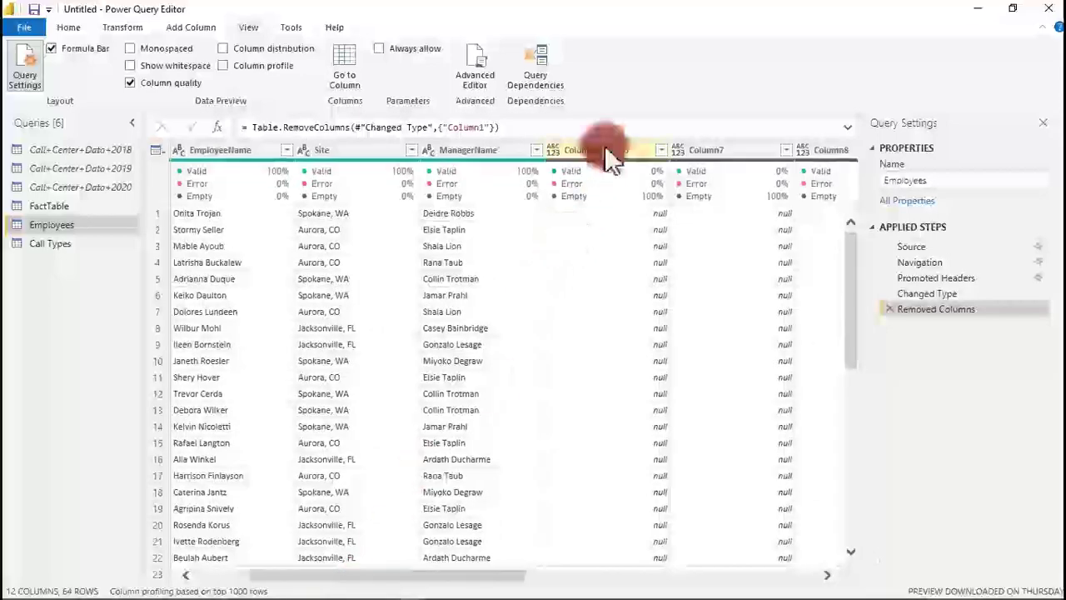
{"action": "left_click", "coordinate": [600, 152], "text": "shift"}
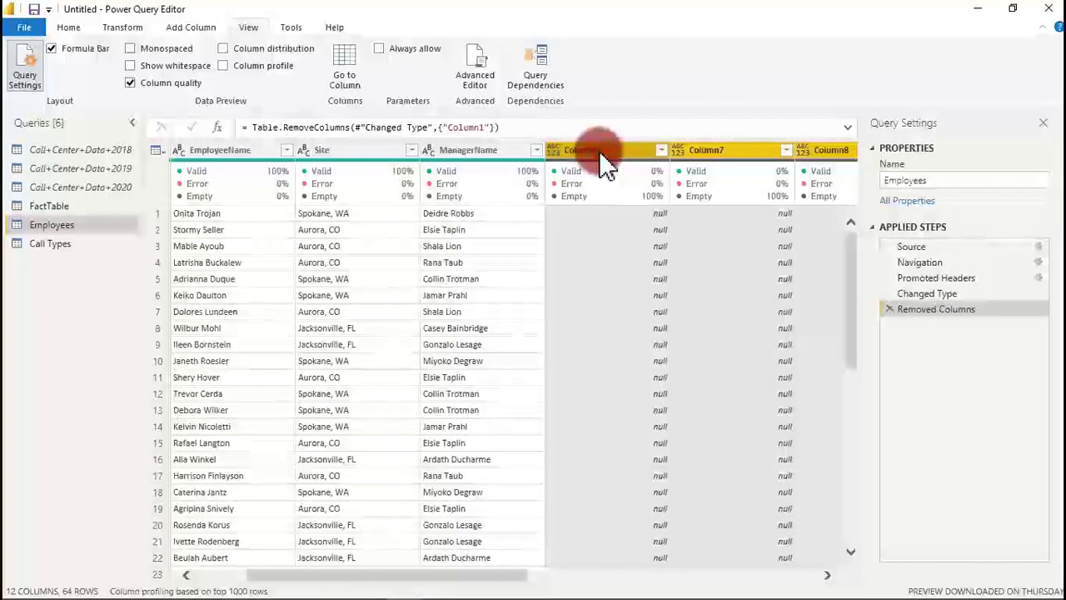
{"action": "key", "text": "Delete"}
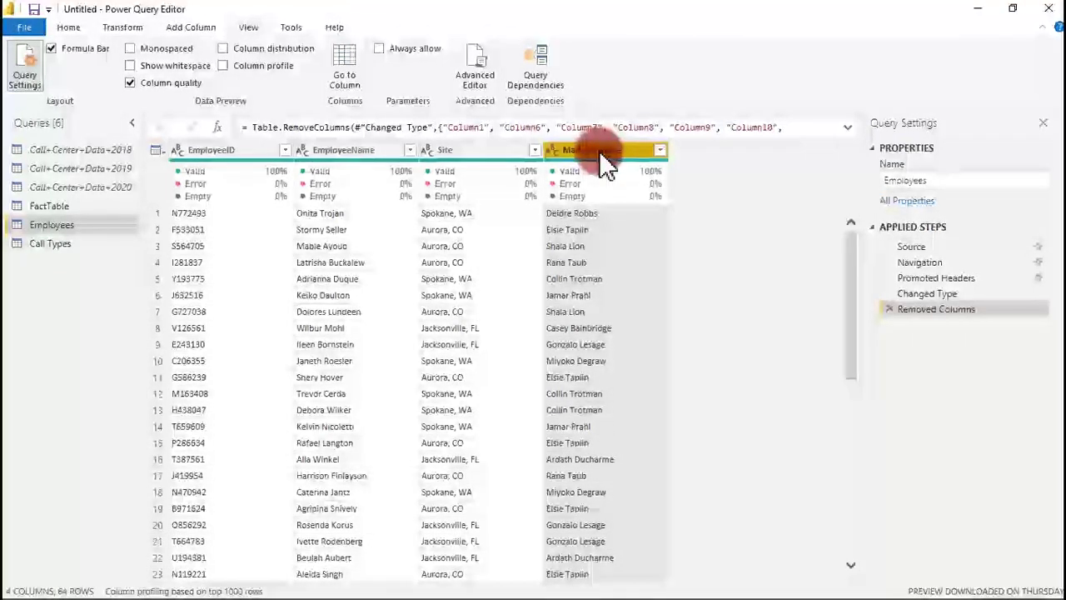
{"action": "left_click", "coordinate": [131, 84]}
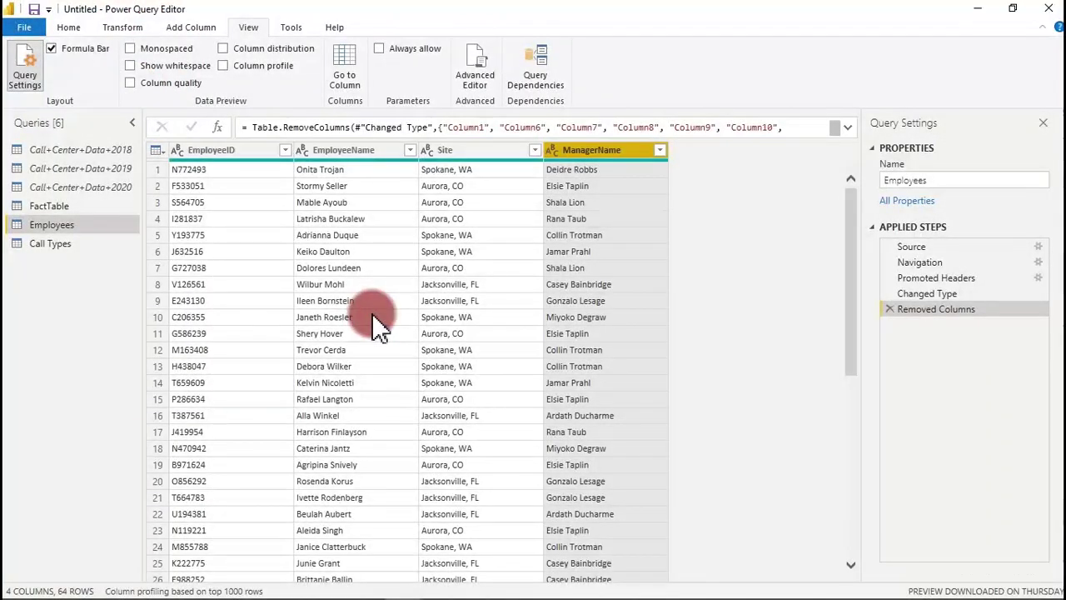
- Rename the Employees query as Dim_Employees
{"action": "left_click", "coordinate": [94, 227]}
{"action": "left_click", "coordinate": [913, 180]}
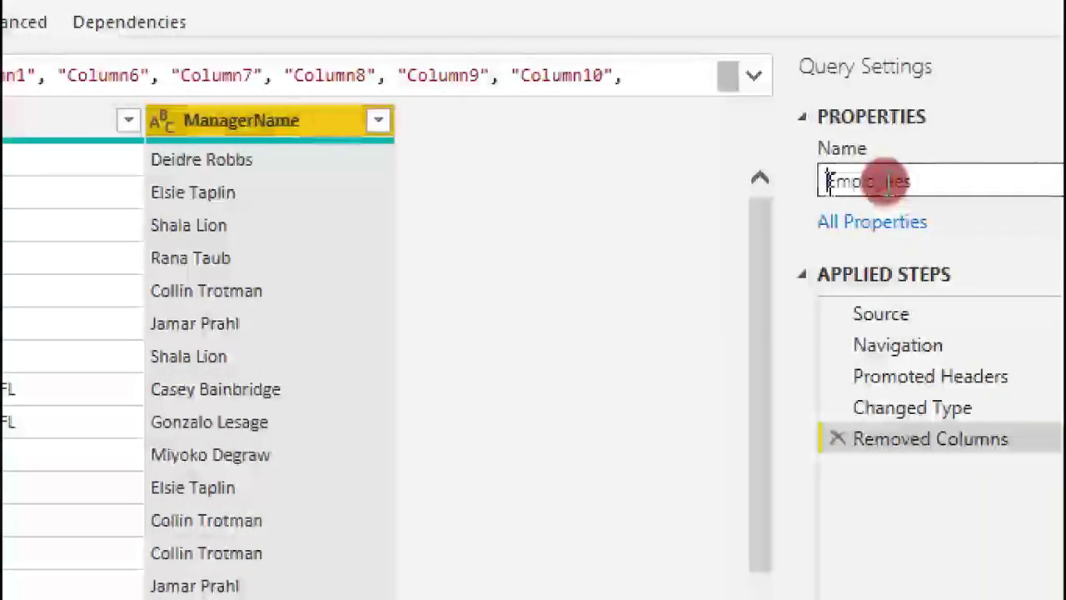
{"action": "type", "text": "Dim"}
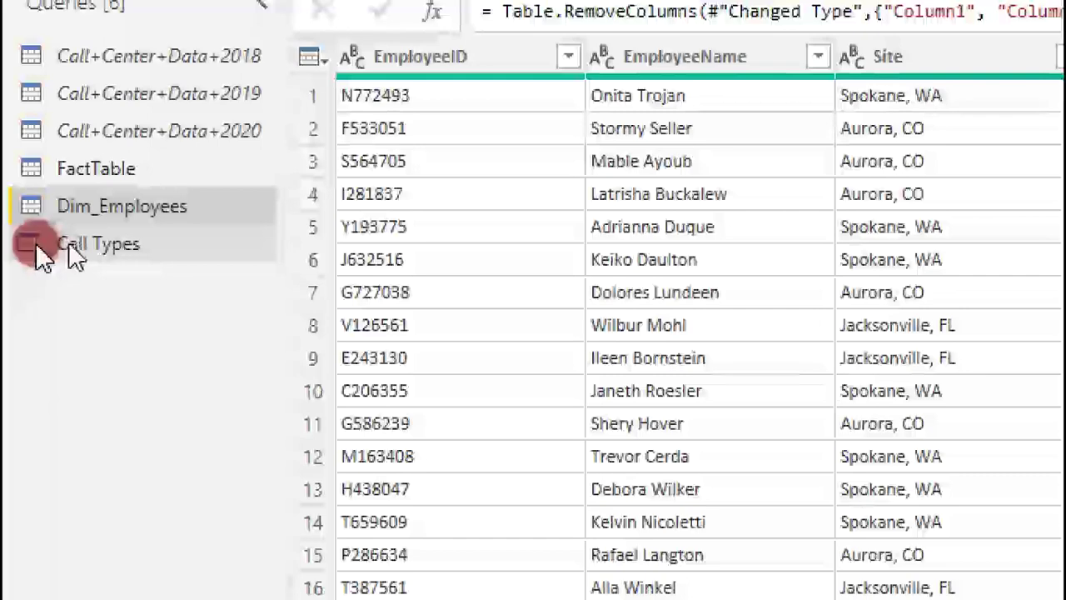
- Rename the Call Types query as "Dim_Call Types"
{"action": "left_click", "coordinate": [35, 244]}
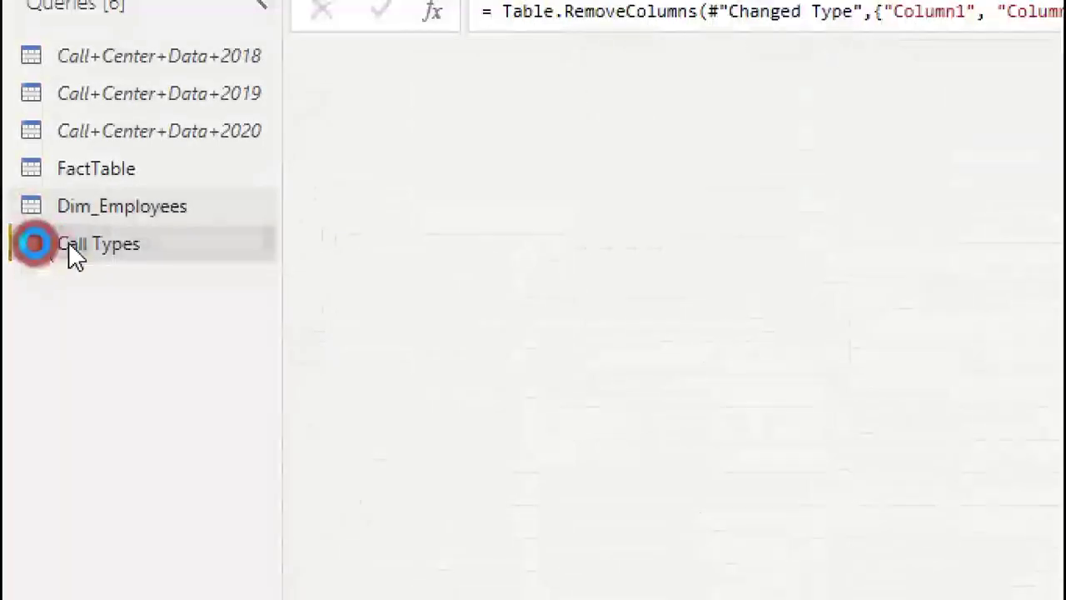
{"action": "double_click", "coordinate": [35, 243]}
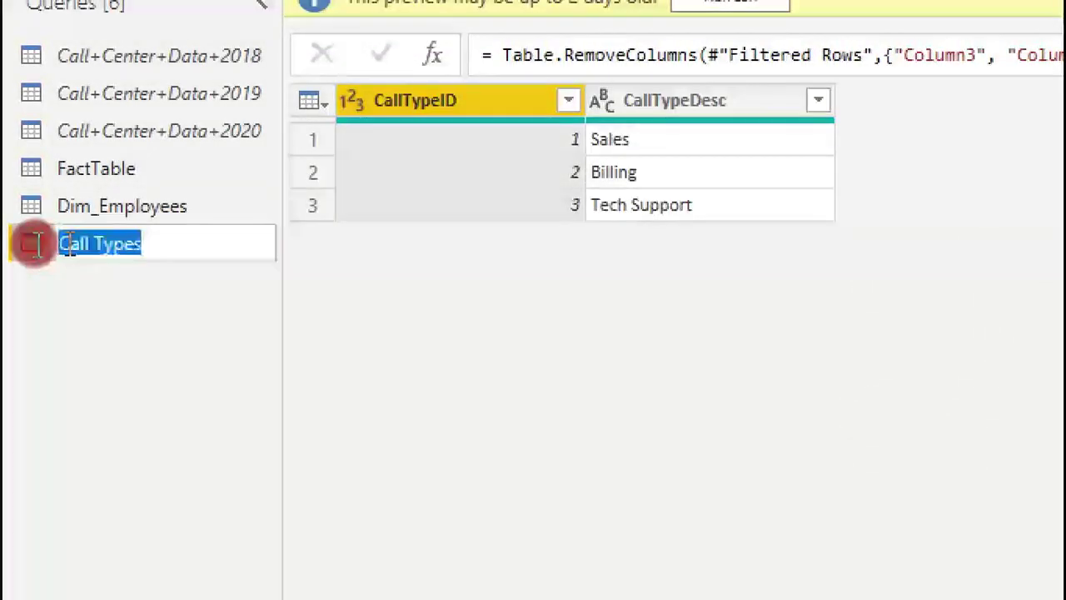
{"action": "left_click", "coordinate": [61, 241]}
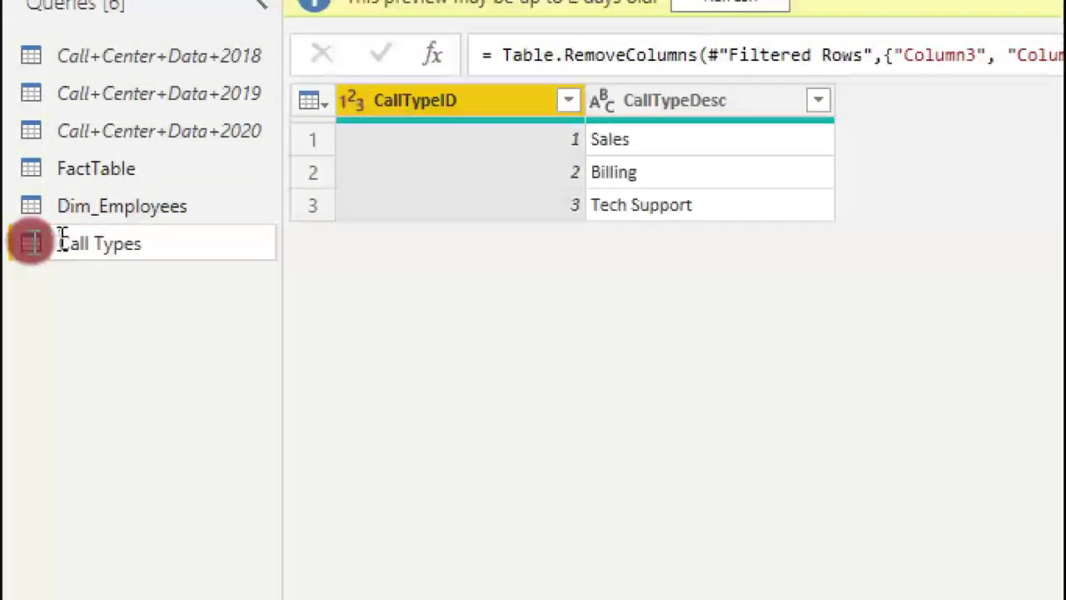
{"action": "type", "text": "Dim"}
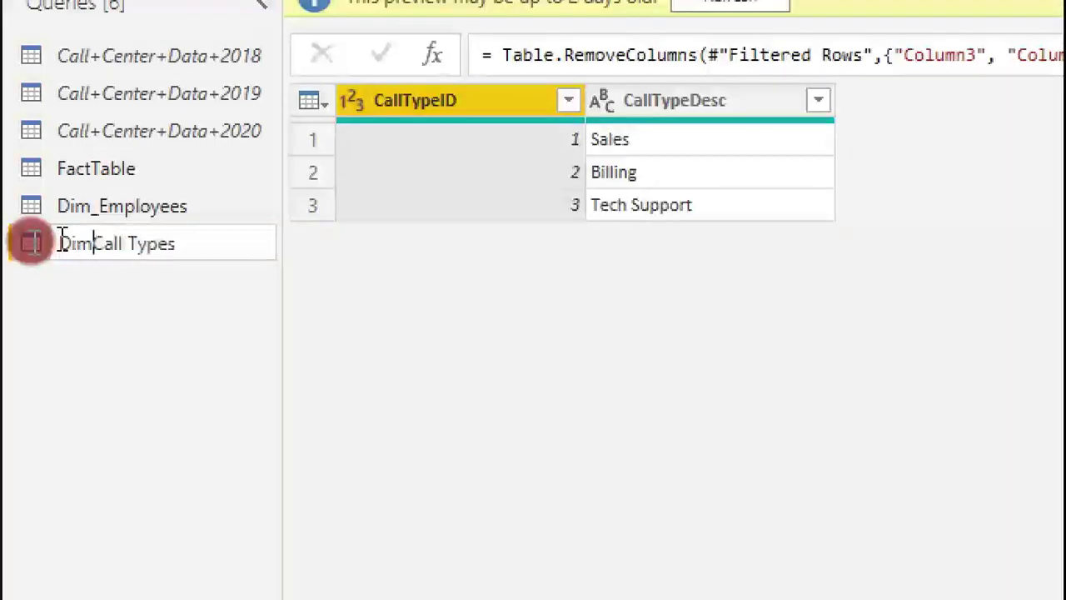
{"action": "type", "text": "_"}
{"action": "left_click", "coordinate": [63, 239]}
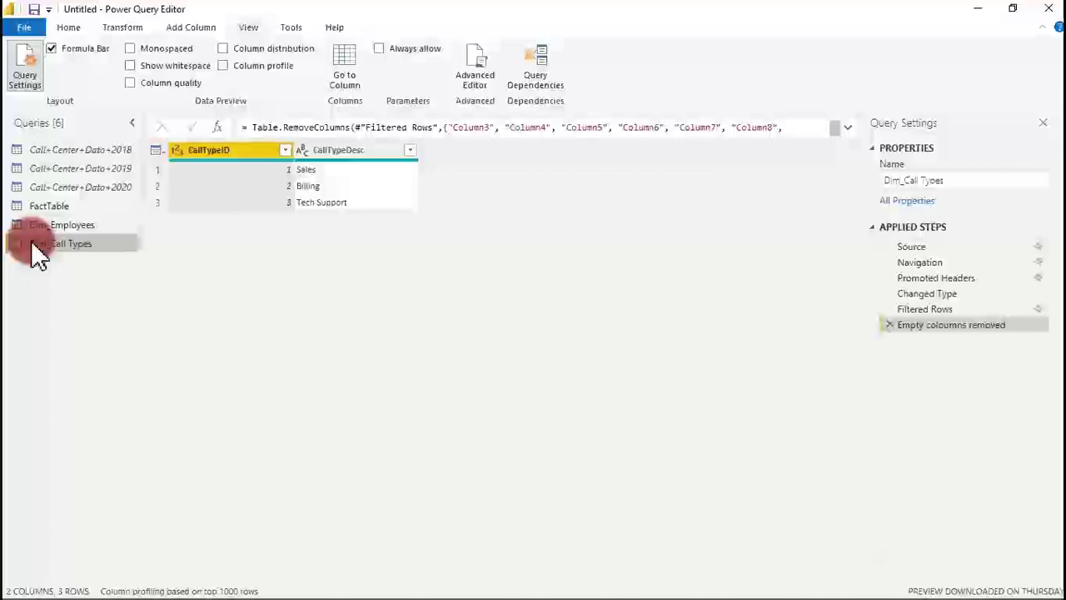
- In FactTable, start a column from examples based on the CallTimestamp column and name it "Call time"
{"action": "left_click", "coordinate": [51, 208]}
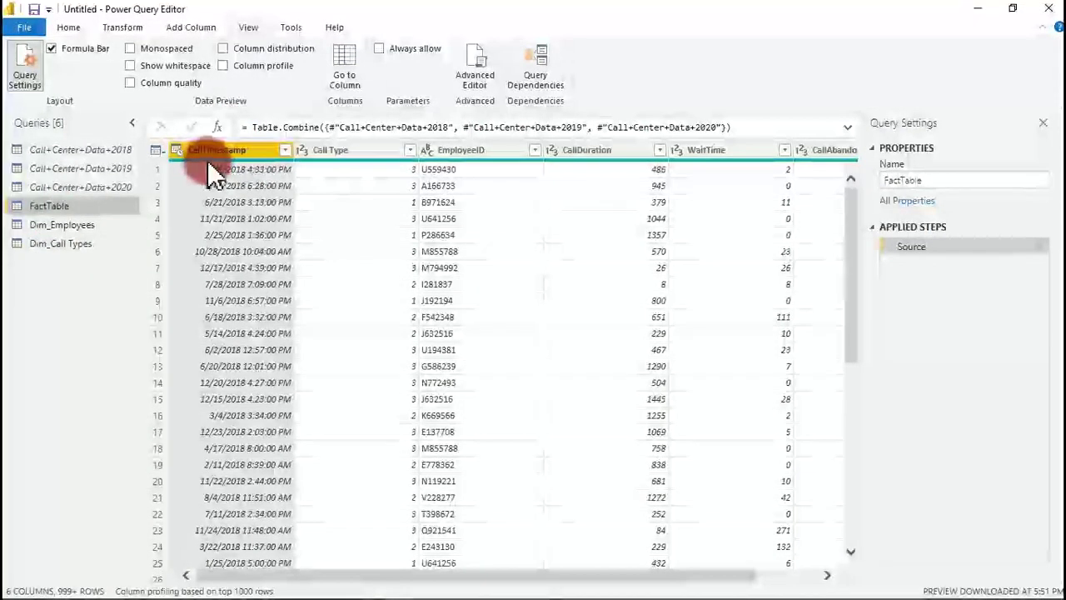
{"action": "left_click", "coordinate": [248, 257]}
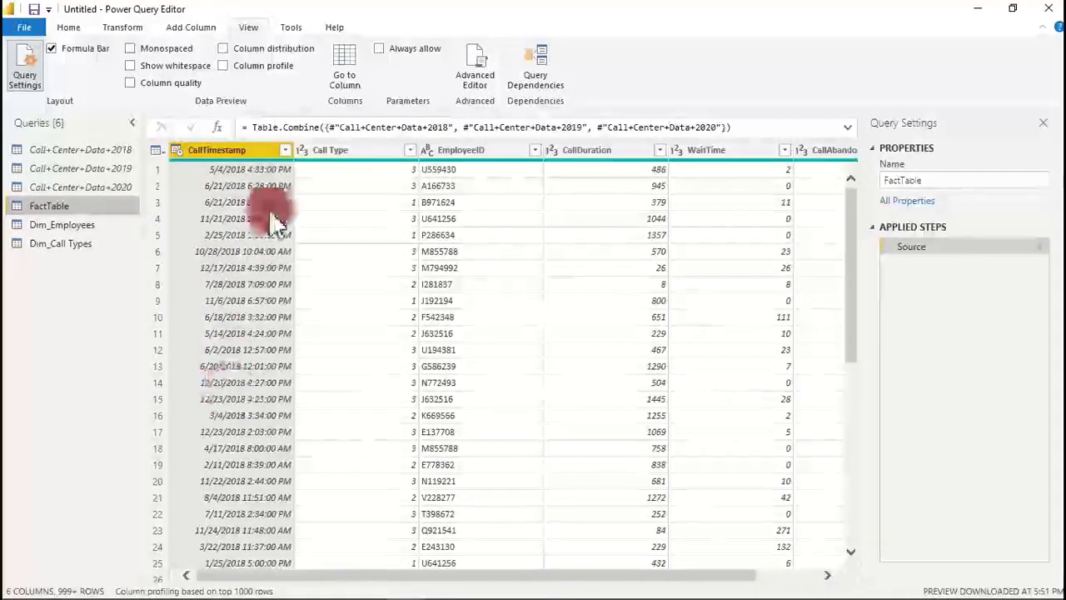
{"action": "left_click", "coordinate": [192, 27]}
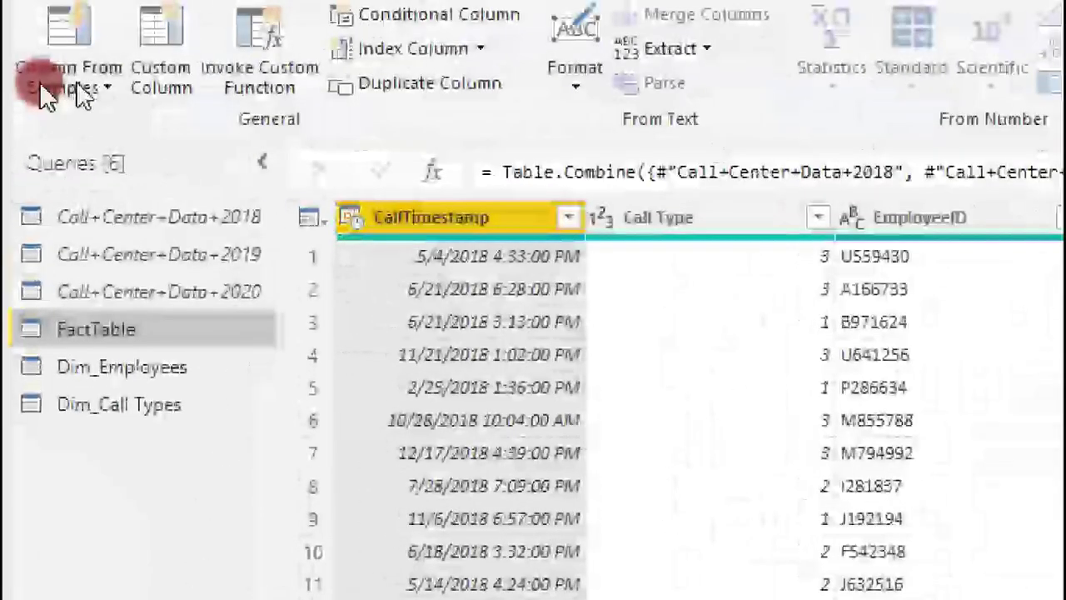
{"action": "left_click", "coordinate": [55, 87]}
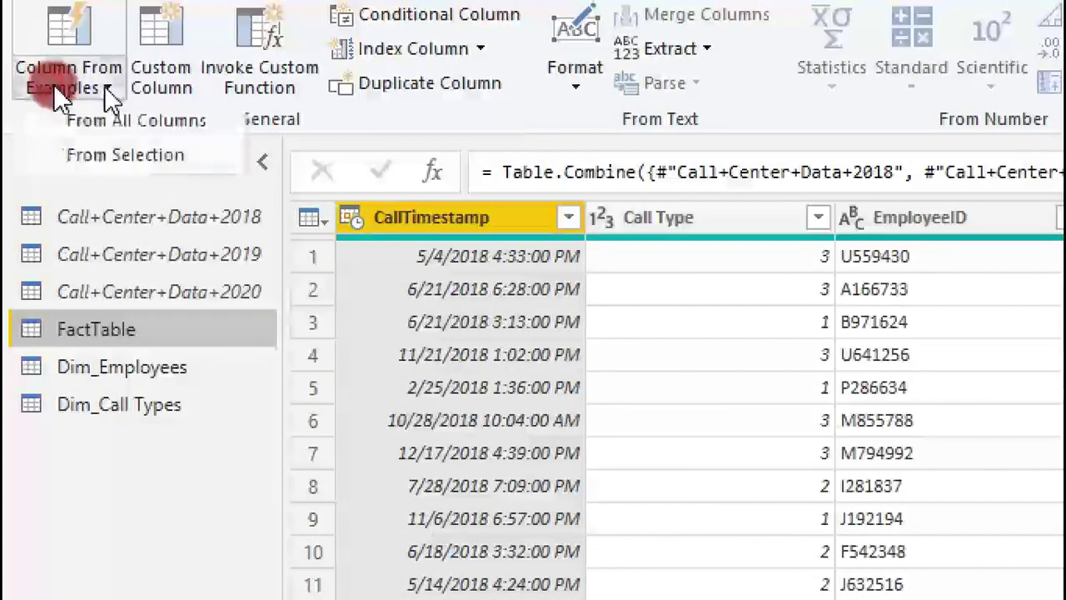
{"action": "left_click", "coordinate": [52, 121]}
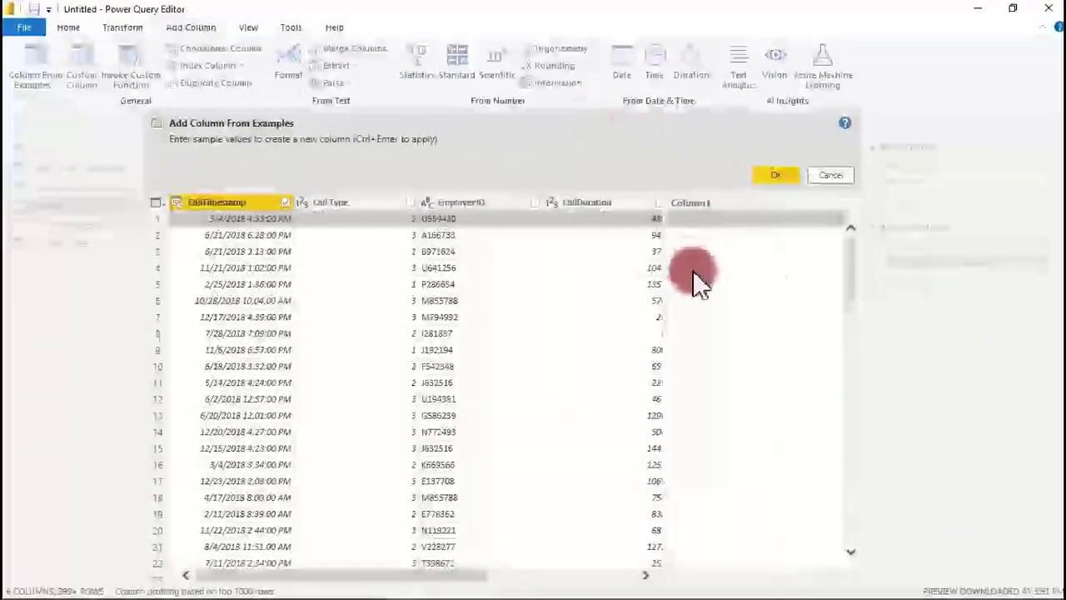
{"action": "double_click", "coordinate": [720, 202]}
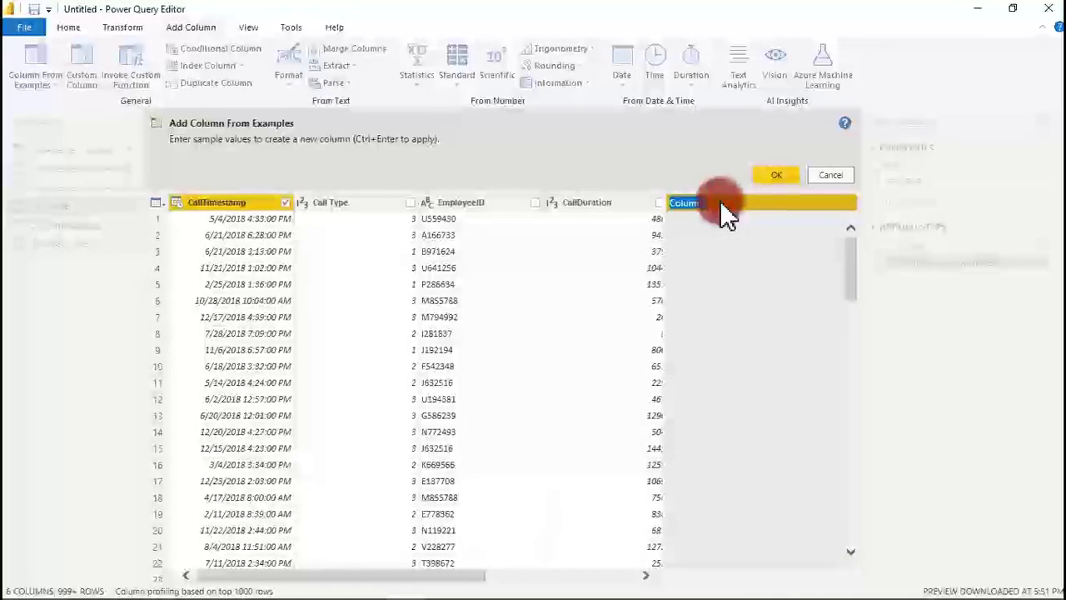
{"action": "type", "text": "Call time"}
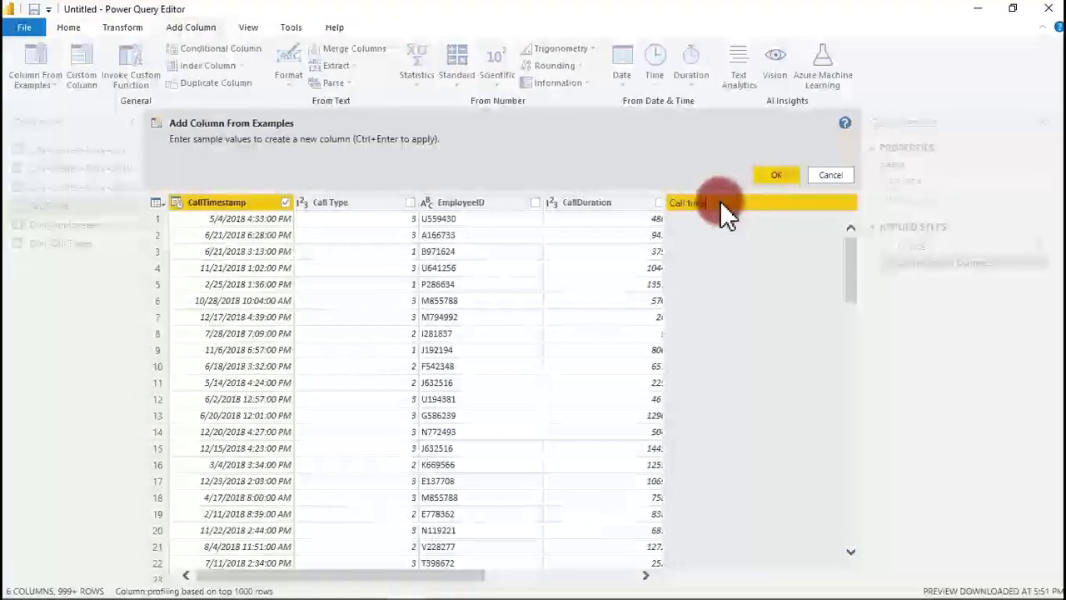
{"action": "key", "text": "Return"}
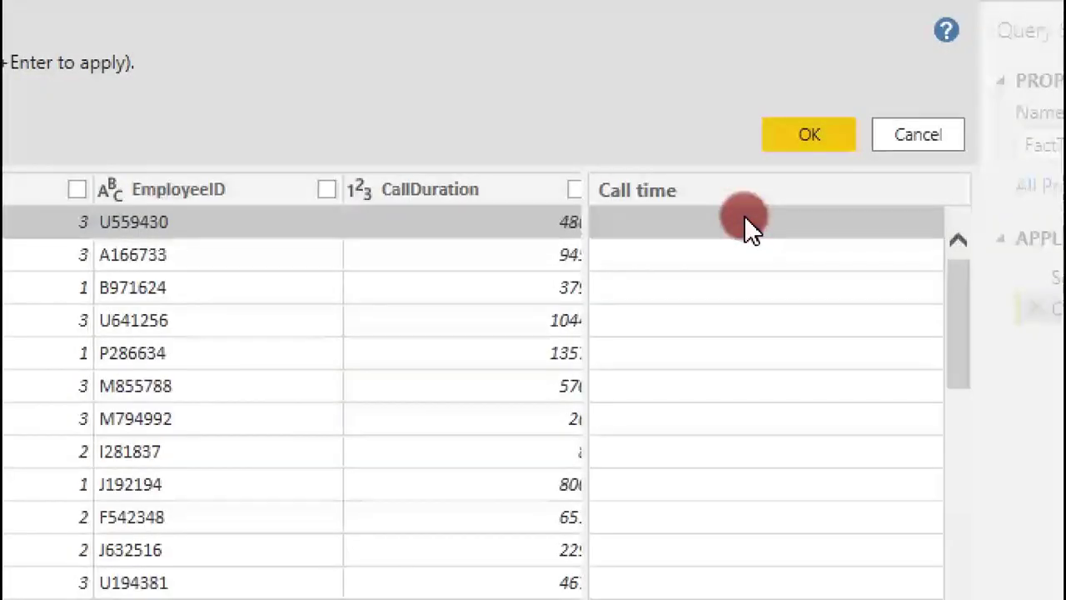
- Enter "4:33:00 pm" as the first row's sample value for Call time and add the column
{"action": "type", "text": "4"}
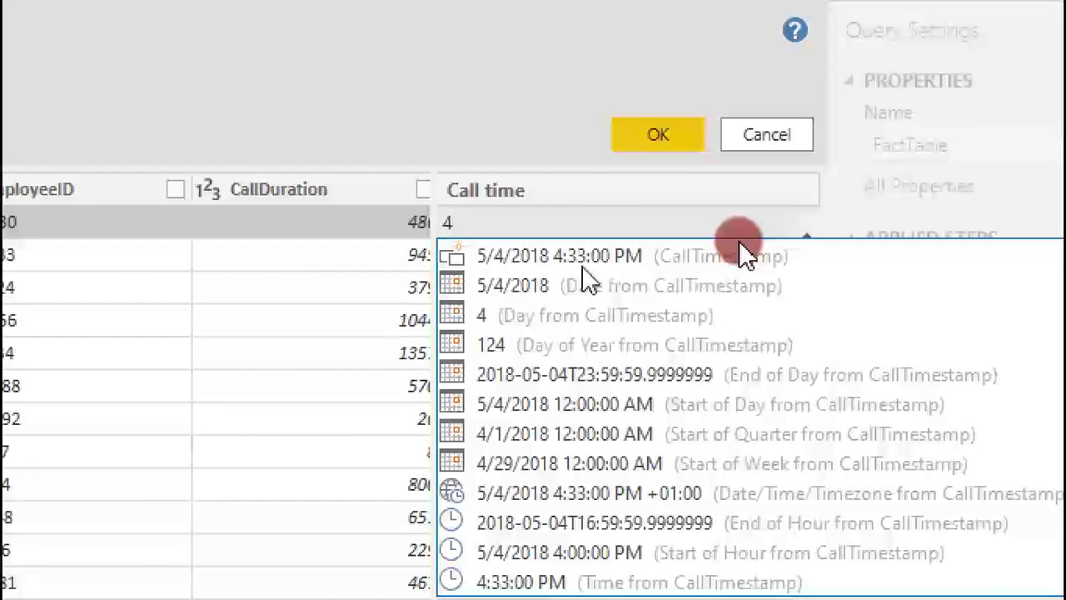
{"action": "type", "text": ":"}
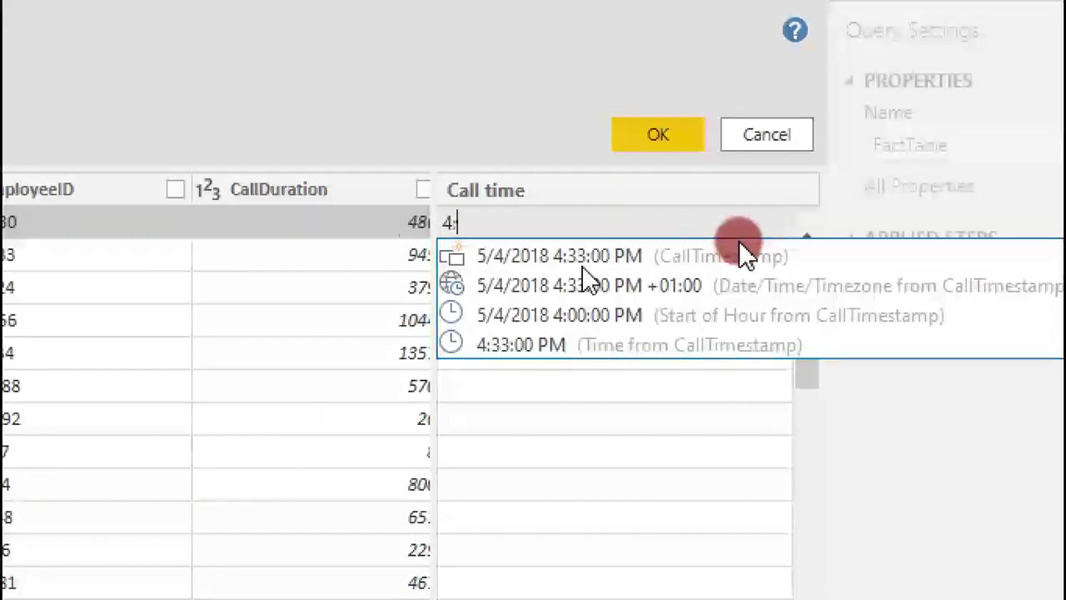
{"action": "type", "text": "33"}
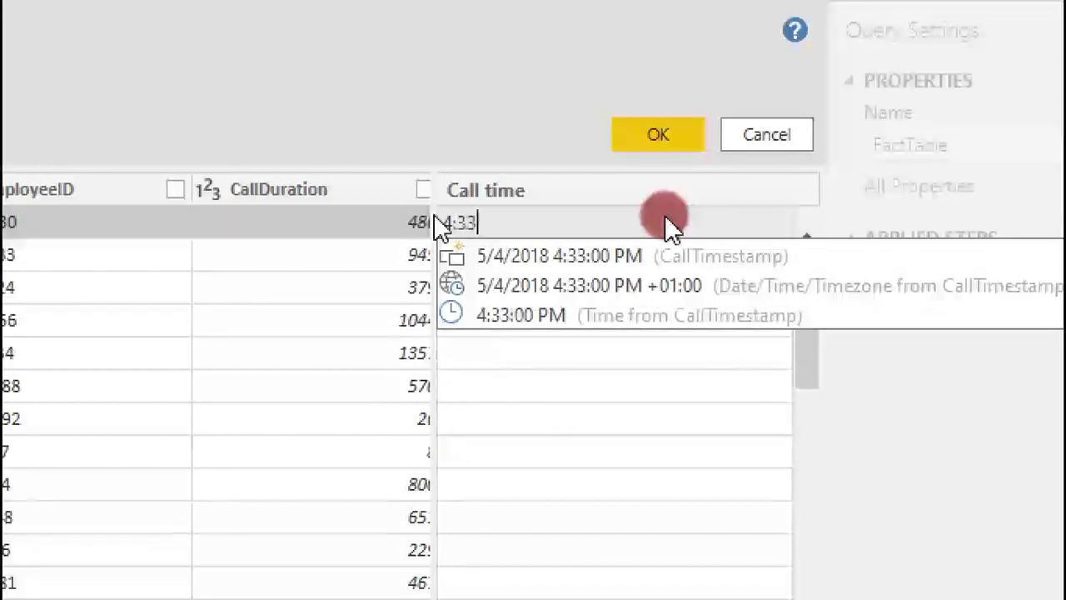
{"action": "type", "text": ":"}
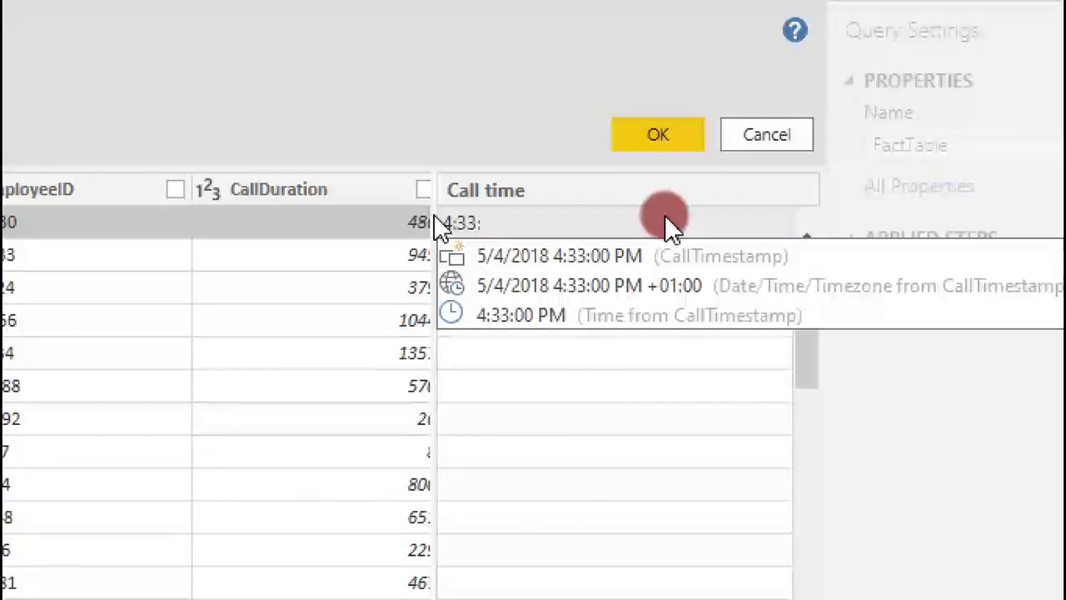
{"action": "type", "text": "0"}
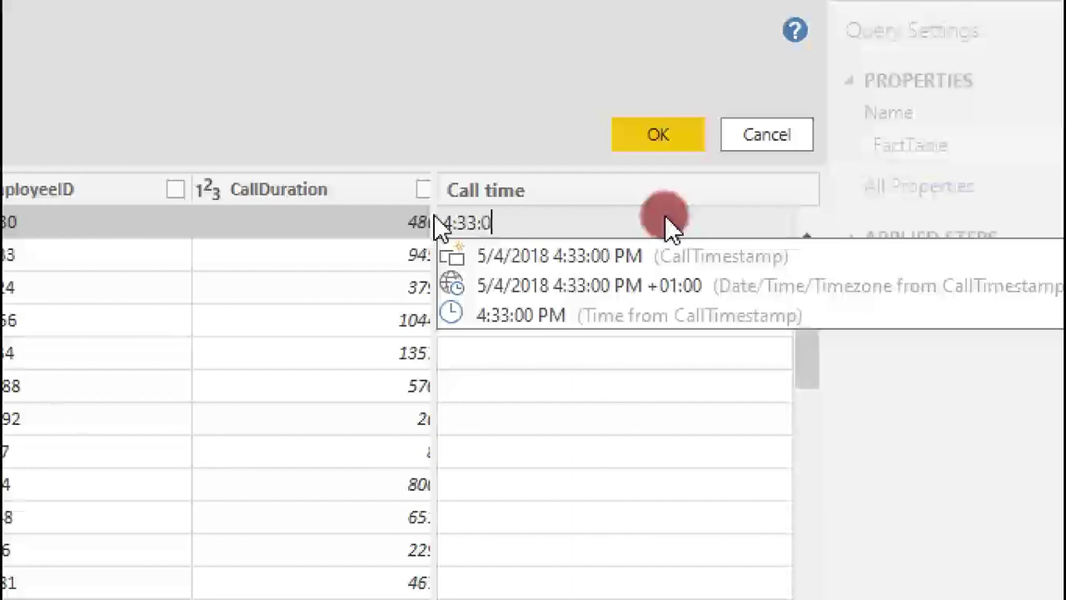
{"action": "type", "text": "0 "}
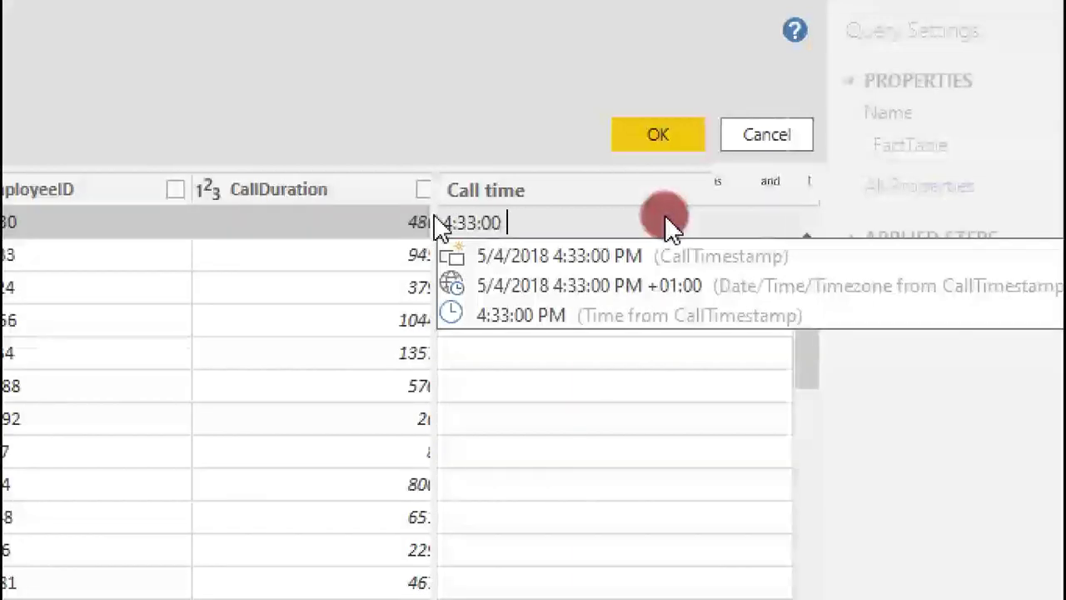
{"action": "type", "text": "pm"}
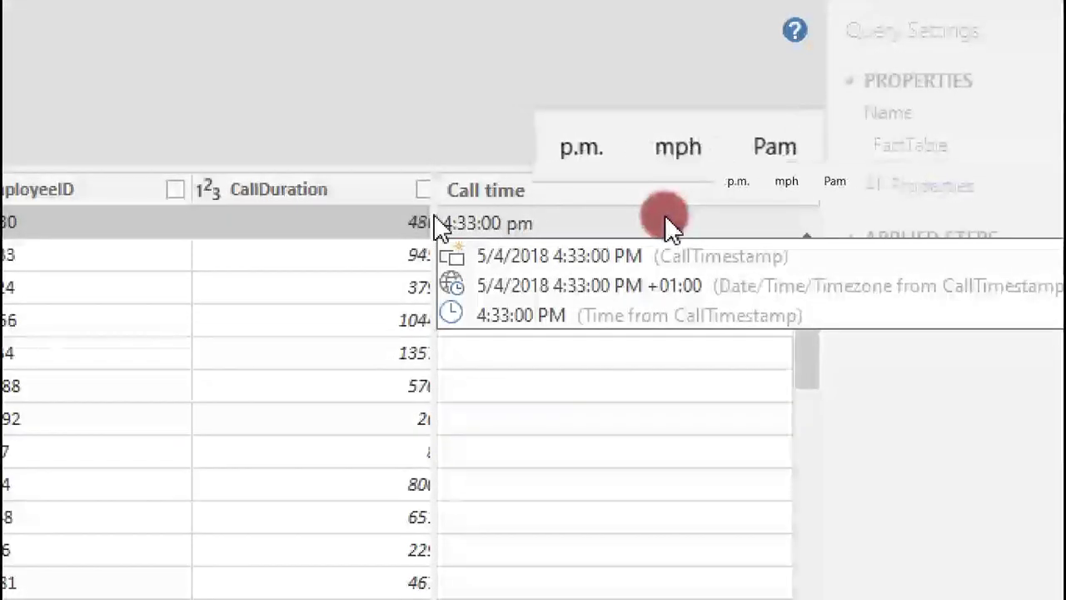
{"action": "key", "text": "Return"}
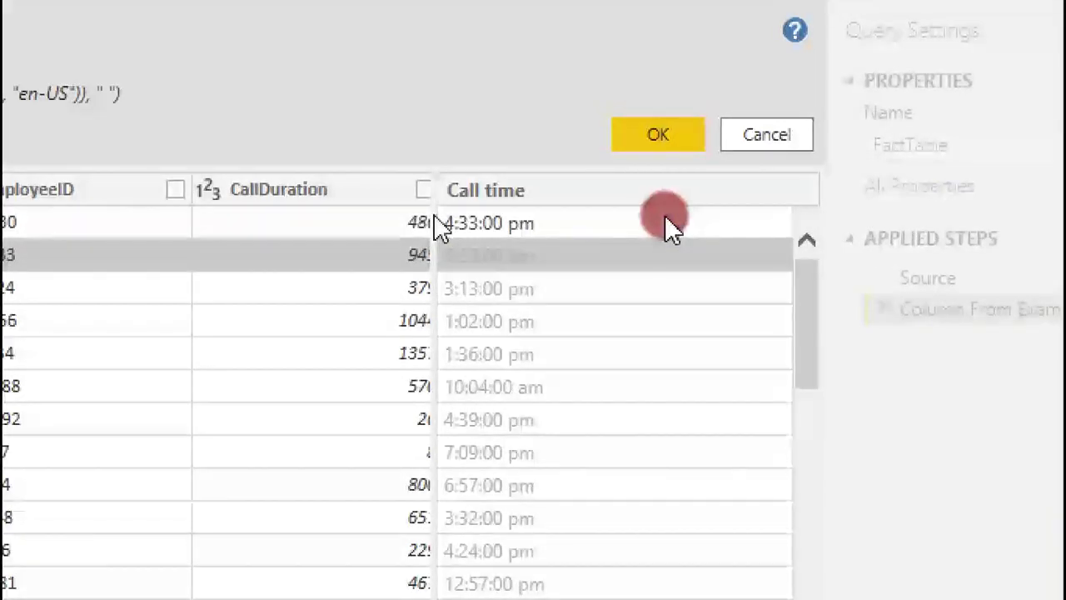
{"action": "left_click", "coordinate": [630, 135]}
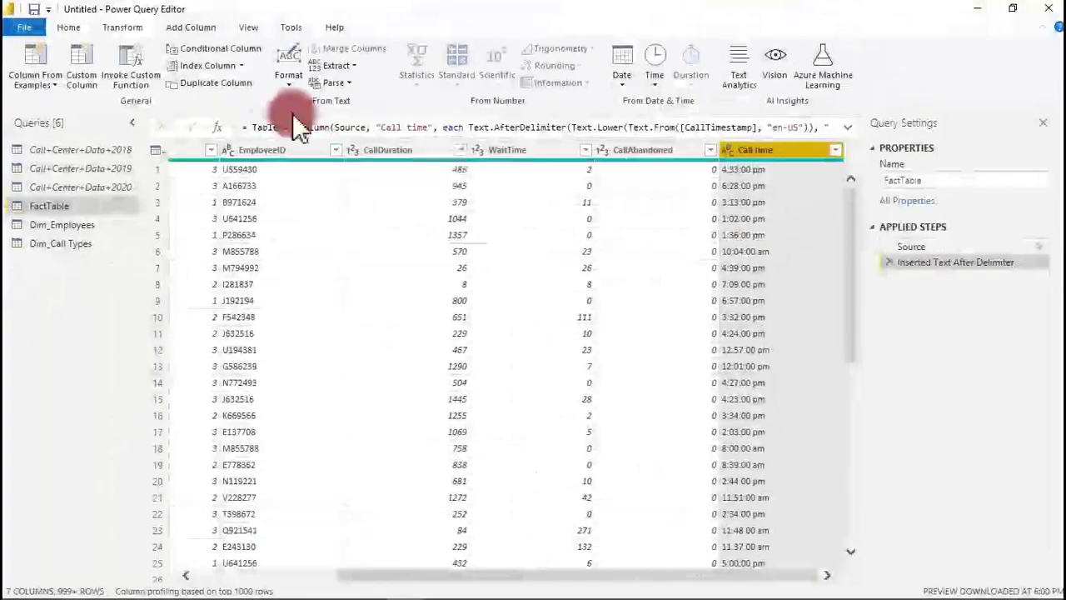
- Start another column from examples based on the Call time column and name it "Call Moment"
{"action": "left_click", "coordinate": [49, 86]}
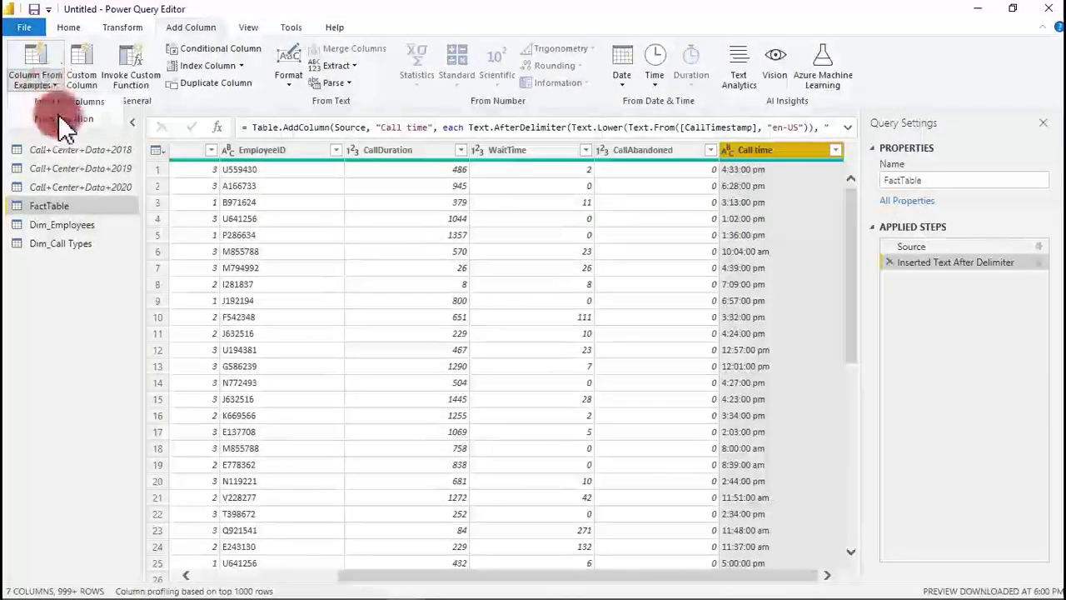
{"action": "left_click", "coordinate": [56, 101]}
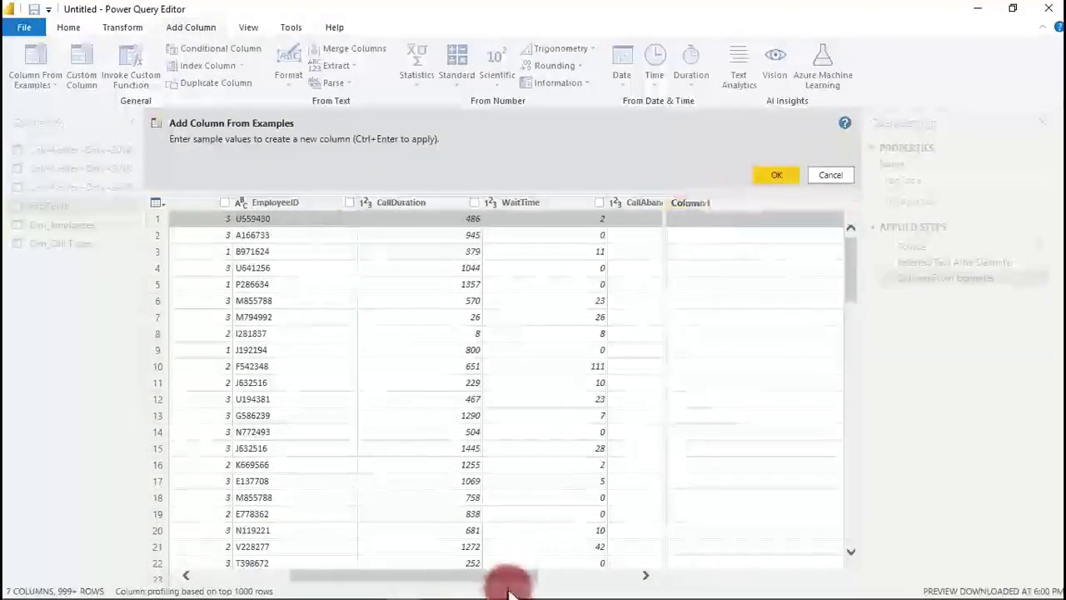
{"action": "left_click_drag", "start_coordinate": [508, 575], "coordinate": [638, 576]}
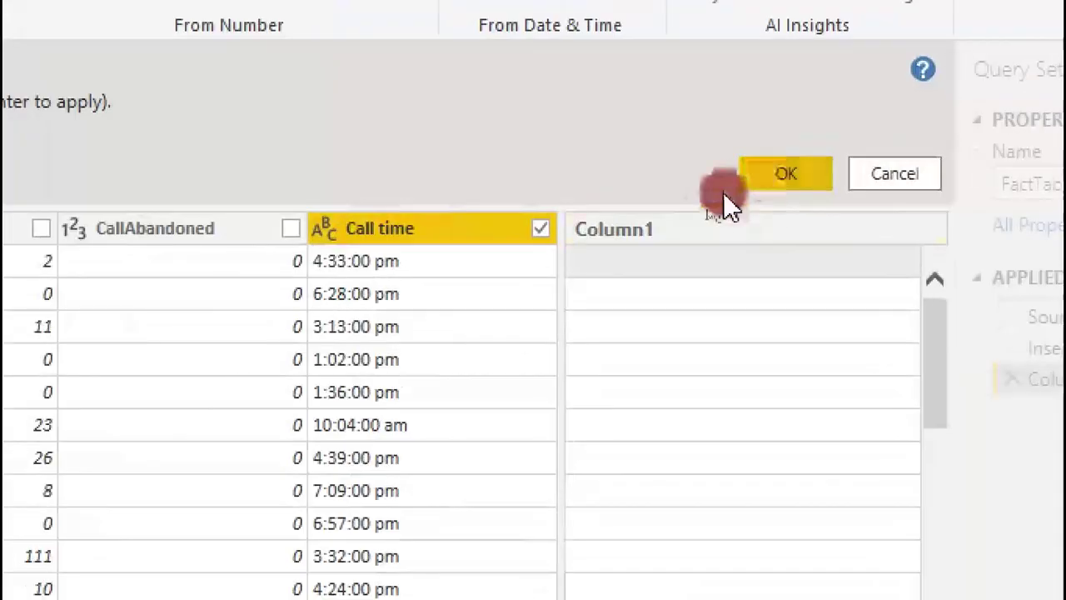
{"action": "double_click", "coordinate": [631, 241]}
{"action": "type", "text": "Ca"}
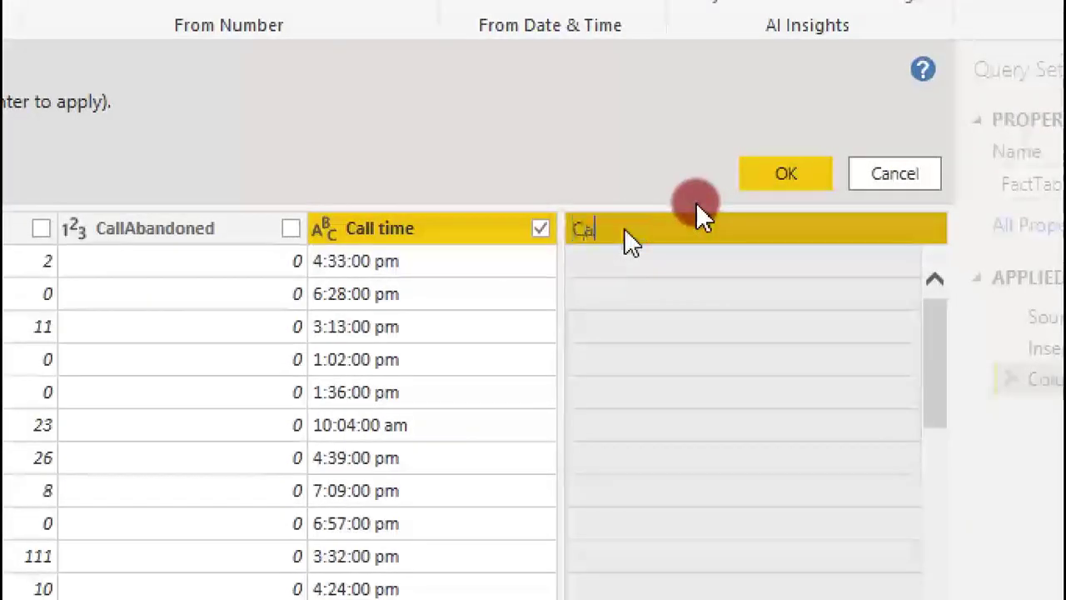
{"action": "type", "text": "ll Mome"}
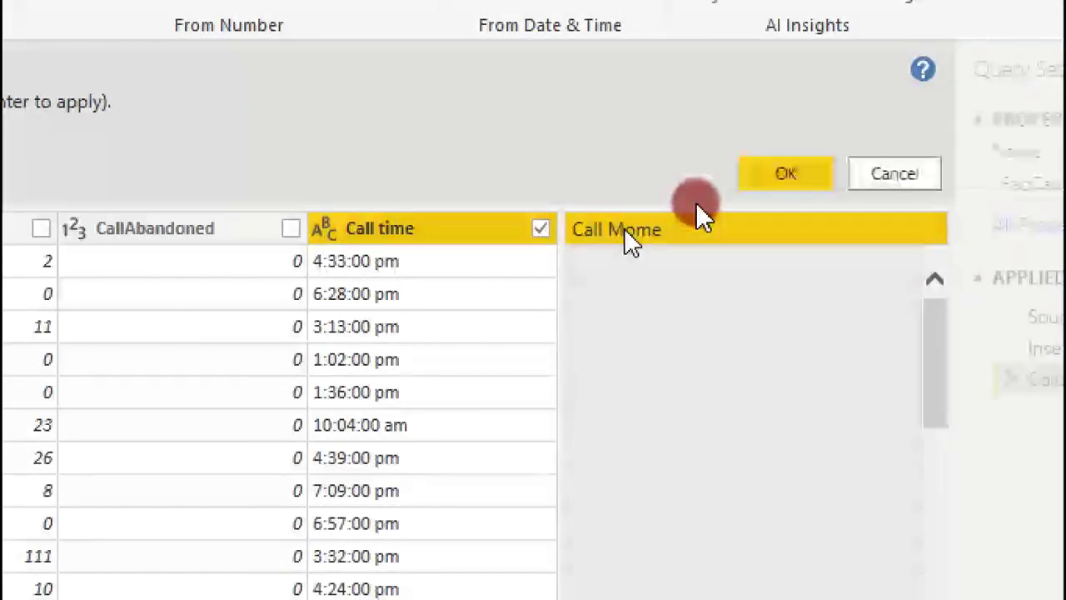
{"action": "type", "text": "me"}
{"action": "key", "text": "BackSpace"}
{"action": "key", "text": "BackSpace"}
{"action": "key", "text": "BackSpace"}
{"action": "type", "text": "ent"}
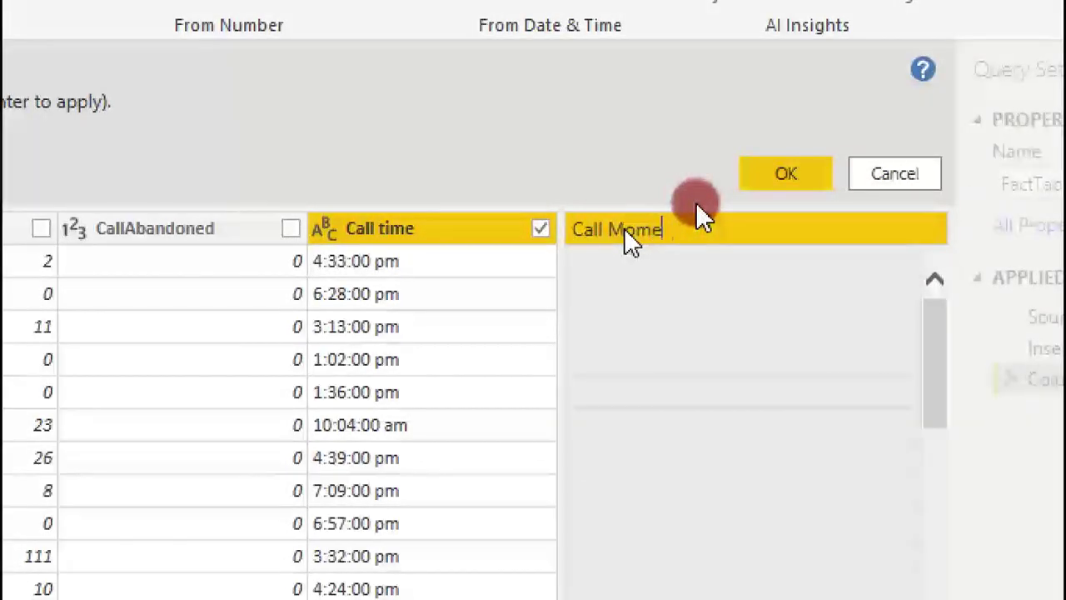
{"action": "key", "text": "Return"}
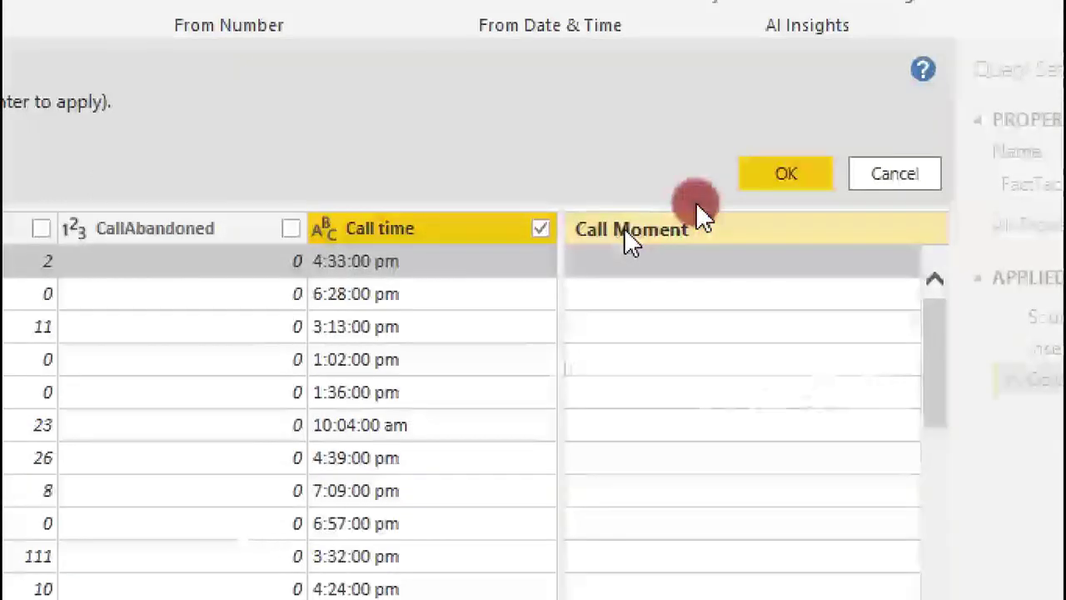
- Enter "PM" as the first row's sample value for Call Moment and add the column to FactTable
{"action": "type", "text": "PM"}
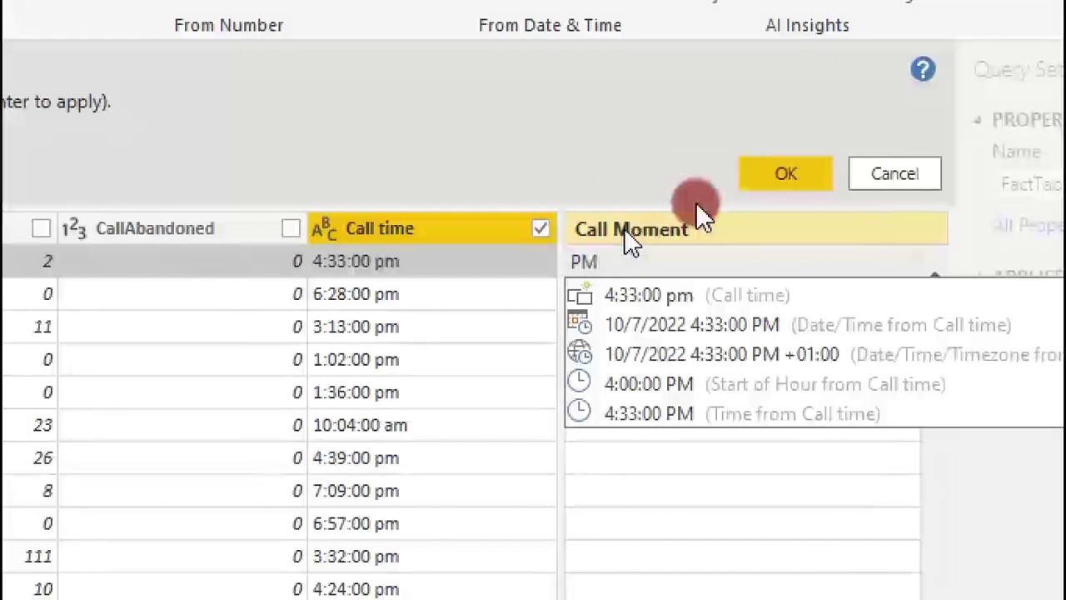
{"action": "key", "text": "Return"}
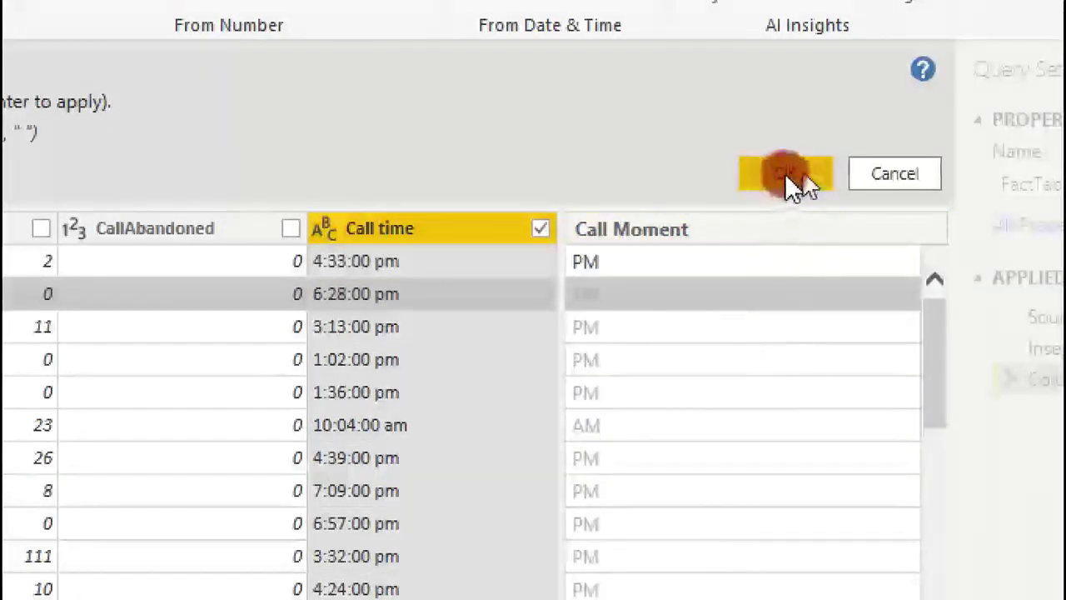
{"action": "left_click", "coordinate": [785, 174]}
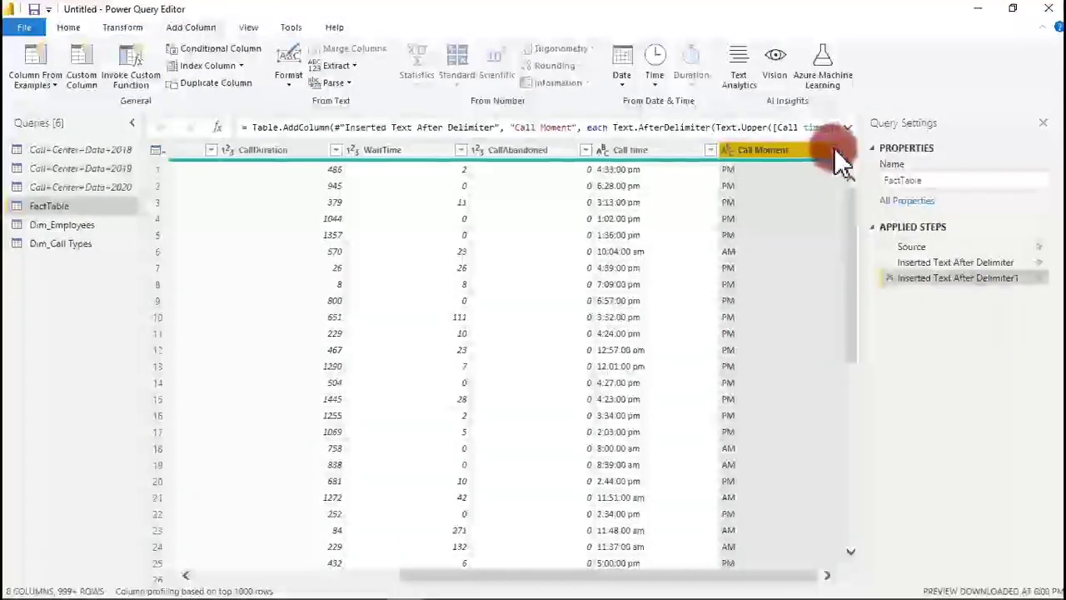
- Check the distinct values in the Call Moment filter and apply the filter with all values selected
{"action": "left_click", "coordinate": [835, 150]}
{"action": "left_click", "coordinate": [638, 327]}
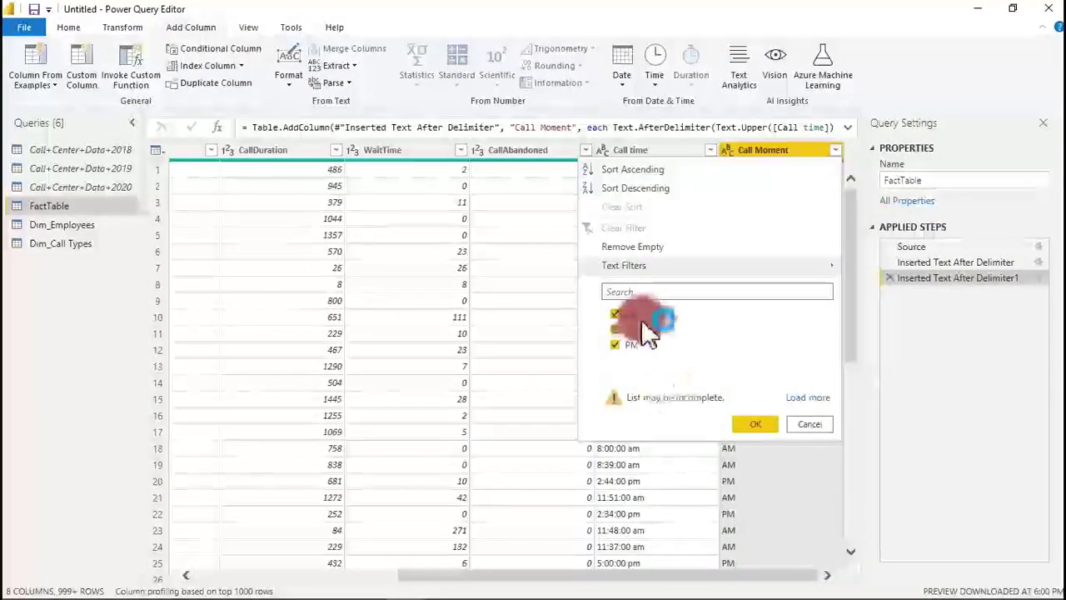
{"action": "left_click", "coordinate": [635, 341]}
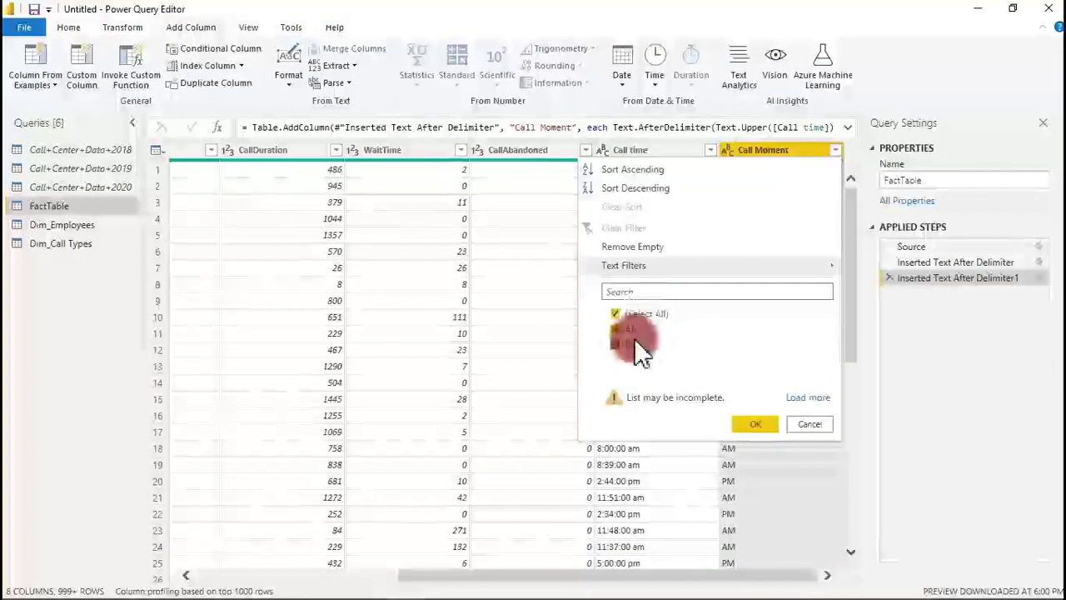
{"action": "left_click", "coordinate": [758, 425]}
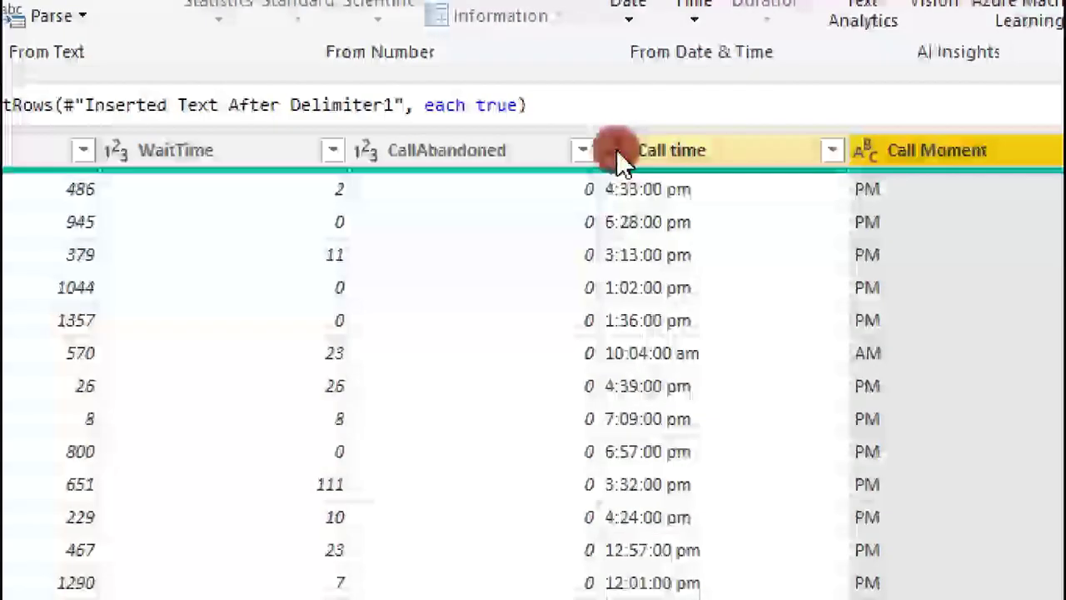
- Change the data type of the Call time column in FactTable to Time
{"action": "left_click", "coordinate": [619, 157]}
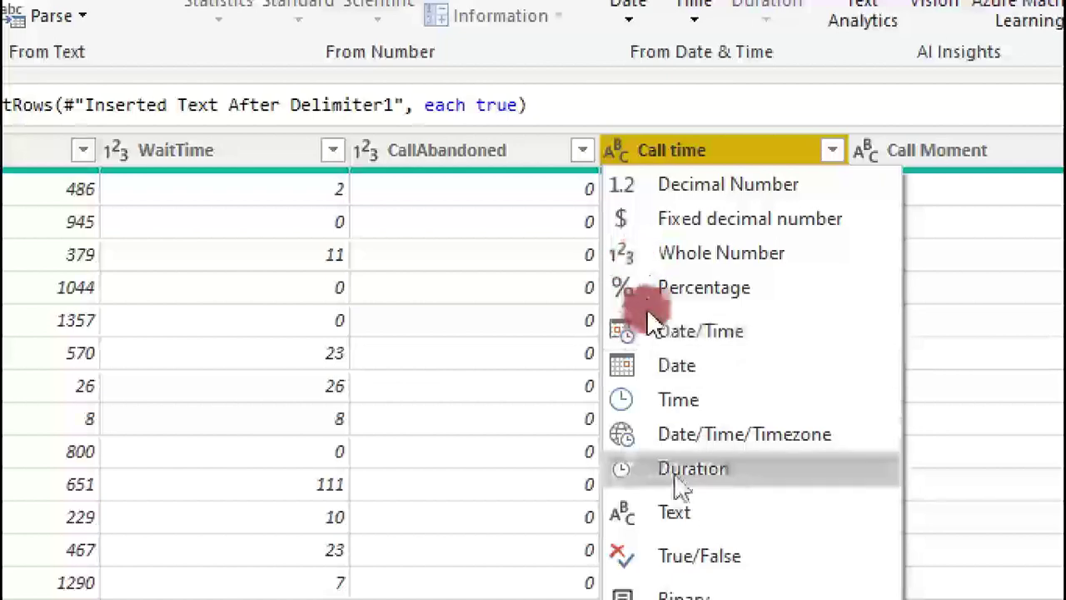
{"action": "left_click", "coordinate": [672, 397]}
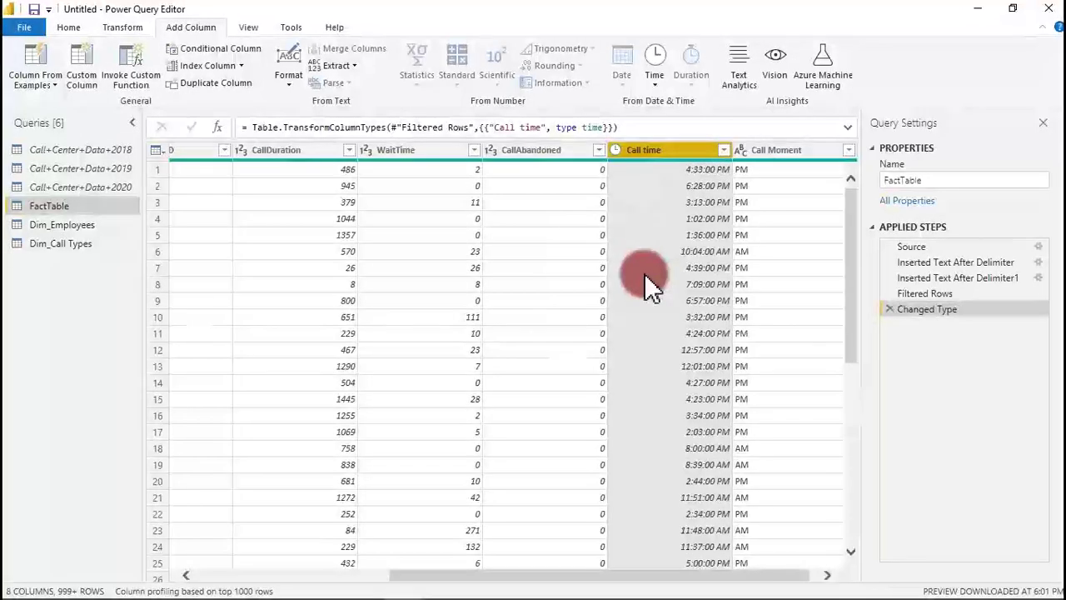
- Switch to the Full calendar table Power BI file and open its data in Power Query Editor
{"action": "mouse_move", "coordinate": [439, 588]}
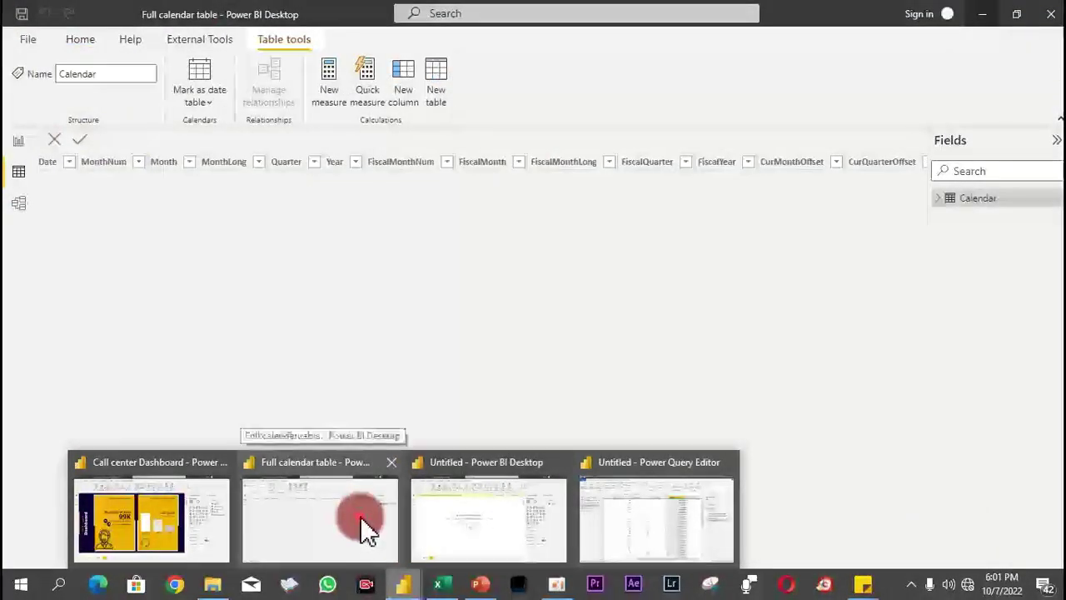
{"action": "left_click", "coordinate": [367, 526]}
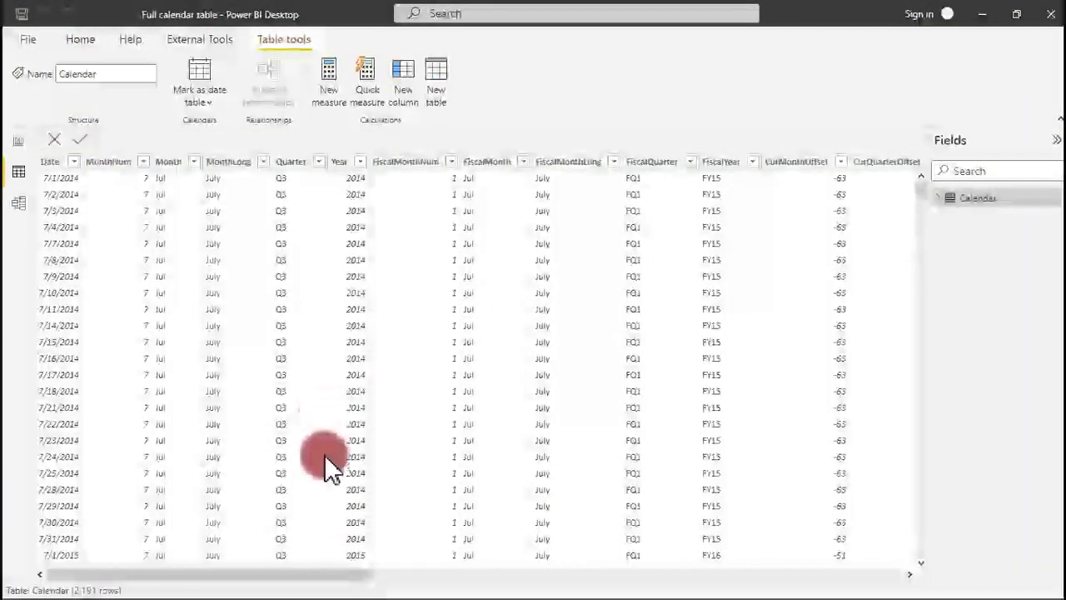
{"action": "left_click_drag", "start_coordinate": [322, 575], "coordinate": [182, 560]}
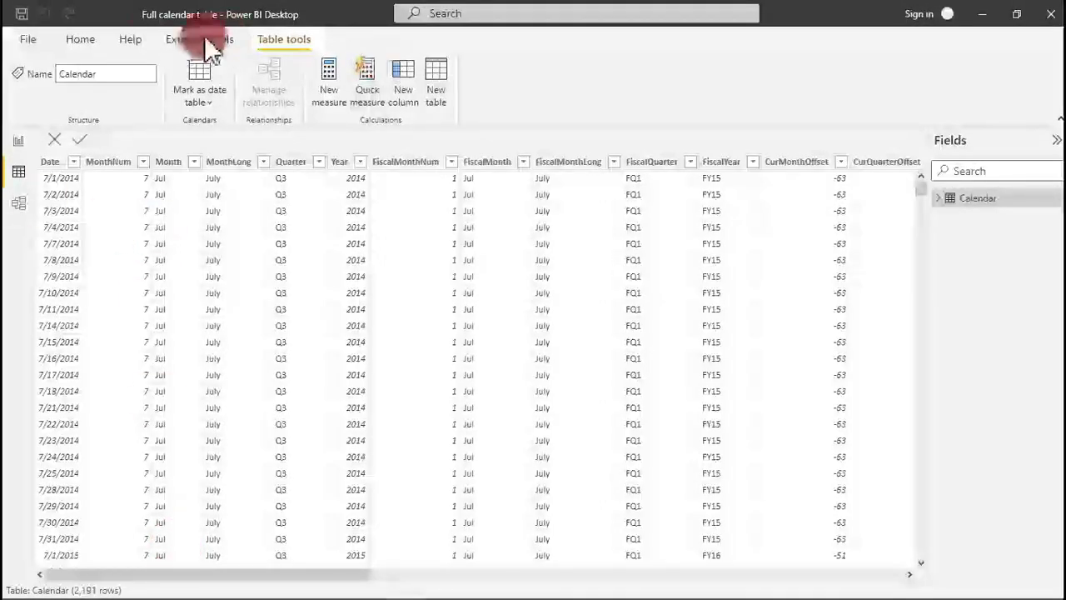
{"action": "left_click", "coordinate": [73, 38]}
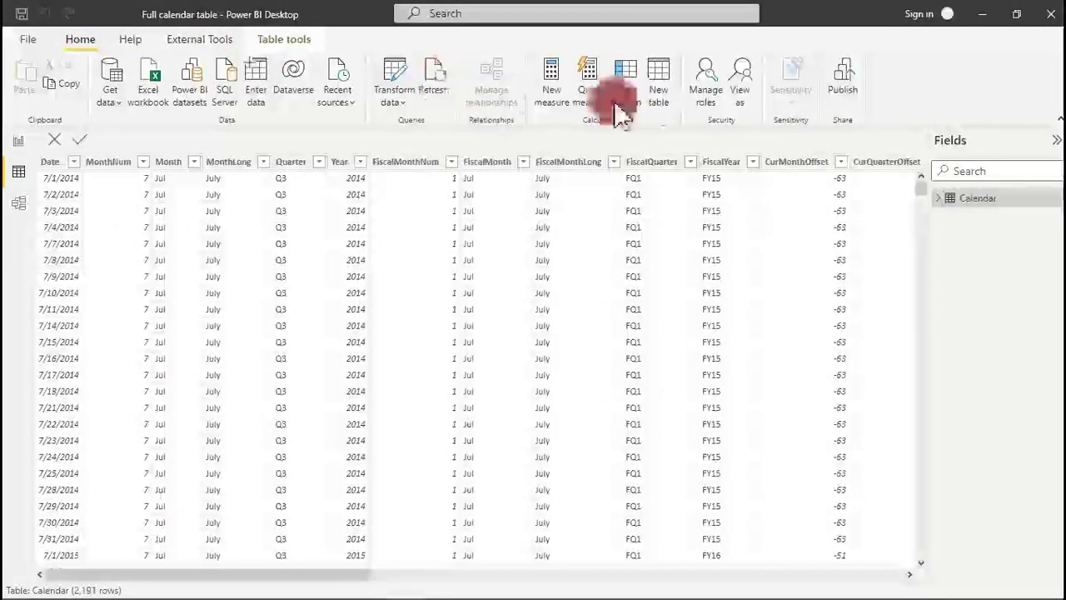
{"action": "left_click", "coordinate": [399, 85]}
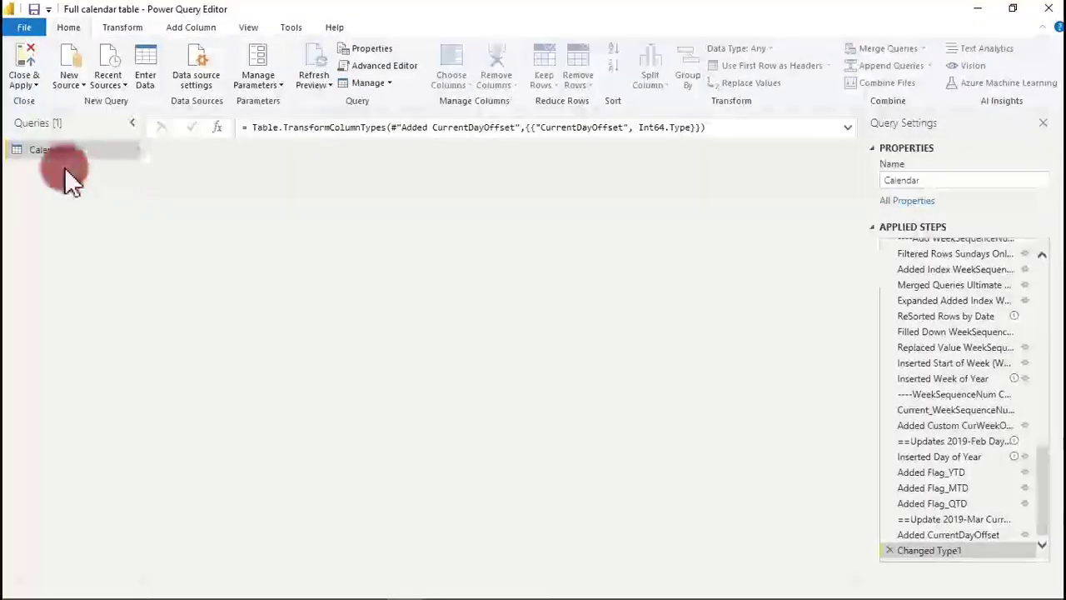
- Copy the Calendar query from the Full calendar table file
{"action": "left_click", "coordinate": [60, 149]}
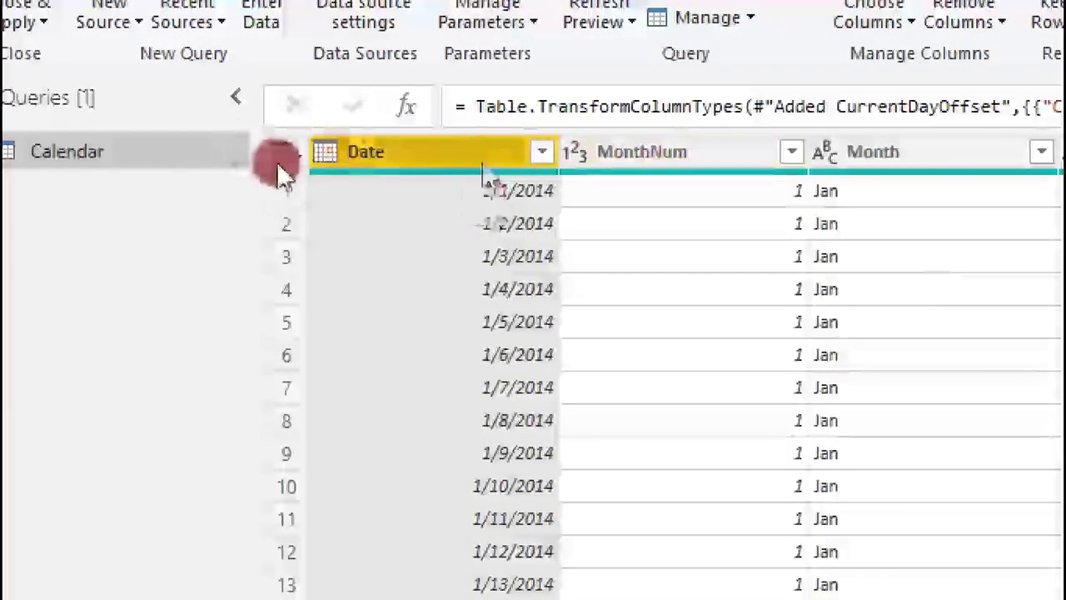
{"action": "right_click", "coordinate": [66, 158]}
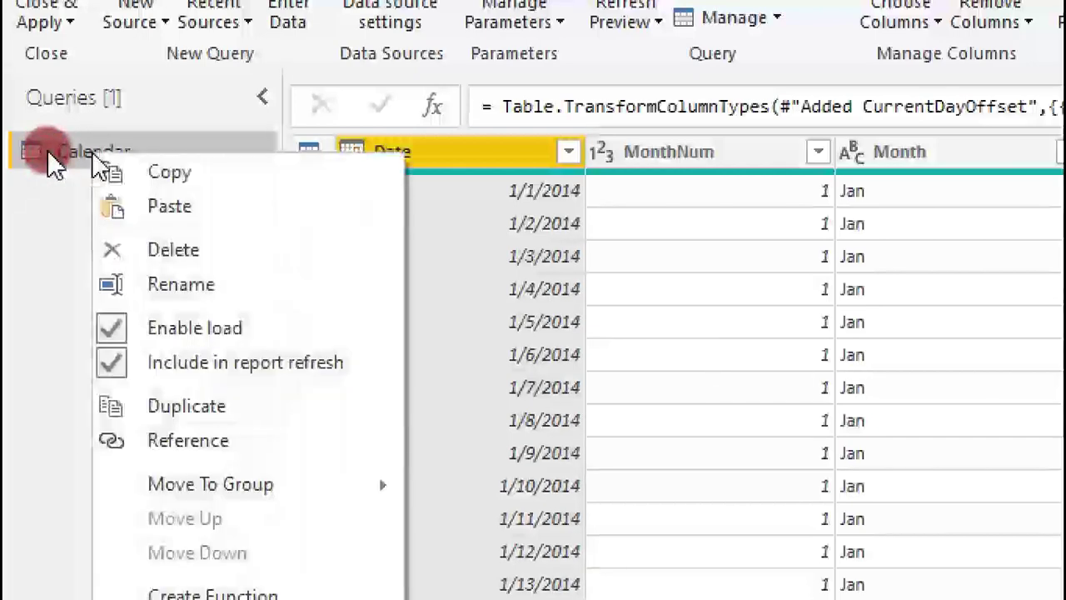
{"action": "left_click", "coordinate": [90, 168]}
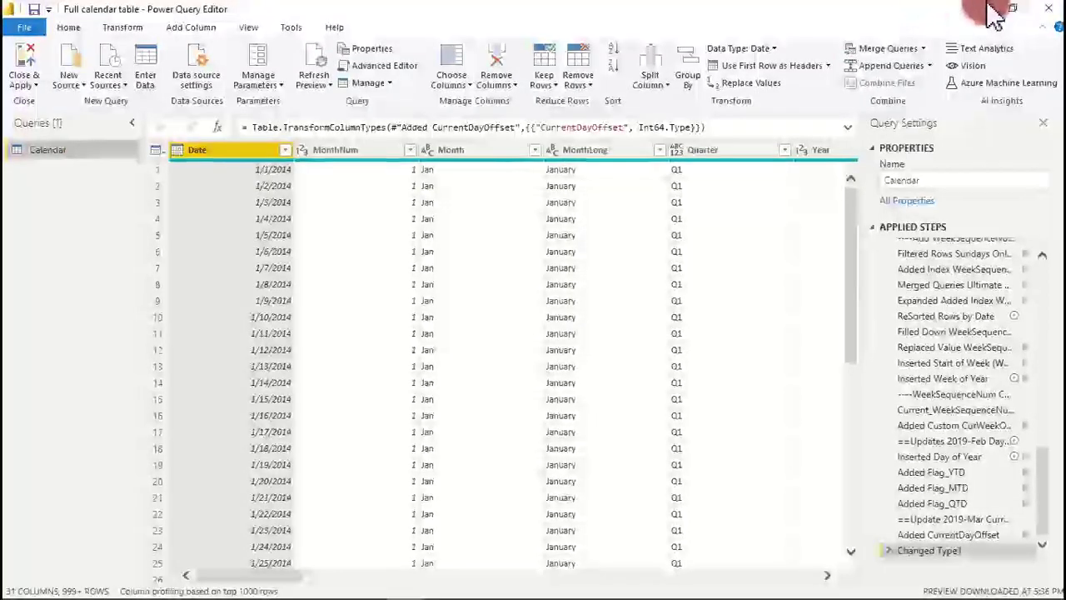
- Return to the Untitled Power Query Editor and paste the copied Calendar query below Dim_Call Types
{"action": "left_click", "coordinate": [981, 9]}
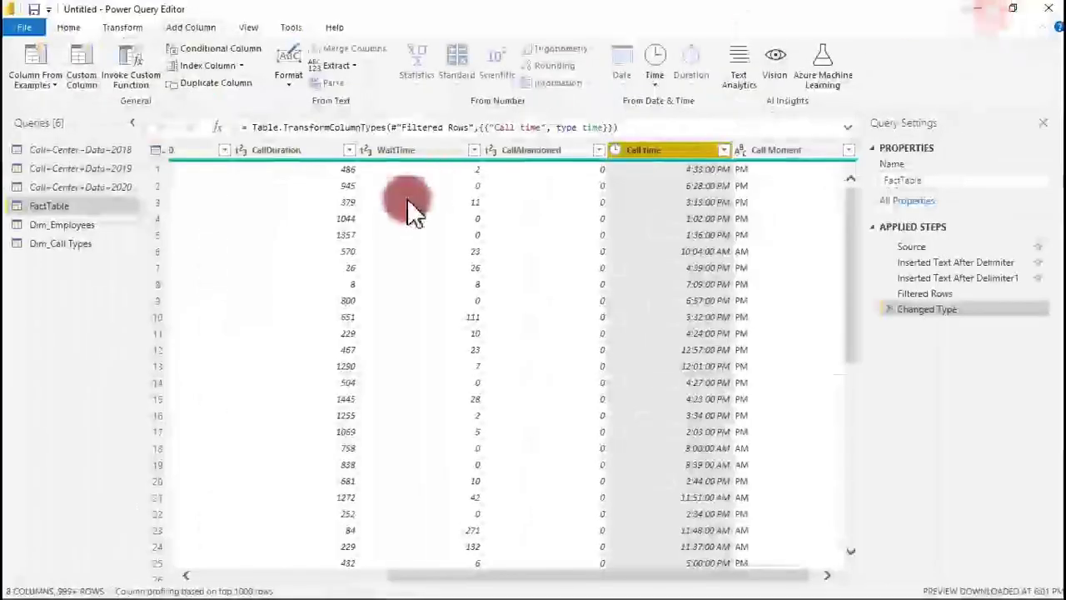
{"action": "right_click", "coordinate": [79, 268]}
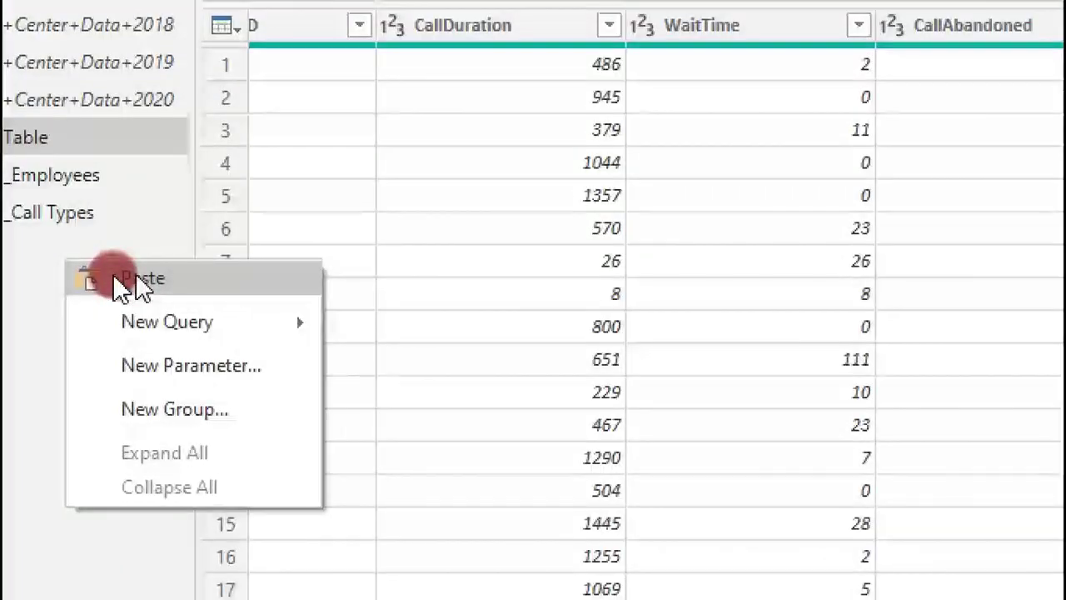
{"action": "left_click", "coordinate": [5, 290]}
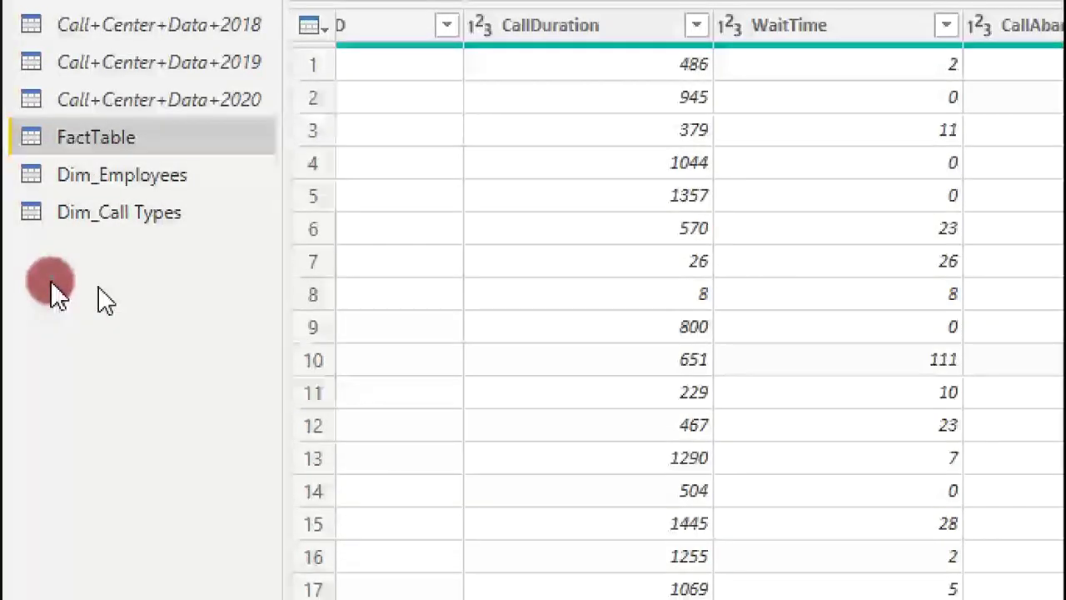
{"action": "right_click", "coordinate": [50, 283]}
{"action": "left_click", "coordinate": [87, 292]}
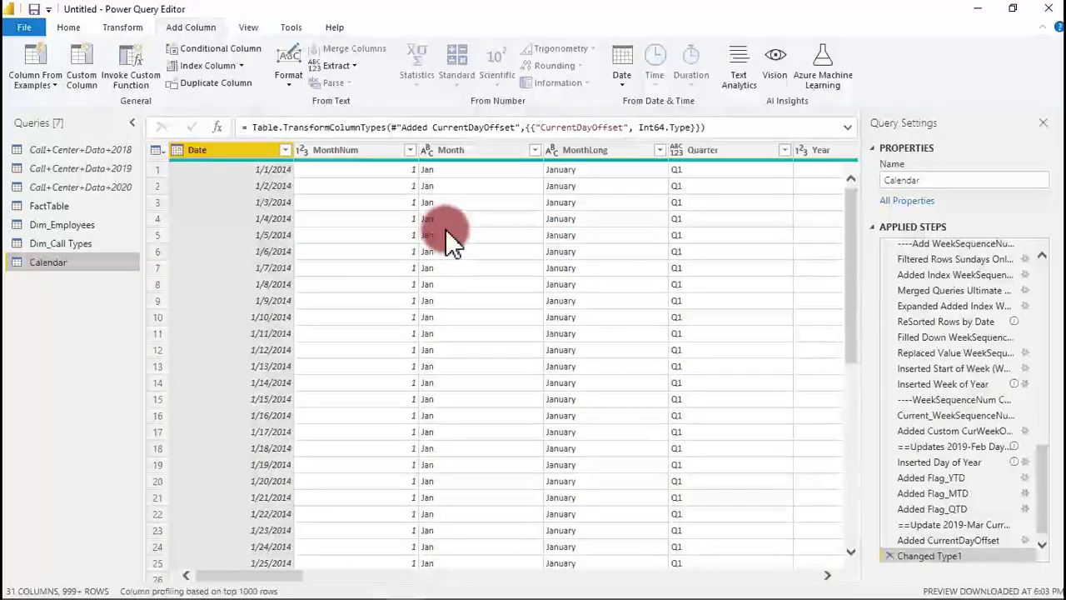
{"action": "mouse_move", "coordinate": [237, 593]}
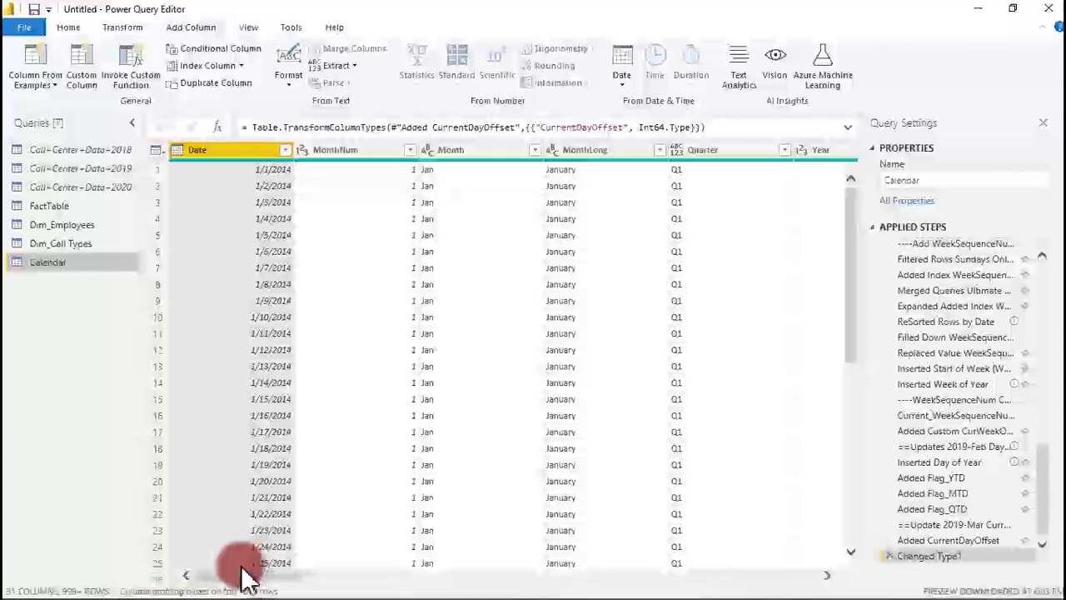
{"action": "left_click_drag", "start_coordinate": [248, 575], "coordinate": [163, 525]}
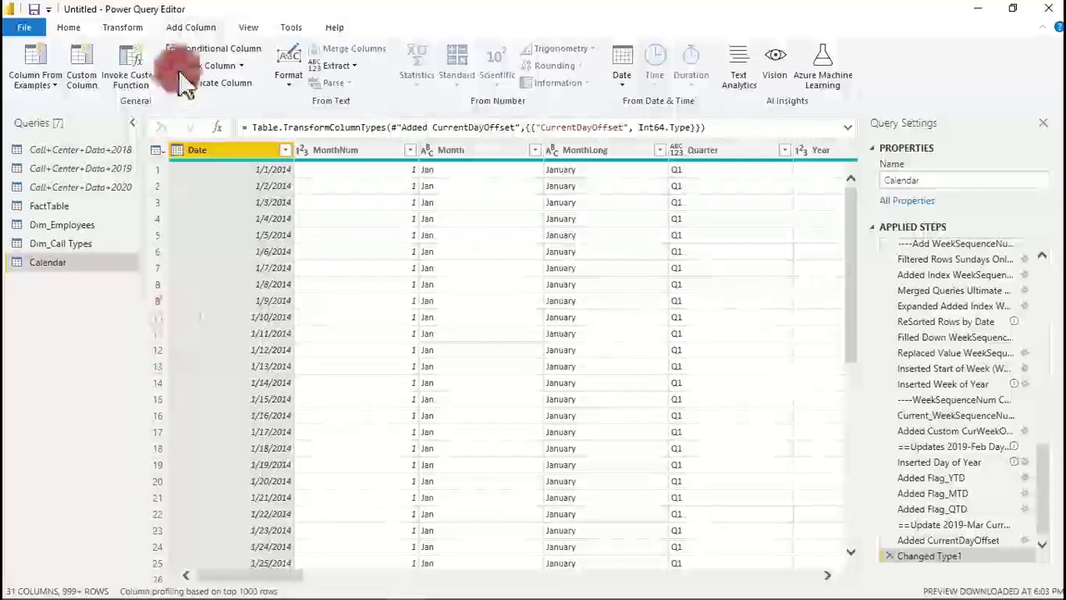
{"action": "left_click", "coordinate": [242, 33]}
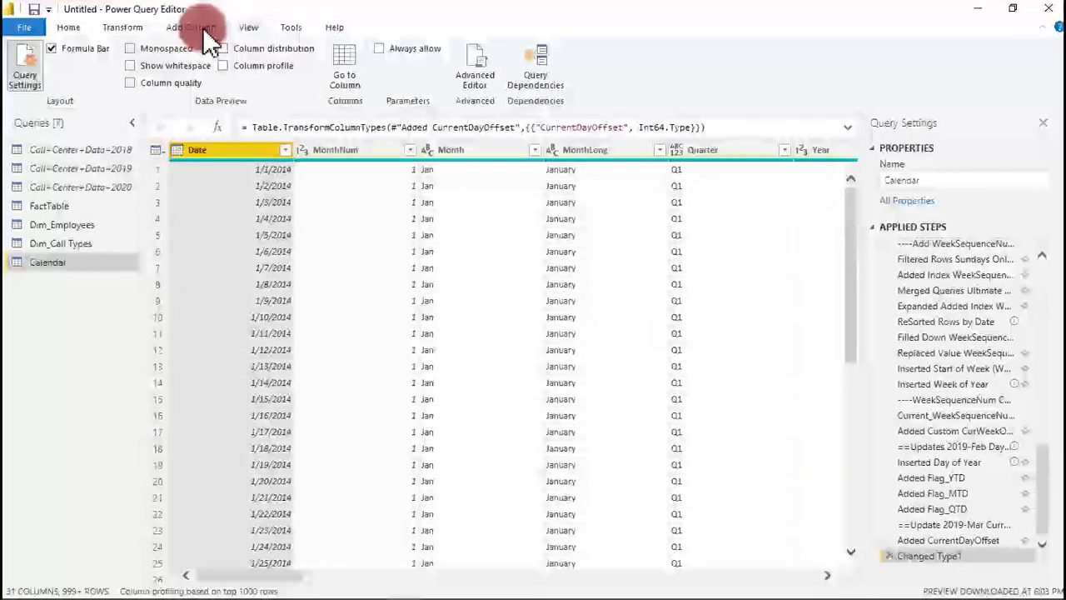
{"action": "left_click", "coordinate": [68, 26]}
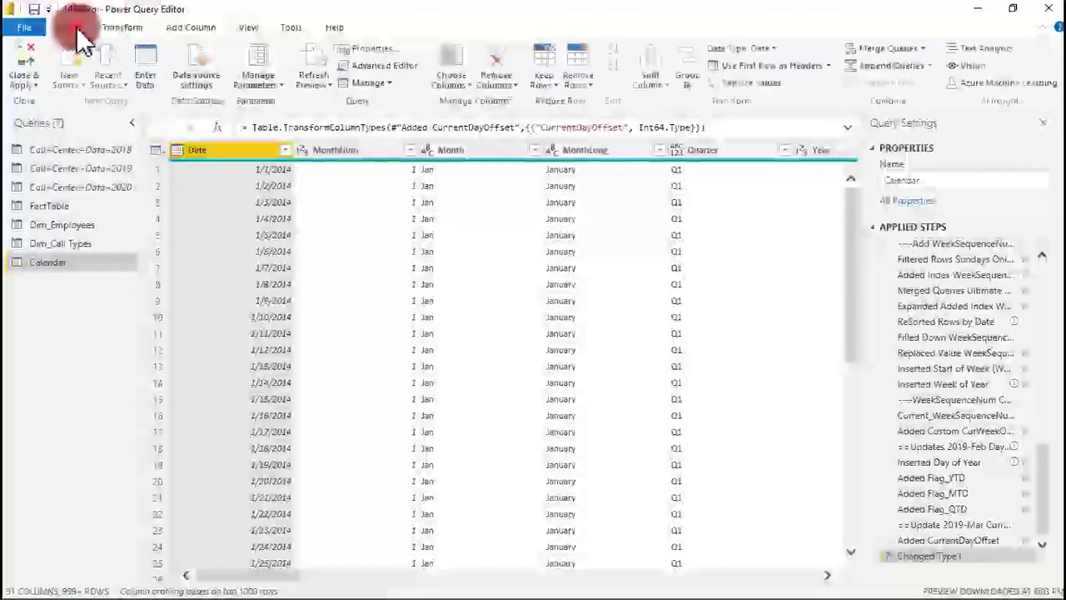
{"action": "left_click", "coordinate": [458, 82]}
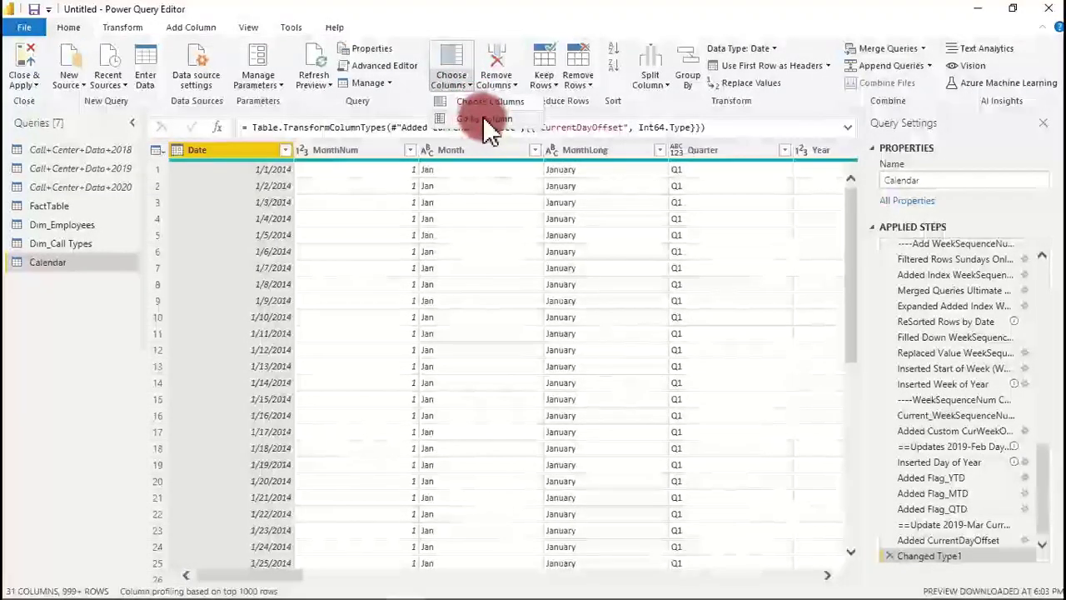
{"action": "left_click", "coordinate": [479, 121]}
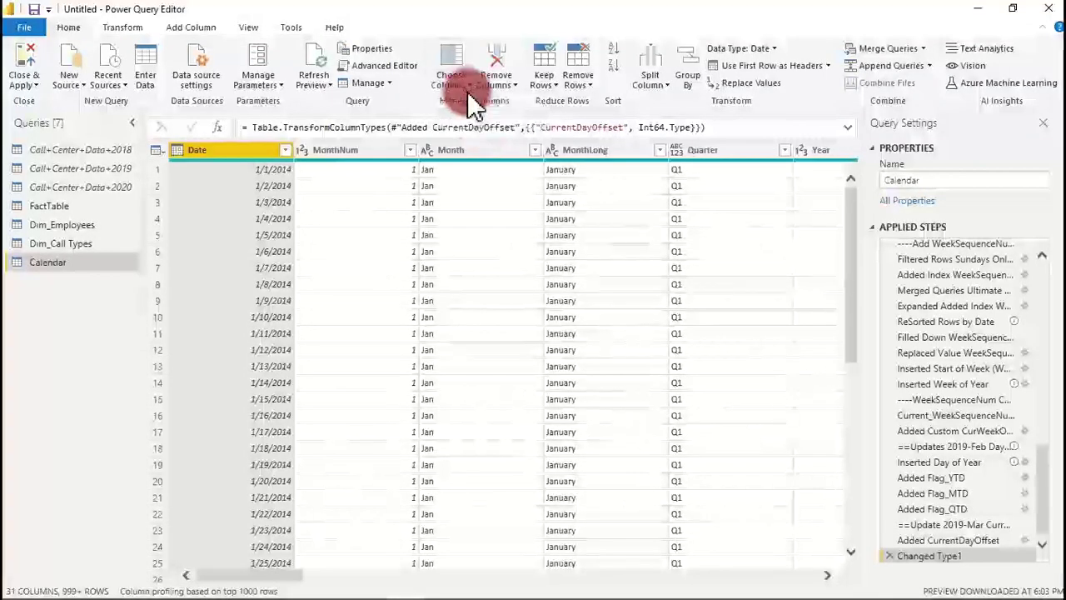
{"action": "left_click", "coordinate": [468, 88]}
{"action": "left_click", "coordinate": [469, 119]}
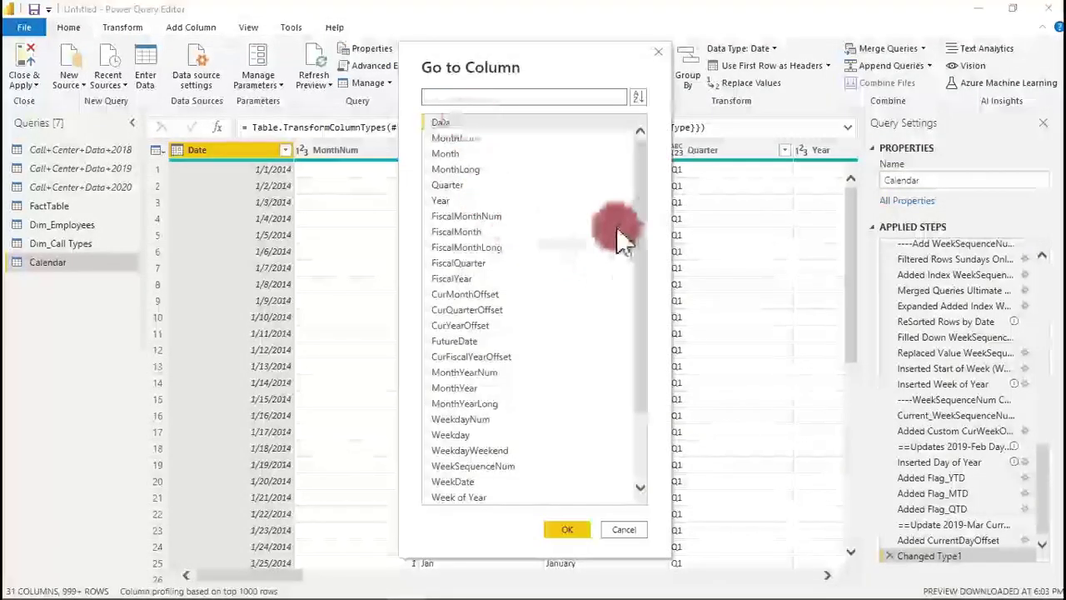
{"action": "left_click_drag", "start_coordinate": [646, 200], "coordinate": [638, 135]}
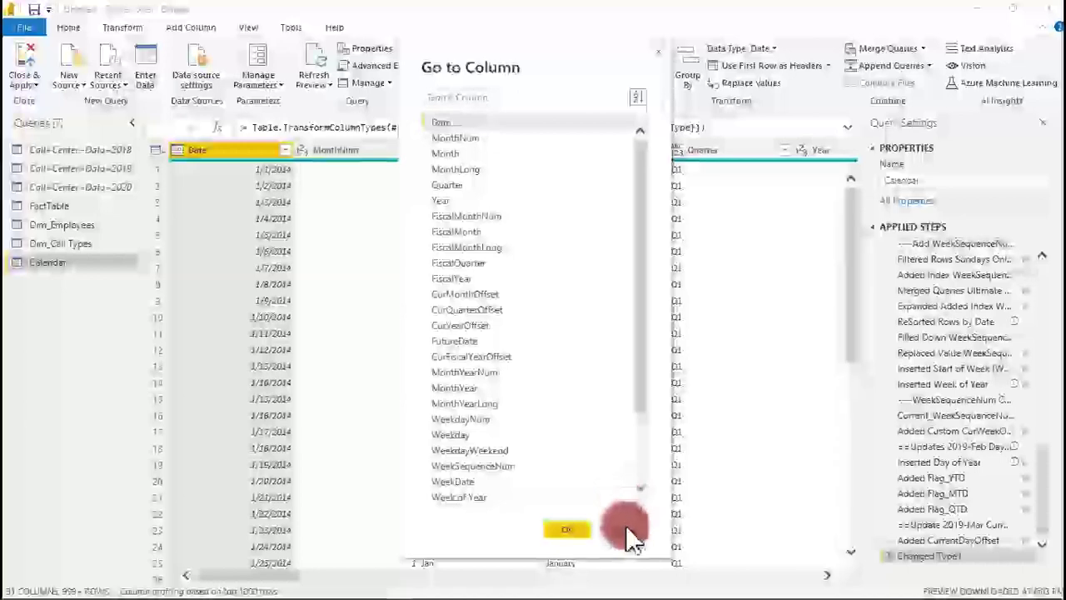
{"action": "left_click", "coordinate": [626, 524]}
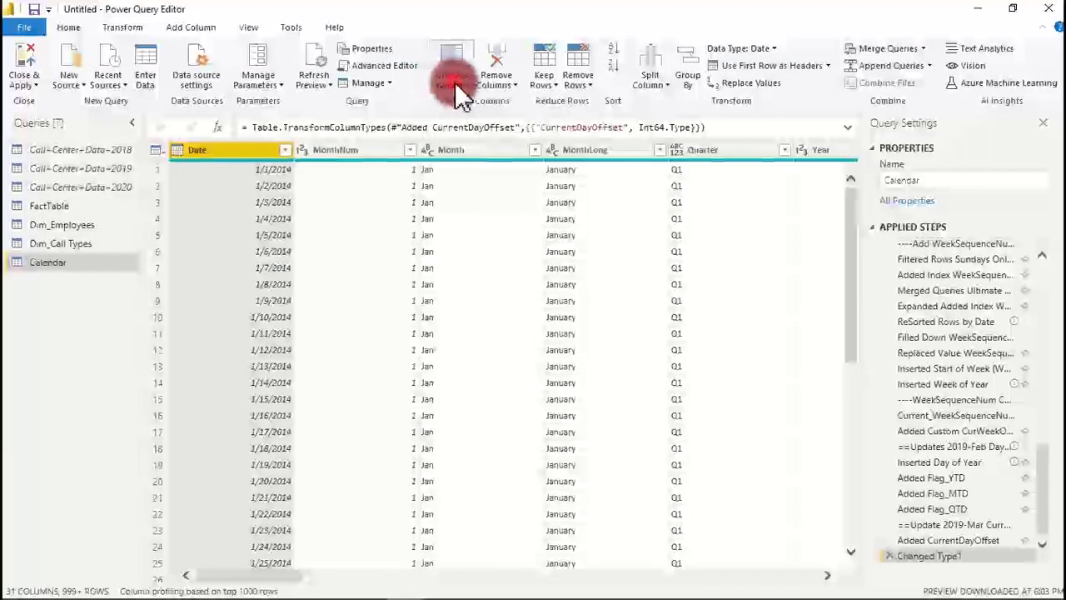
- Start choosing the Calendar columns to keep, deselecting all and selecting only Date, MonthNum, Month, Quarter and Year
{"action": "left_click", "coordinate": [455, 81]}
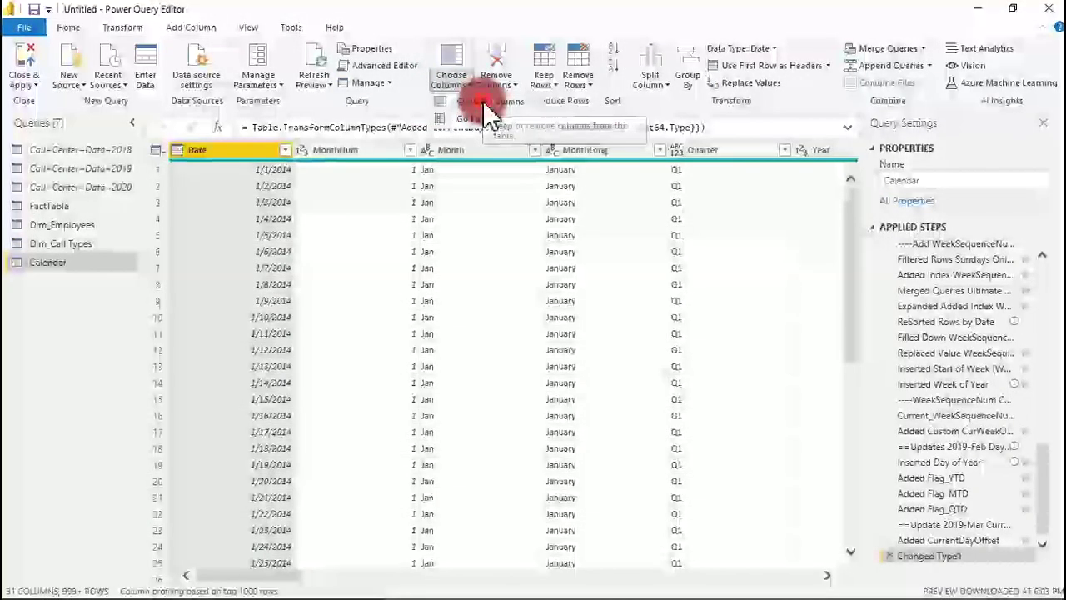
{"action": "left_click", "coordinate": [486, 103]}
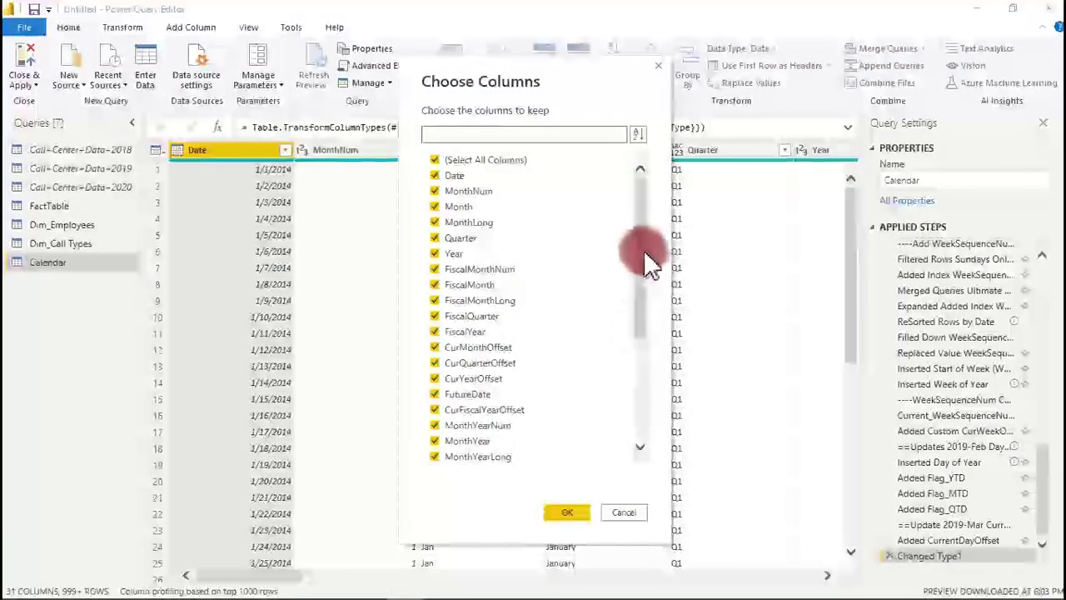
{"action": "left_click_drag", "start_coordinate": [642, 289], "coordinate": [641, 241]}
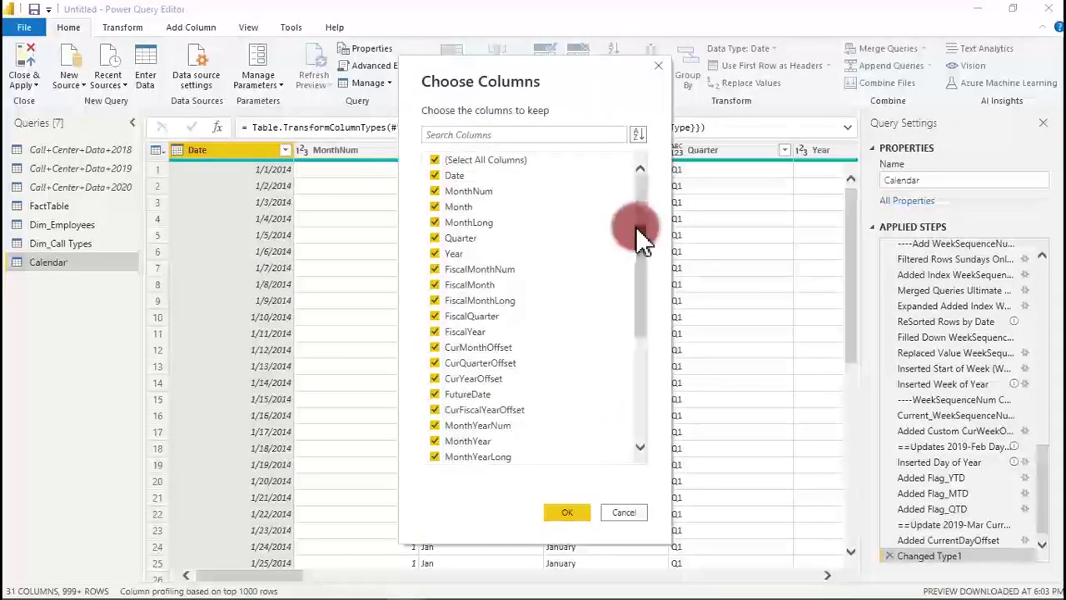
{"action": "left_click", "coordinate": [435, 161]}
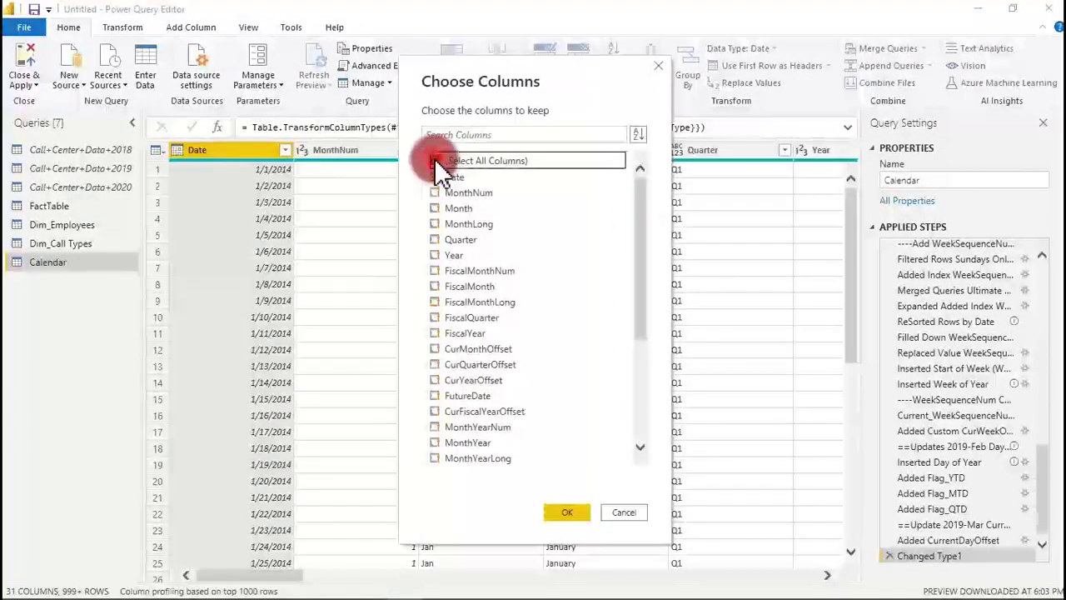
{"action": "left_click", "coordinate": [435, 177]}
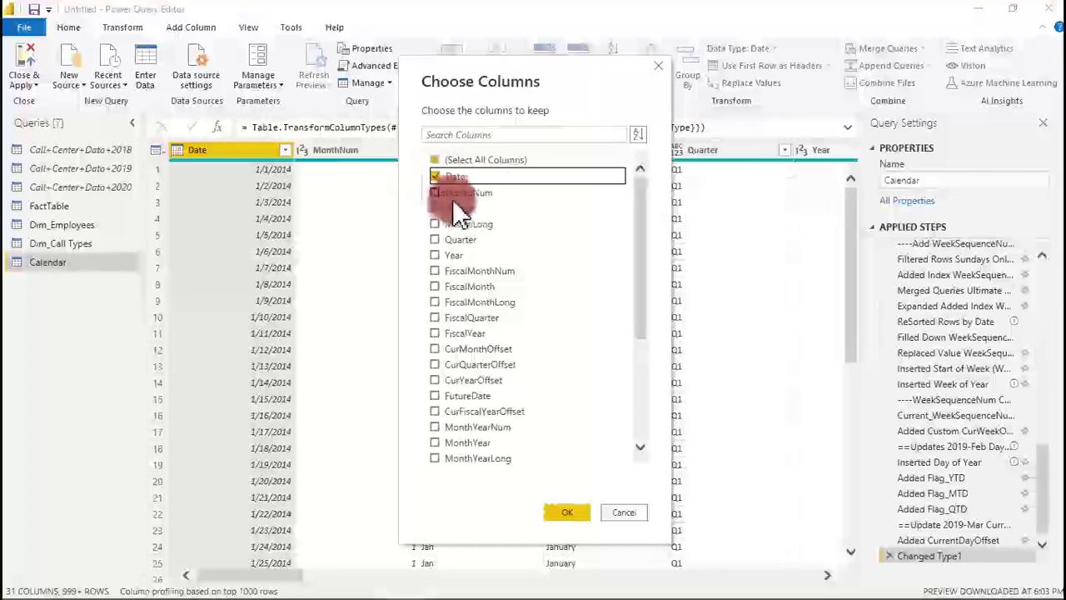
{"action": "left_click", "coordinate": [435, 208]}
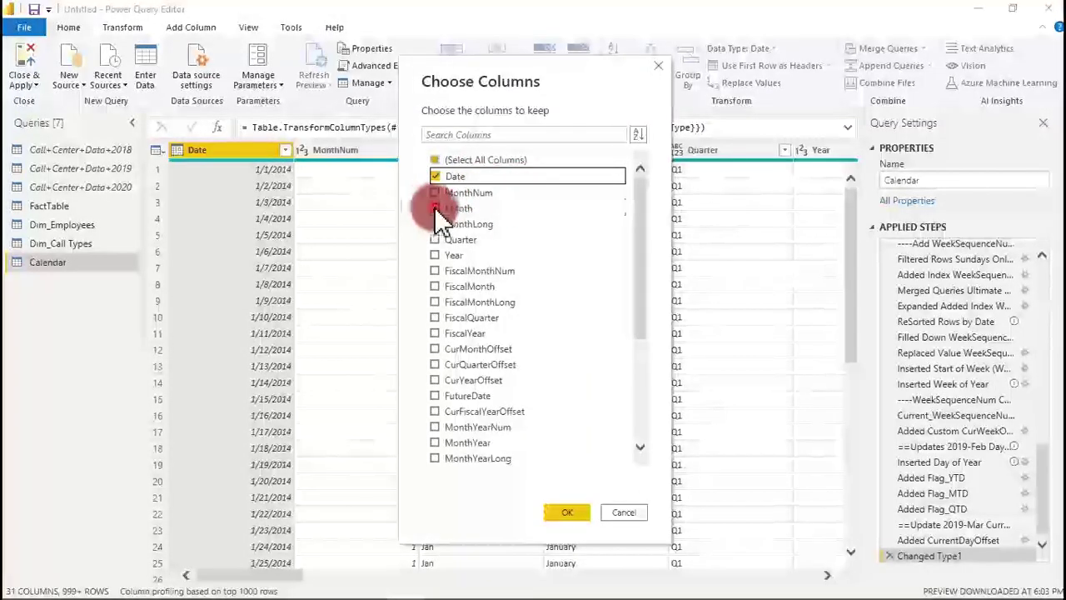
{"action": "left_click", "coordinate": [434, 240]}
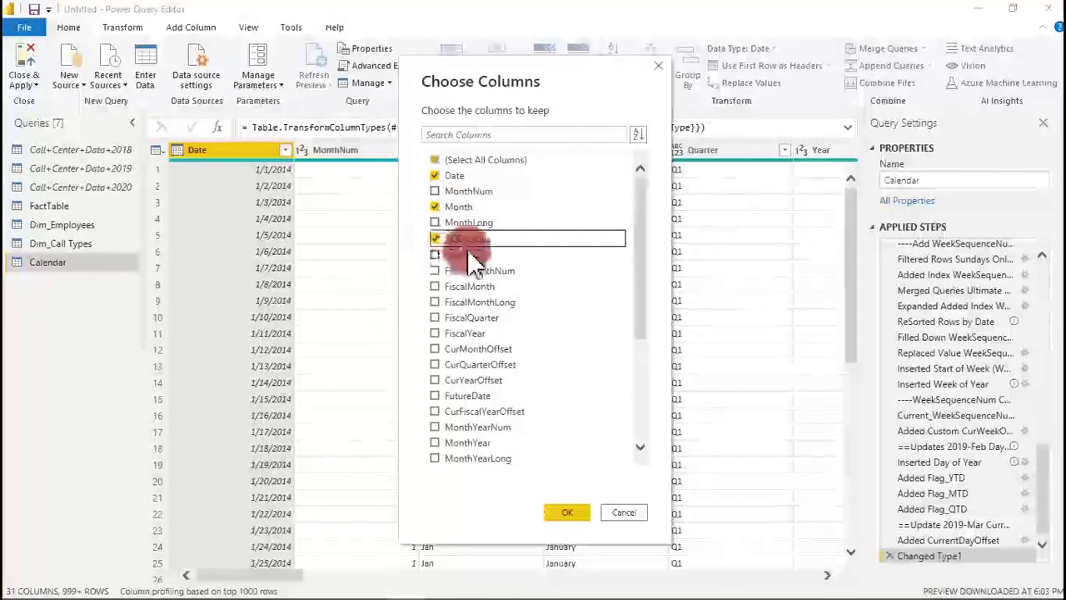
{"action": "left_click", "coordinate": [435, 254]}
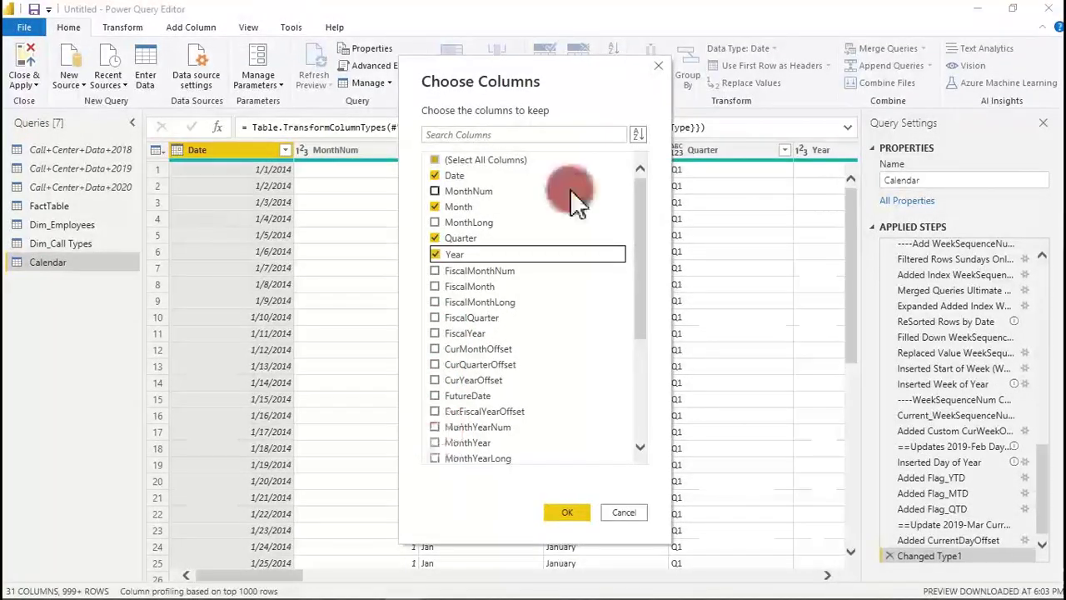
{"action": "left_click", "coordinate": [435, 192]}
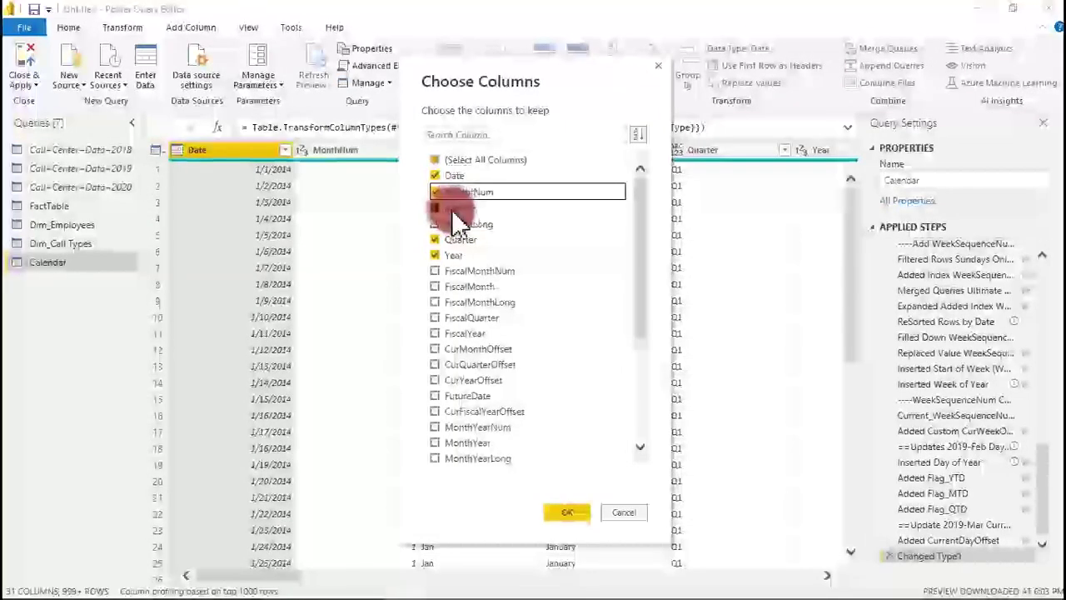
- Add Weekday and WeekdayWeekend to the Calendar columns to keep and confirm the column selection
{"action": "left_click_drag", "start_coordinate": [635, 250], "coordinate": [633, 356]}
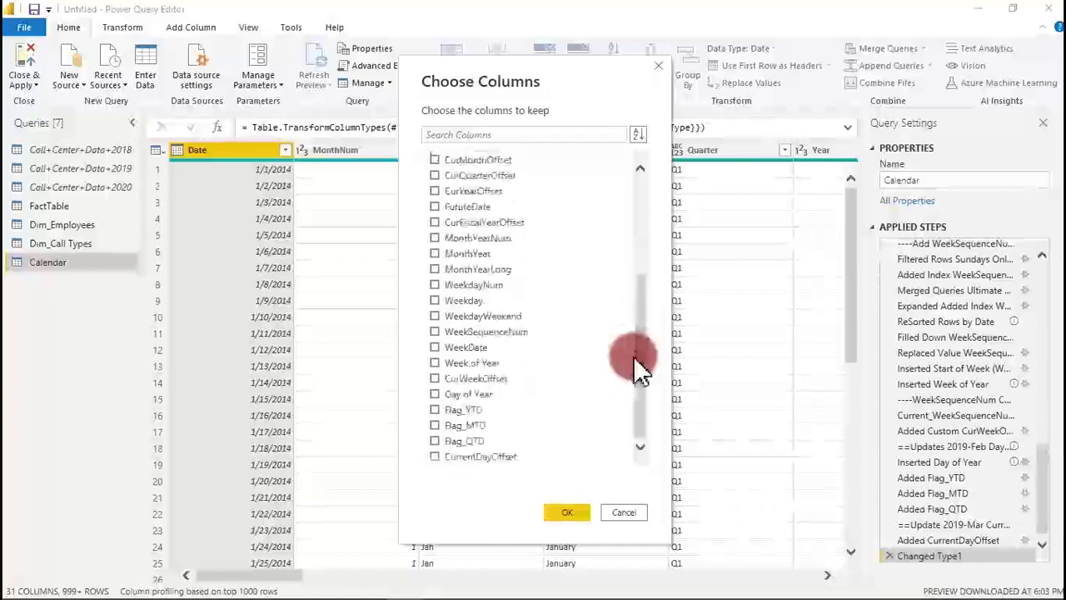
{"action": "left_click", "coordinate": [436, 301]}
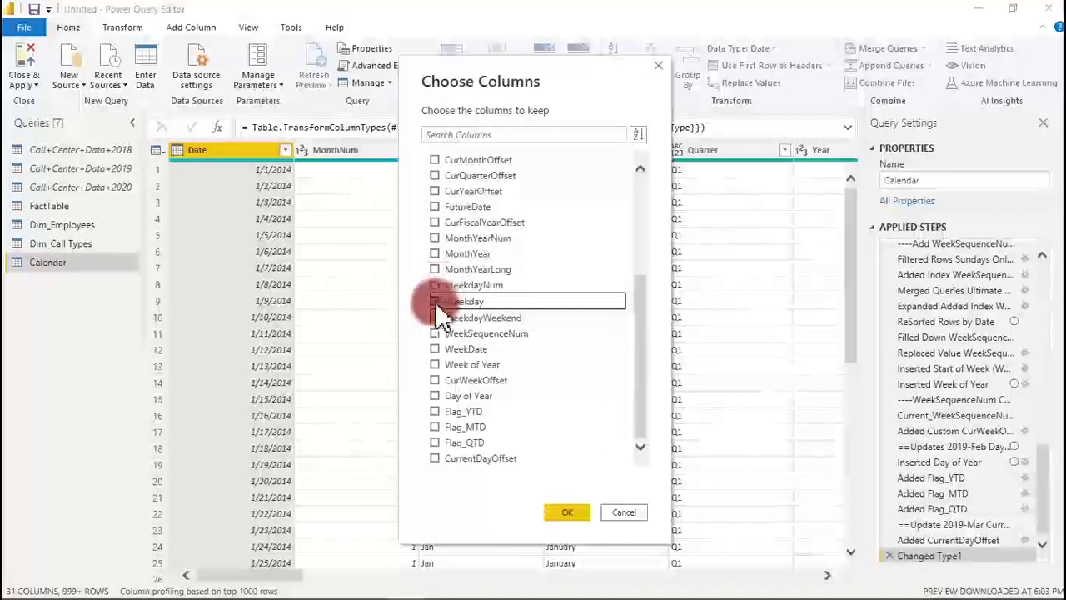
{"action": "left_click", "coordinate": [434, 316]}
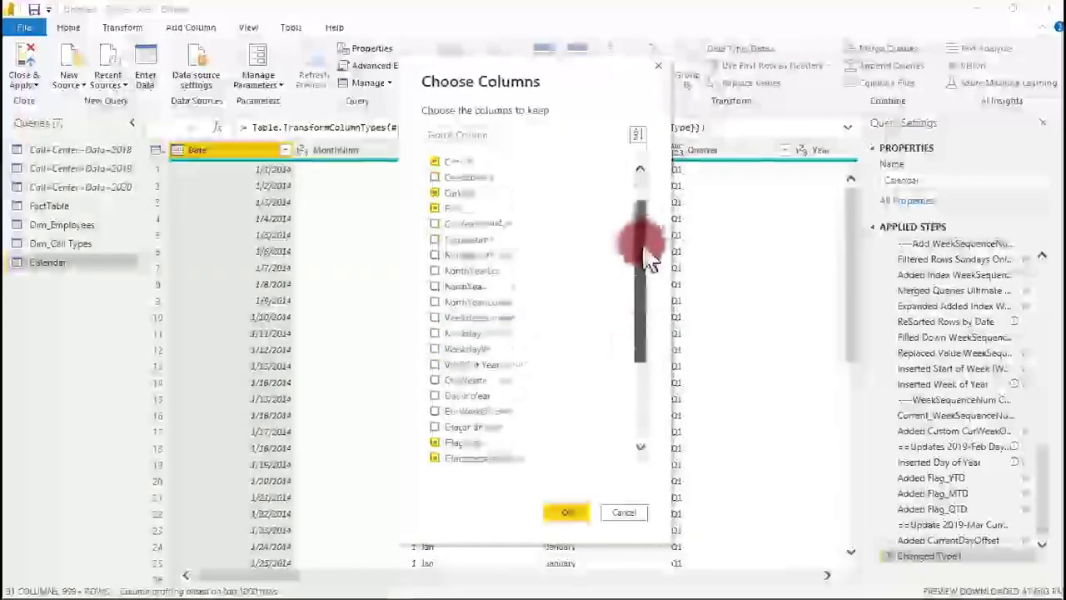
{"action": "left_click_drag", "start_coordinate": [650, 260], "coordinate": [638, 339]}
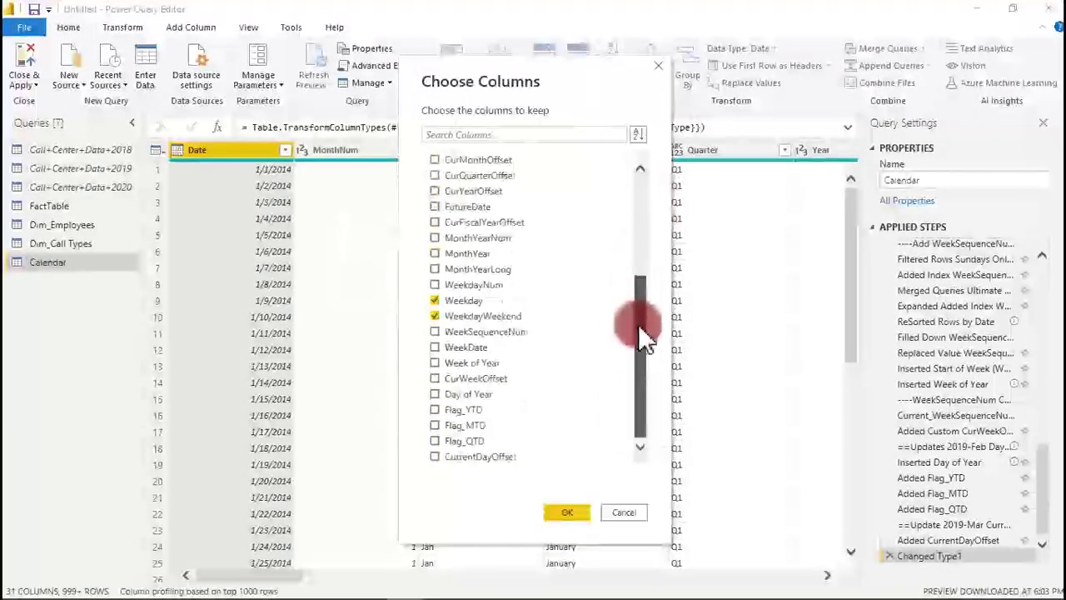
{"action": "left_click", "coordinate": [571, 512]}
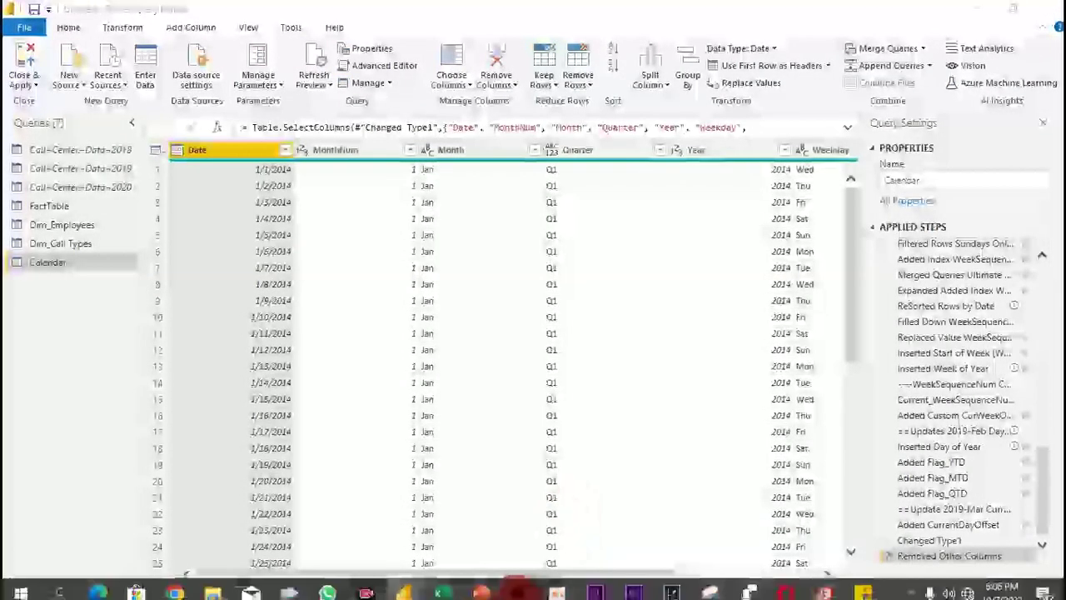
{"action": "left_click_drag", "start_coordinate": [511, 573], "coordinate": [387, 575]}
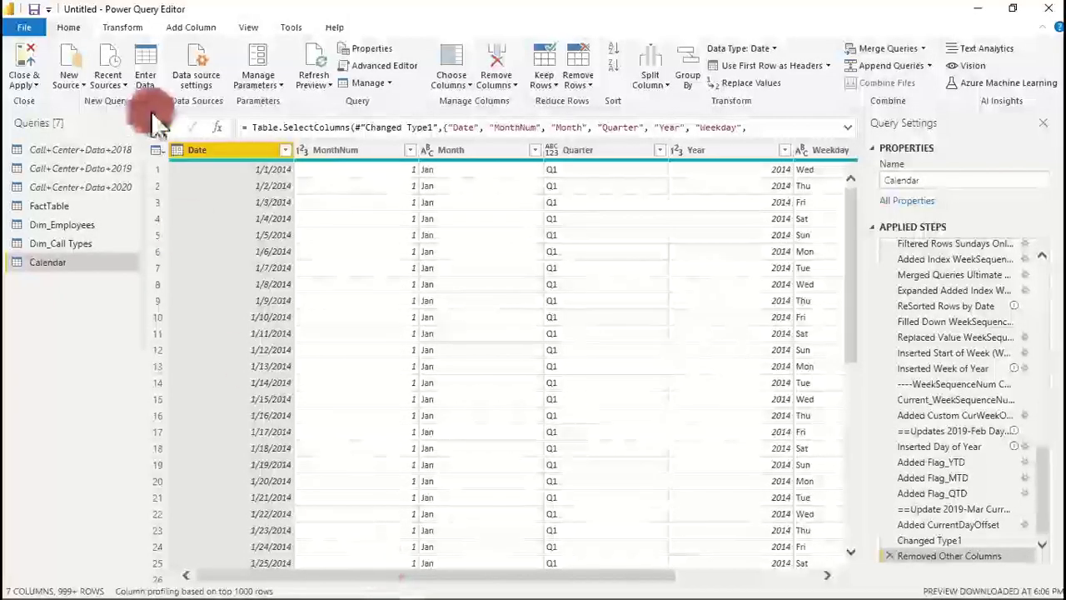
- Apply the query changes to the model and display the Calendar table's rows in the data view
{"action": "left_click", "coordinate": [27, 50]}
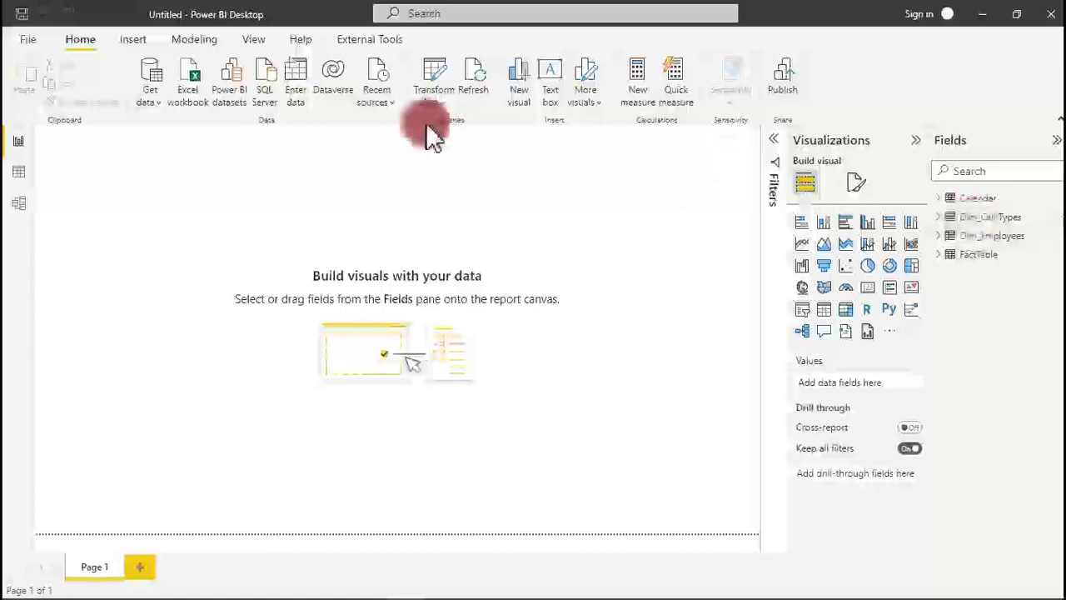
{"action": "left_click", "coordinate": [19, 174]}
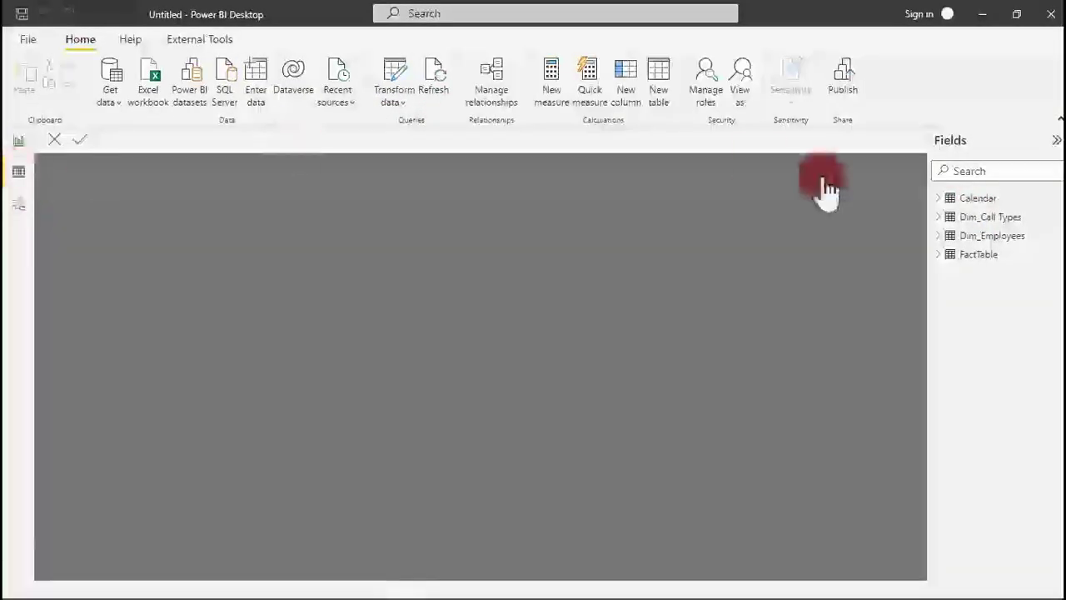
{"action": "left_click", "coordinate": [978, 197]}
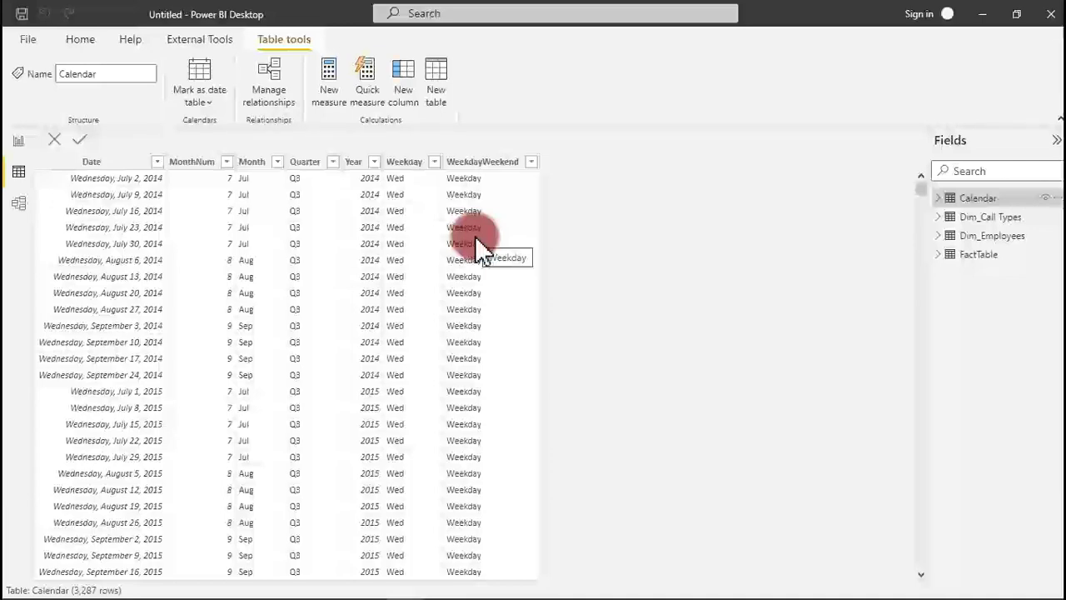
- Sort the Calendar table's Month column by MonthNum
{"action": "left_click", "coordinate": [258, 166]}
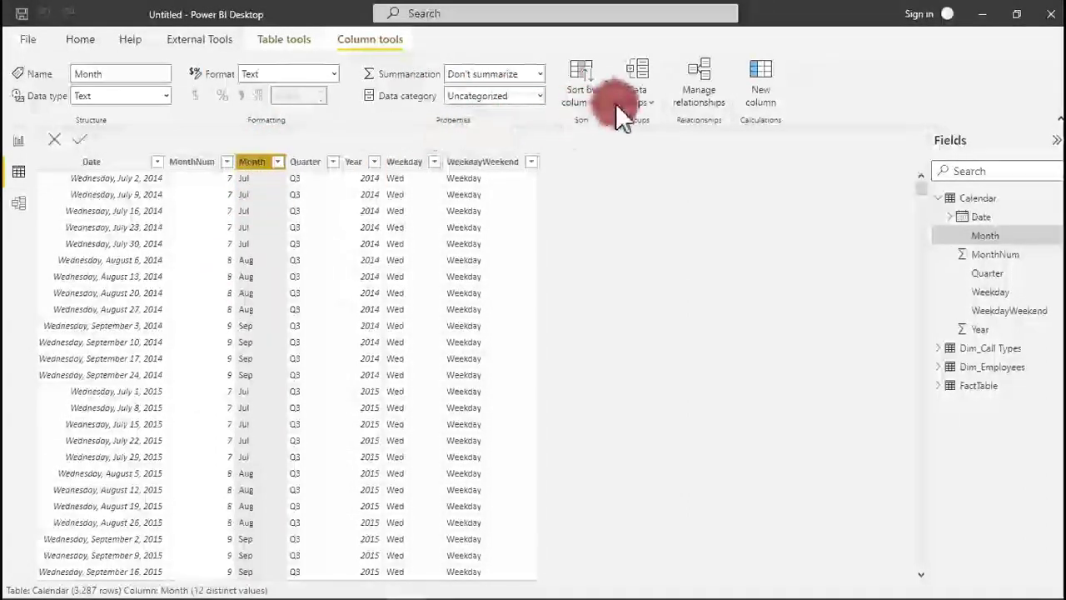
{"action": "left_click", "coordinate": [592, 104]}
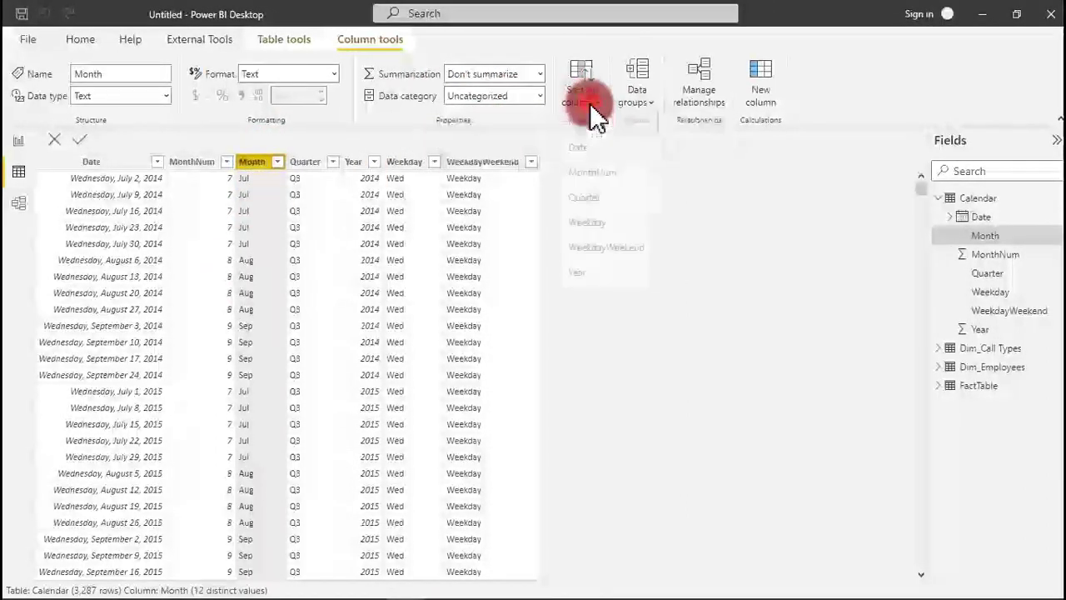
{"action": "left_click", "coordinate": [605, 180]}
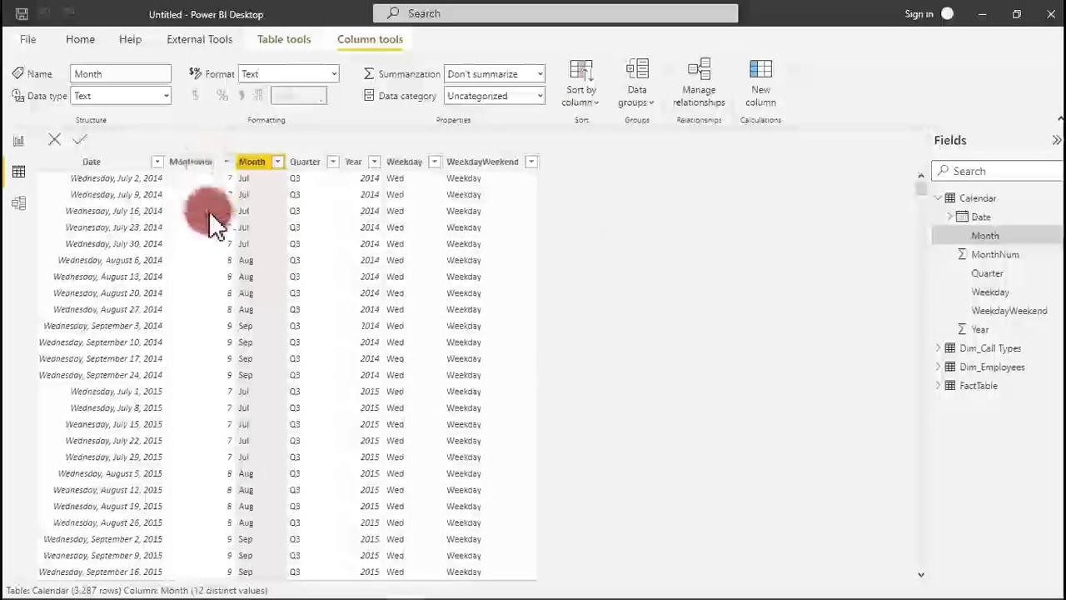
{"action": "left_click", "coordinate": [248, 164]}
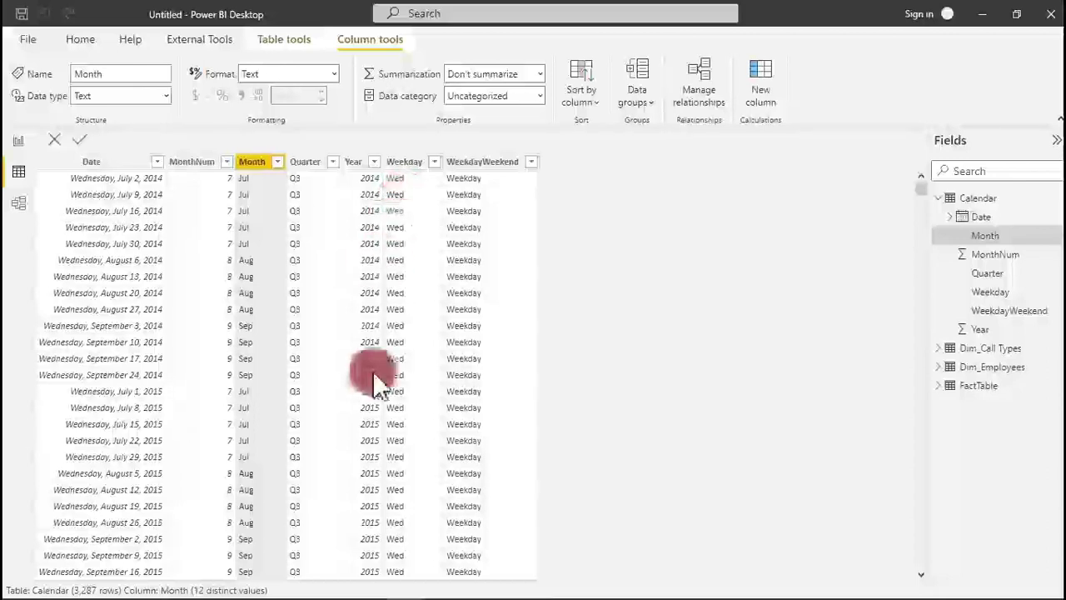
{"action": "left_click", "coordinate": [404, 208]}
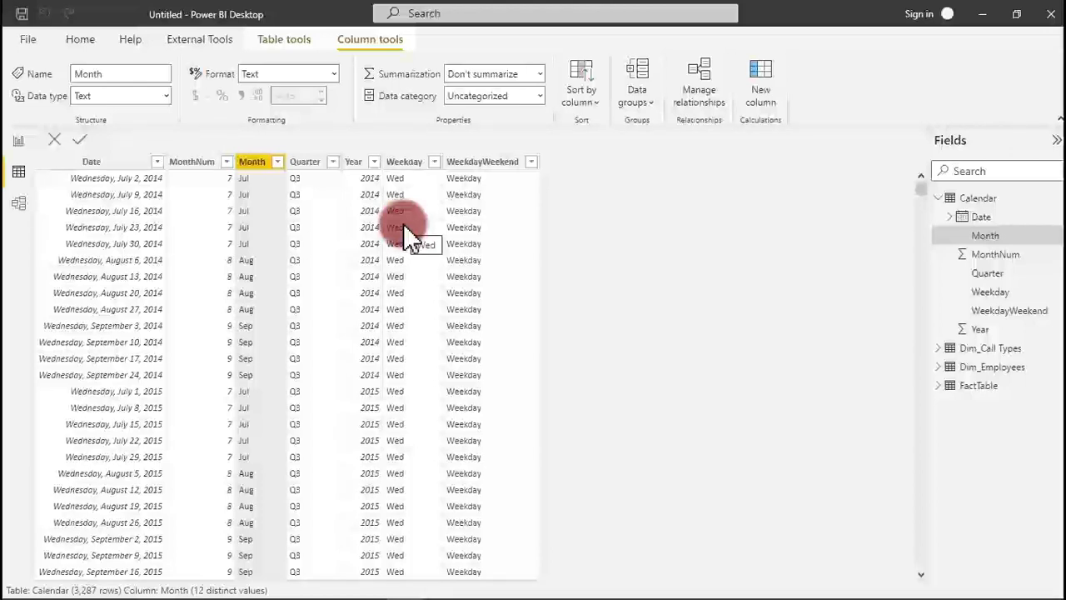
- Reopen the Calendar query in Power Query Editor and add WeekdayNum to its kept columns
{"action": "left_click", "coordinate": [81, 39]}
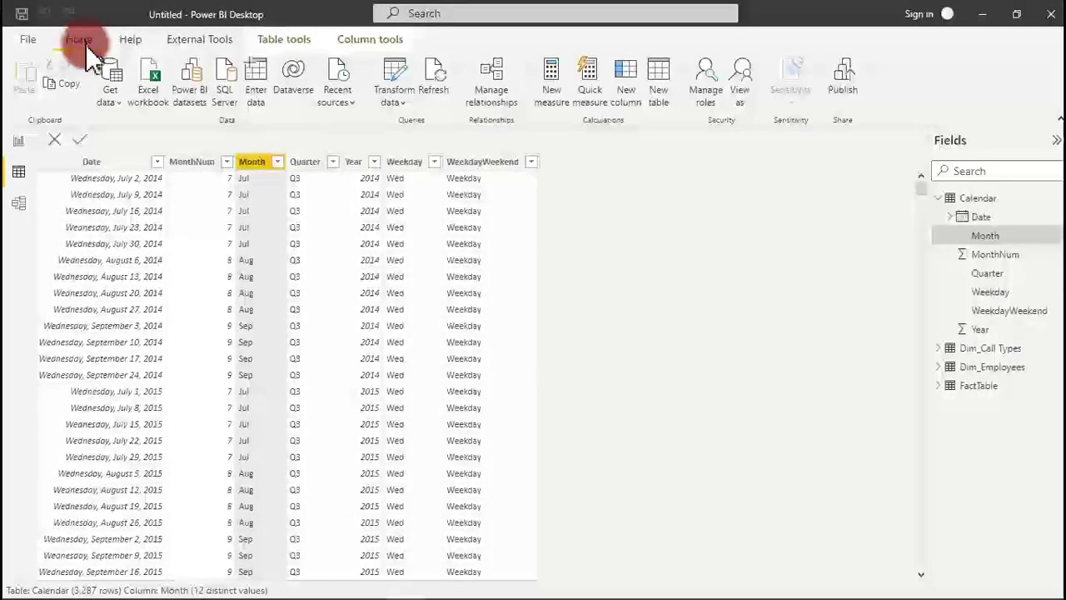
{"action": "left_click", "coordinate": [400, 79]}
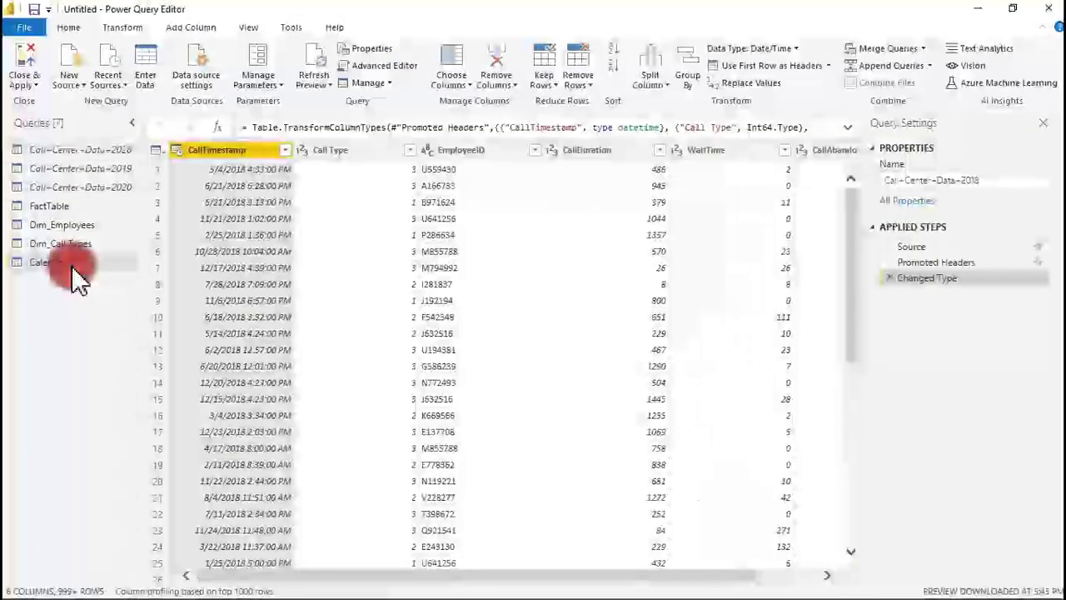
{"action": "left_click", "coordinate": [69, 265]}
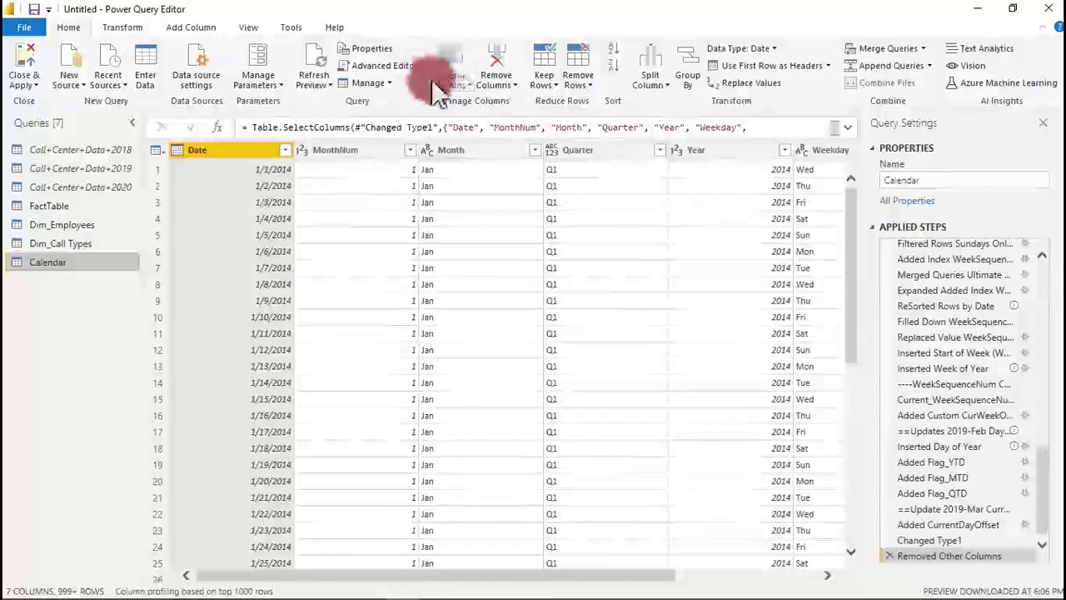
{"action": "left_click", "coordinate": [452, 84]}
{"action": "left_click", "coordinate": [490, 102]}
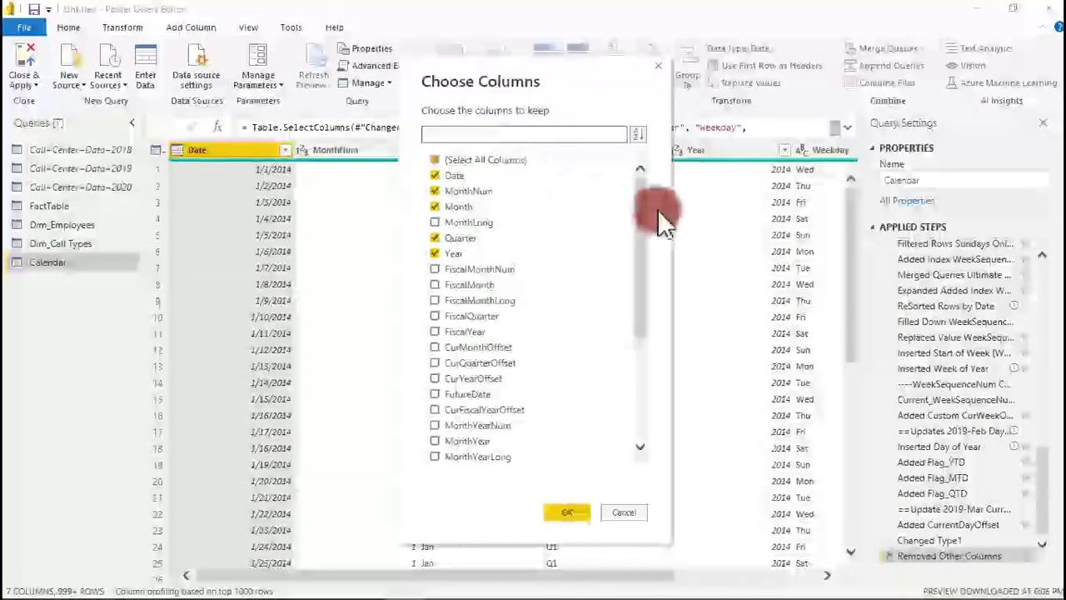
{"action": "left_click_drag", "start_coordinate": [658, 215], "coordinate": [654, 372]}
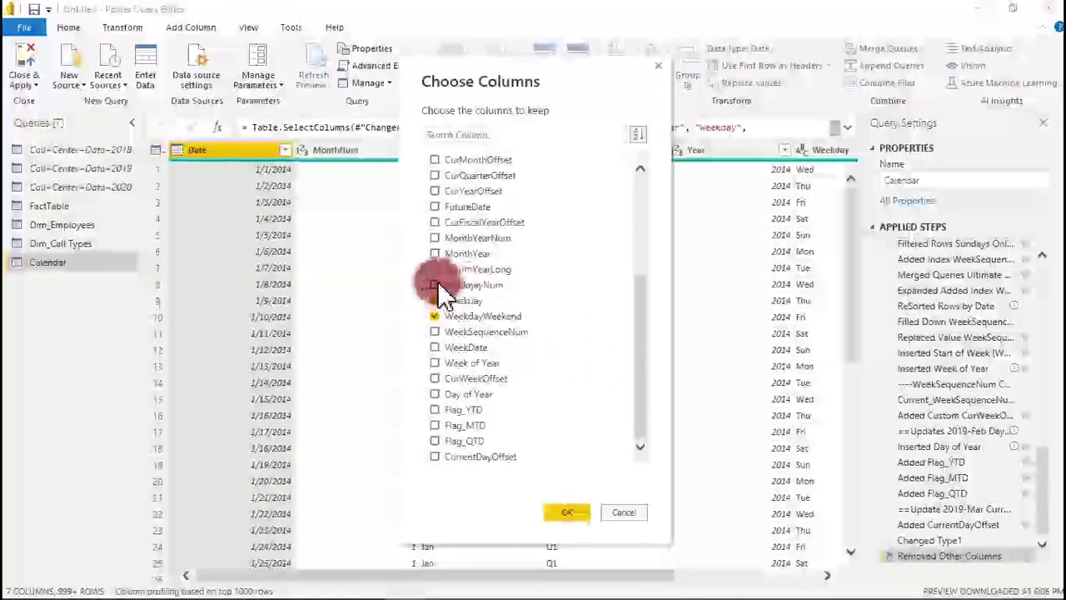
{"action": "left_click", "coordinate": [440, 285]}
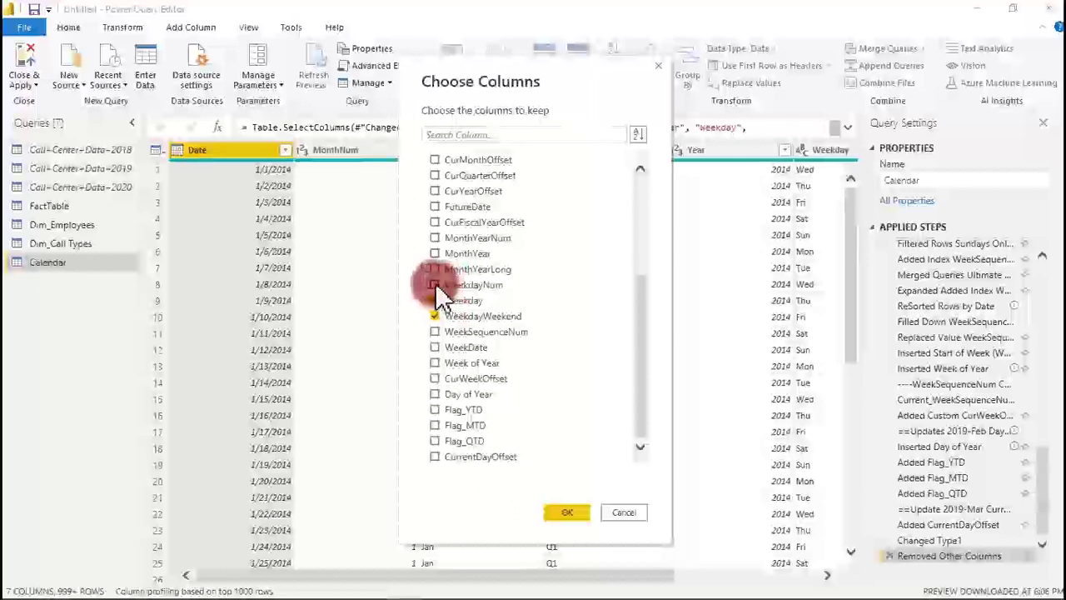
{"action": "left_click", "coordinate": [571, 514]}
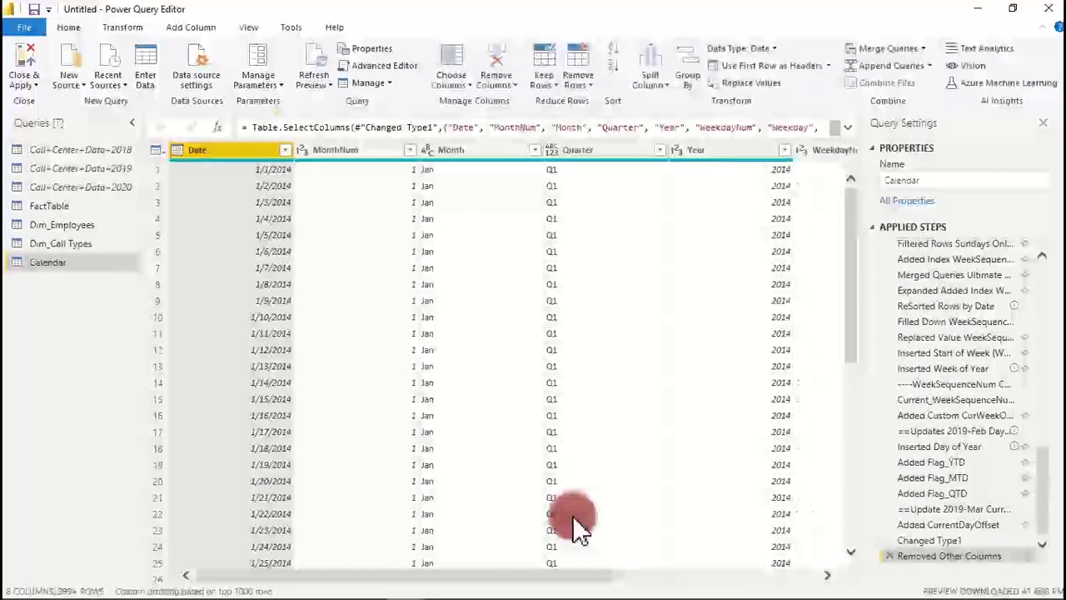
- Apply the query changes and sort the Calendar table's Weekday column by WeekdayNum
{"action": "left_click", "coordinate": [35, 67]}
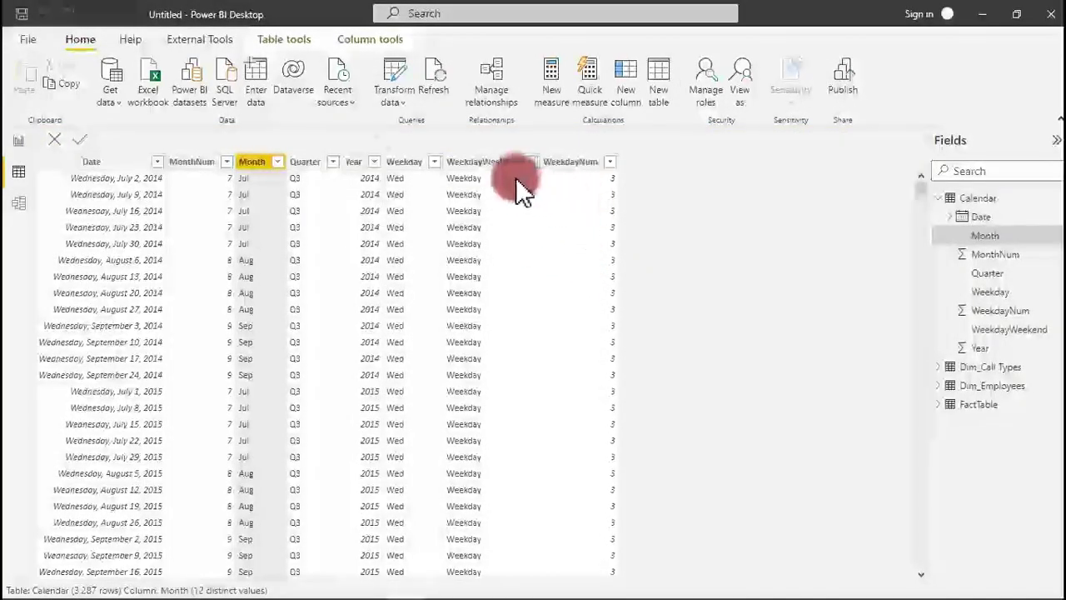
{"action": "left_click", "coordinate": [400, 167]}
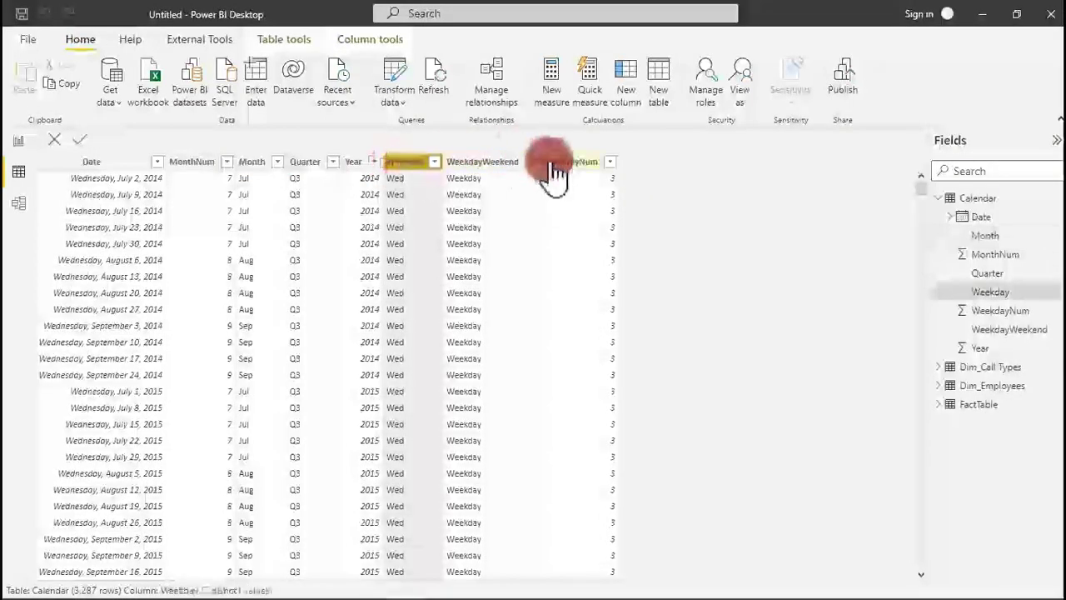
{"action": "left_click", "coordinate": [367, 42]}
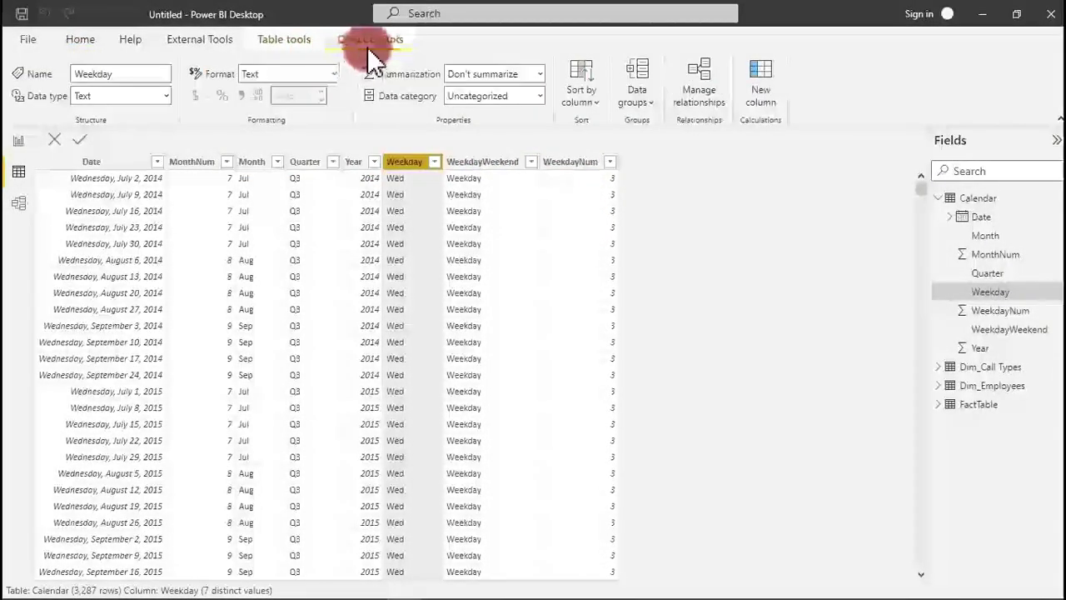
{"action": "left_click", "coordinate": [585, 99]}
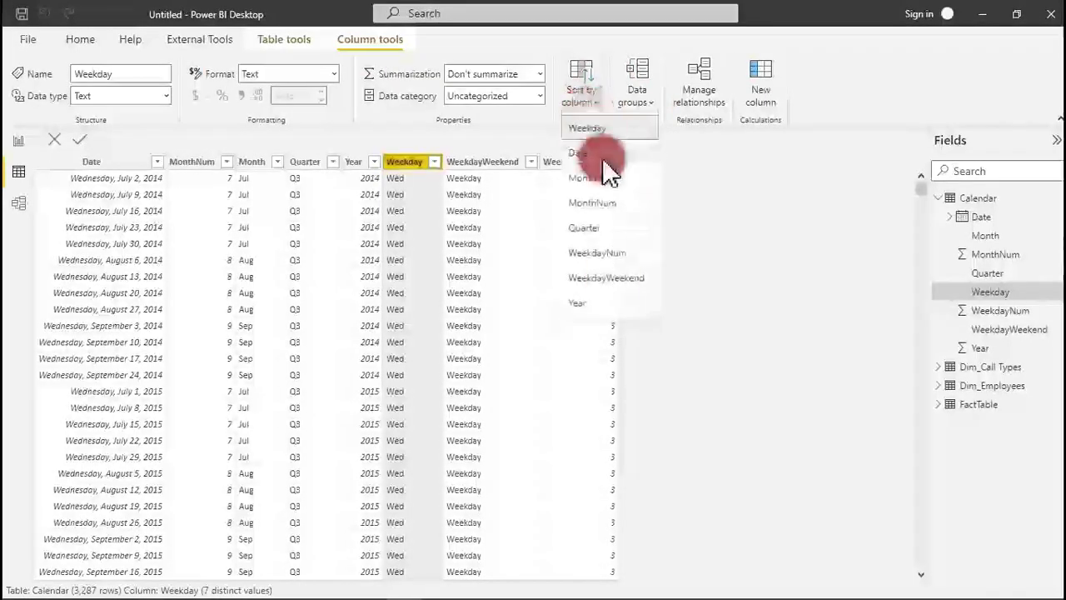
{"action": "left_click", "coordinate": [608, 253]}
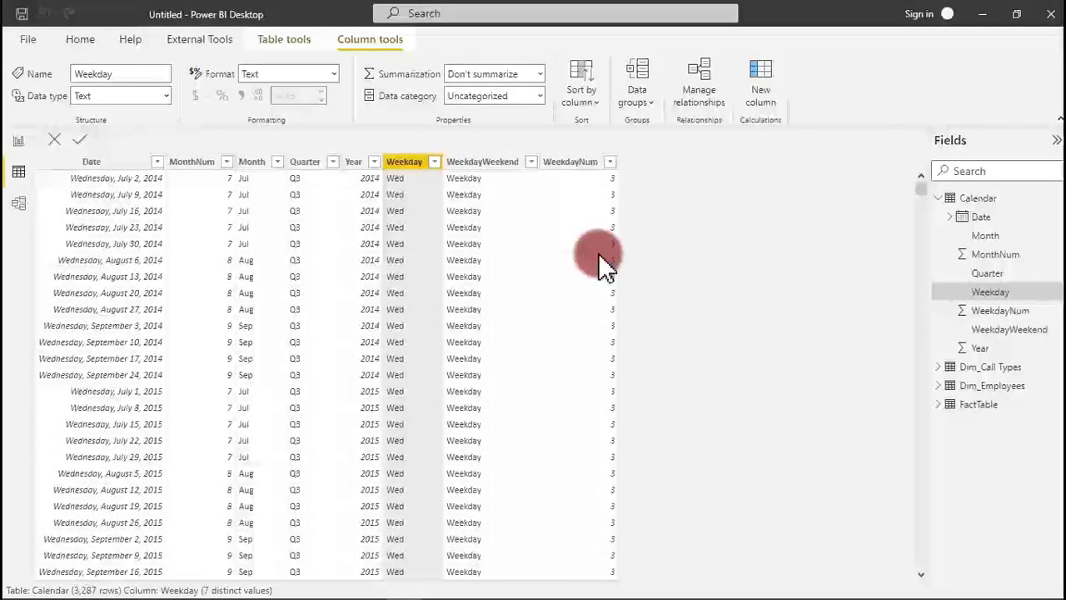
- Mark the Calendar table as a date table, using Date as the date column
{"action": "left_click", "coordinate": [281, 41]}
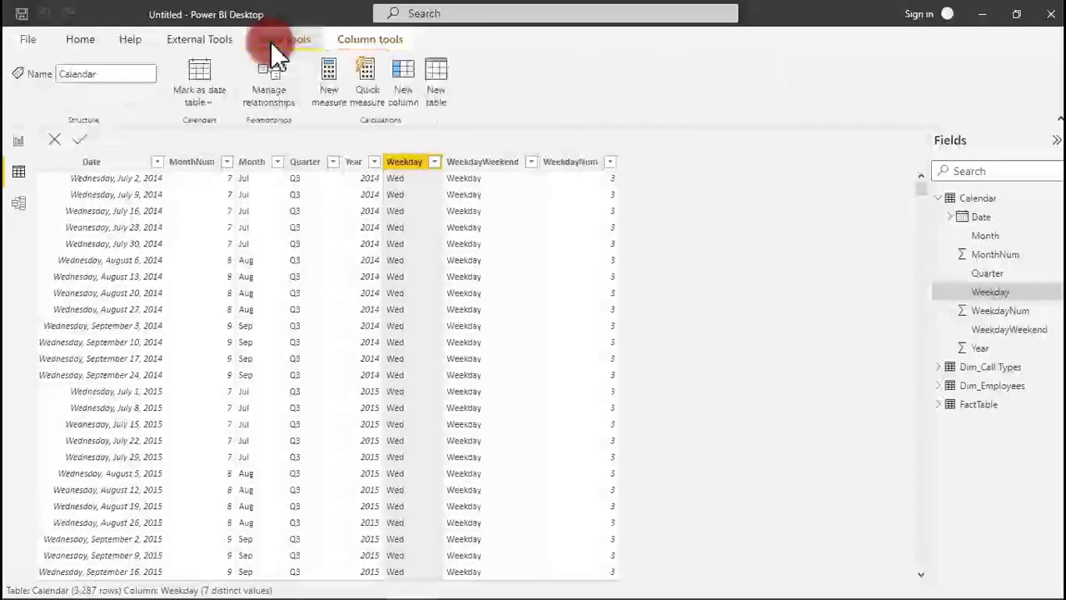
{"action": "left_click", "coordinate": [208, 100]}
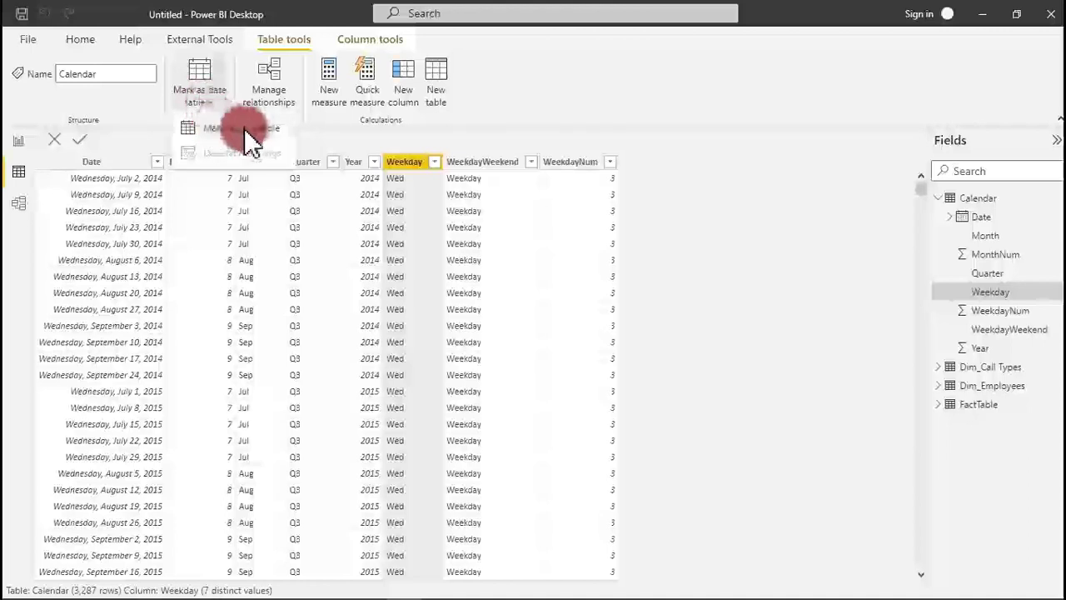
{"action": "left_click", "coordinate": [232, 132]}
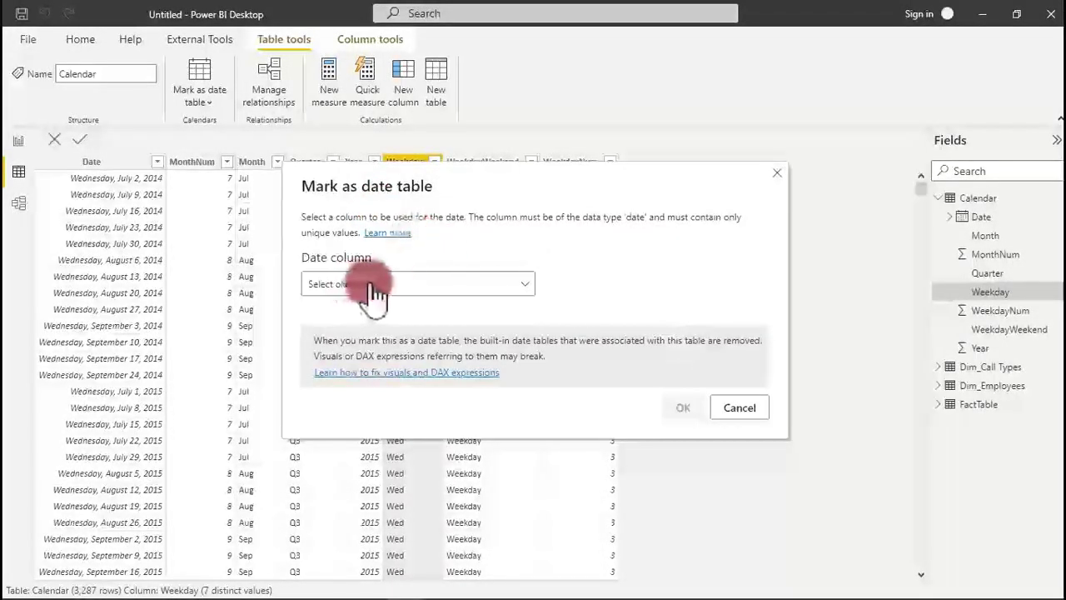
{"action": "left_click", "coordinate": [389, 285]}
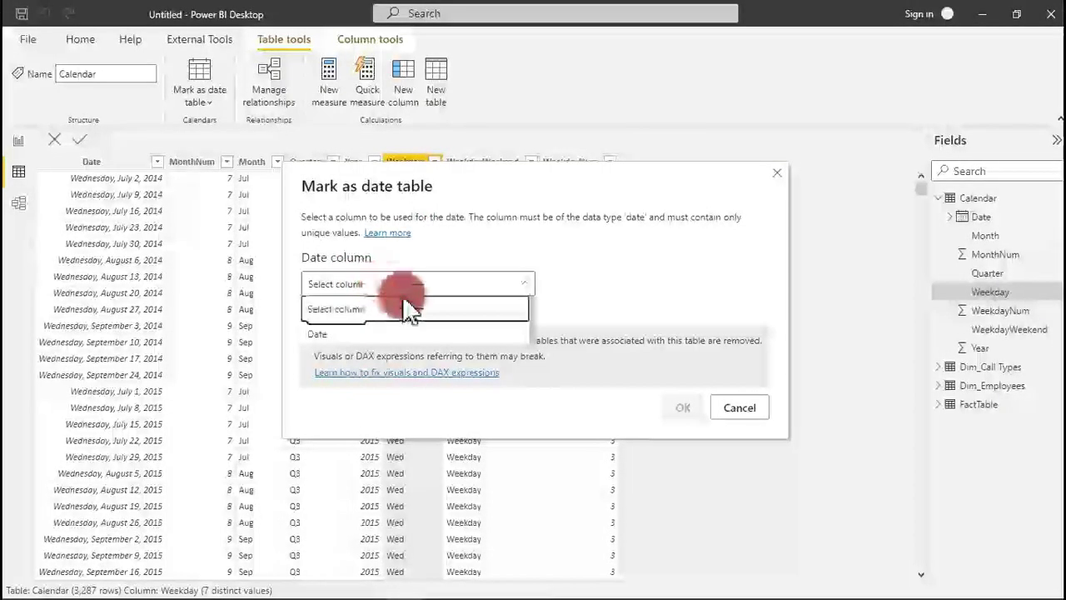
{"action": "left_click", "coordinate": [342, 337]}
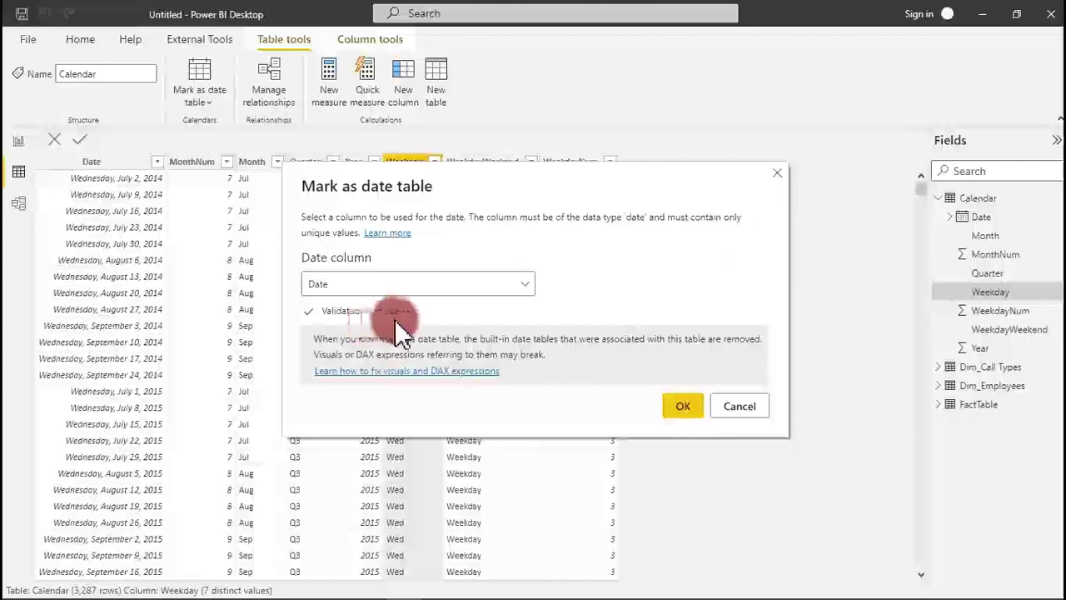
{"action": "left_click", "coordinate": [687, 408]}
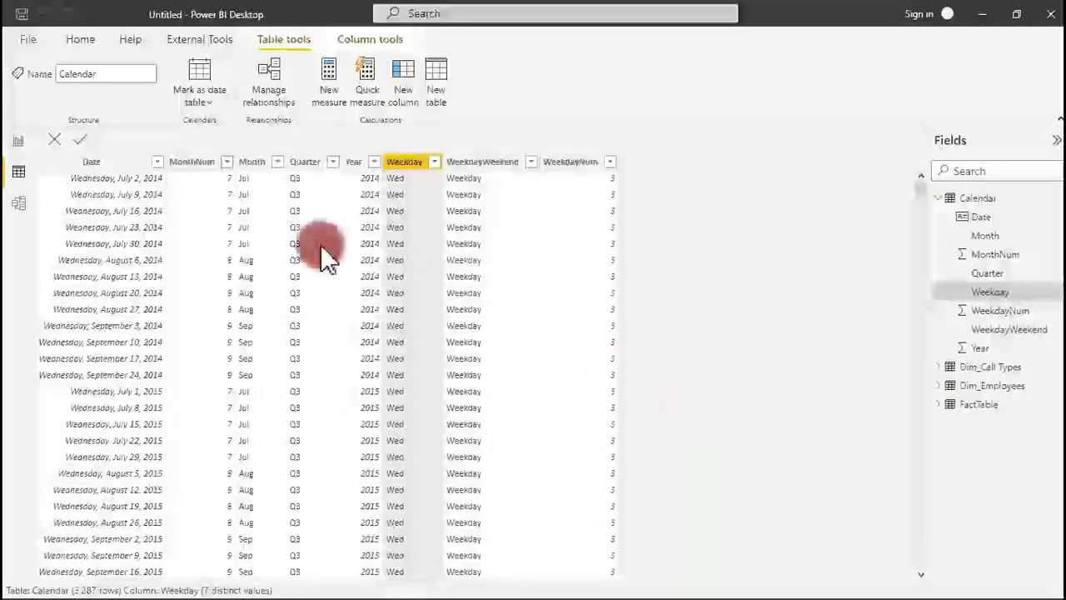
- Show the model diagram with the Properties and Fields panes collapsed, and select the FactTable card
{"action": "left_click", "coordinate": [18, 204]}
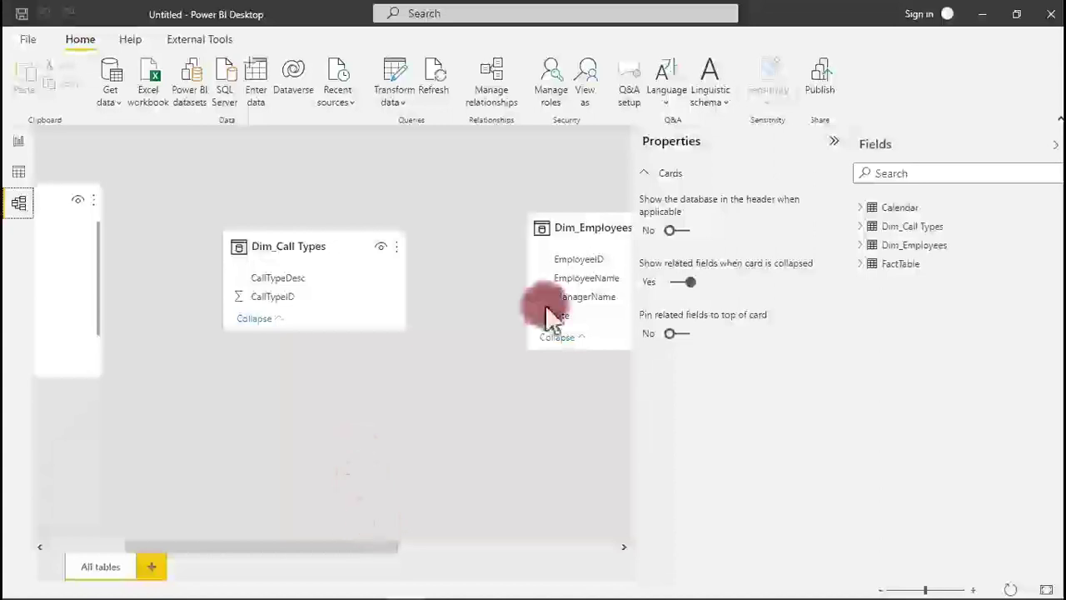
{"action": "left_click", "coordinate": [833, 142]}
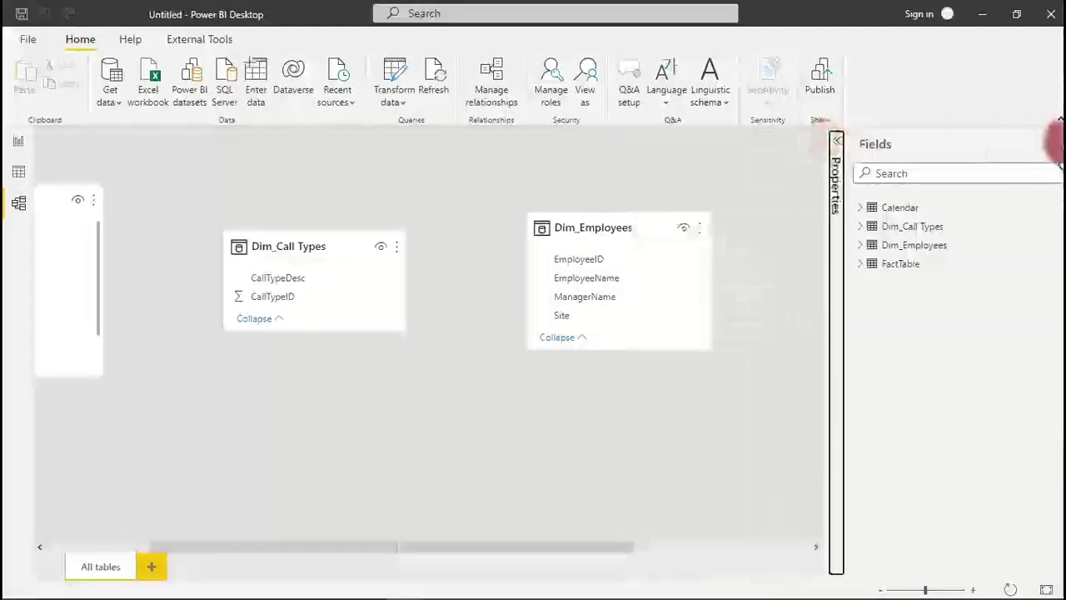
{"action": "left_click", "coordinate": [1054, 143]}
{"action": "left_click", "coordinate": [991, 204]}
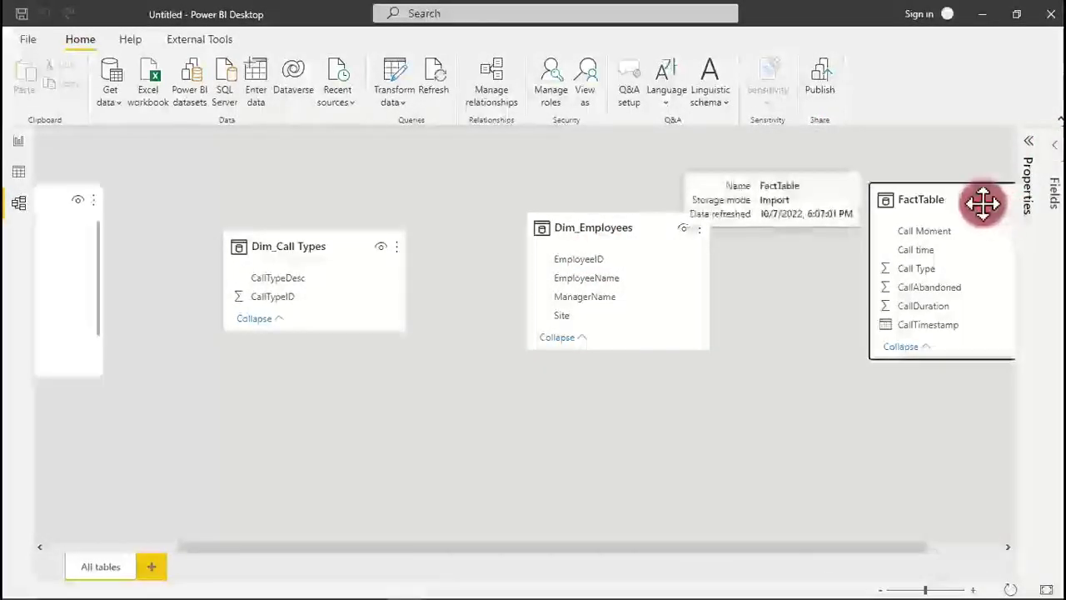
- Arrange the diagram with Calendar, Dim_Call Types and Dim_Employees side by side in an upper row and FactTable below Dim_Call Types
{"action": "left_click_drag", "start_coordinate": [937, 230], "coordinate": [380, 362]}
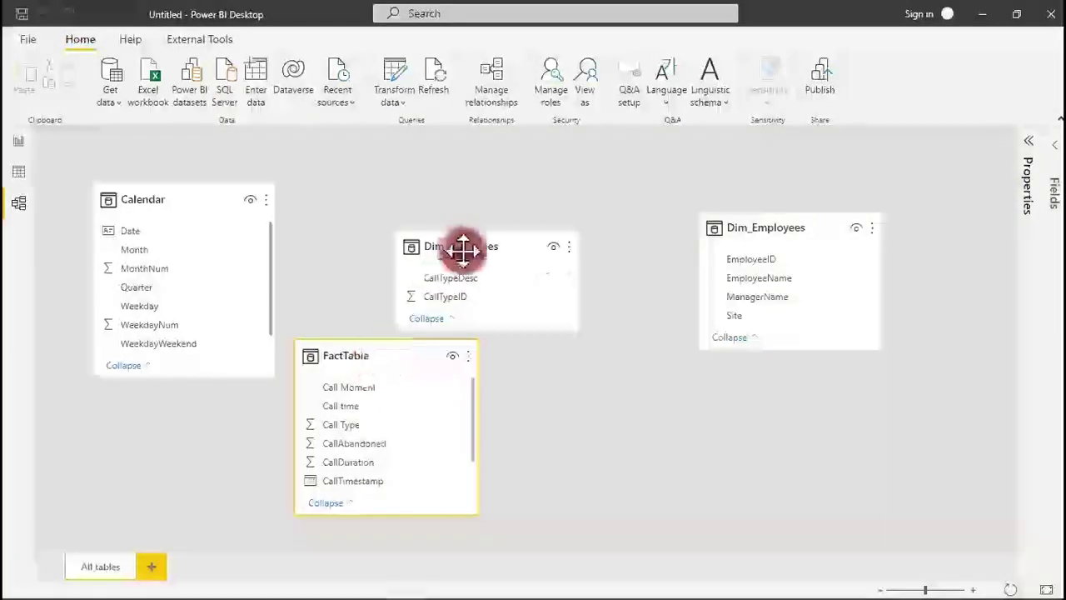
{"action": "left_click_drag", "start_coordinate": [472, 240], "coordinate": [652, 405]}
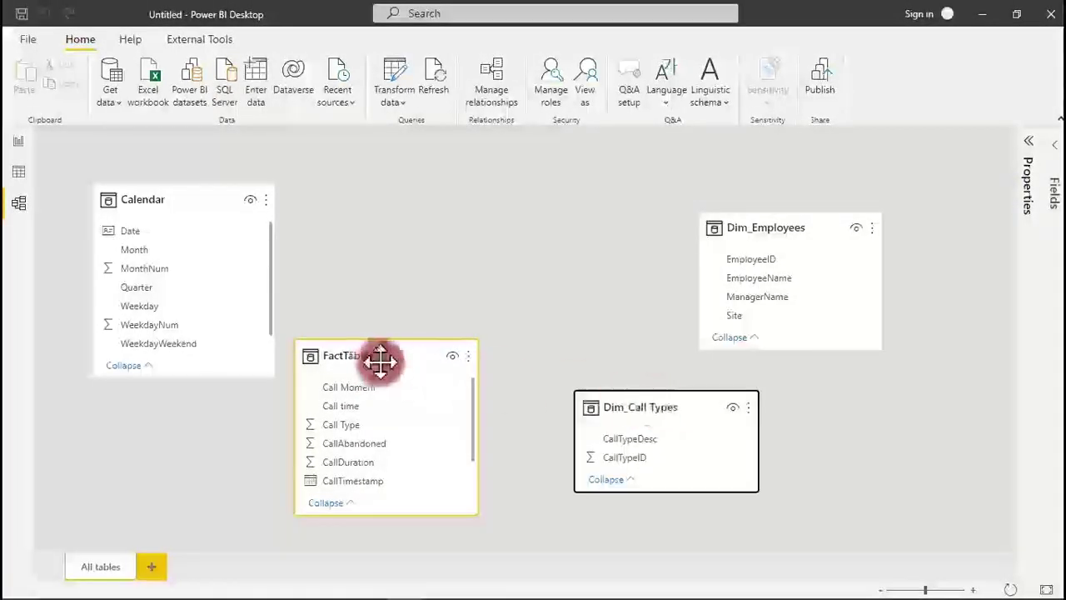
{"action": "left_click_drag", "start_coordinate": [376, 362], "coordinate": [436, 209]}
{"action": "left_click_drag", "start_coordinate": [792, 228], "coordinate": [692, 188]}
{"action": "left_click", "coordinate": [705, 404]}
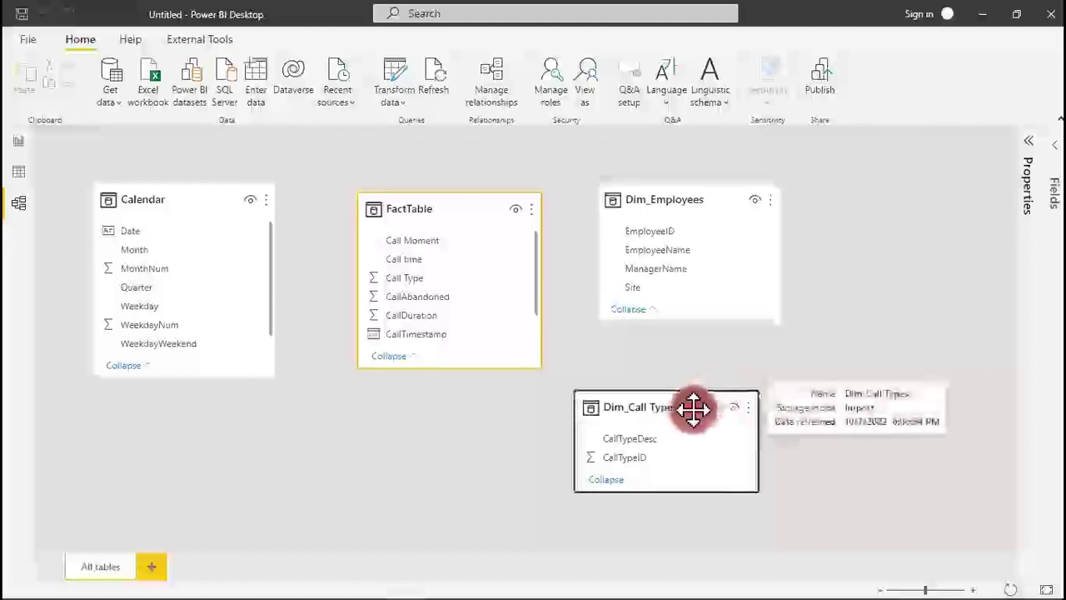
{"action": "left_click_drag", "start_coordinate": [693, 409], "coordinate": [700, 329]}
{"action": "left_click_drag", "start_coordinate": [471, 200], "coordinate": [553, 350]}
{"action": "left_click_drag", "start_coordinate": [713, 327], "coordinate": [737, 354]}
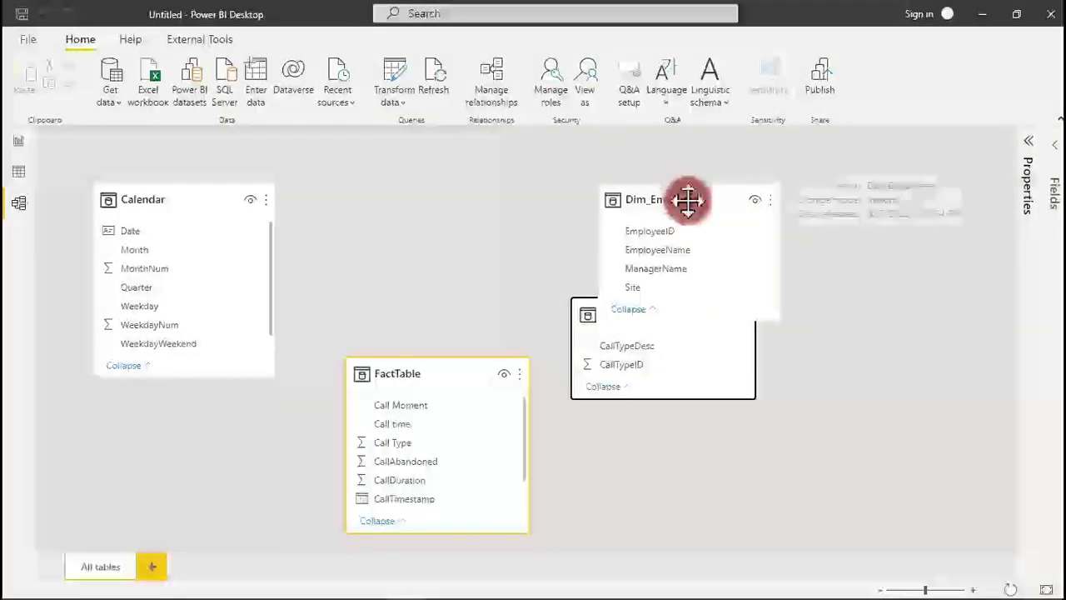
{"action": "left_click_drag", "start_coordinate": [687, 200], "coordinate": [805, 209]}
{"action": "left_click_drag", "start_coordinate": [607, 333], "coordinate": [409, 186]}
{"action": "left_click_drag", "start_coordinate": [754, 200], "coordinate": [629, 181]}
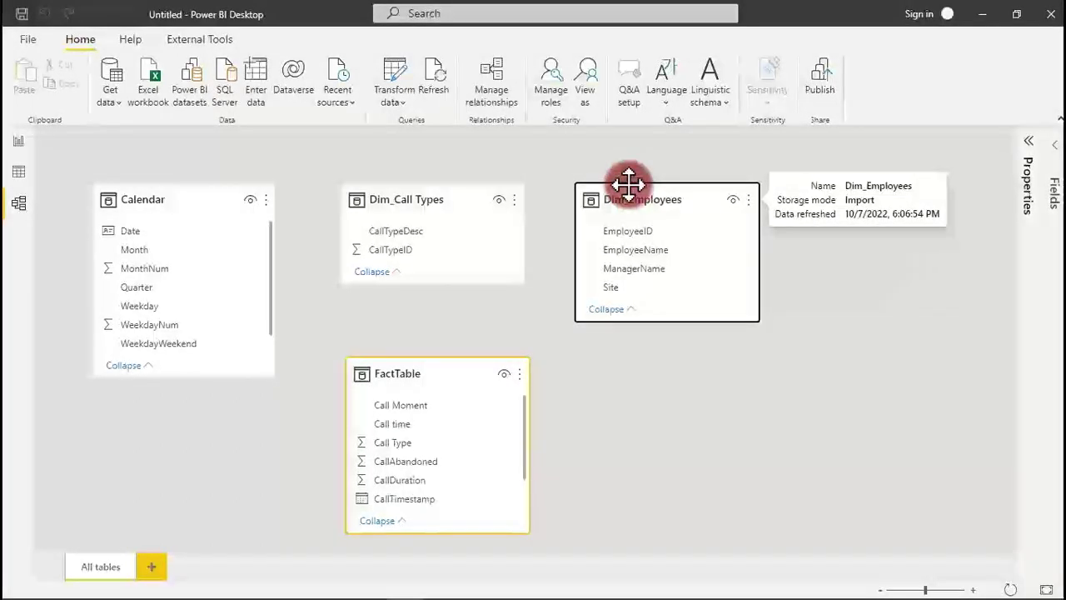
- Examine the key columns in the table data: FactTable's EmployeeID and Call Type against Dim_Employees and Dim_Call Types
{"action": "left_click", "coordinate": [18, 173]}
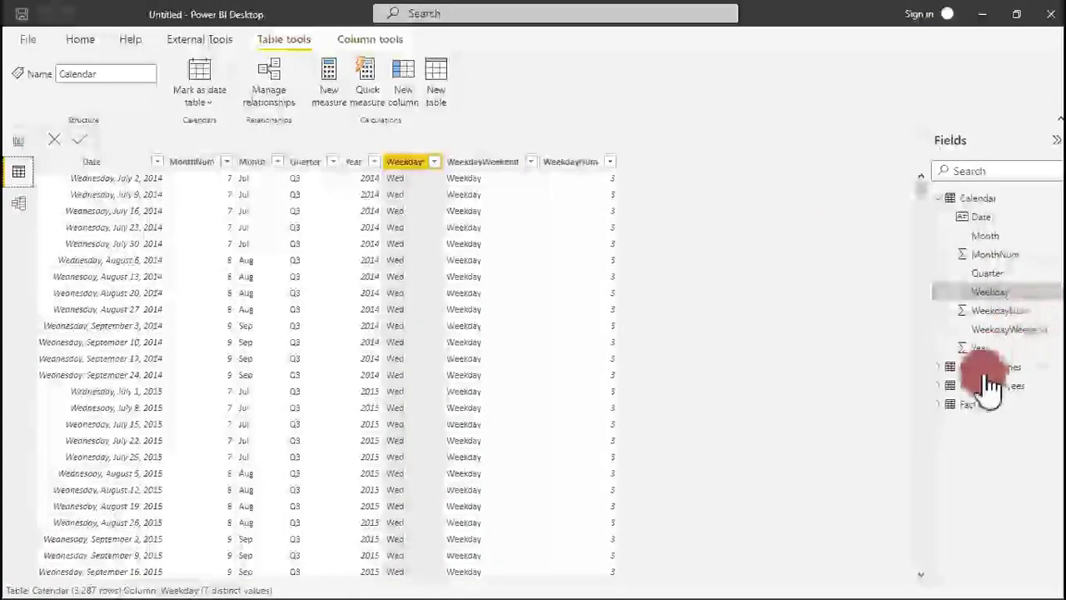
{"action": "left_click", "coordinate": [942, 200]}
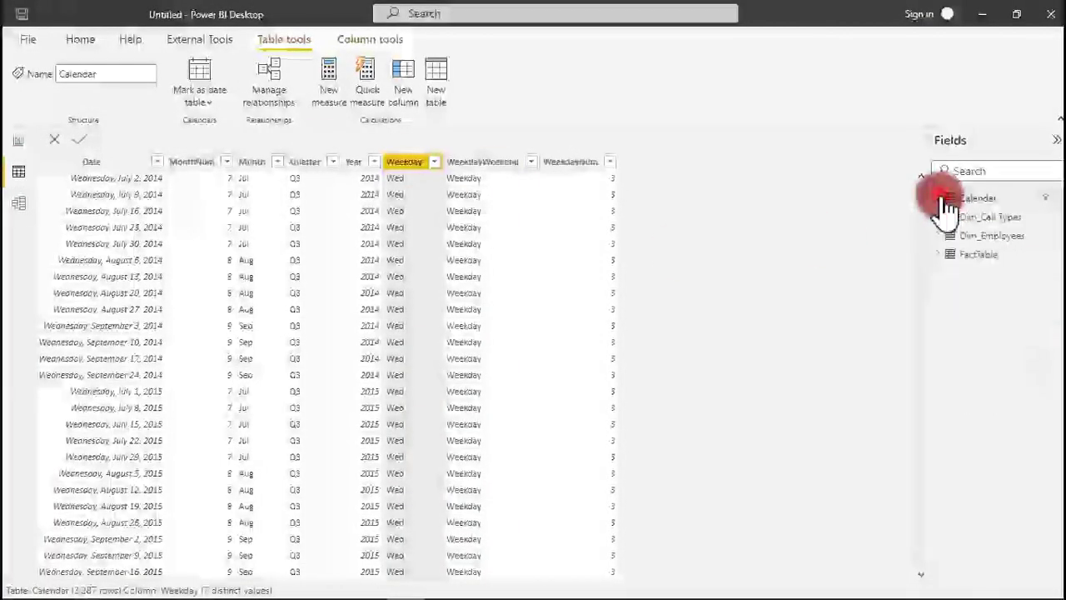
{"action": "left_click", "coordinate": [976, 255]}
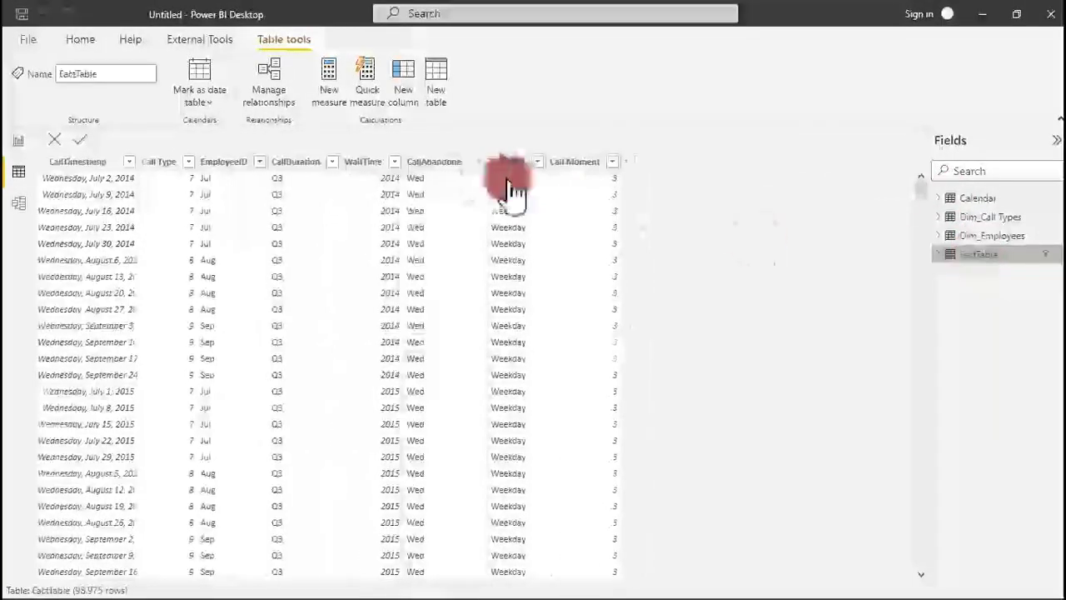
{"action": "left_click", "coordinate": [225, 167]}
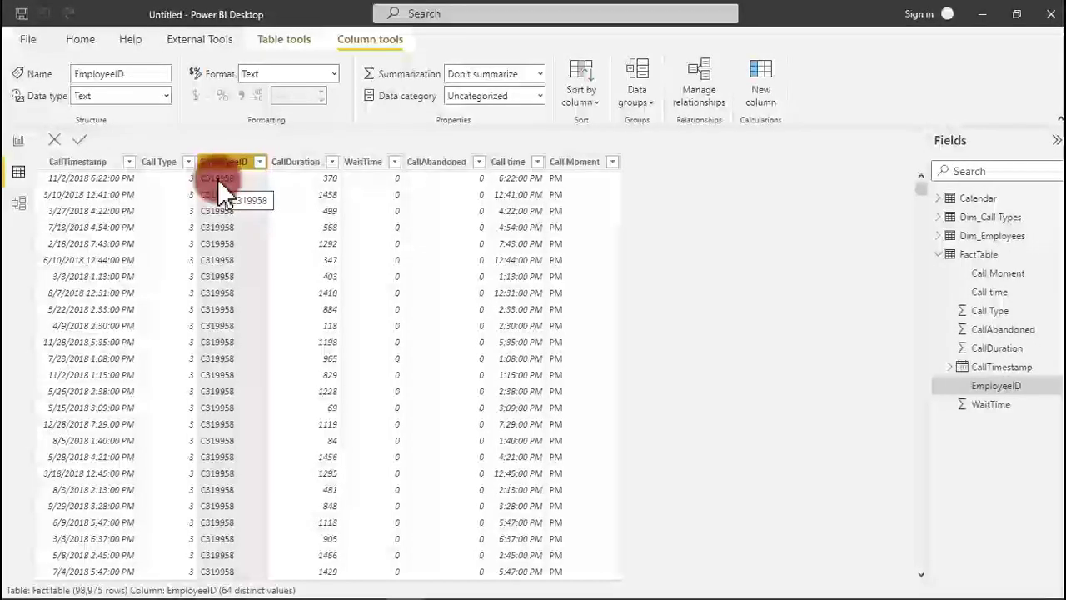
{"action": "left_click", "coordinate": [1008, 236]}
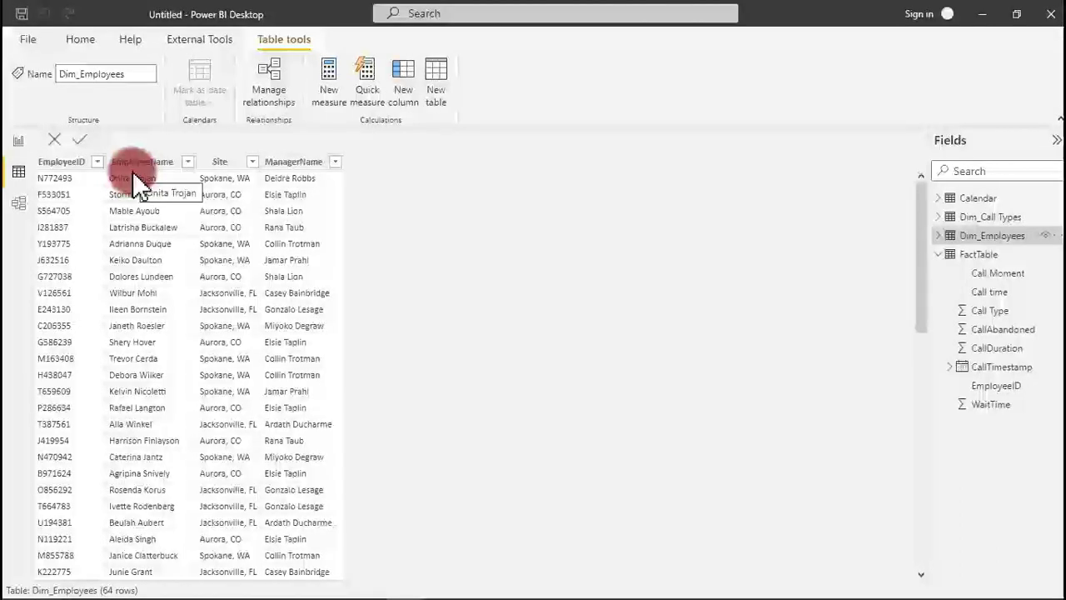
{"action": "left_click", "coordinate": [991, 216]}
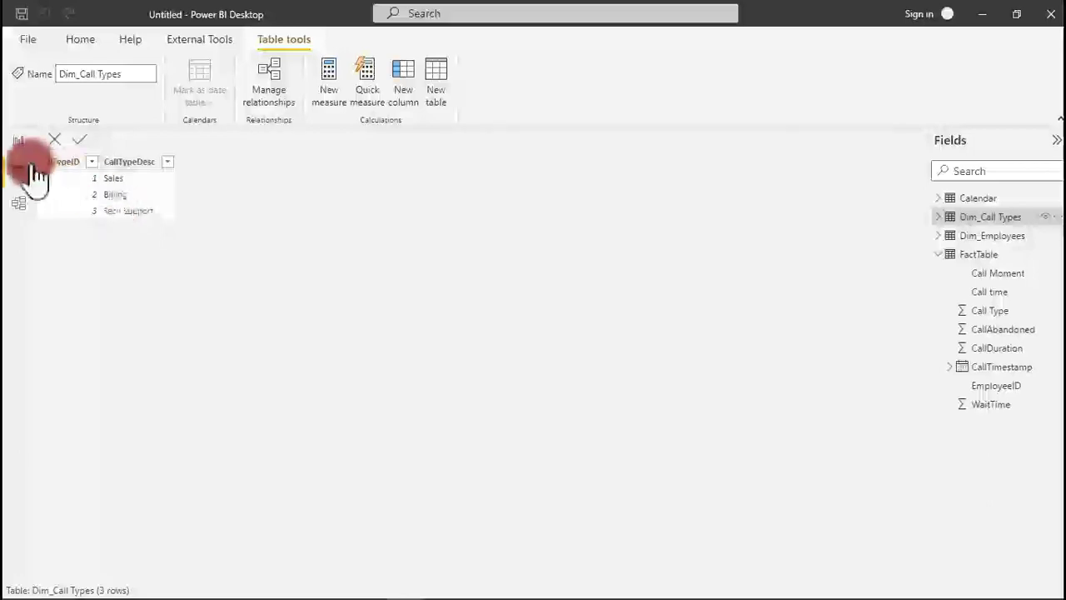
{"action": "left_click", "coordinate": [996, 274]}
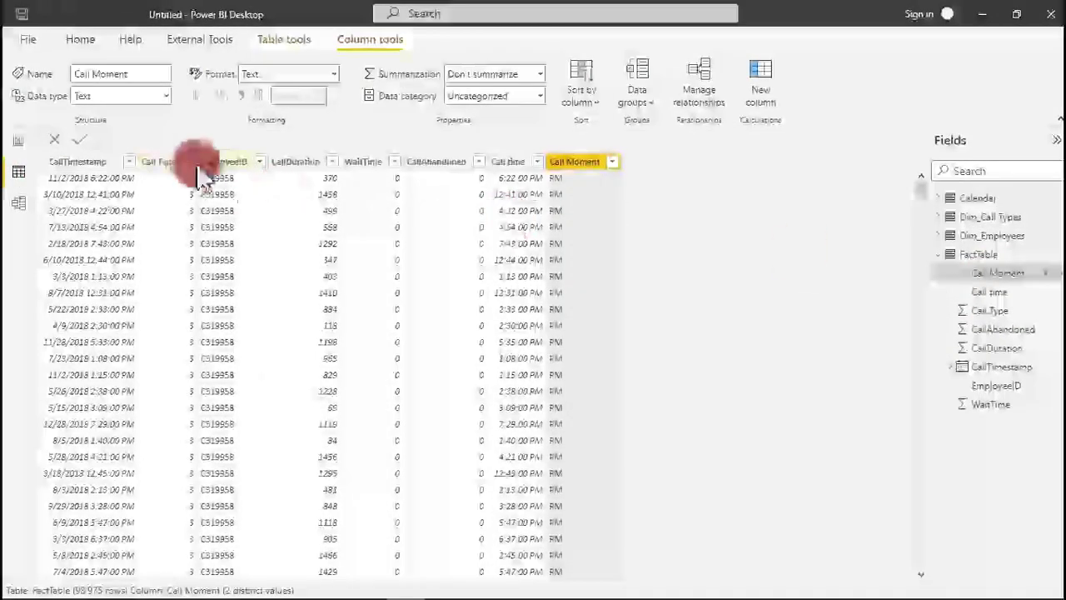
{"action": "left_click", "coordinate": [175, 170]}
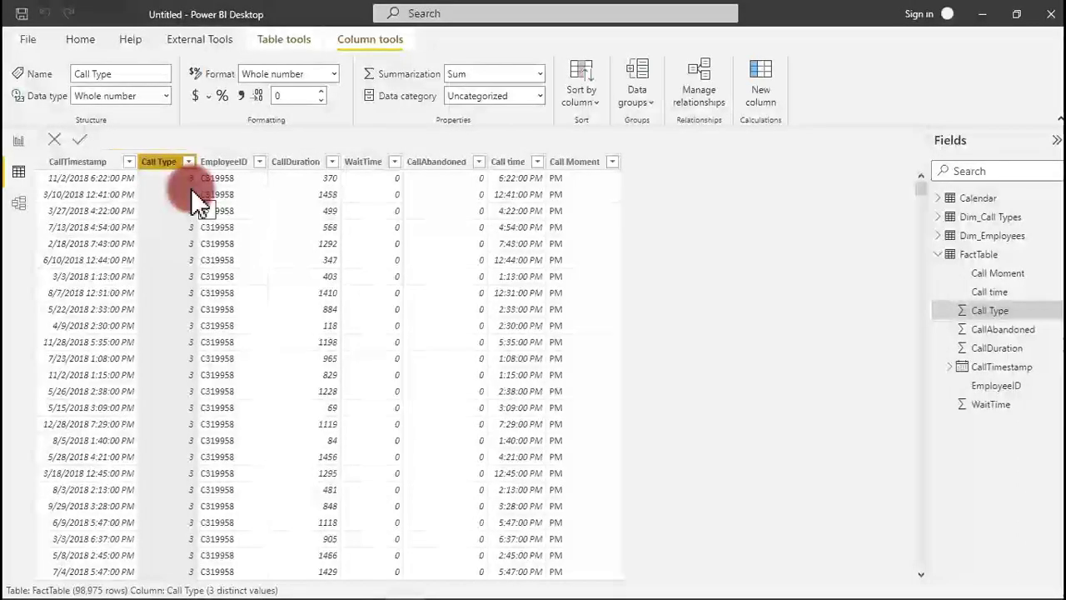
- Enlarge the FactTable card in the model diagram and relate Dim_Employees' EmployeeID to FactTable's EmployeeID
{"action": "left_click", "coordinate": [18, 202]}
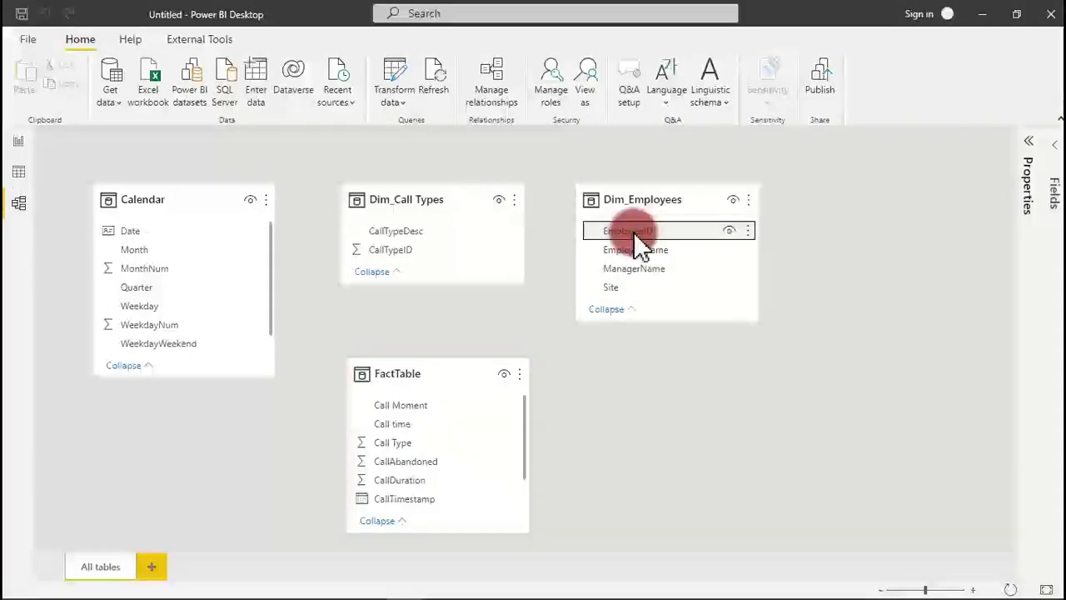
{"action": "mouse_move", "coordinate": [633, 232]}
{"action": "left_mouse_down"}
{"action": "mouse_move", "coordinate": [519, 326]}
{"action": "mouse_move", "coordinate": [542, 459]}
{"action": "mouse_move", "coordinate": [482, 446]}
{"action": "mouse_move", "coordinate": [488, 423]}
{"action": "mouse_move", "coordinate": [418, 498]}
{"action": "mouse_move", "coordinate": [612, 322]}
{"action": "mouse_move", "coordinate": [662, 233]}
{"action": "mouse_move", "coordinate": [647, 235]}
{"action": "left_mouse_up"}
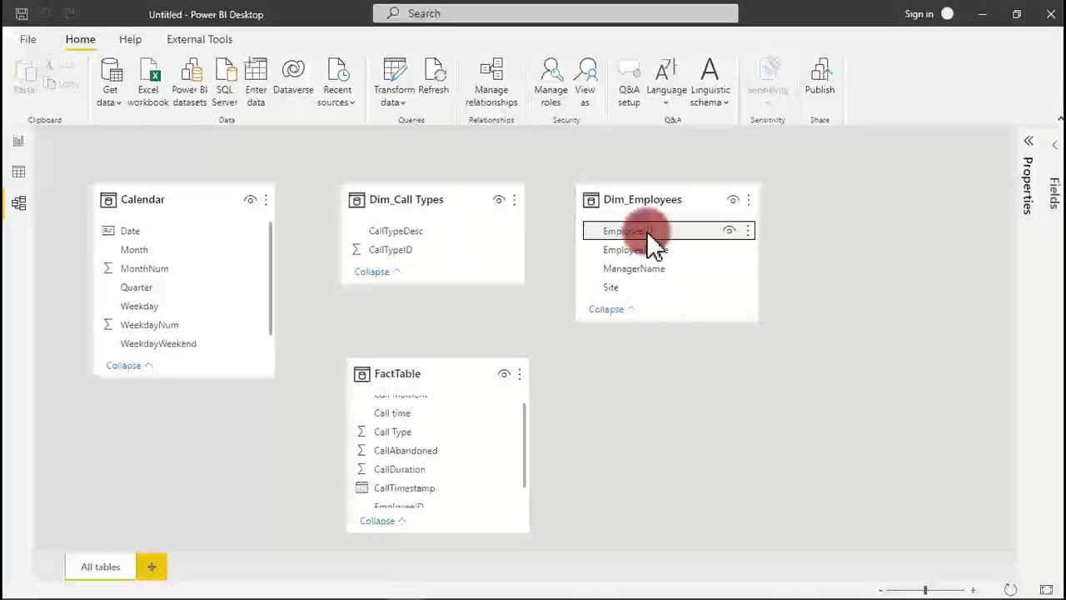
{"action": "left_click", "coordinate": [410, 368]}
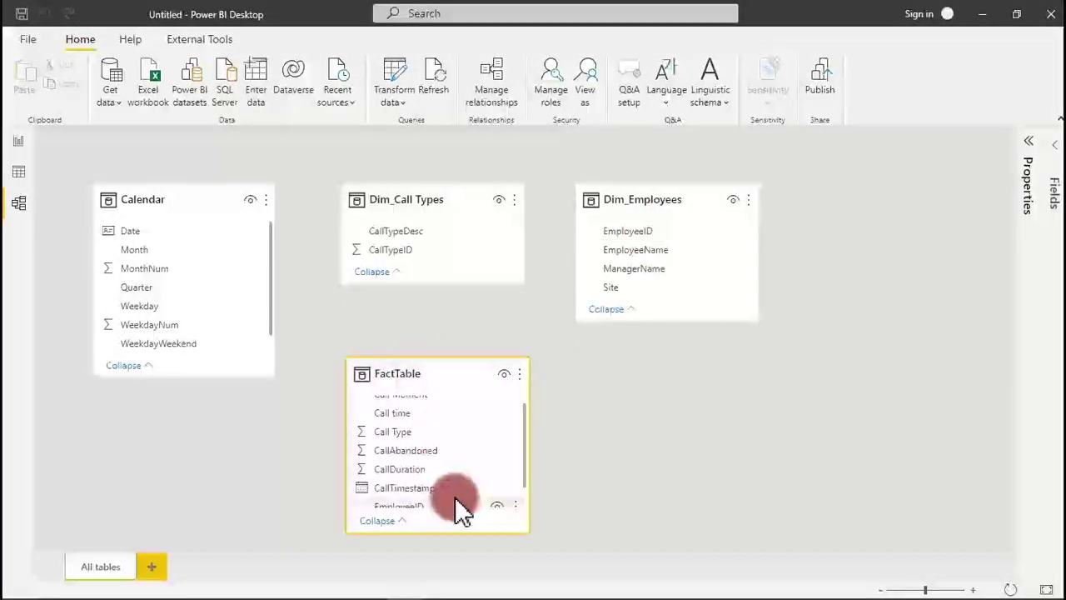
{"action": "left_click_drag", "start_coordinate": [524, 554], "coordinate": [526, 557]}
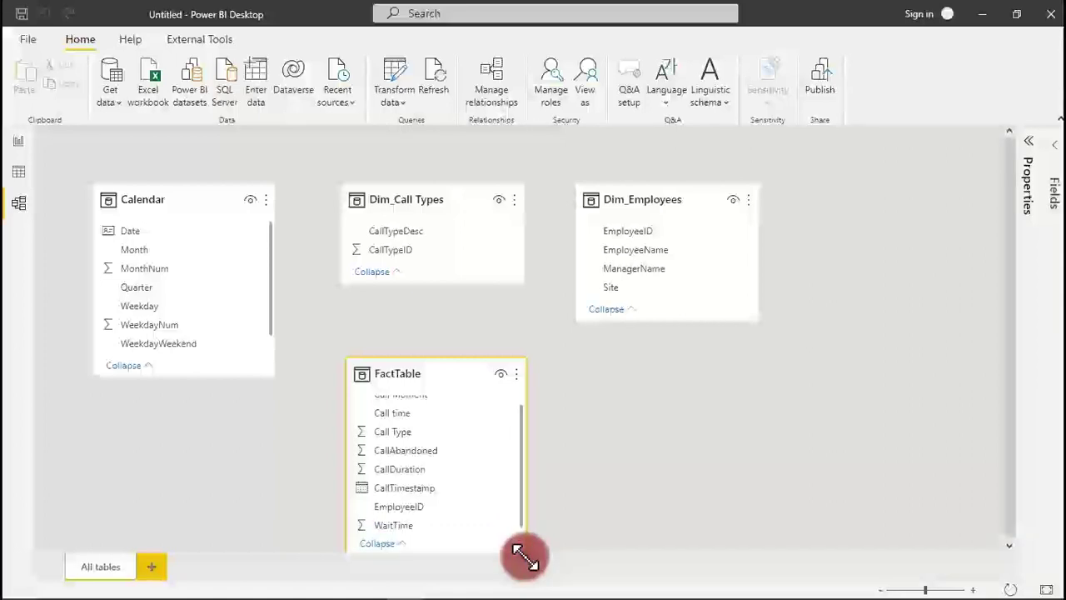
{"action": "left_click_drag", "start_coordinate": [416, 508], "coordinate": [393, 507]}
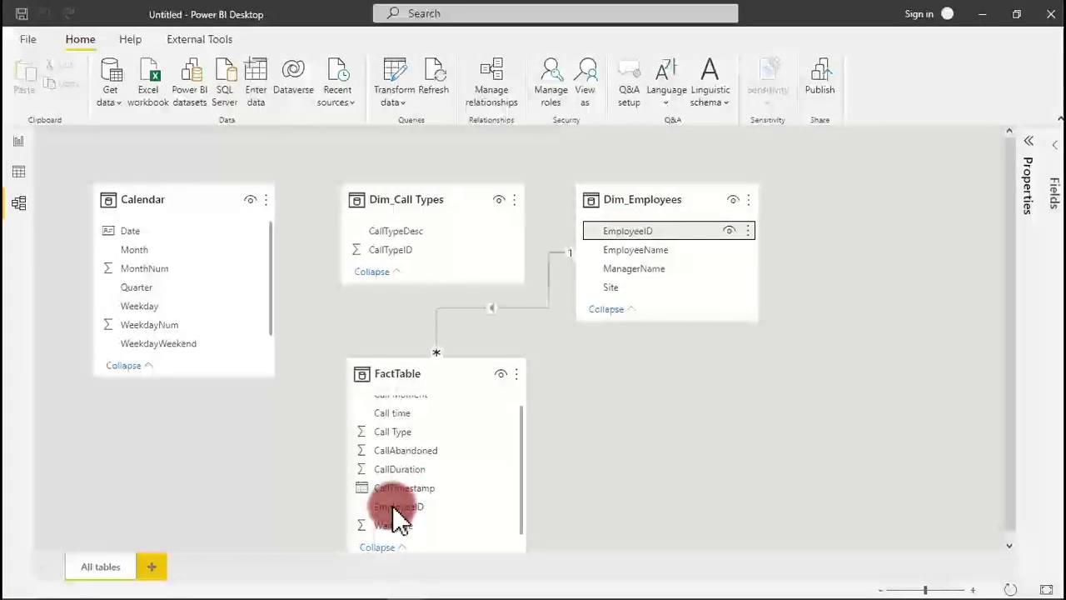
{"action": "left_click", "coordinate": [530, 309]}
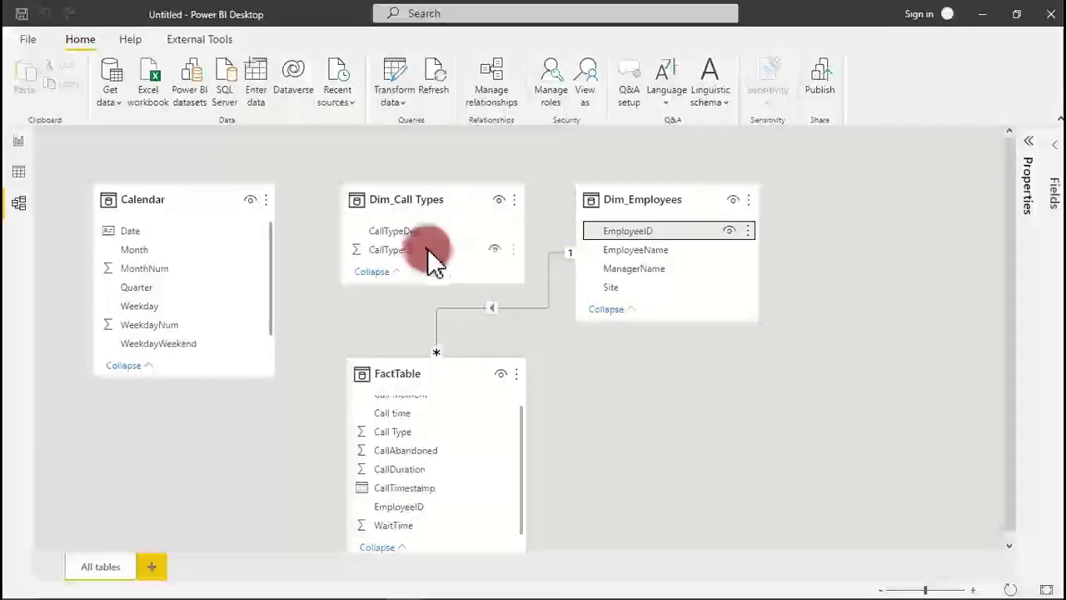
- Rename FactTable's Call Type column to Call Type ID
{"action": "left_click", "coordinate": [400, 250]}
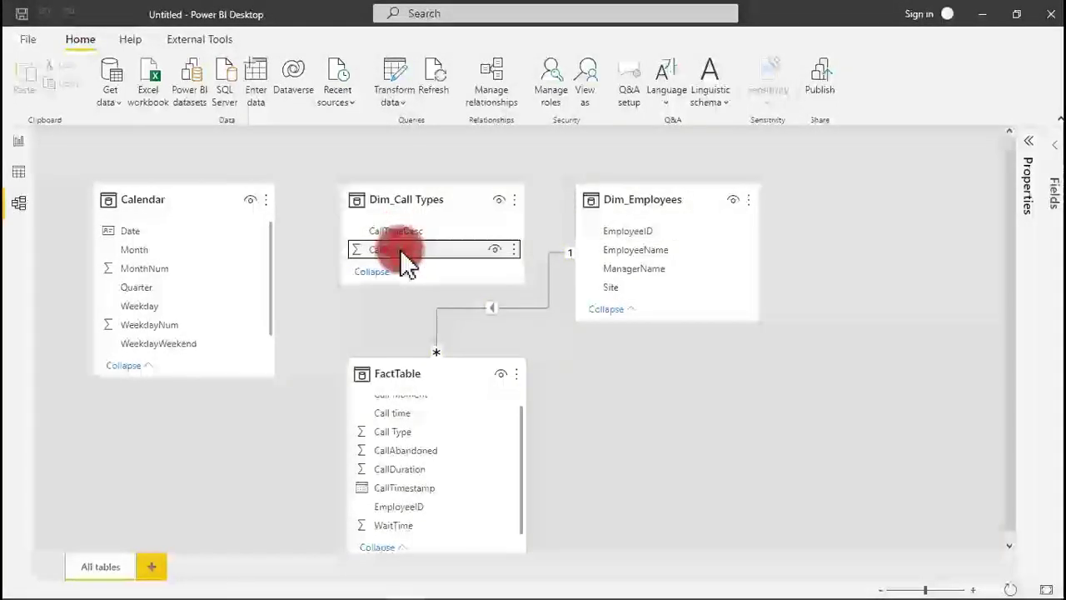
{"action": "left_click_drag", "start_coordinate": [521, 379], "coordinate": [407, 441]}
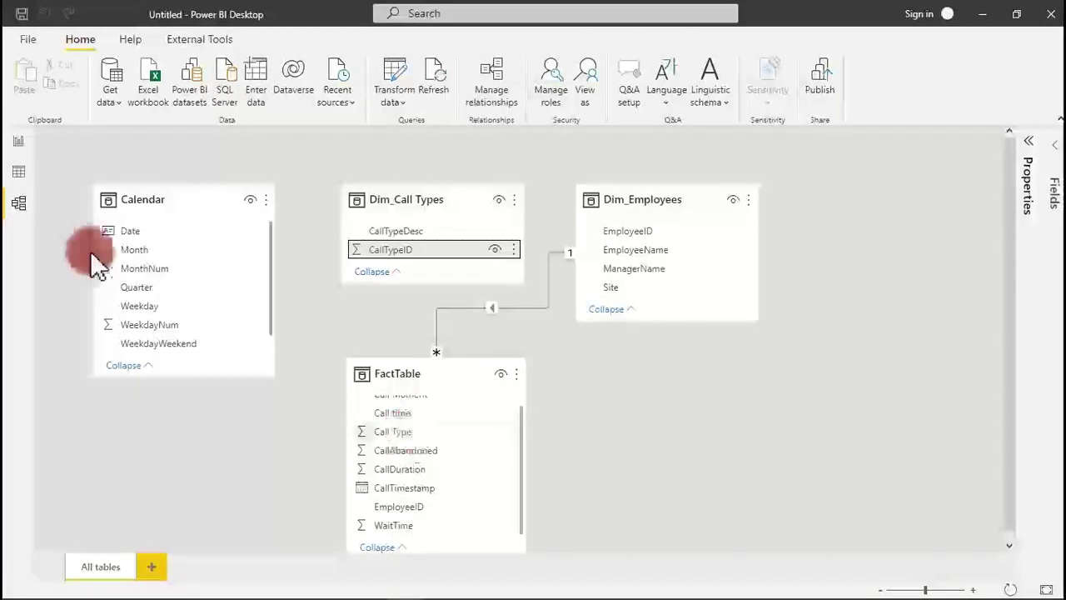
{"action": "left_click", "coordinate": [19, 173]}
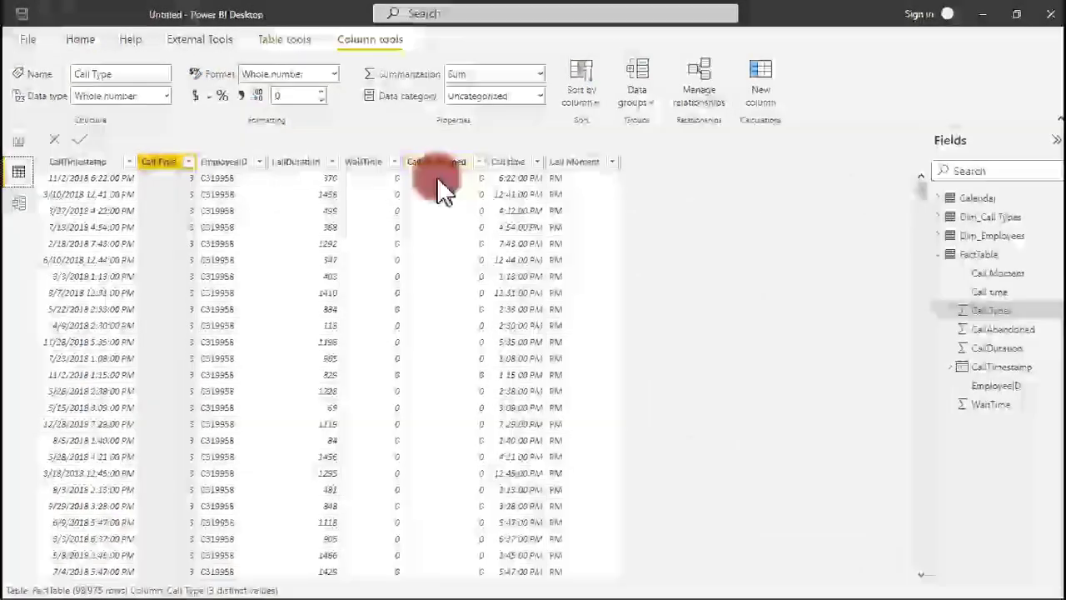
{"action": "double_click", "coordinate": [171, 162]}
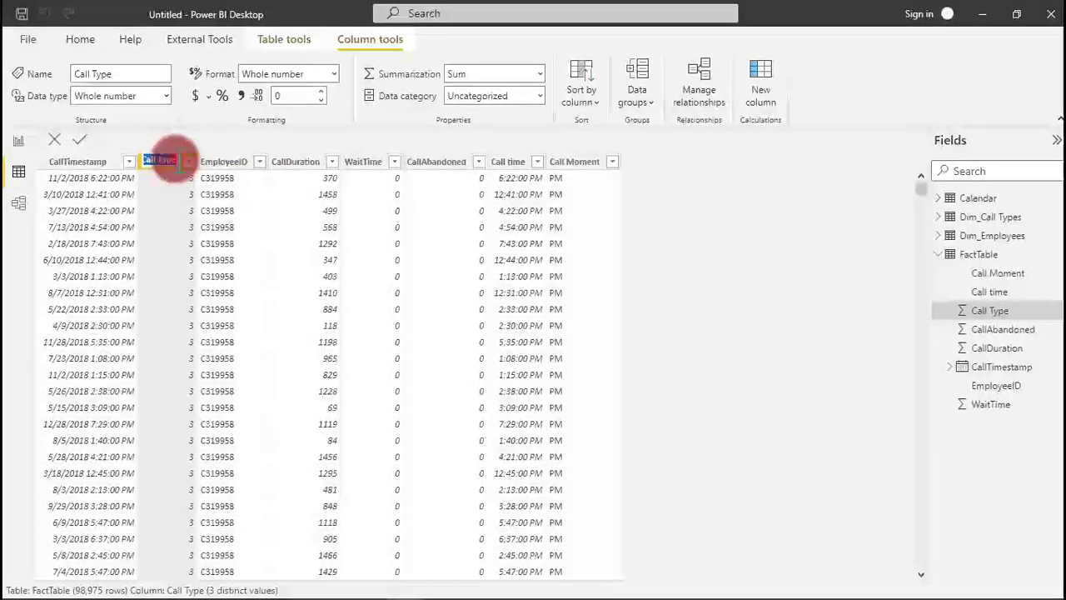
{"action": "key", "text": "End"}
{"action": "type", "text": "ID"}
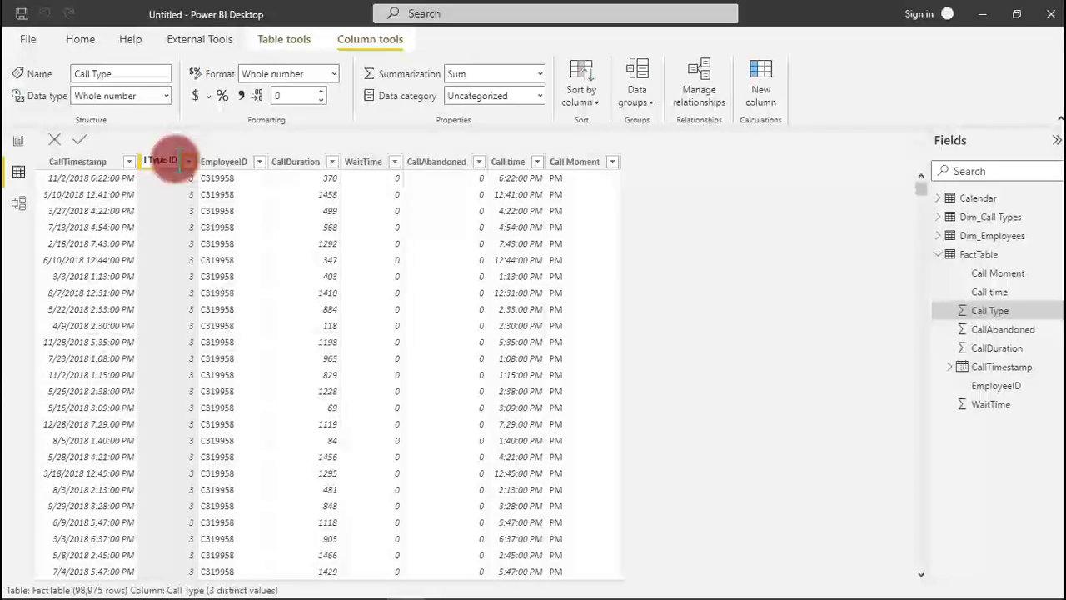
{"action": "key", "text": "Return"}
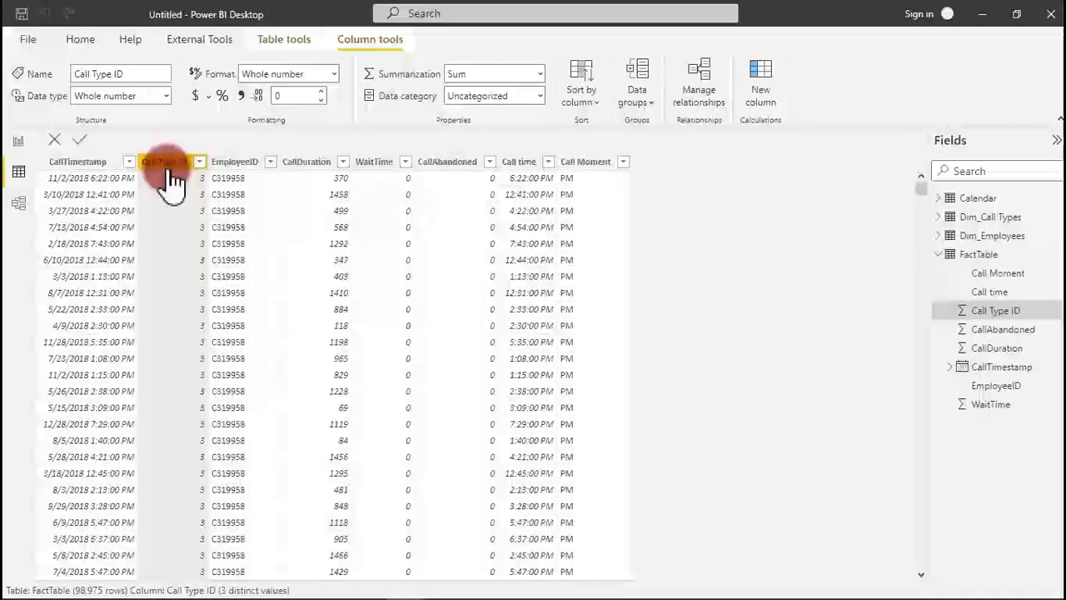
- Create a relationship between Dim_Call Types and FactTable, and edit it so that CallTypeID matches FactTable's Call Type ID
{"action": "left_click", "coordinate": [18, 202]}
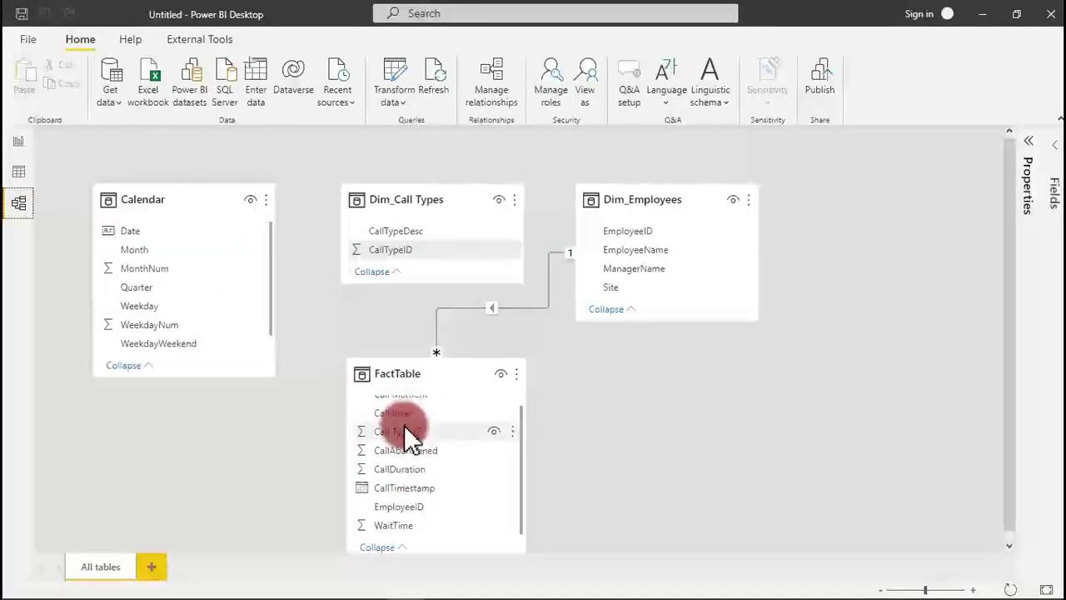
{"action": "left_click_drag", "start_coordinate": [403, 434], "coordinate": [437, 506]}
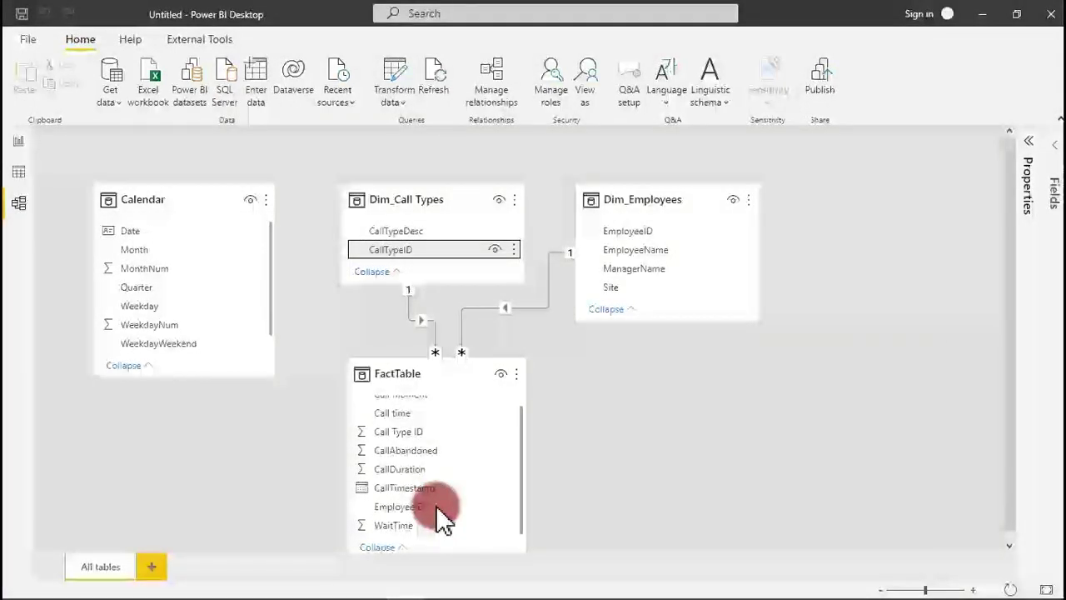
{"action": "right_click", "coordinate": [417, 320]}
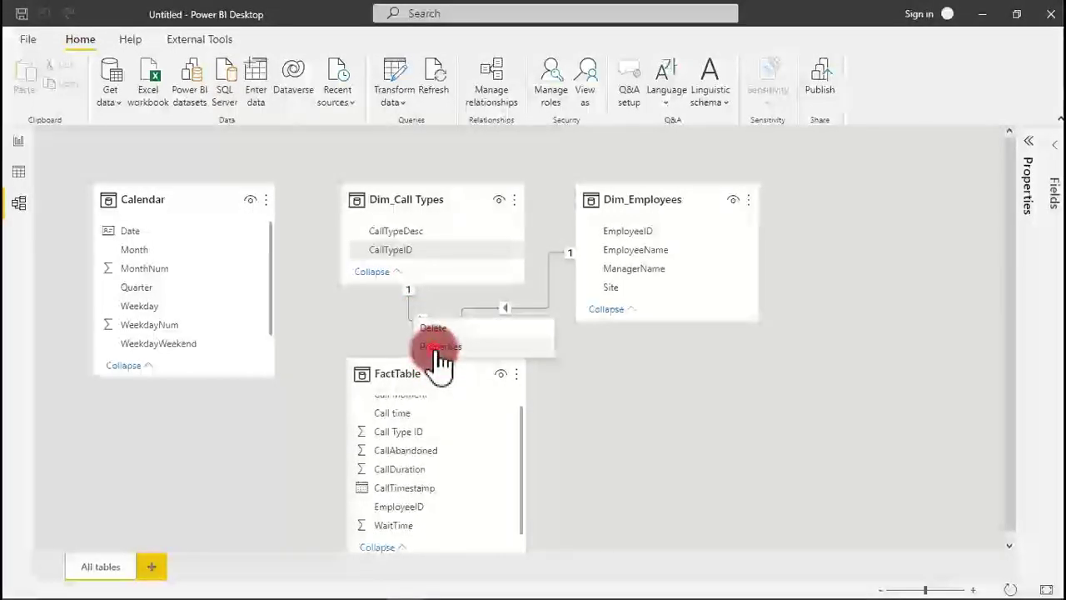
{"action": "left_click", "coordinate": [434, 349]}
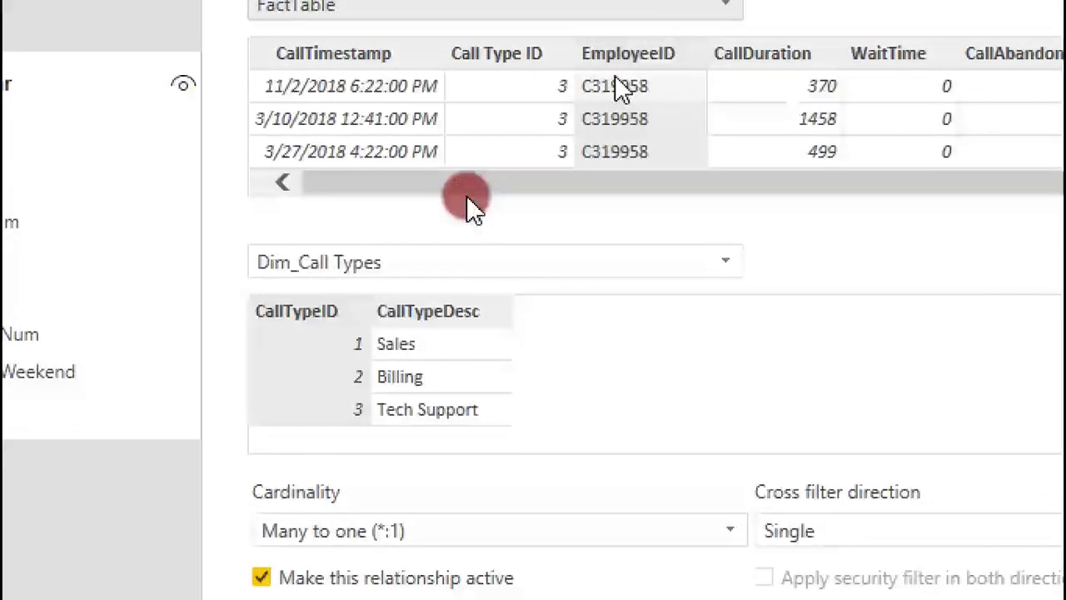
{"action": "left_click", "coordinate": [516, 71]}
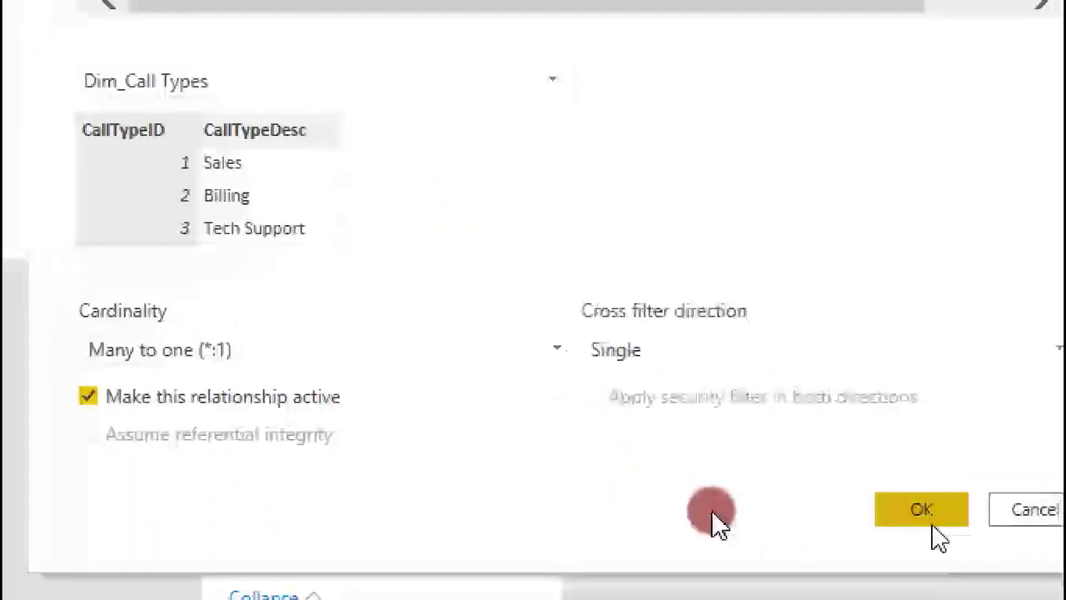
{"action": "left_click", "coordinate": [934, 526]}
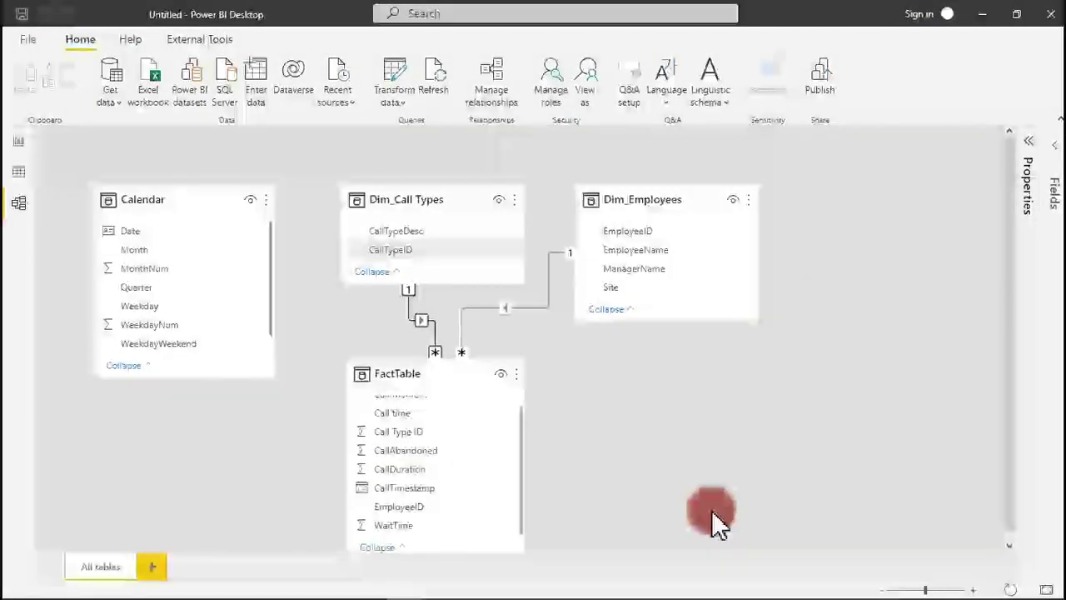
{"action": "left_click", "coordinate": [420, 326]}
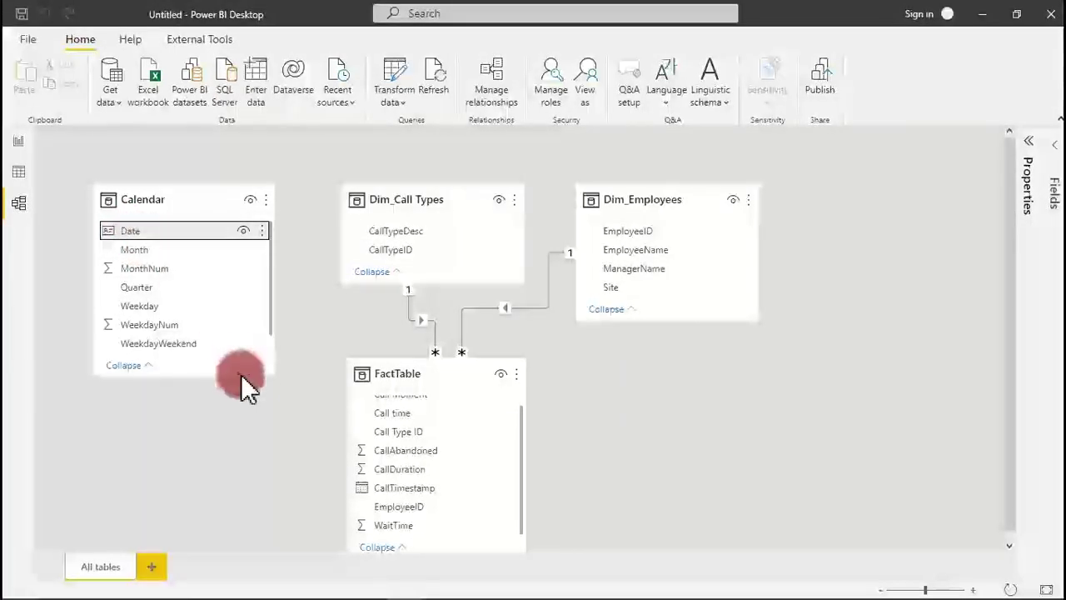
- Enlarge the Calendar card to show all its fields and relate its Date field to FactTable's CallTimestamp
{"action": "left_click_drag", "start_coordinate": [269, 377], "coordinate": [262, 462]}
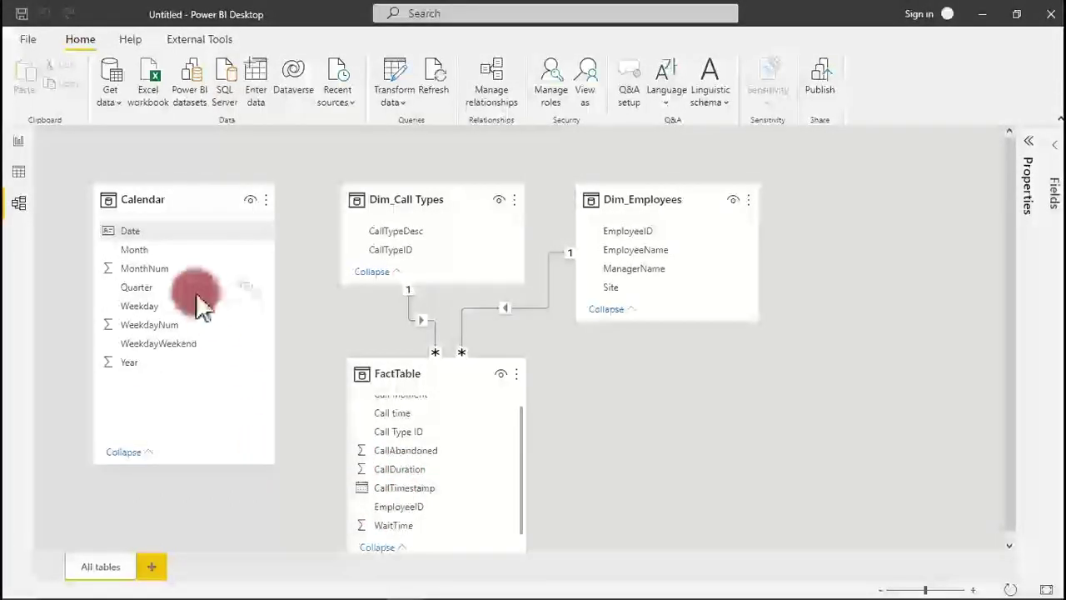
{"action": "left_click_drag", "start_coordinate": [129, 233], "coordinate": [397, 493]}
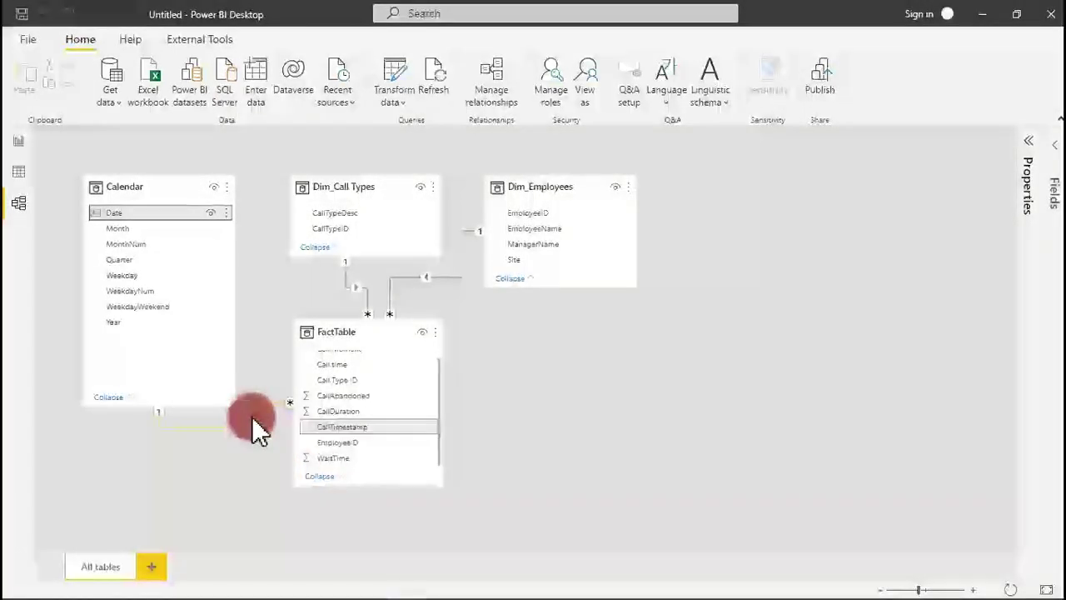
{"action": "left_click", "coordinate": [140, 244]}
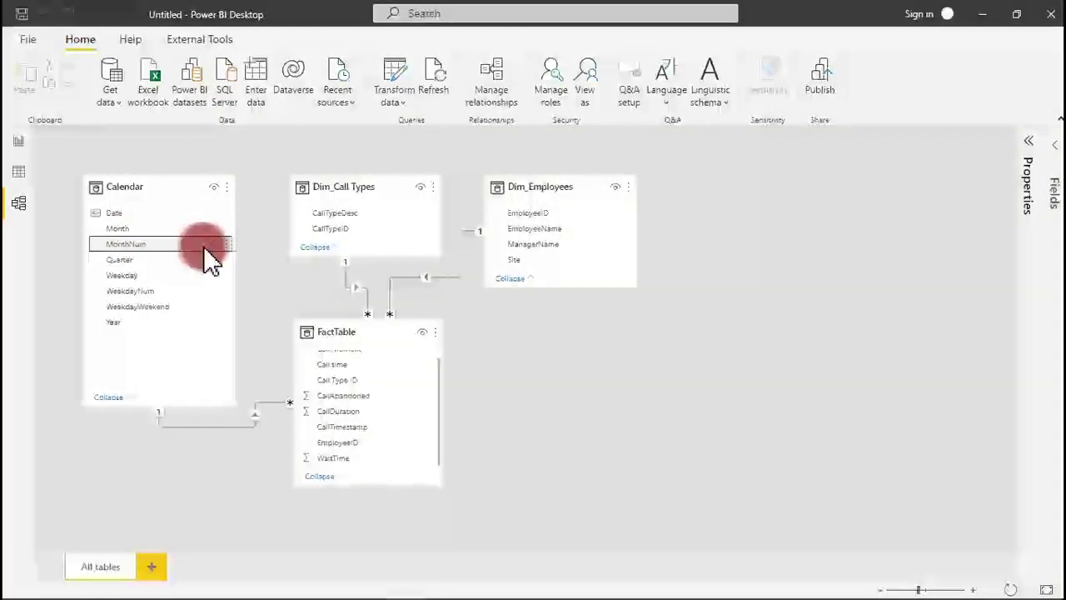
- Hide the Calendar table's MonthNum and WeekdayNum fields from report view and check the Calendar field list in the report
{"action": "left_click", "coordinate": [20, 142]}
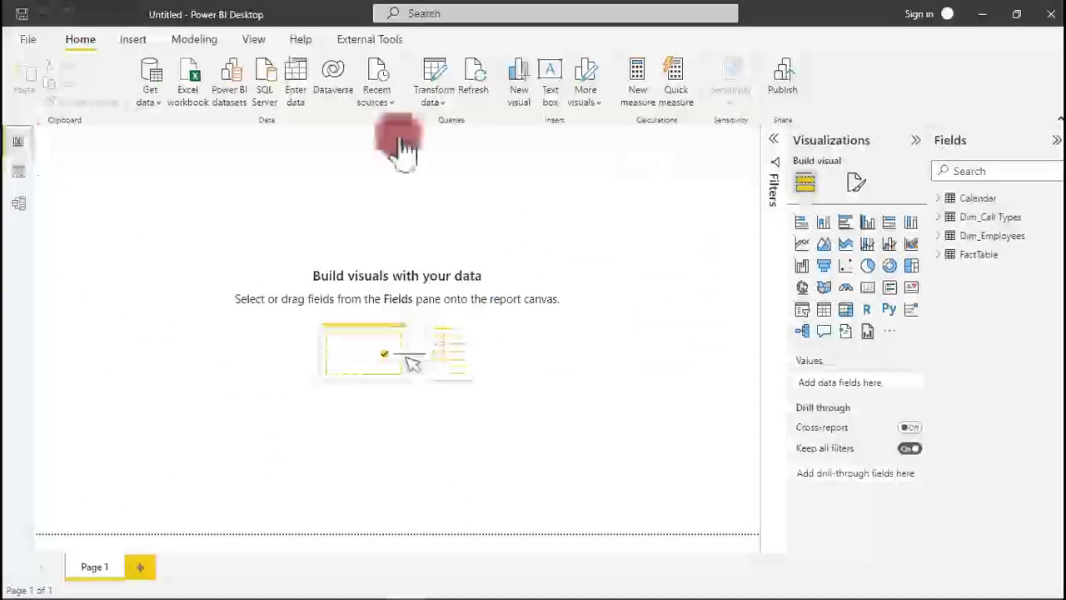
{"action": "left_click", "coordinate": [946, 202]}
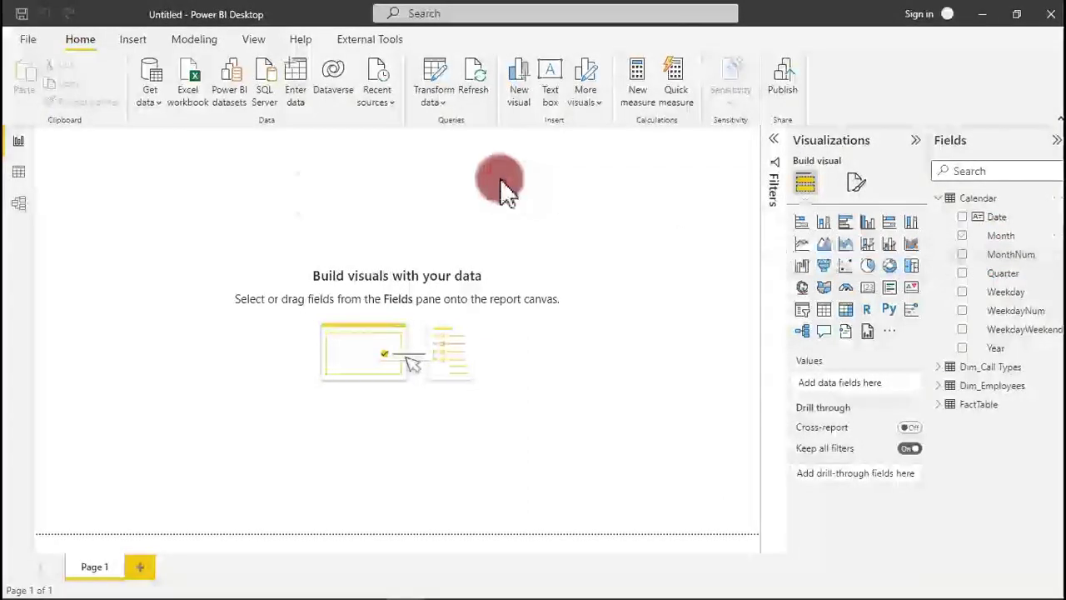
{"action": "left_click", "coordinate": [19, 204]}
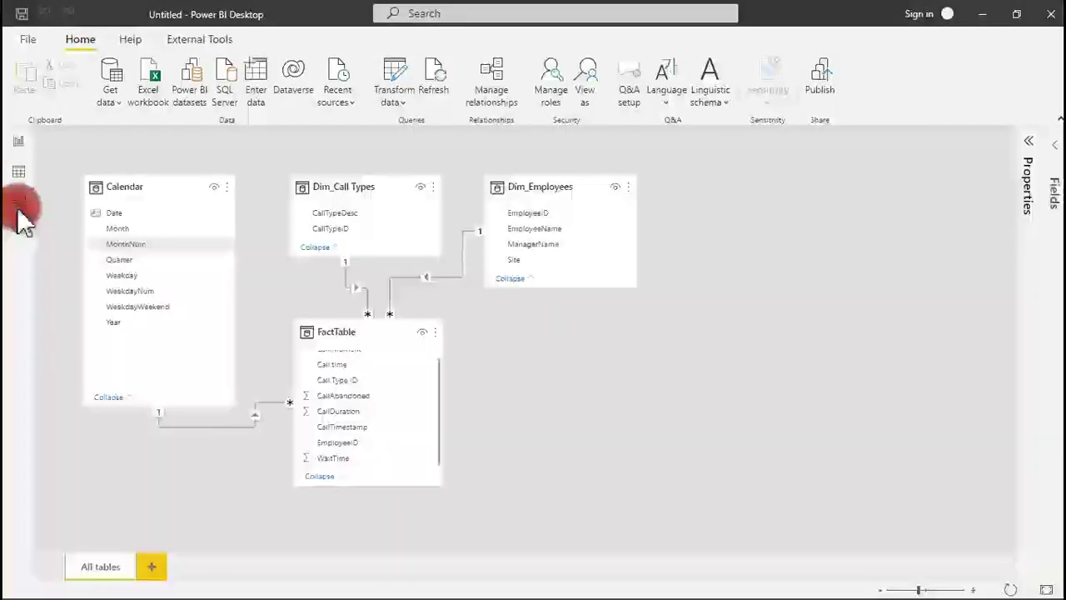
{"action": "left_click", "coordinate": [211, 246]}
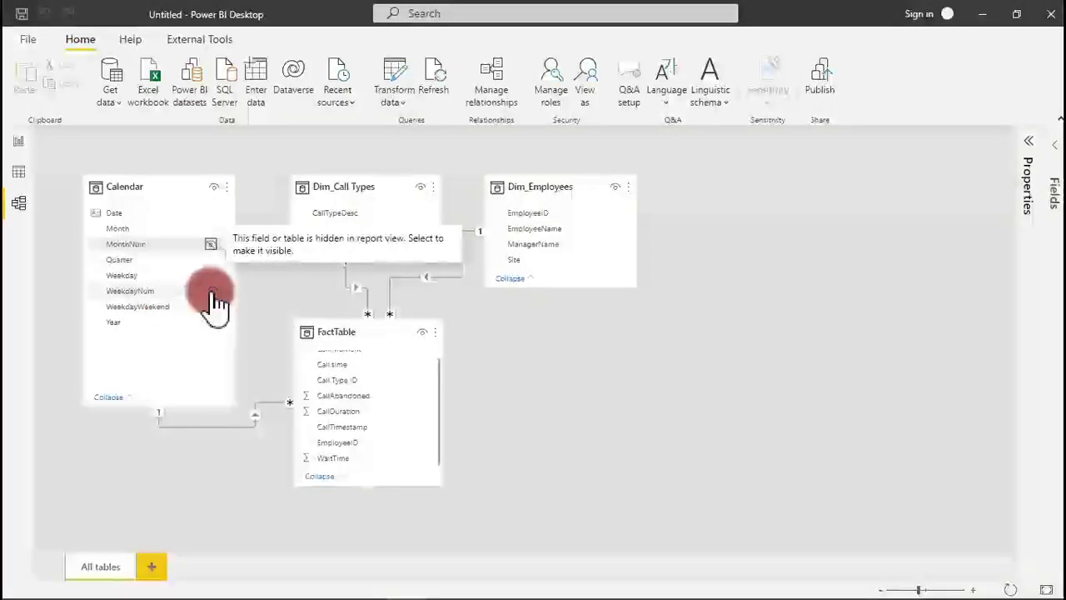
{"action": "left_click", "coordinate": [210, 290]}
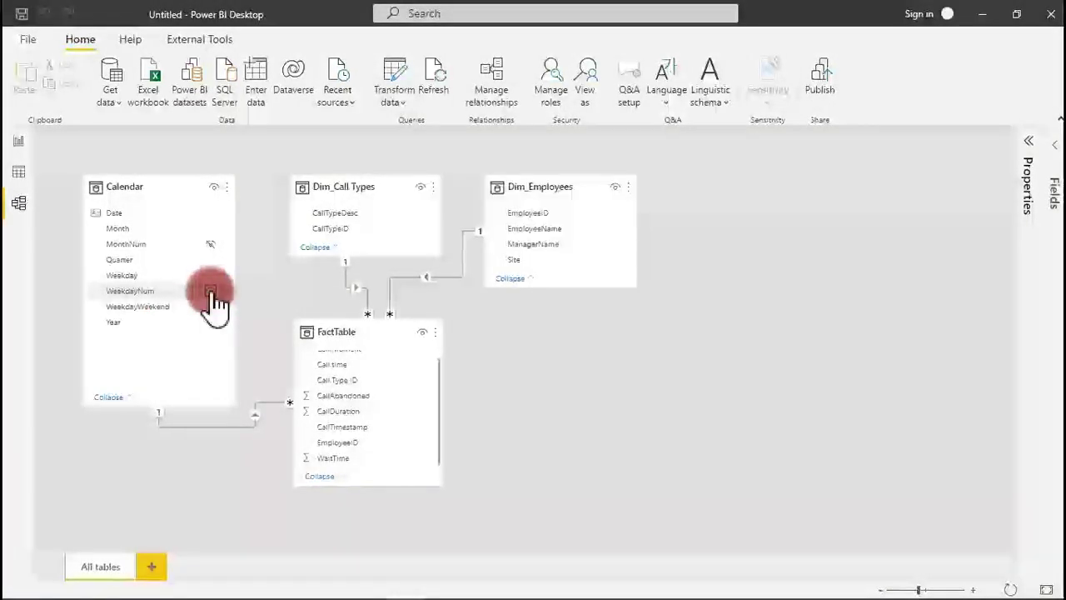
{"action": "left_click", "coordinate": [17, 150]}
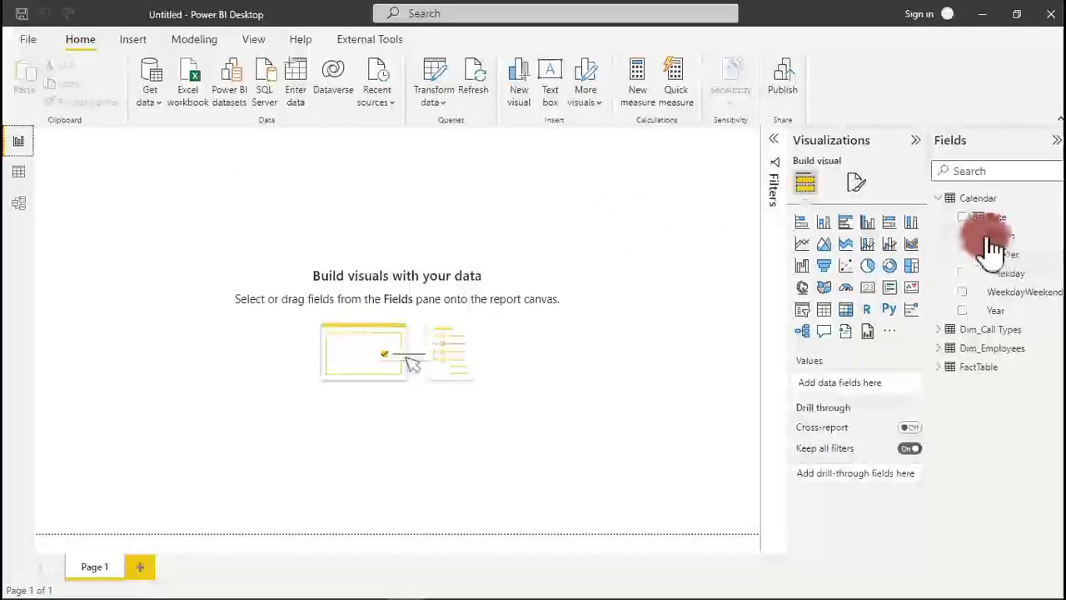
{"action": "left_click", "coordinate": [947, 199]}
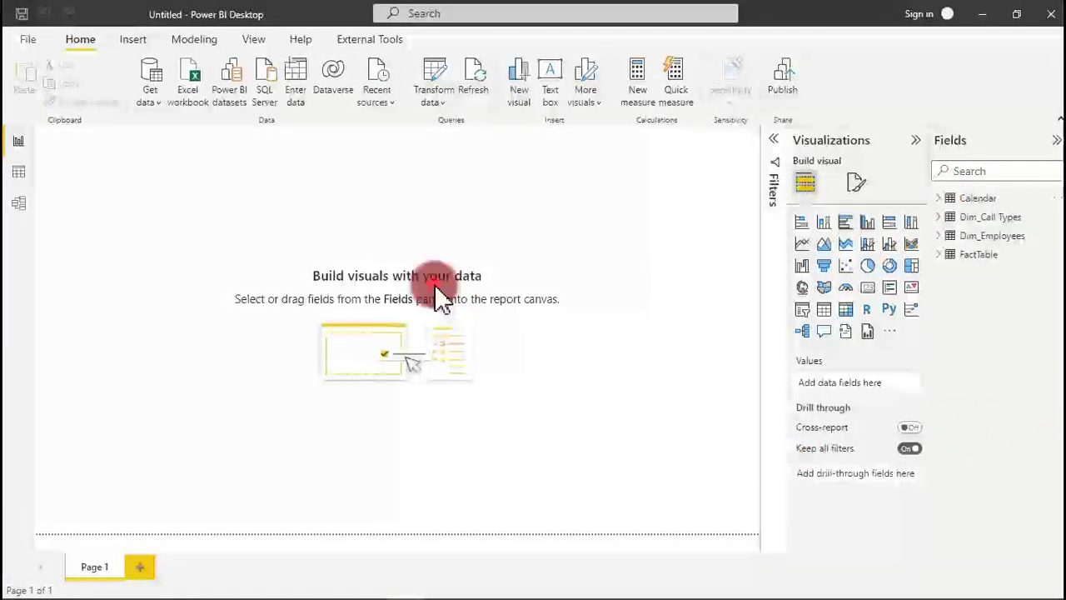
- Switch to the Call center Dashboard Power BI file and examine the layout of its Overview page
{"action": "mouse_move", "coordinate": [287, 593]}
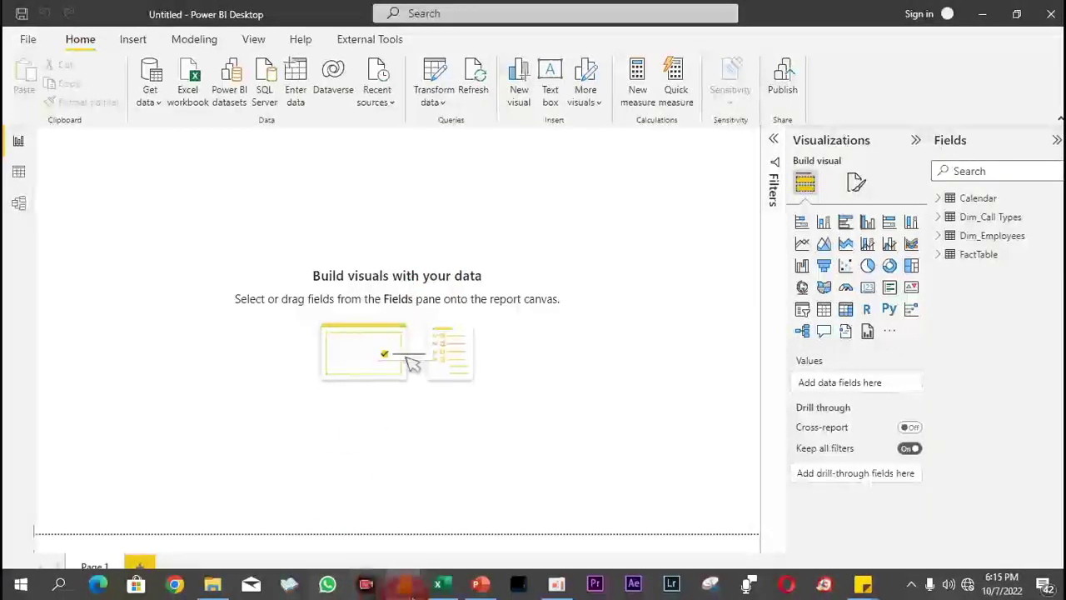
{"action": "mouse_move", "coordinate": [412, 588]}
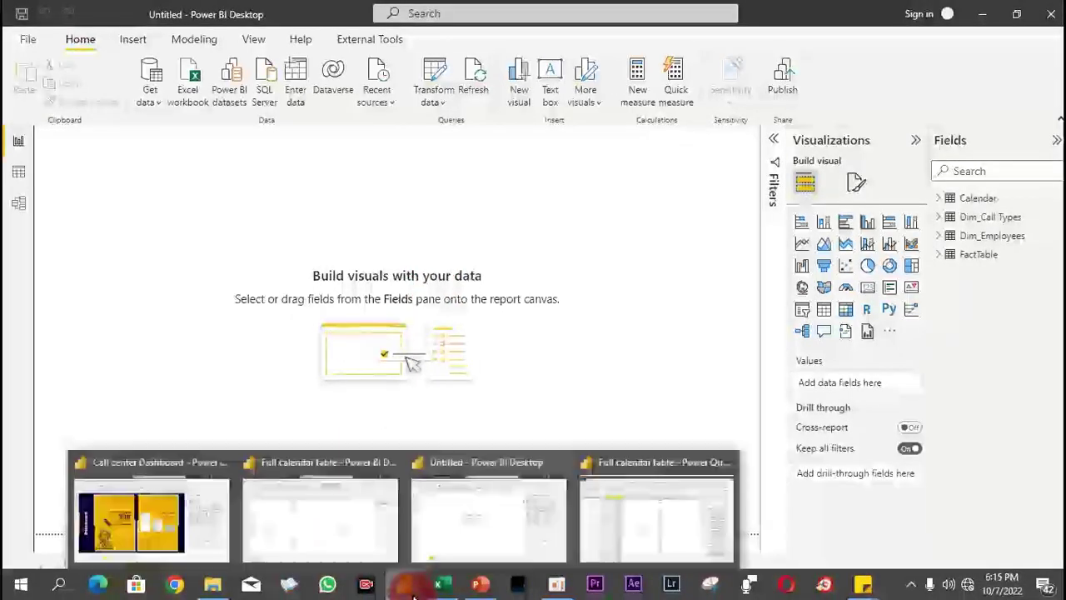
{"action": "left_click", "coordinate": [179, 507]}
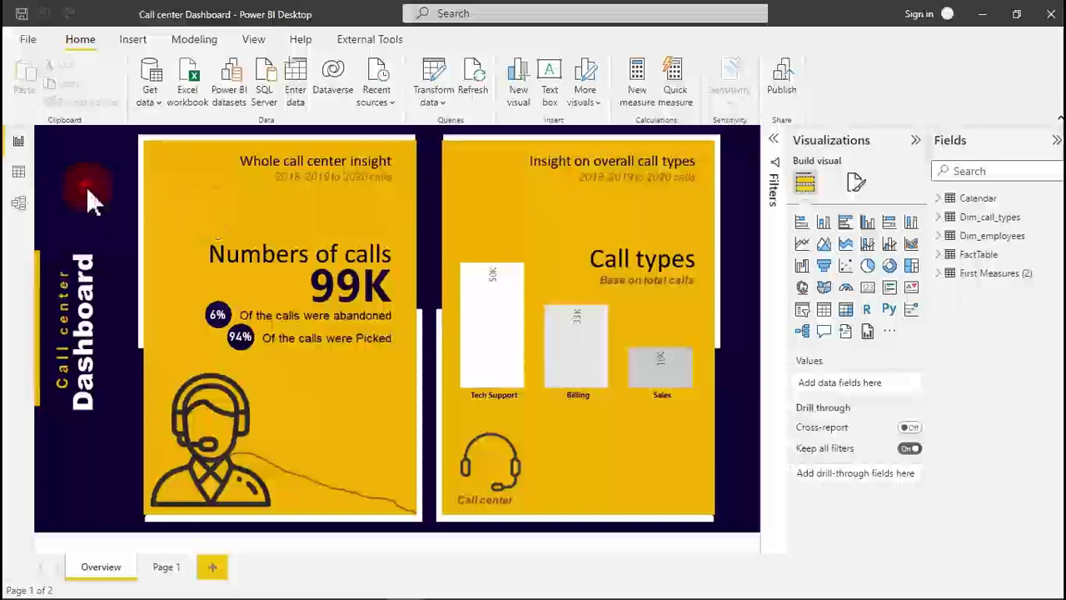
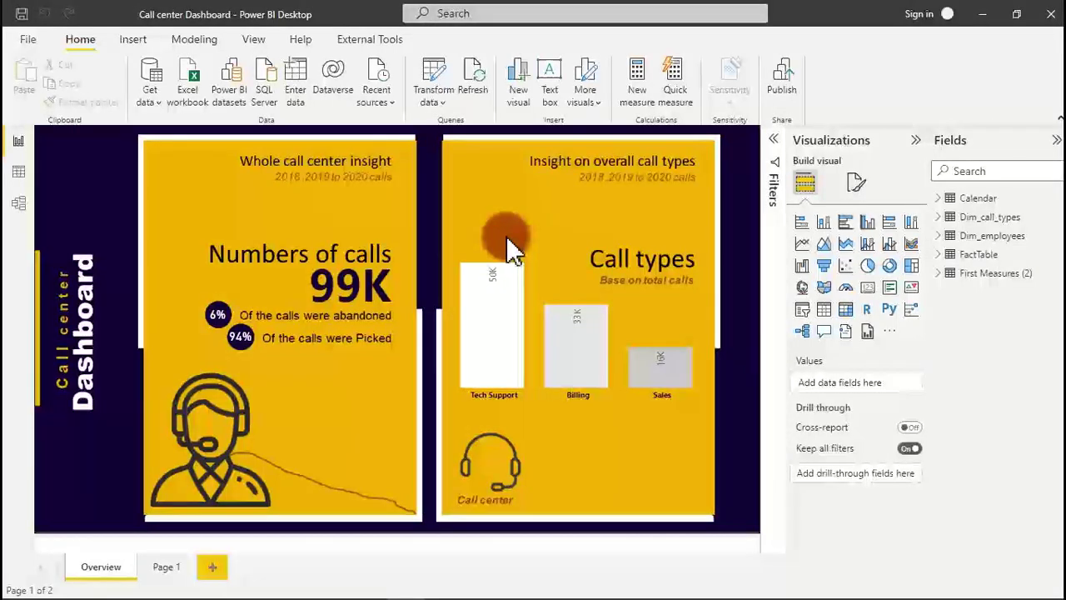
- Switch to PowerPoint, create a blank presentation in a maximized window, and delete the slide's title and subtitle placeholders
{"action": "mouse_move", "coordinate": [391, 593]}
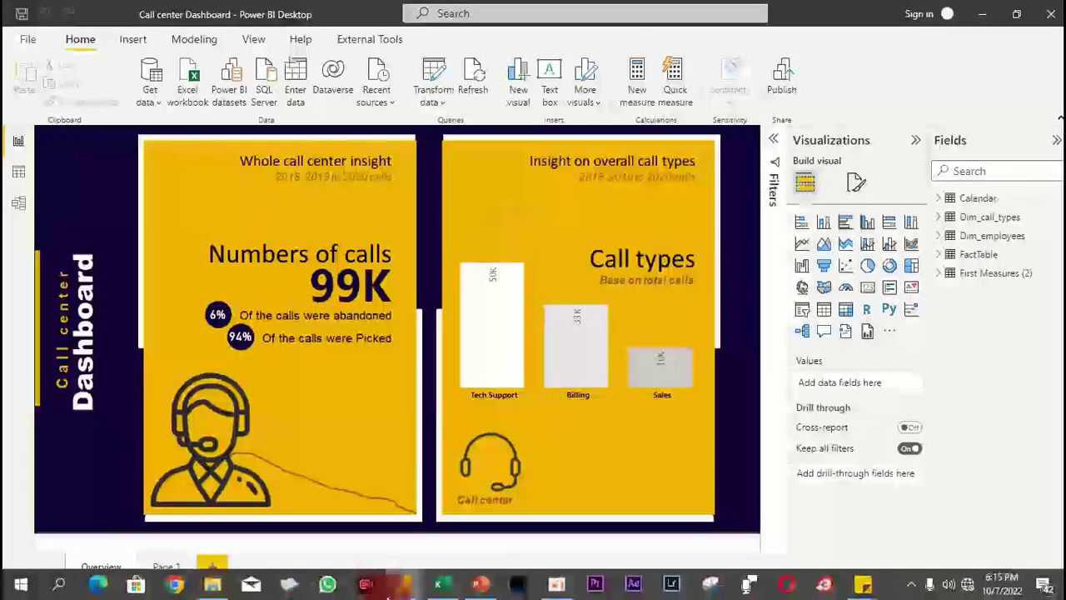
{"action": "left_click", "coordinate": [480, 585]}
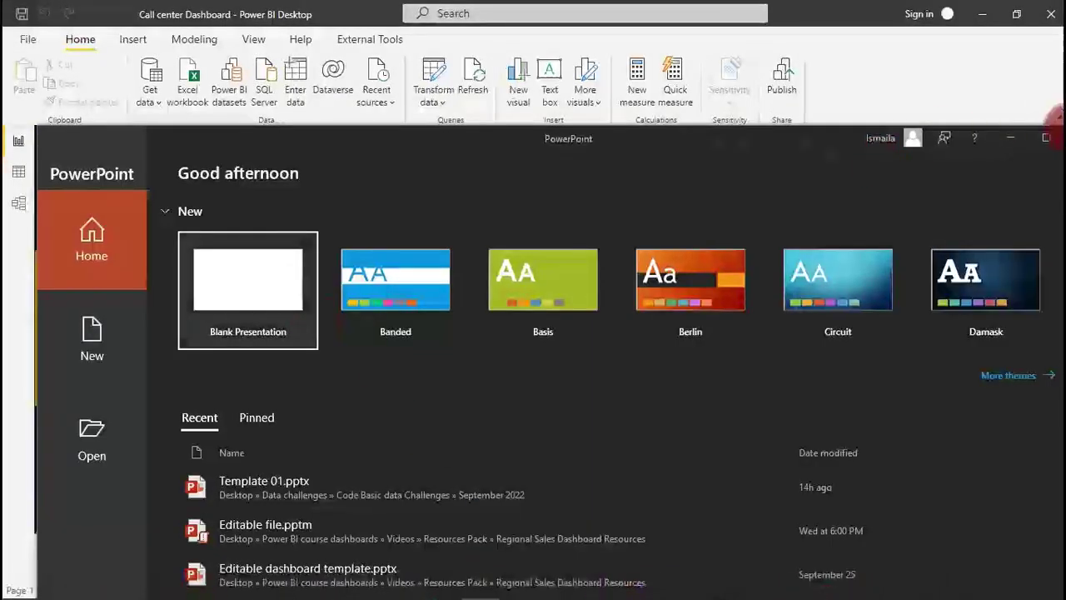
{"action": "left_click", "coordinate": [1048, 135]}
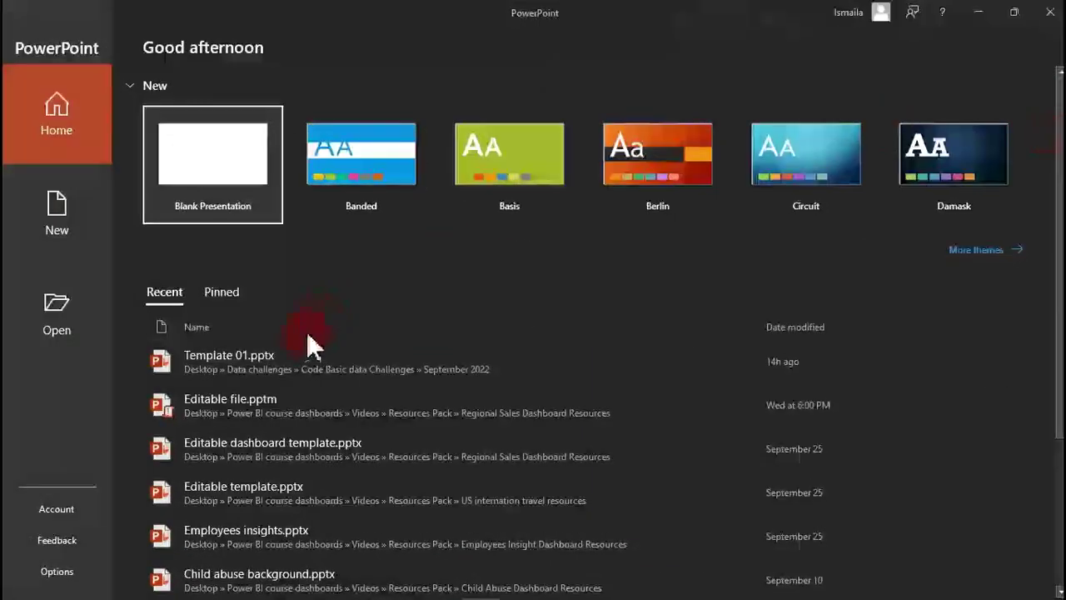
{"action": "left_click", "coordinate": [293, 359]}
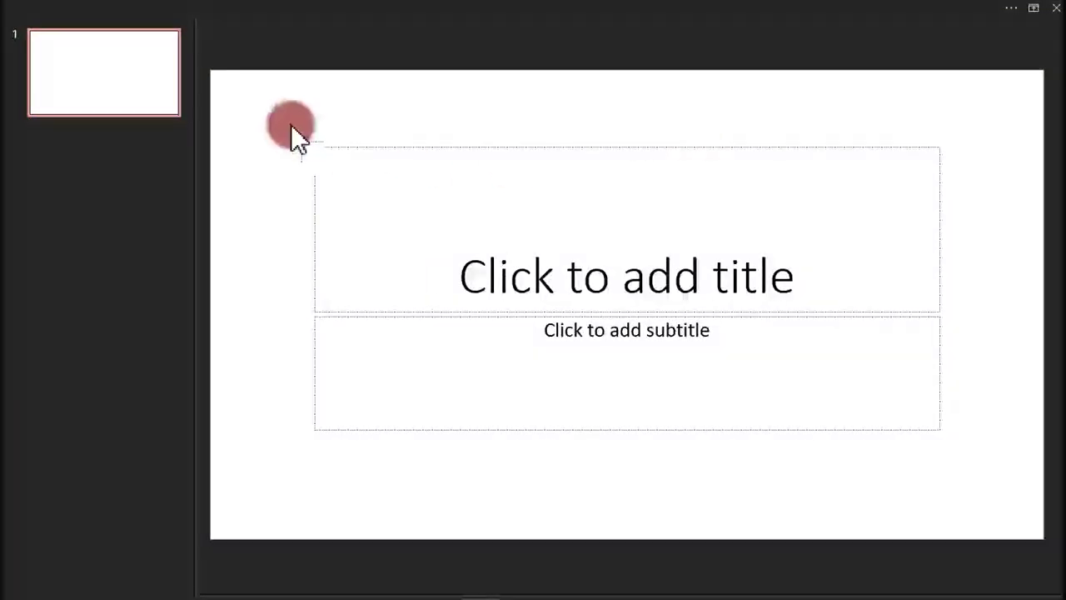
{"action": "left_click_drag", "start_coordinate": [284, 119], "coordinate": [965, 448]}
{"action": "key", "text": "Delete"}
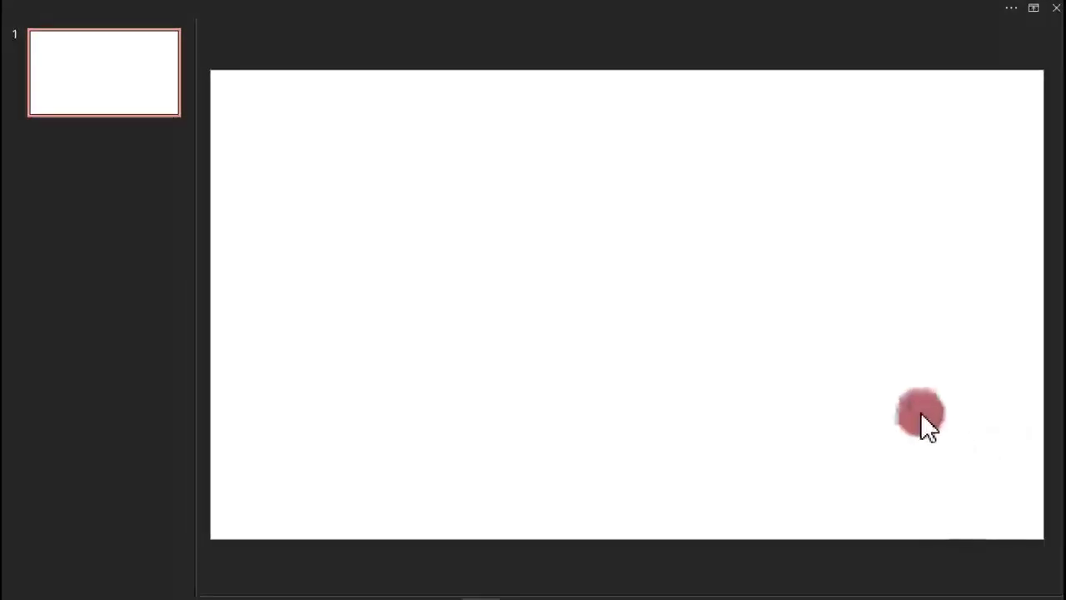
{"action": "left_click", "coordinate": [787, 6]}
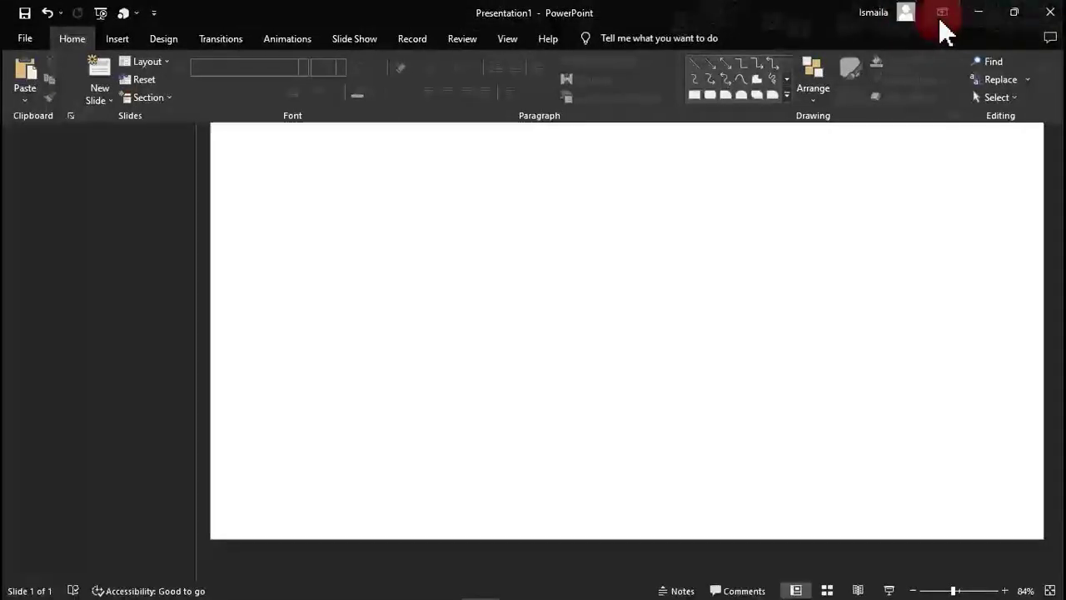
{"action": "left_click", "coordinate": [769, 265]}
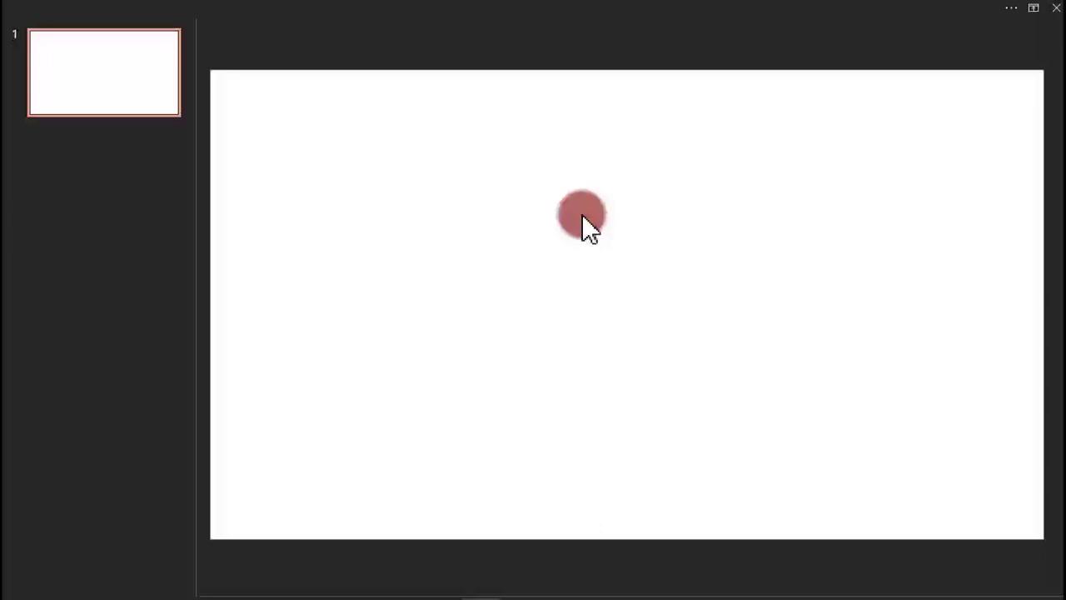
- Format the slide background with a solid fill in the custom colour #110135
{"action": "right_click", "coordinate": [664, 203]}
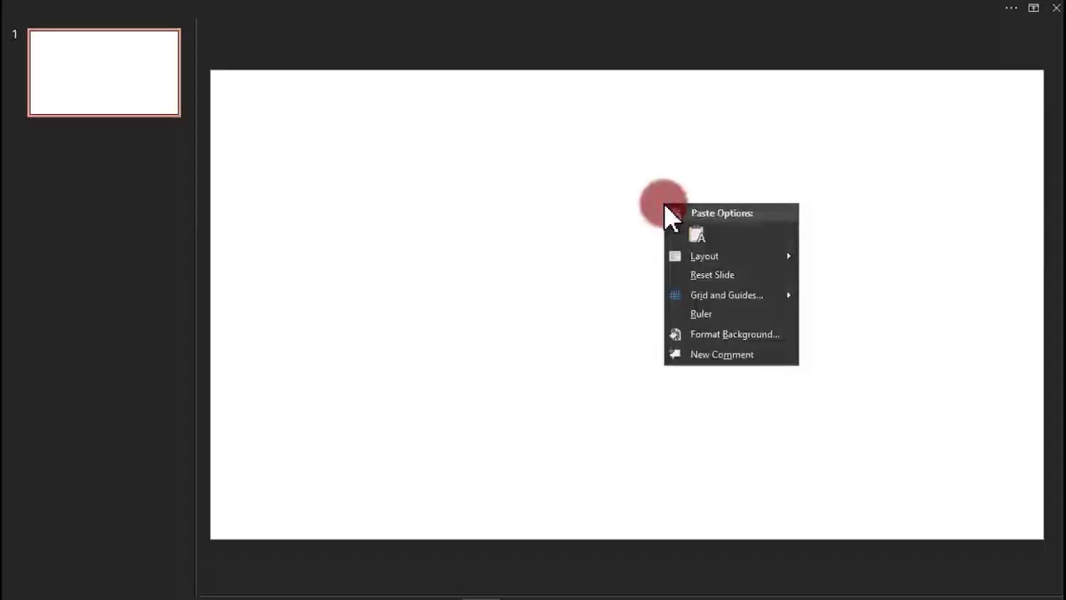
{"action": "left_click", "coordinate": [725, 335]}
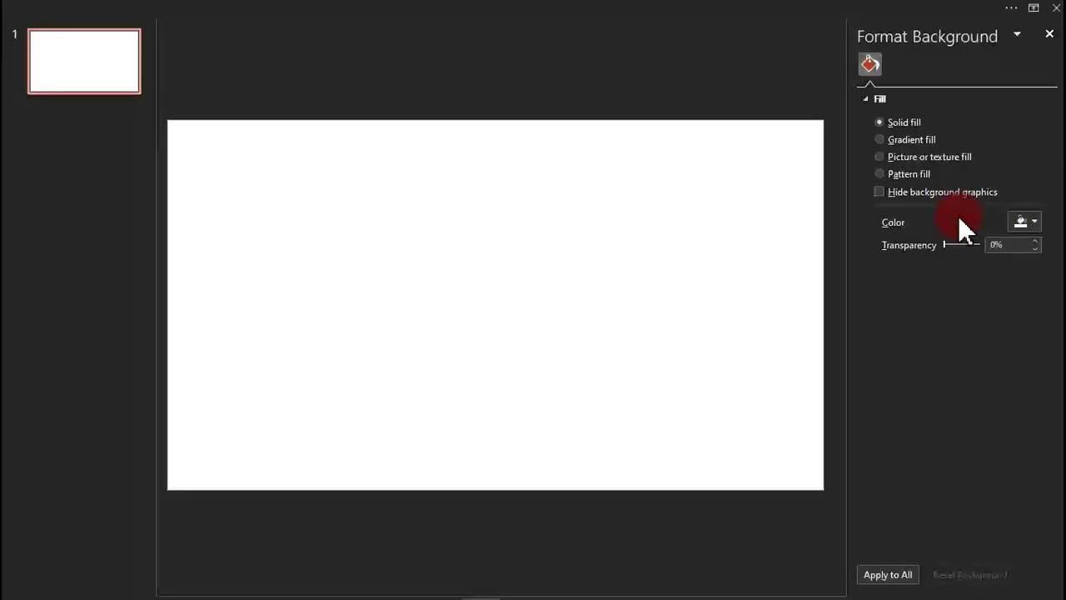
{"action": "left_click", "coordinate": [1030, 222]}
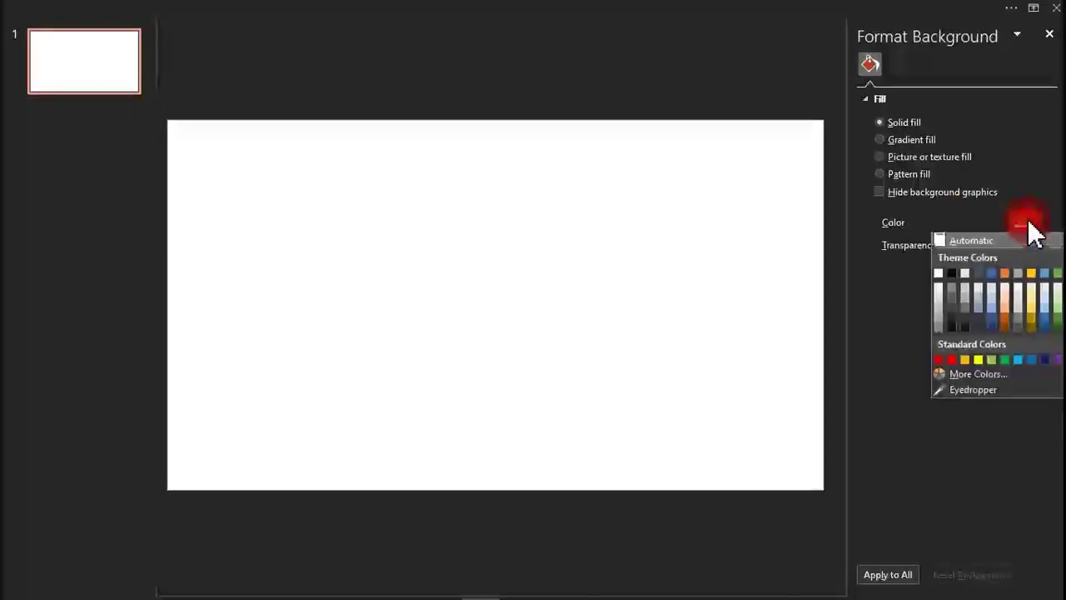
{"action": "left_click", "coordinate": [972, 376]}
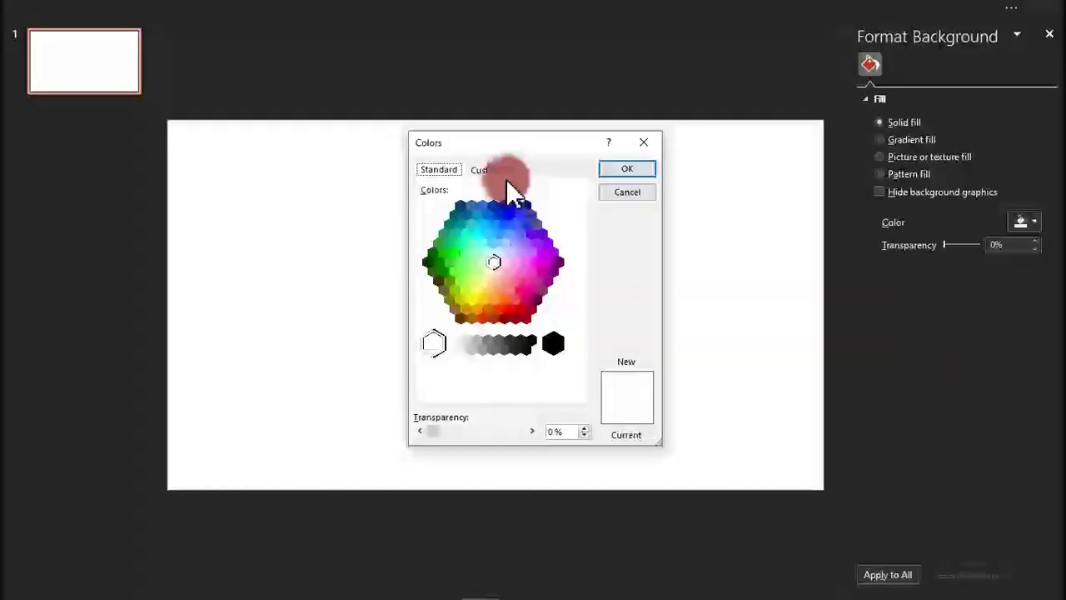
{"action": "left_click", "coordinate": [487, 169]}
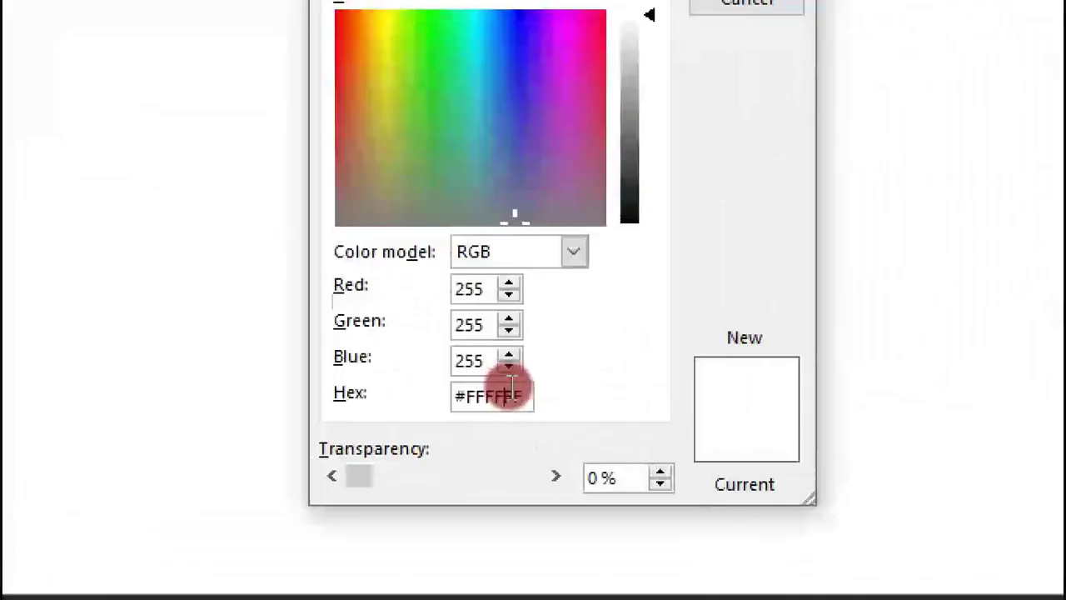
{"action": "double_click", "coordinate": [511, 385]}
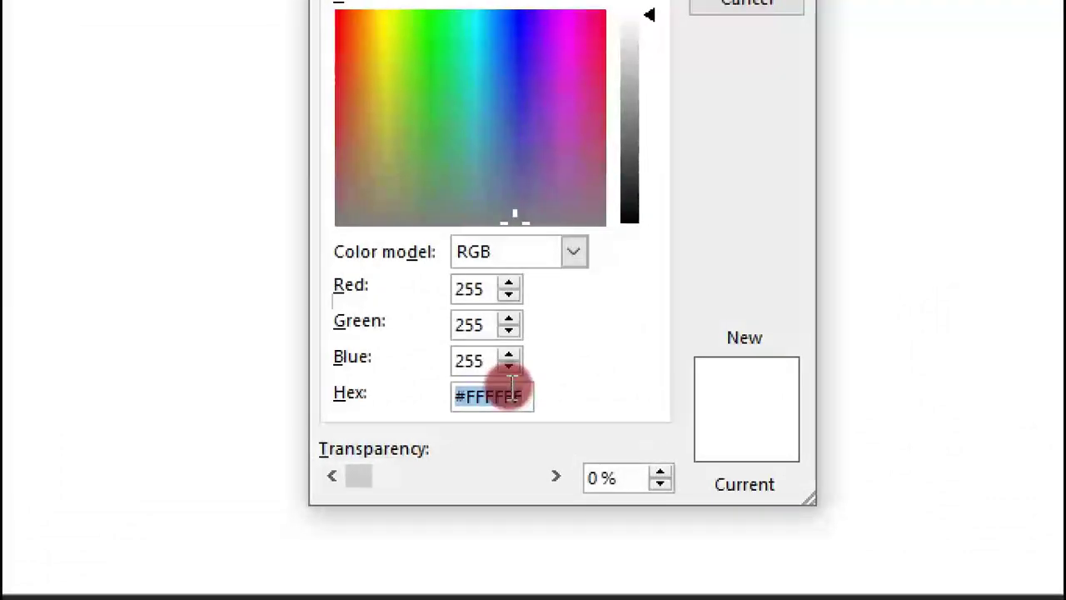
{"action": "type", "text": "#110135"}
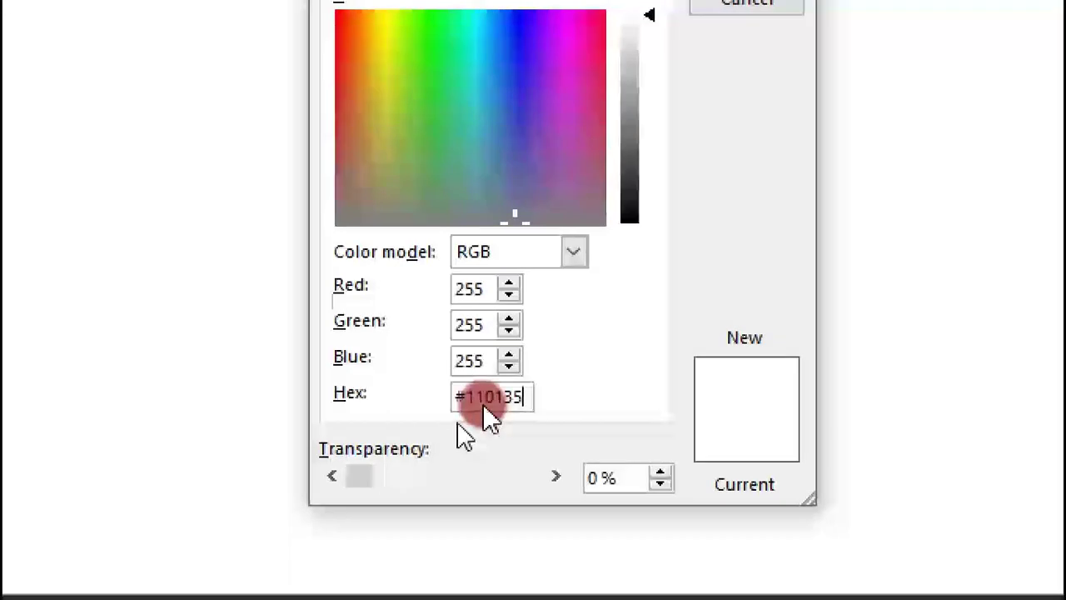
{"action": "left_click", "coordinate": [490, 360]}
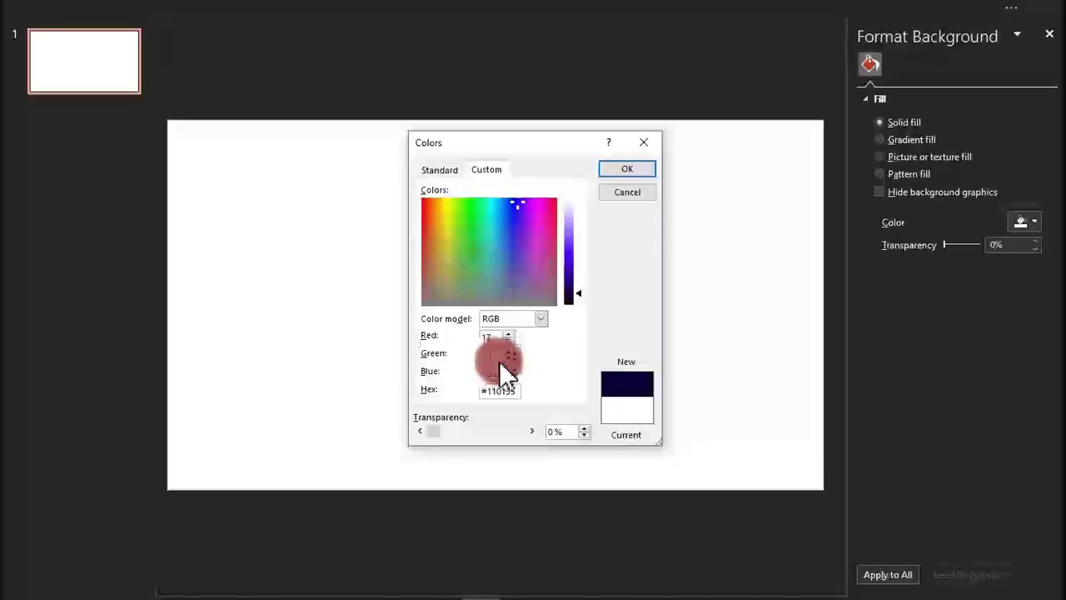
{"action": "left_click", "coordinate": [614, 174]}
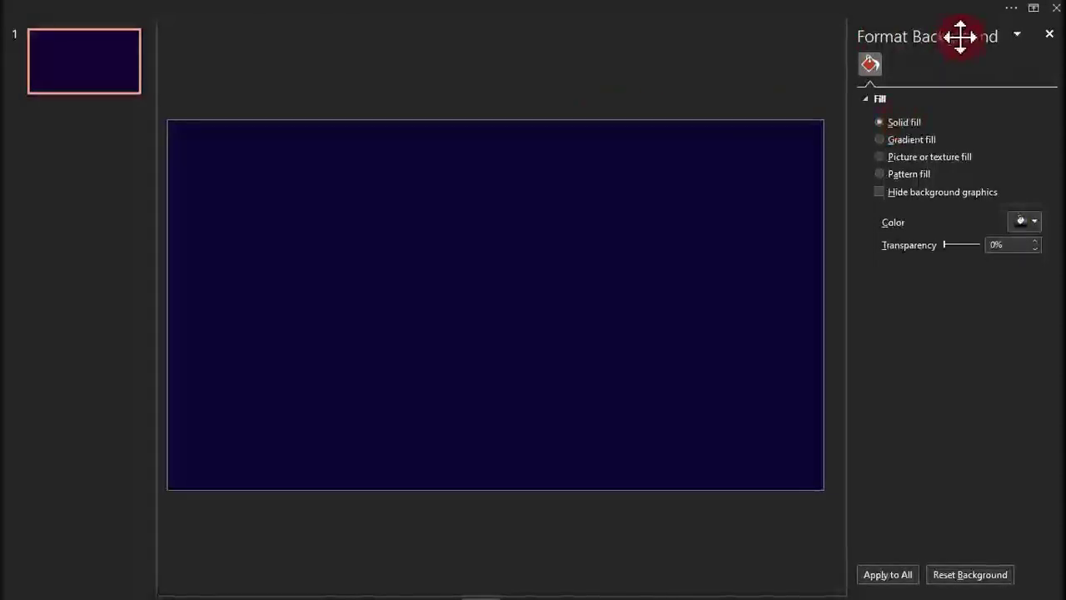
- Undock the Format Background pane, place it over the slide thumbnails, and keep the ribbon's tabs and commands always shown
{"action": "left_click_drag", "start_coordinate": [952, 33], "coordinate": [92, 179]}
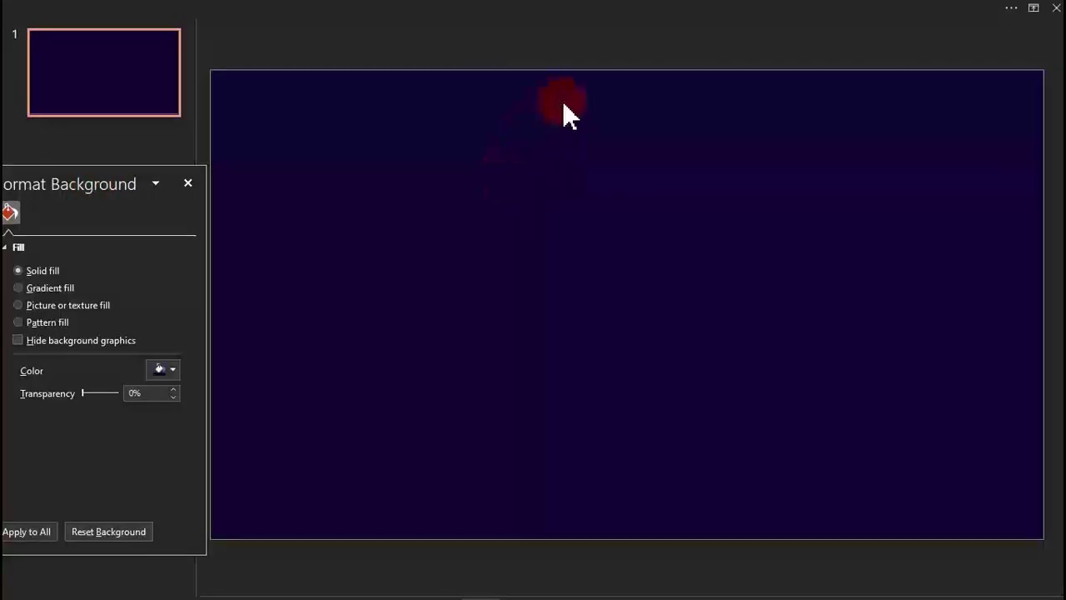
{"action": "left_click", "coordinate": [636, 10]}
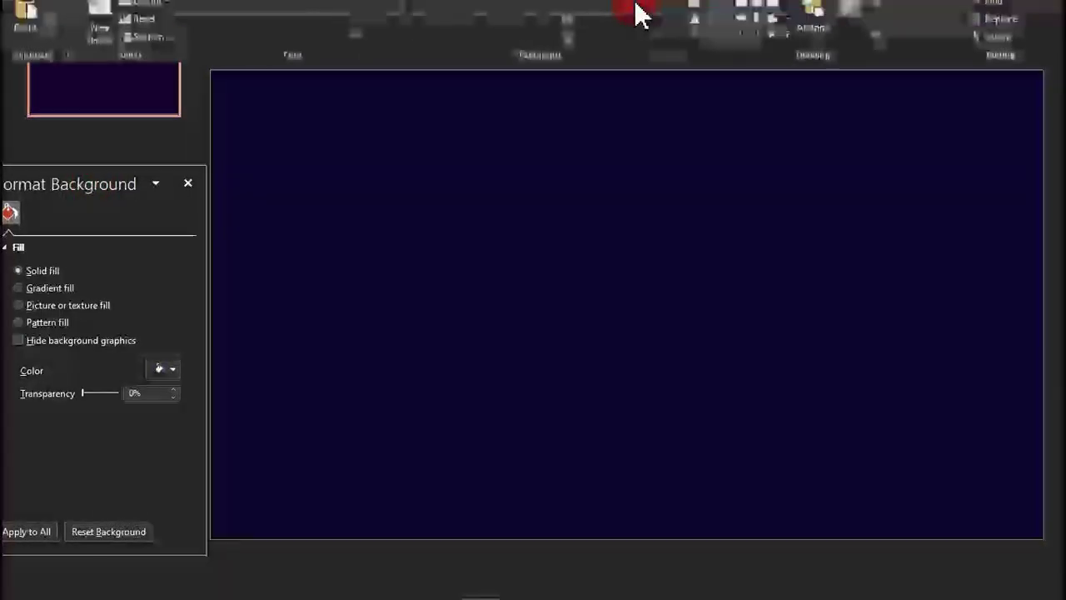
{"action": "left_click", "coordinate": [942, 13]}
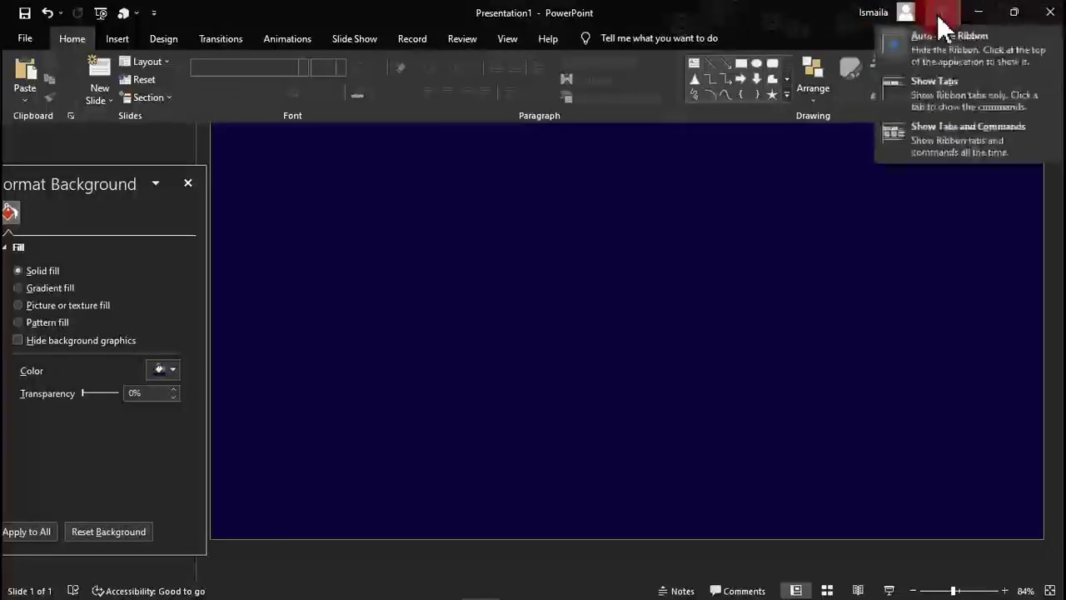
{"action": "left_click", "coordinate": [939, 140]}
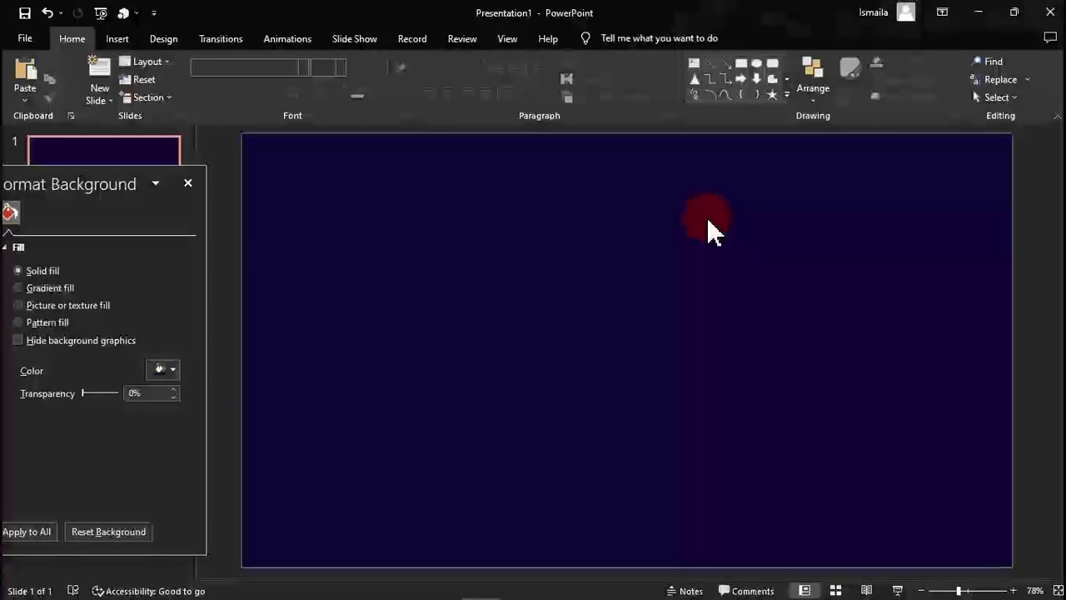
- Draw a rectangle, size it to 7.11" high by 5.23" wide, and move it to fit within the slide's height
{"action": "left_click", "coordinate": [744, 72]}
{"action": "left_click_drag", "start_coordinate": [374, 174], "coordinate": [628, 457]}
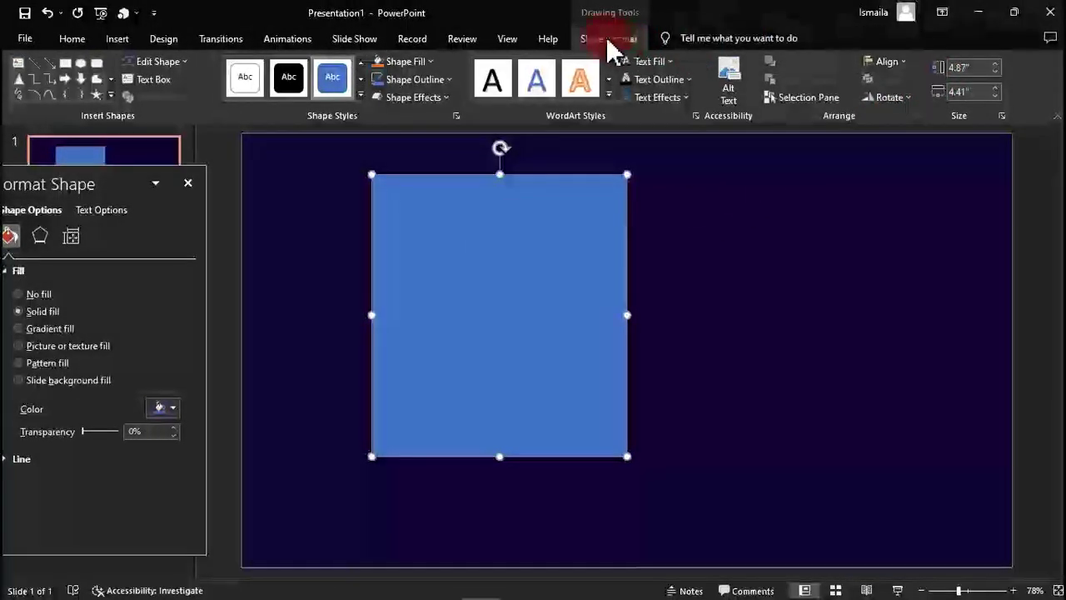
{"action": "left_click", "coordinate": [972, 67]}
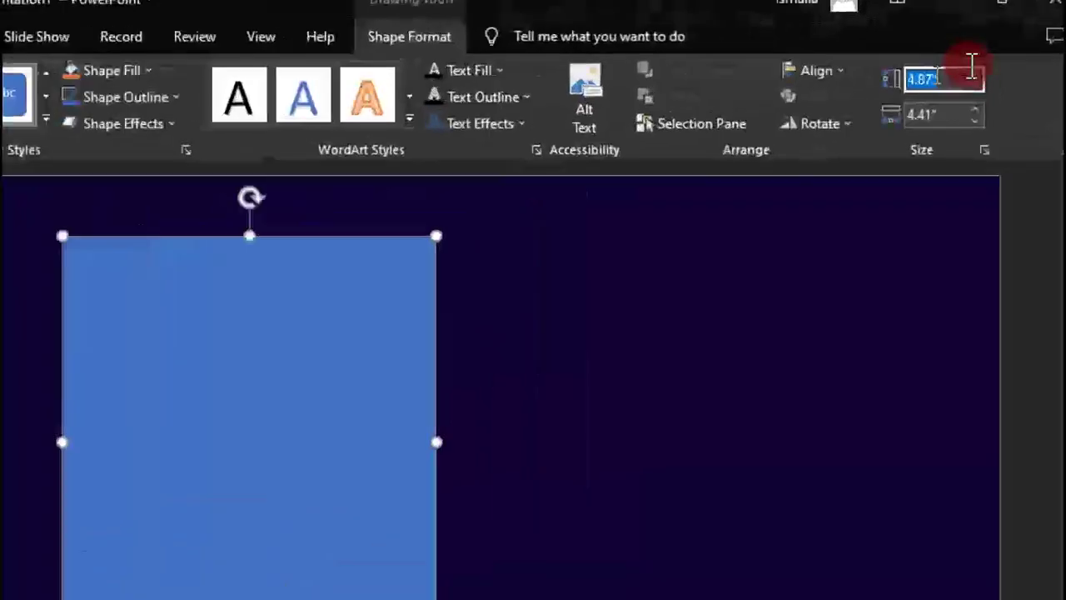
{"action": "type", "text": "7.11\""}
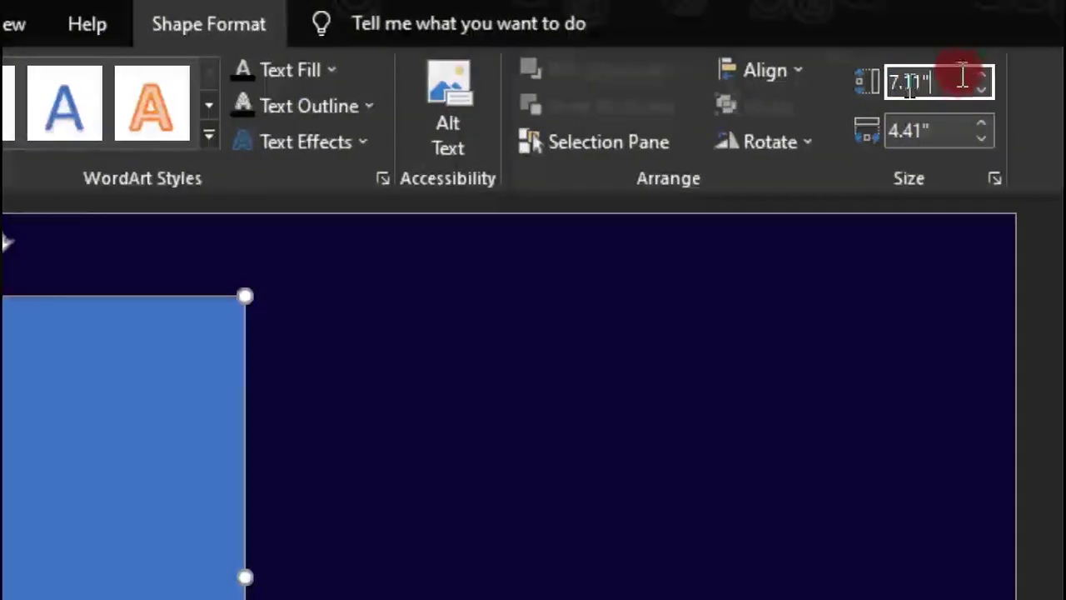
{"action": "key", "text": "Tab"}
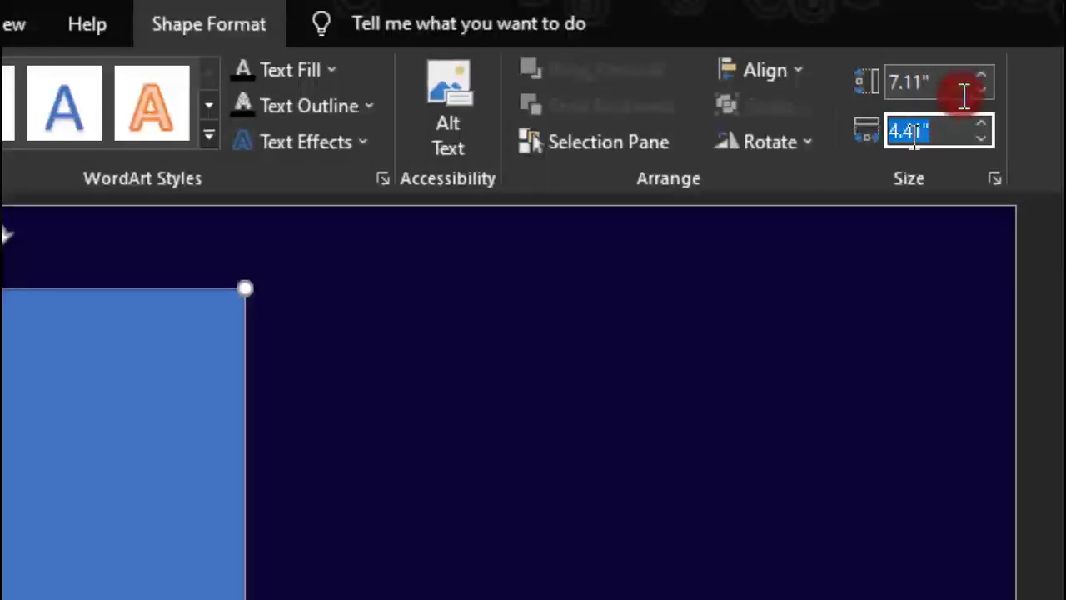
{"action": "type", "text": "5"}
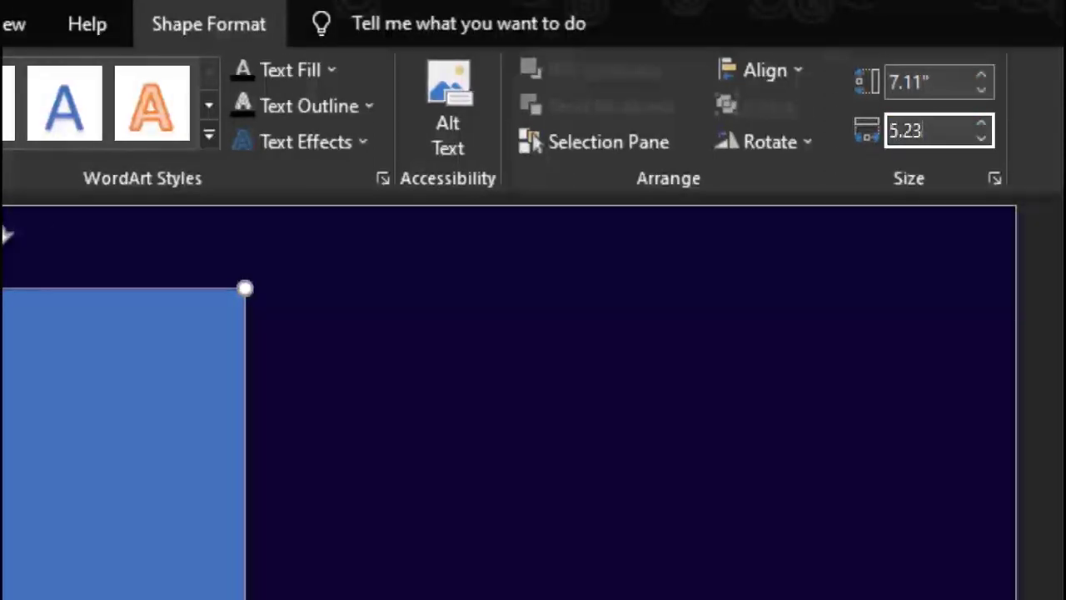
{"action": "type", "text": ".23"}
{"action": "key", "text": "Return"}
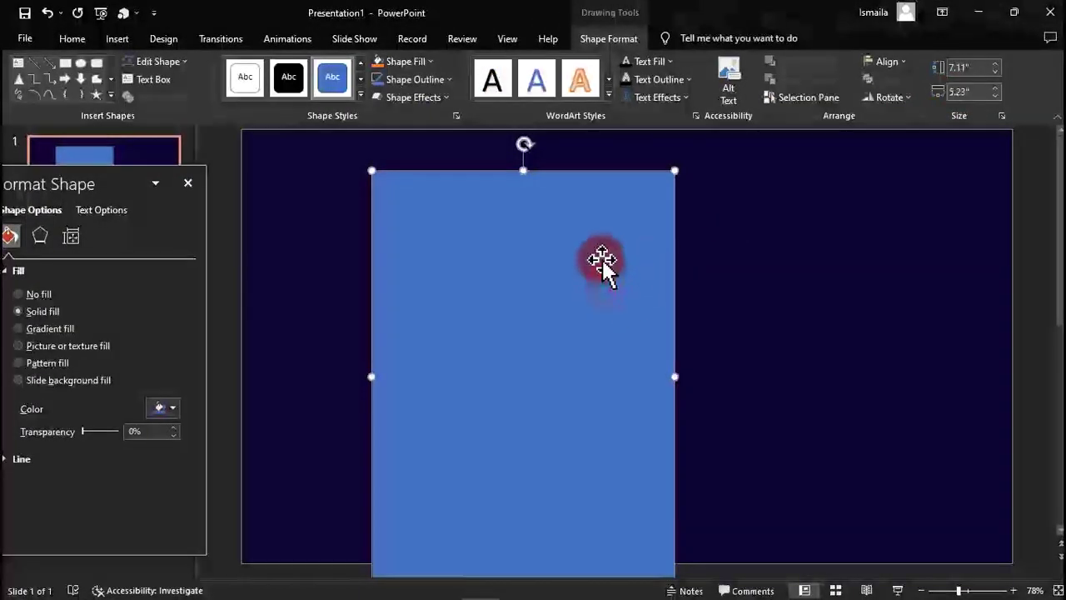
{"action": "left_click_drag", "start_coordinate": [591, 295], "coordinate": [584, 264]}
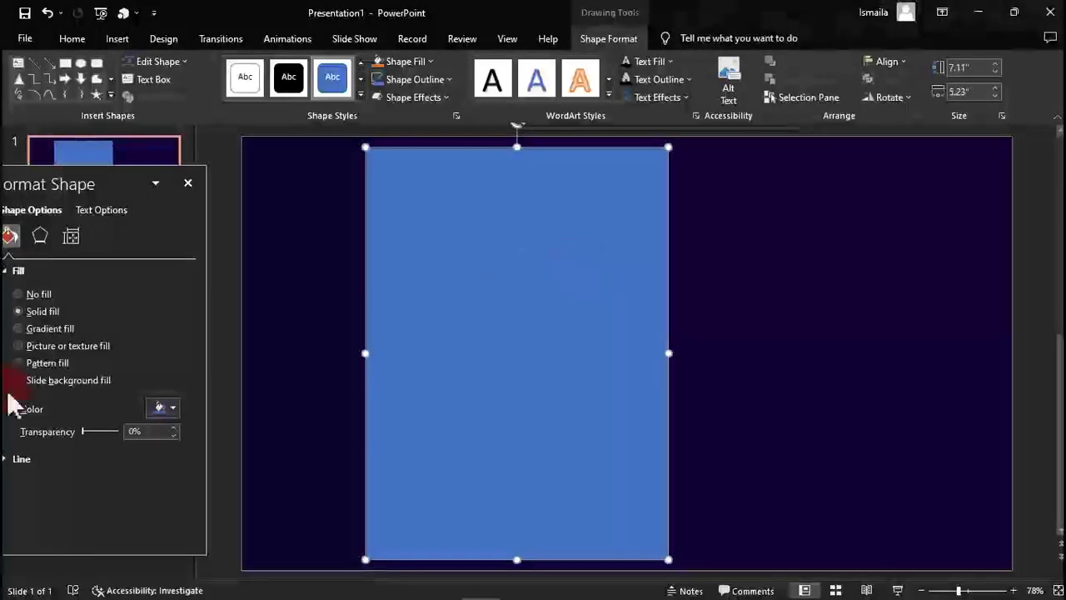
- Remove the rectangle's outline and fill it with solid white
{"action": "left_click", "coordinate": [25, 462]}
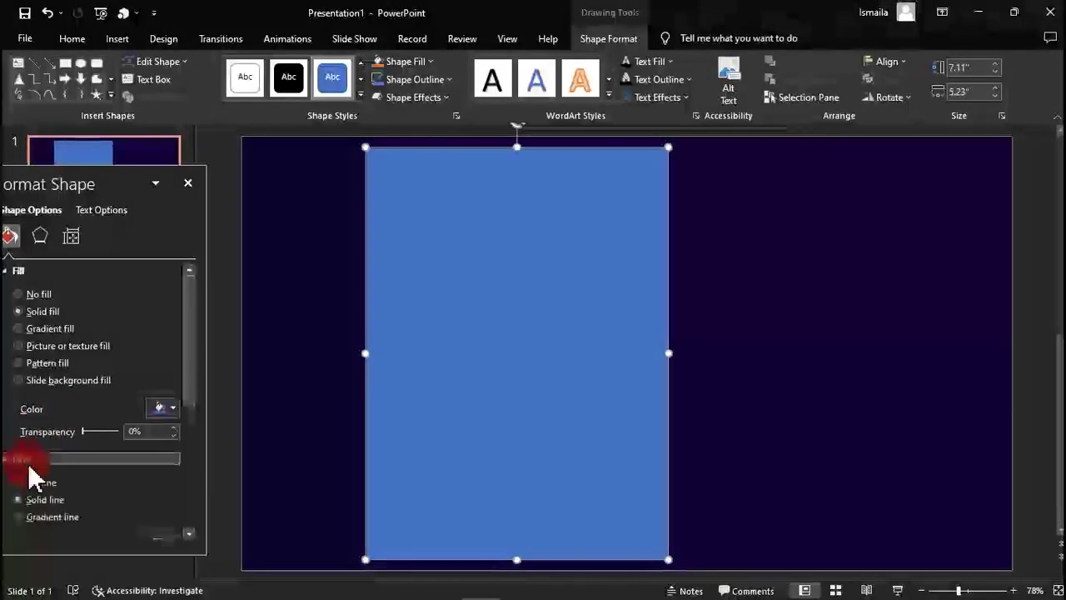
{"action": "left_click", "coordinate": [38, 480]}
{"action": "left_click", "coordinate": [167, 408]}
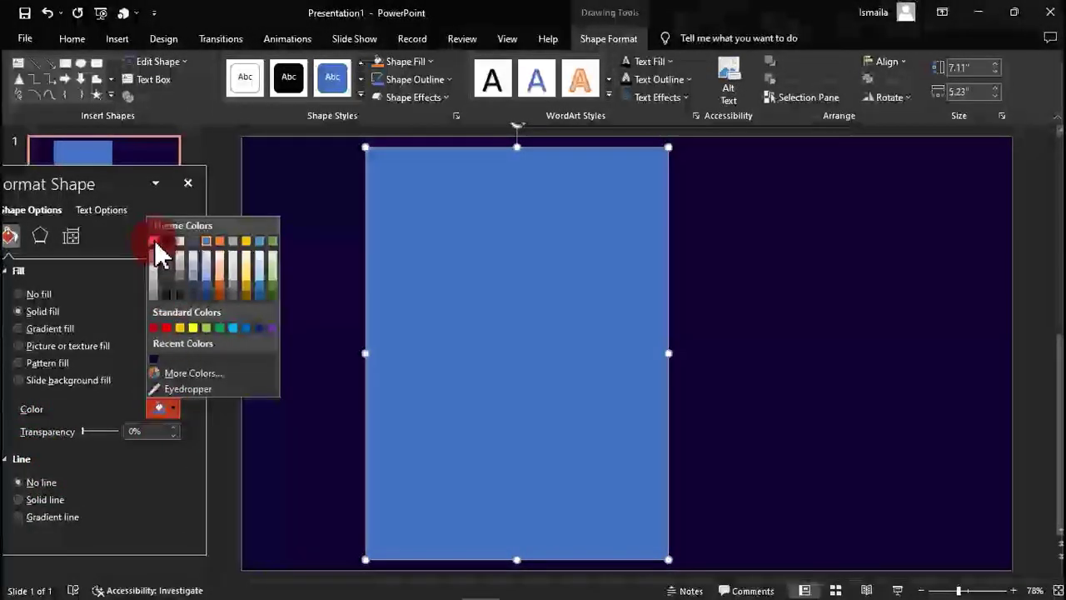
{"action": "left_click", "coordinate": [153, 241]}
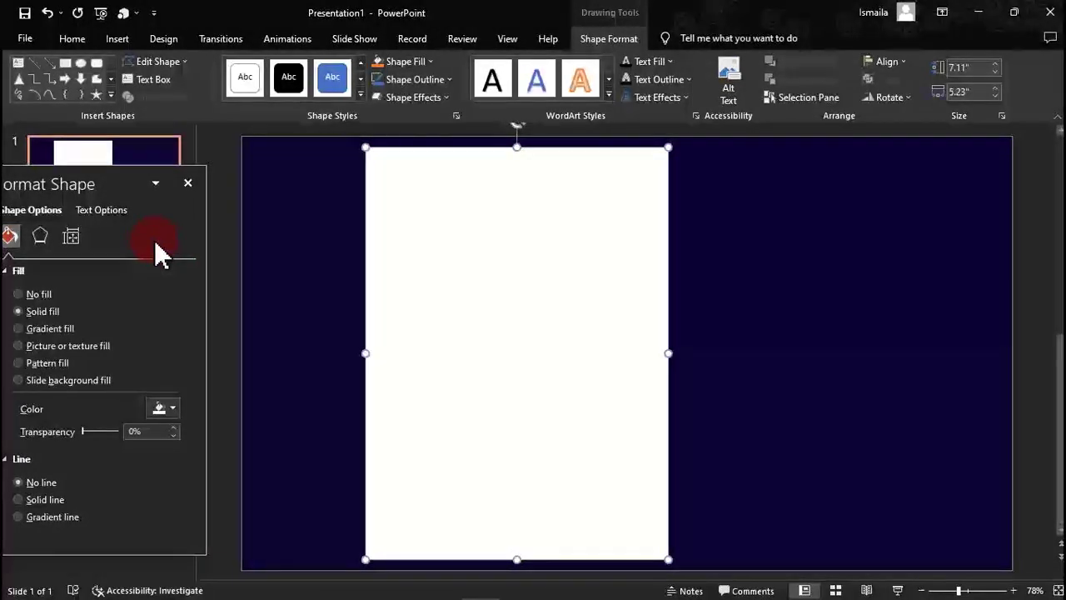
- Draw a parallelogram about 3.38" high by 2.73" wide, then rotate and stretch it into a diagonal band across the white rectangle
{"action": "left_click", "coordinate": [111, 99]}
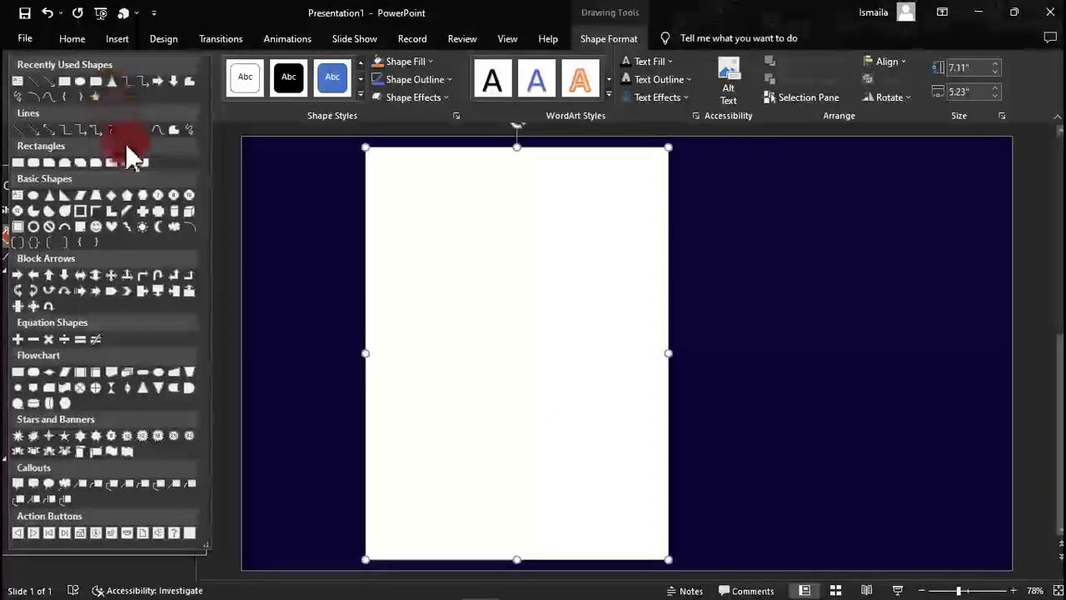
{"action": "left_click", "coordinate": [81, 195]}
{"action": "left_click_drag", "start_coordinate": [698, 206], "coordinate": [855, 402]}
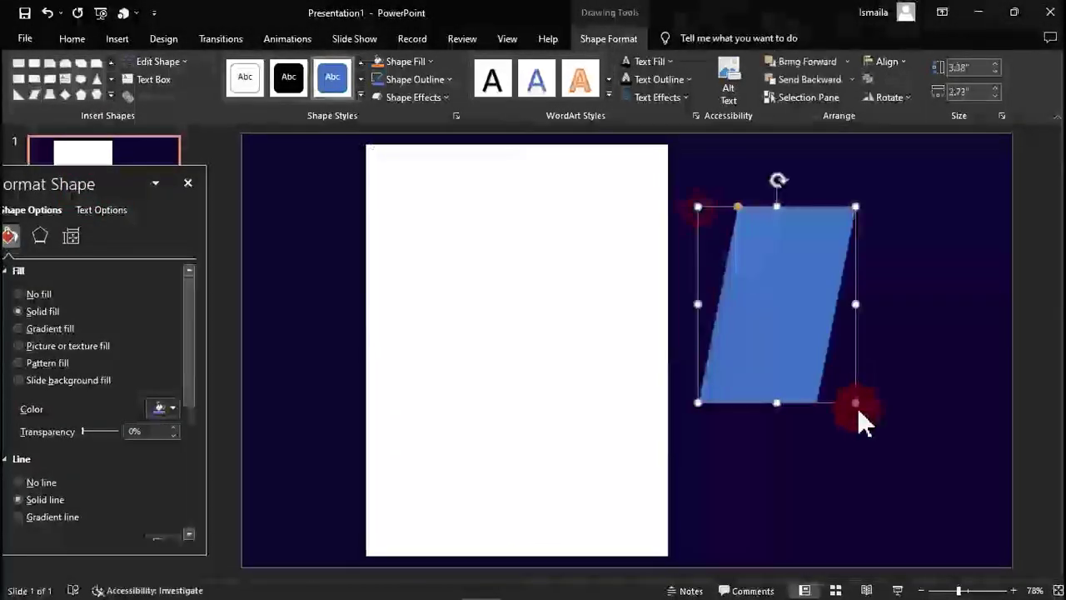
{"action": "left_click_drag", "start_coordinate": [822, 334], "coordinate": [442, 364]}
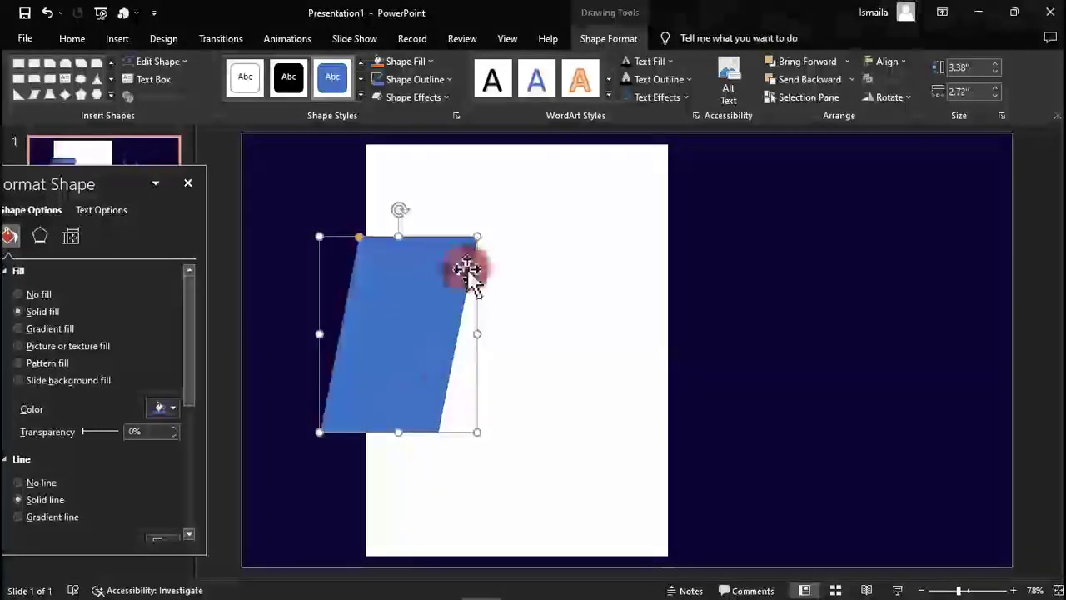
{"action": "left_click_drag", "start_coordinate": [400, 209], "coordinate": [504, 223]}
{"action": "left_click_drag", "start_coordinate": [430, 302], "coordinate": [436, 425]}
{"action": "left_click_drag", "start_coordinate": [465, 388], "coordinate": [716, 232]}
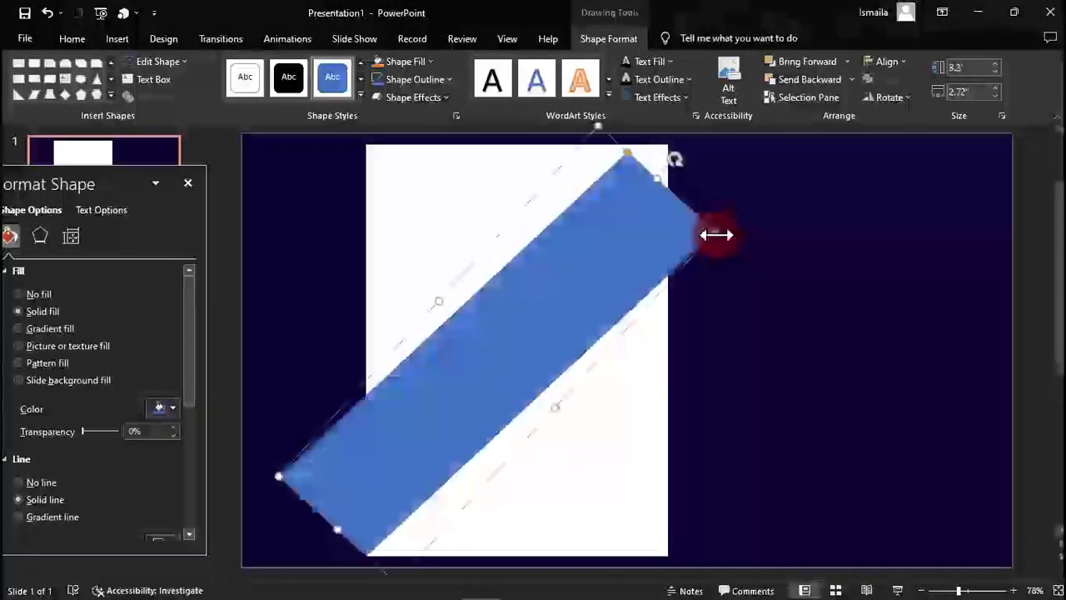
- Lengthen the diagonal band to about 8.81" and adjust its angle and position to meet the white rectangle's upper-right and lower-left corners
{"action": "left_click_drag", "start_coordinate": [674, 166], "coordinate": [669, 198]}
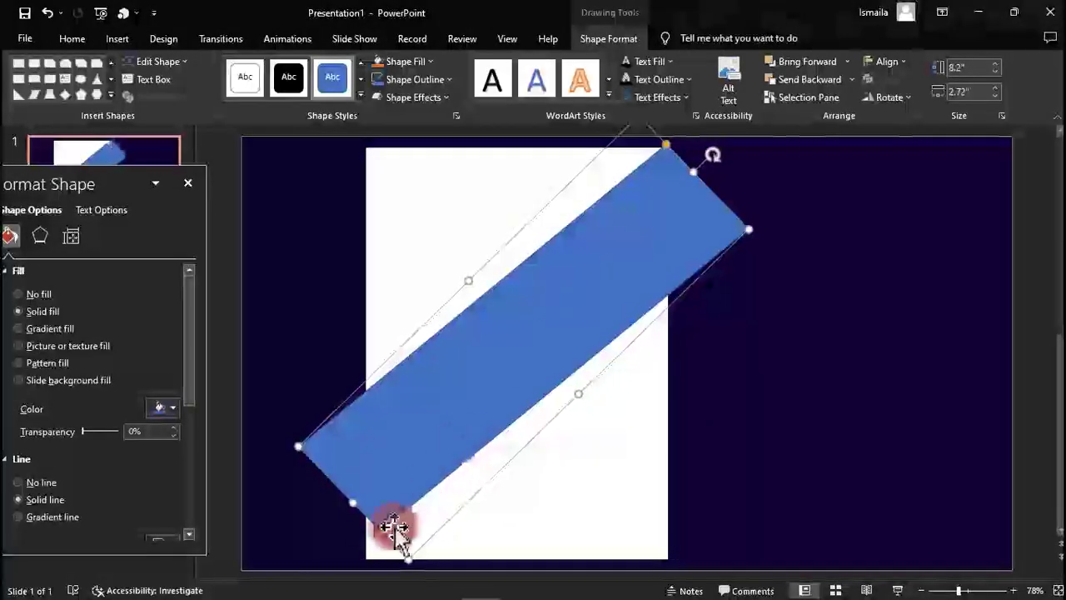
{"action": "left_click_drag", "start_coordinate": [353, 503], "coordinate": [326, 529]}
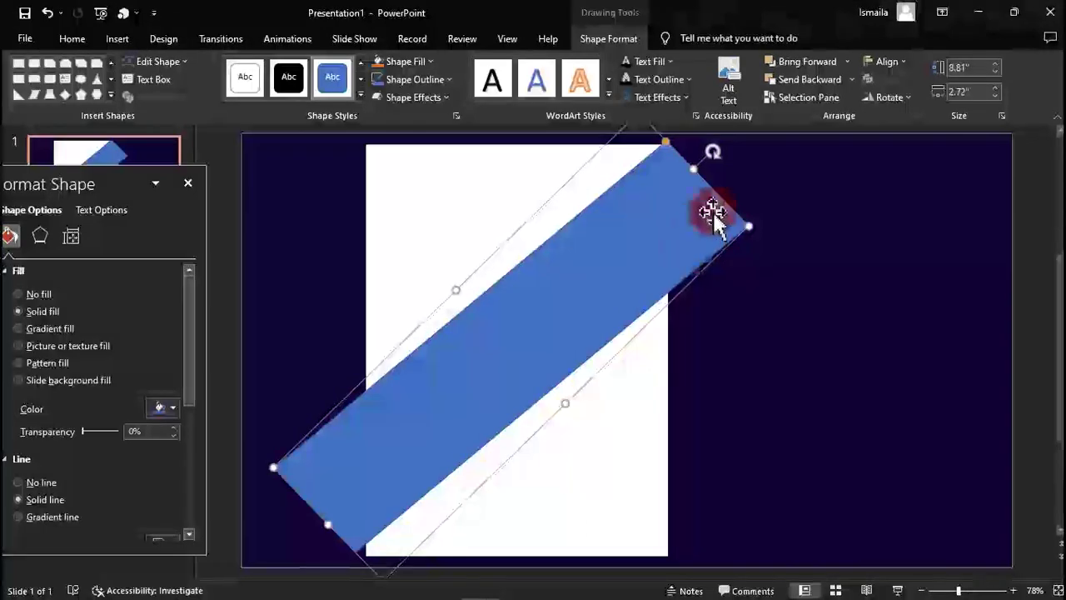
{"action": "left_click_drag", "start_coordinate": [718, 153], "coordinate": [708, 148]}
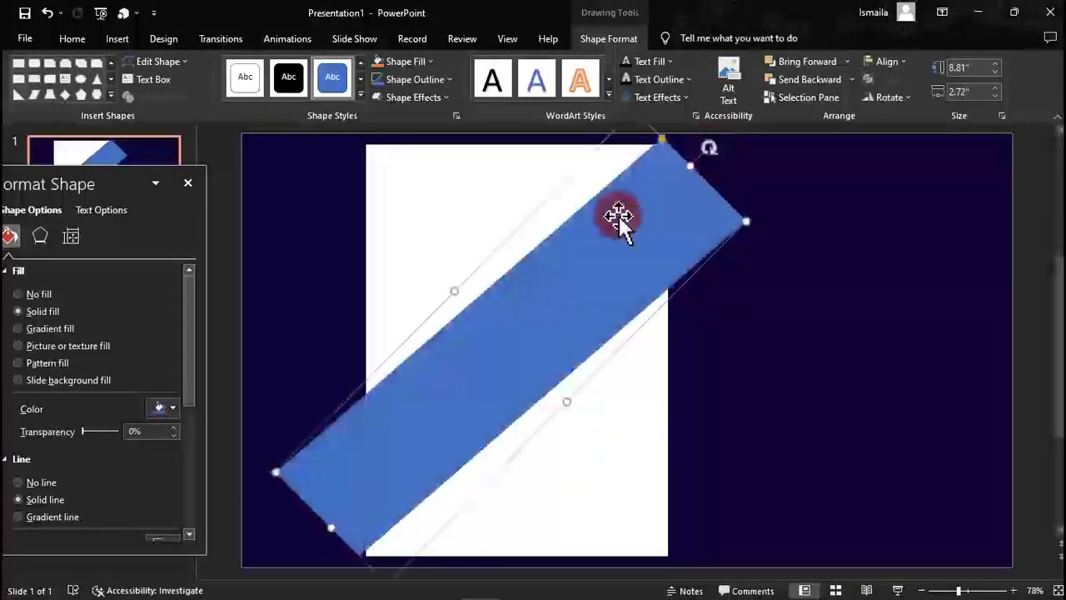
{"action": "left_click_drag", "start_coordinate": [588, 248], "coordinate": [595, 258]}
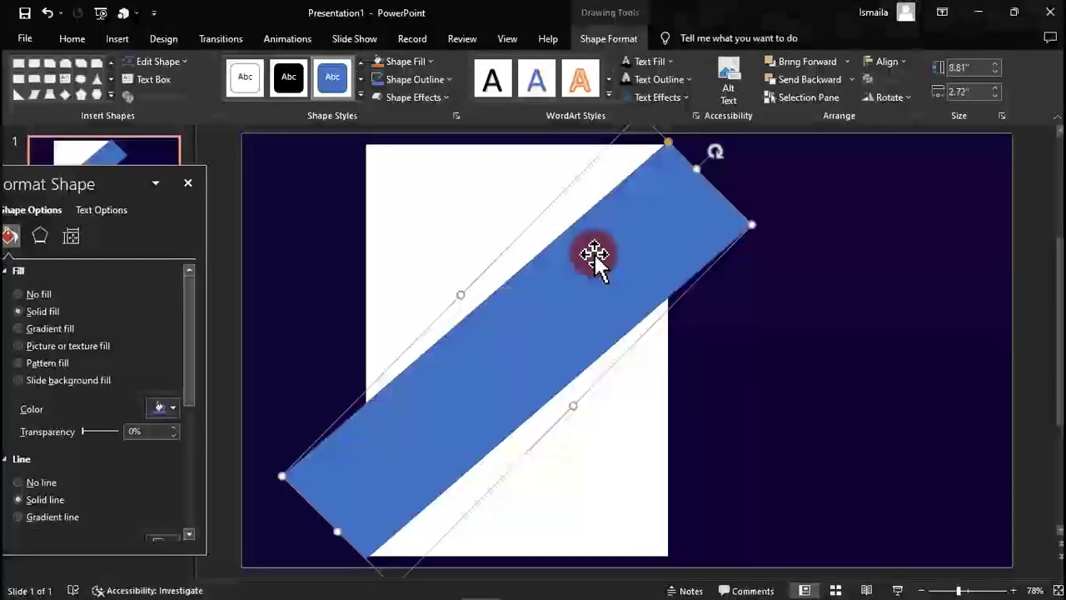
{"action": "left_click", "coordinate": [776, 309]}
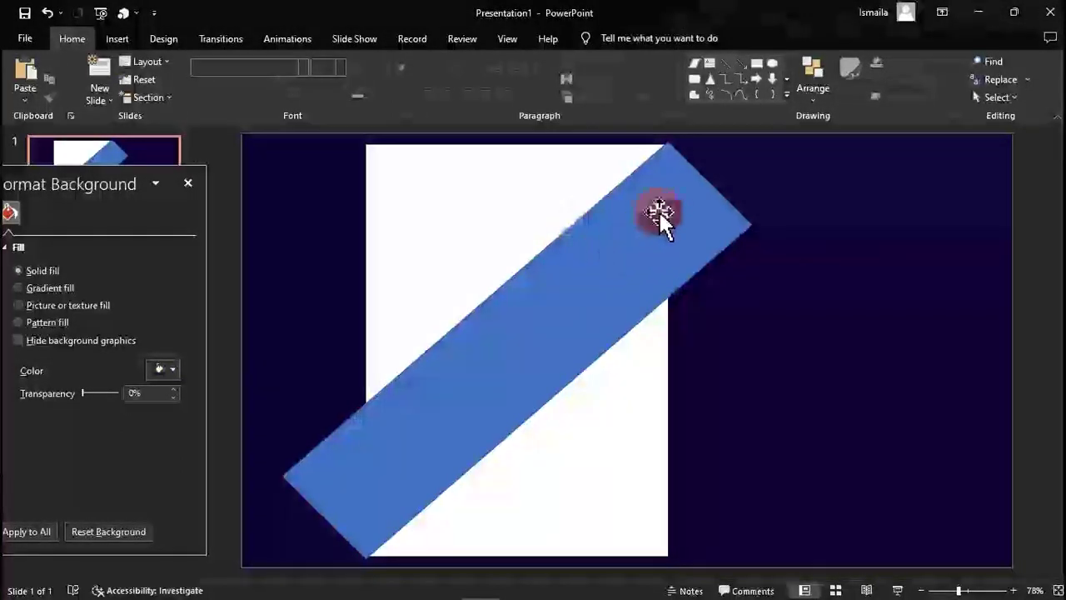
- Subtract the blue parallelogram from the white rectangle with Merge Shapes, leaving two white triangles
{"action": "left_click", "coordinate": [481, 200]}
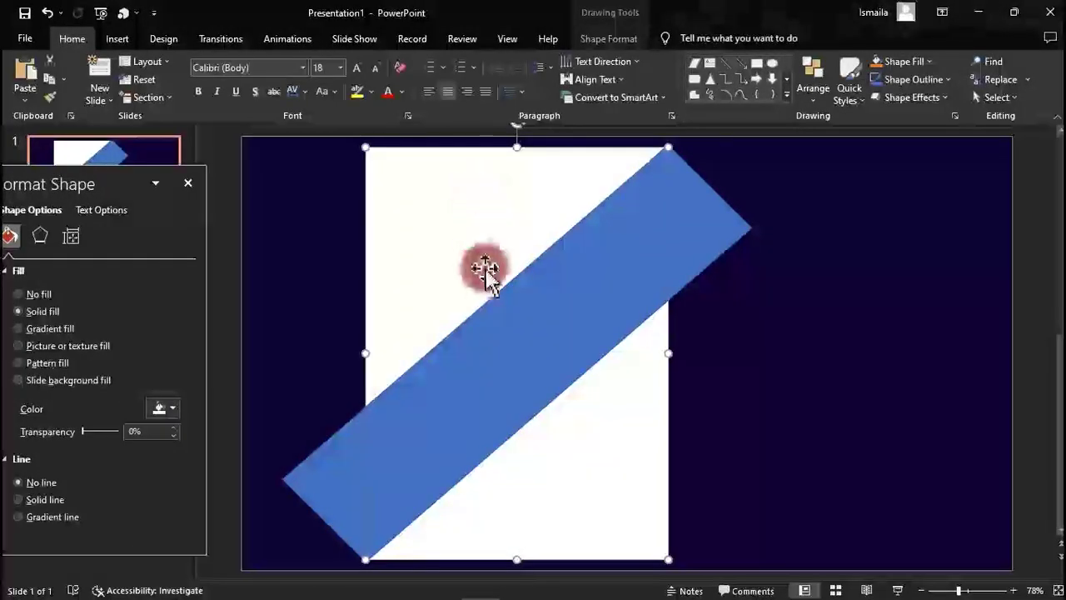
{"action": "left_click", "coordinate": [516, 319], "text": "shift"}
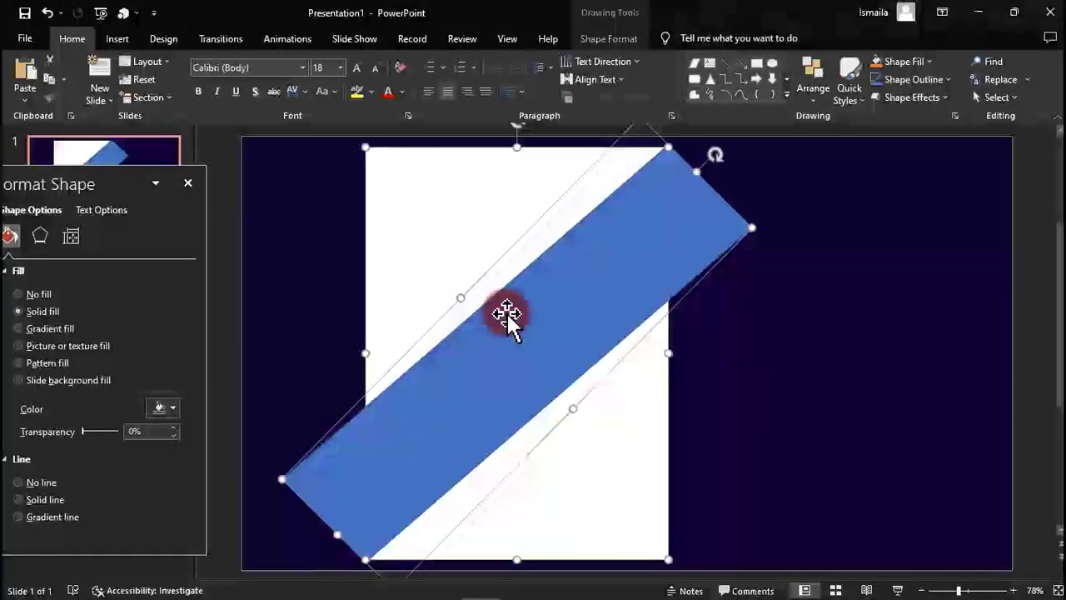
{"action": "left_click", "coordinate": [609, 39]}
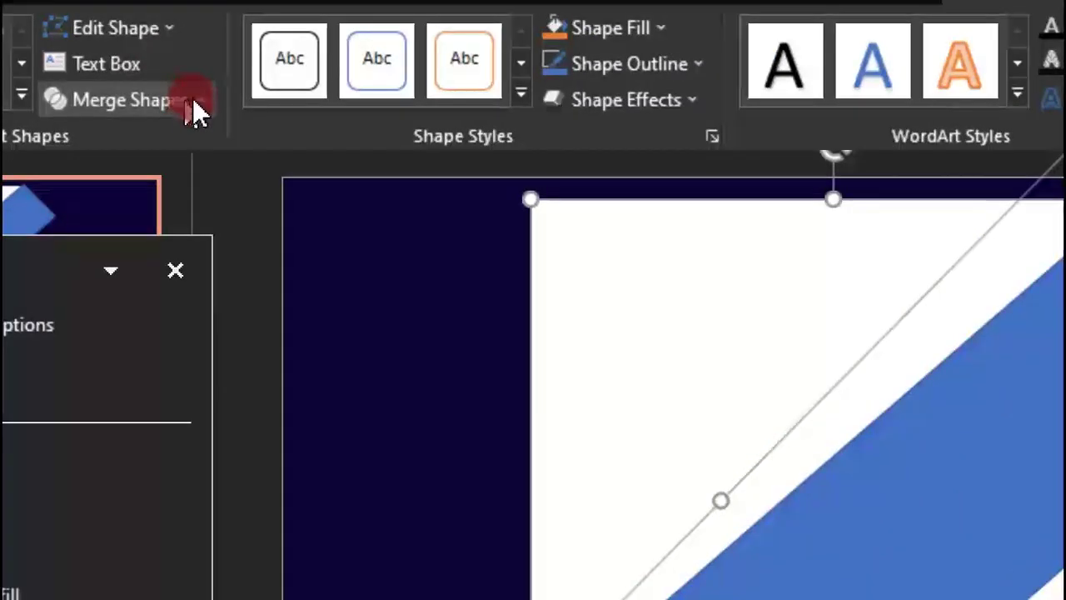
{"action": "left_click", "coordinate": [204, 106]}
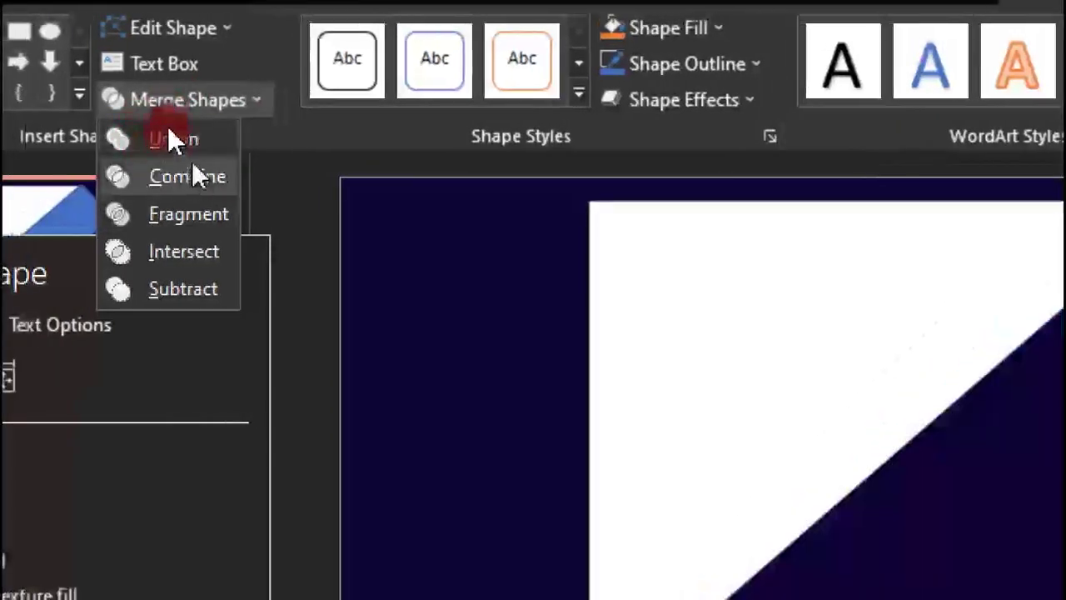
{"action": "left_click", "coordinate": [172, 139]}
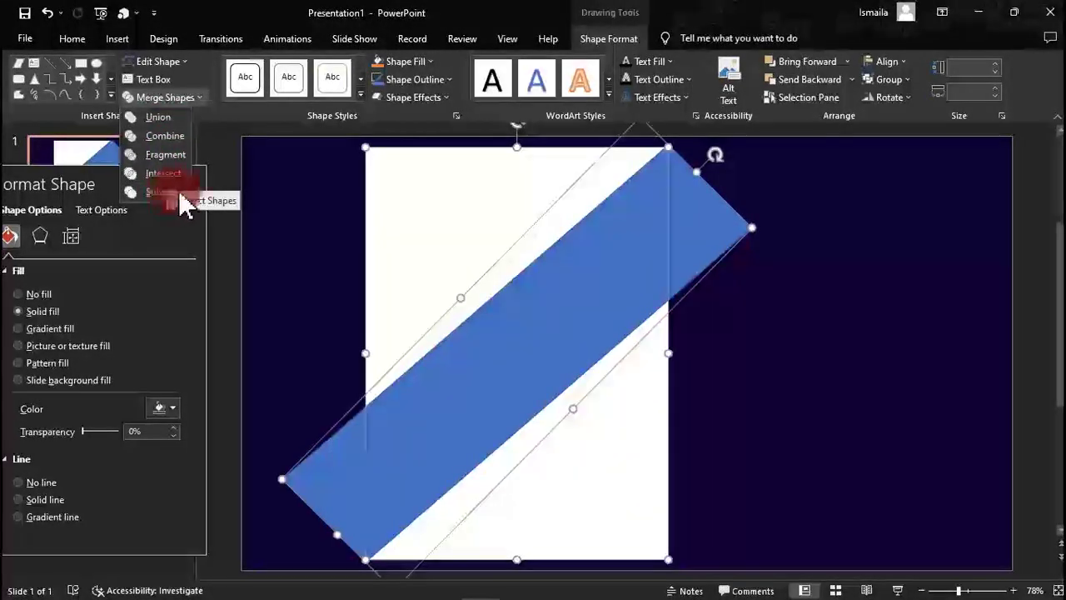
{"action": "left_click", "coordinate": [154, 192]}
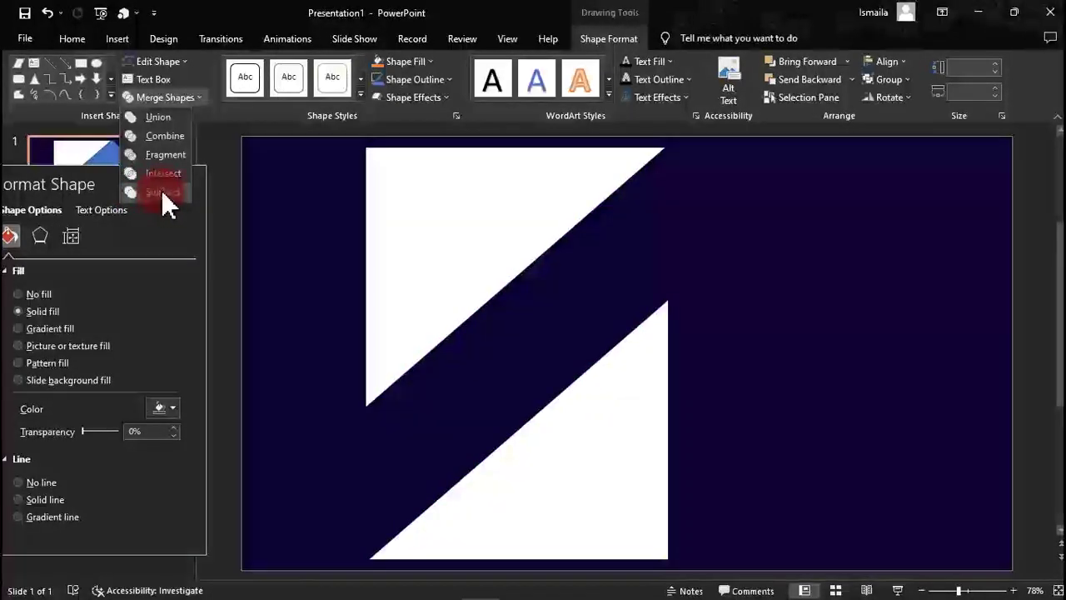
{"action": "left_click", "coordinate": [161, 191]}
{"action": "left_click", "coordinate": [275, 236]}
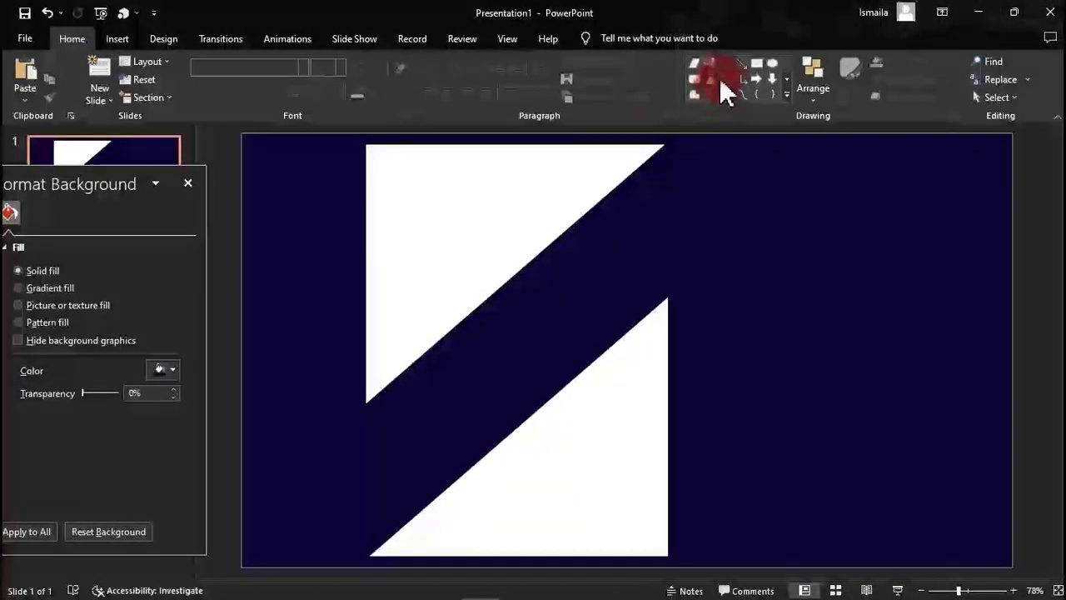
- Draw a rectangle about 0.99" high by 1.26" wide beside the upper triangle's right tip and place a copy beside the lower triangle's left tip
{"action": "left_click", "coordinate": [765, 73]}
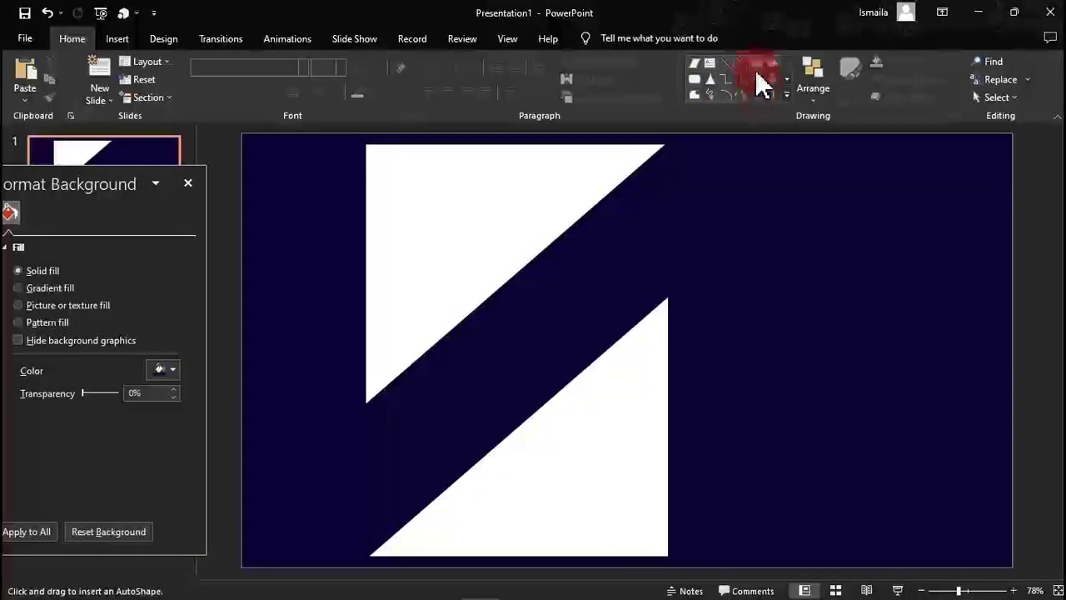
{"action": "left_click", "coordinate": [756, 66]}
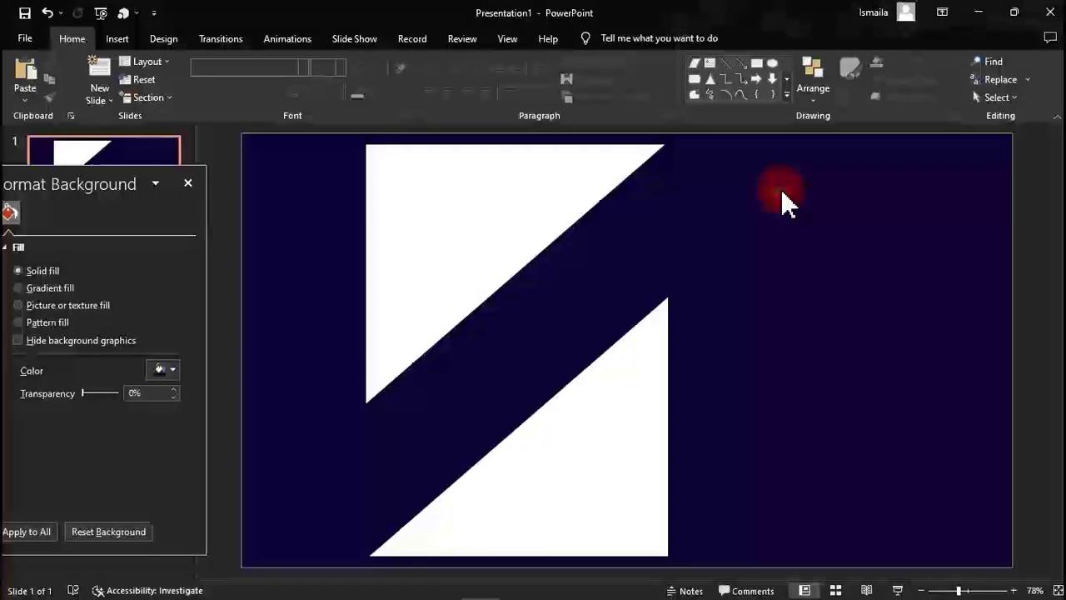
{"action": "left_click", "coordinate": [757, 64]}
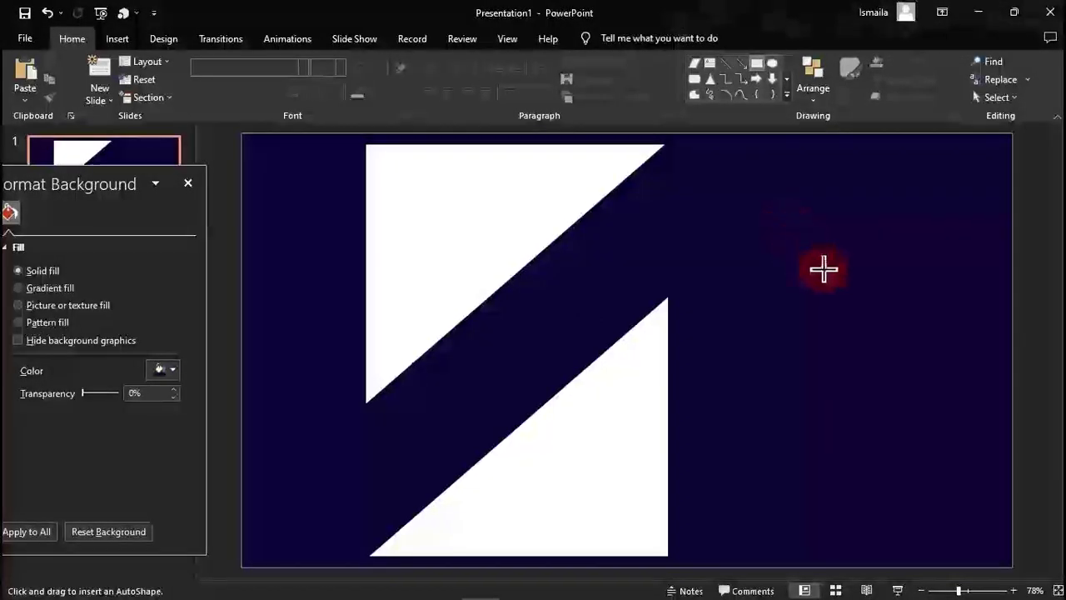
{"action": "mouse_move", "coordinate": [776, 233]}
{"action": "left_mouse_down"}
{"action": "mouse_move", "coordinate": [805, 276]}
{"action": "mouse_move", "coordinate": [849, 290]}
{"action": "mouse_move", "coordinate": [743, 228]}
{"action": "mouse_move", "coordinate": [706, 193]}
{"action": "mouse_move", "coordinate": [710, 179]}
{"action": "mouse_move", "coordinate": [714, 195]}
{"action": "mouse_move", "coordinate": [719, 178]}
{"action": "mouse_move", "coordinate": [343, 426]}
{"action": "mouse_move", "coordinate": [332, 529]}
{"action": "left_mouse_up"}
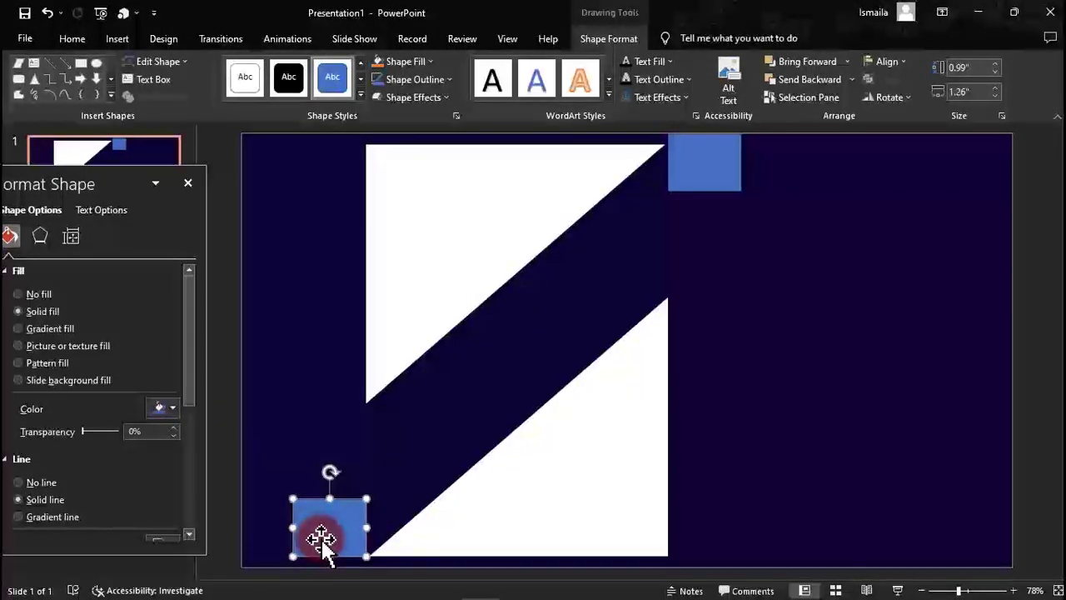
- Duplicate the small blue rectangle twice, placing copies beside the lower triangle's top corner and the upper triangle's bottom corner
{"action": "scroll", "coordinate": [341, 327], "scroll_direction": "down", "scroll_amount": 1}
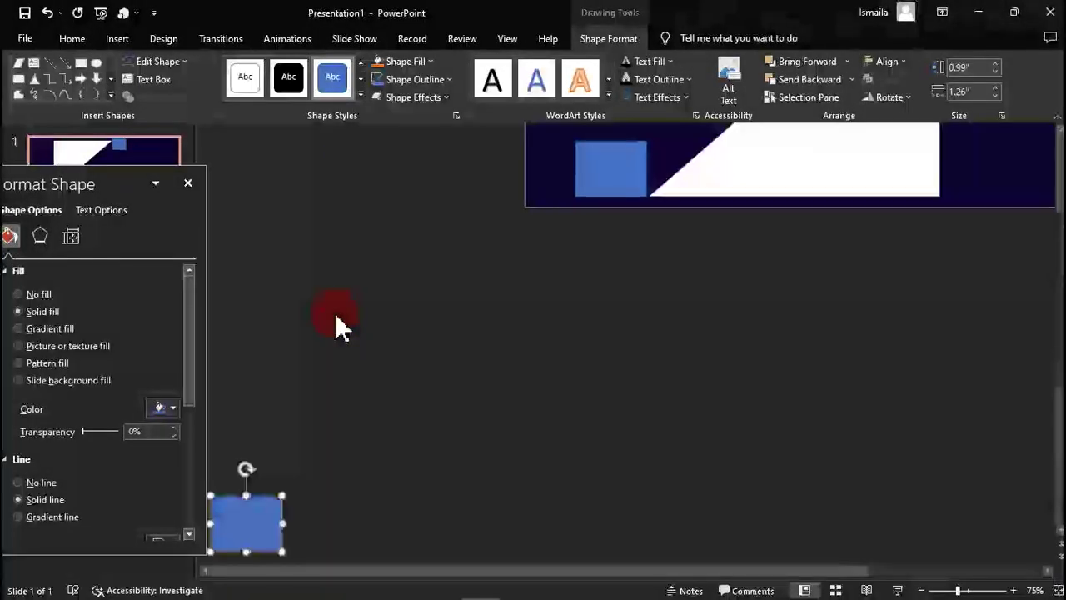
{"action": "left_click_drag", "start_coordinate": [263, 519], "coordinate": [913, 153]}
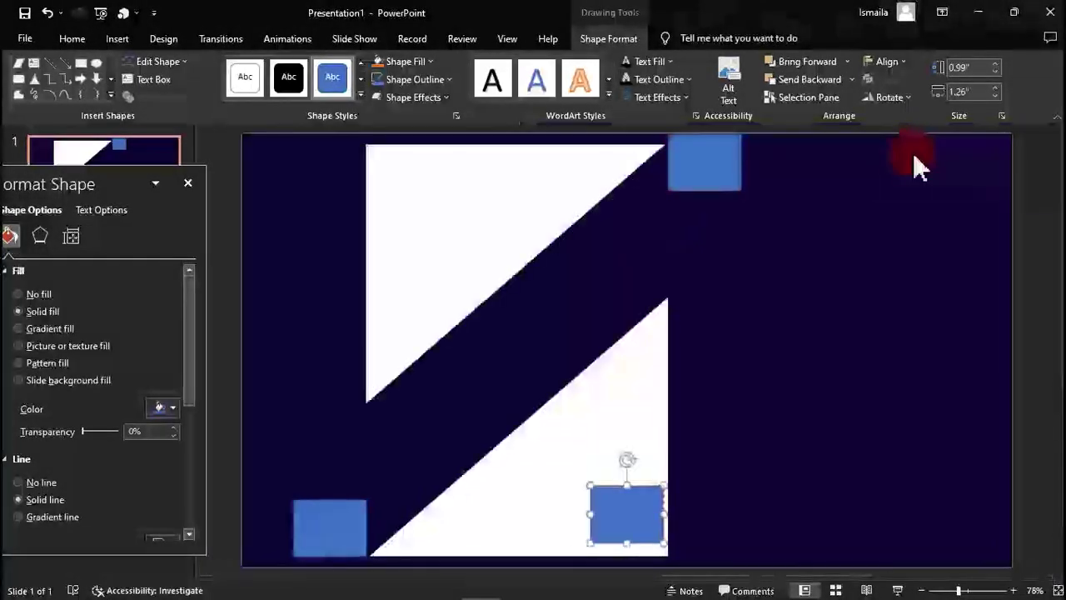
{"action": "left_click_drag", "start_coordinate": [647, 506], "coordinate": [721, 278]}
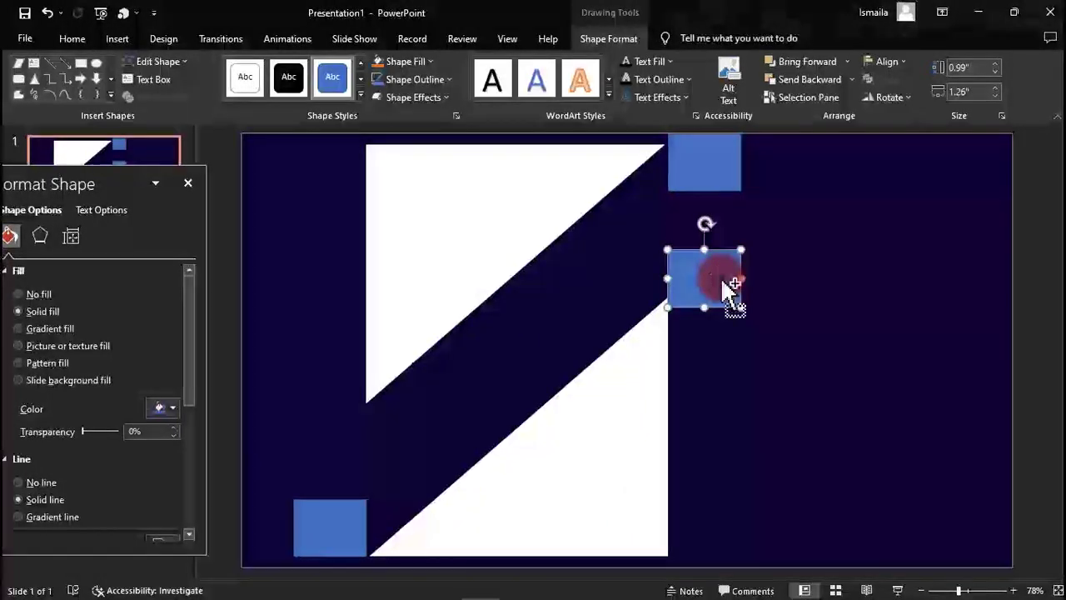
{"action": "scroll", "coordinate": [725, 288], "scroll_direction": "down", "scroll_amount": 1}
{"action": "left_click_drag", "start_coordinate": [1012, 186], "coordinate": [333, 431]}
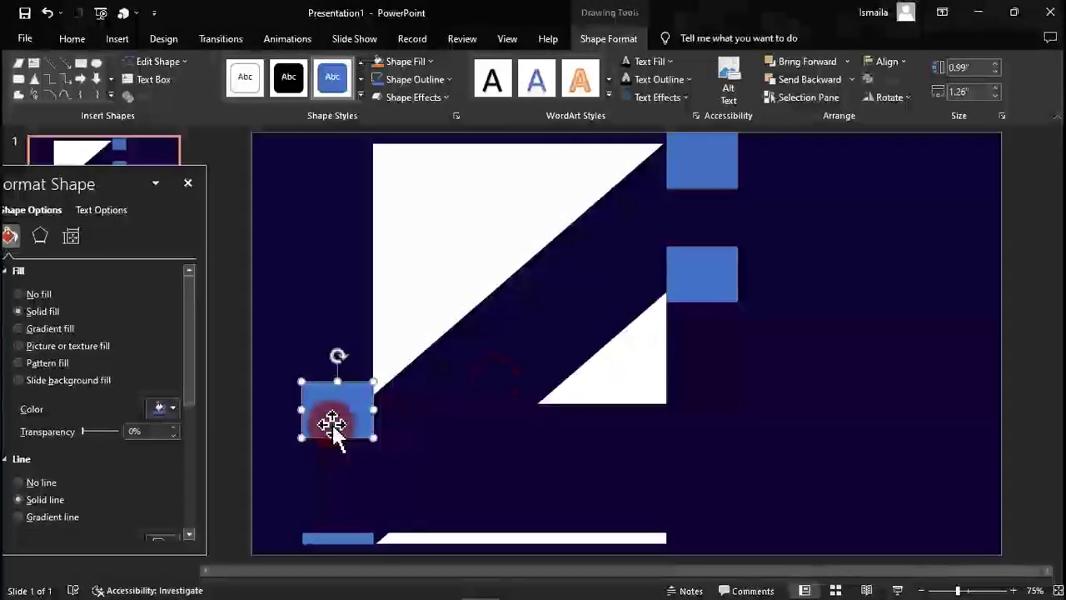
{"action": "left_click", "coordinate": [852, 334]}
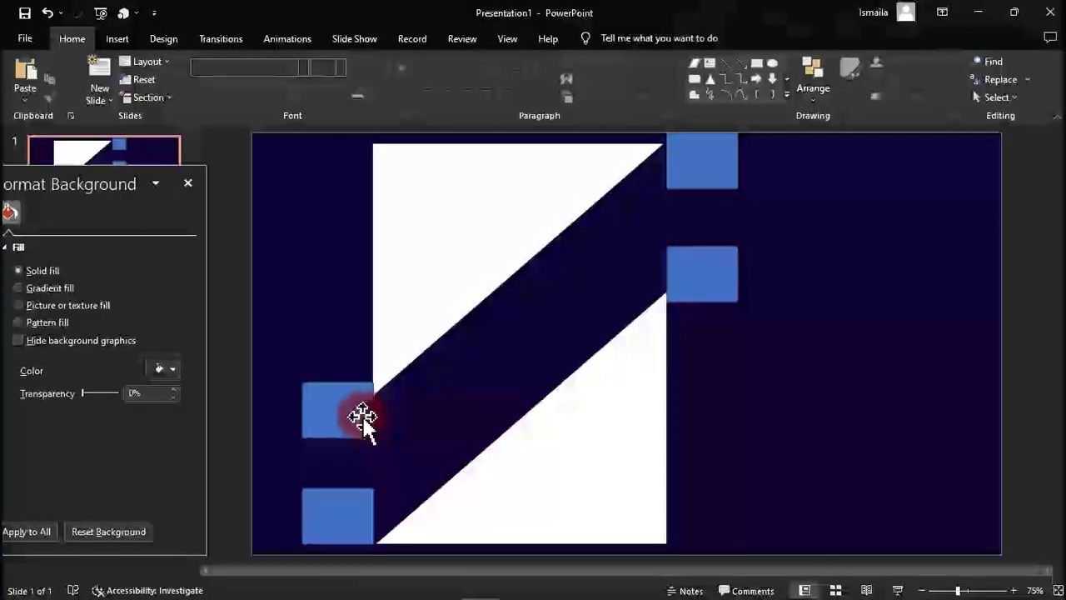
- Align the two inner small rectangles with the triangles' sharp vertical-side corners and shift the lowest one down and over the lower triangle's left tip
{"action": "left_click_drag", "start_coordinate": [360, 419], "coordinate": [360, 427]}
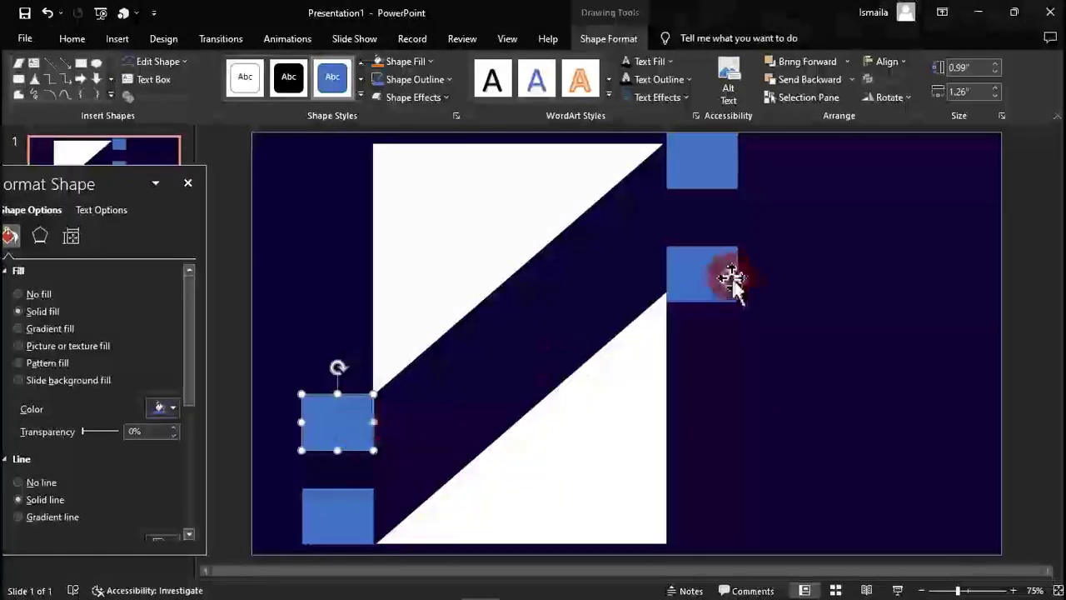
{"action": "left_click_drag", "start_coordinate": [707, 276], "coordinate": [713, 259]}
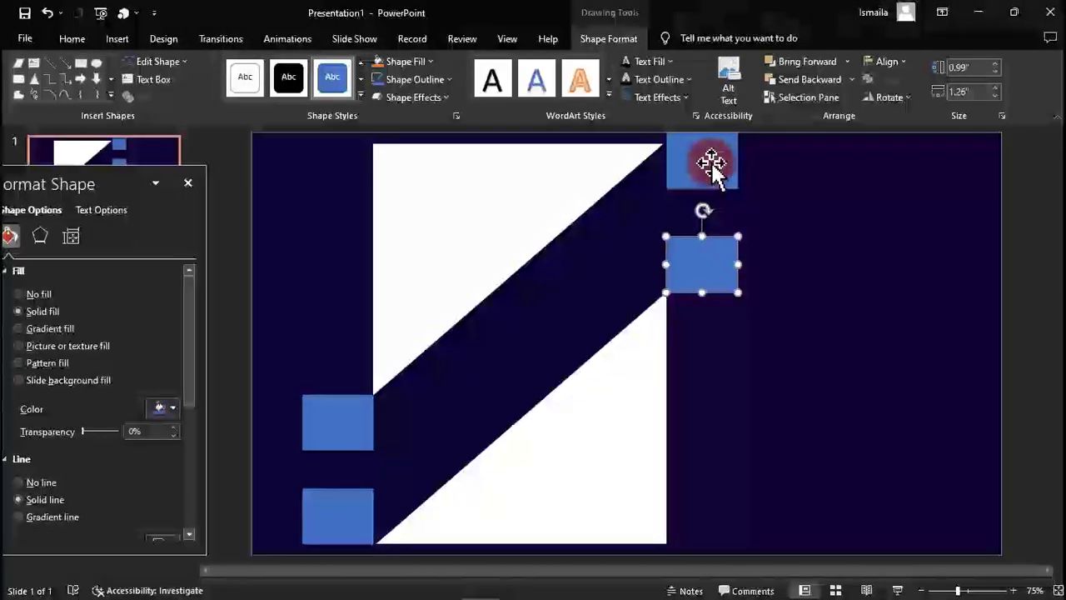
{"action": "left_click", "coordinate": [357, 523]}
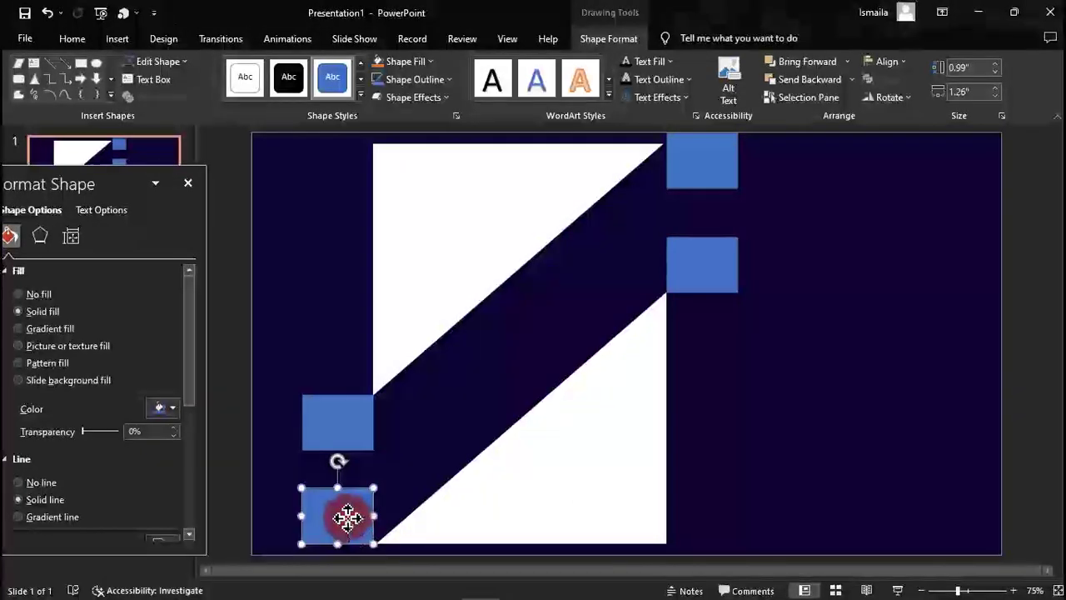
{"action": "left_click_drag", "start_coordinate": [347, 516], "coordinate": [352, 526]}
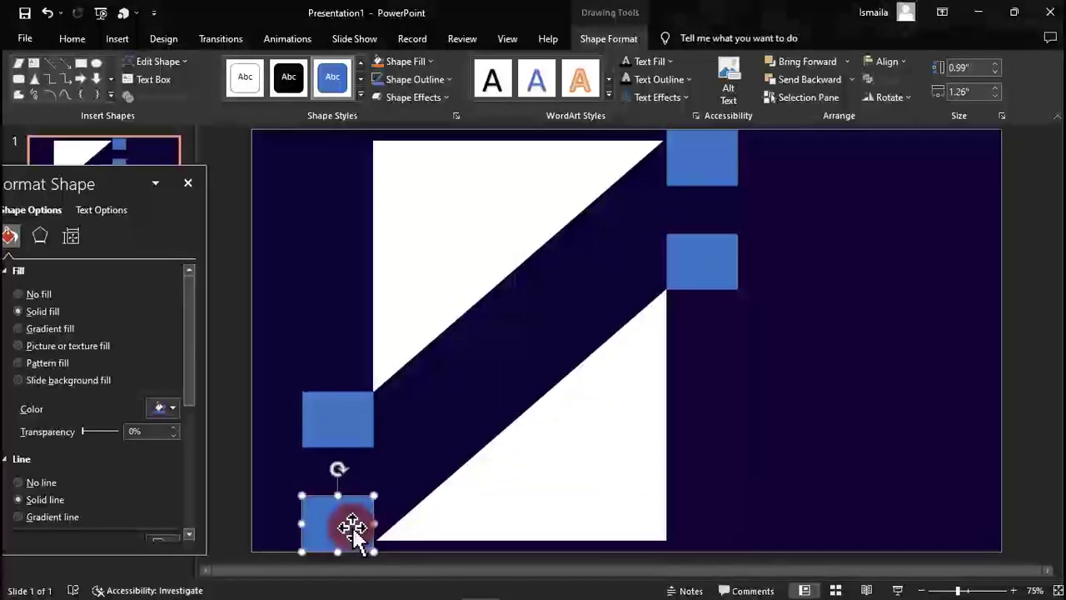
{"action": "key", "text": "ctrl+z"}
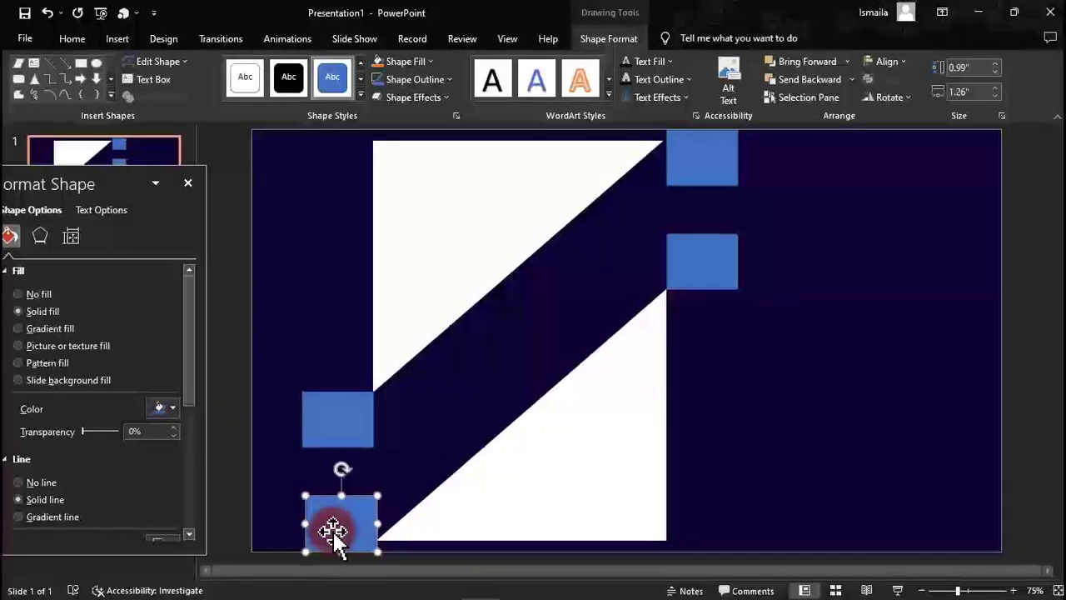
{"action": "key", "text": "ctrl+Right"}
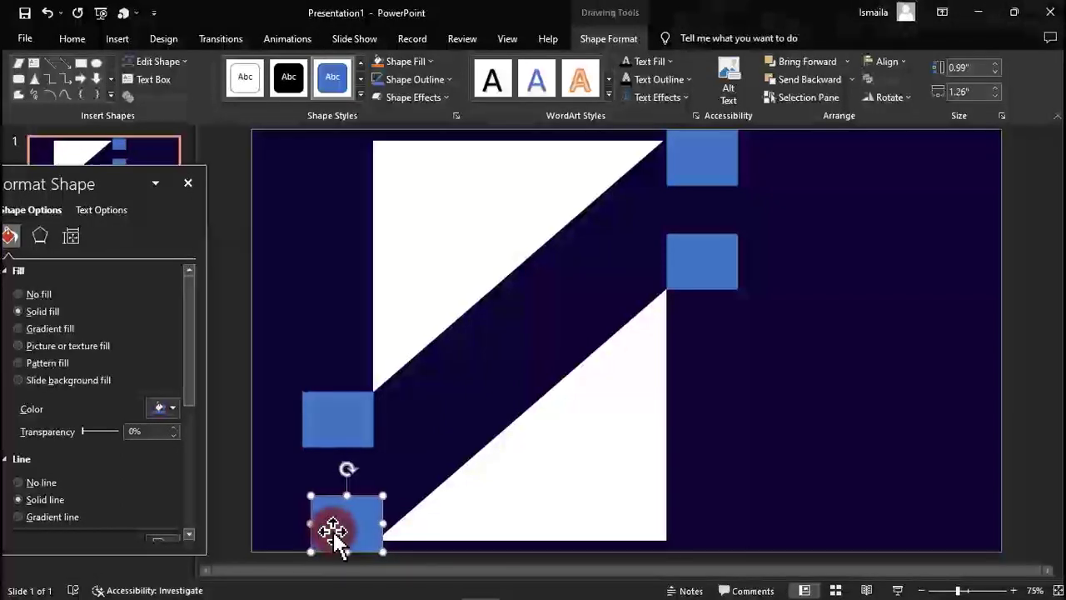
- Nudge the topmost small rectangle left so it slightly overlaps the upper triangle's right tip
{"action": "left_click", "coordinate": [683, 173]}
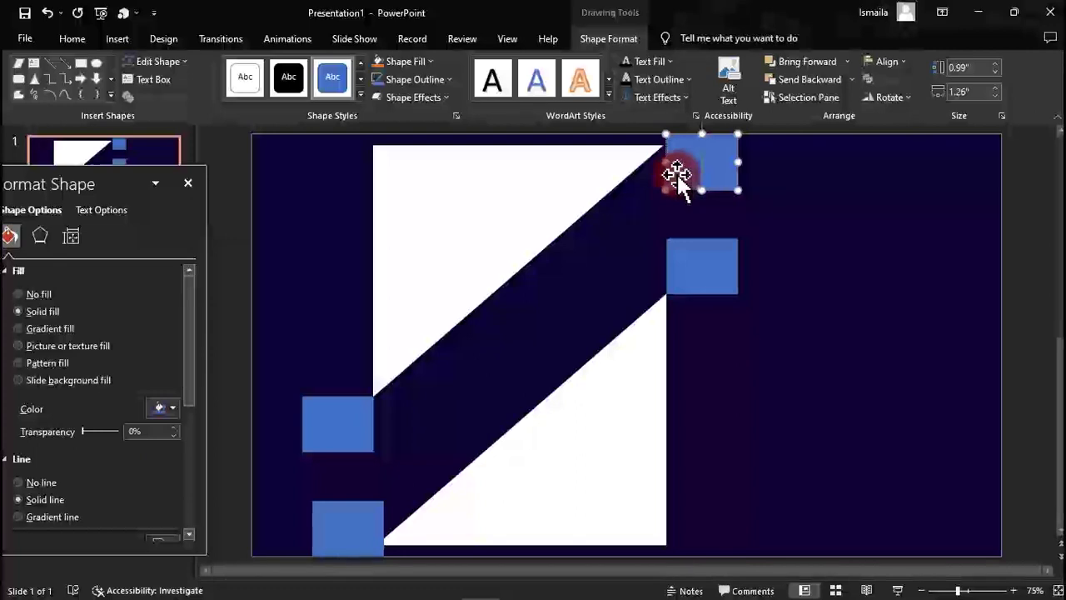
{"action": "key", "text": "Escape"}
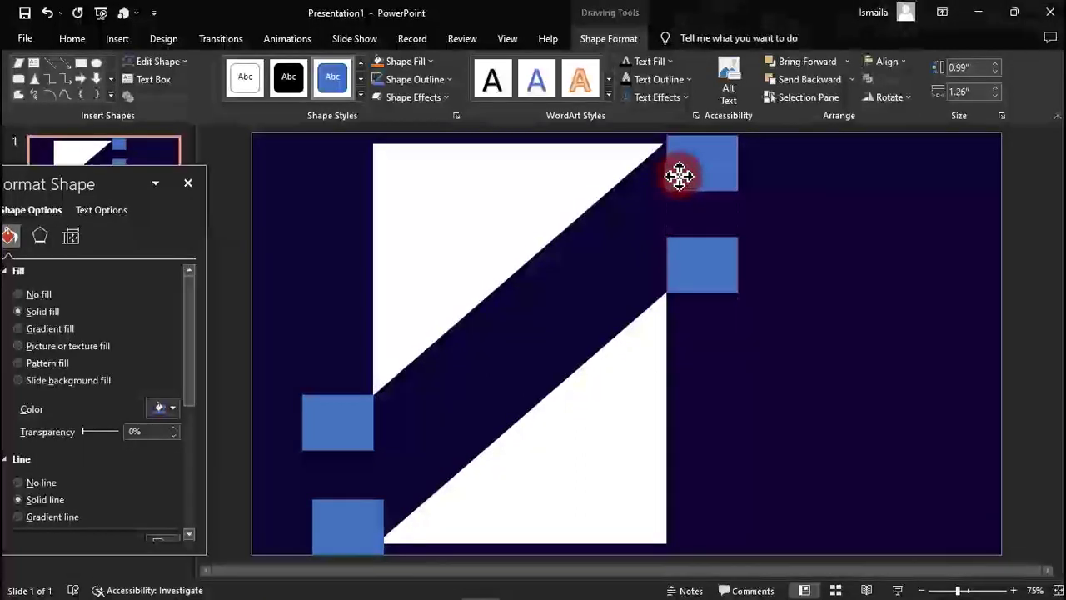
{"action": "left_click", "coordinate": [683, 173]}
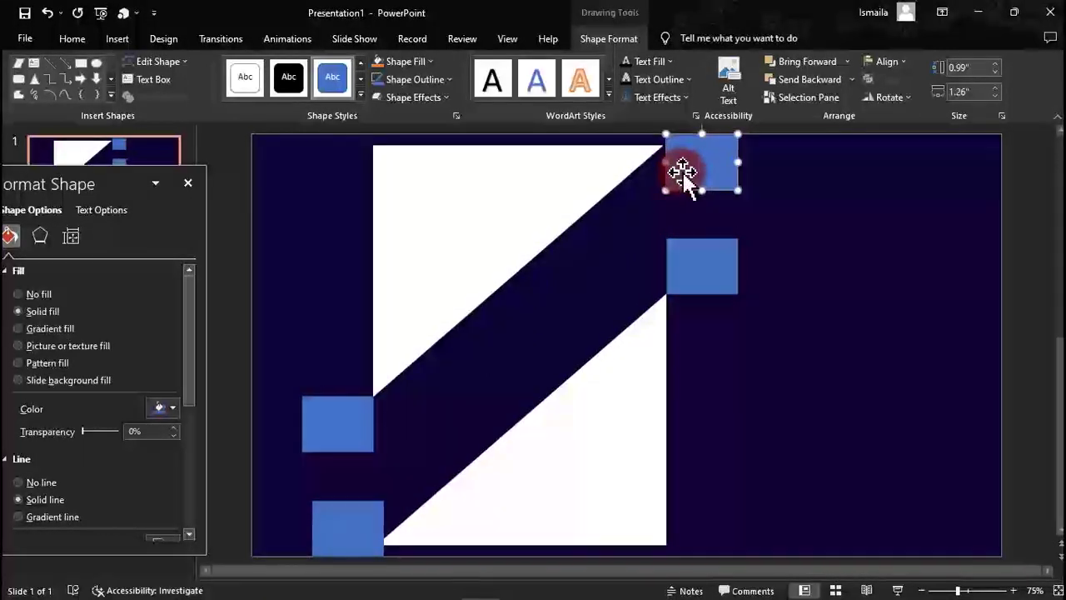
{"action": "key", "text": "Left"}
{"action": "key", "text": "ctrl+Left"}
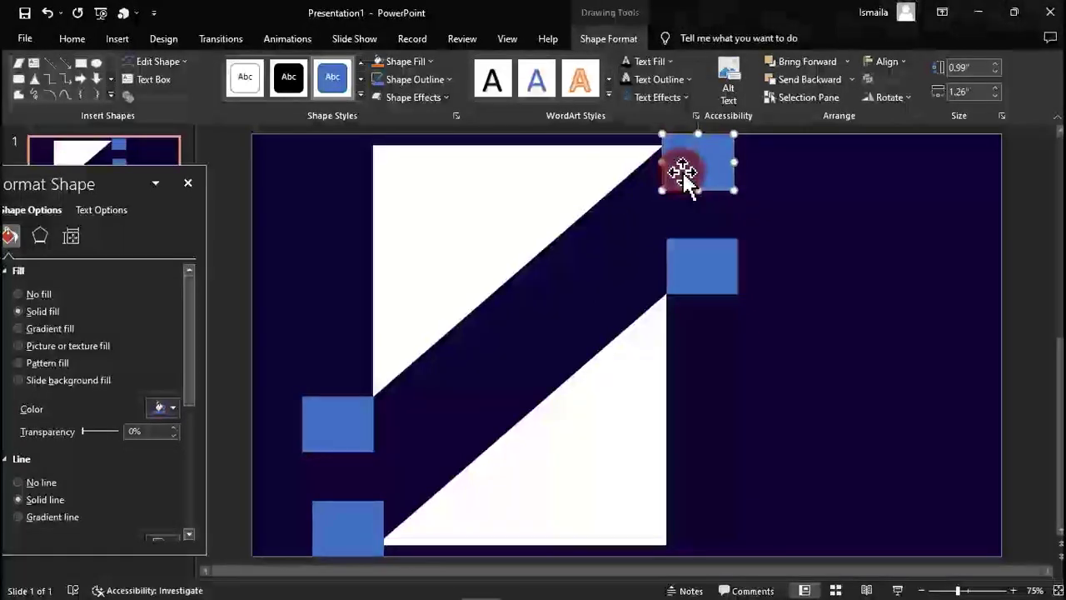
{"action": "key", "text": "ctrl+Left"}
{"action": "key", "text": "ctrl+Left"}
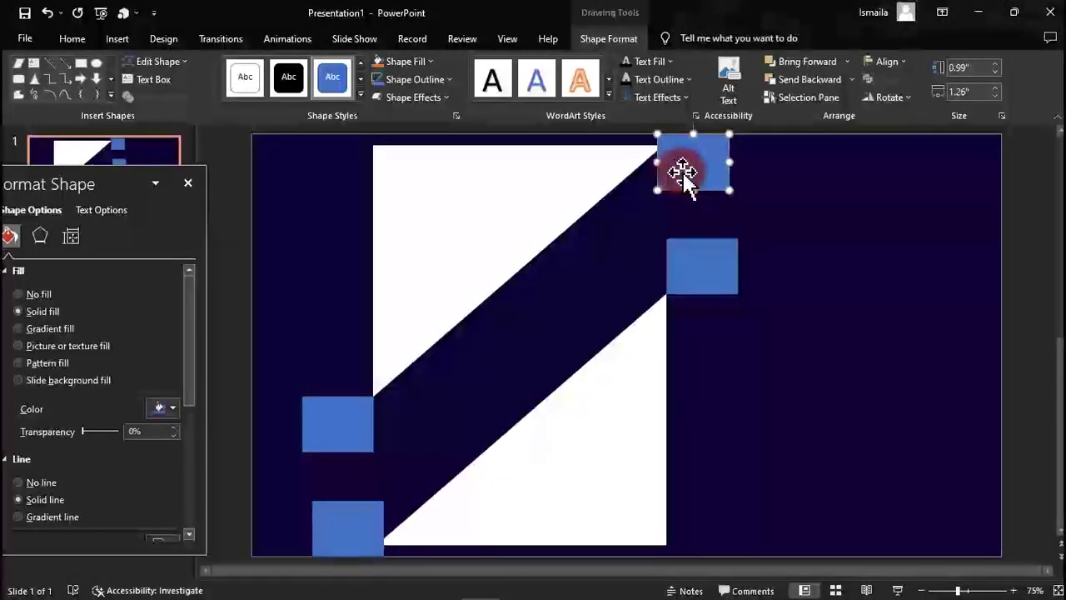
{"action": "key", "text": "ctrl+Left"}
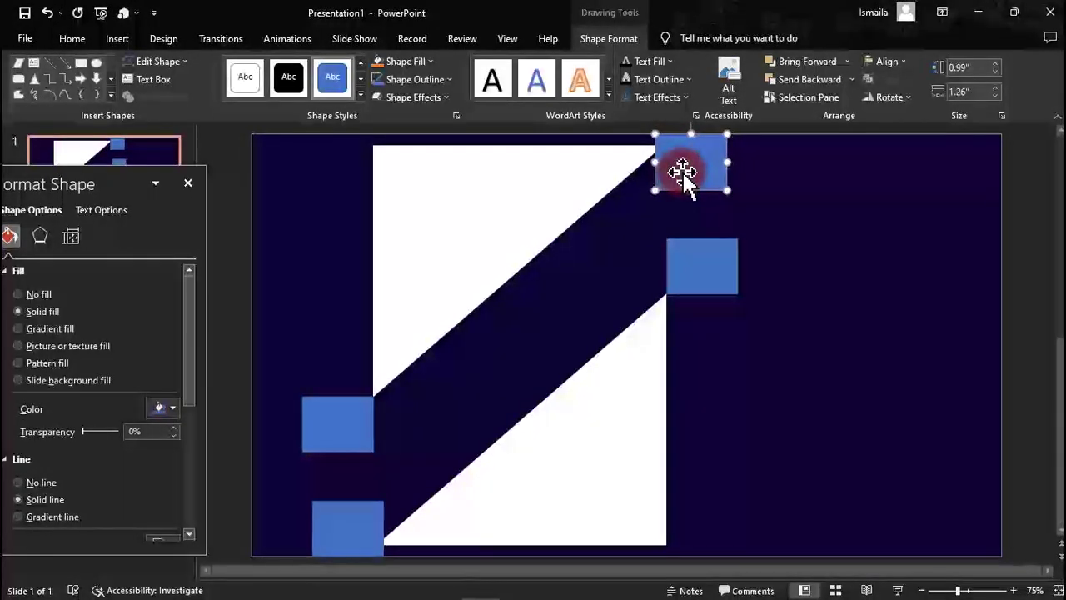
- Nudge the small rectangle below the upper triangle right and up so it overlaps that triangle's bottom corner
{"action": "left_click", "coordinate": [360, 411]}
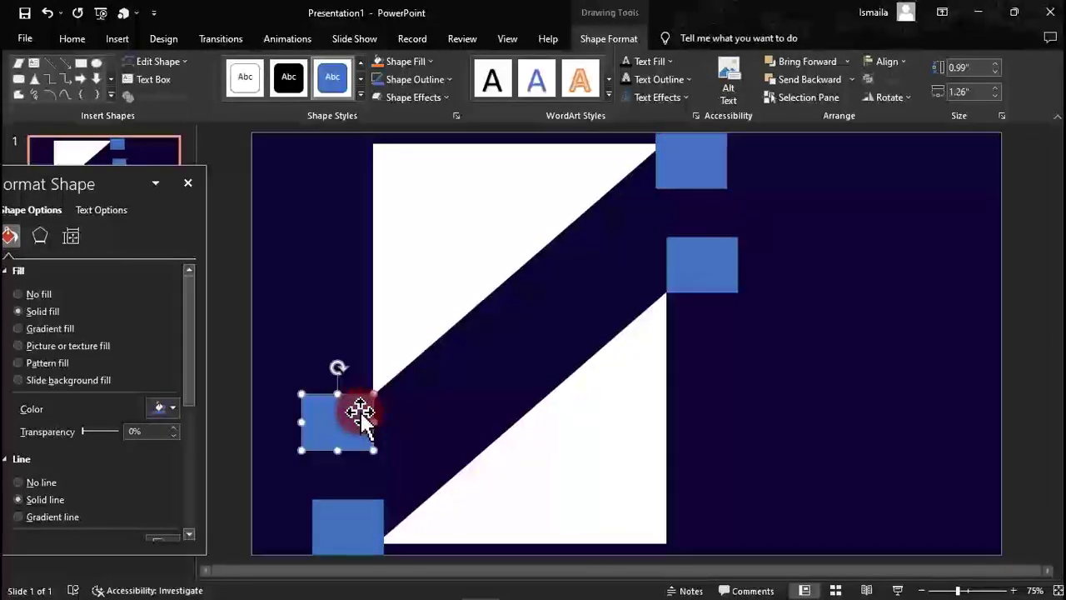
{"action": "key", "text": "ctrl+Right"}
{"action": "key", "text": "ctrl+Right"}
{"action": "key", "text": "ctrl+Right"}
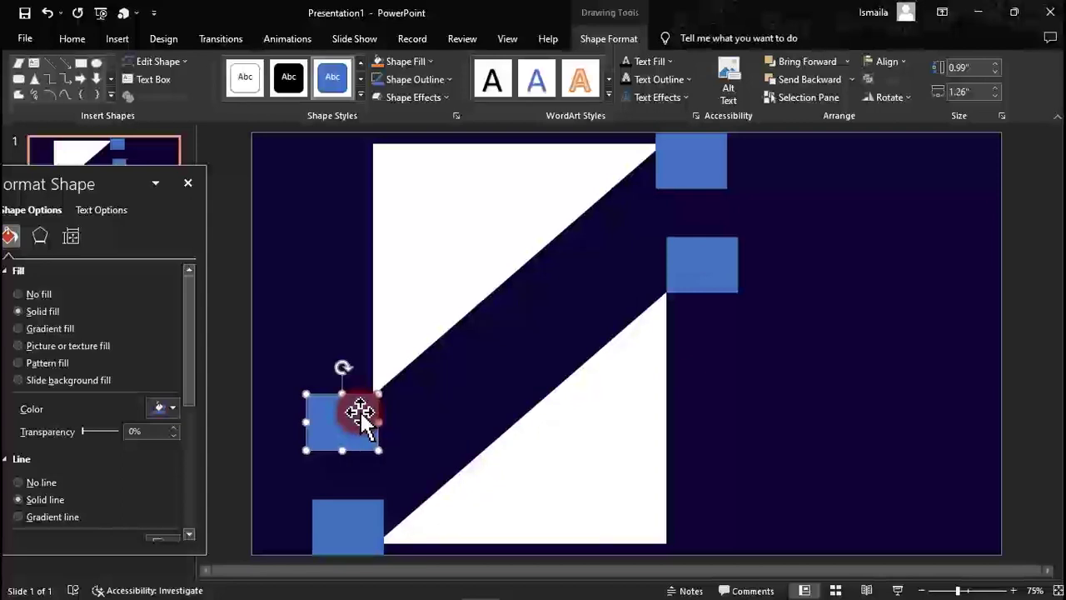
{"action": "key", "text": "ctrl+Right"}
{"action": "key", "text": "ctrl+Right"}
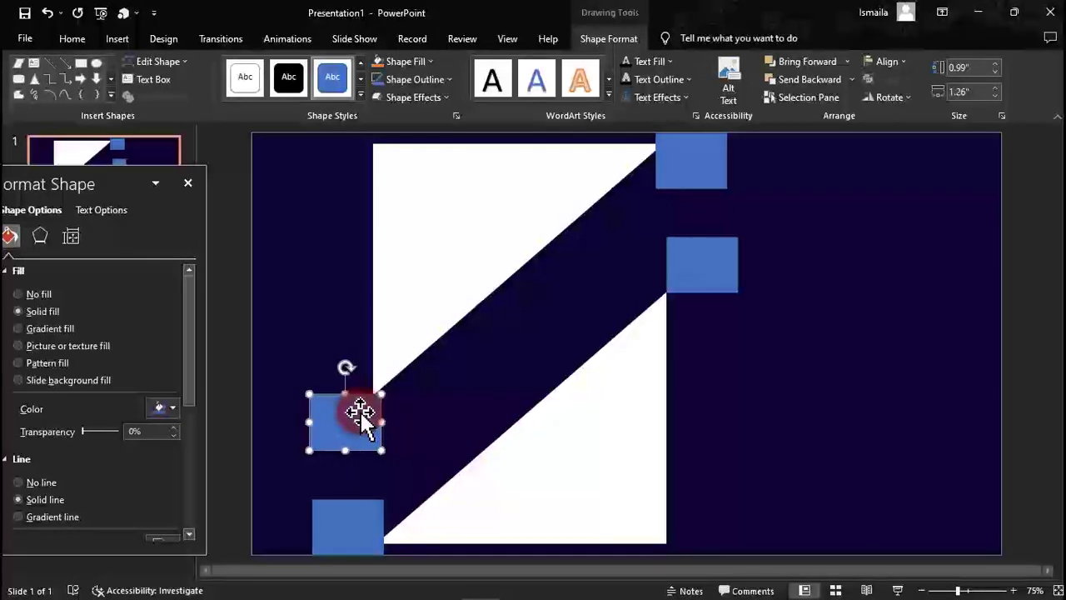
{"action": "key", "text": "ctrl+Up"}
{"action": "key", "text": "ctrl+Up"}
{"action": "key", "text": "ctrl+Up"}
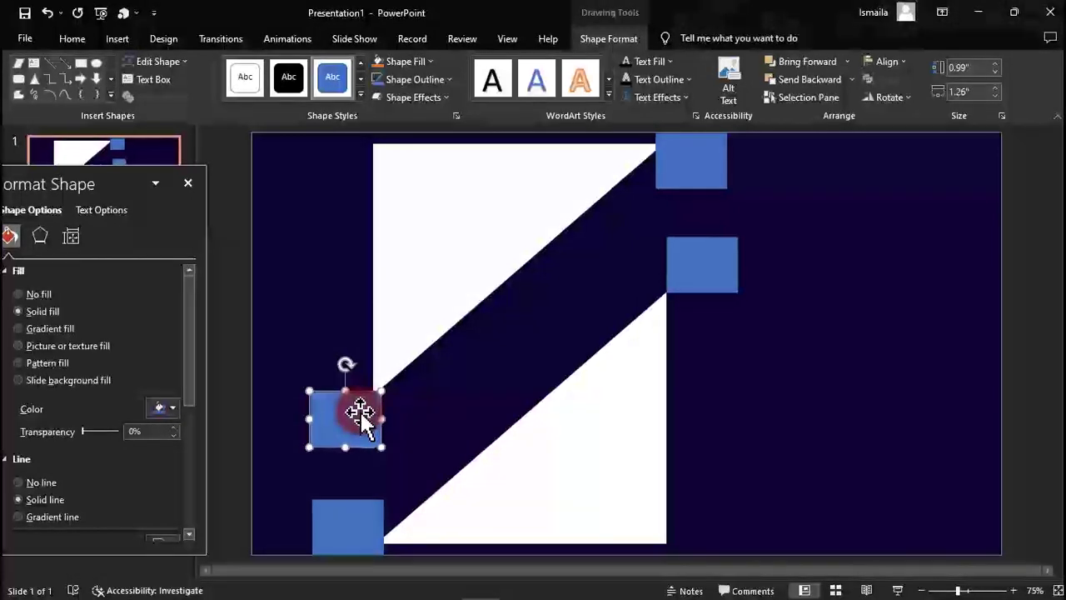
{"action": "key", "text": "ctrl+Up"}
{"action": "key", "text": "ctrl+Up"}
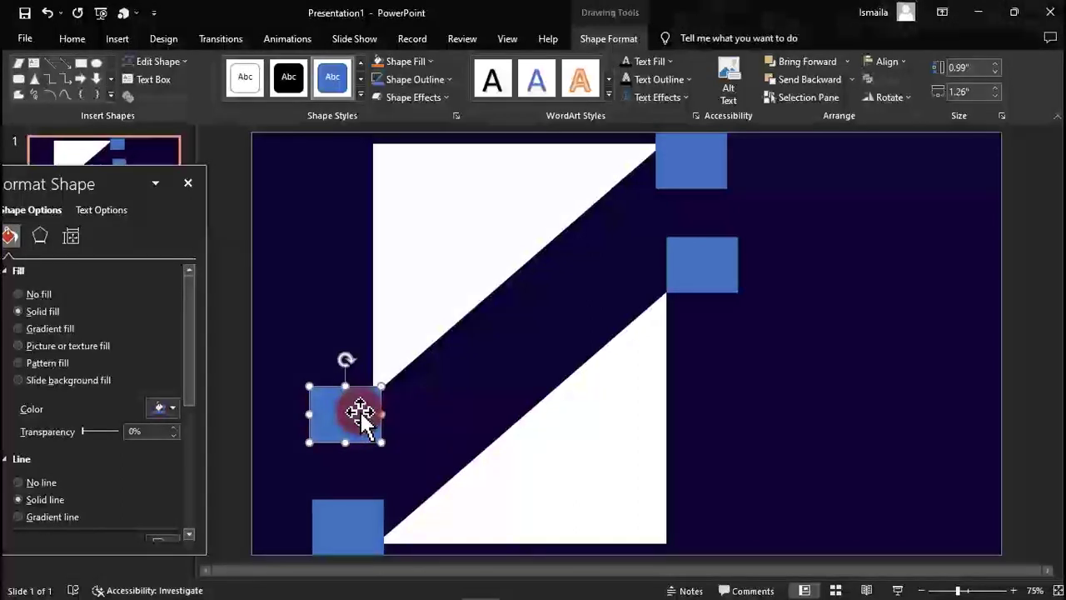
{"action": "key", "text": "ctrl+Up"}
- Nudge the small rectangle above the lower triangle left and down so it overlaps that triangle's top corner
{"action": "left_click", "coordinate": [703, 275]}
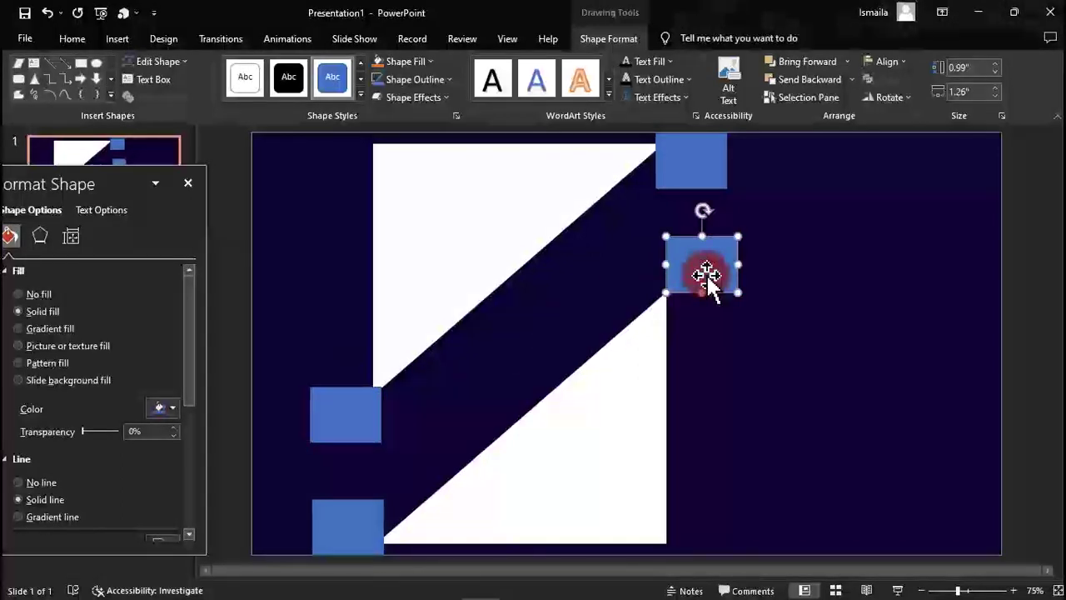
{"action": "key", "text": "ctrl+Left"}
{"action": "key", "text": "ctrl+Left"}
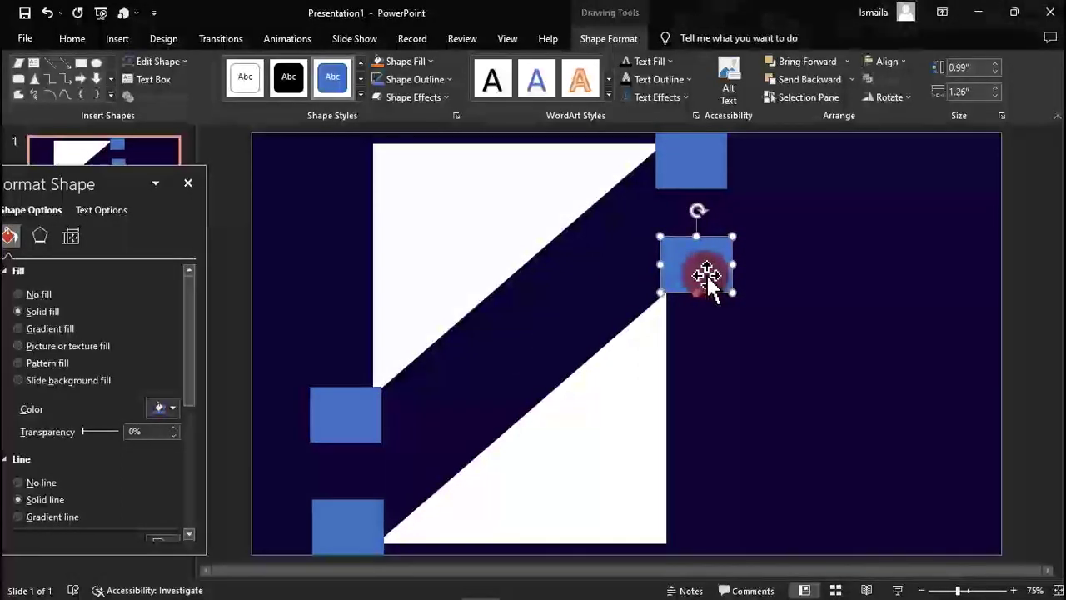
{"action": "key", "text": "ctrl+Left"}
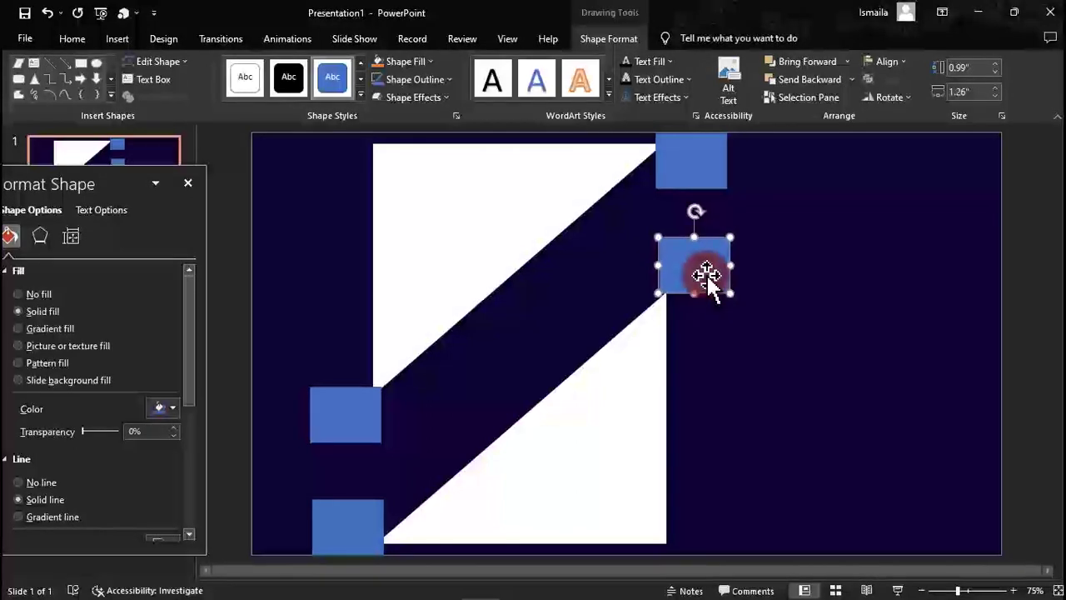
{"action": "key", "text": "ctrl+Down"}
{"action": "key", "text": "ctrl+Down"}
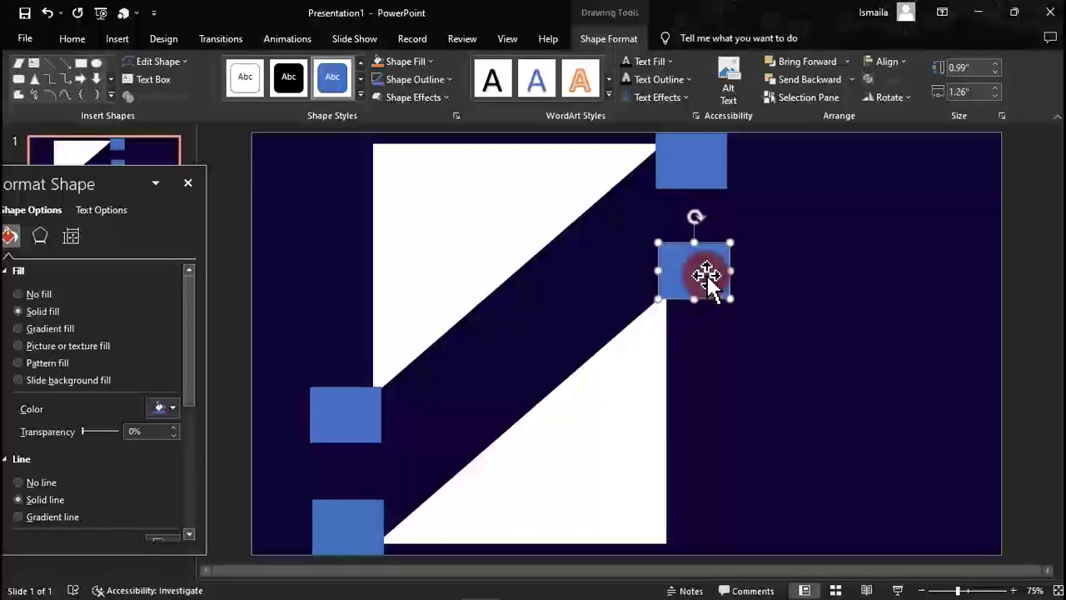
{"action": "left_click", "coordinate": [817, 319]}
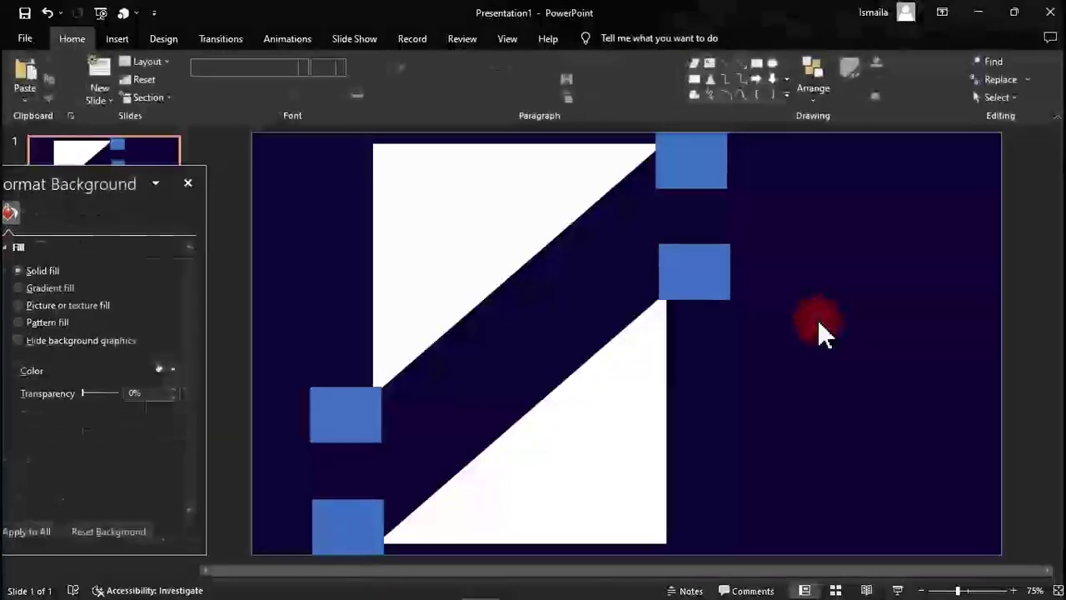
{"action": "left_click", "coordinate": [696, 277]}
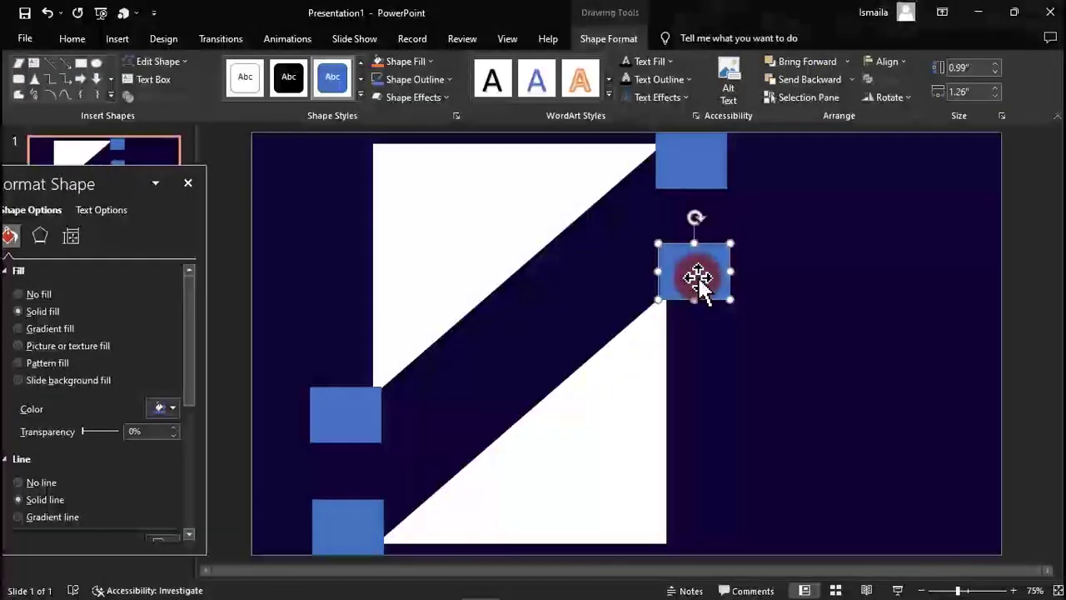
{"action": "left_click", "coordinate": [872, 329]}
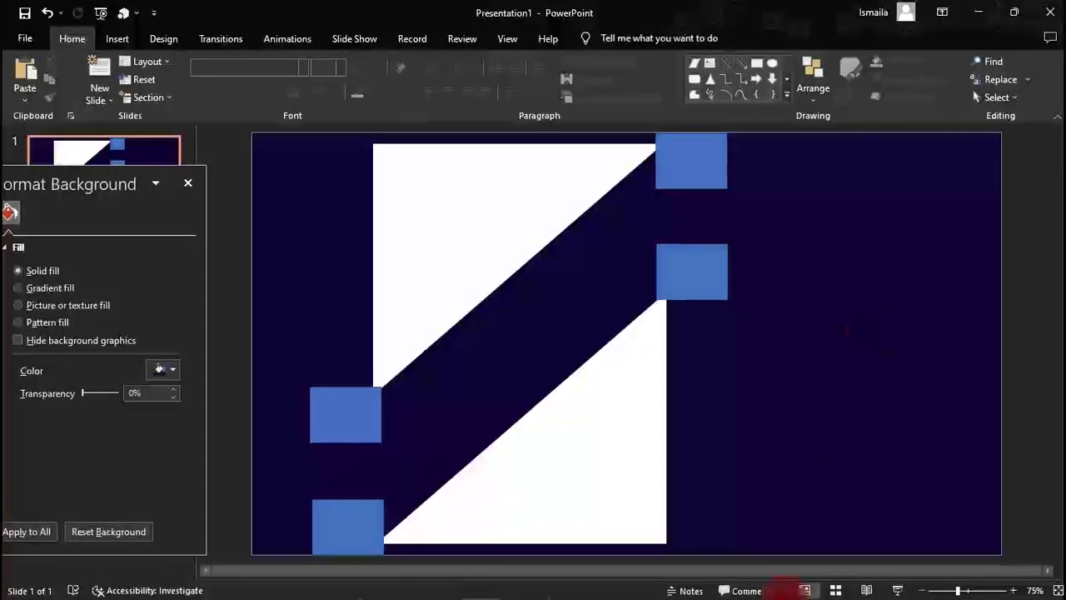
{"action": "mouse_move", "coordinate": [866, 588]}
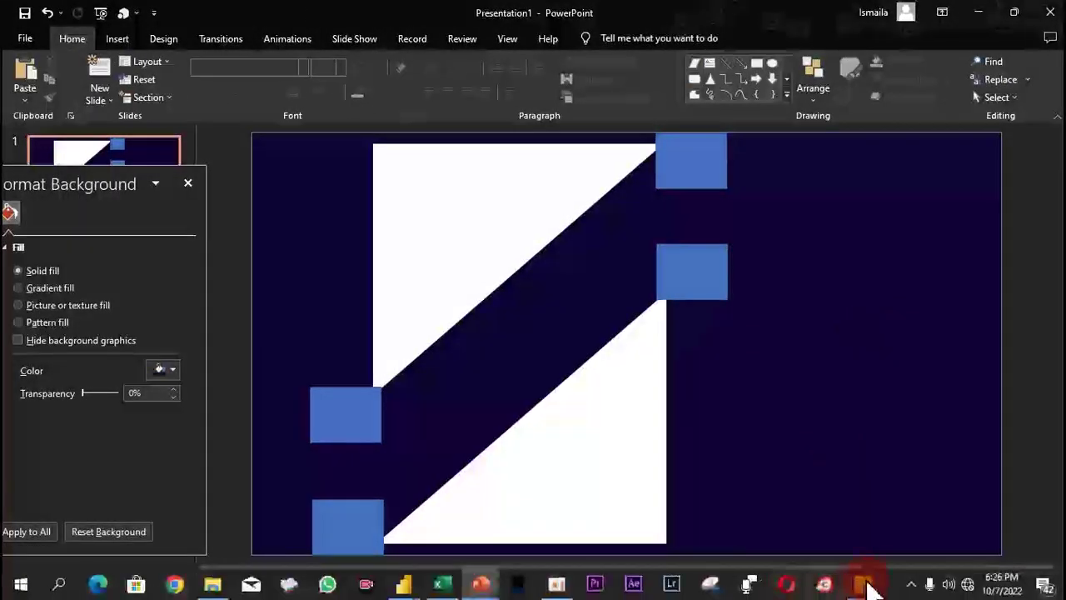
- Subtract the four small blue rectangles from the white triangles with Merge Shapes to trim their sharp corners
{"action": "left_click", "coordinate": [545, 215]}
{"action": "left_click", "coordinate": [685, 175], "text": "ctrl"}
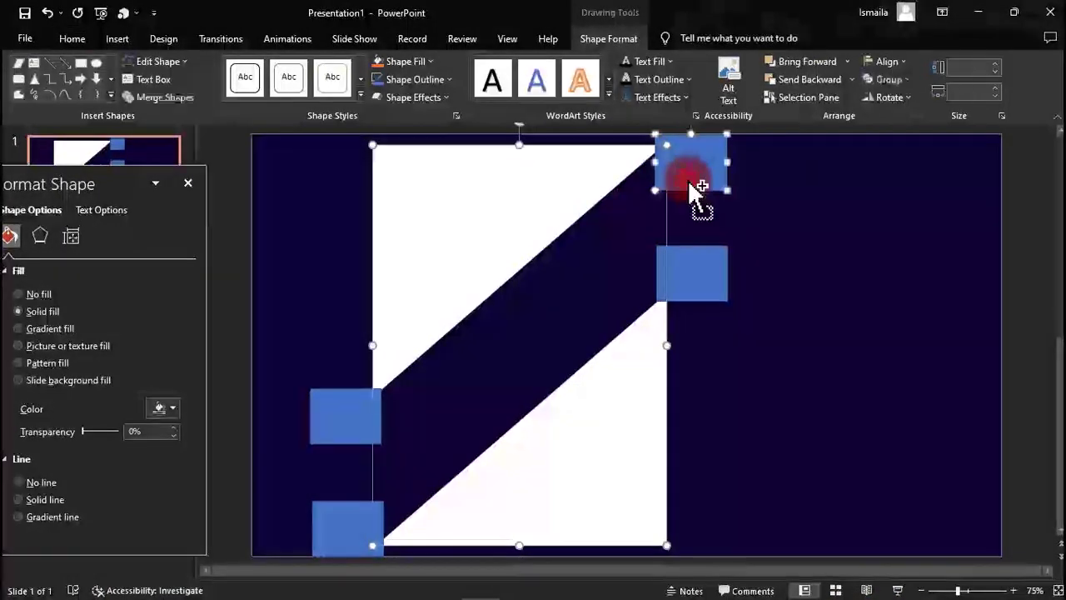
{"action": "left_click", "coordinate": [702, 277], "text": "ctrl"}
{"action": "left_click", "coordinate": [325, 413], "text": "ctrl"}
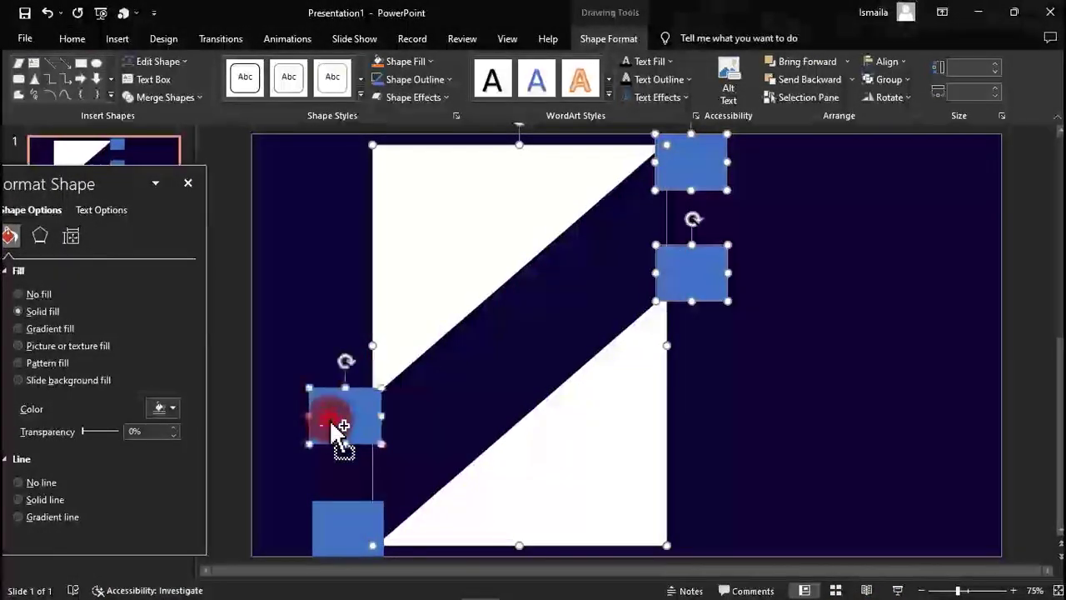
{"action": "left_click", "coordinate": [348, 521], "text": "ctrl"}
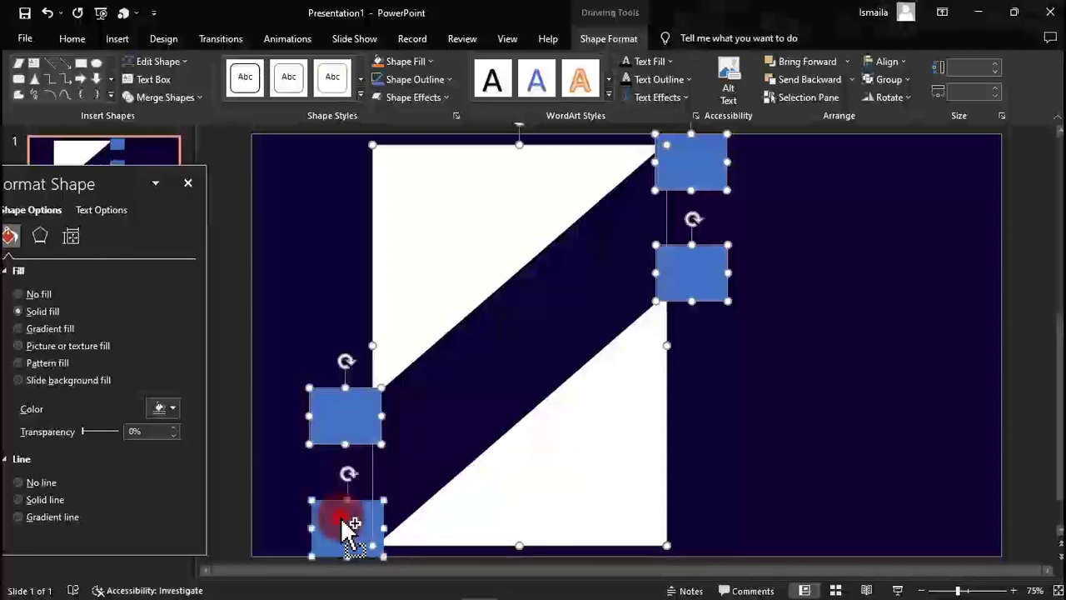
{"action": "left_click", "coordinate": [195, 97]}
{"action": "left_click", "coordinate": [180, 193]}
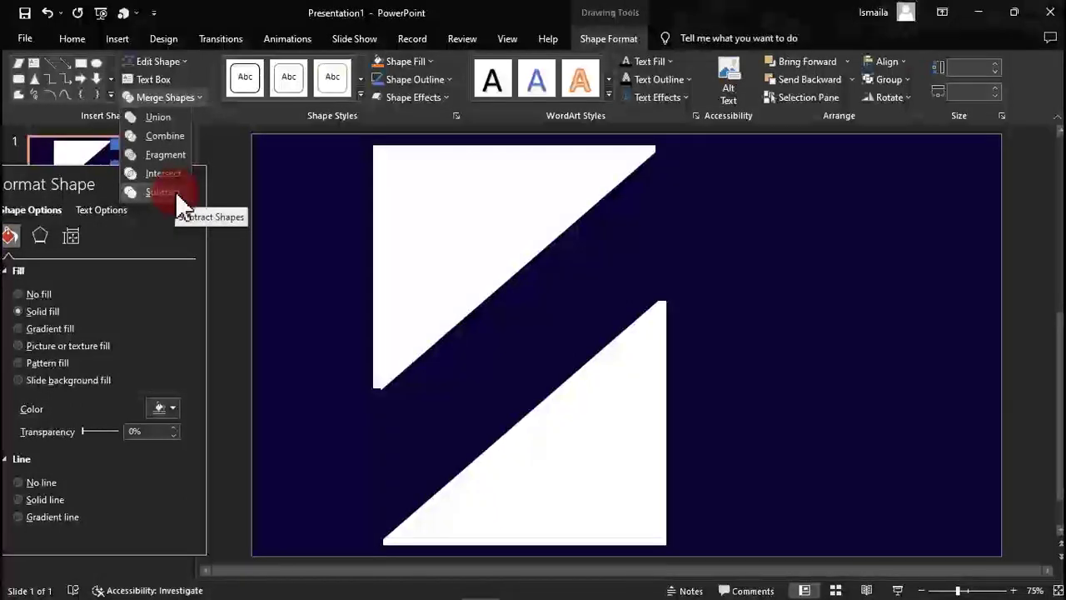
{"action": "left_click", "coordinate": [179, 199]}
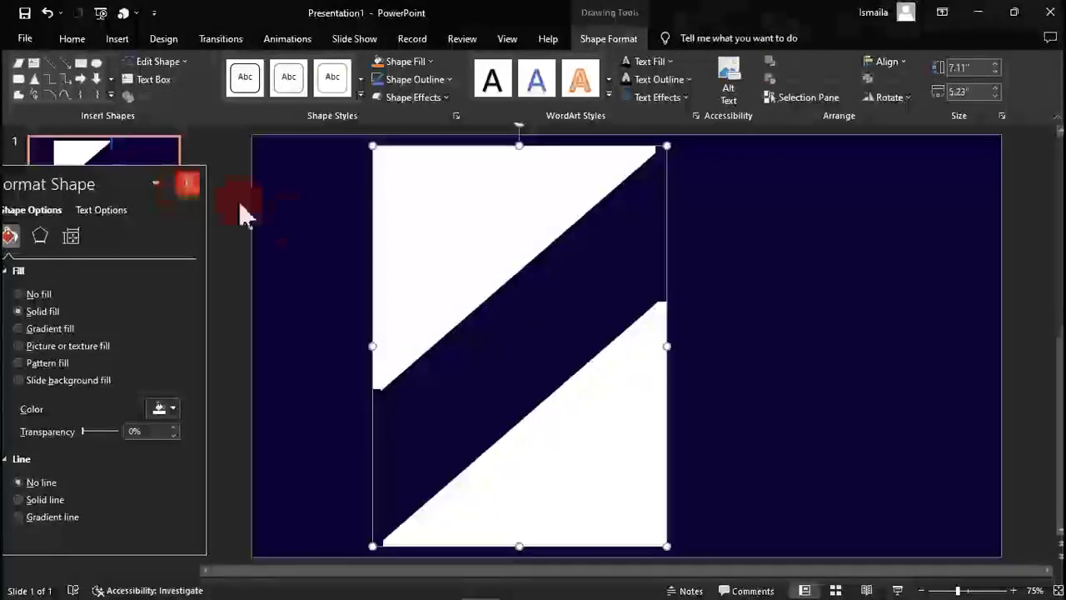
{"action": "left_click", "coordinate": [308, 236]}
{"action": "left_click", "coordinate": [739, 325]}
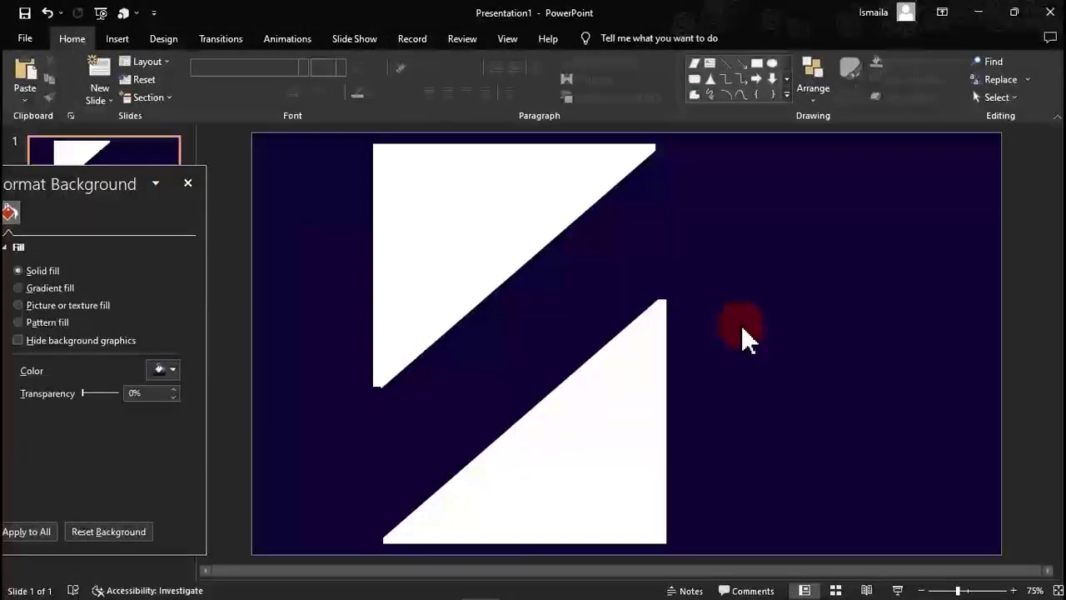
- Draw a rectangle and fit it across the upper triangle's width, about 3.39" high by 5.03" wide, just below its top edge
{"action": "left_click", "coordinate": [761, 82]}
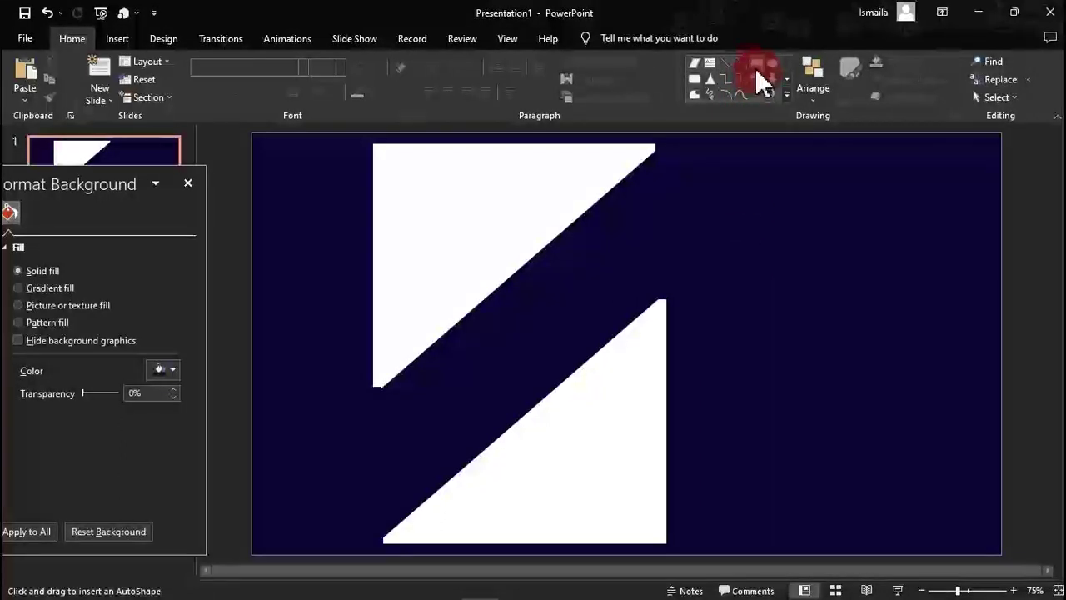
{"action": "left_click", "coordinate": [756, 75]}
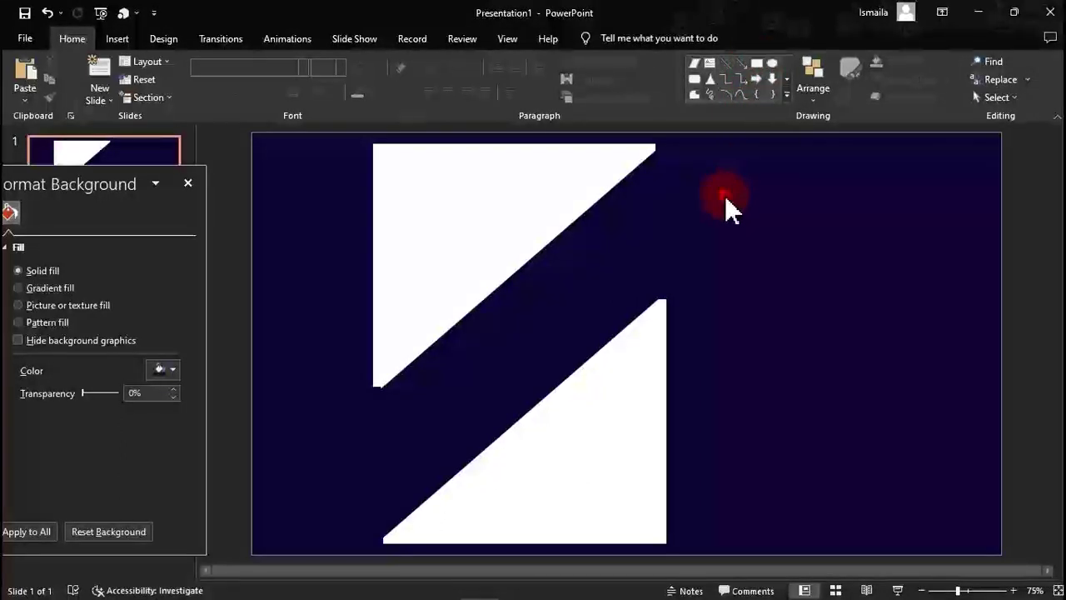
{"action": "left_click", "coordinate": [766, 78]}
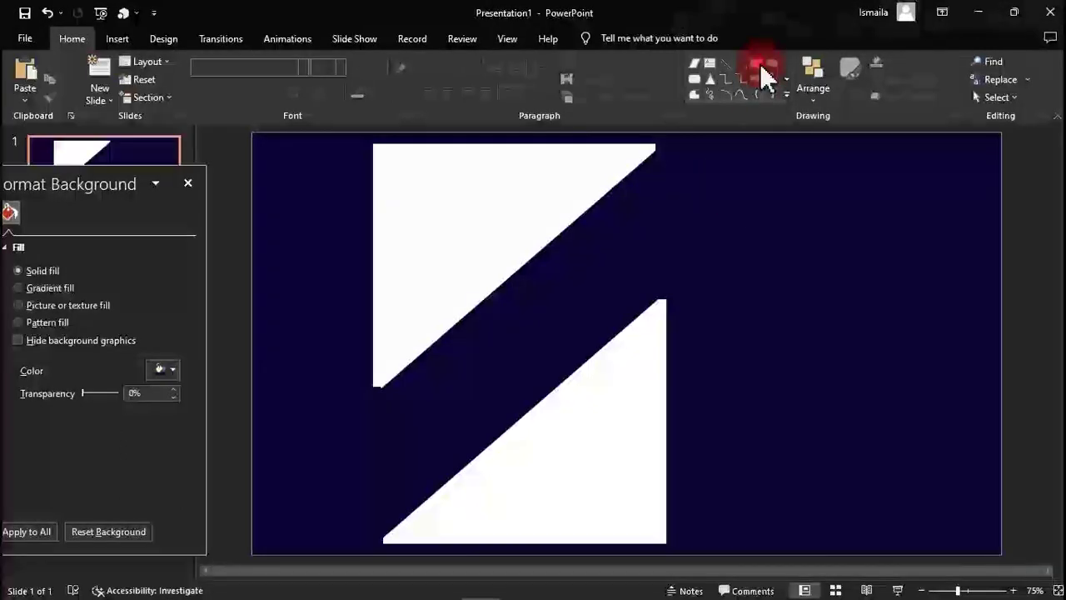
{"action": "left_click_drag", "start_coordinate": [747, 197], "coordinate": [863, 390]}
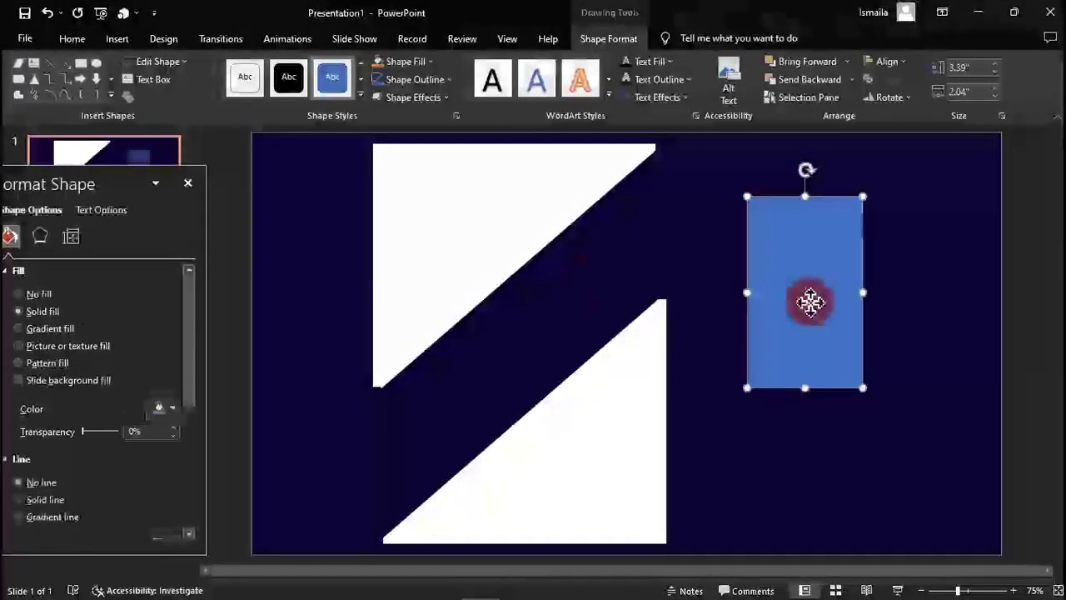
{"action": "left_click_drag", "start_coordinate": [809, 302], "coordinate": [656, 252]}
{"action": "key", "text": "ctrl+Up"}
{"action": "key", "text": "ctrl+Up"}
{"action": "key", "text": "ctrl+Up"}
{"action": "key", "text": "ctrl+Up"}
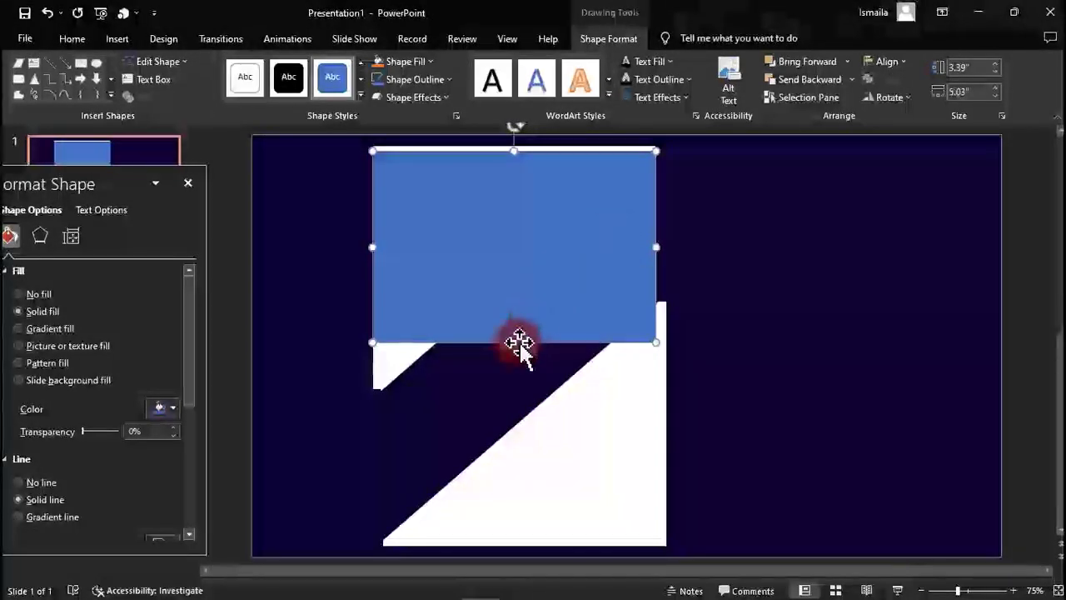
- Resize the blue rectangle to about 7.01" high by 4.97" wide, reaching the lower triangle's base and inset from the triangles' outer vertical sides
{"action": "left_click_drag", "start_coordinate": [514, 341], "coordinate": [515, 540]}
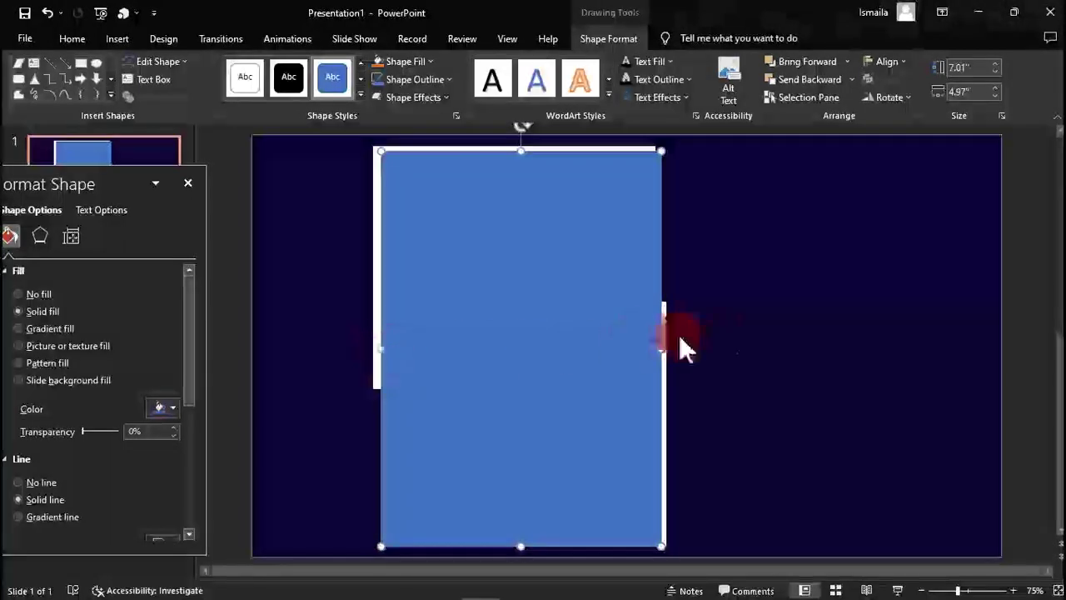
{"action": "left_click", "coordinate": [735, 337]}
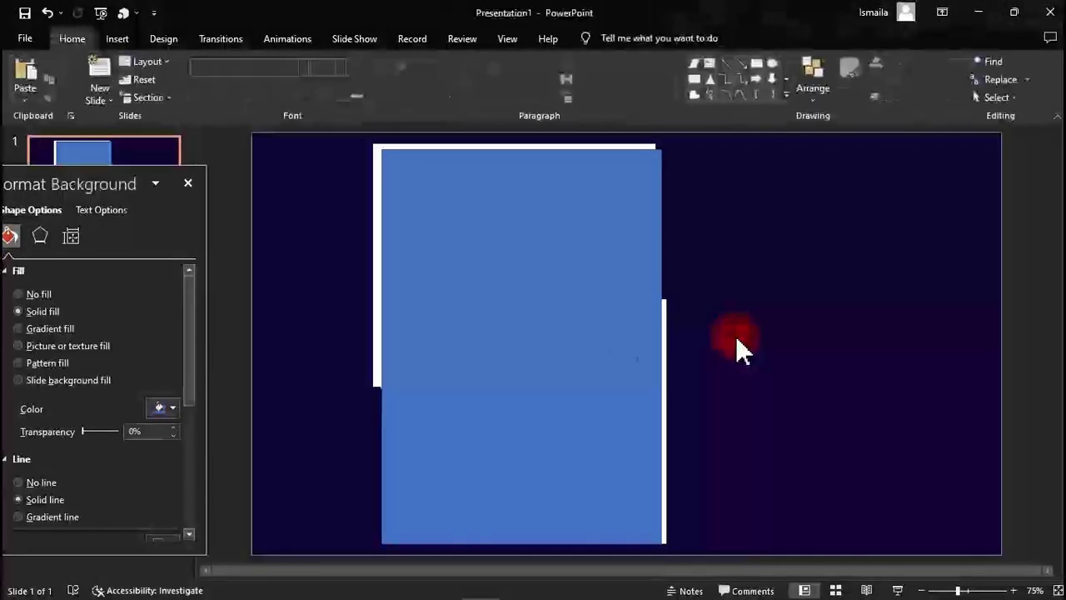
{"action": "left_click", "coordinate": [583, 331]}
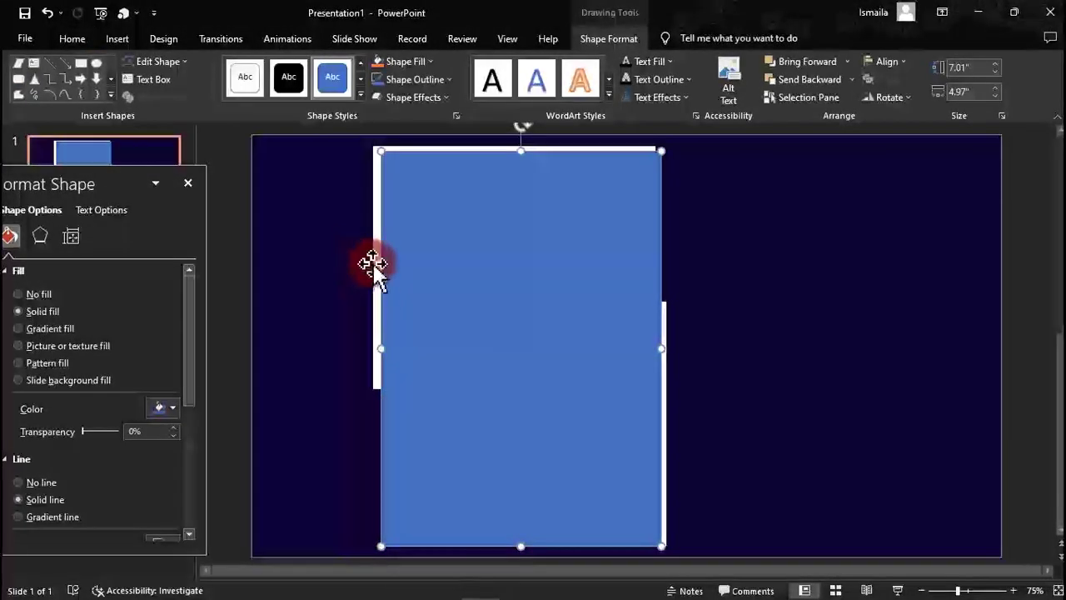
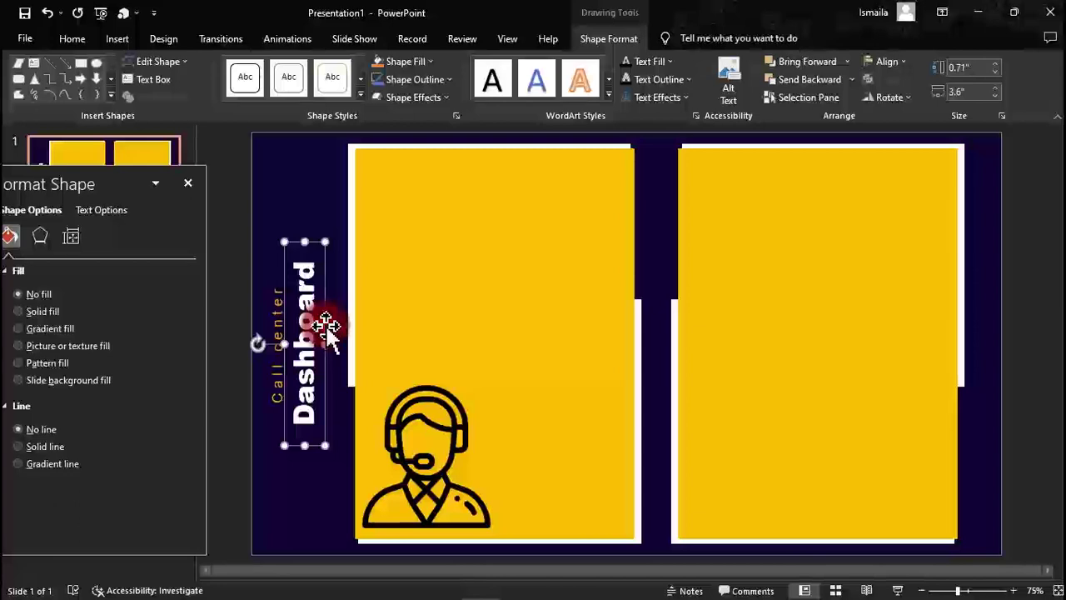
- Nudge the vertical Dashboard title closer to the Call center text, and make the Call center text bold
{"action": "key", "text": "Left"}
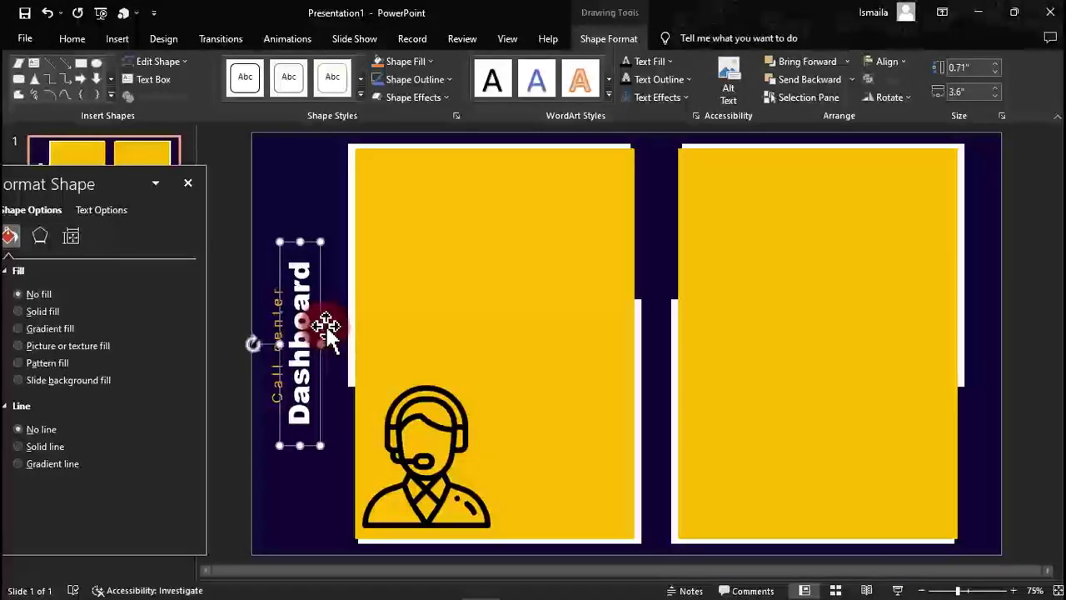
{"action": "left_click", "coordinate": [279, 179]}
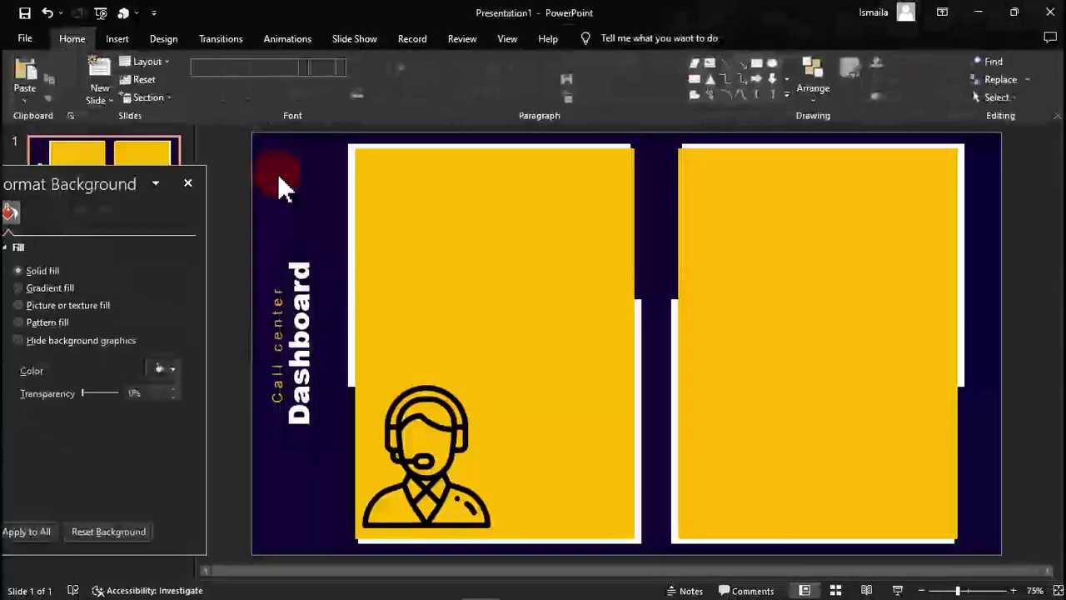
{"action": "left_click", "coordinate": [278, 306]}
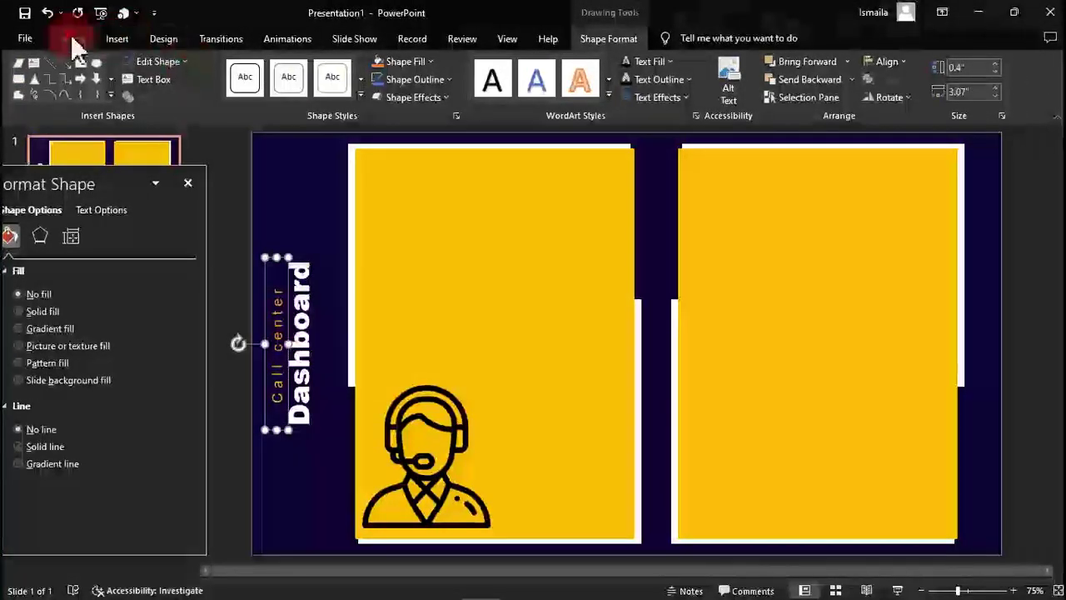
{"action": "left_click", "coordinate": [71, 39]}
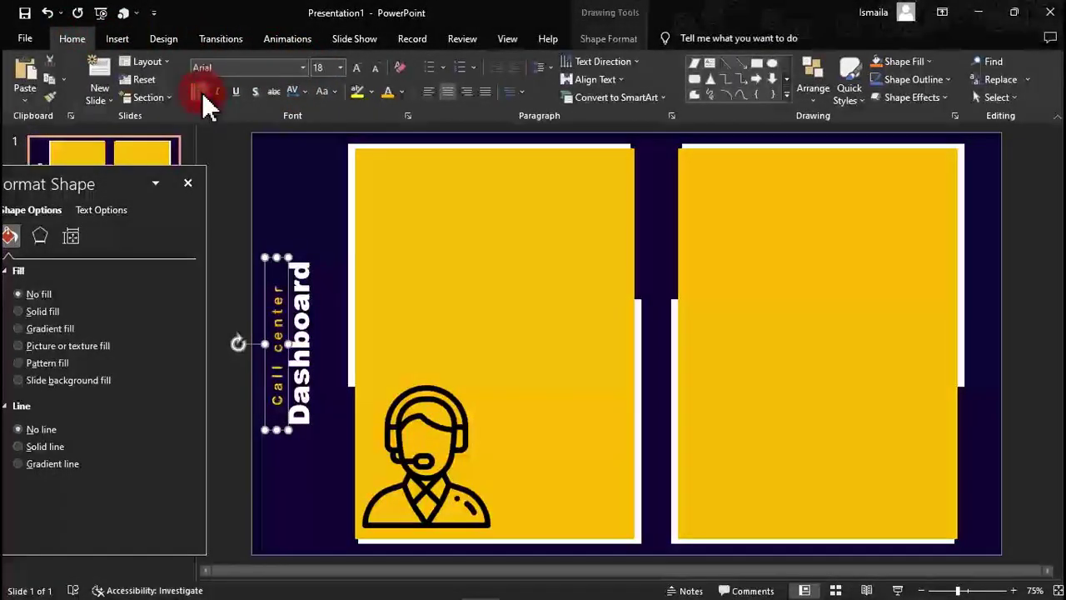
{"action": "left_click", "coordinate": [307, 185]}
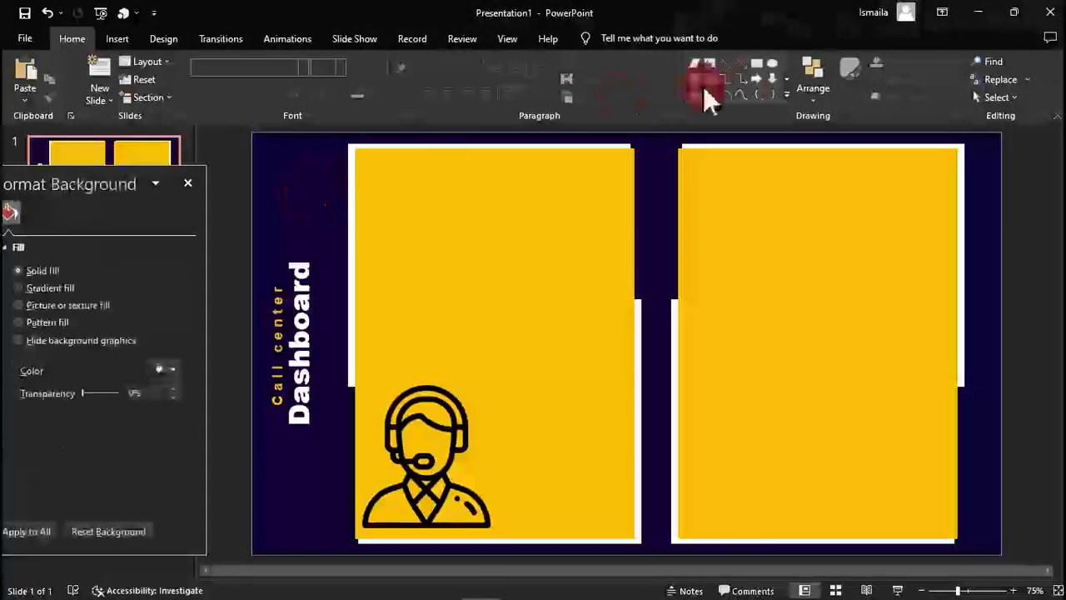
- Draw a thin vertical rectangle about 2.94" high and 0.11" wide on the slide's edge beside the Call center text
{"action": "left_click", "coordinate": [761, 67]}
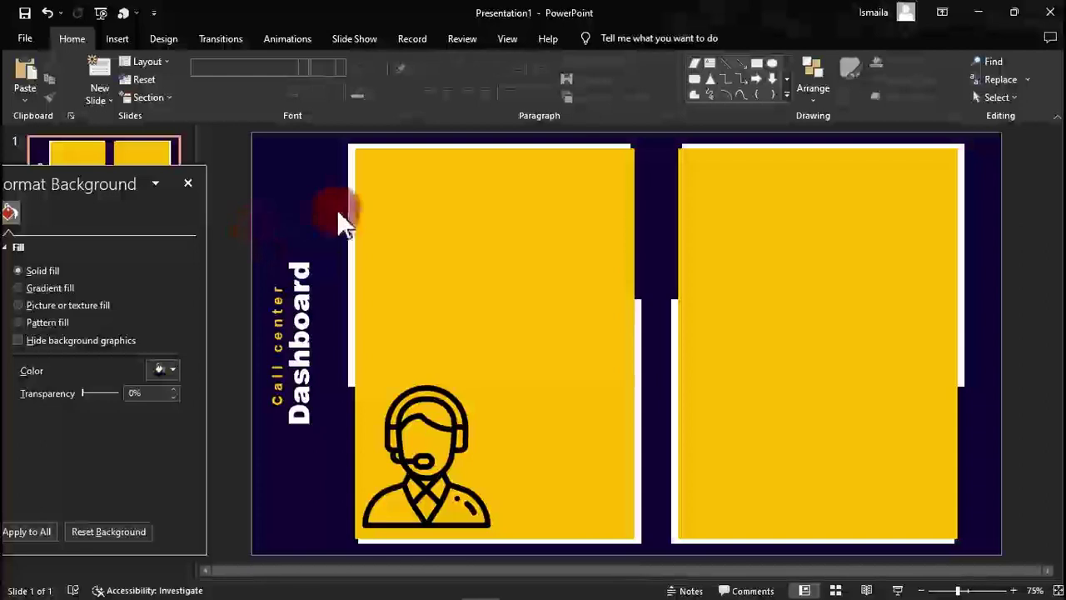
{"action": "left_click", "coordinate": [756, 65]}
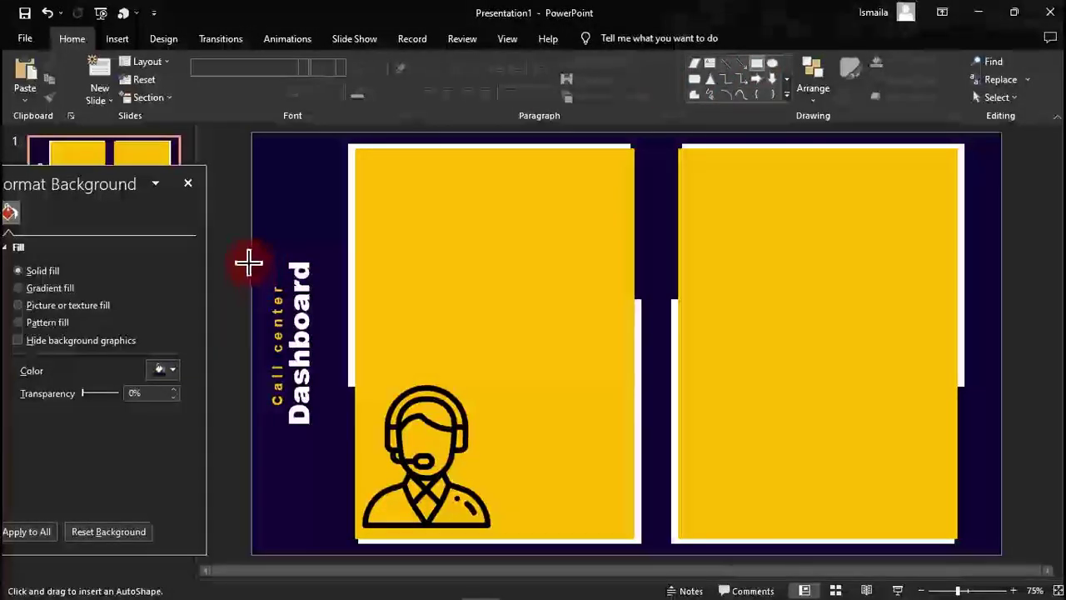
{"action": "left_click_drag", "start_coordinate": [252, 262], "coordinate": [255, 408]}
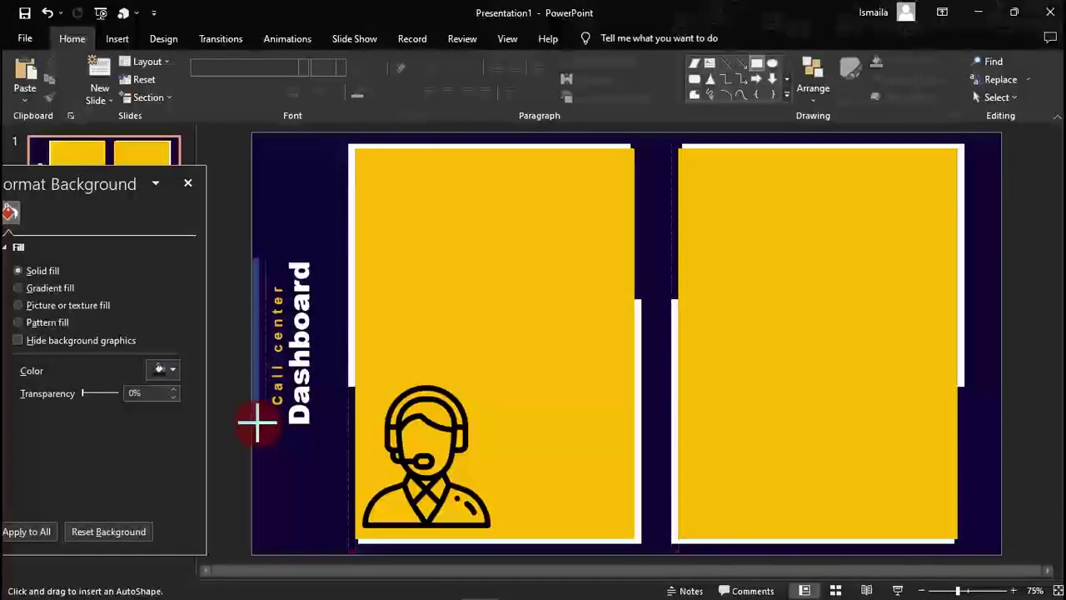
{"action": "left_click_drag", "start_coordinate": [258, 422], "coordinate": [256, 423]}
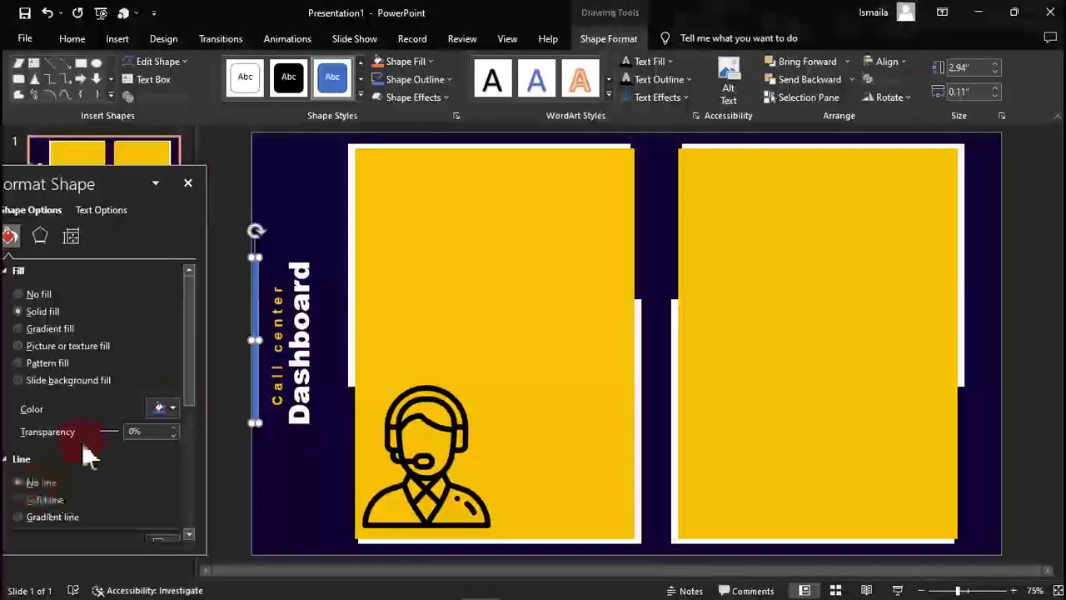
- Fill the thin vertical bar beside the Call center text with the standard gold color
{"action": "left_click", "coordinate": [174, 405]}
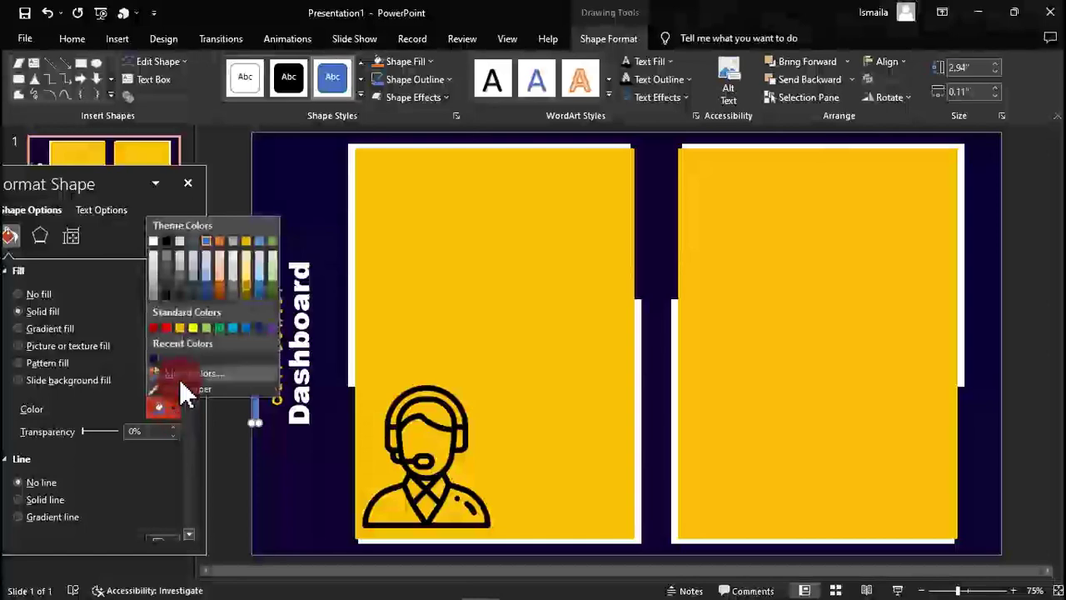
{"action": "left_click", "coordinate": [180, 329]}
{"action": "left_click", "coordinate": [279, 238]}
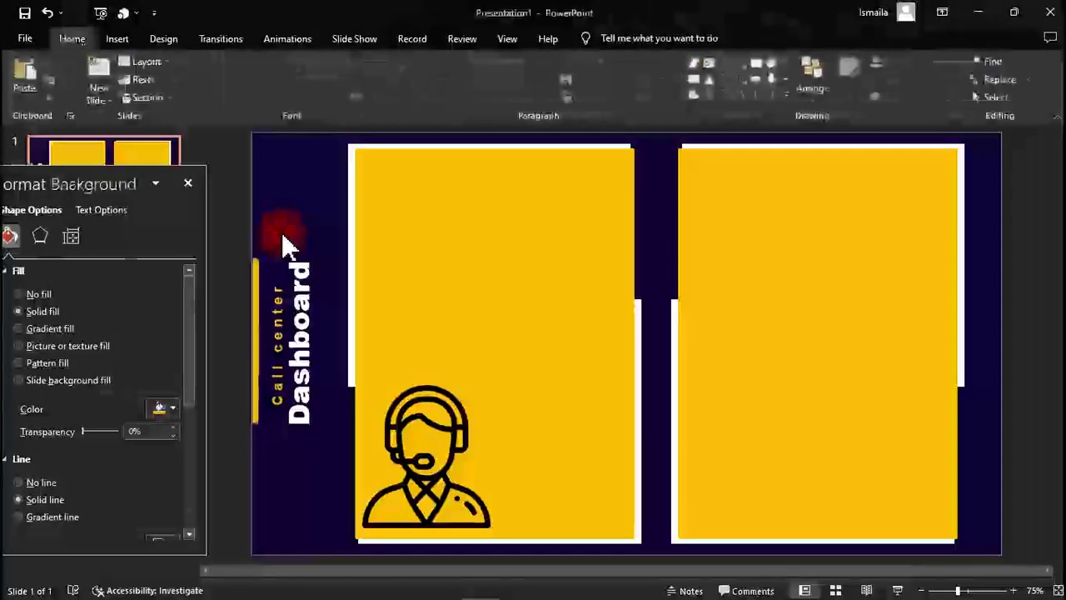
{"action": "left_click", "coordinate": [258, 295]}
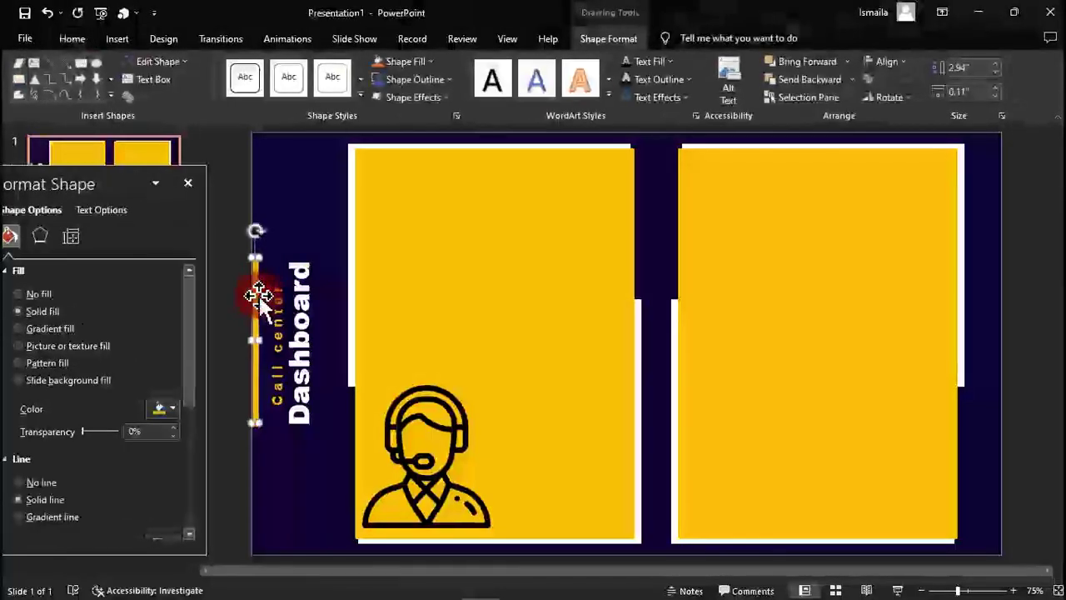
{"action": "left_click", "coordinate": [306, 192]}
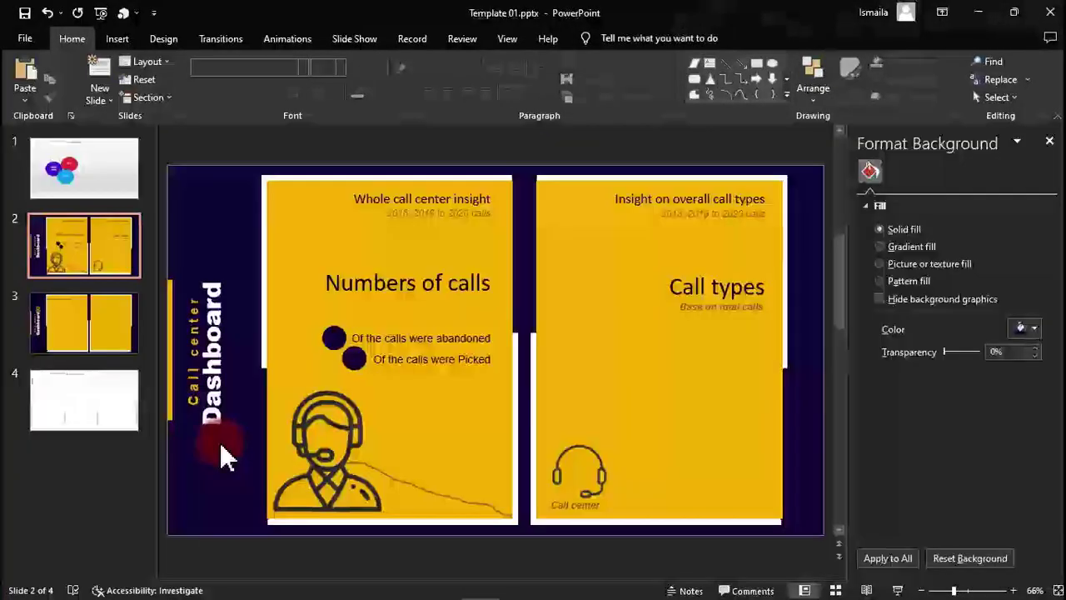
- Examine the line running from the agent icon in the Template 01.pptx reference slide, and return to the dashboard presentation
{"action": "mouse_move", "coordinate": [274, 458]}
{"action": "left_mouse_down"}
{"action": "mouse_move", "coordinate": [342, 463]}
{"action": "mouse_move", "coordinate": [509, 517]}
{"action": "left_mouse_up"}
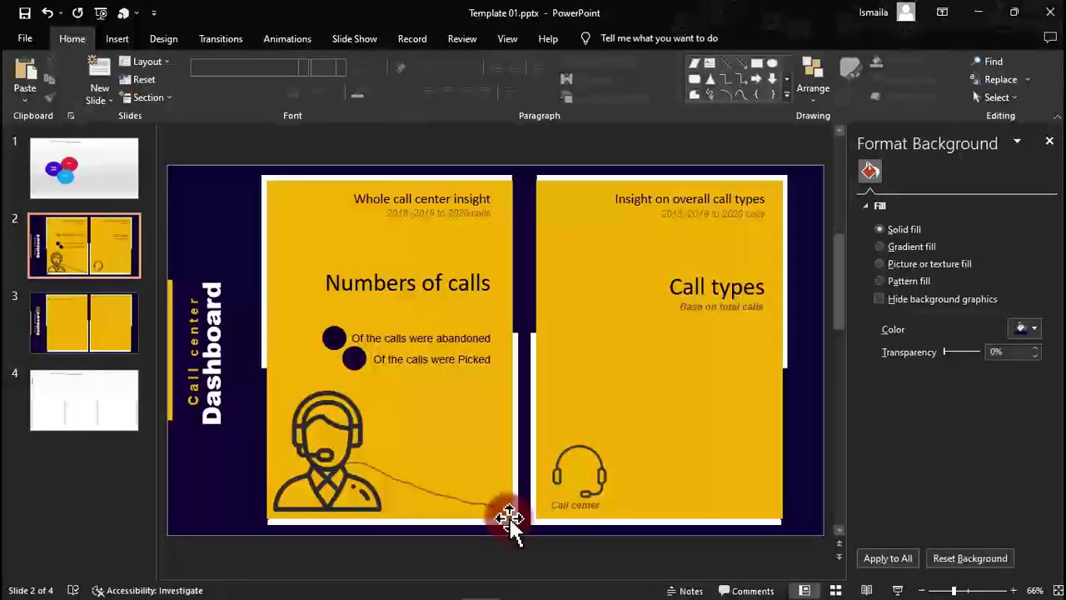
{"action": "left_click_drag", "start_coordinate": [509, 516], "coordinate": [408, 492]}
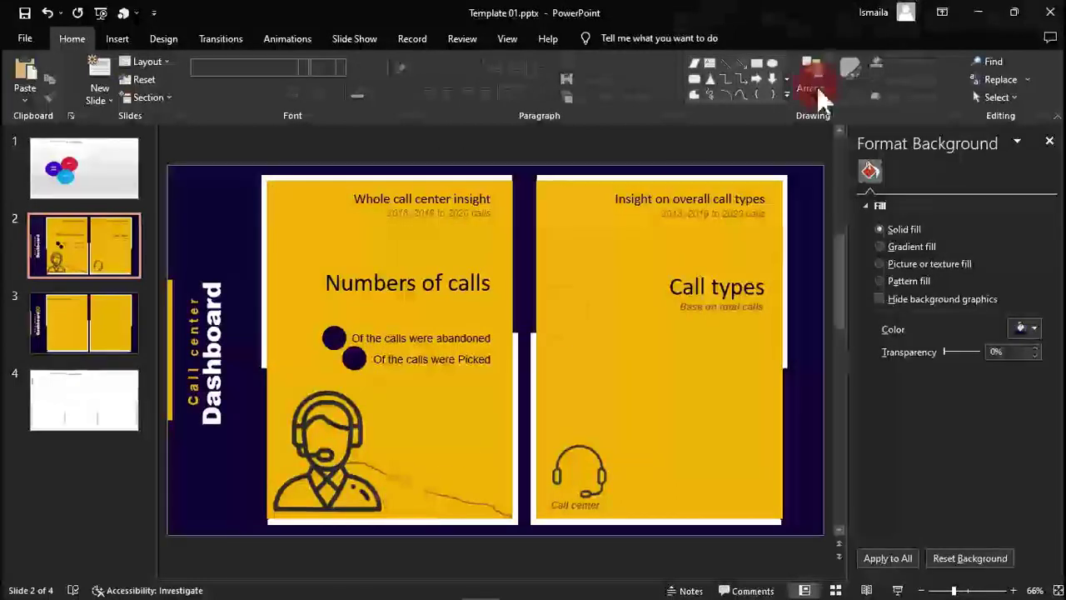
{"action": "left_click", "coordinate": [979, 13]}
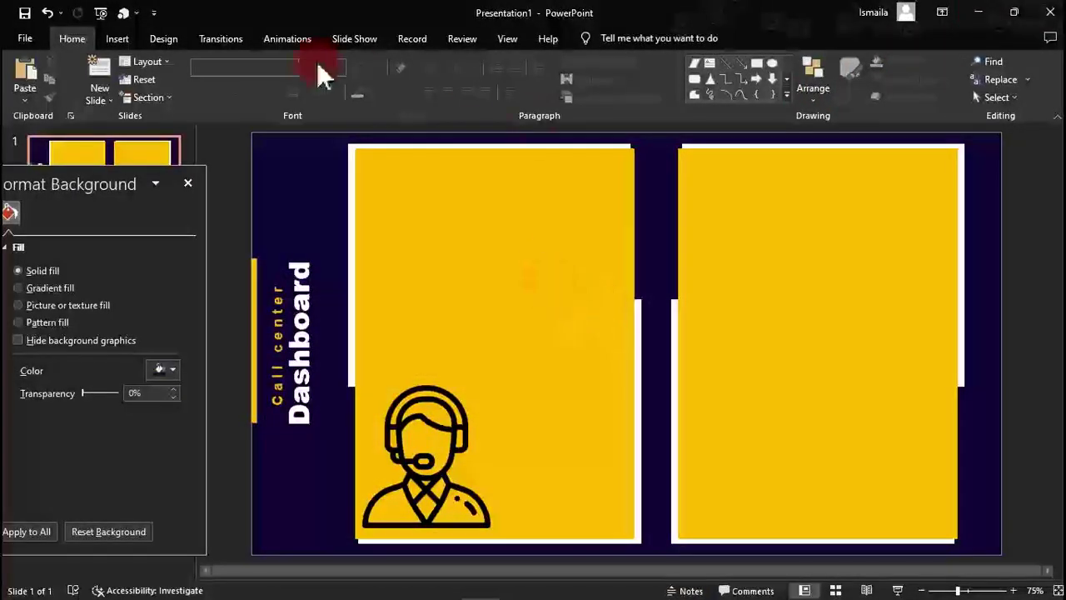
- Draw a freehand wavy line about 2.88" wide and 0.88" high from the agent icon's shoulder to the first panel's lower corner
{"action": "left_click", "coordinate": [786, 97]}
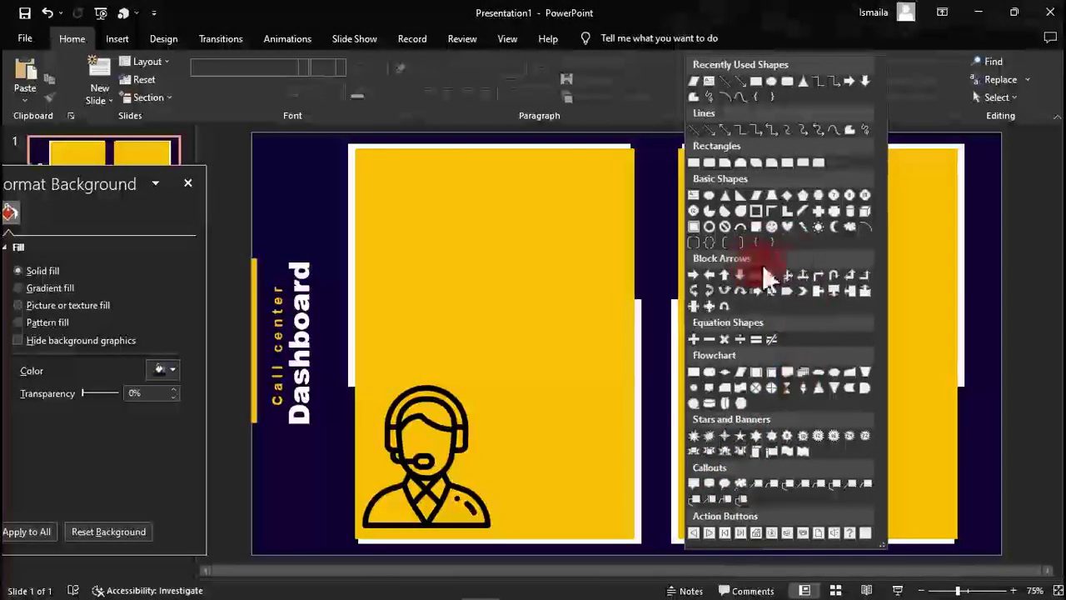
{"action": "left_click", "coordinate": [706, 104]}
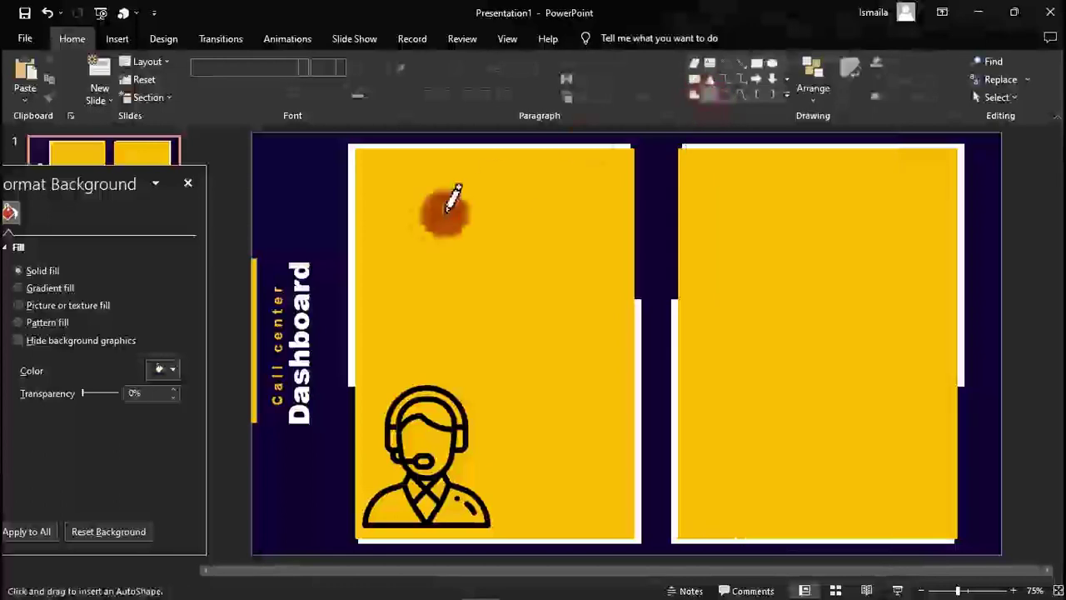
{"action": "mouse_move", "coordinate": [457, 457]}
{"action": "left_mouse_down"}
{"action": "mouse_move", "coordinate": [476, 498]}
{"action": "mouse_move", "coordinate": [480, 486]}
{"action": "mouse_move", "coordinate": [581, 501]}
{"action": "mouse_move", "coordinate": [625, 522]}
{"action": "mouse_move", "coordinate": [631, 536]}
{"action": "left_mouse_up"}
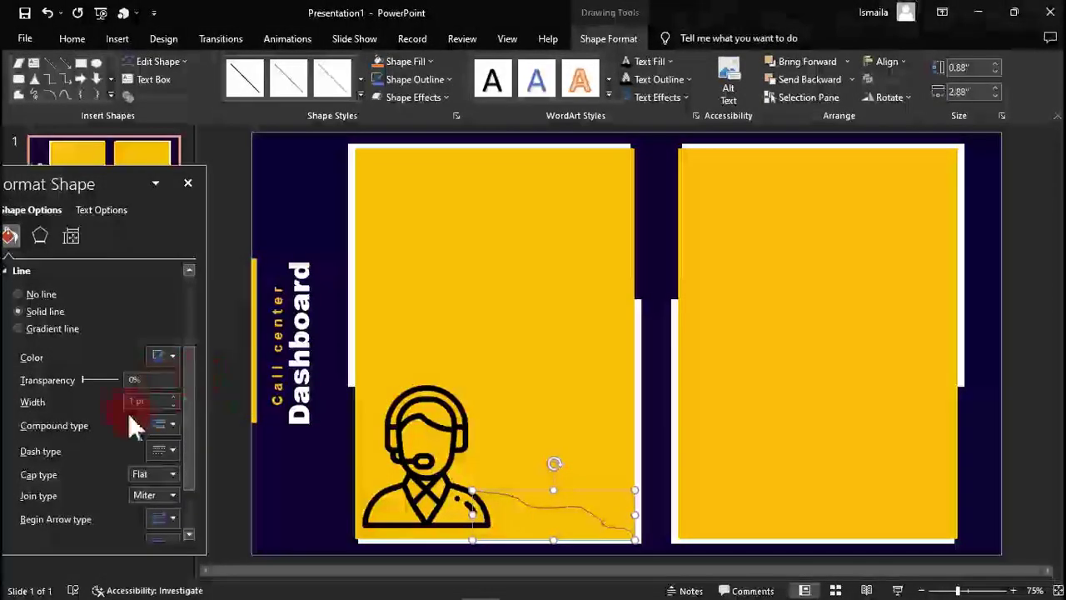
- Format the wavy line with the recent dark navy color, a 2.5 pt width and 54% transparency
{"action": "left_click", "coordinate": [175, 356]}
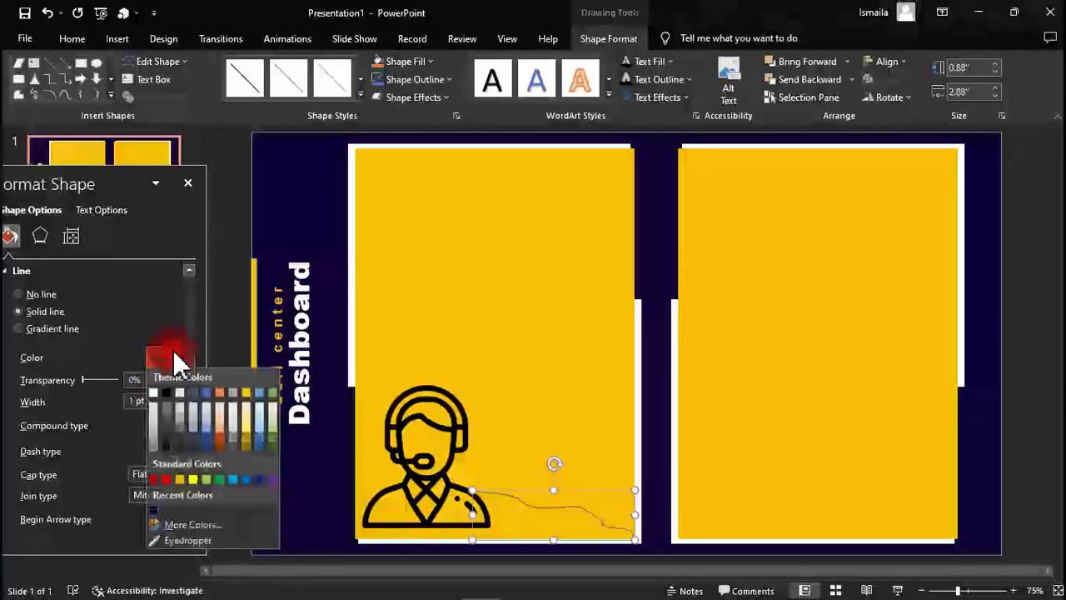
{"action": "left_click", "coordinate": [156, 509]}
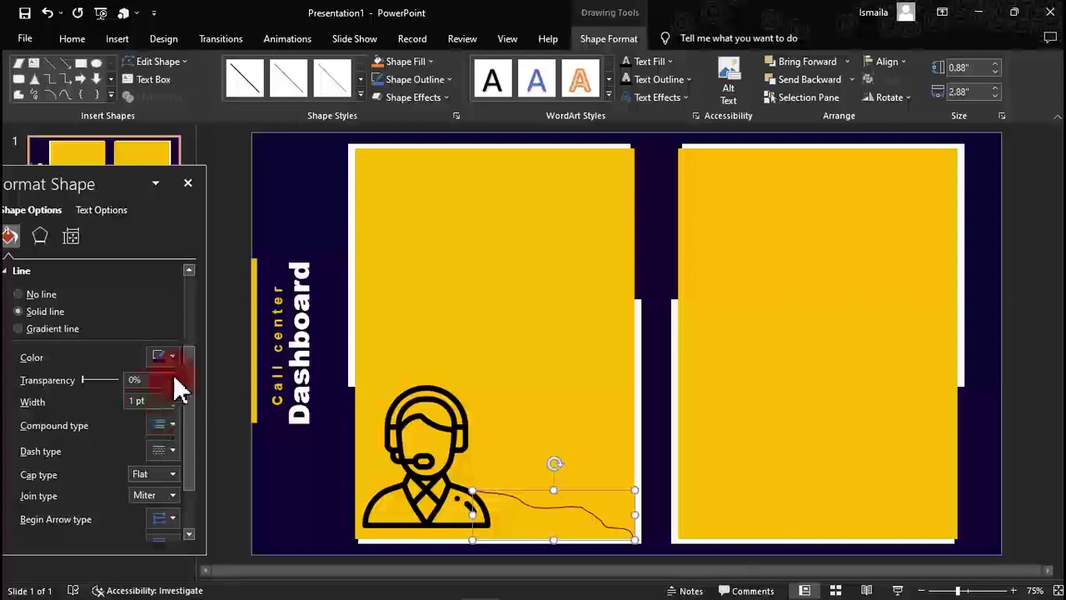
{"action": "left_click", "coordinate": [172, 394]}
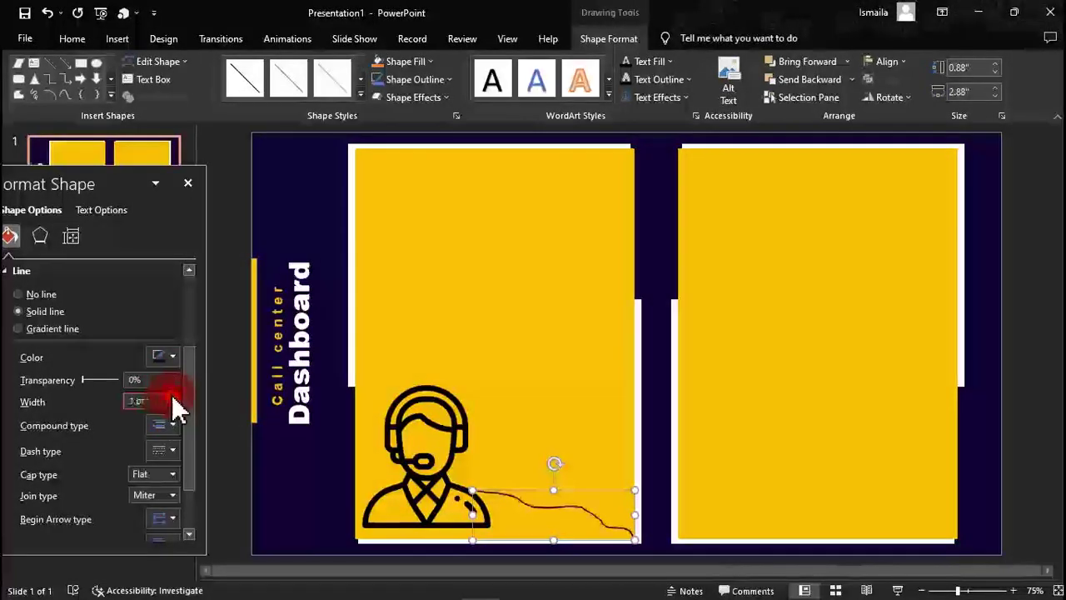
{"action": "type", "text": "2.5"}
{"action": "key", "text": "Return"}
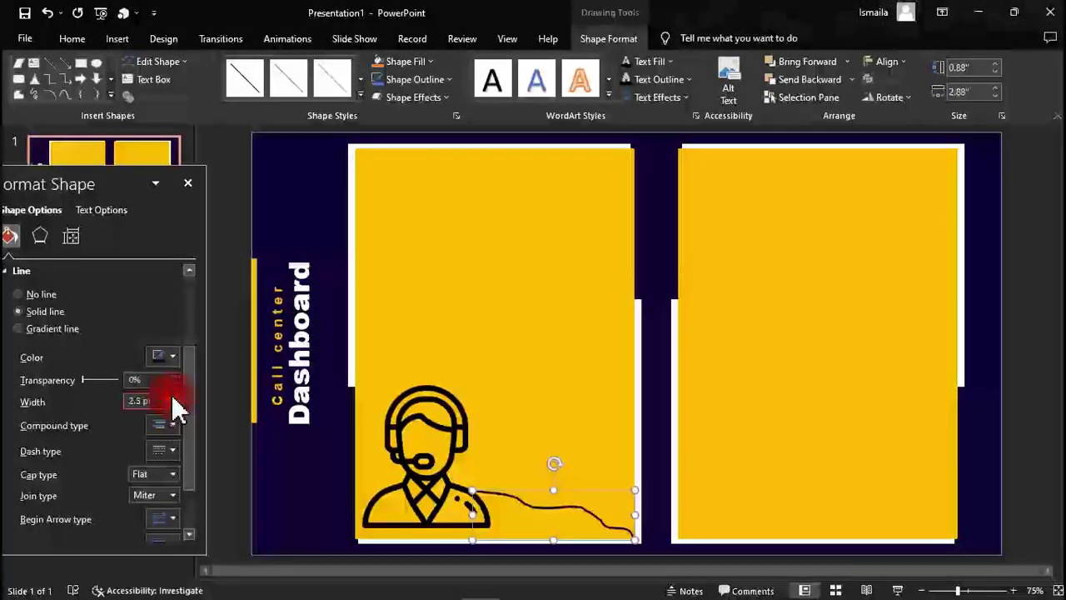
{"action": "left_click_drag", "start_coordinate": [83, 381], "coordinate": [101, 382]}
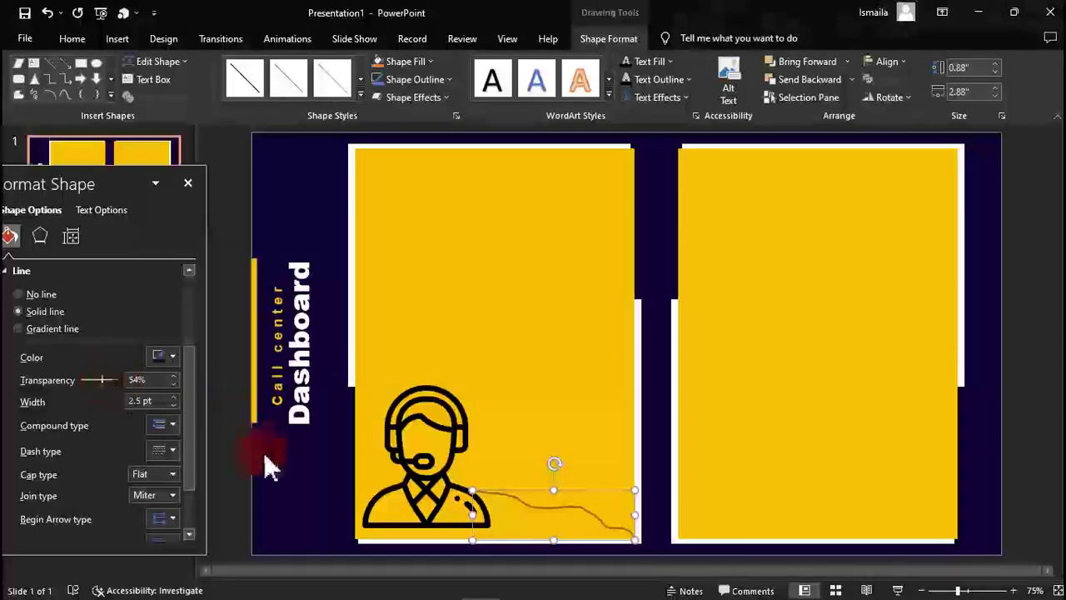
- Set the call agent icon's picture contrast to -61% and deselect the icon
{"action": "left_click", "coordinate": [449, 445]}
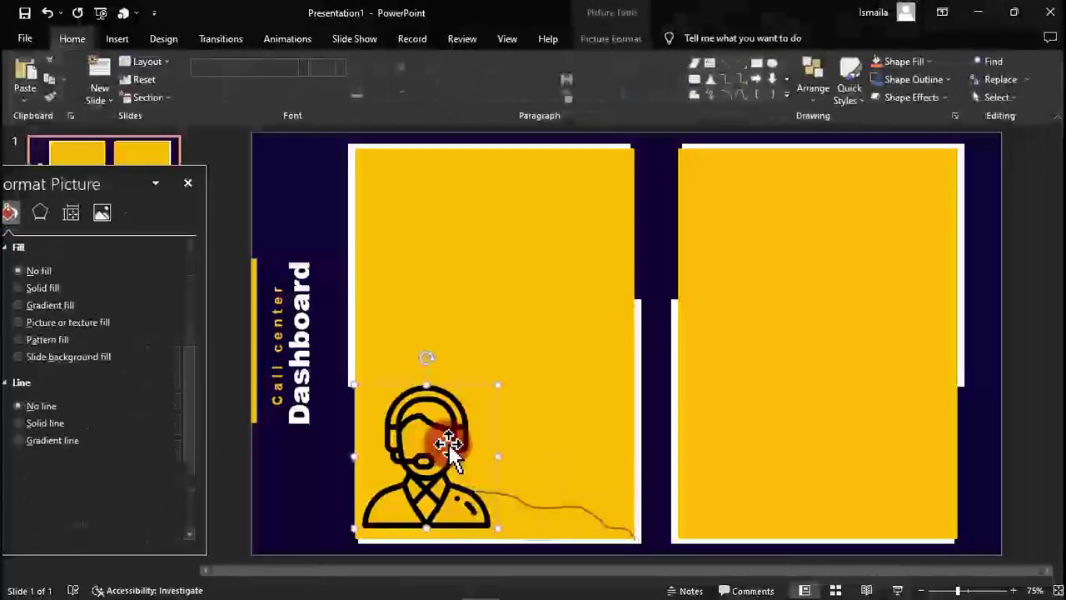
{"action": "left_click", "coordinate": [98, 212]}
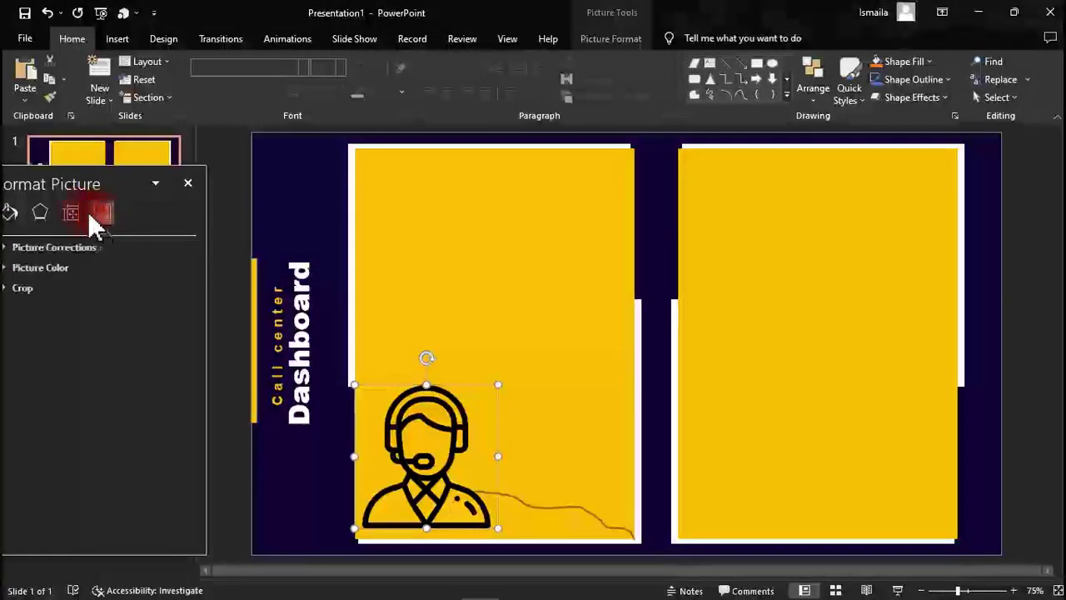
{"action": "left_click", "coordinate": [72, 213]}
{"action": "left_click", "coordinate": [113, 212]}
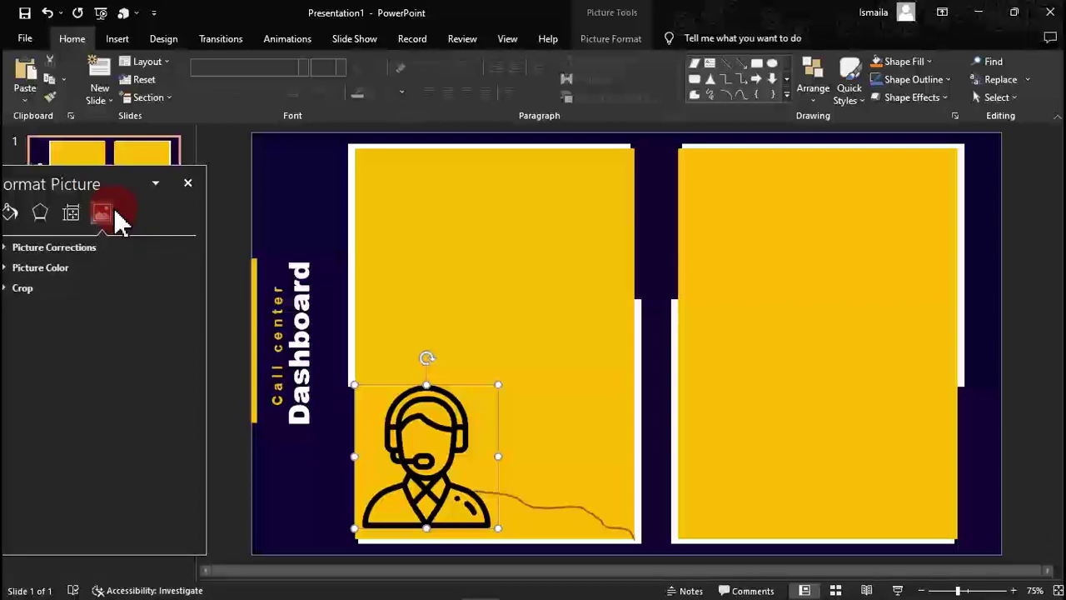
{"action": "left_click", "coordinate": [121, 220]}
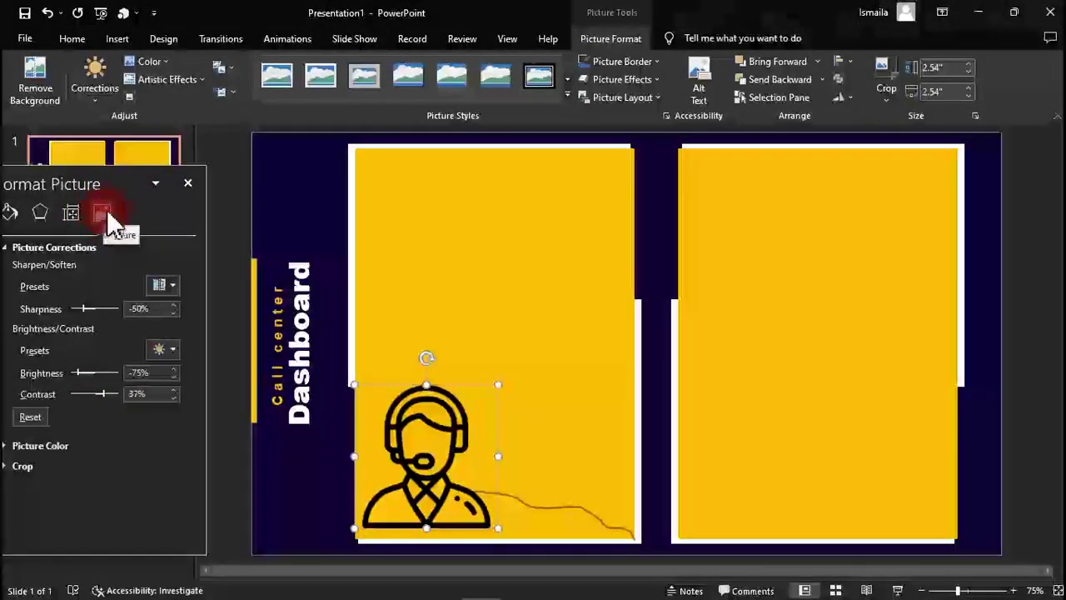
{"action": "left_click", "coordinate": [143, 397]}
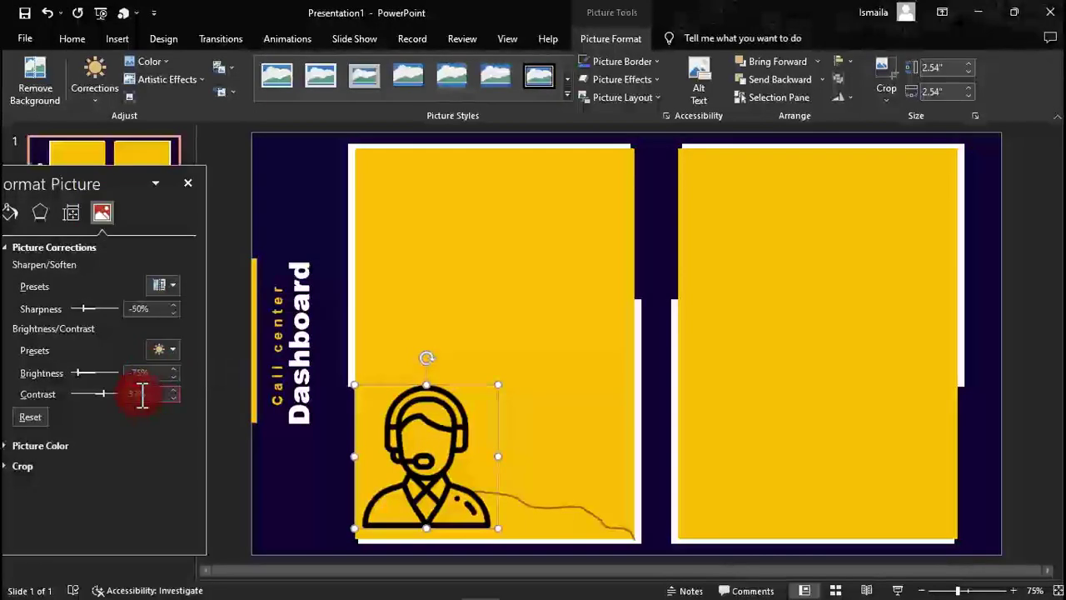
{"action": "left_click", "coordinate": [121, 394]}
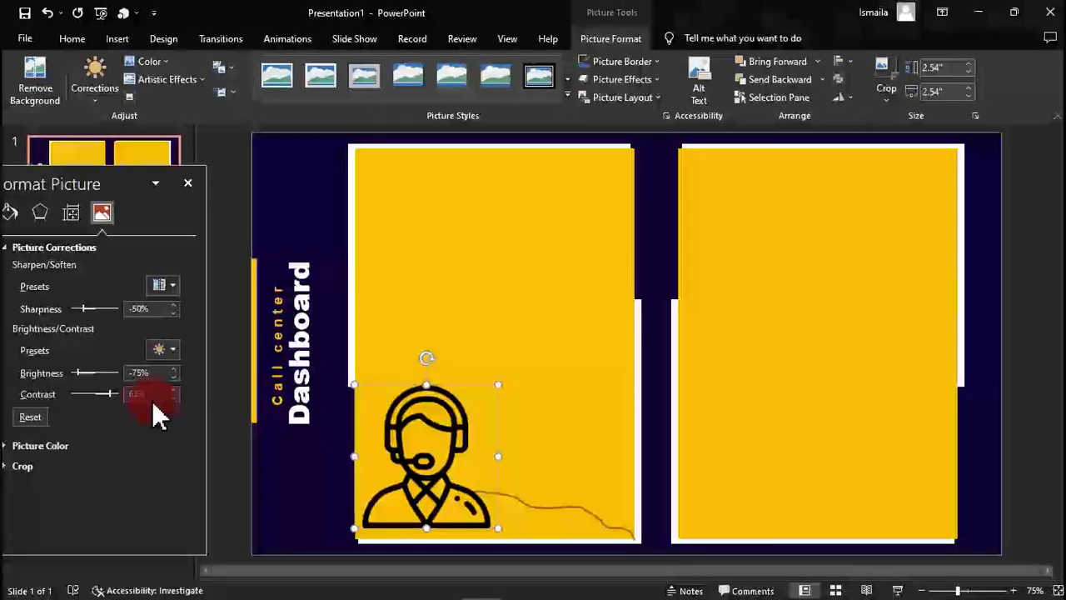
{"action": "left_click", "coordinate": [423, 442]}
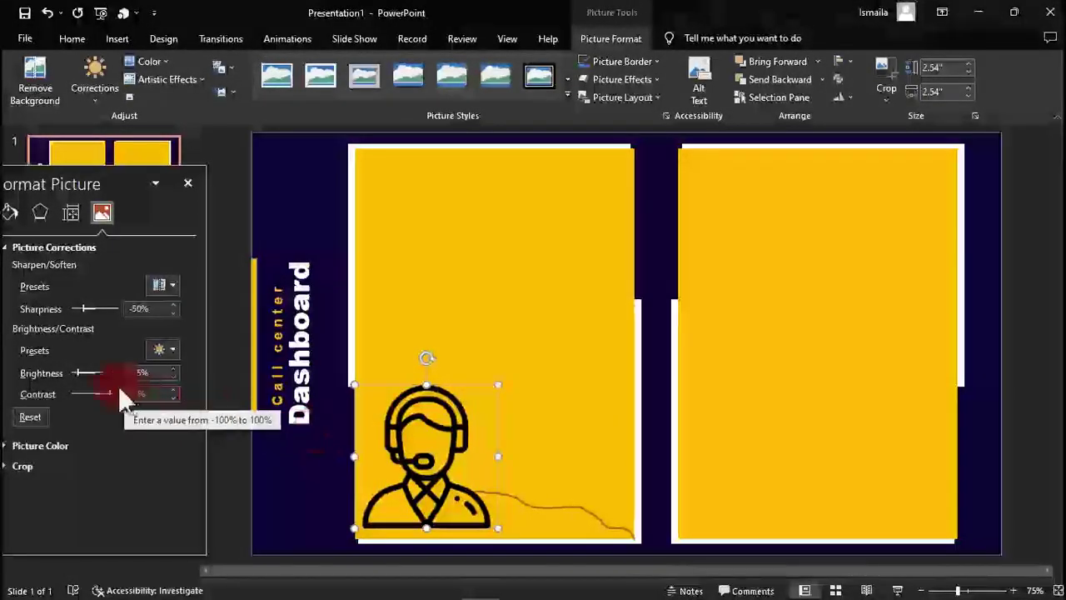
{"action": "left_click_drag", "start_coordinate": [109, 392], "coordinate": [82, 391]}
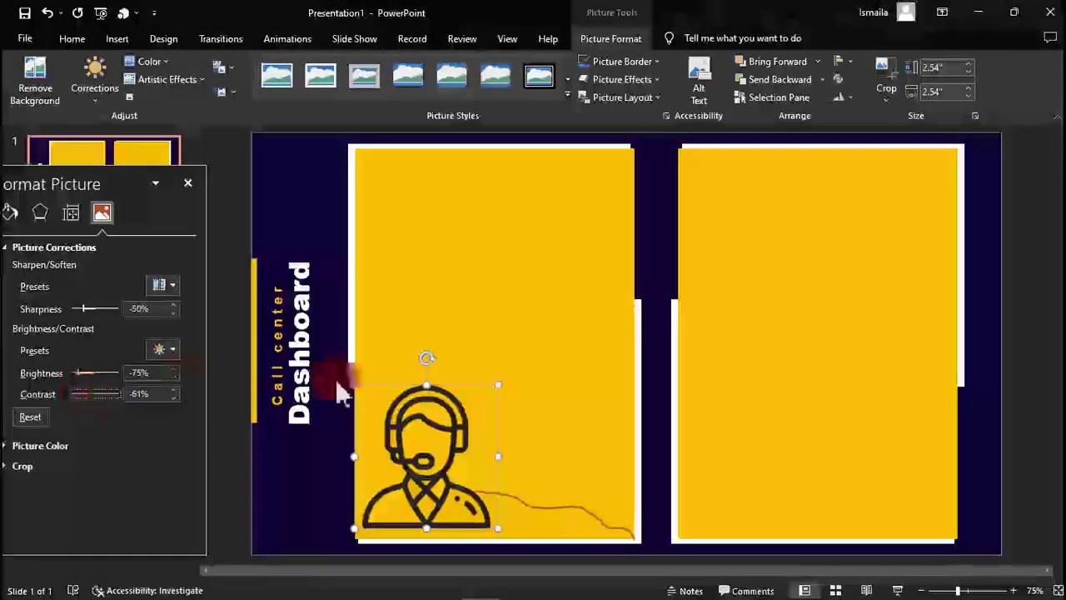
{"action": "left_click", "coordinate": [421, 442]}
{"action": "left_click", "coordinate": [335, 443]}
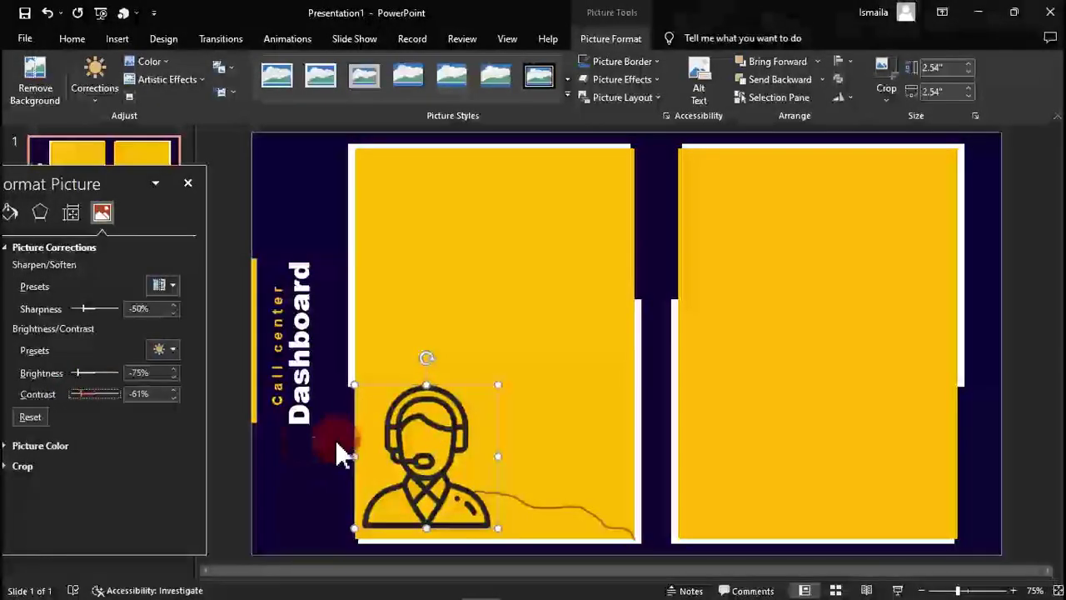
{"action": "left_click", "coordinate": [212, 456]}
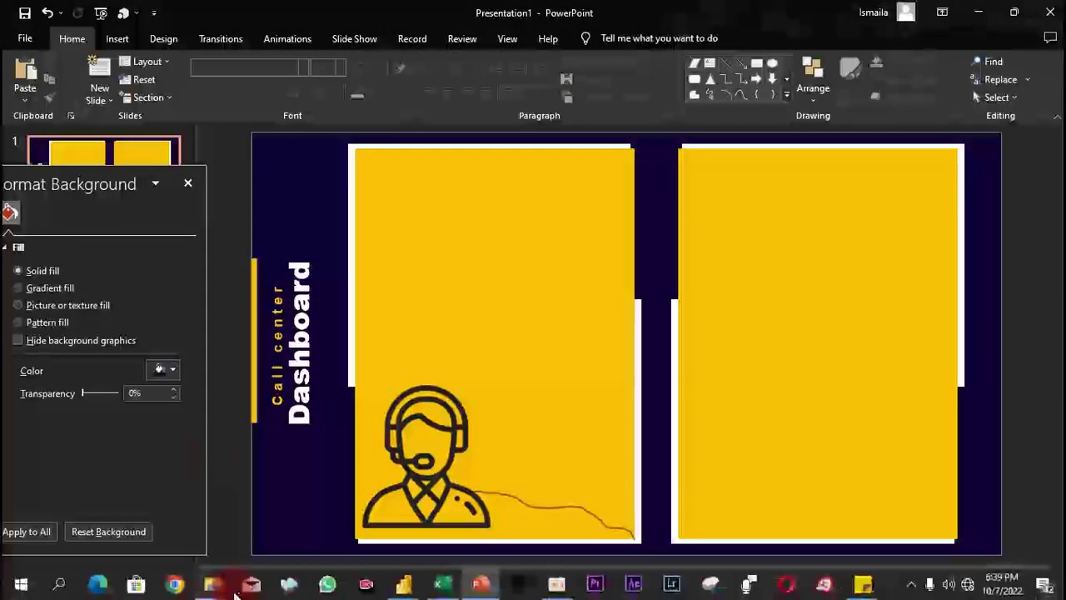
- Insert call-center.png from the Enterprice DNA challenge folder into the dashboard slide
{"action": "left_click", "coordinate": [219, 587]}
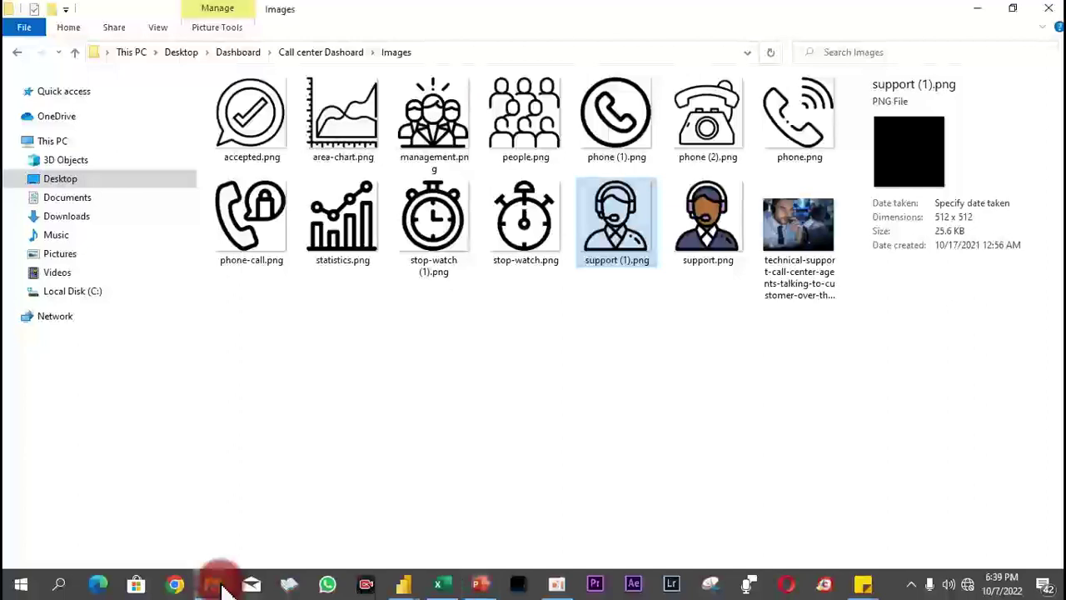
{"action": "left_click", "coordinate": [18, 52]}
{"action": "left_click", "coordinate": [18, 51]}
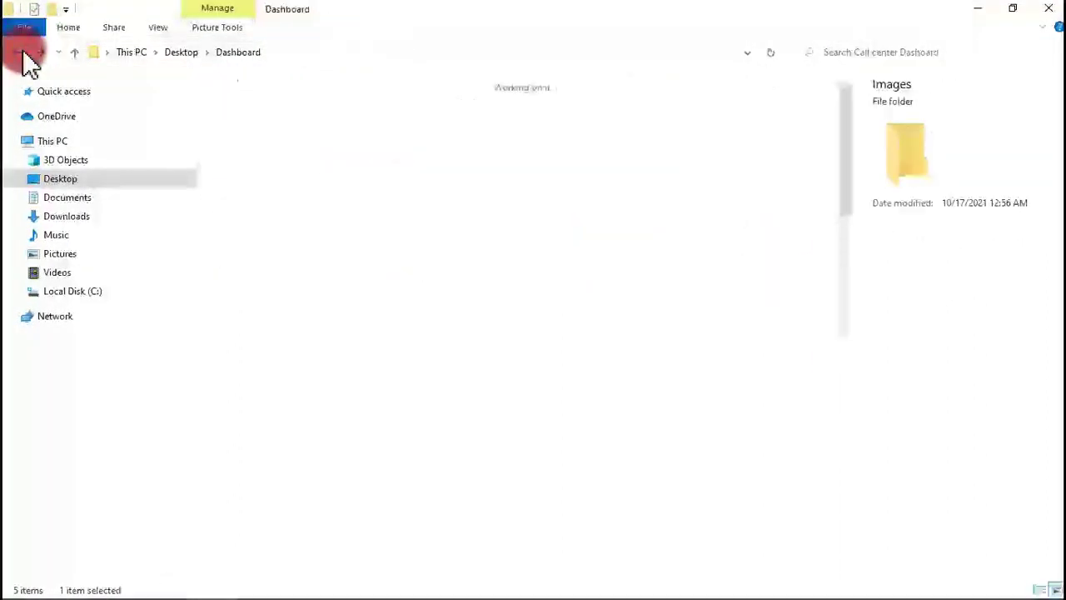
{"action": "left_click", "coordinate": [548, 73]}
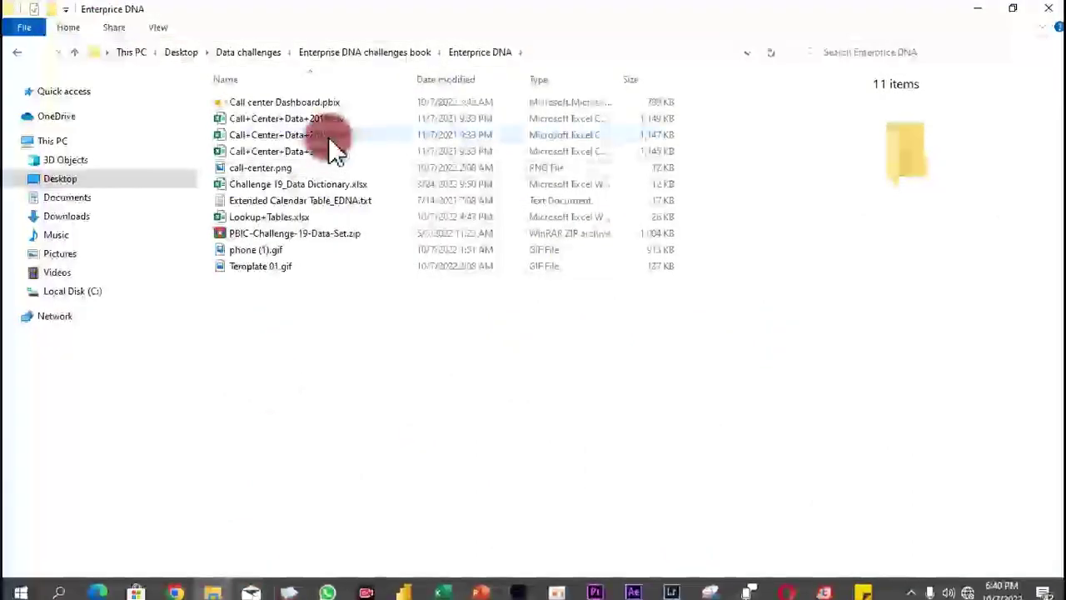
{"action": "left_click", "coordinate": [263, 170]}
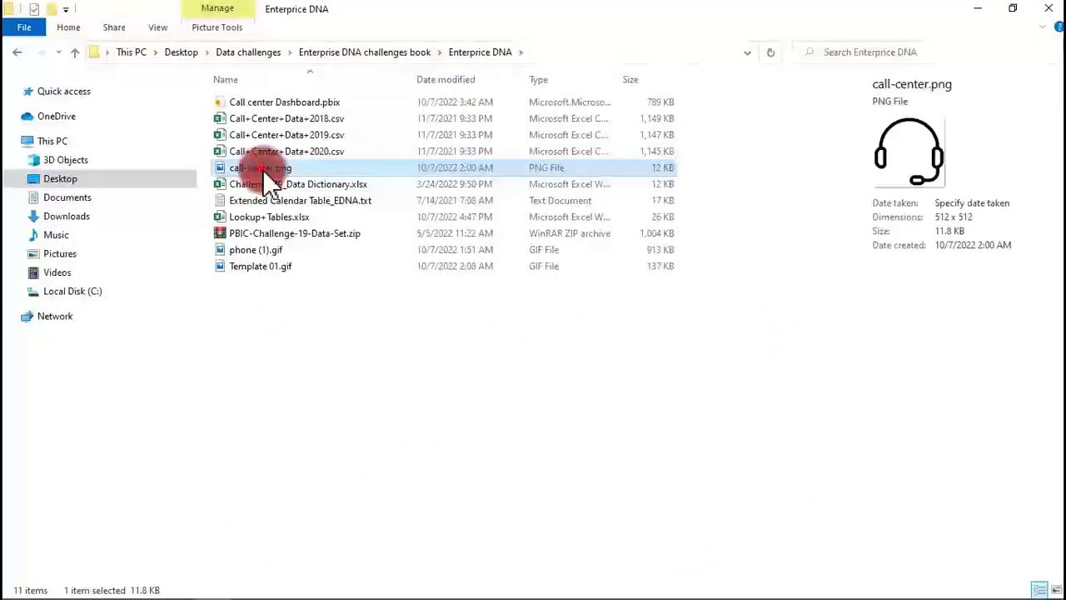
{"action": "left_click_drag", "start_coordinate": [267, 175], "coordinate": [733, 492]}
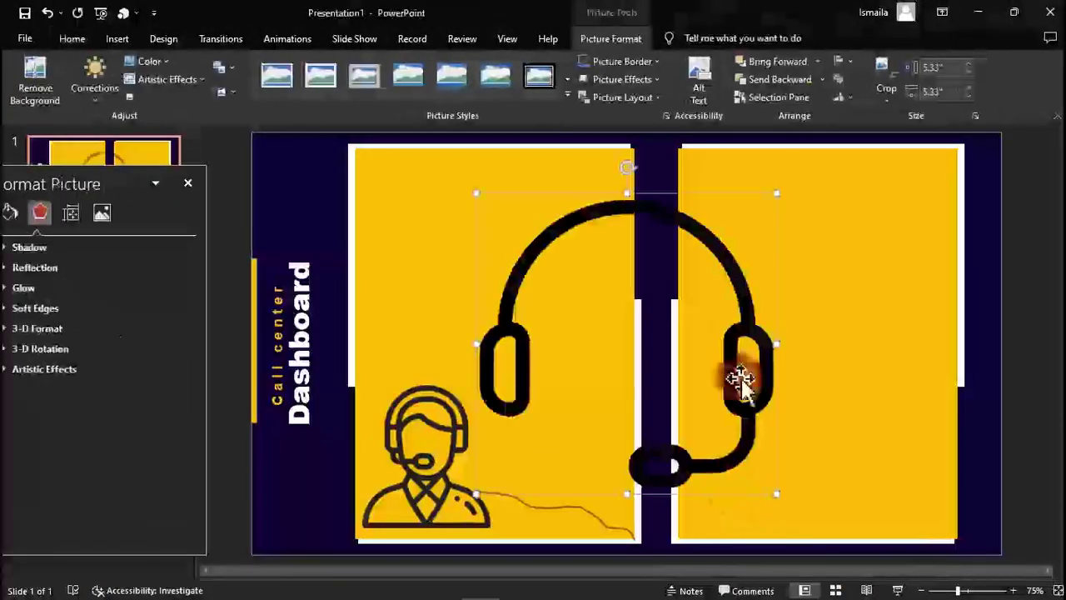
- Shrink the headset picture to about 1.4" in the second panel's lower corner and set its contrast to -63%
{"action": "left_click_drag", "start_coordinate": [478, 195], "coordinate": [738, 449]}
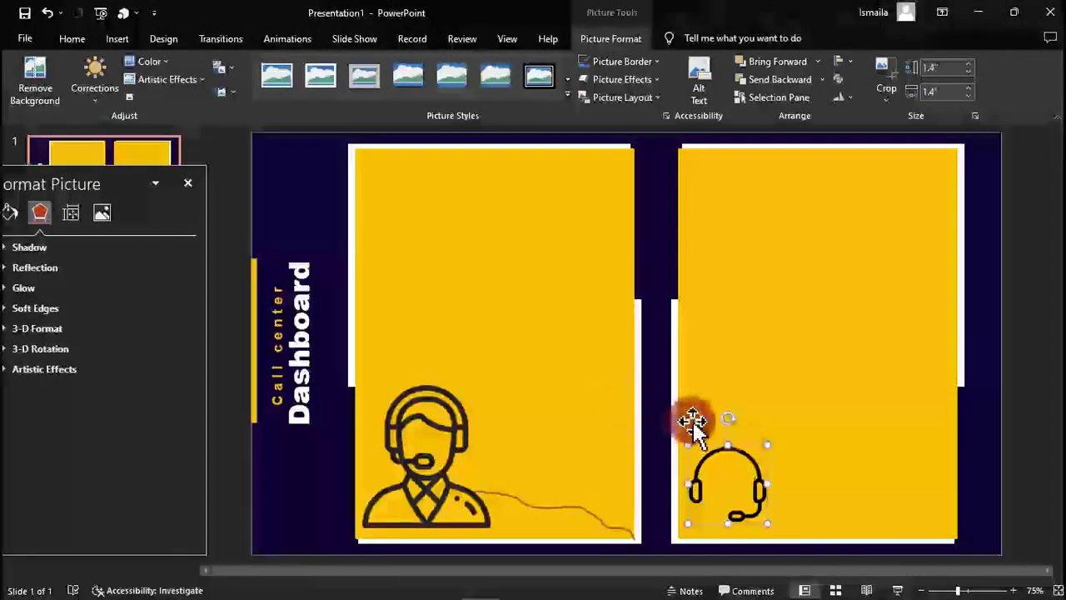
{"action": "left_click", "coordinate": [467, 417]}
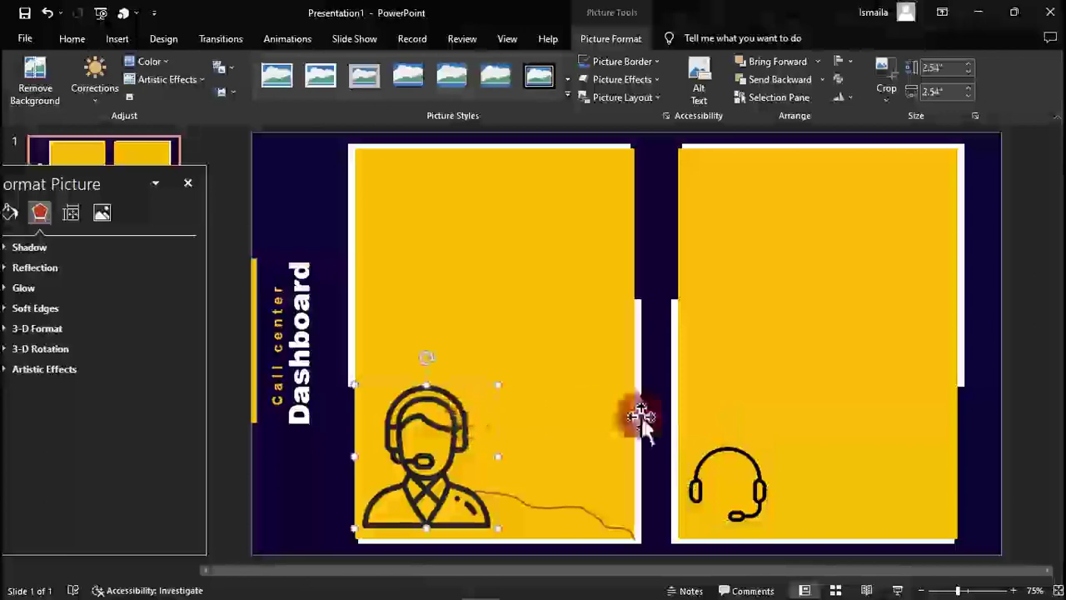
{"action": "left_click", "coordinate": [725, 450]}
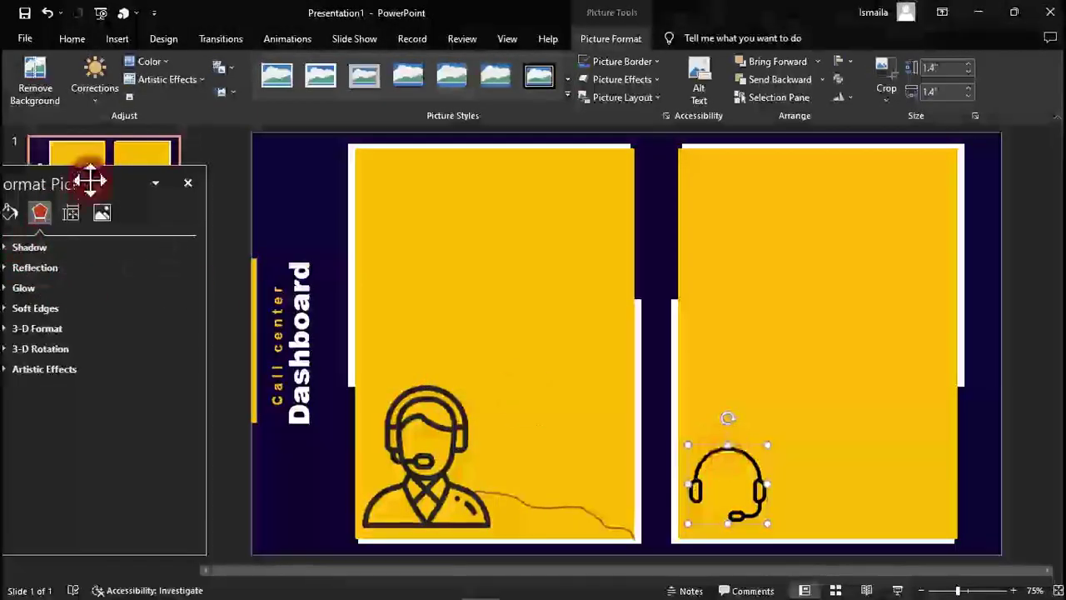
{"action": "left_click", "coordinate": [100, 213]}
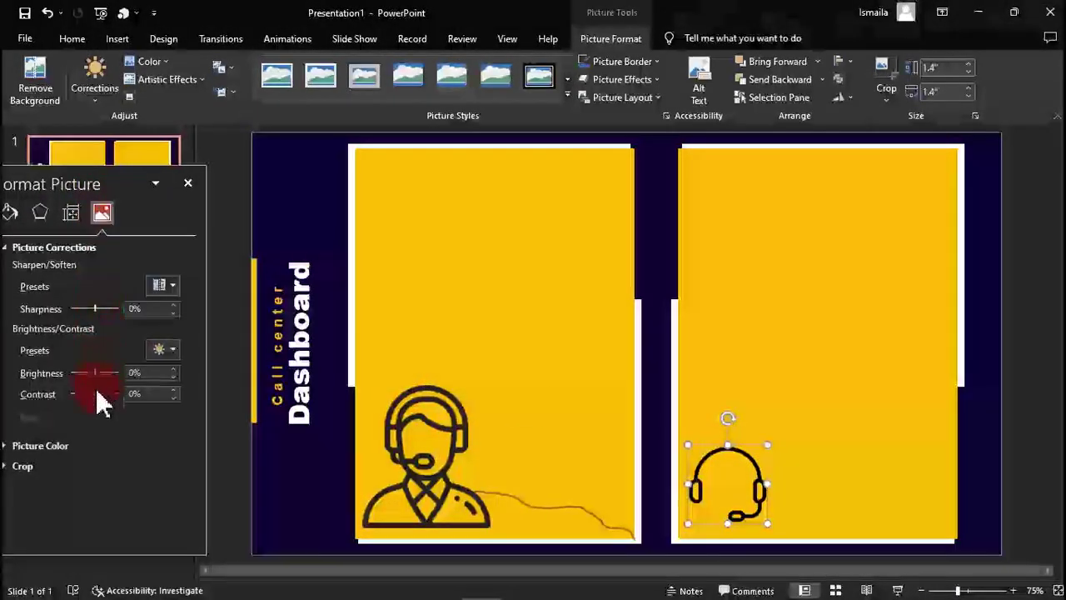
{"action": "left_click_drag", "start_coordinate": [96, 392], "coordinate": [81, 394]}
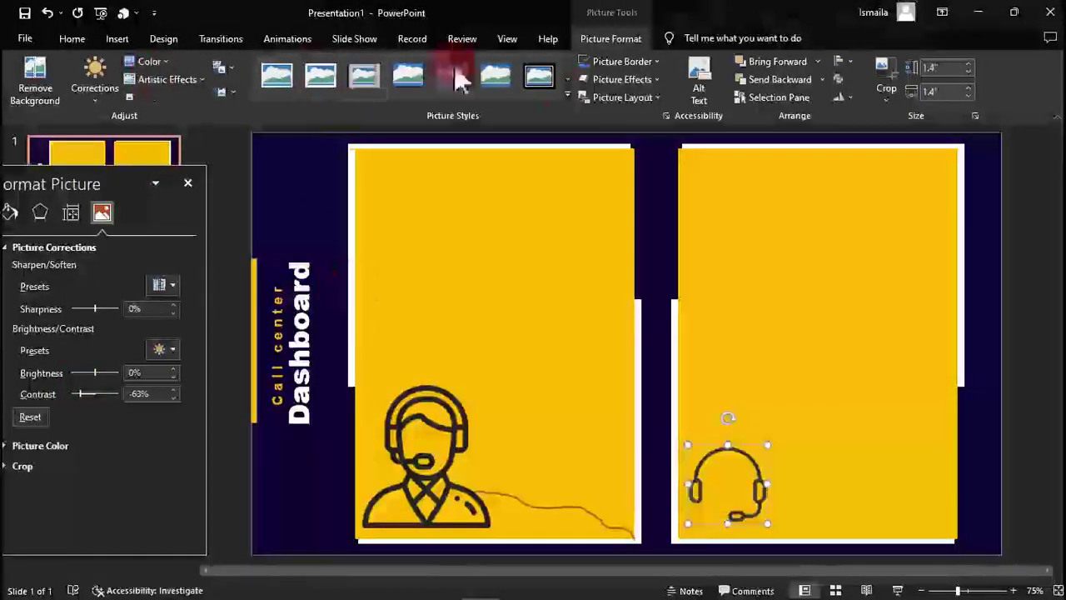
- Add a text box reading "Call center" on the second gold panel
{"action": "left_click", "coordinate": [79, 38]}
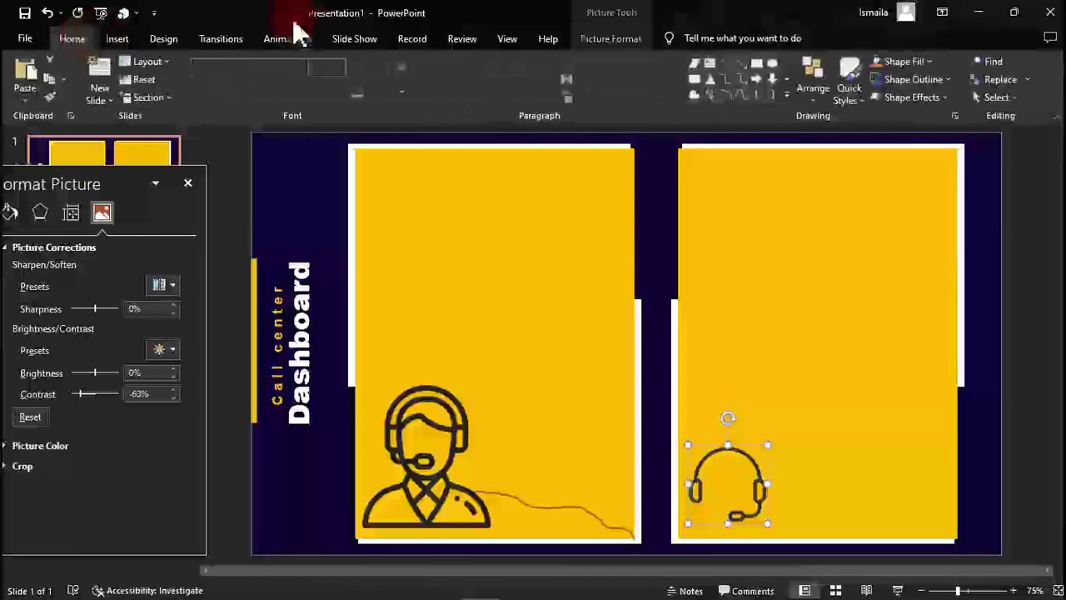
{"action": "left_click", "coordinate": [710, 63]}
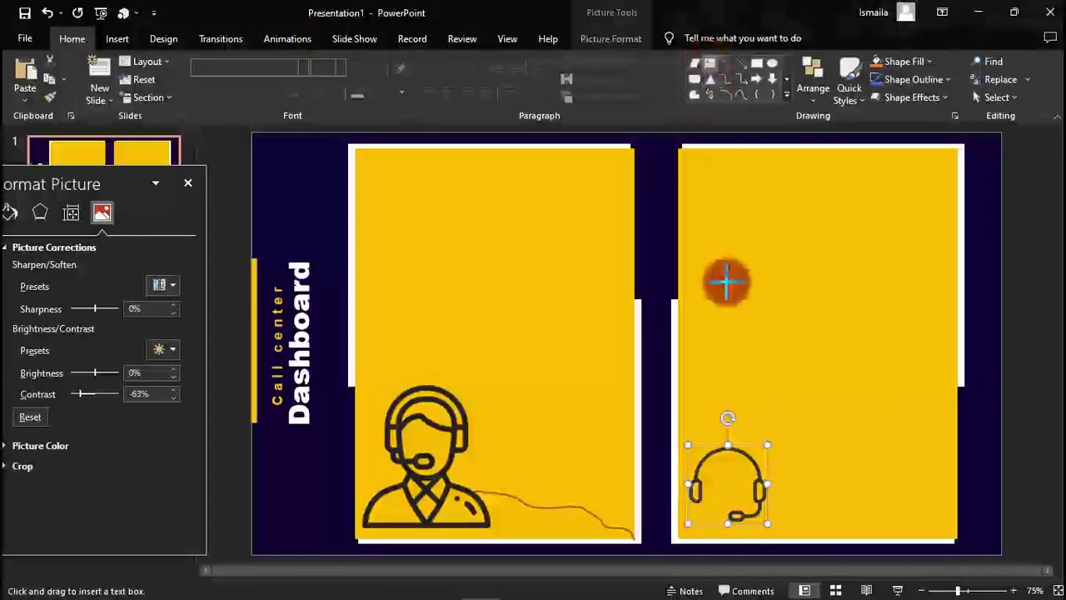
{"action": "left_click_drag", "start_coordinate": [725, 281], "coordinate": [878, 322]}
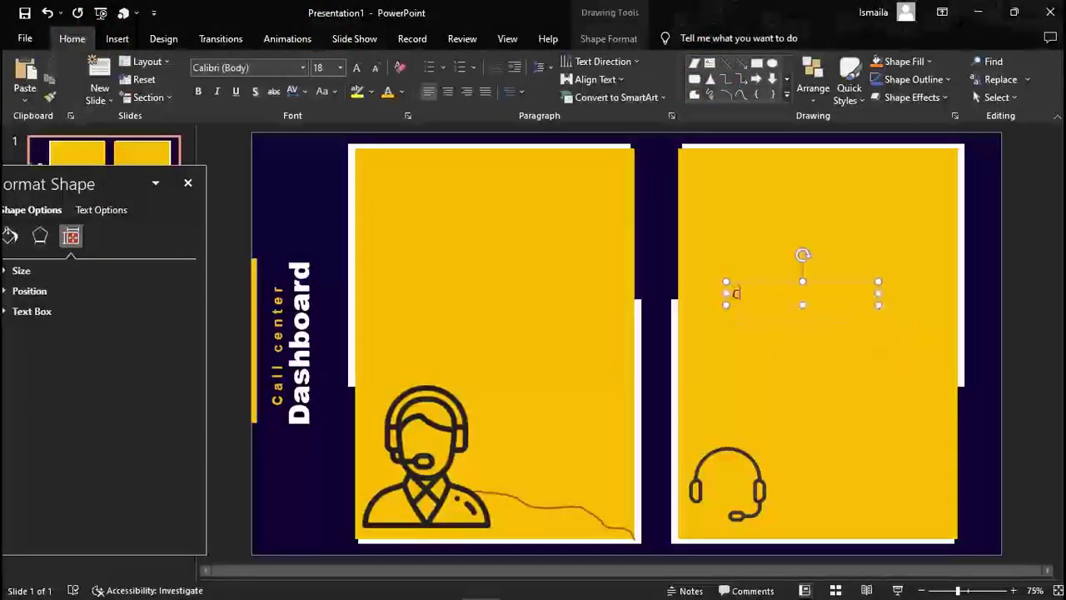
{"action": "type", "text": "Call cent"}
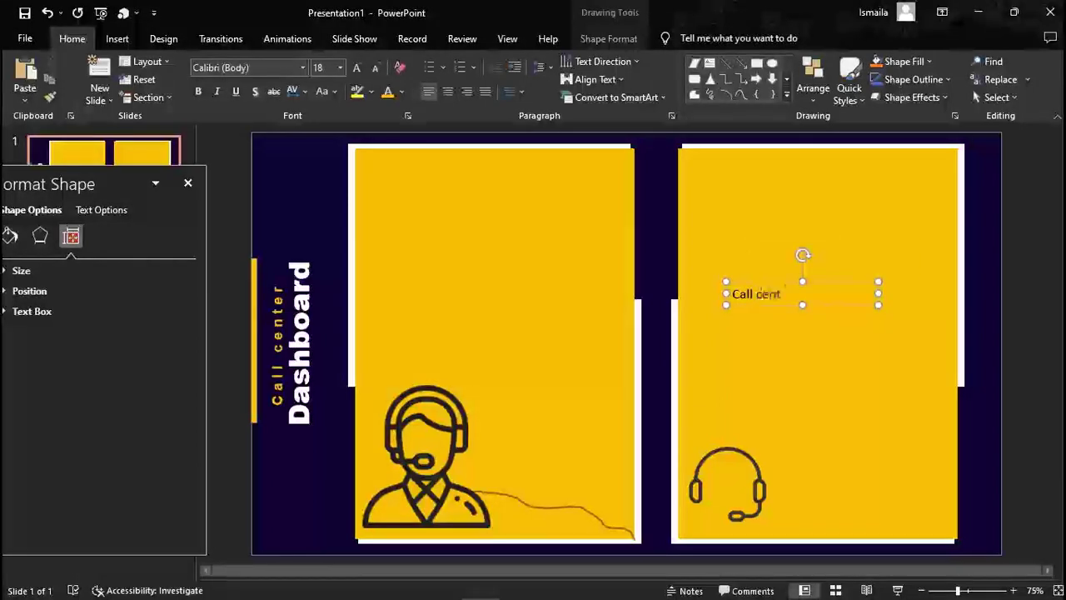
{"action": "type", "text": "er"}
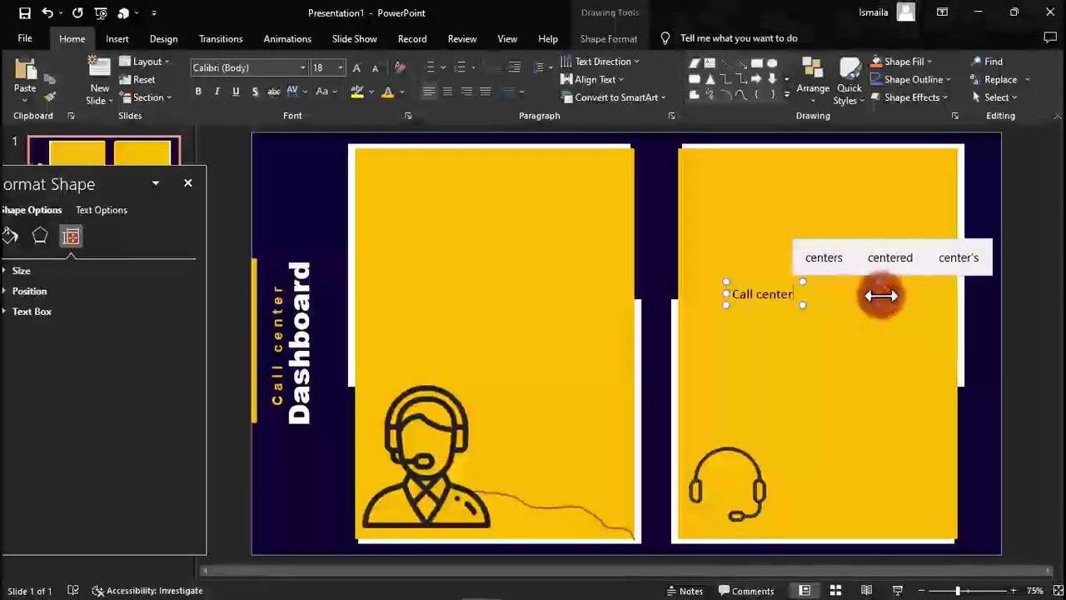
- Move the "Call center" label beneath the headset icon and shrink the icon slightly so it sits above the text
{"action": "left_click_drag", "start_coordinate": [882, 295], "coordinate": [749, 530]}
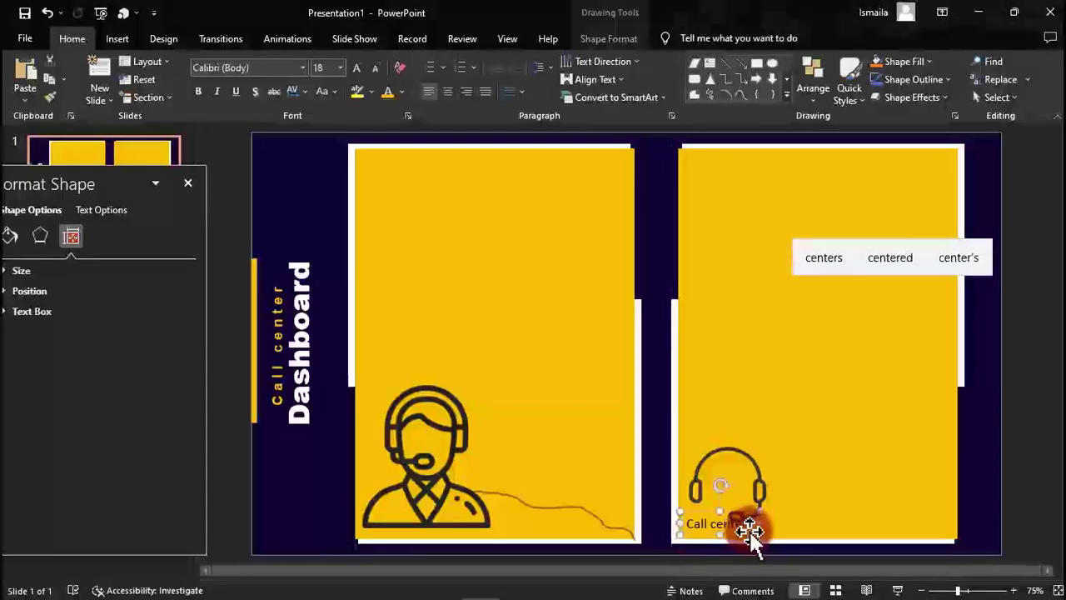
{"action": "left_click", "coordinate": [750, 488]}
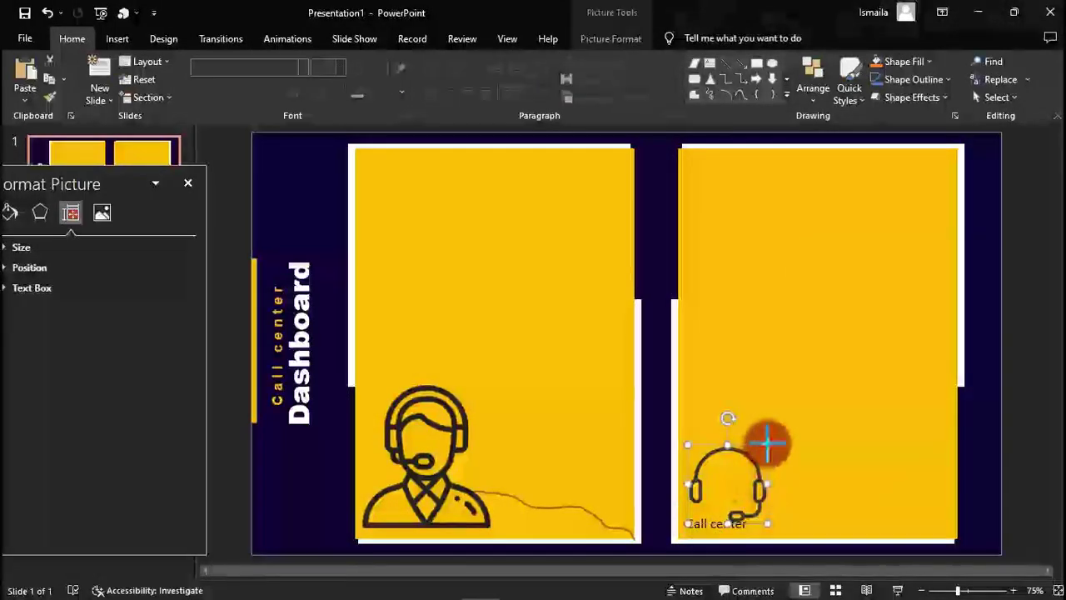
{"action": "left_click_drag", "start_coordinate": [767, 444], "coordinate": [754, 474]}
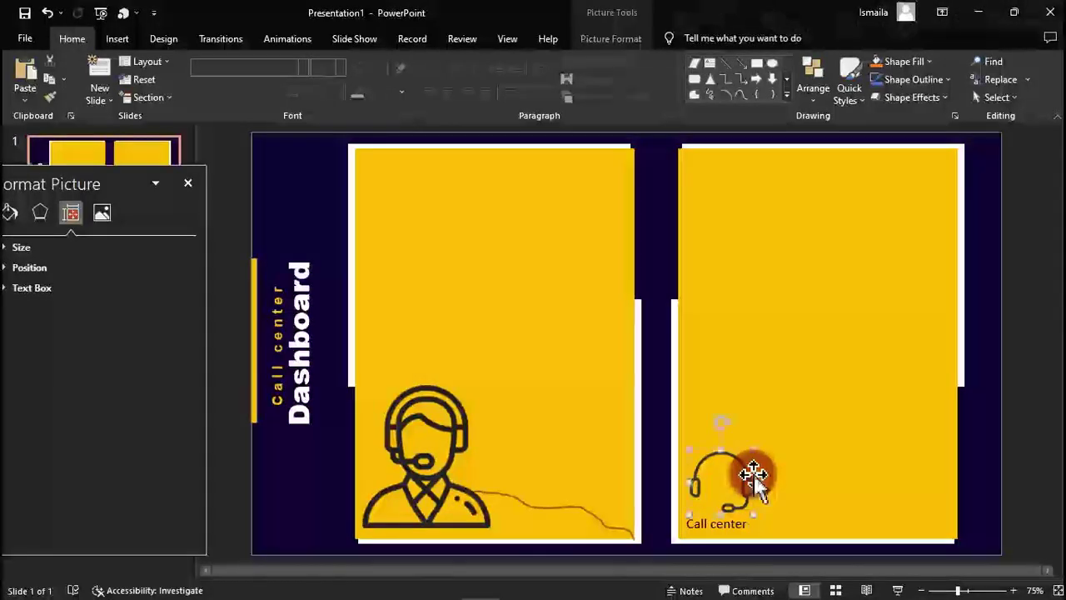
- Open the text fill and outline settings for the "Call center" label under the headset icon
{"action": "left_click", "coordinate": [731, 523]}
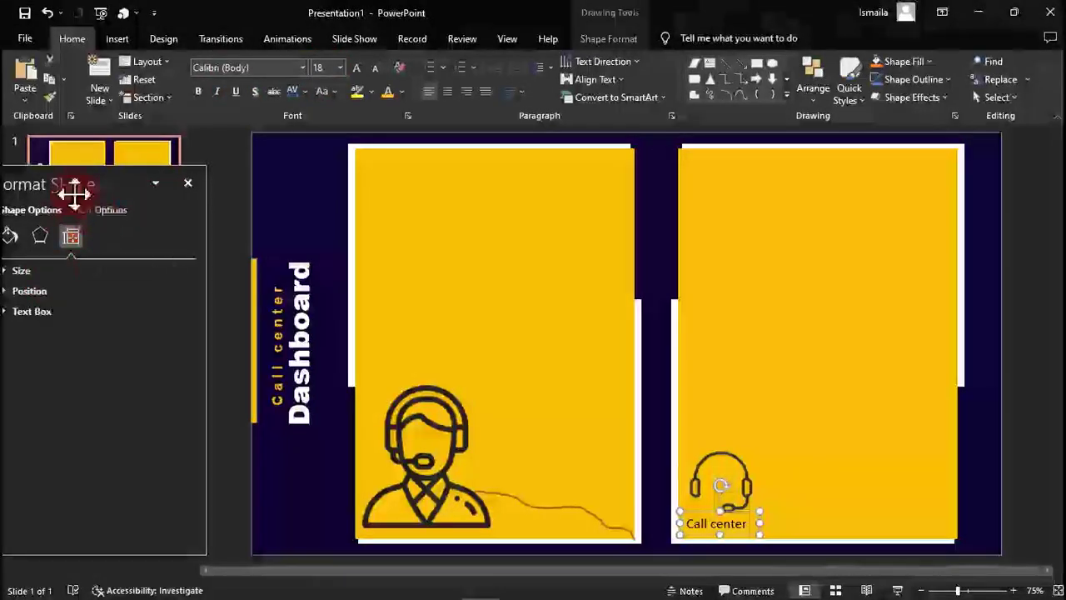
{"action": "left_click_drag", "start_coordinate": [76, 181], "coordinate": [156, 182]}
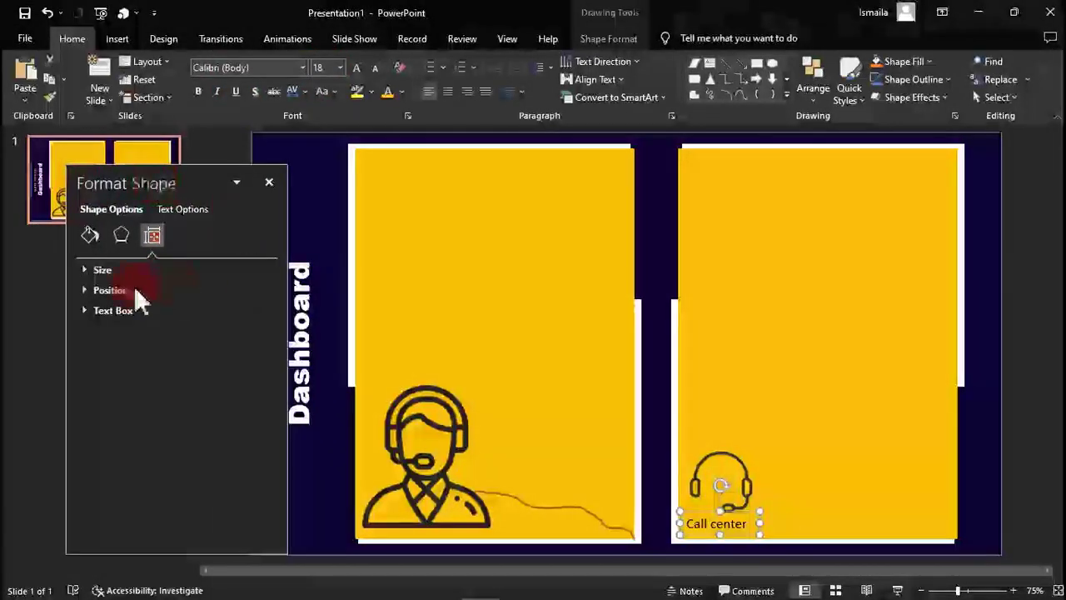
{"action": "left_click", "coordinate": [183, 208]}
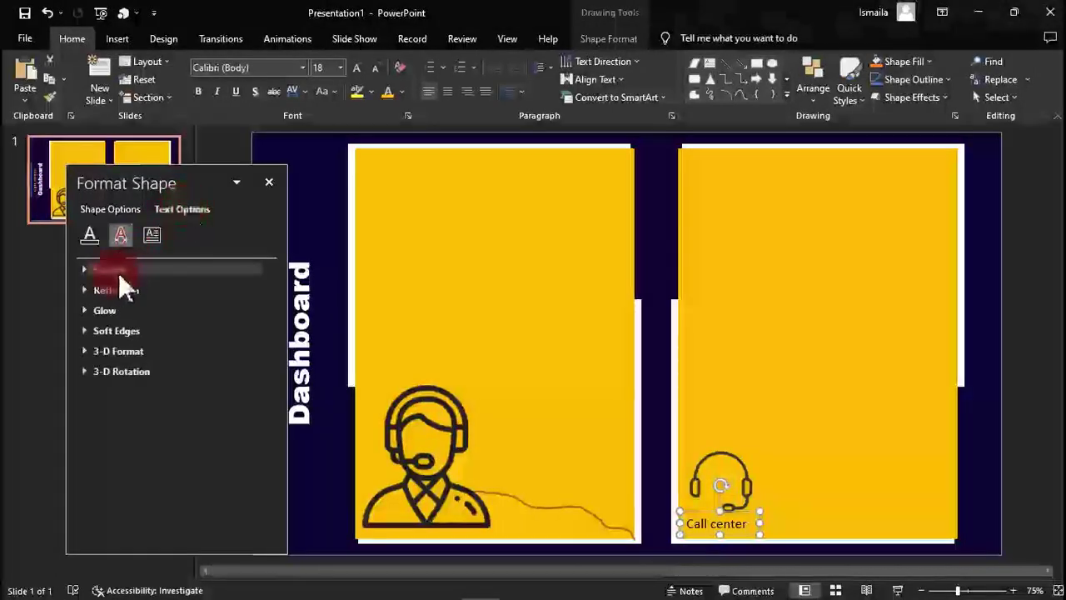
{"action": "left_click", "coordinate": [87, 236]}
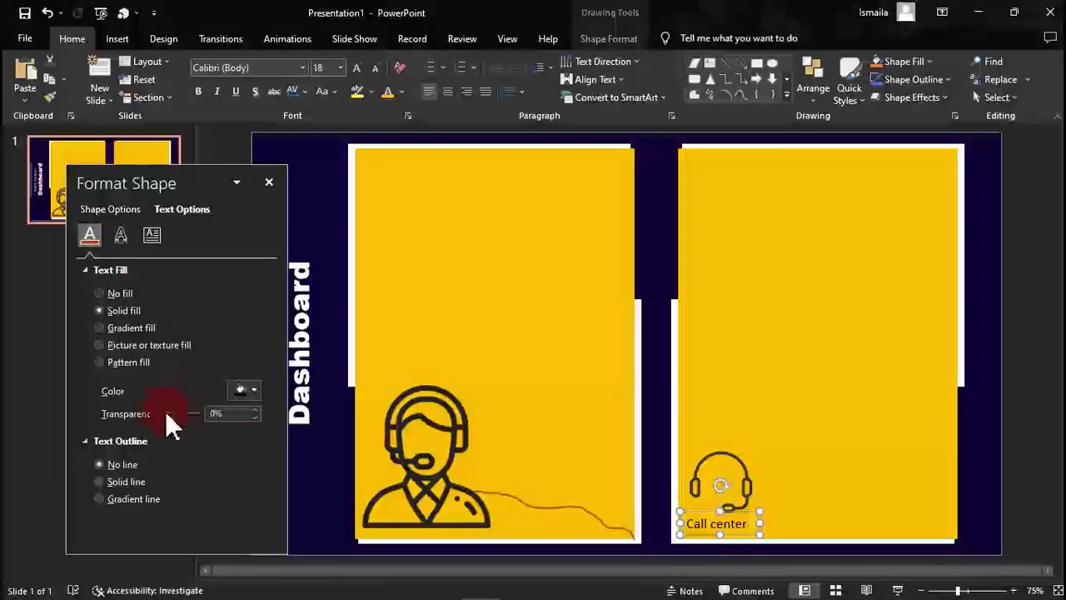
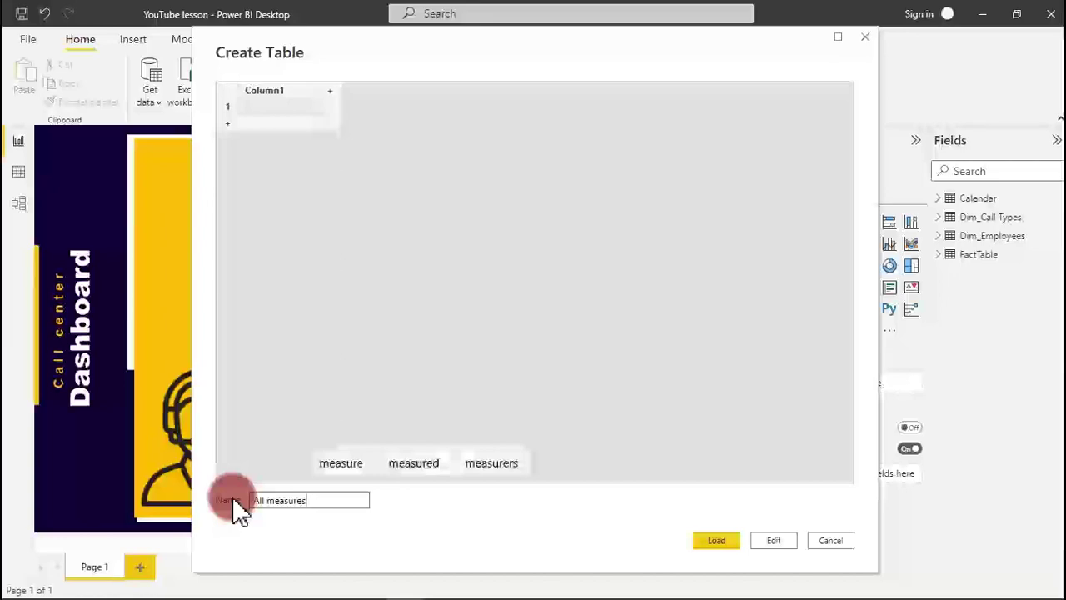
- Load the new table named All measures into the Power BI Desktop report and select it
{"action": "key", "text": "Return"}
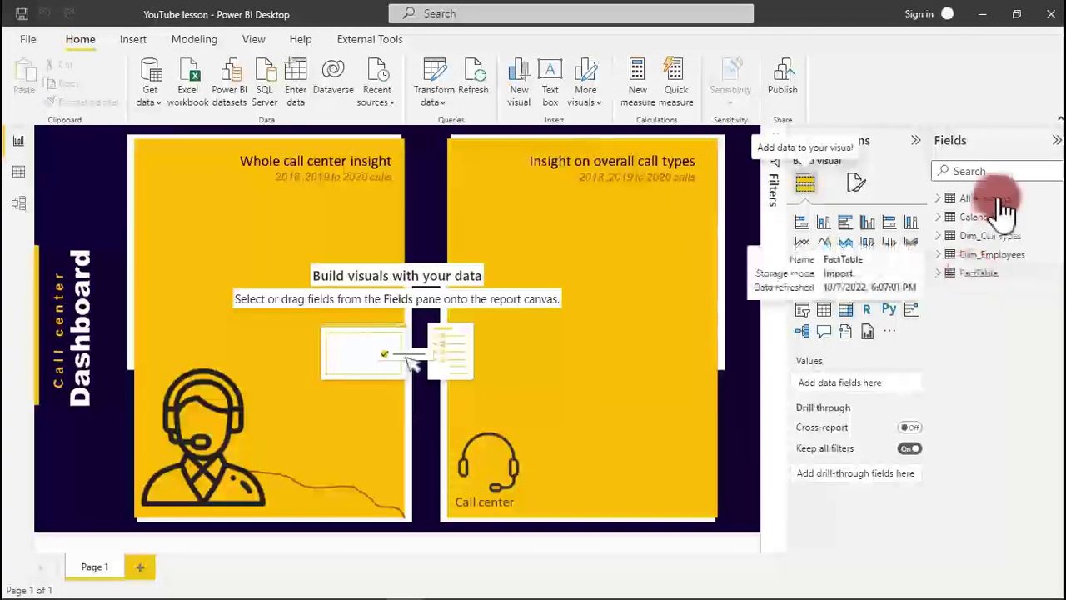
{"action": "left_click", "coordinate": [1002, 200]}
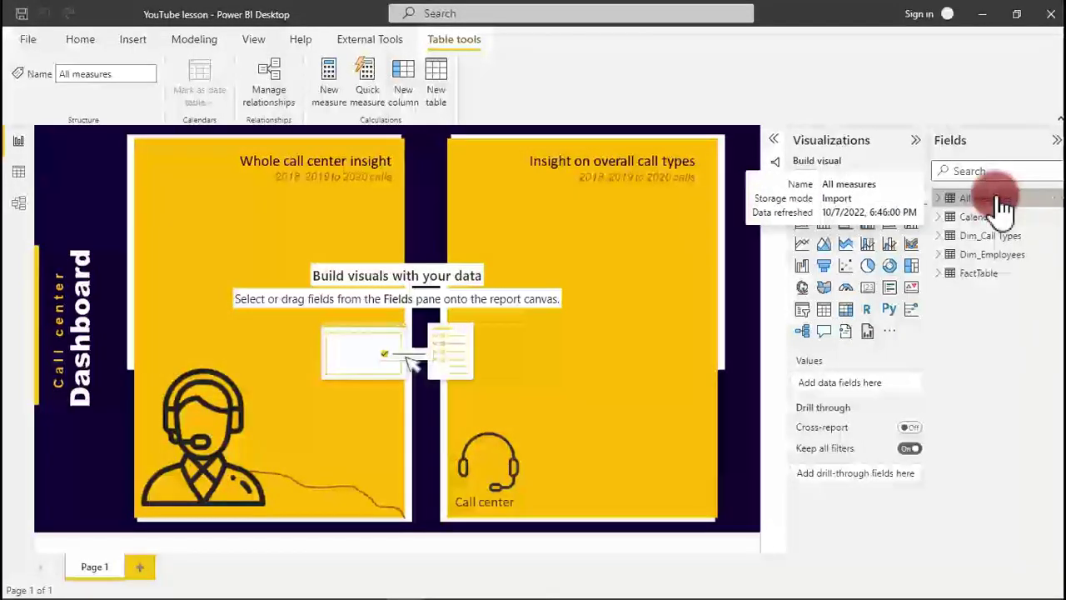
- Examine the FactTable columns in the data view, and return to the report page
{"action": "left_click", "coordinate": [19, 173]}
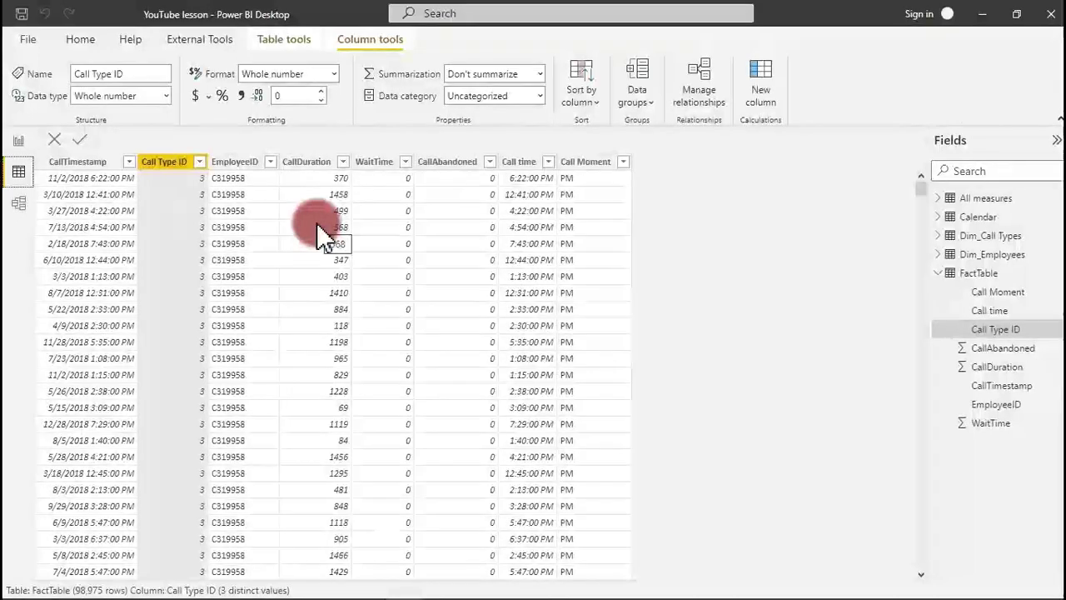
{"action": "left_click", "coordinate": [19, 142]}
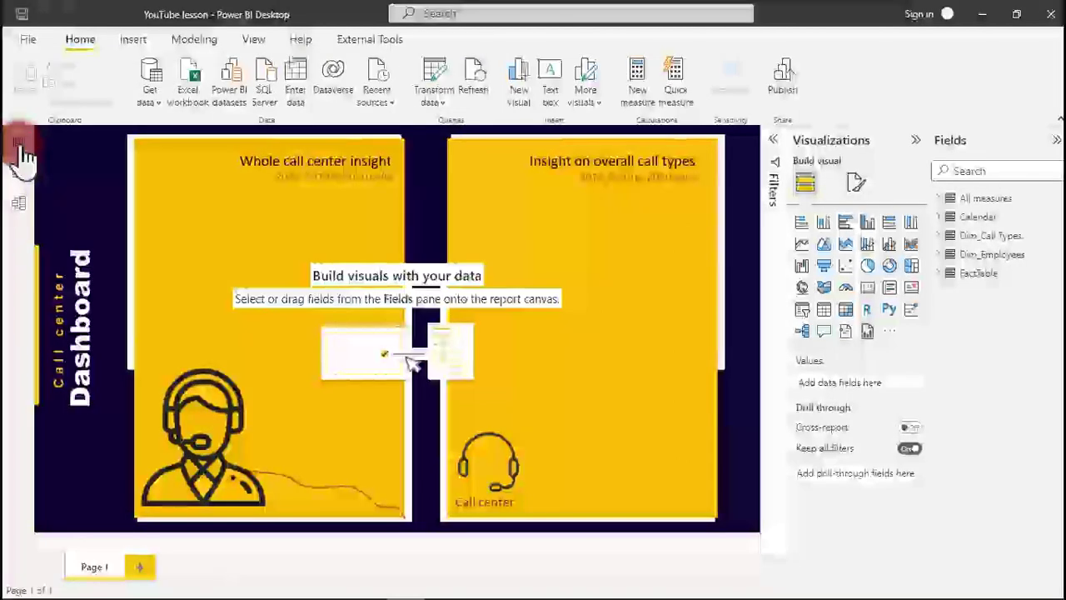
- Create a new measure in the All measures table and enlarge the formula text
{"action": "left_click", "coordinate": [986, 201]}
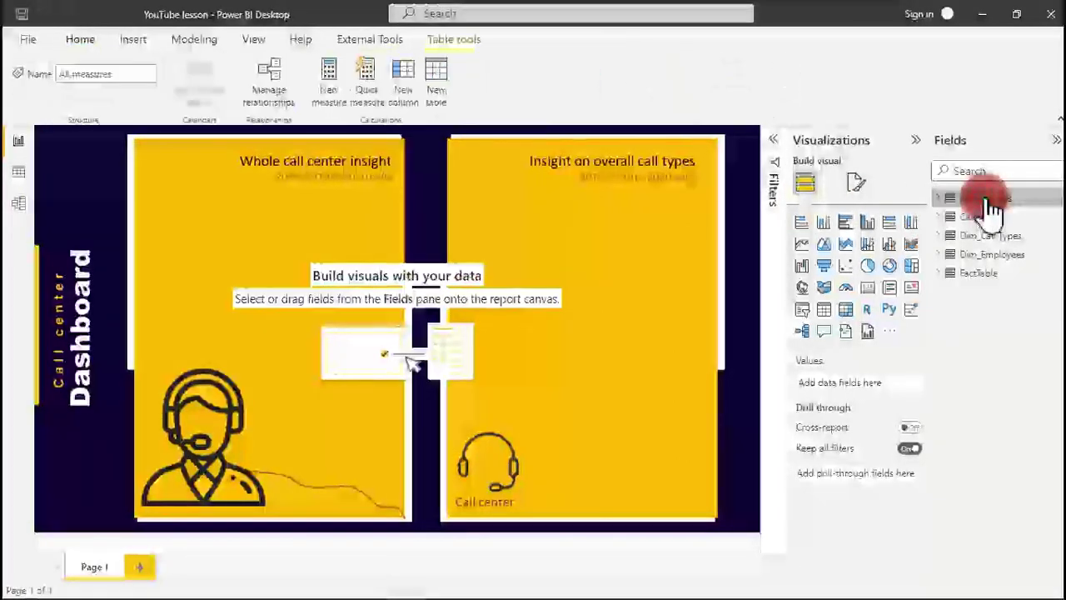
{"action": "left_click", "coordinate": [334, 80]}
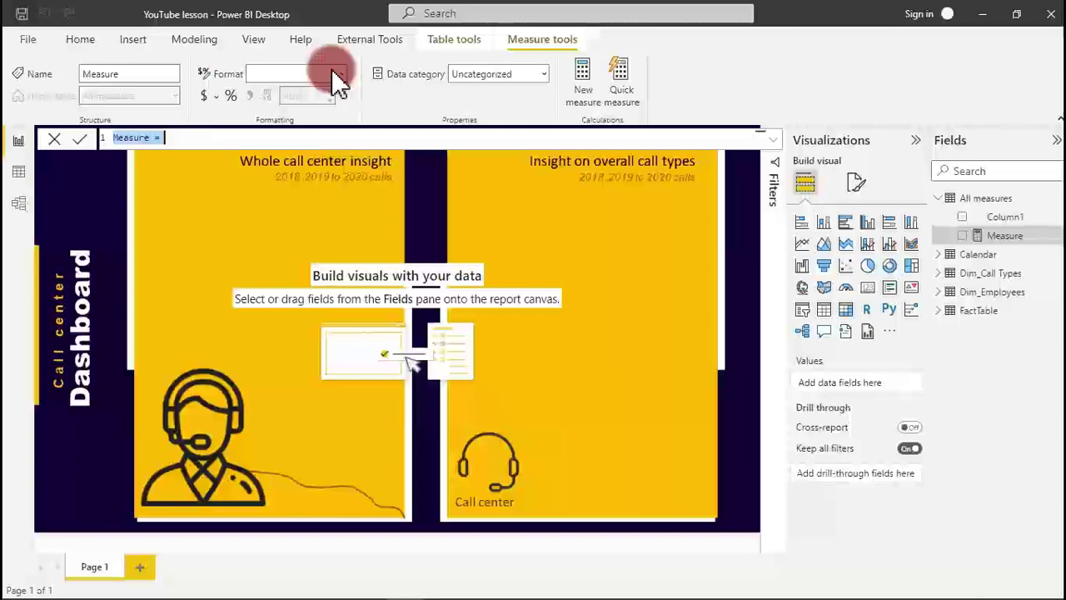
{"action": "key", "text": "ctrl+plus"}
{"action": "key", "text": "ctrl+plus"}
{"action": "key", "text": "ctrl+plus"}
{"action": "key", "text": "ctrl+plus"}
{"action": "key", "text": "ctrl+plus"}
{"action": "key", "text": "ctrl+plus"}
{"action": "key", "text": "ctrl+plus"}
{"action": "key", "text": "ctrl+plus"}
{"action": "key", "text": "ctrl+plus"}
{"action": "key", "text": "ctrl+plus"}
{"action": "key", "text": "ctrl+plus"}
{"action": "key", "text": "ctrl+plus"}
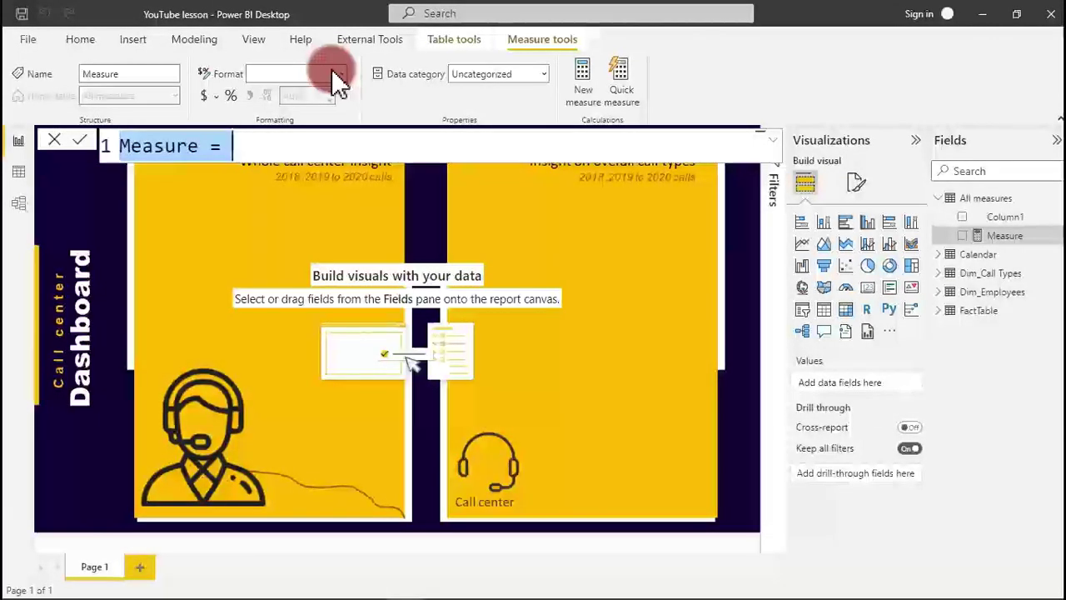
- Replace the new measure's default name with Total calls, followed by an equals sign
{"action": "type", "text": "total"}
{"action": "key", "text": "BackSpace"}
{"action": "key", "text": "BackSpace"}
{"action": "key", "text": "BackSpace"}
{"action": "key", "text": "BackSpace"}
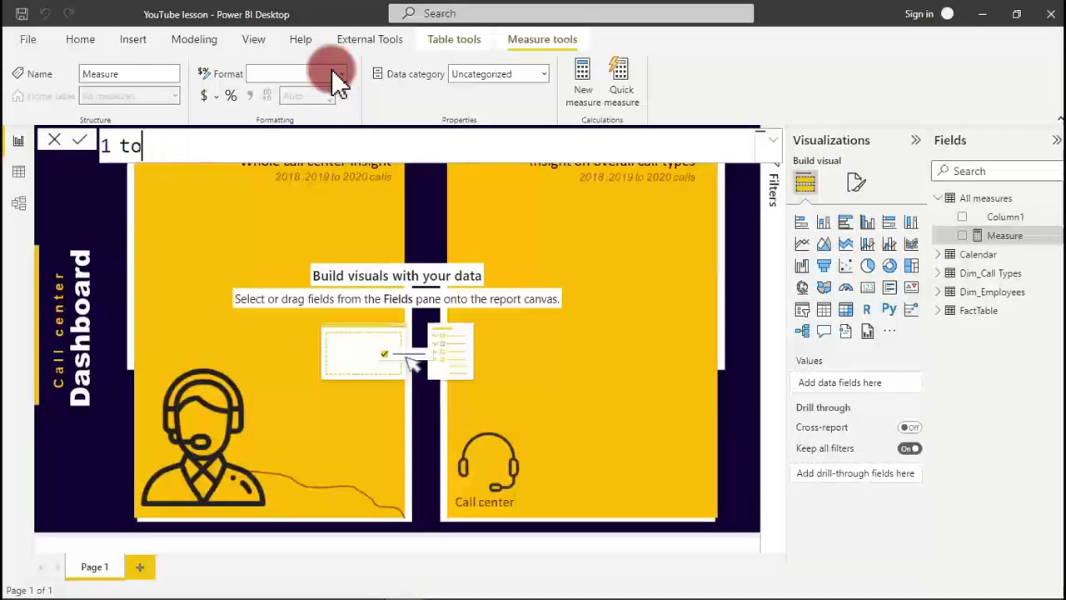
{"action": "type", "text": "T"}
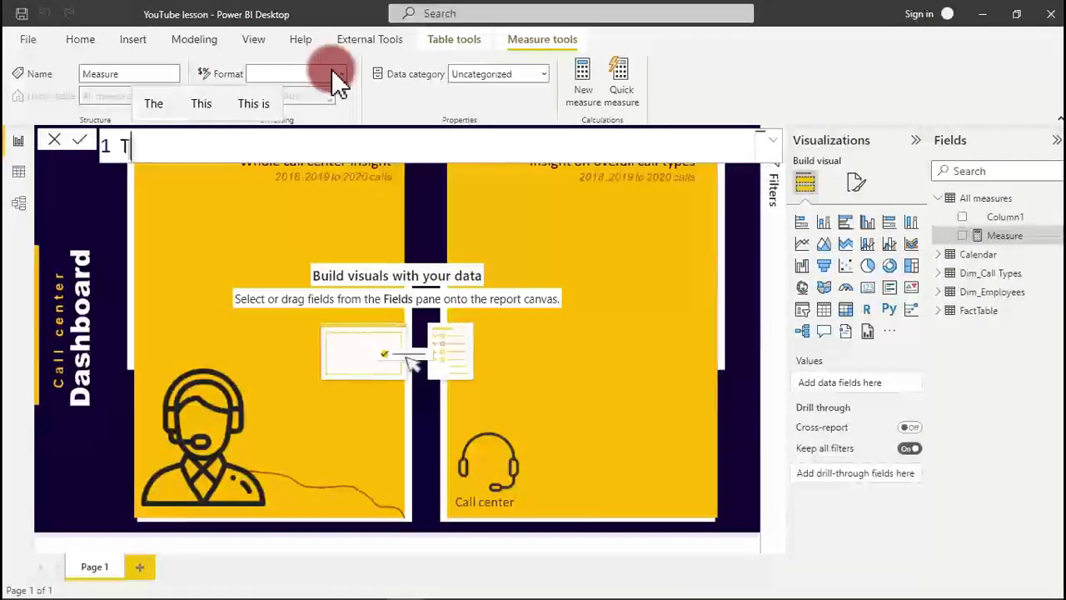
{"action": "type", "text": "otal c"}
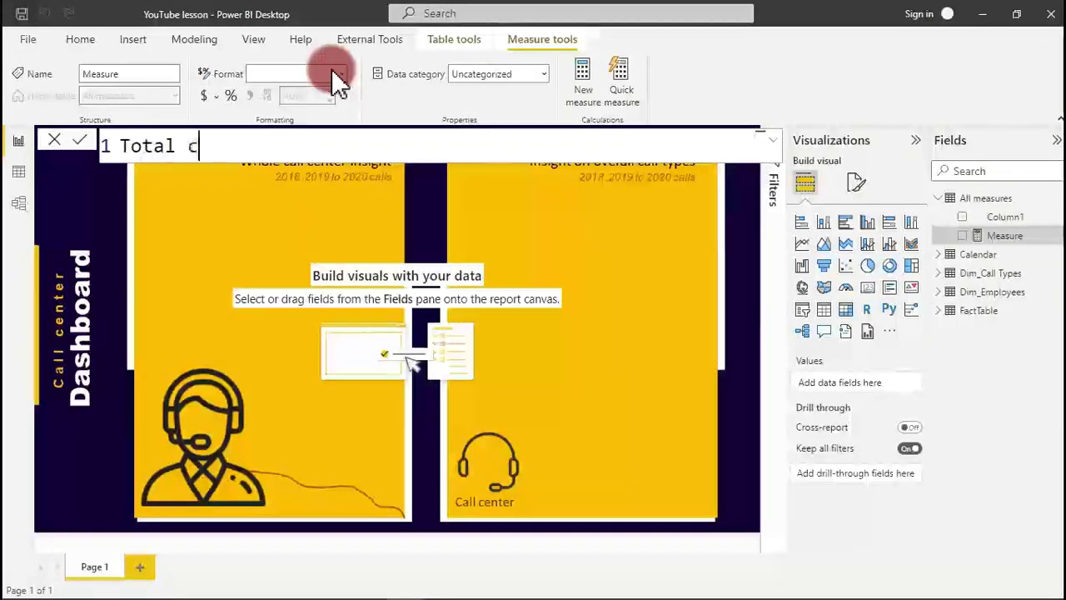
{"action": "type", "text": "alls="}
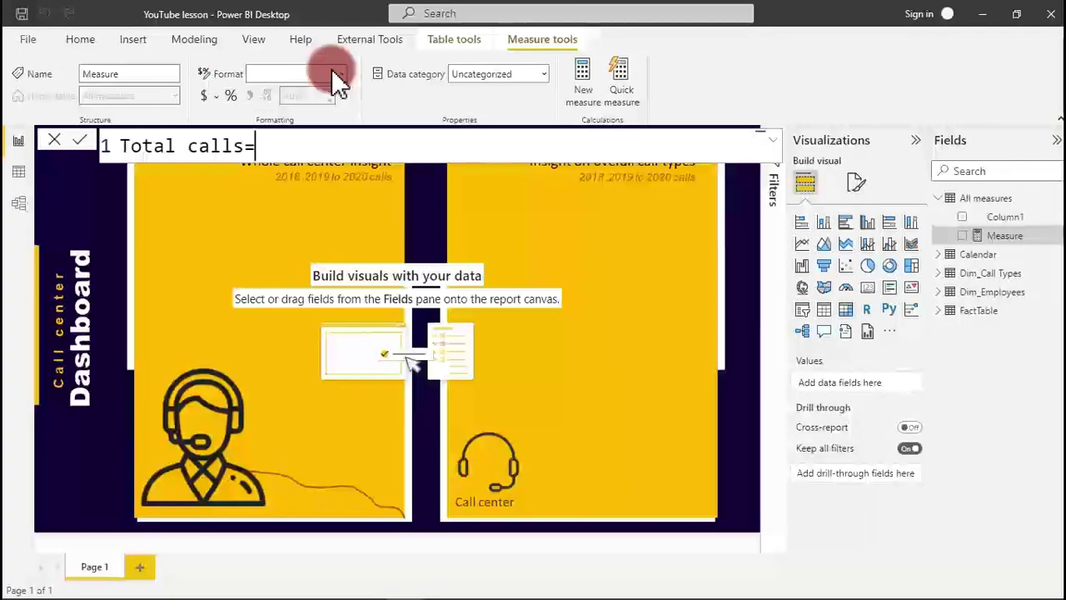
- Define the Total calls measure as COUNTROWS(FactTable), commit it, and format it with a thousands separator
{"action": "type", "text": "countr"}
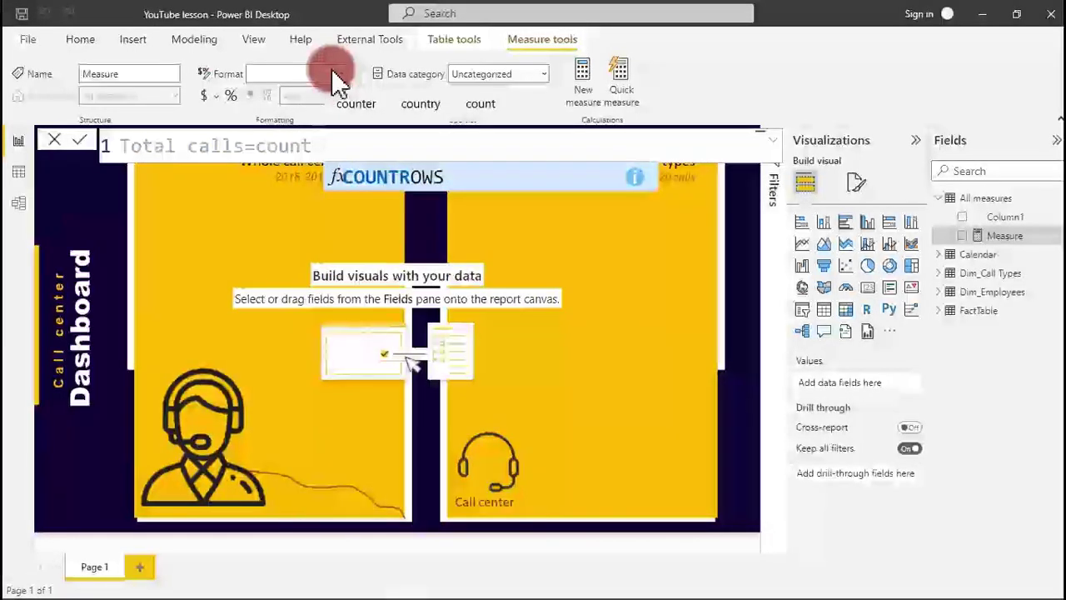
{"action": "key", "text": "Tab"}
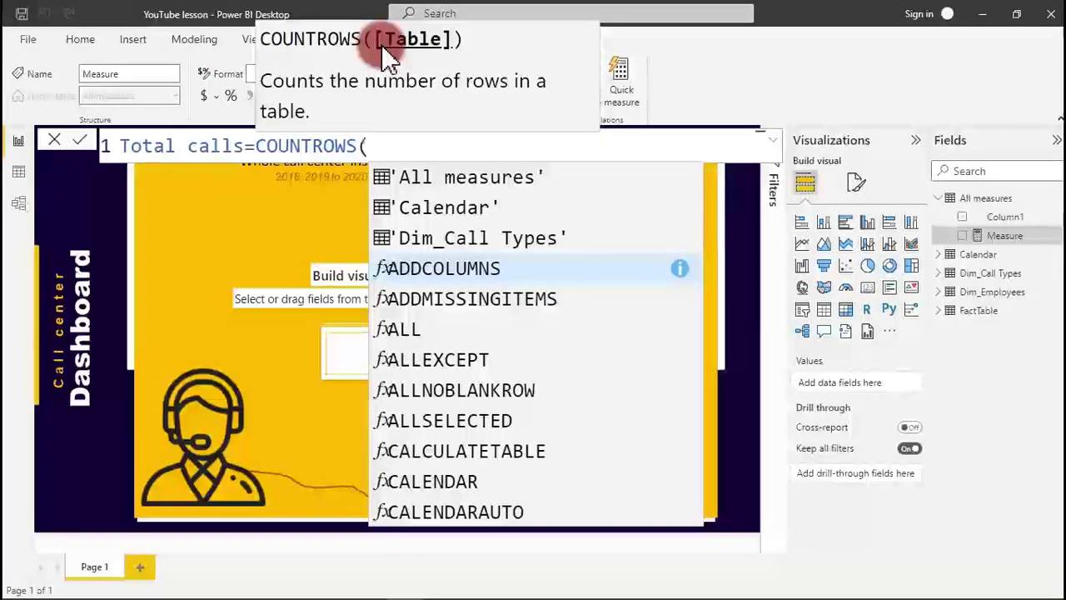
{"action": "type", "text": "FactTable"}
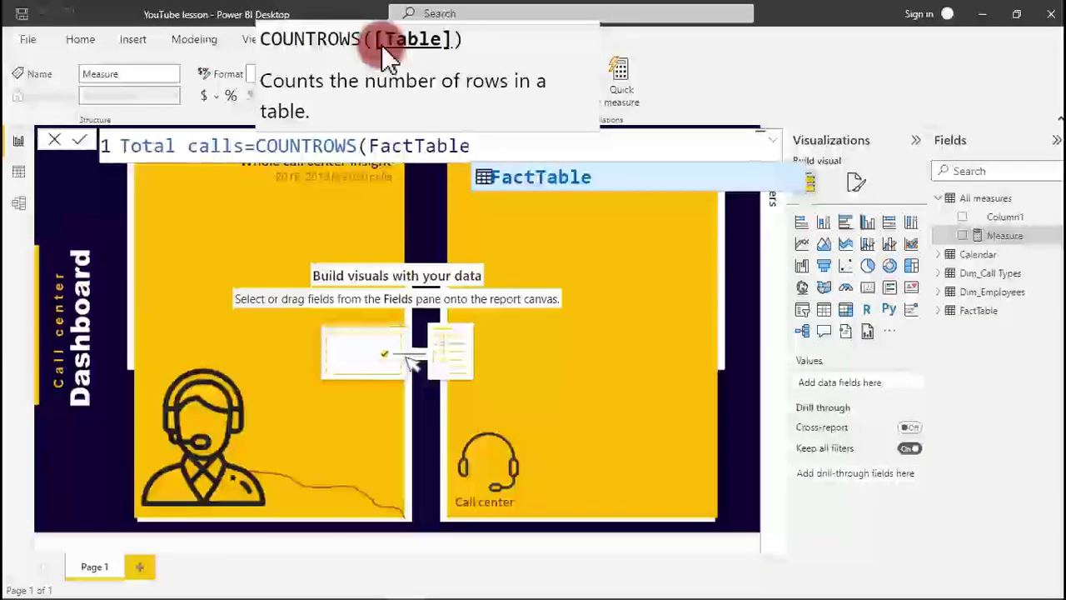
{"action": "type", "text": ")"}
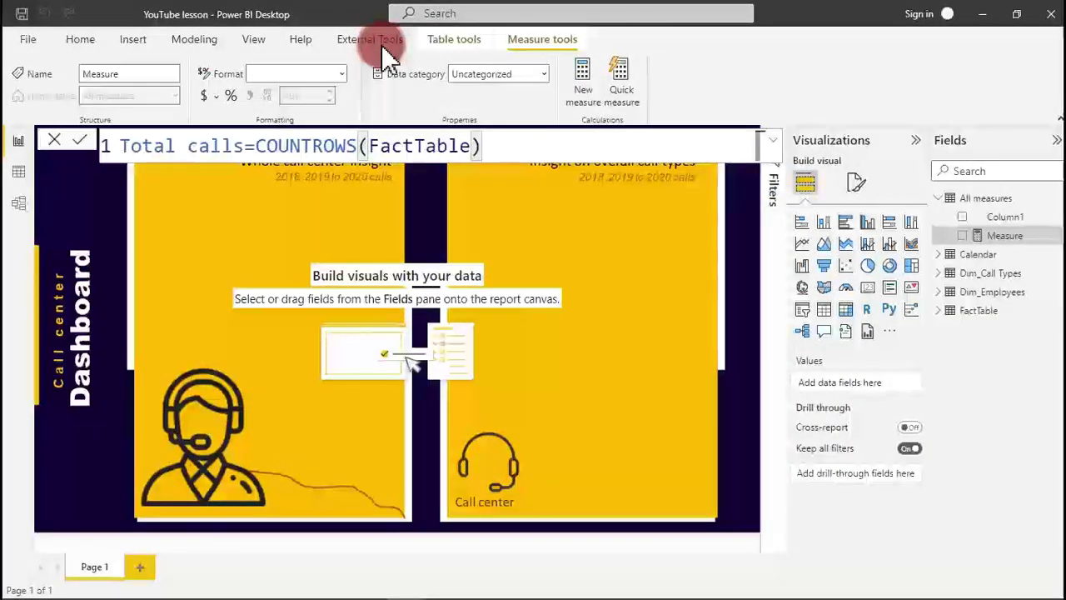
{"action": "key", "text": "Return"}
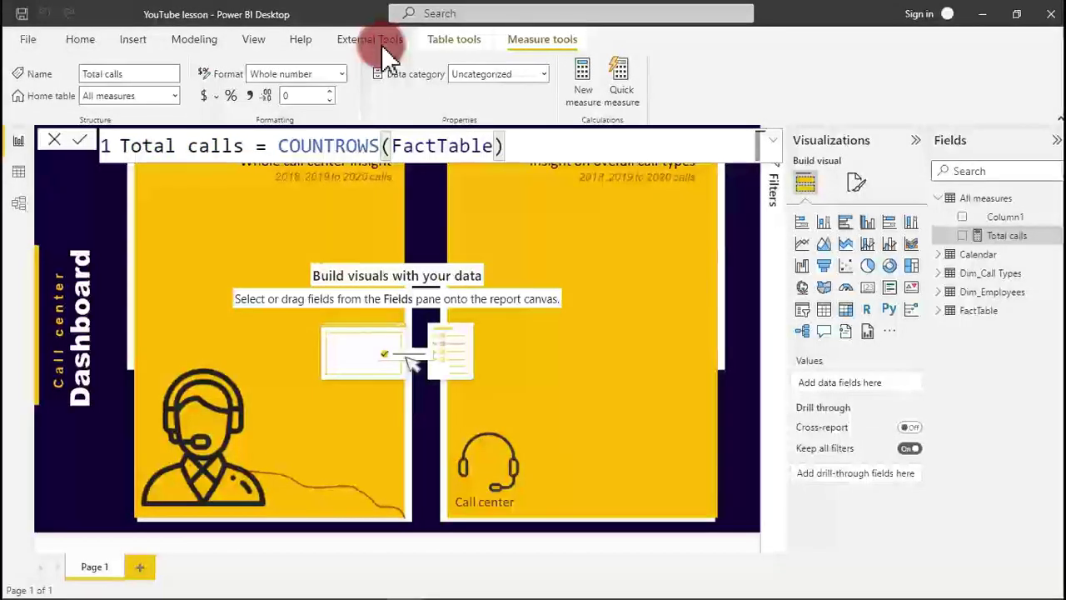
{"action": "left_click", "coordinate": [249, 96]}
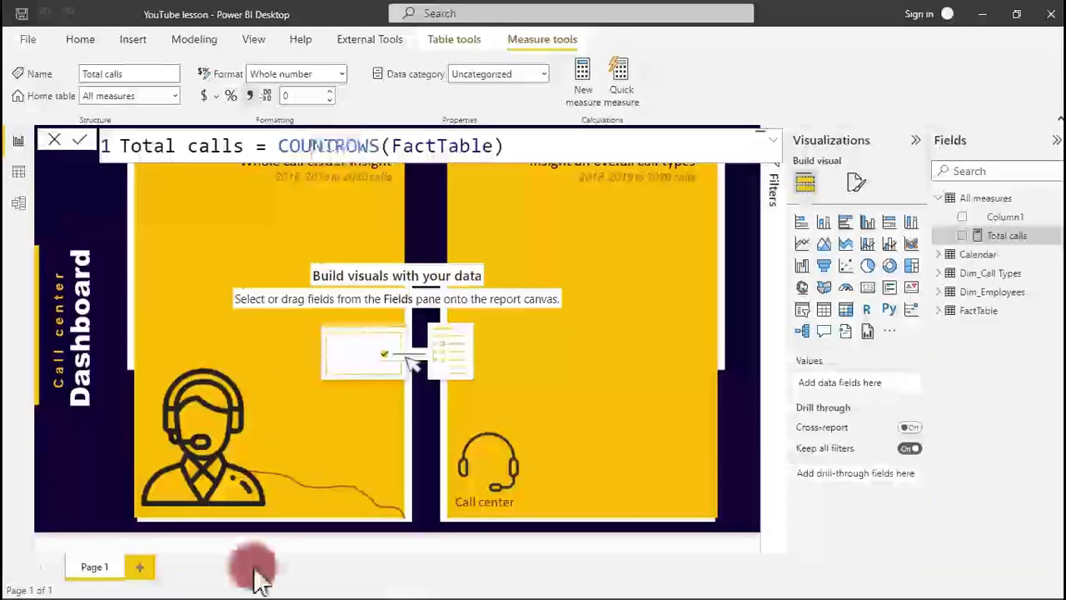
- Switch to the Challenge 19 data dictionary in Excel and examine the Fact Table column descriptions
{"action": "mouse_move", "coordinate": [255, 593]}
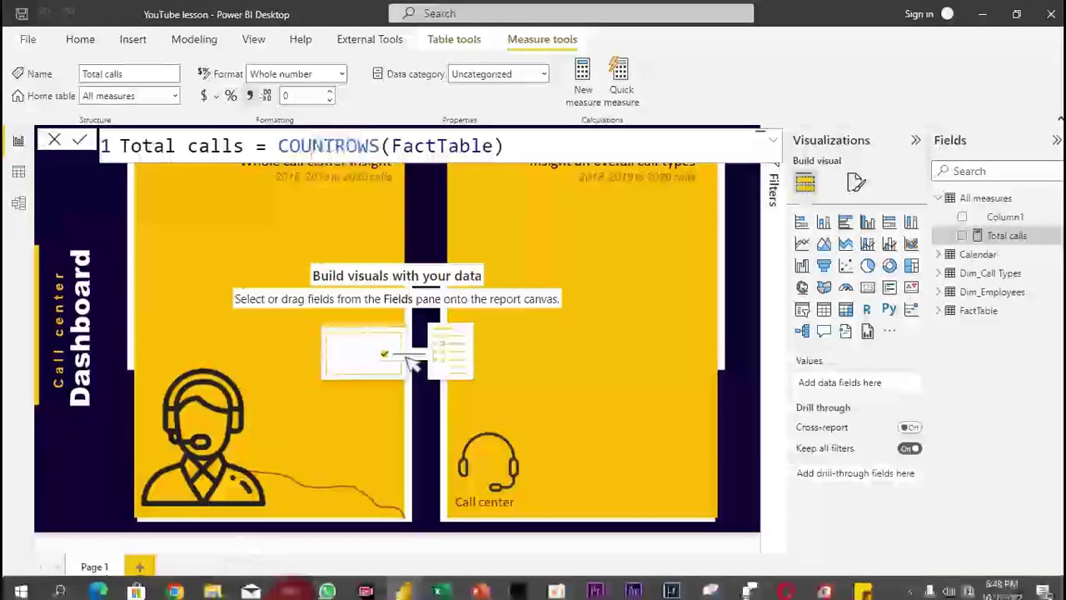
{"action": "left_click", "coordinate": [425, 585]}
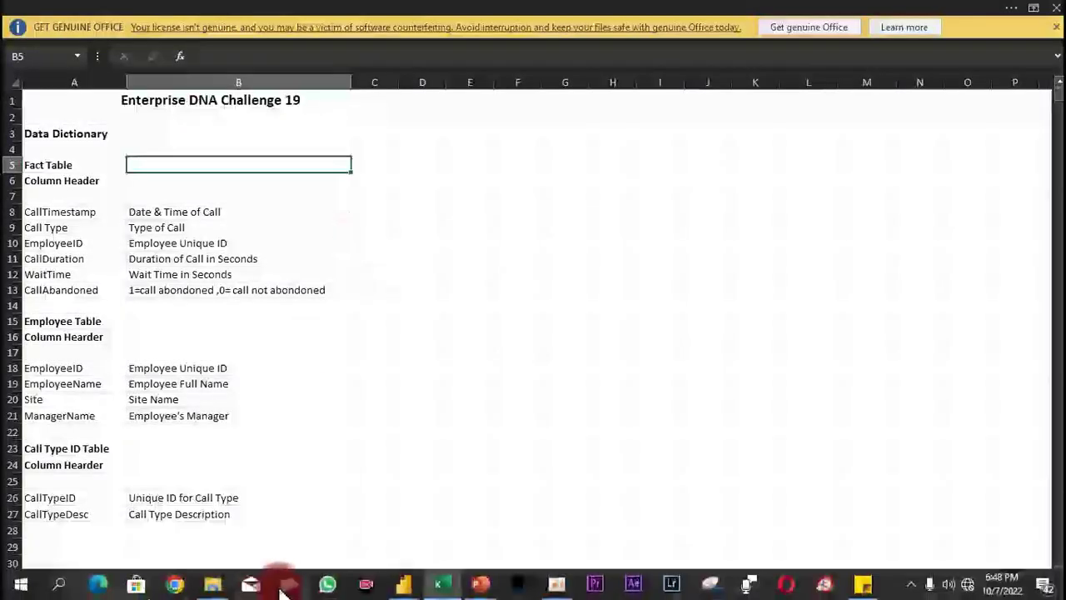
{"action": "left_click", "coordinate": [213, 585]}
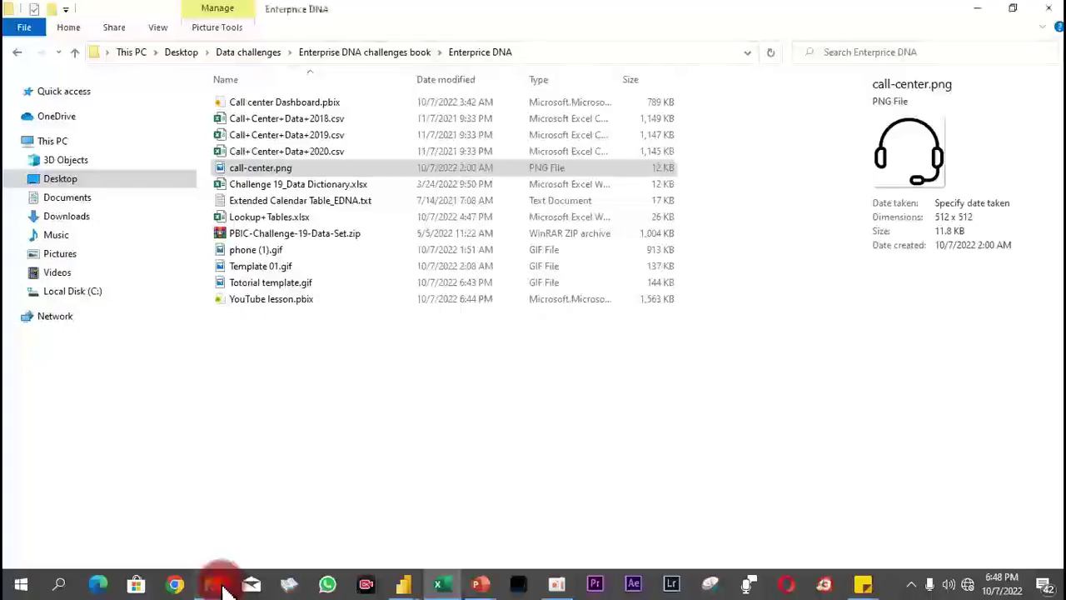
{"action": "left_click", "coordinate": [299, 187]}
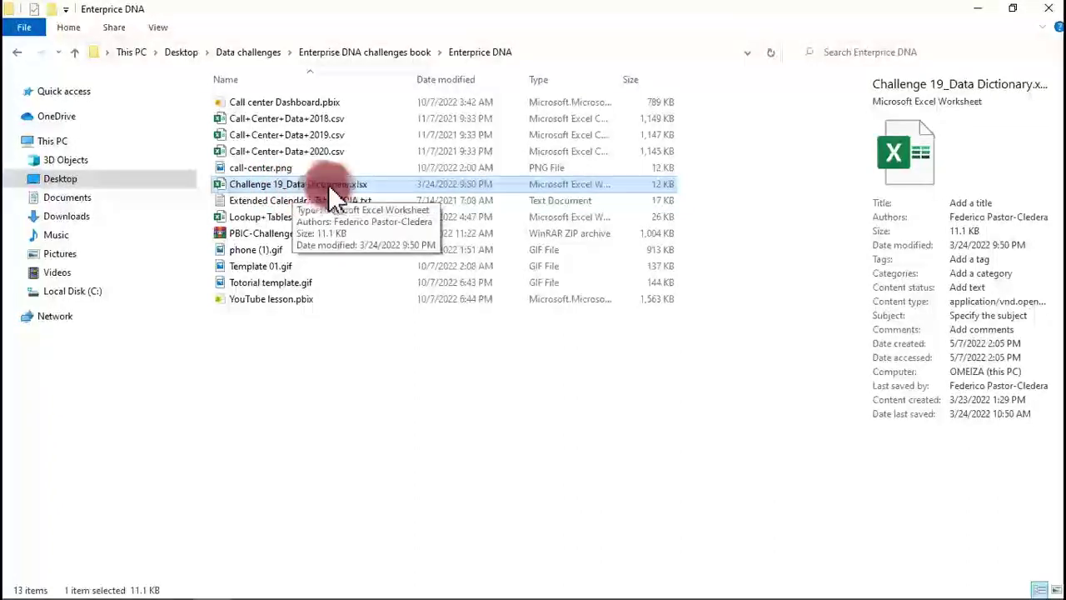
{"action": "left_click", "coordinate": [981, 17]}
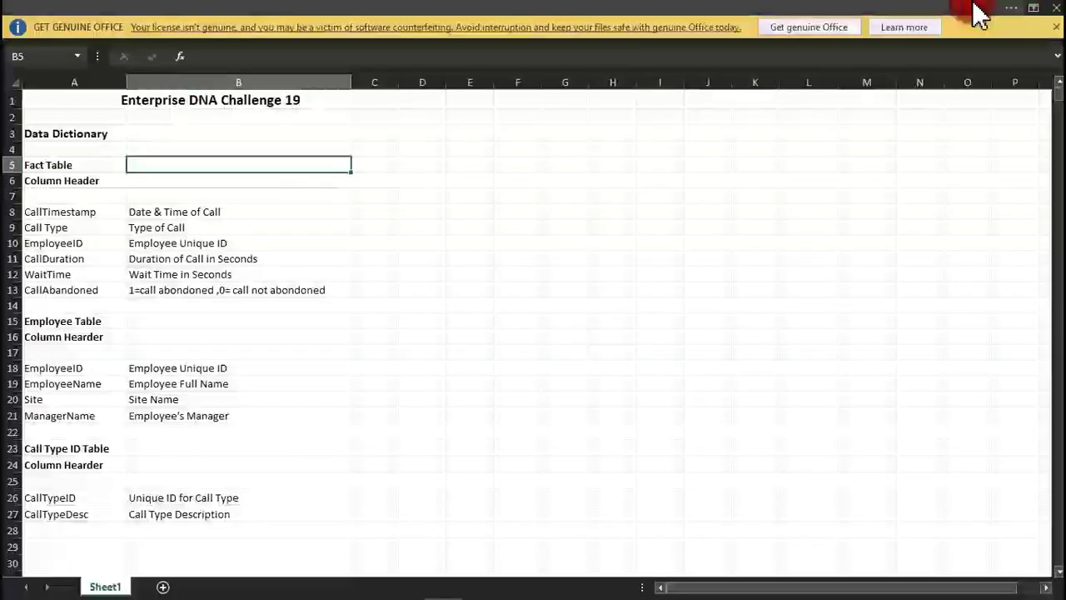
{"action": "left_click", "coordinate": [101, 209]}
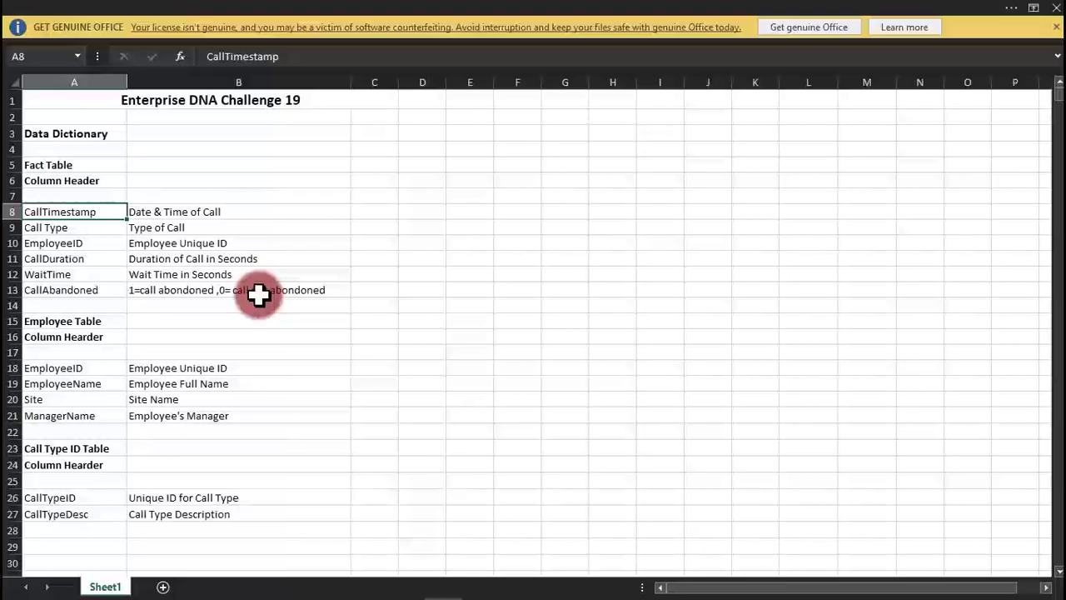
- Switch back to the YouTube lesson report in Power BI Desktop, briefly rechecking the data dictionary
{"action": "left_click", "coordinate": [406, 585]}
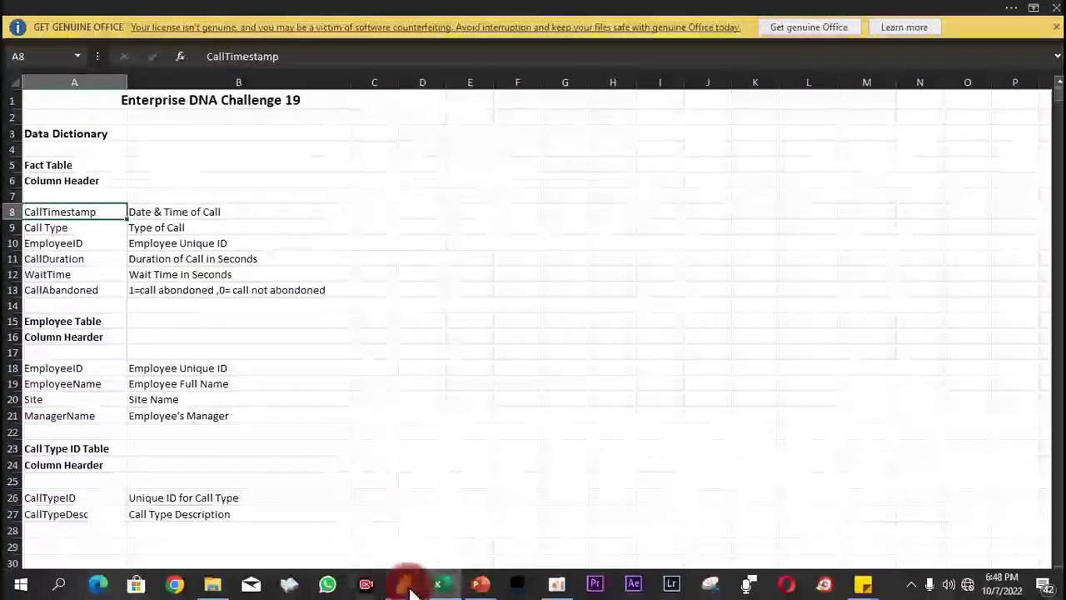
{"action": "mouse_move", "coordinate": [408, 588]}
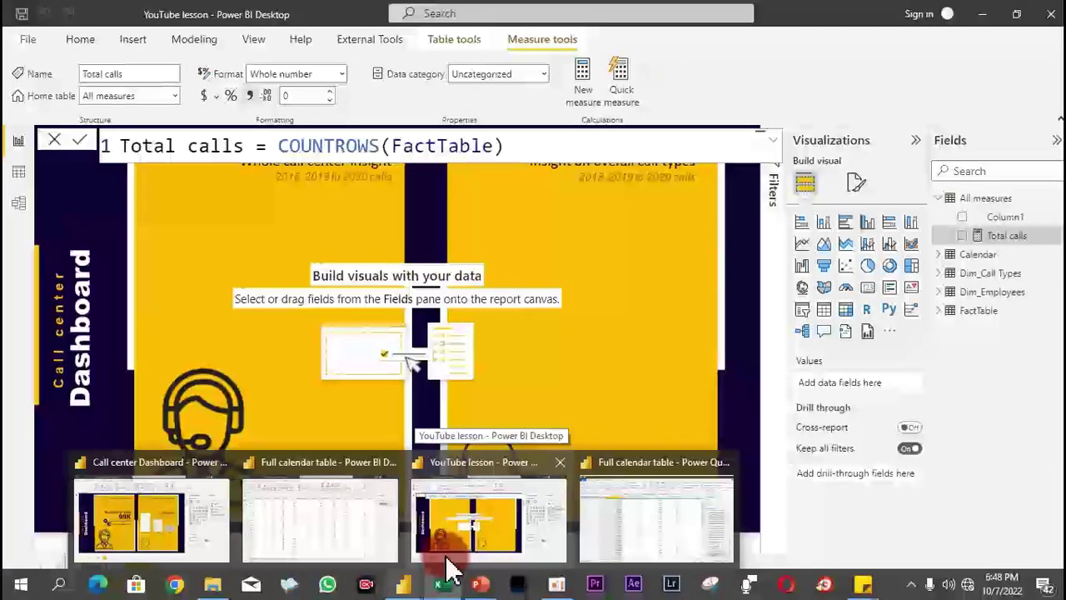
{"action": "left_click", "coordinate": [446, 552]}
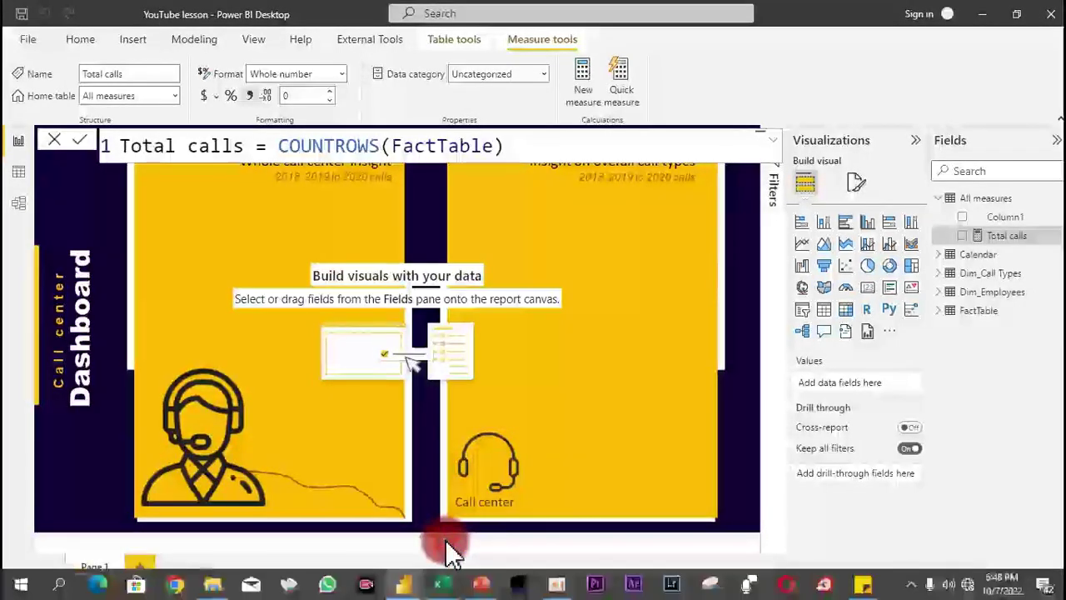
{"action": "mouse_move", "coordinate": [441, 595]}
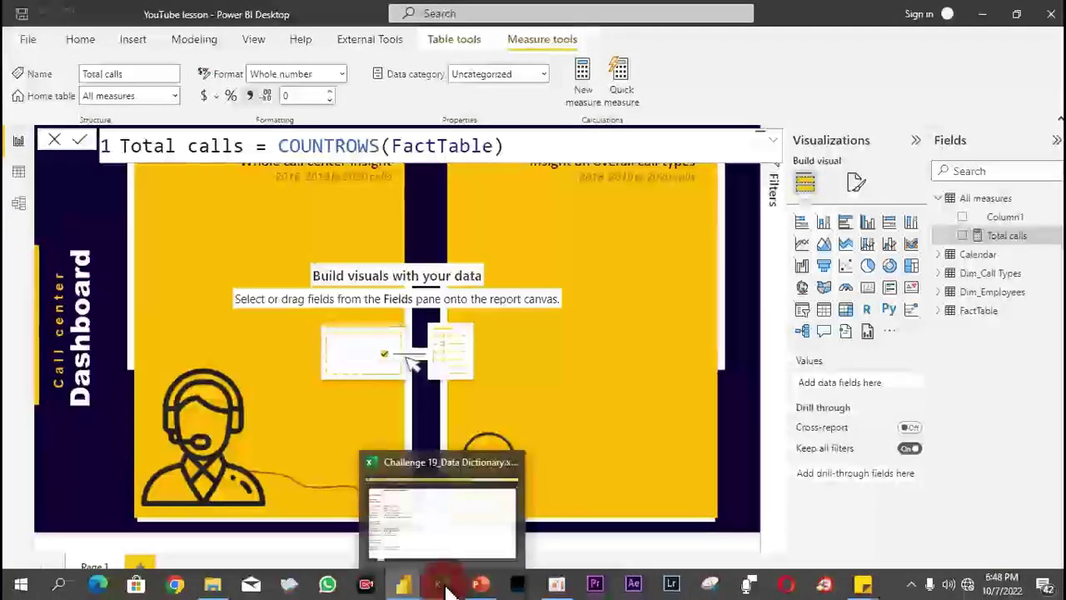
{"action": "left_click", "coordinate": [404, 463]}
{"action": "left_click", "coordinate": [411, 510]}
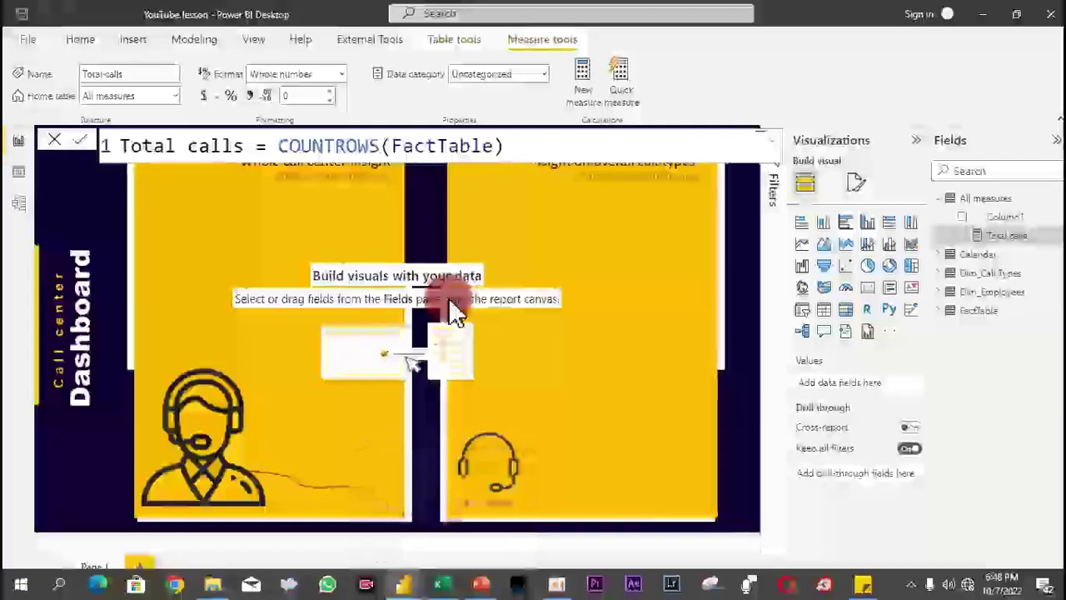
- Create another measure in the All measures table and name it Total calls abandoned
{"action": "right_click", "coordinate": [996, 236]}
{"action": "left_click", "coordinate": [902, 275]}
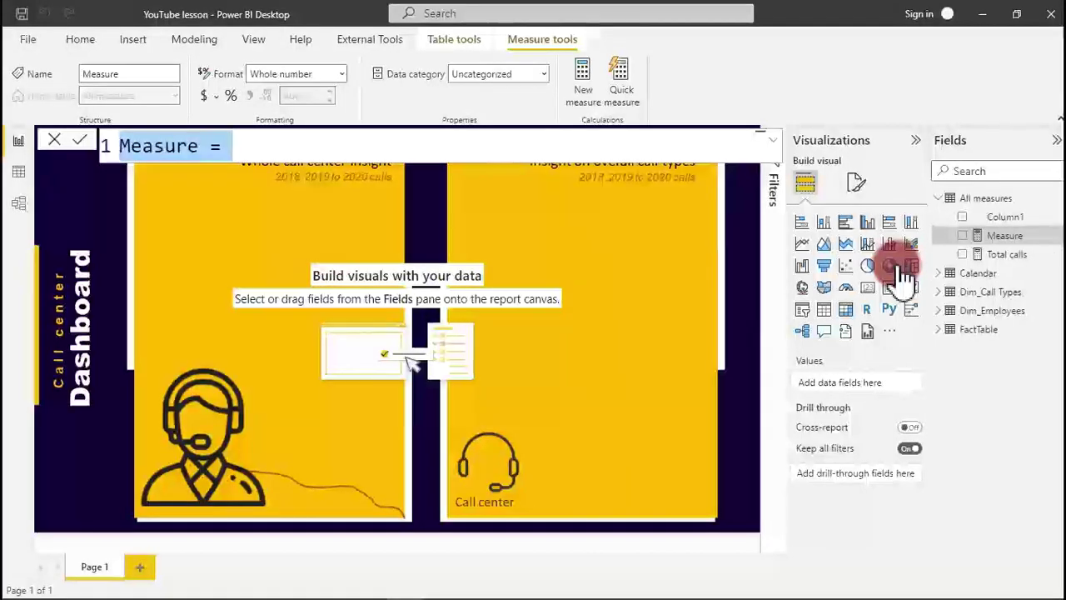
{"action": "type", "text": "Total call"}
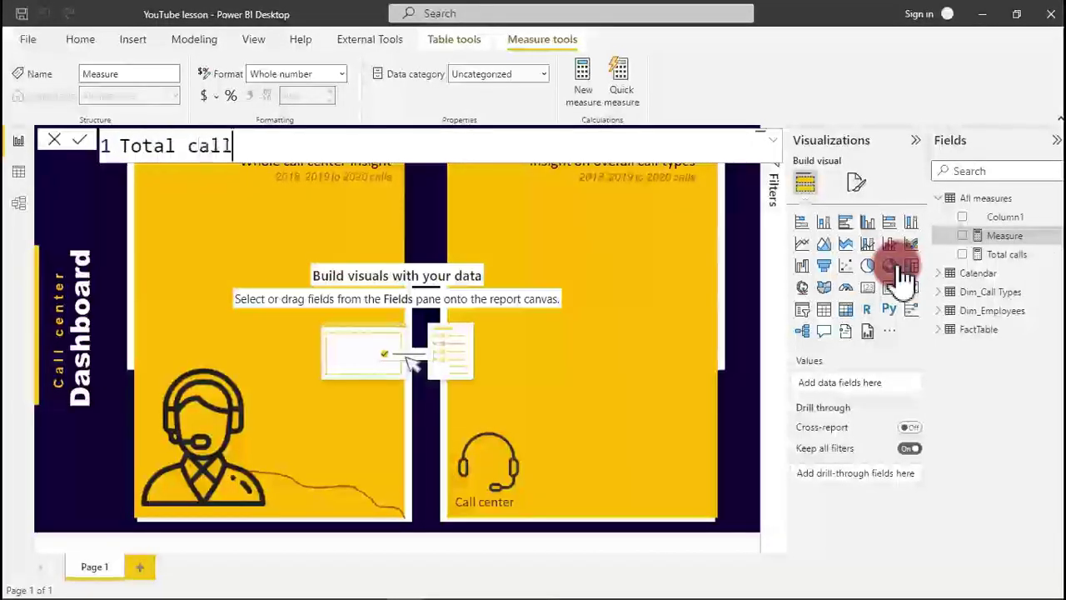
{"action": "type", "text": "s ab"}
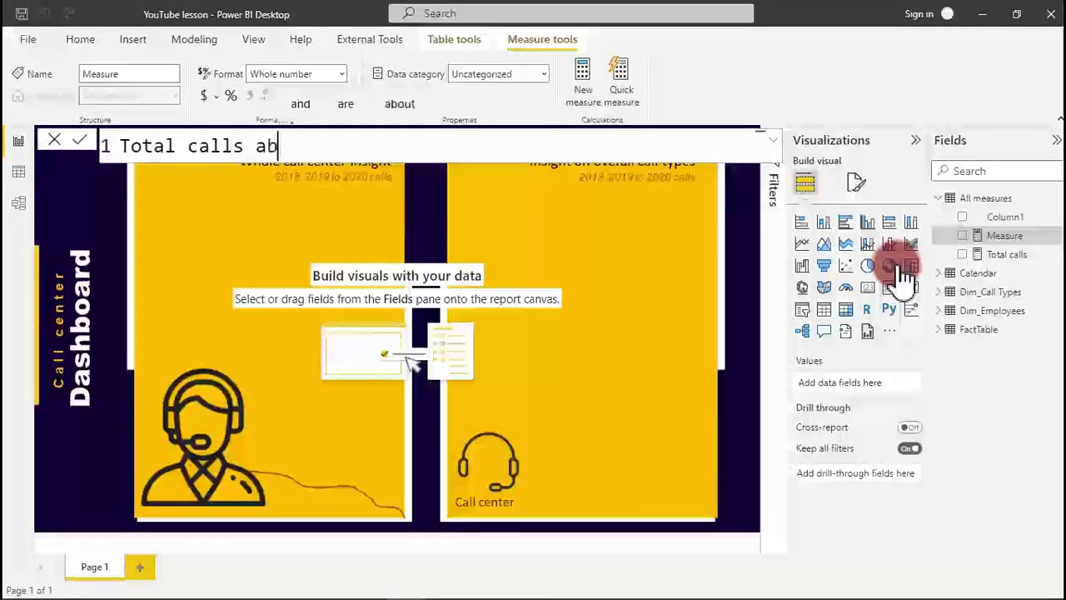
{"action": "type", "text": "andone"}
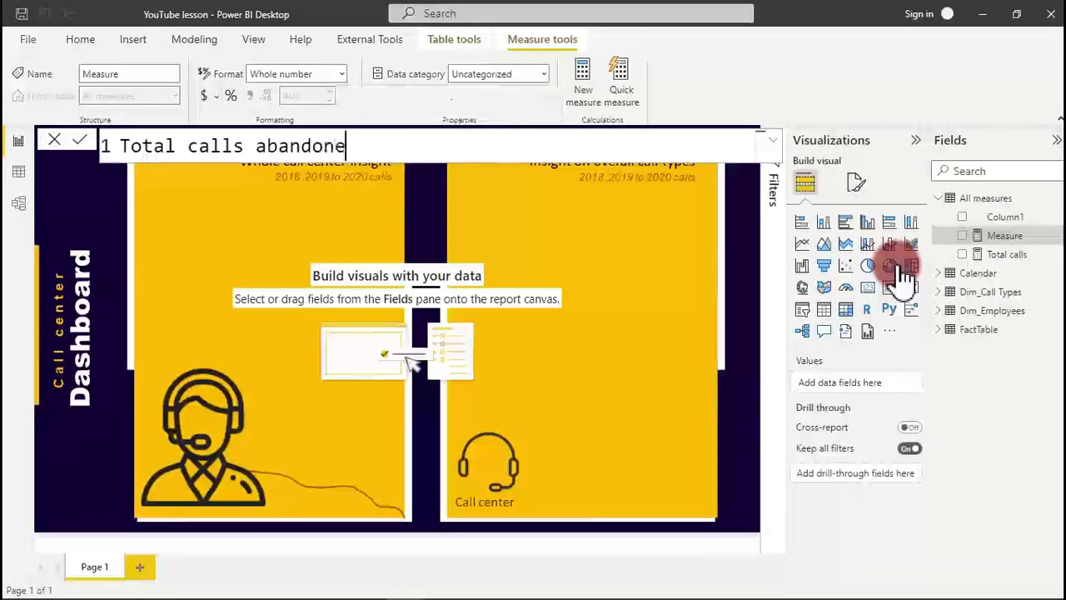
{"action": "type", "text": "d="}
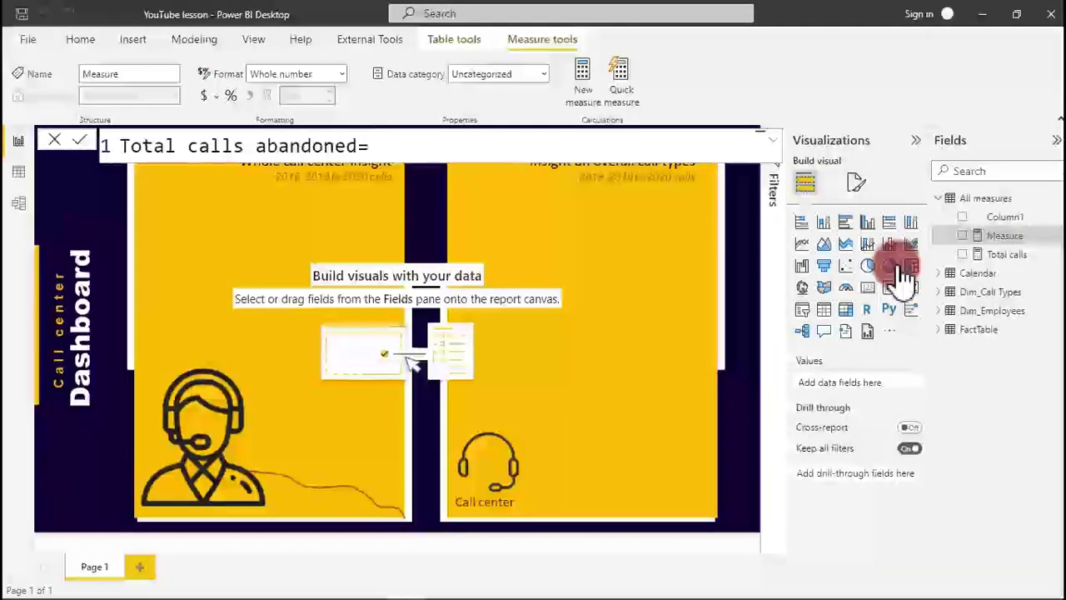
- Start the Total calls abandoned formula with CALCULATE, using the [Total calls] measure as its expression
{"action": "type", "text": "cal"}
{"action": "key", "text": "Tab"}
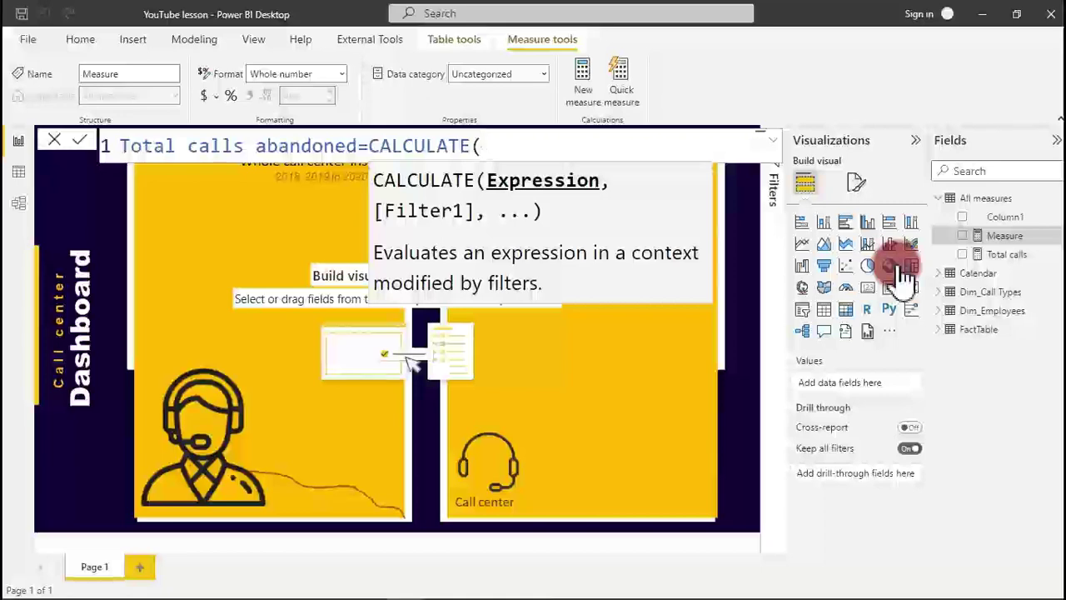
{"action": "type", "text": "["}
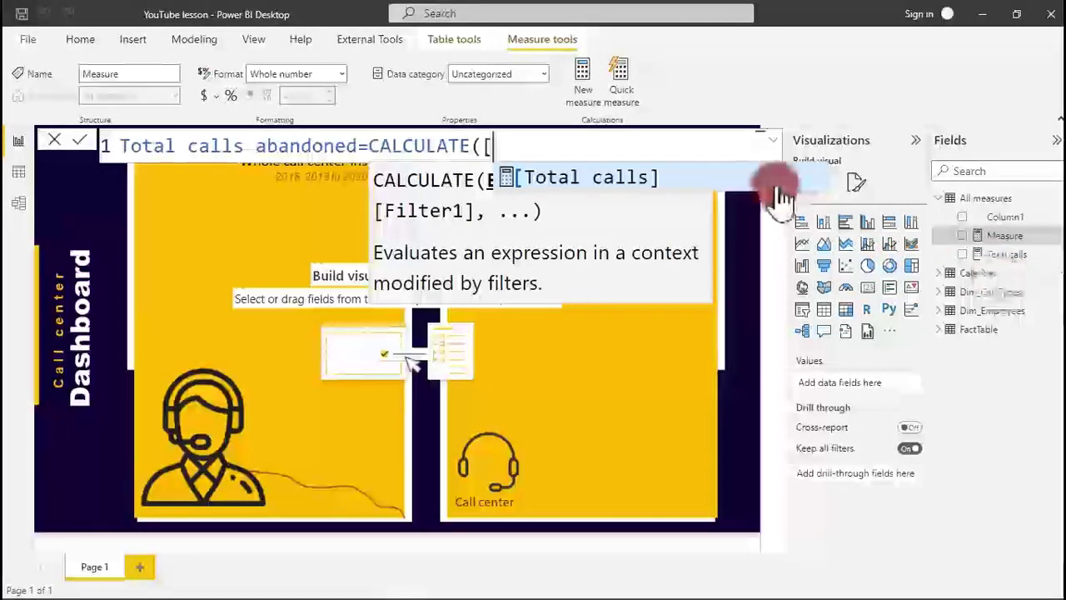
{"action": "left_click", "coordinate": [638, 177]}
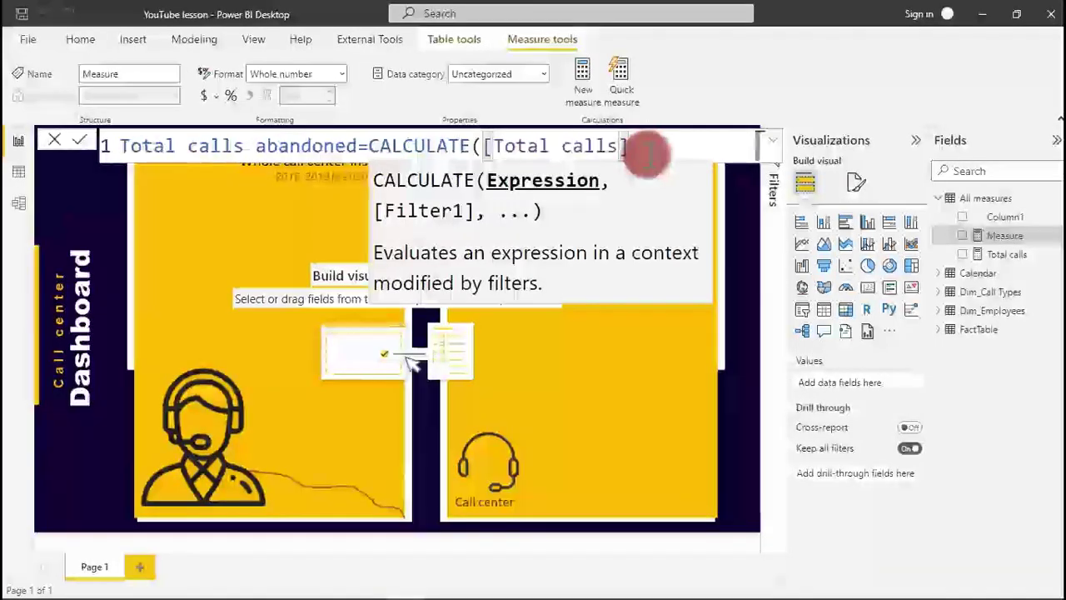
{"action": "type", "text": ","}
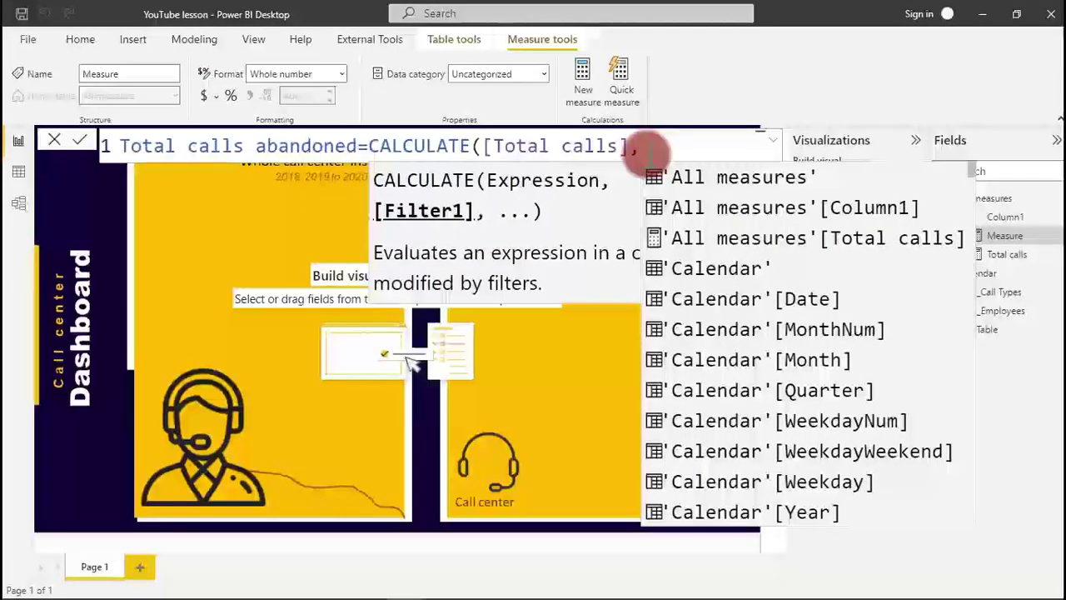
- Add a FILTER function over FactTable as the filter argument of the CALCULATE formula
{"action": "type", "text": "f"}
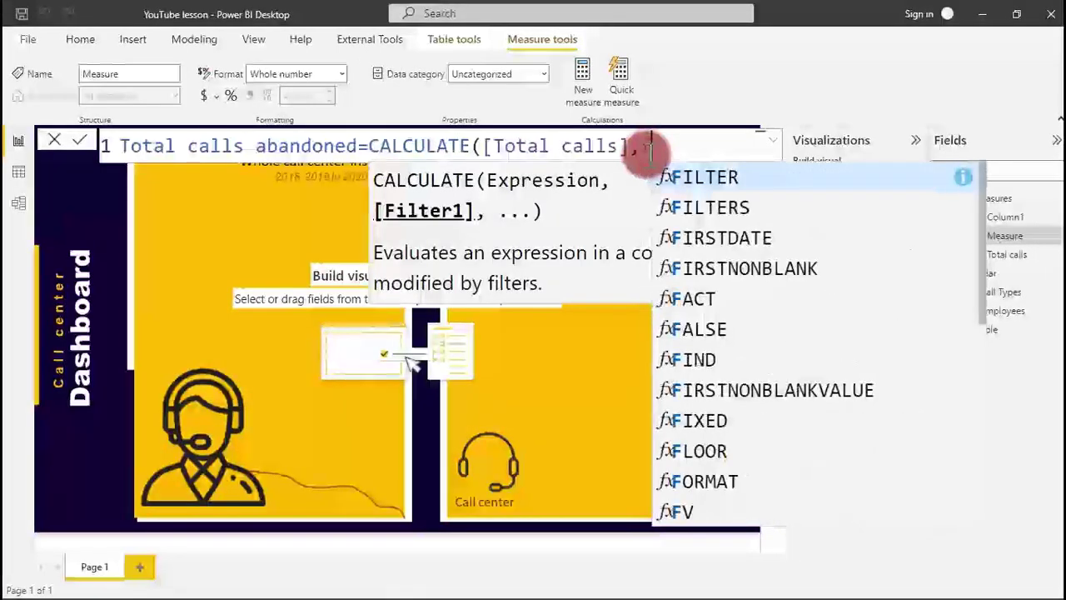
{"action": "key", "text": "BackSpace"}
{"action": "type", "text": "f"}
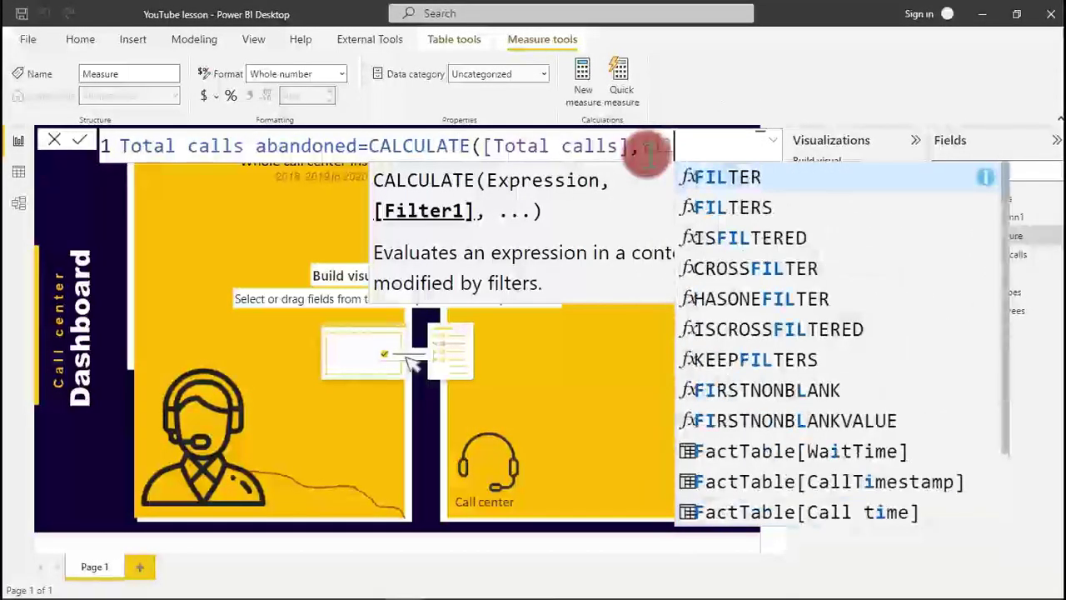
{"action": "key", "text": "Tab"}
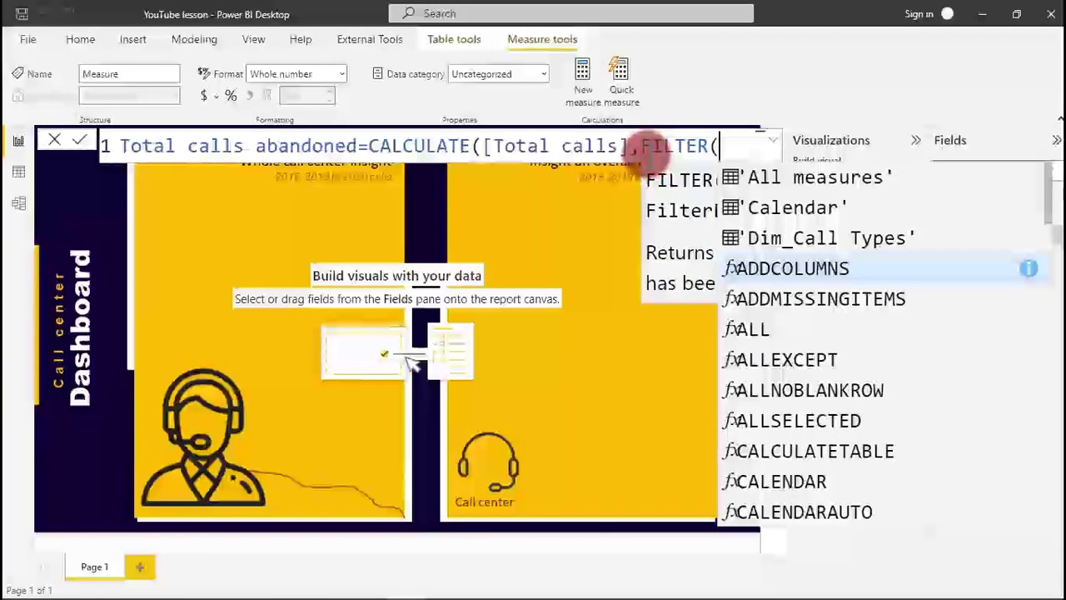
{"action": "type", "text": "FactTable"}
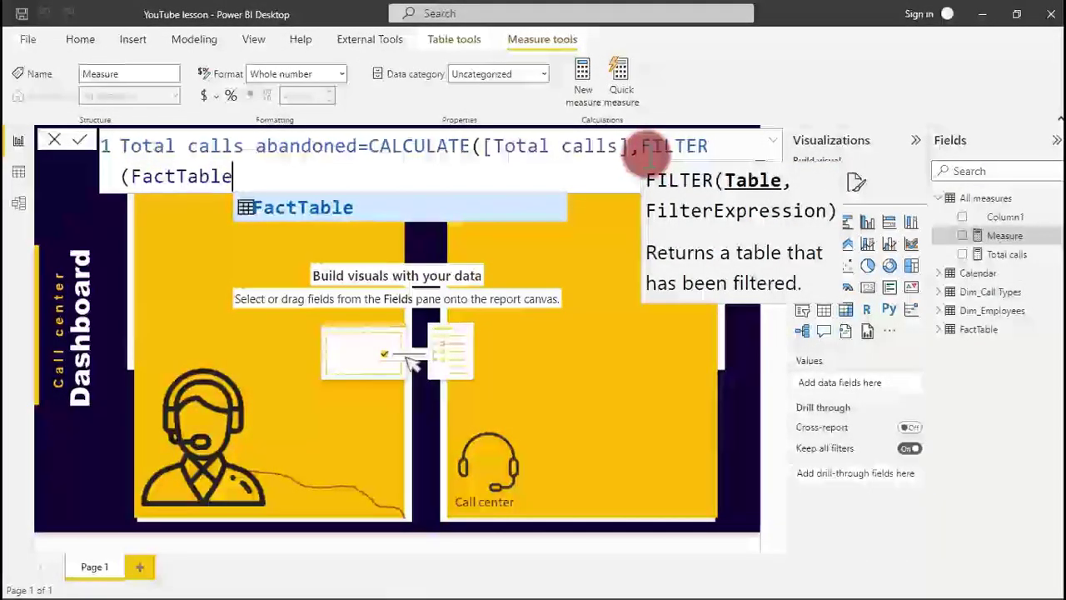
{"action": "type", "text": ","}
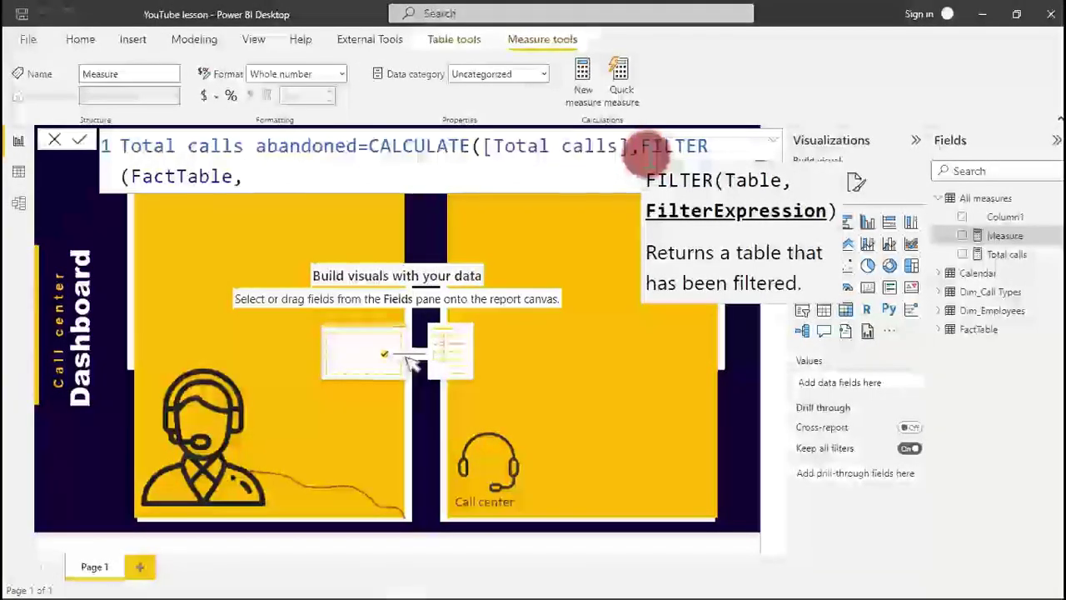
- Set the filter condition to FactTable[CallAbandoned]=1 and close both functions
{"action": "type", "text": "fa"}
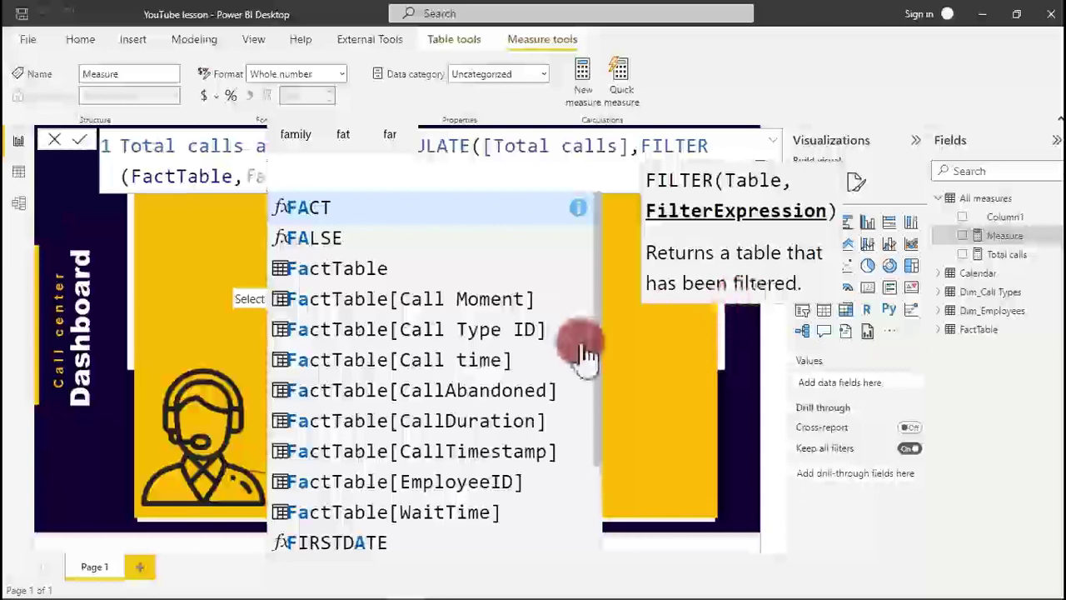
{"action": "left_click", "coordinate": [465, 392]}
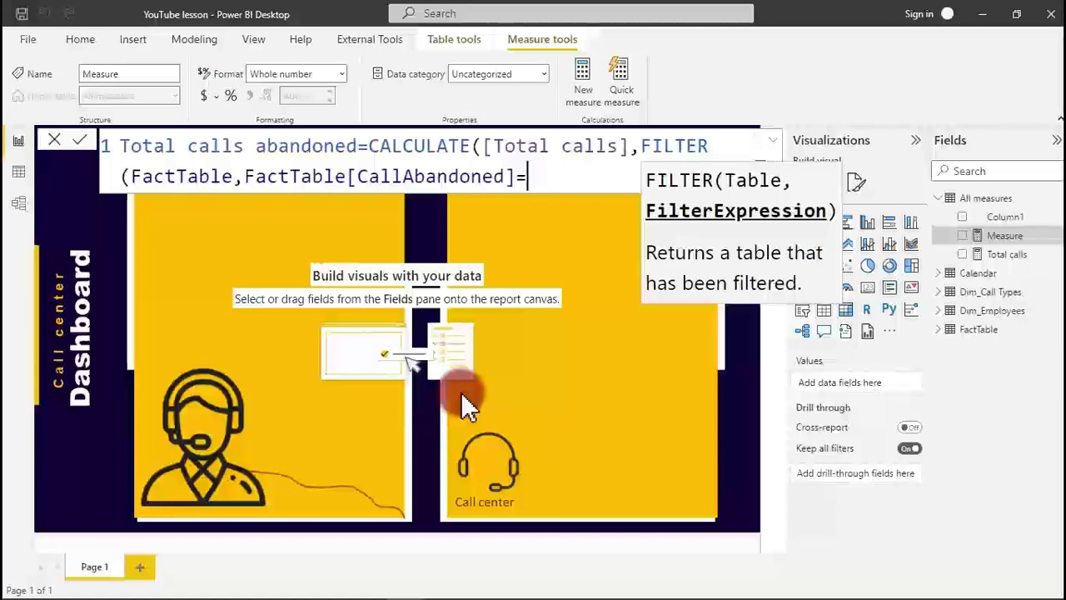
{"action": "type", "text": "\""}
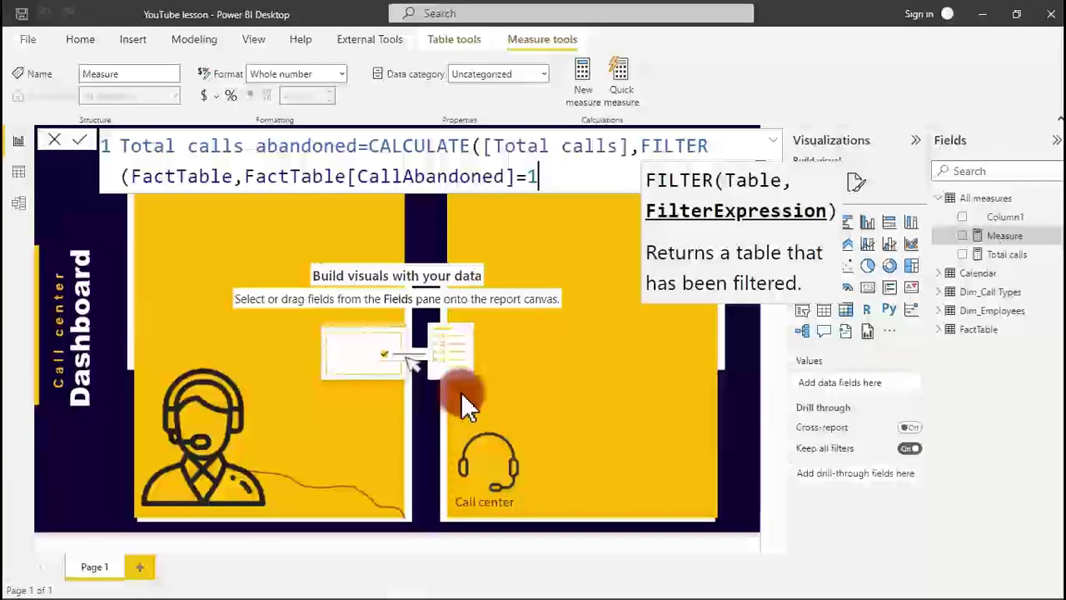
{"action": "type", "text": ")"}
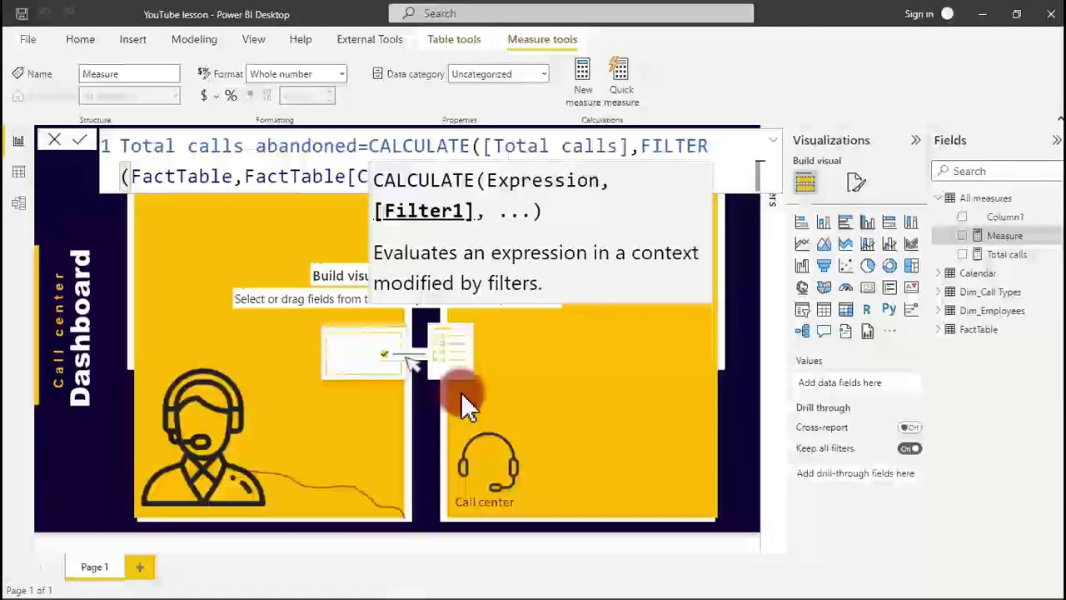
{"action": "type", "text": ")"}
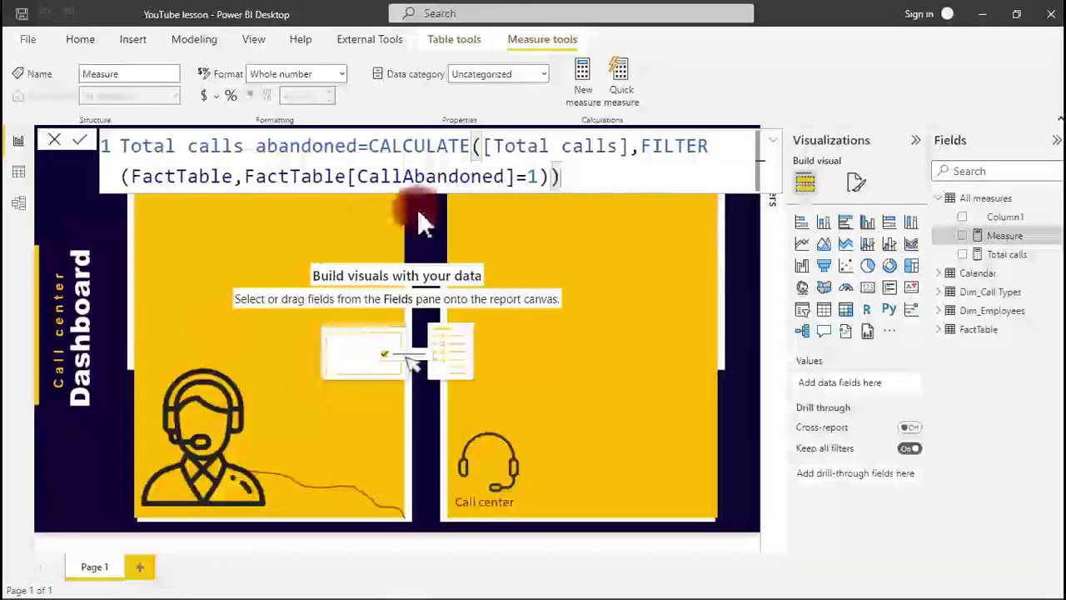
- Copy the entire Total calls abandoned formula and commit the measure
{"action": "triple_click", "coordinate": [566, 177]}
{"action": "key", "text": "ctrl+c"}
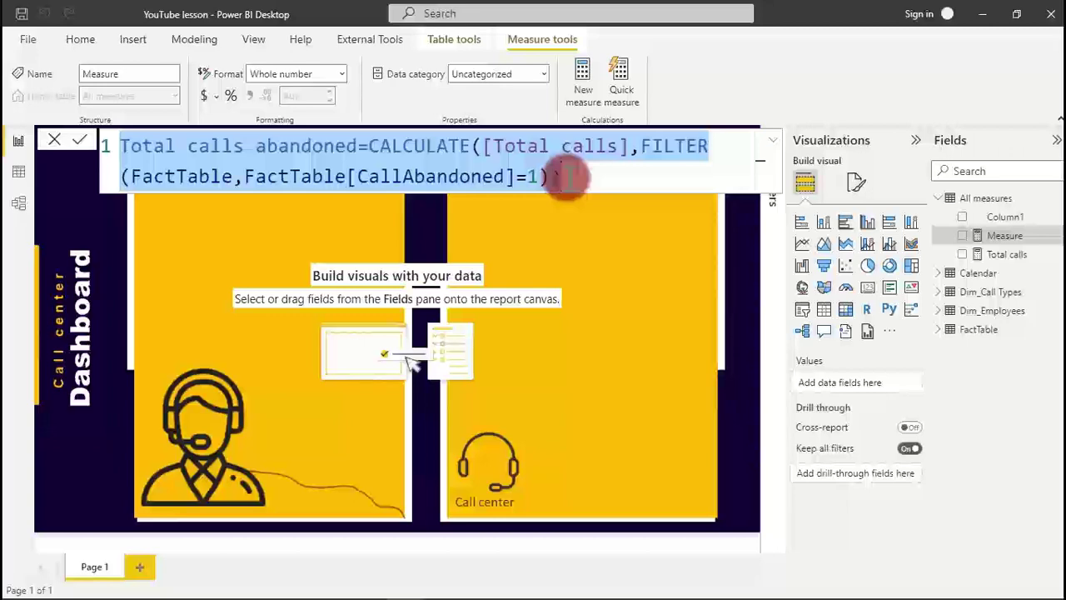
{"action": "left_click", "coordinate": [567, 177]}
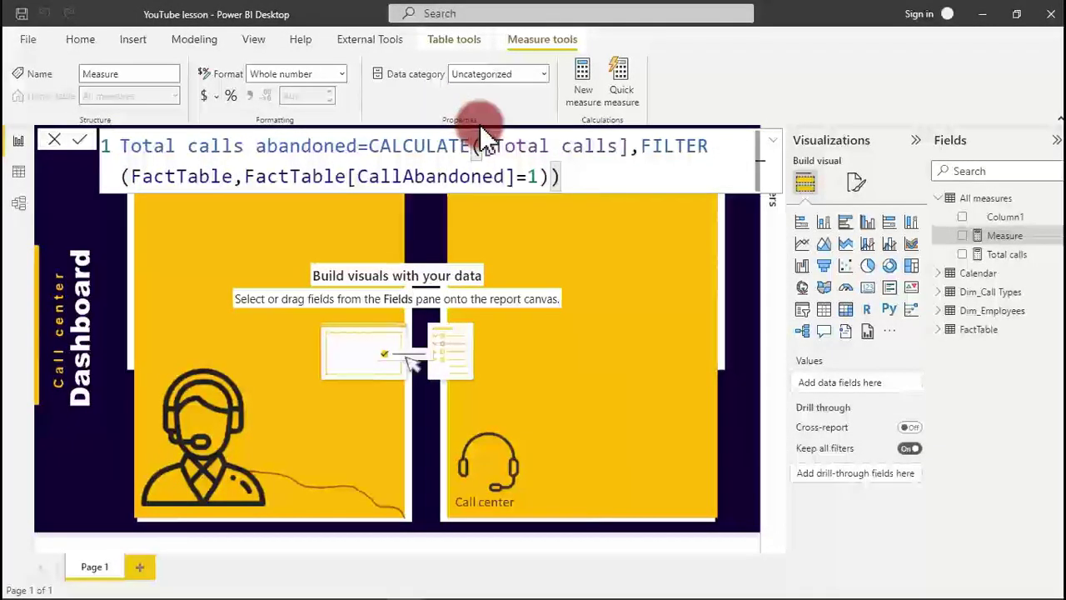
{"action": "key", "text": "Return"}
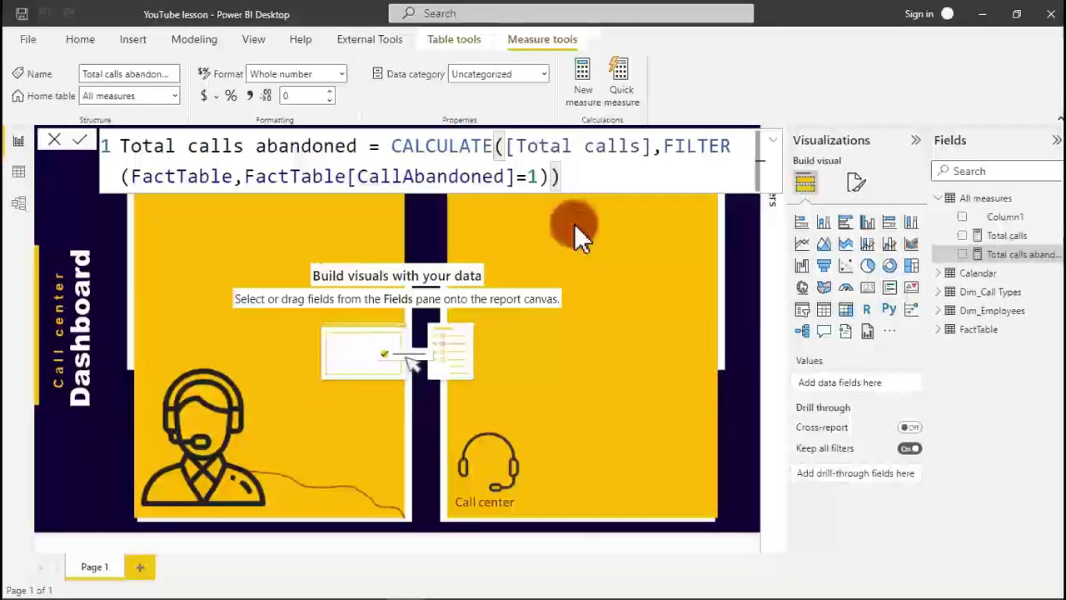
{"action": "left_click", "coordinate": [581, 236]}
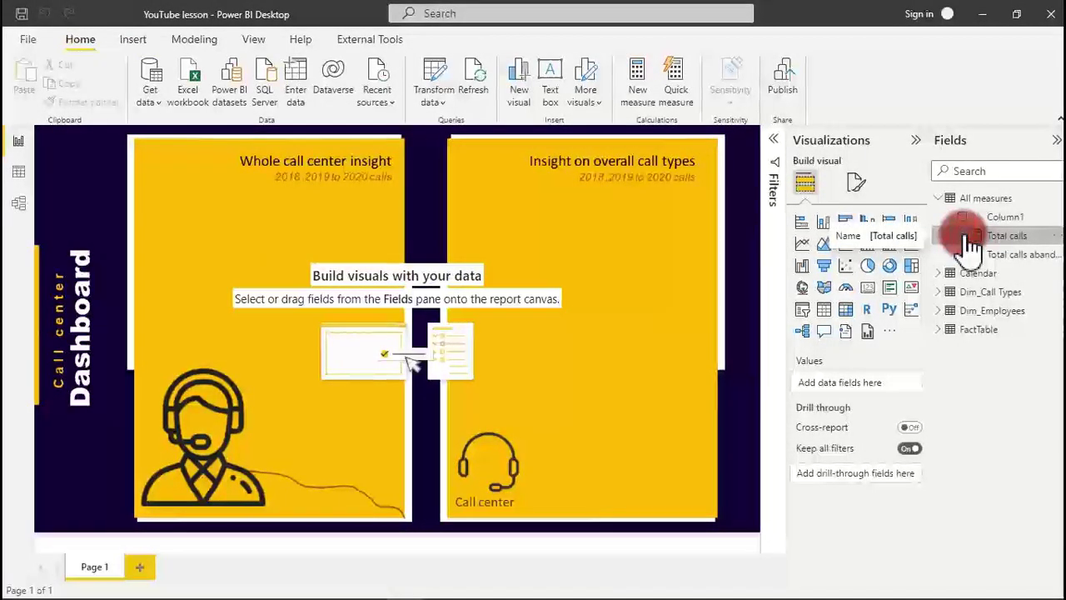
- Show the Total calls measure as a card and place it on the Whole call center insight panel
{"action": "left_click", "coordinate": [968, 242]}
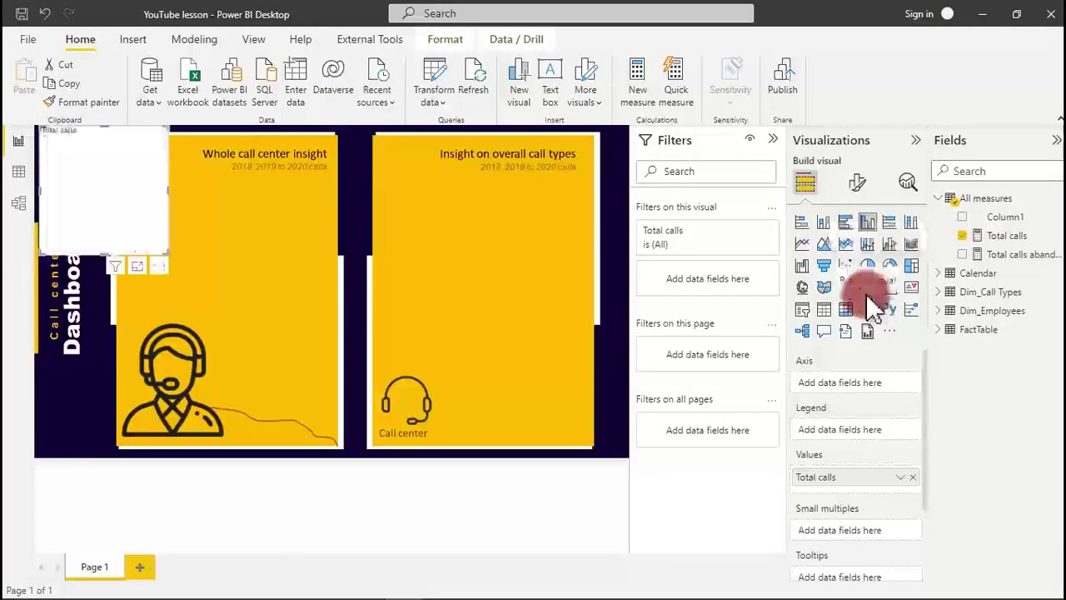
{"action": "left_click", "coordinate": [867, 289]}
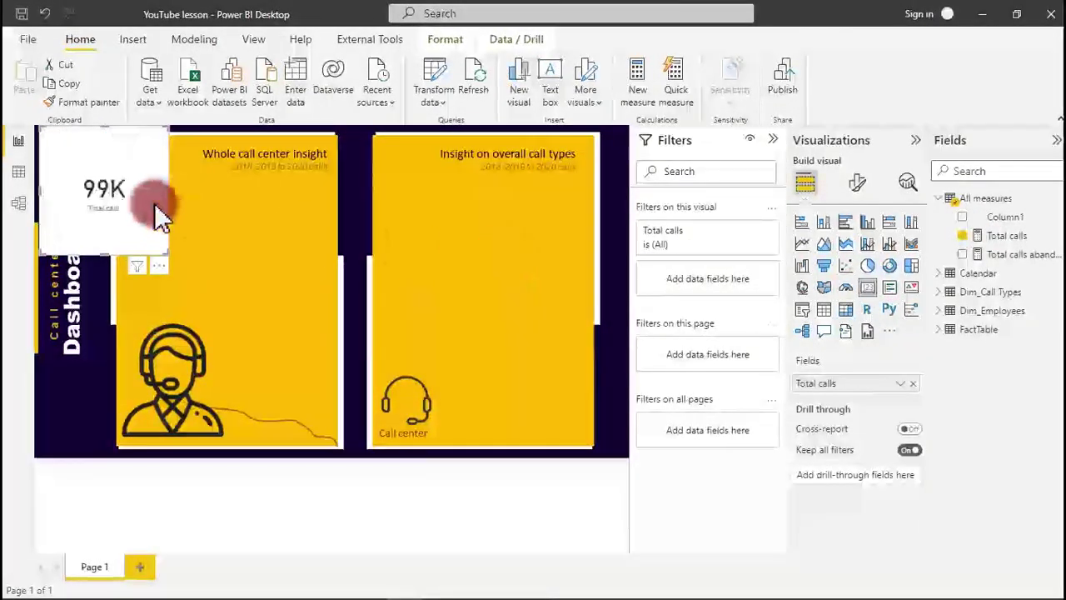
{"action": "left_click_drag", "start_coordinate": [164, 209], "coordinate": [279, 303]}
{"action": "left_click", "coordinate": [446, 279]}
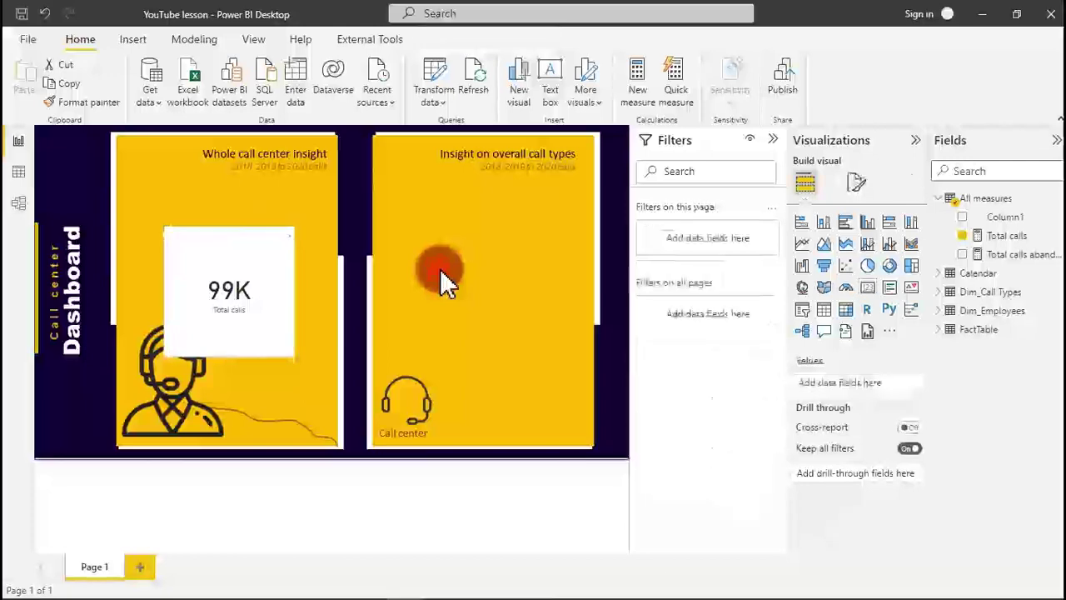
- Add a card for the Total calls abandoned measure and place it on the Insight on overall call types panel
{"action": "left_click", "coordinate": [867, 289]}
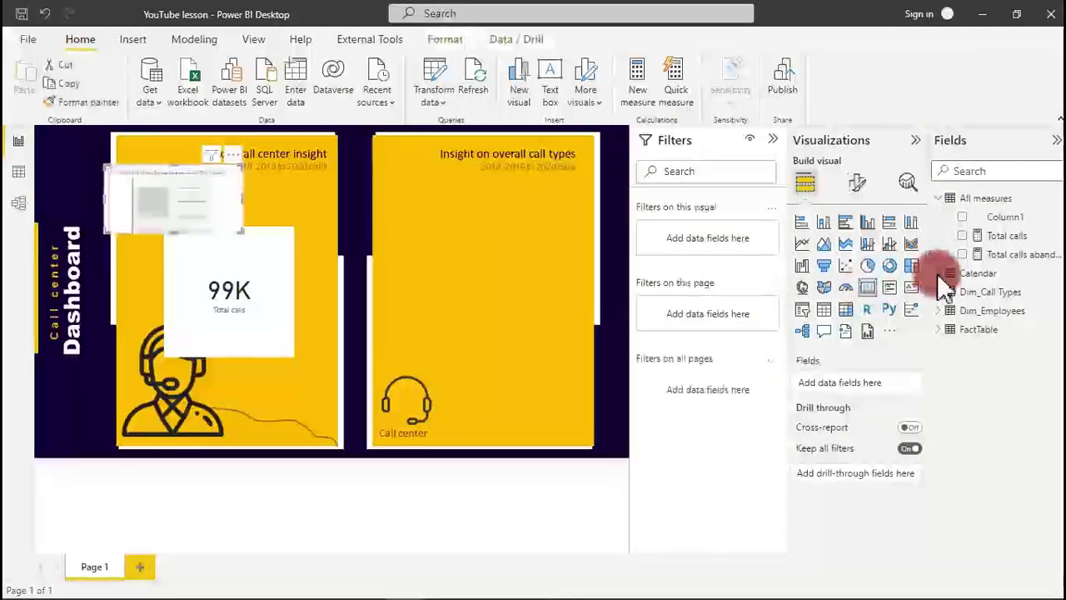
{"action": "left_click_drag", "start_coordinate": [952, 254], "coordinate": [833, 275]}
{"action": "left_click_drag", "start_coordinate": [272, 196], "coordinate": [448, 288]}
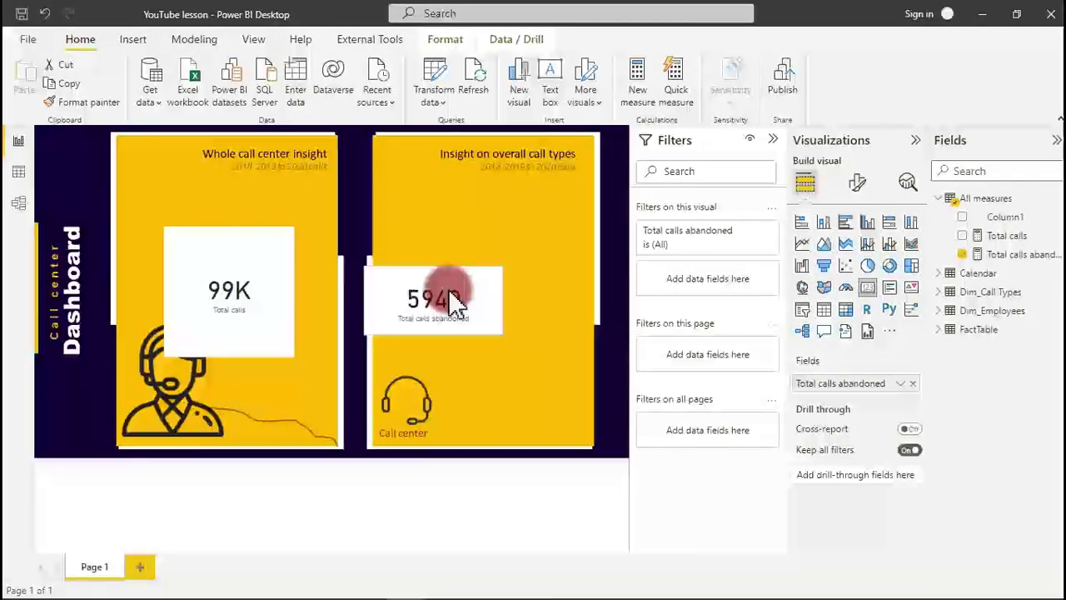
{"action": "left_click", "coordinate": [457, 238]}
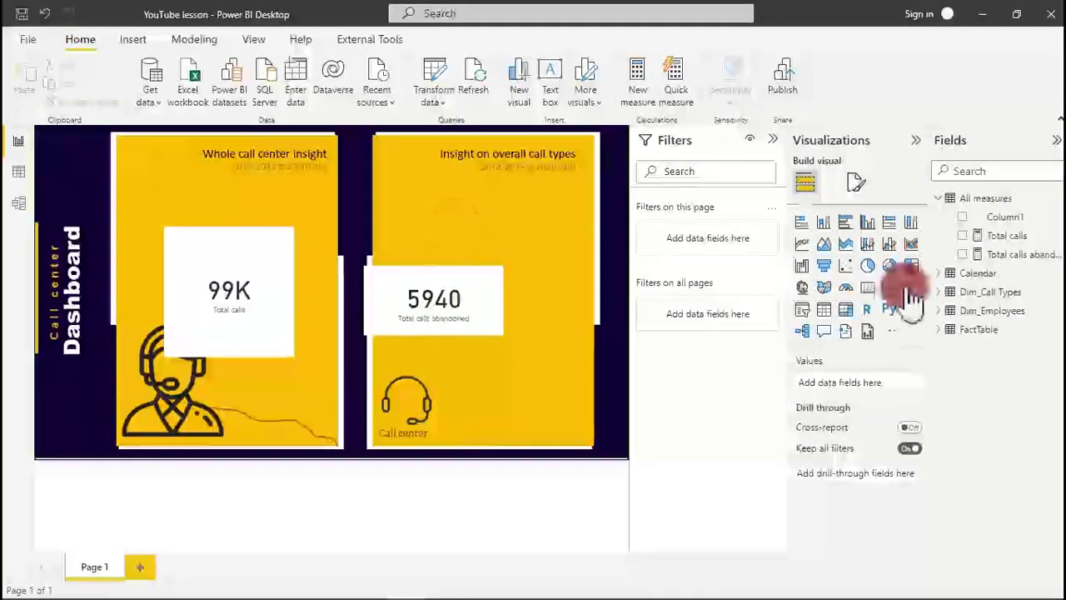
- Create a measure in the Calendar table from the copied formula, naming it Total calls not abandoned and filtering on CallAbandoned=0
{"action": "left_click", "coordinate": [993, 274]}
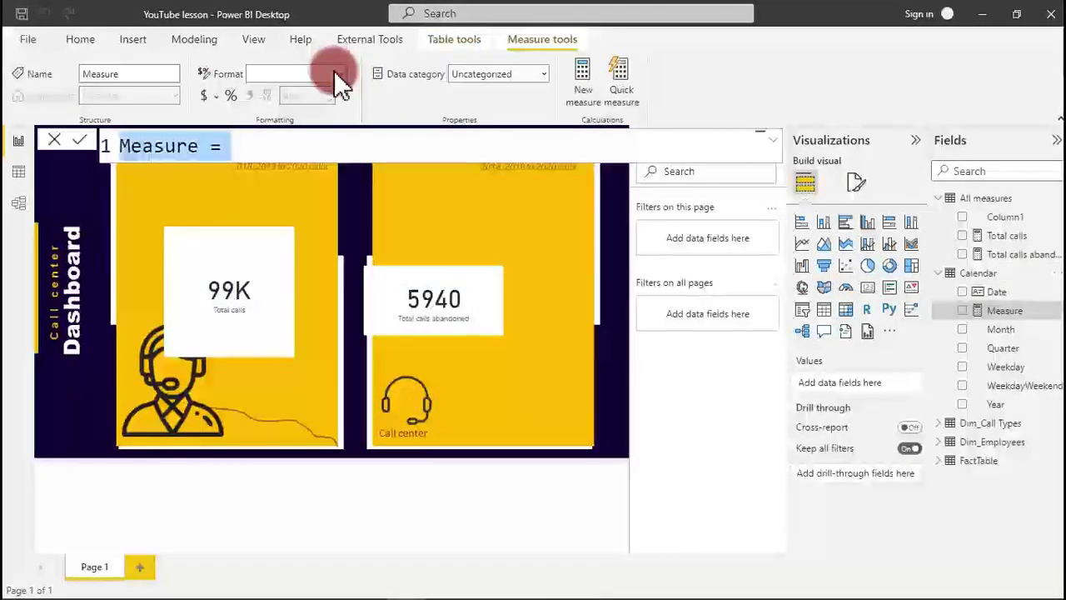
{"action": "key", "text": "ctrl+v"}
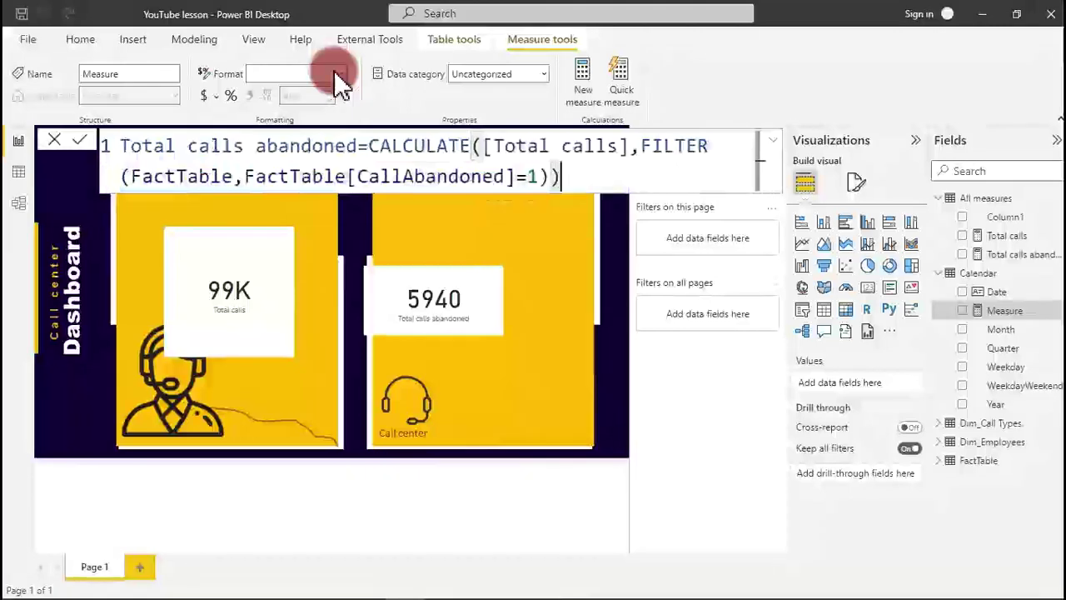
{"action": "left_click", "coordinate": [241, 146]}
{"action": "type", "text": "not"}
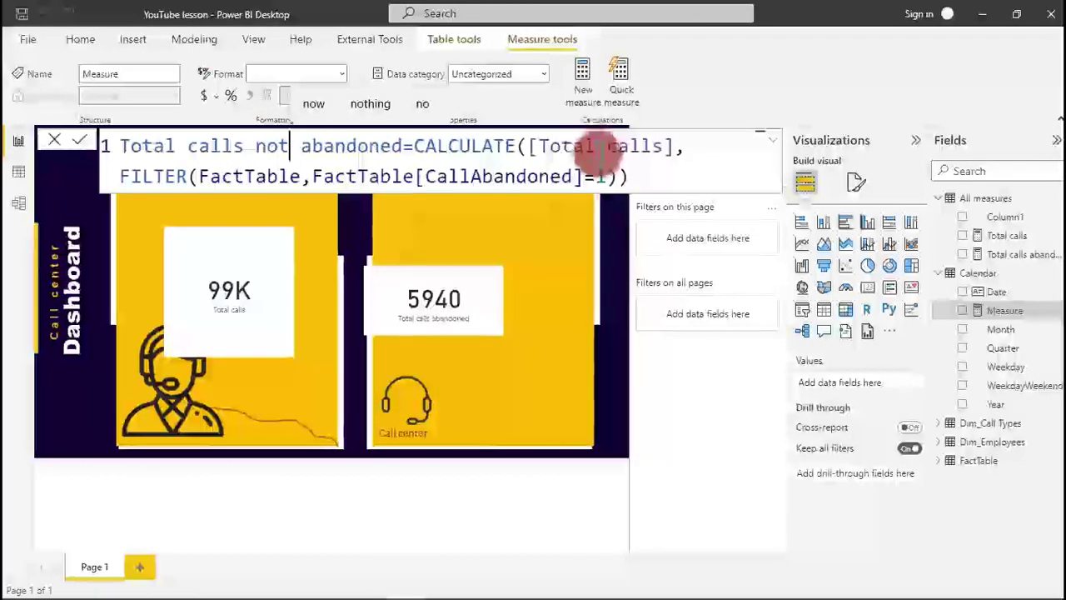
{"action": "left_click", "coordinate": [604, 175]}
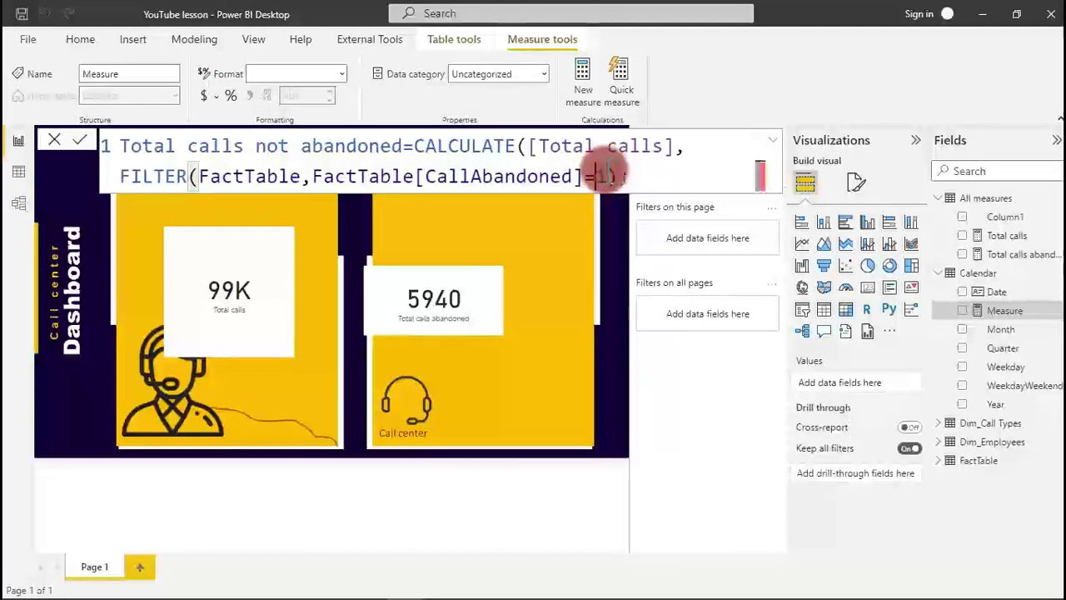
{"action": "type", "text": "0"}
- Recheck the CallAbandoned codes in the Challenge 19 data dictionary and commit the Total calls not abandoned measure
{"action": "mouse_move", "coordinate": [333, 592]}
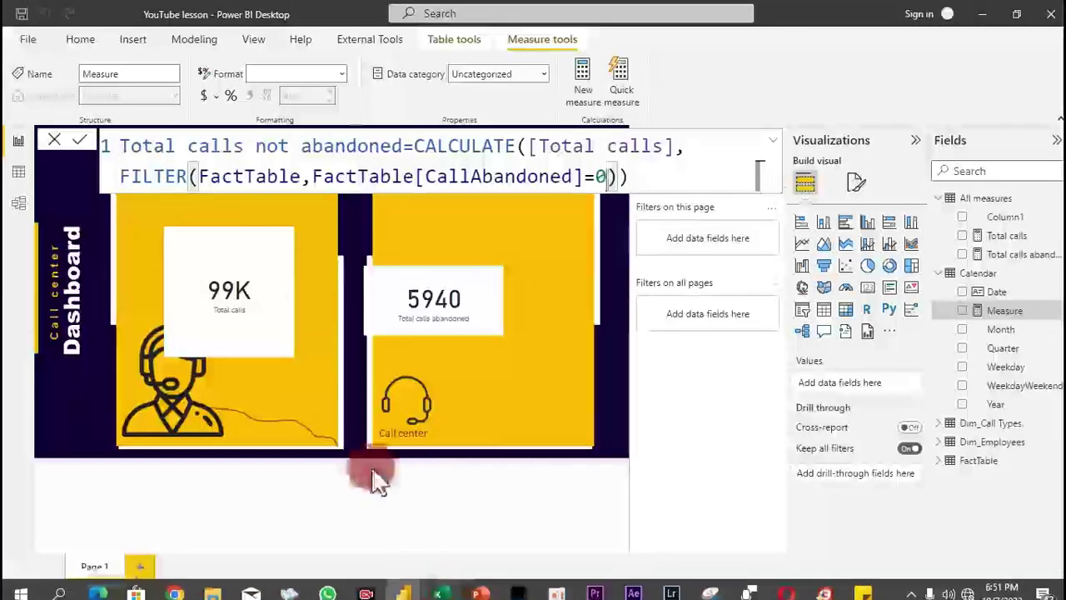
{"action": "mouse_move", "coordinate": [438, 583]}
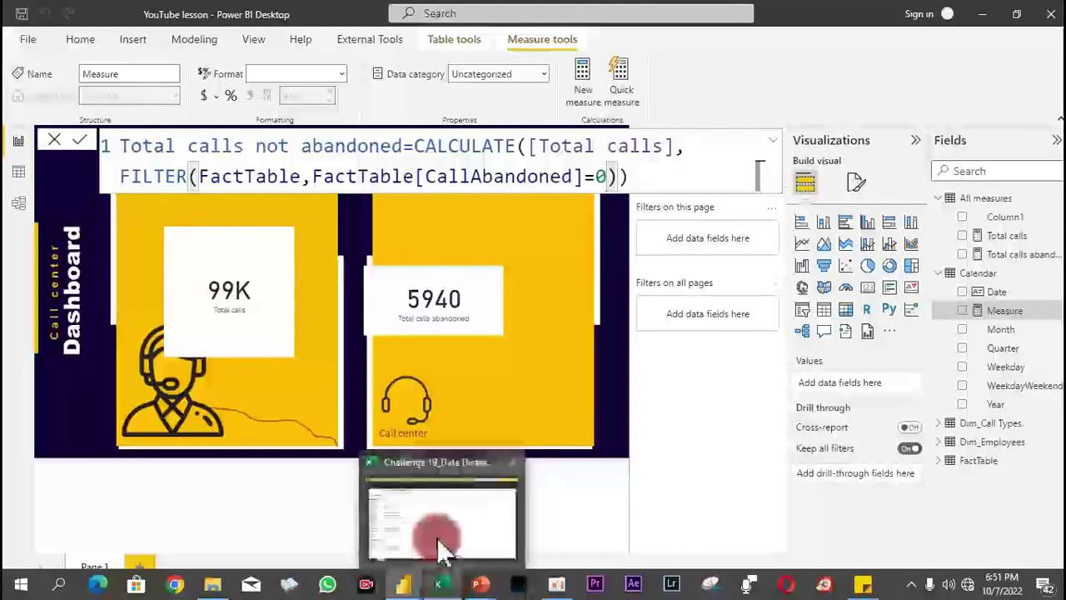
{"action": "mouse_move", "coordinate": [437, 538]}
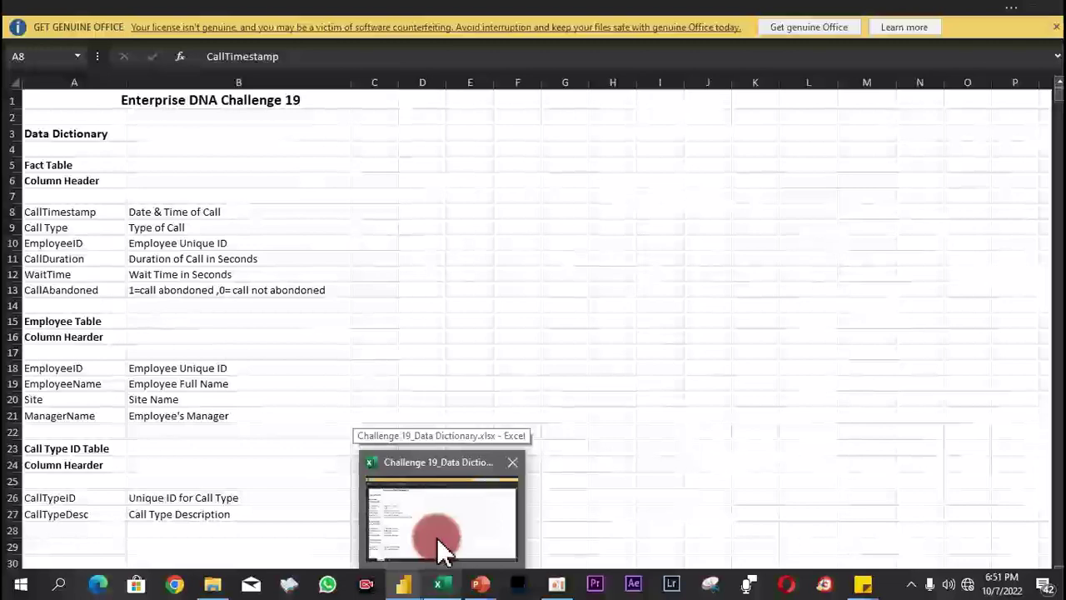
{"action": "left_click", "coordinate": [436, 537]}
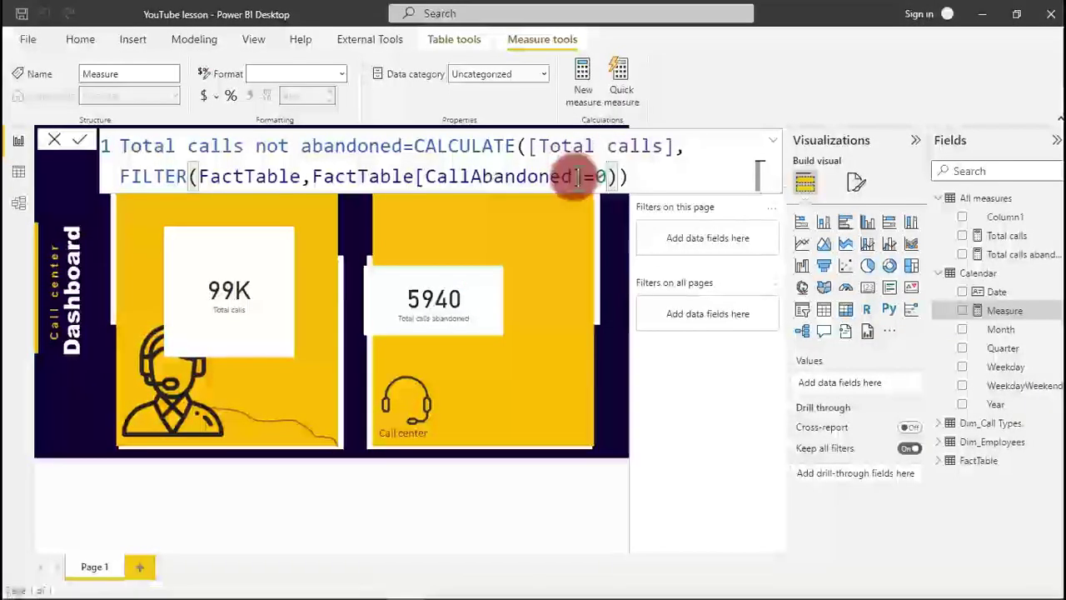
{"action": "left_click", "coordinate": [577, 177]}
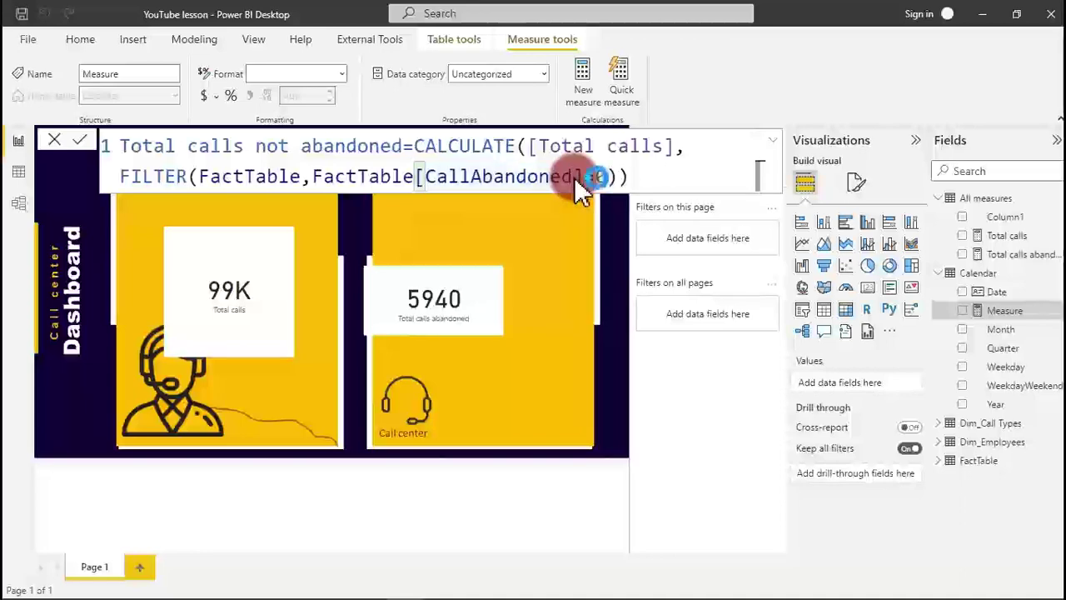
{"action": "left_click", "coordinate": [574, 177]}
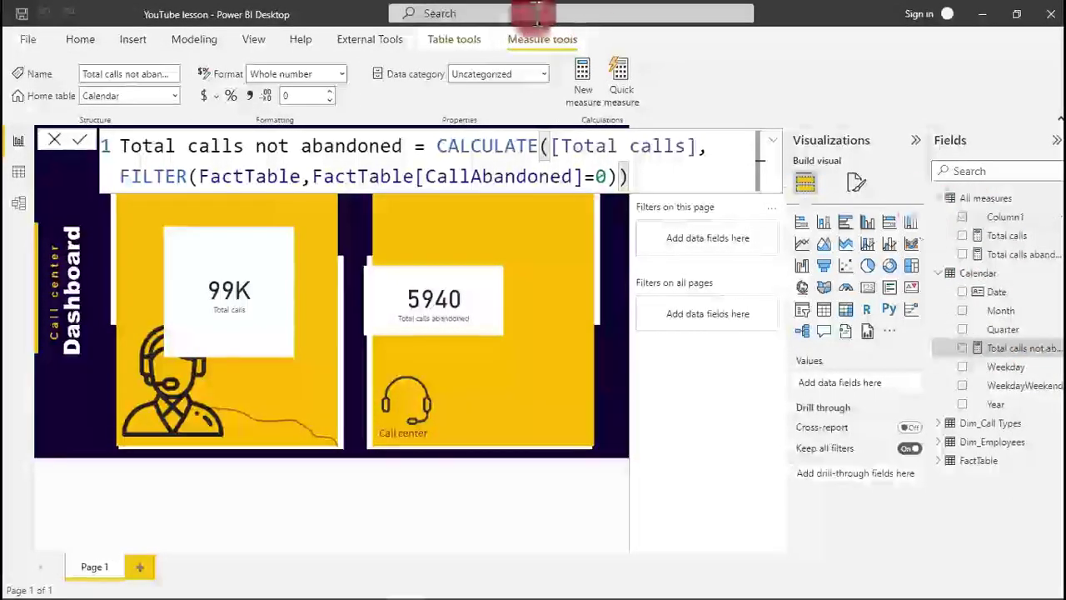
- Change the home table of the Total calls not abandoned measure to All measures
{"action": "left_click", "coordinate": [175, 96]}
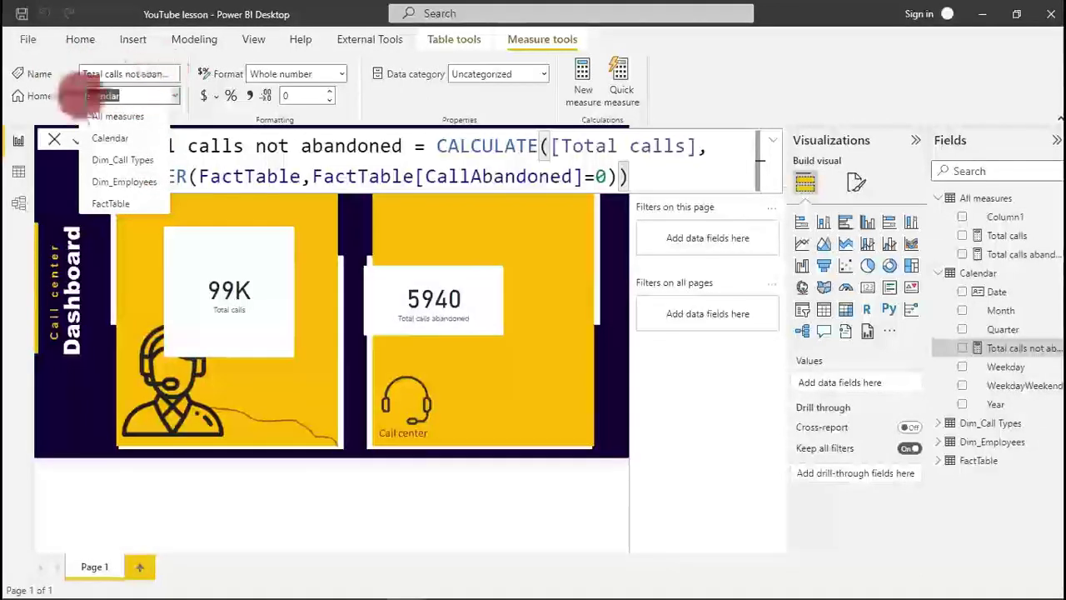
{"action": "left_click", "coordinate": [132, 98]}
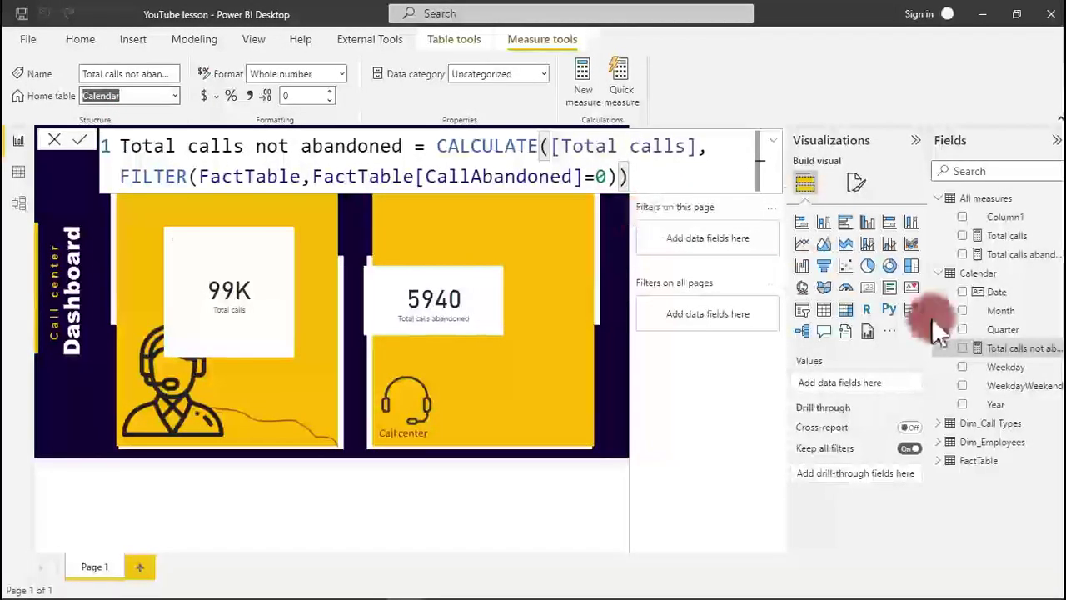
{"action": "left_click_drag", "start_coordinate": [999, 350], "coordinate": [1004, 221]}
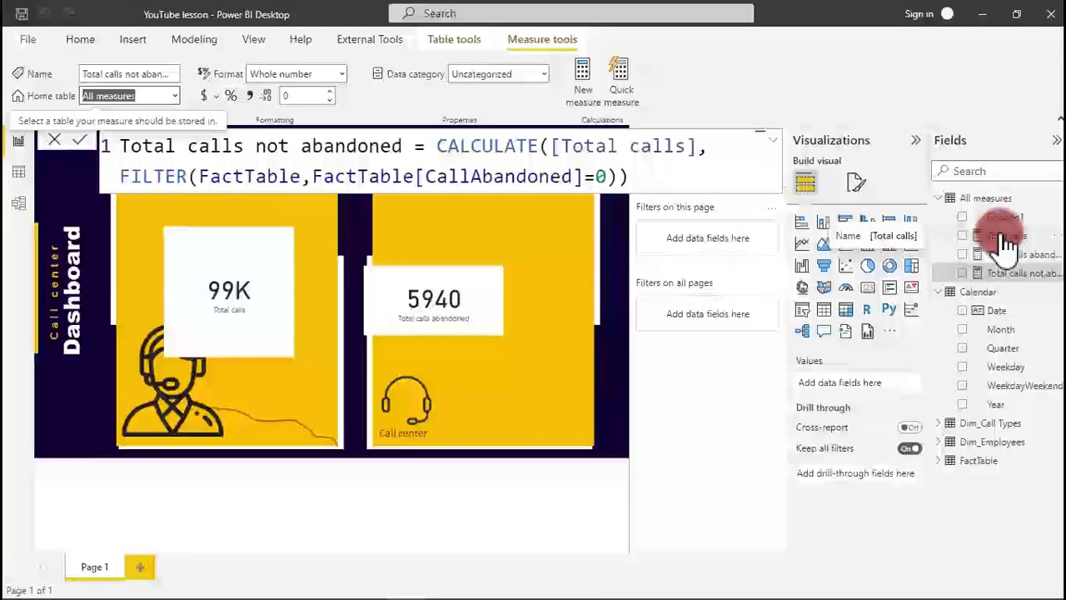
- Add a card for the Total calls not abandoned measure and place it above the Total calls abandoned card on the Insight on overall call types panel
{"action": "left_click", "coordinate": [552, 240]}
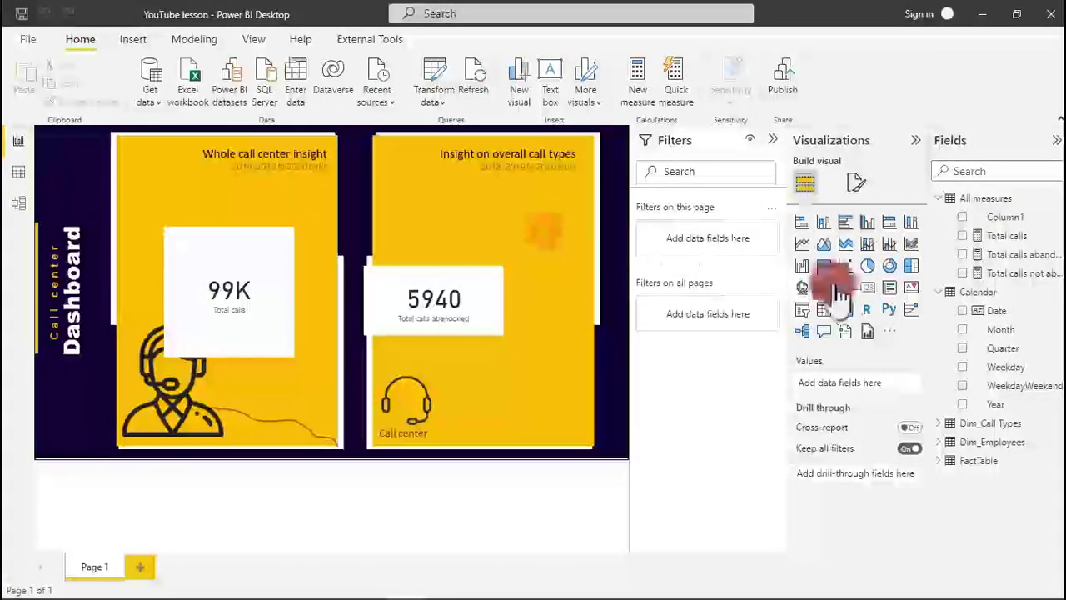
{"action": "left_click", "coordinate": [868, 287]}
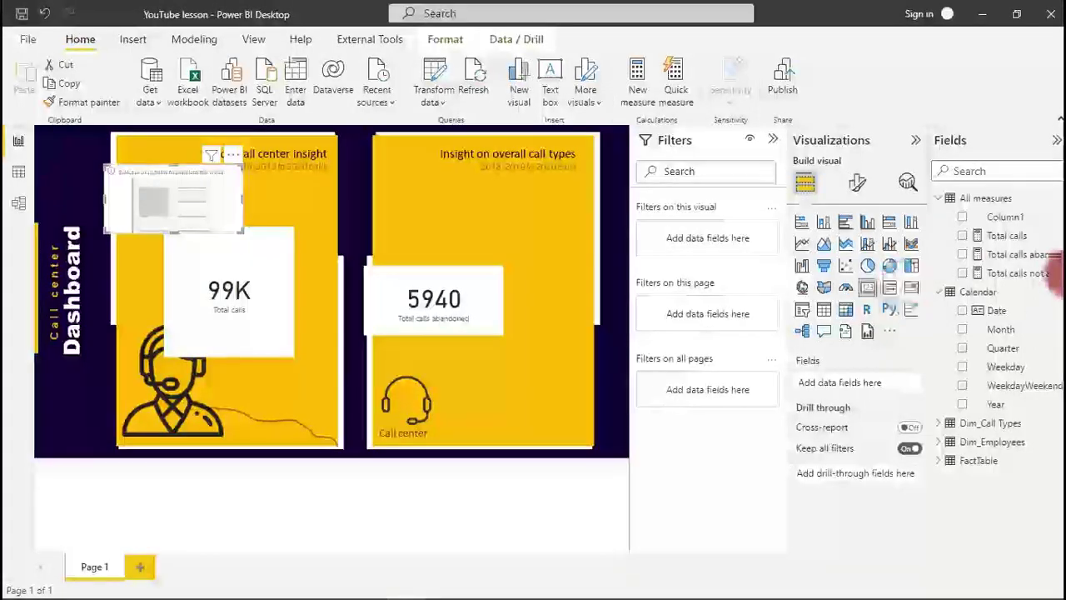
{"action": "left_click", "coordinate": [967, 275]}
{"action": "left_click", "coordinate": [219, 200]}
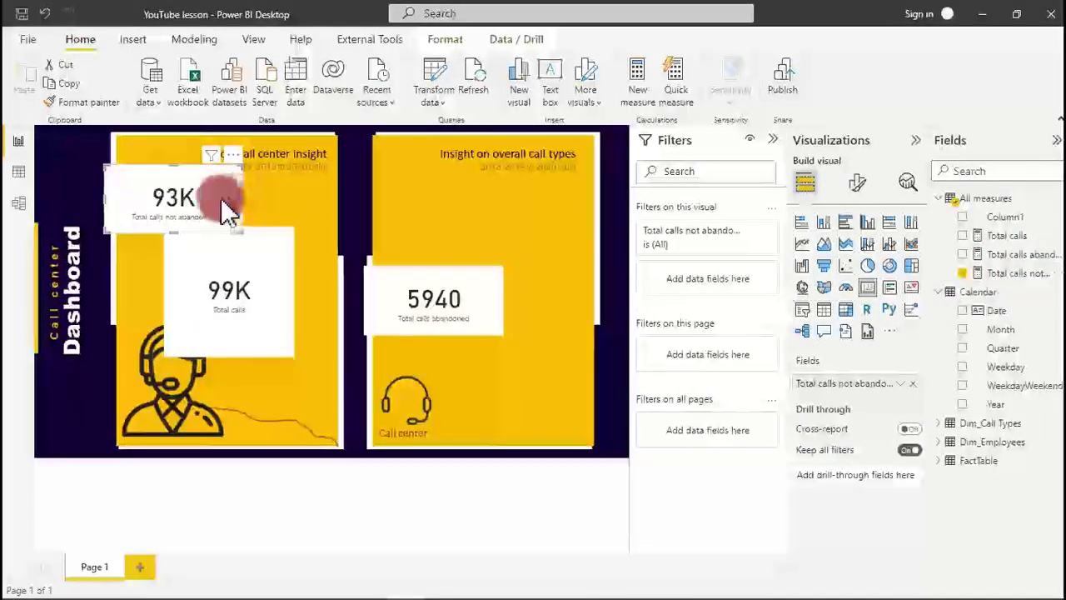
{"action": "left_click_drag", "start_coordinate": [525, 217], "coordinate": [490, 210]}
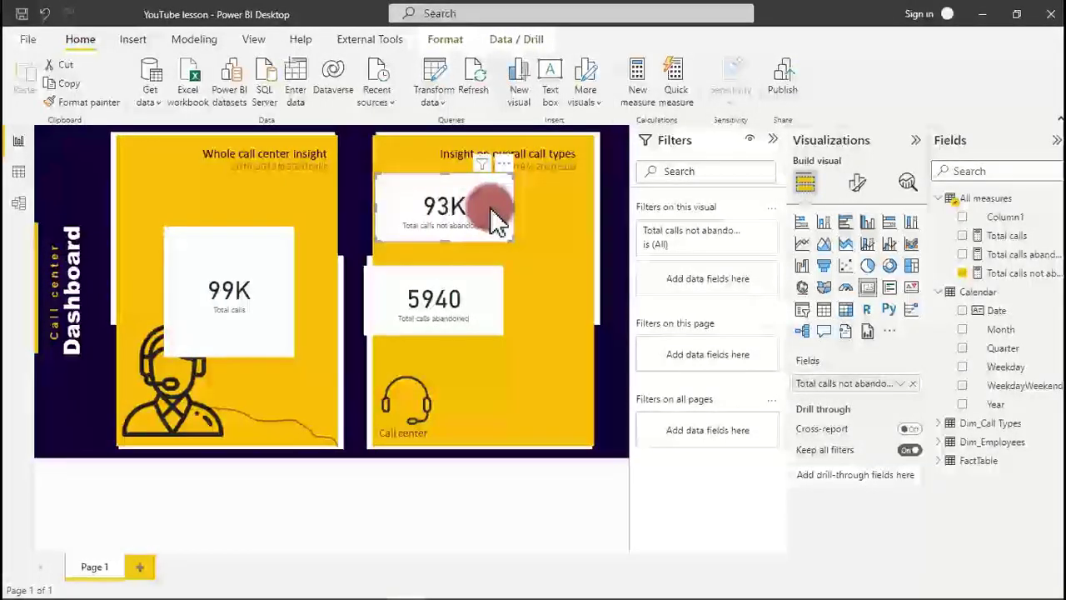
- Create a new measure in the All measures table, naming it % abandoned and beginning its formula with DIVIDE
{"action": "left_click", "coordinate": [1004, 237]}
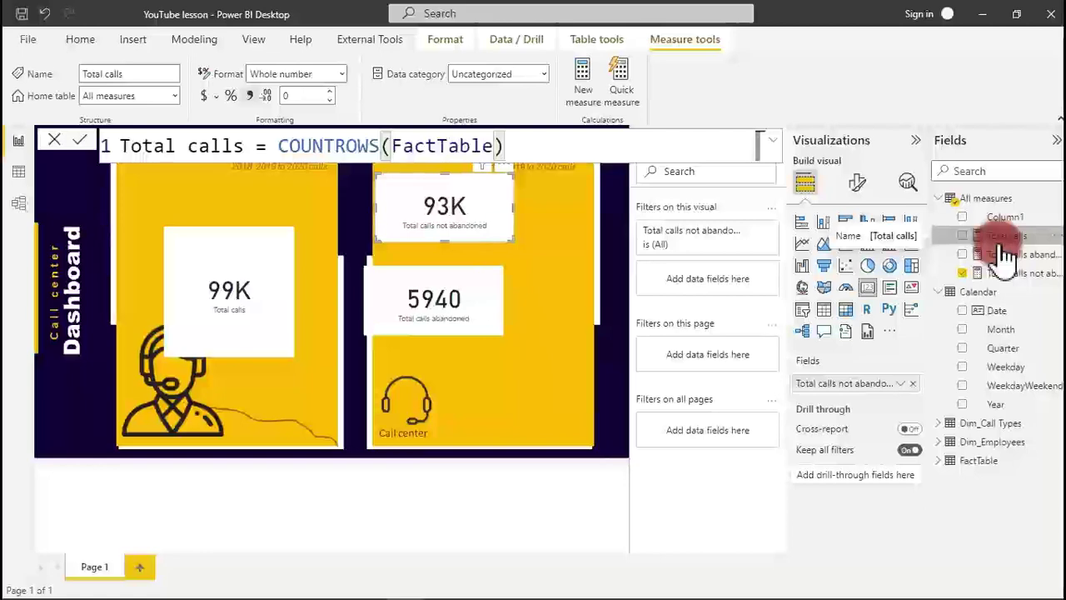
{"action": "left_click", "coordinate": [583, 79]}
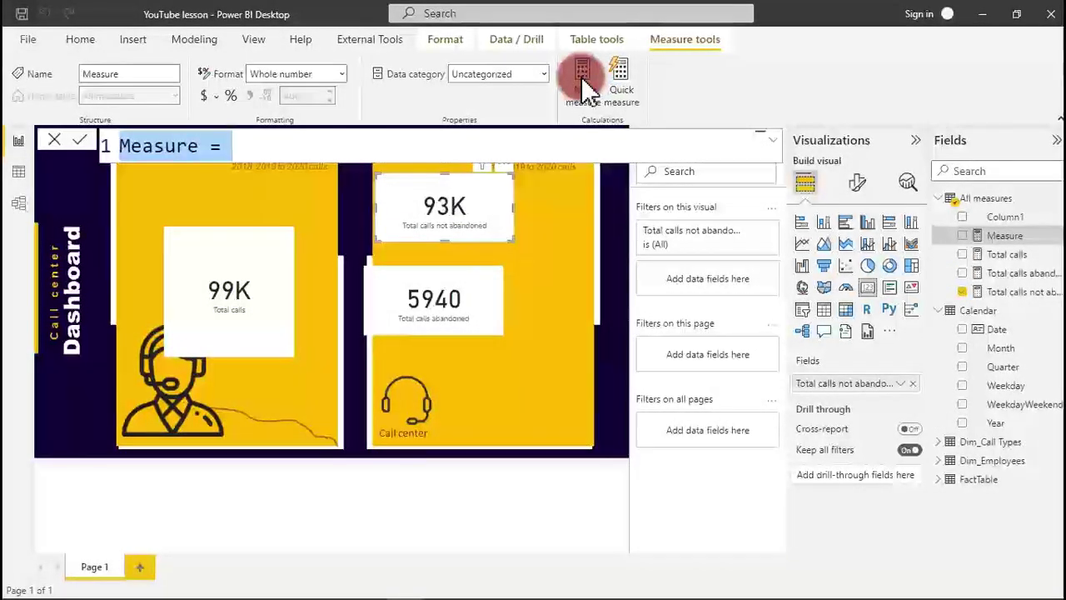
{"action": "key", "text": "BackSpace"}
{"action": "type", "text": "%"}
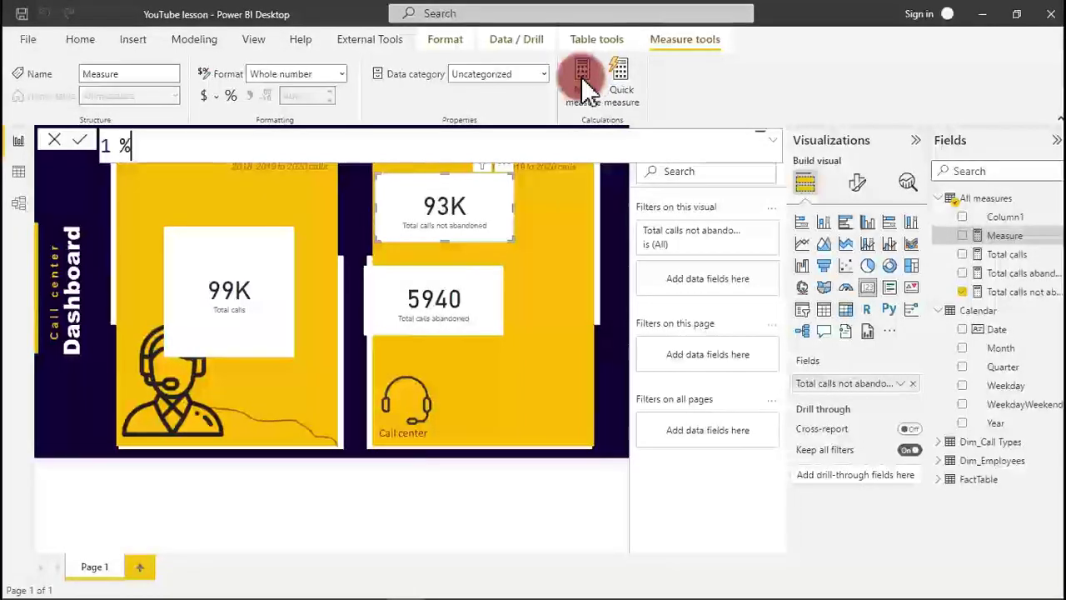
{"action": "type", "text": " abo"}
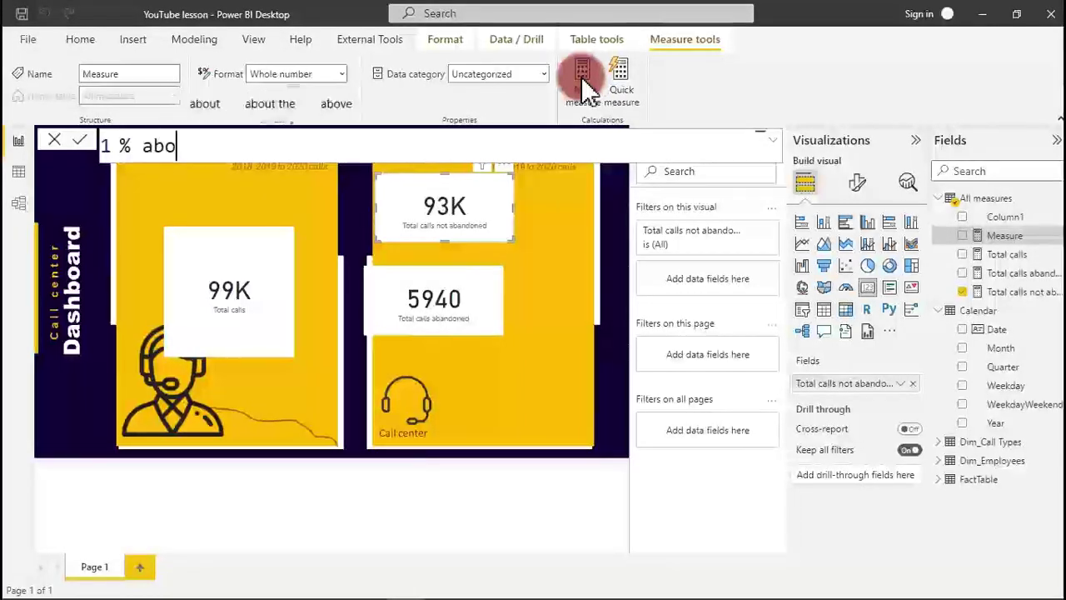
{"action": "key", "text": "BackSpace"}
{"action": "type", "text": "andon"}
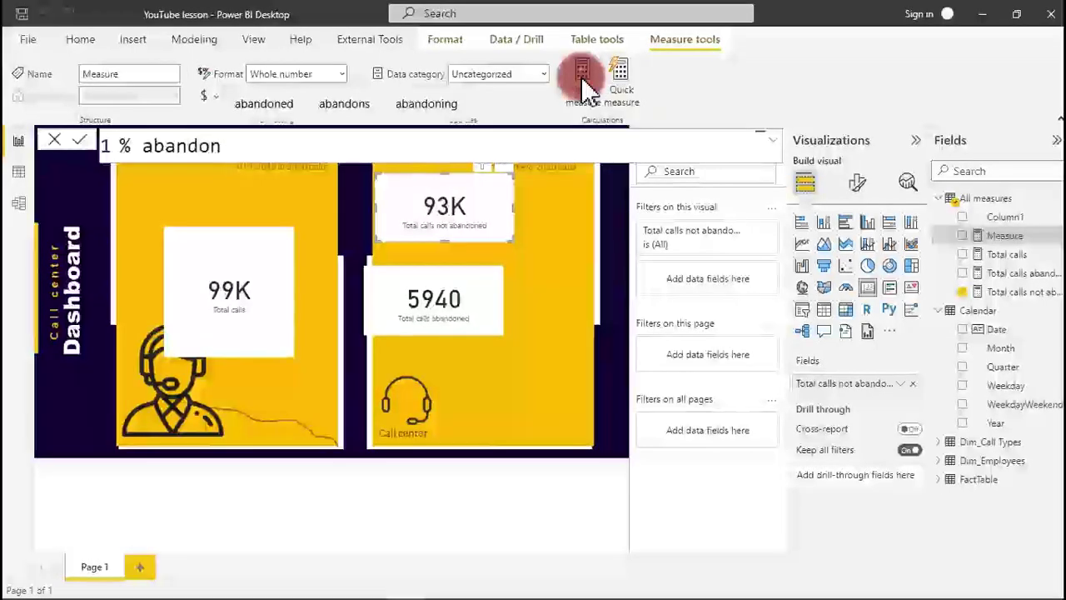
{"action": "type", "text": "ed="}
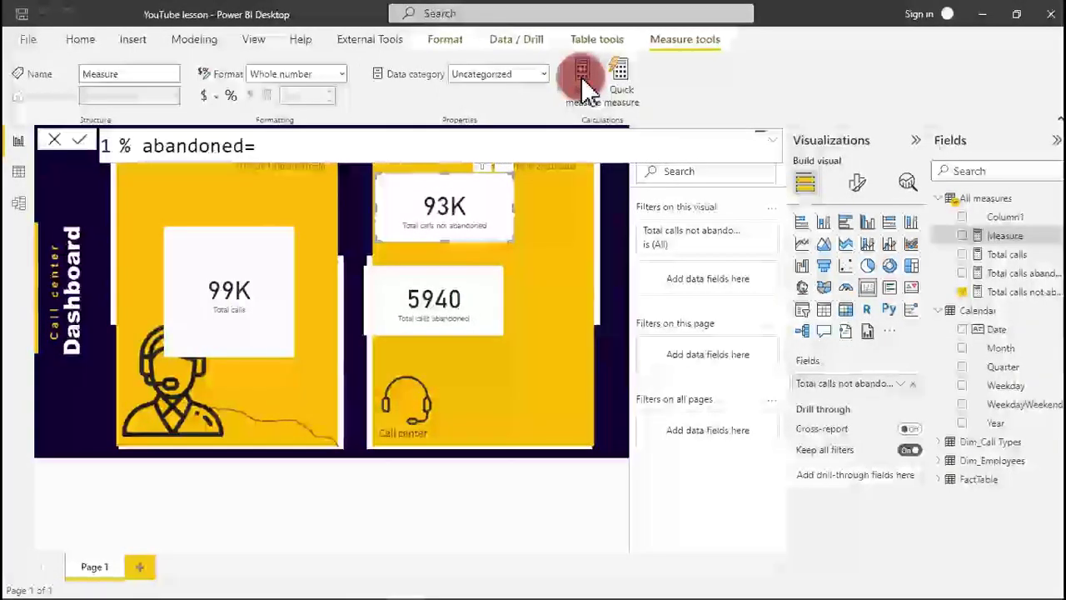
{"action": "type", "text": "div"}
{"action": "key", "text": "Tab"}
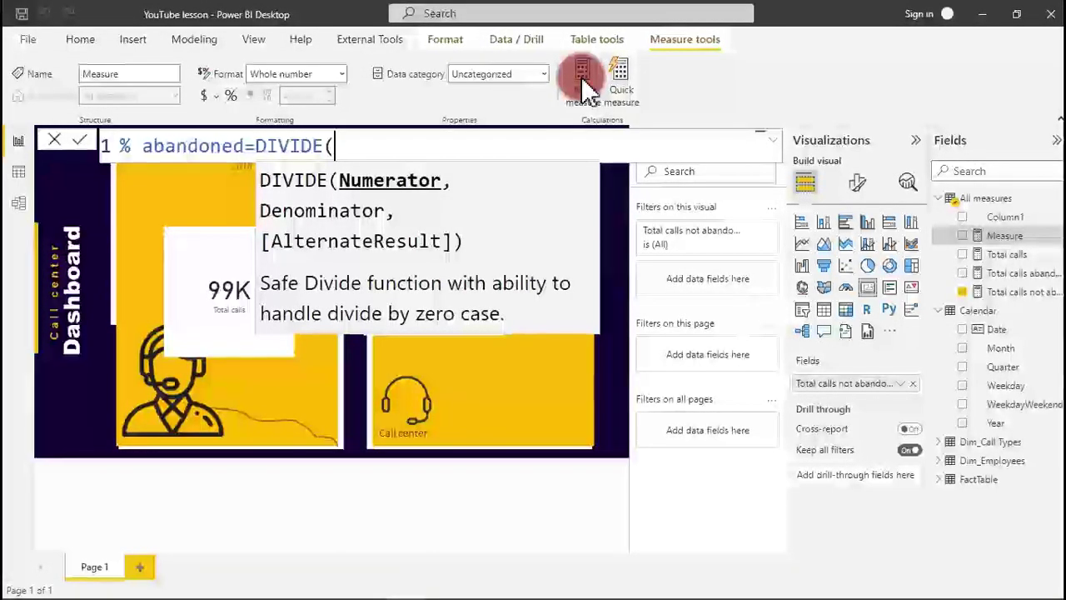
- Complete the DIVIDE formula with [Total calls abandoned] as numerator, [Total calls] as denominator and 0 as alternate result, and commit the measure
{"action": "type", "text": "["}
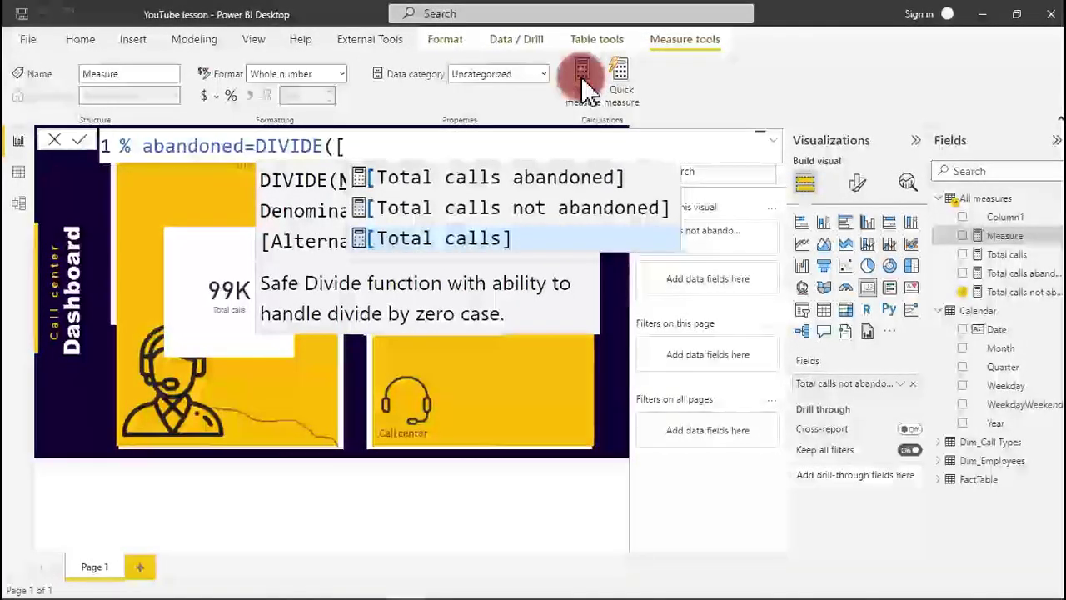
{"action": "left_click", "coordinate": [514, 190]}
{"action": "type", "text": ","}
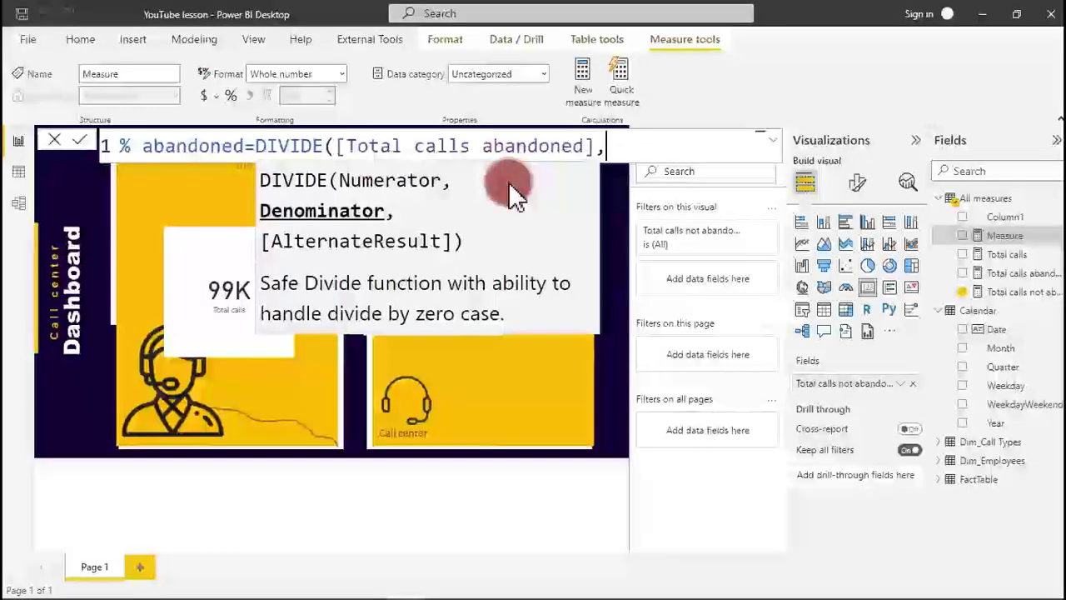
{"action": "type", "text": "["}
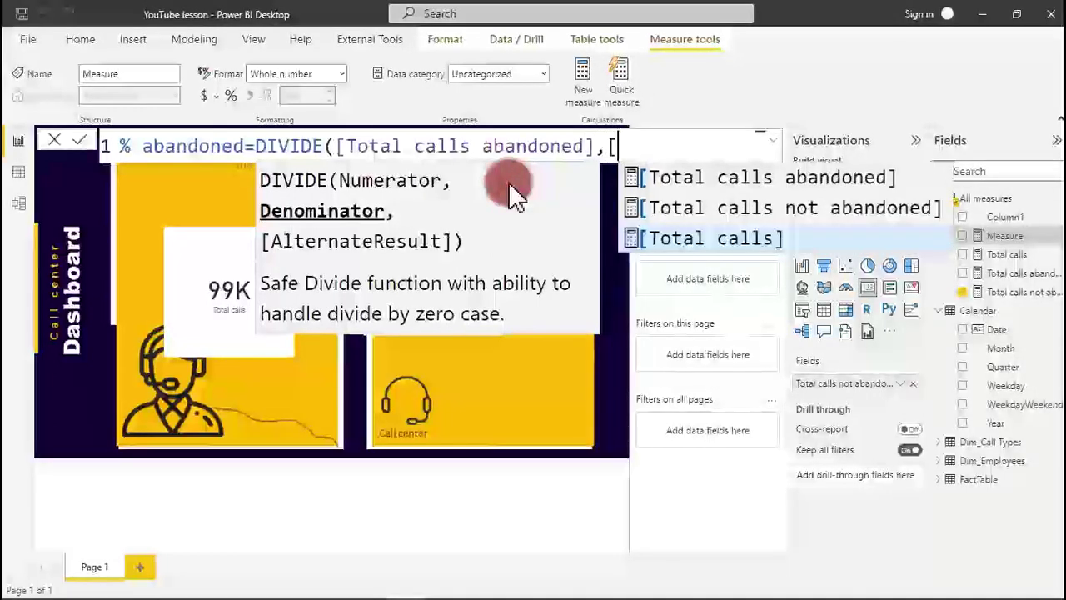
{"action": "left_click", "coordinate": [652, 240]}
{"action": "type", "text": ","}
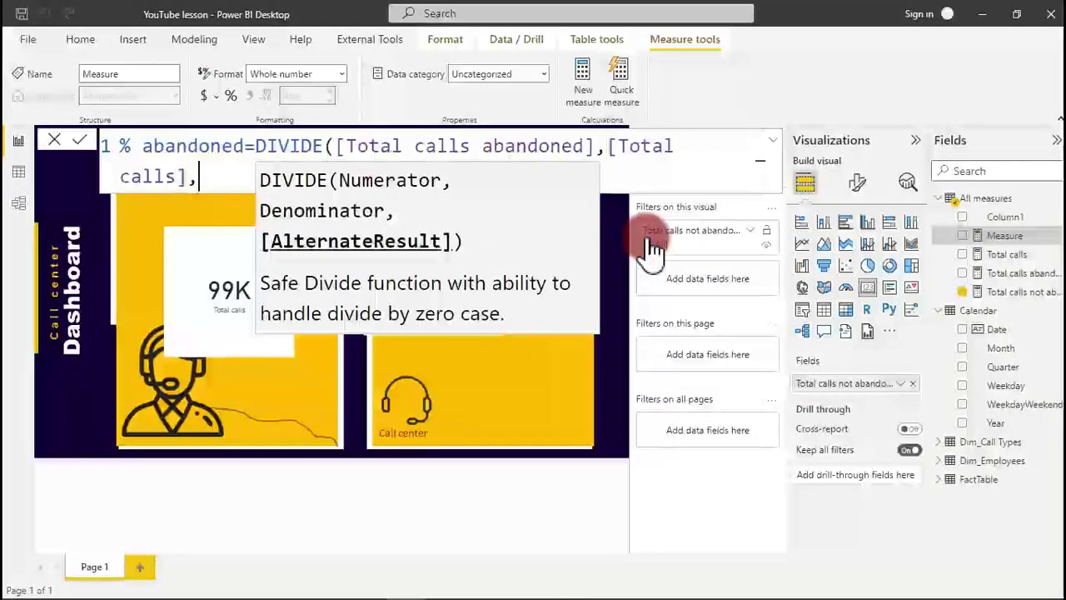
{"action": "type", "text": "0"}
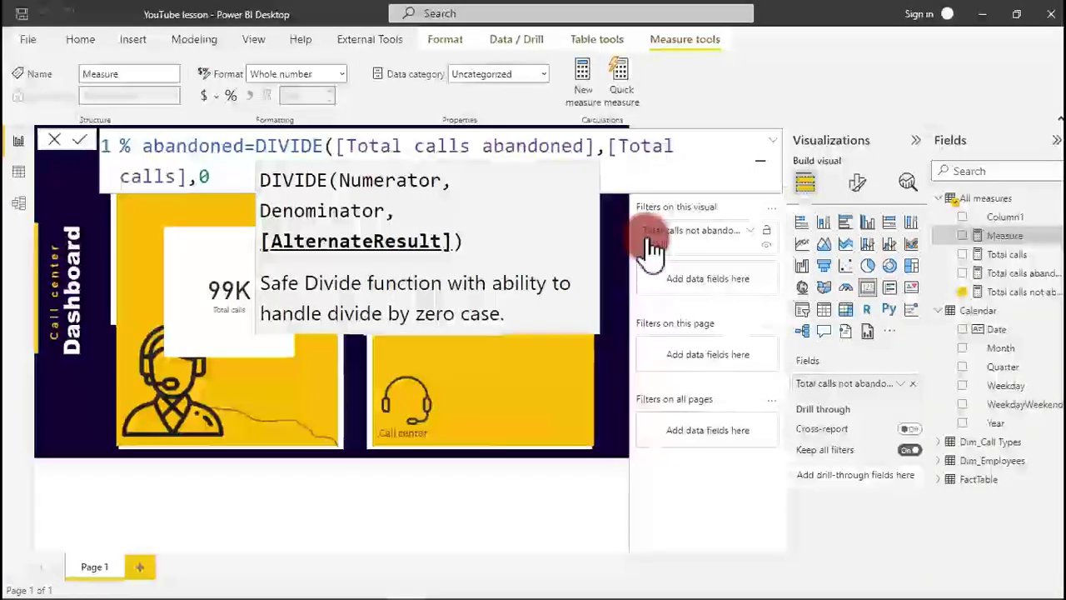
{"action": "type", "text": ")"}
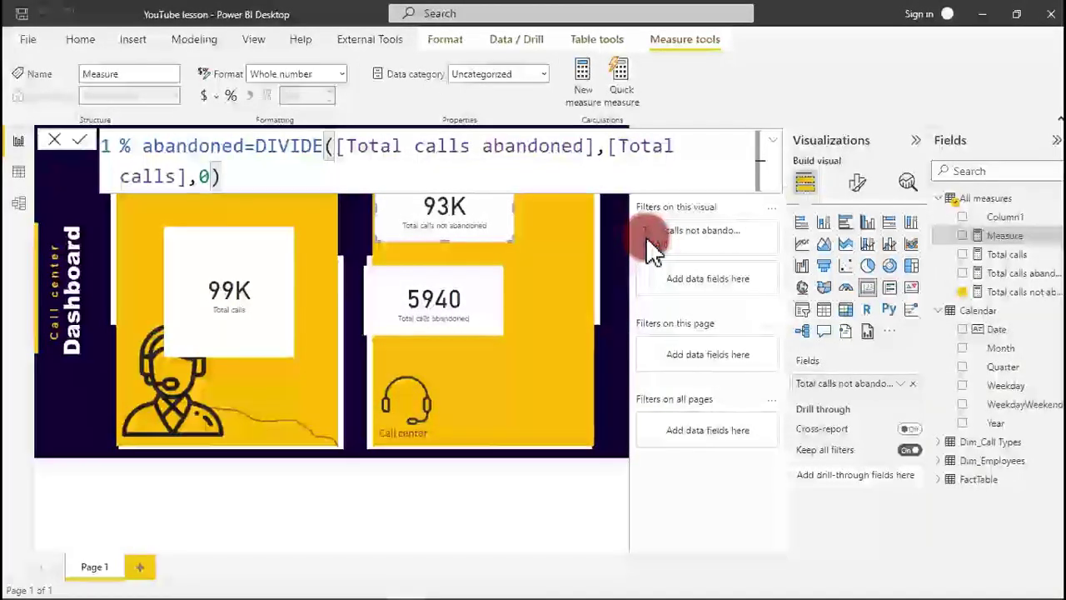
{"action": "key", "text": "Return"}
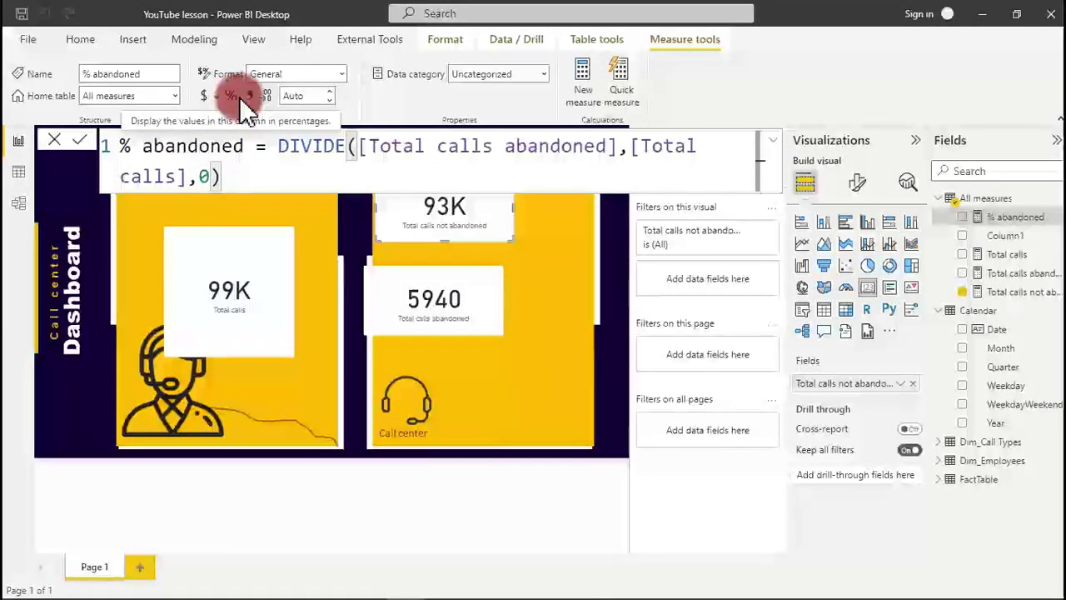
- Format the % abandoned measure as a percentage with 0 decimal places
{"action": "left_click", "coordinate": [240, 102]}
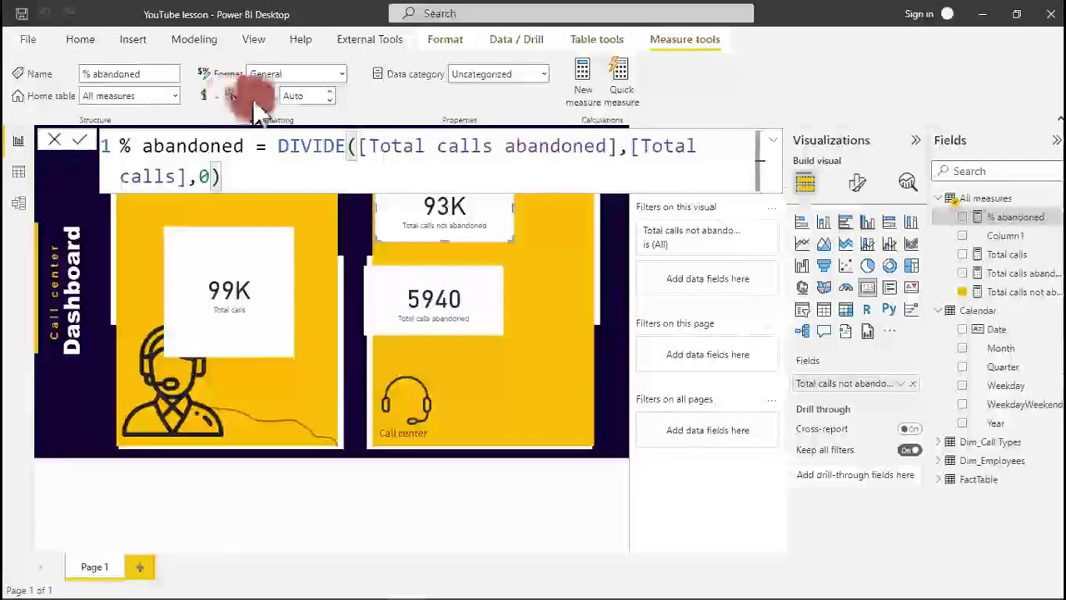
{"action": "left_click", "coordinate": [304, 101]}
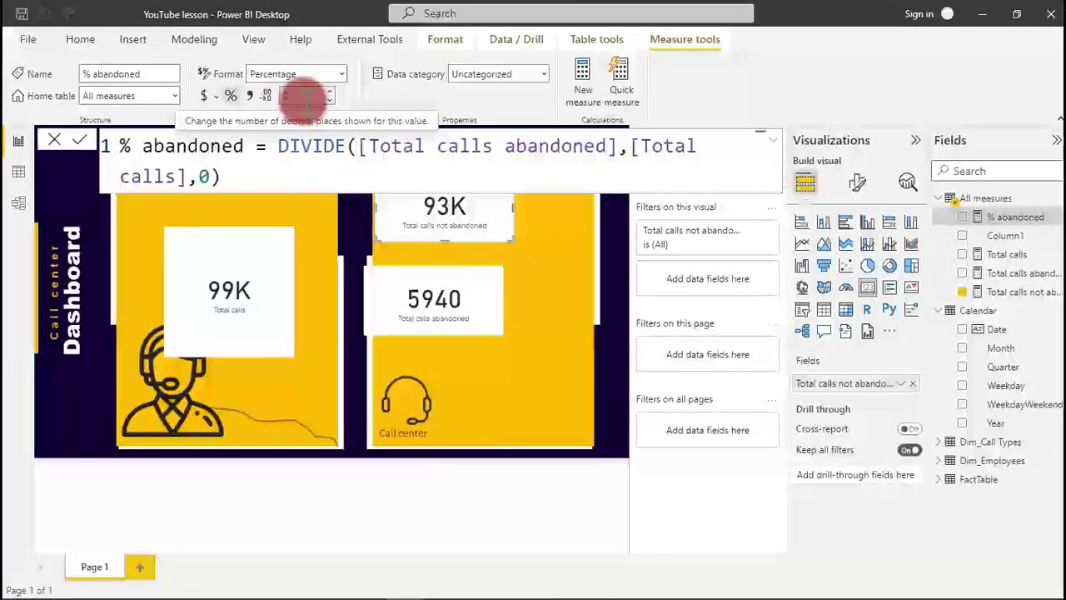
{"action": "left_click", "coordinate": [301, 97]}
{"action": "left_click", "coordinate": [301, 99]}
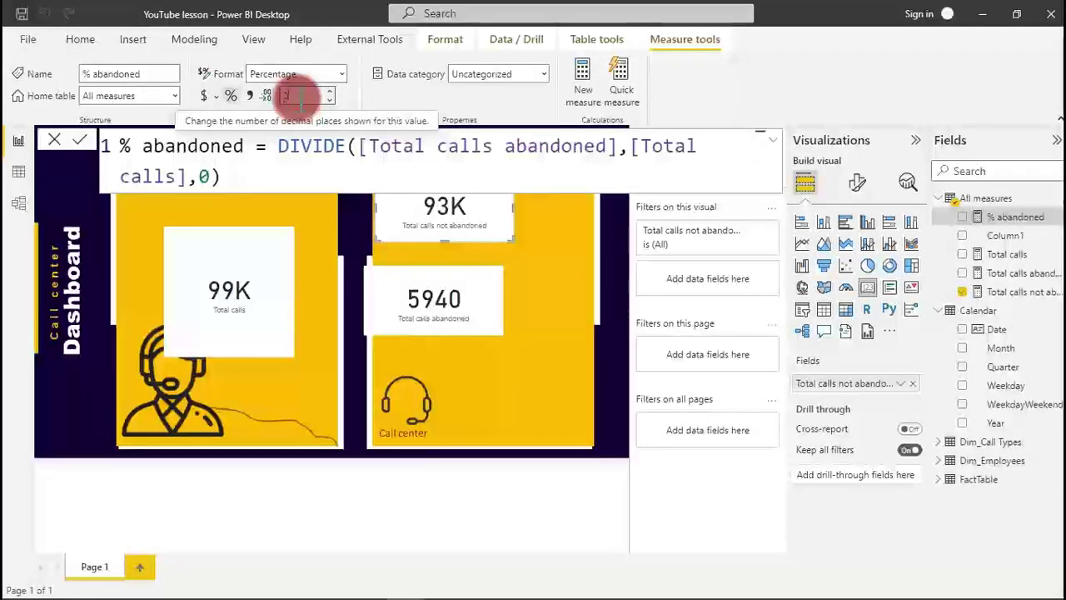
{"action": "type", "text": "2"}
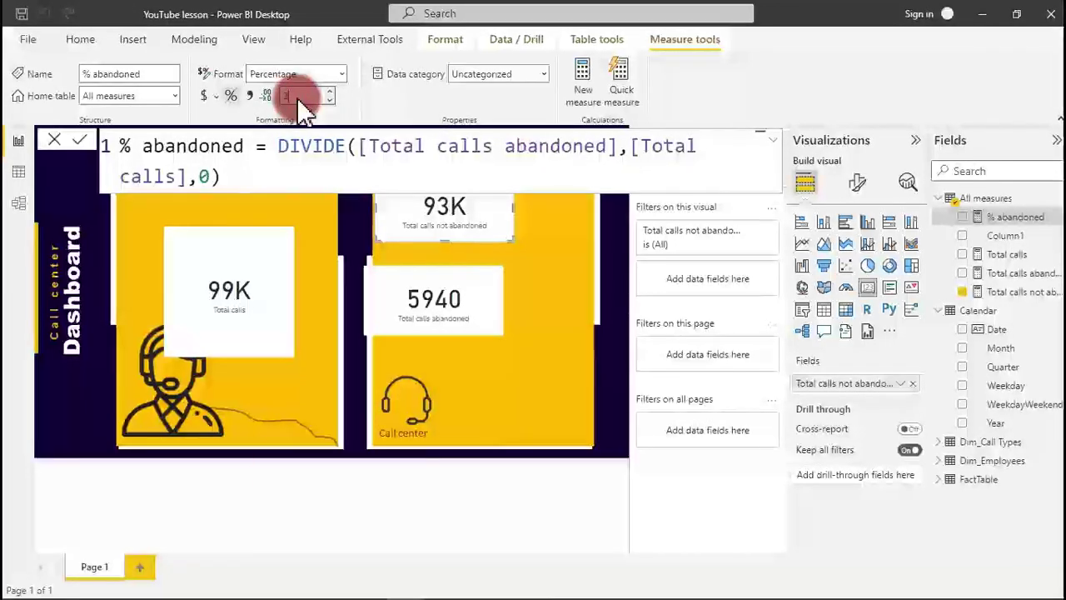
{"action": "left_click", "coordinate": [465, 293]}
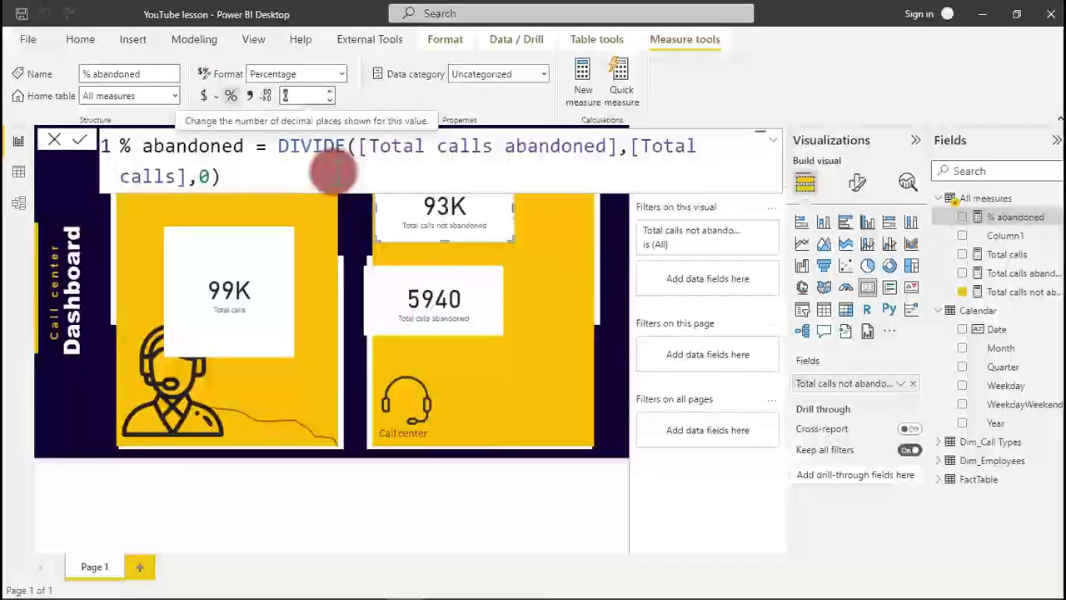
- Copy the whole % abandoned formula and paste it into a new measure in the All measures table
{"action": "left_click", "coordinate": [333, 170]}
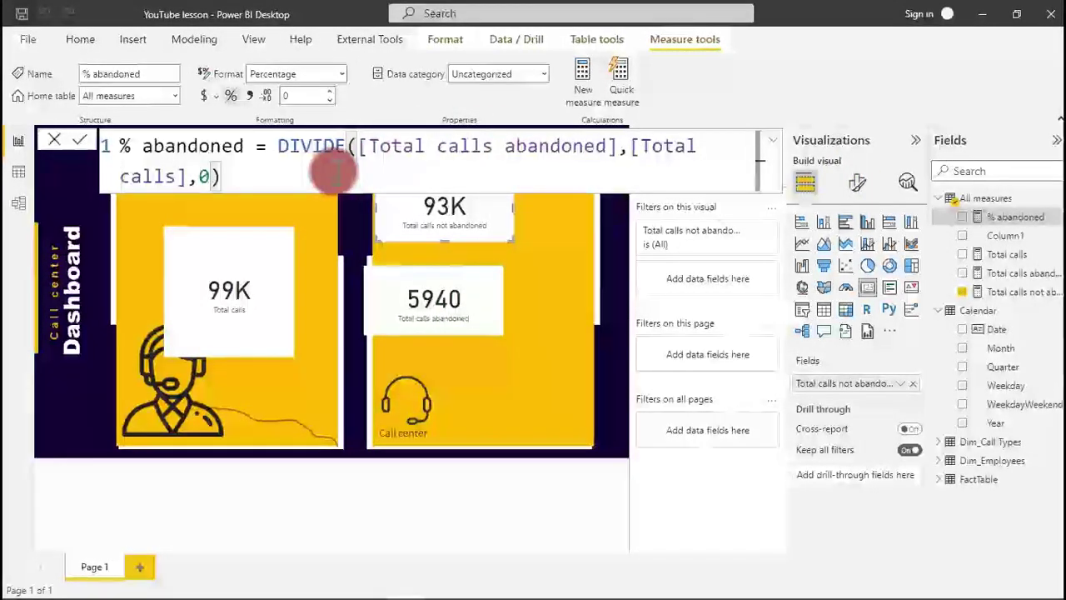
{"action": "key", "text": "ctrl+a"}
{"action": "key", "text": "ctrl+c"}
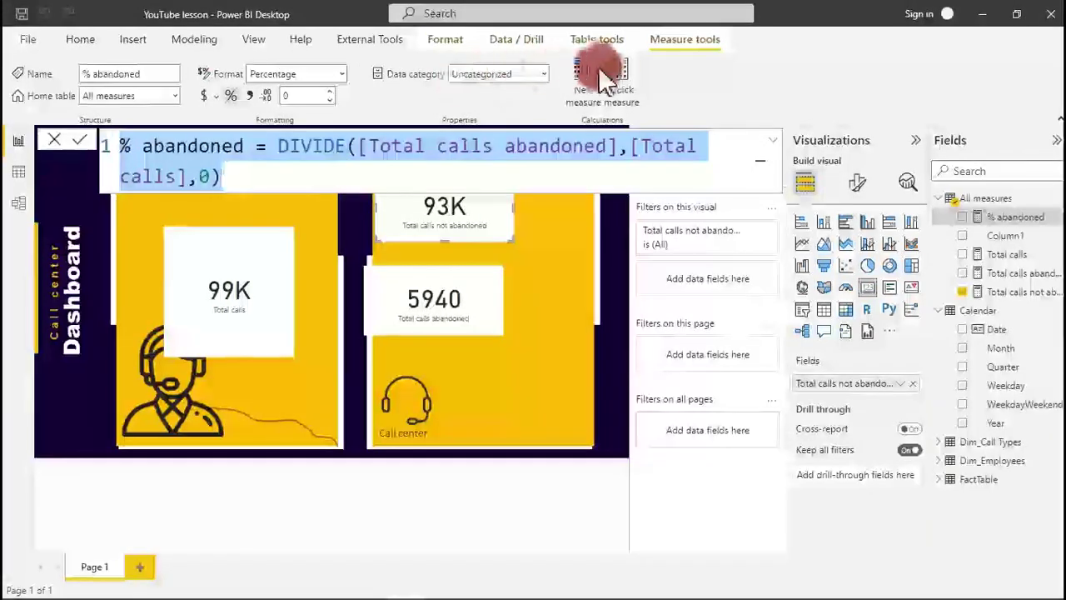
{"action": "left_click", "coordinate": [583, 72]}
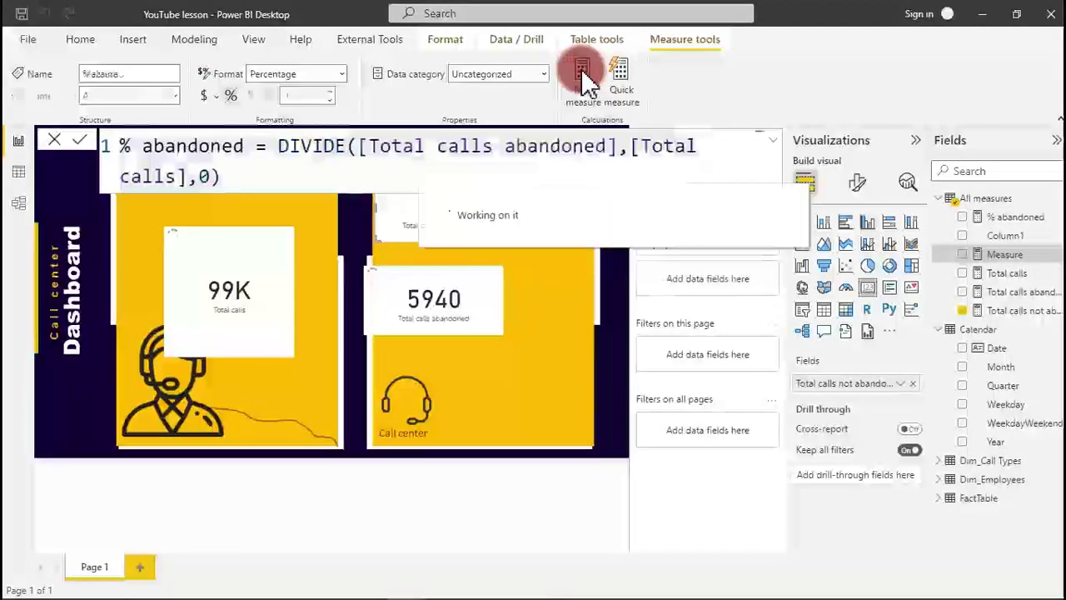
{"action": "key", "text": "ctrl+a"}
{"action": "key", "text": "ctrl+v"}
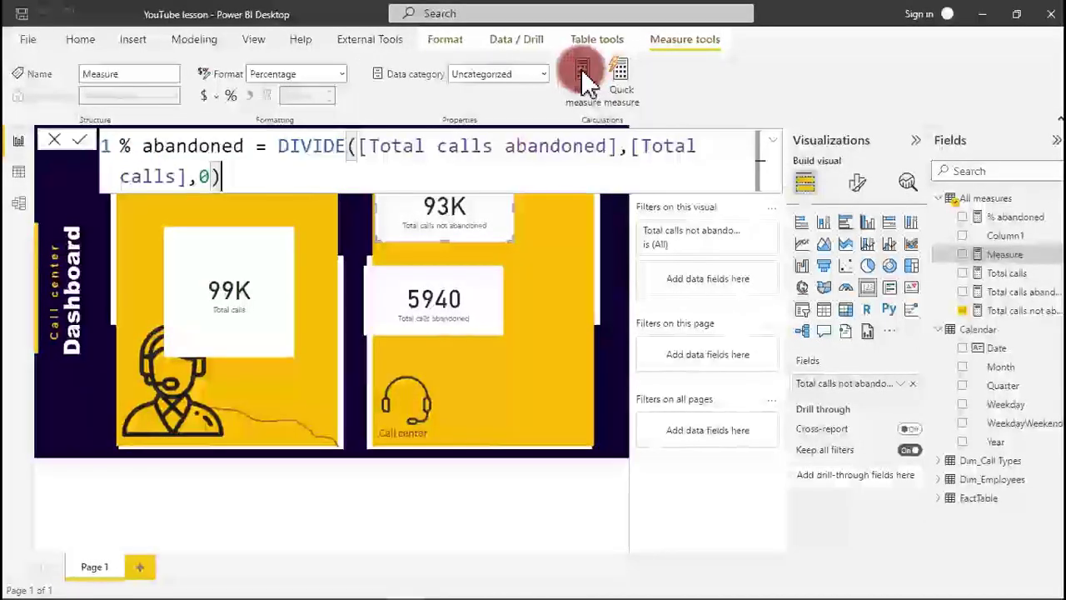
- Rename the pasted measure % Not abandoned, change its numerator to [Total calls not abandoned], and commit it
{"action": "left_click", "coordinate": [143, 150]}
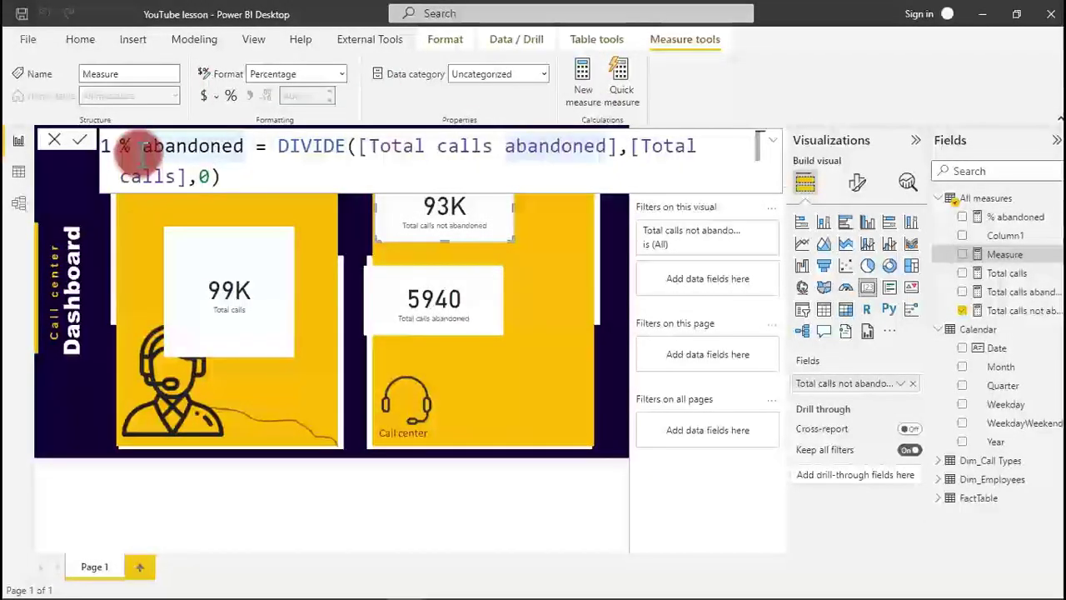
{"action": "type", "text": "Not"}
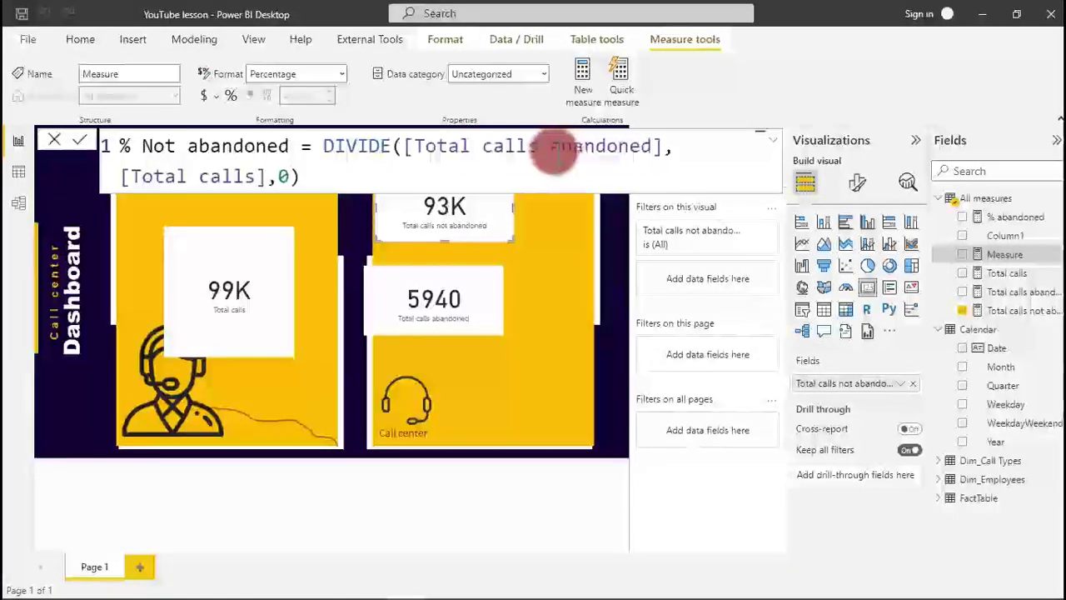
{"action": "left_click", "coordinate": [547, 146]}
{"action": "type", "text": "not"}
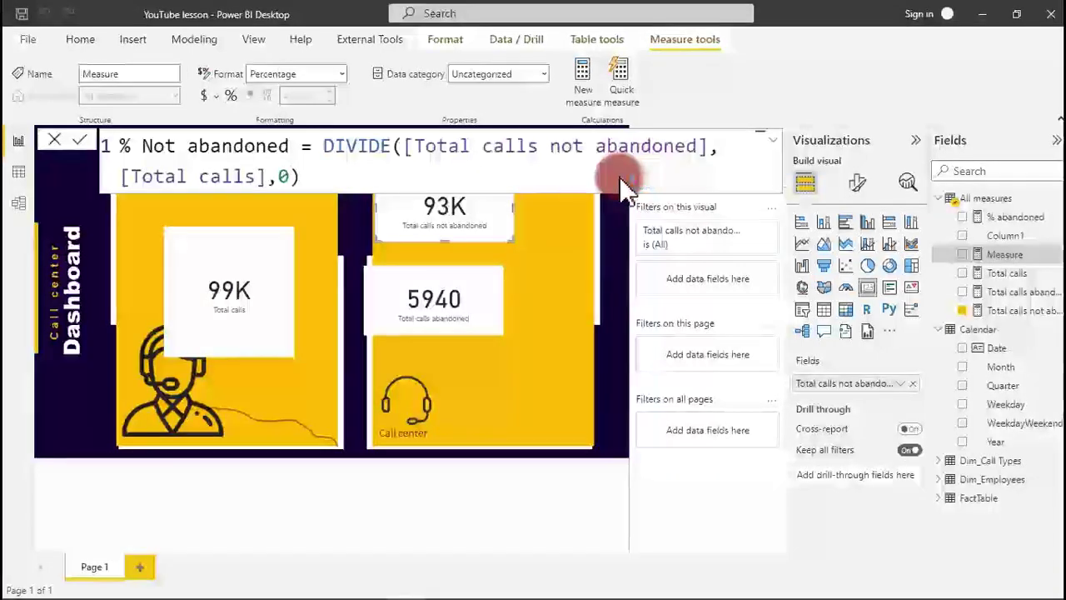
{"action": "key", "text": "Return"}
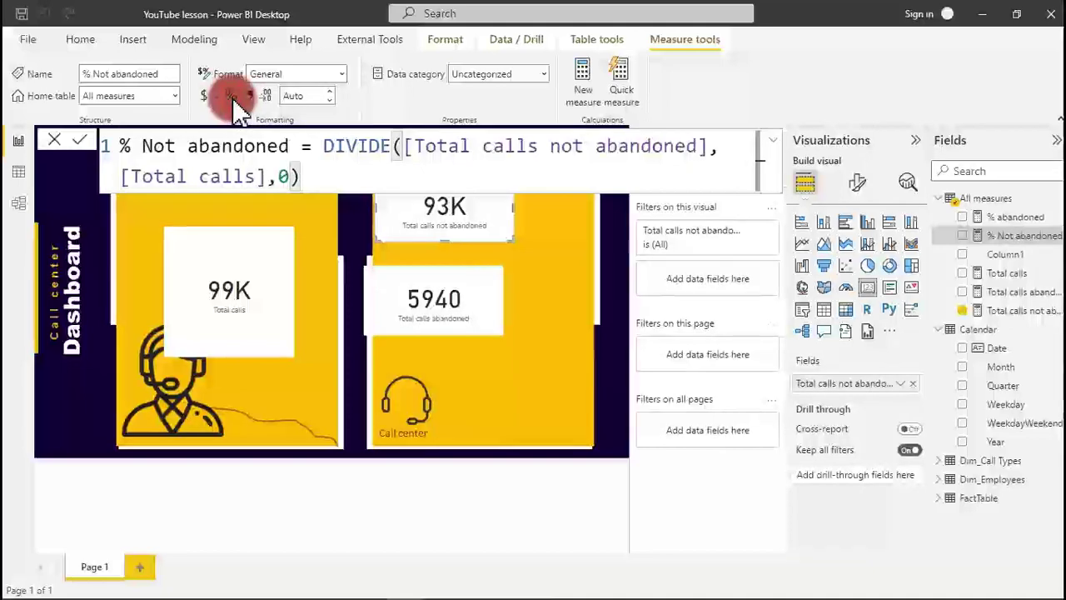
- Format the % Not abandoned measure as a percentage with 0 decimal places and return to the report canvas
{"action": "left_click", "coordinate": [293, 98]}
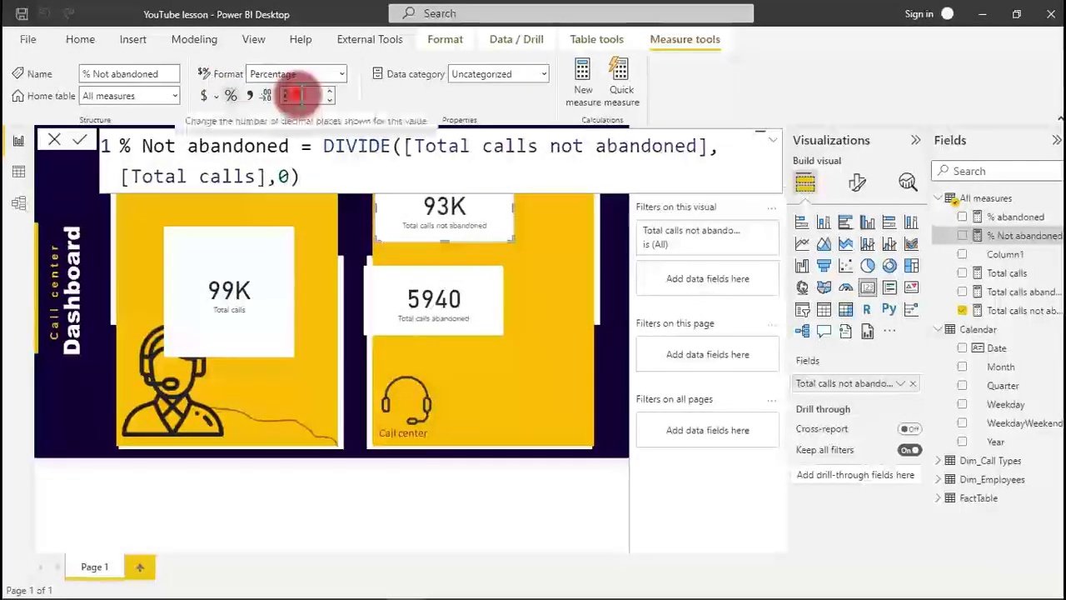
{"action": "left_click", "coordinate": [300, 95]}
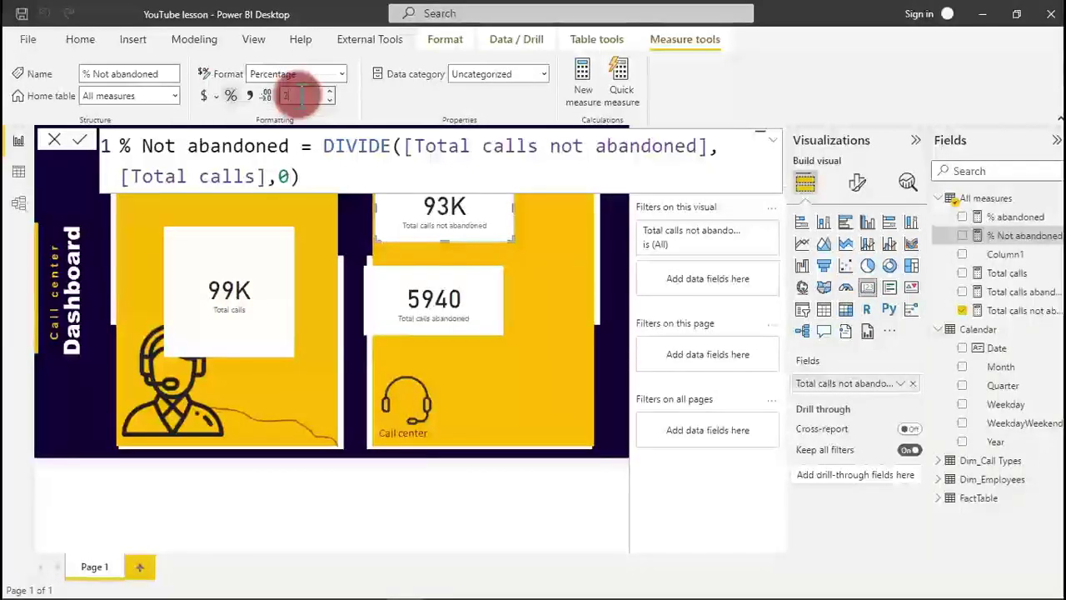
{"action": "key", "text": "BackSpace"}
{"action": "type", "text": "0"}
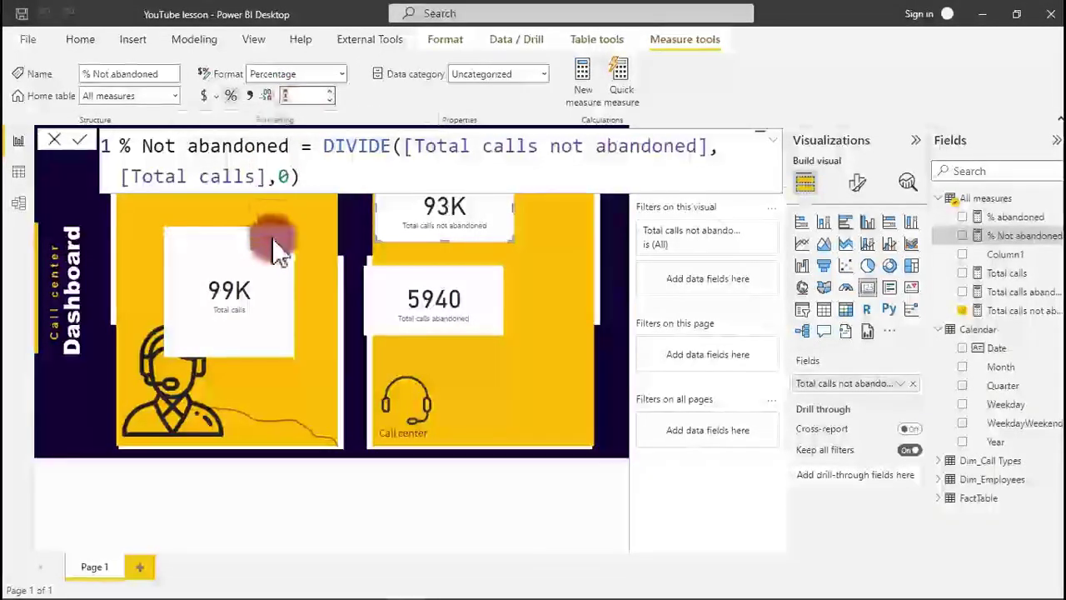
{"action": "left_click", "coordinate": [316, 260]}
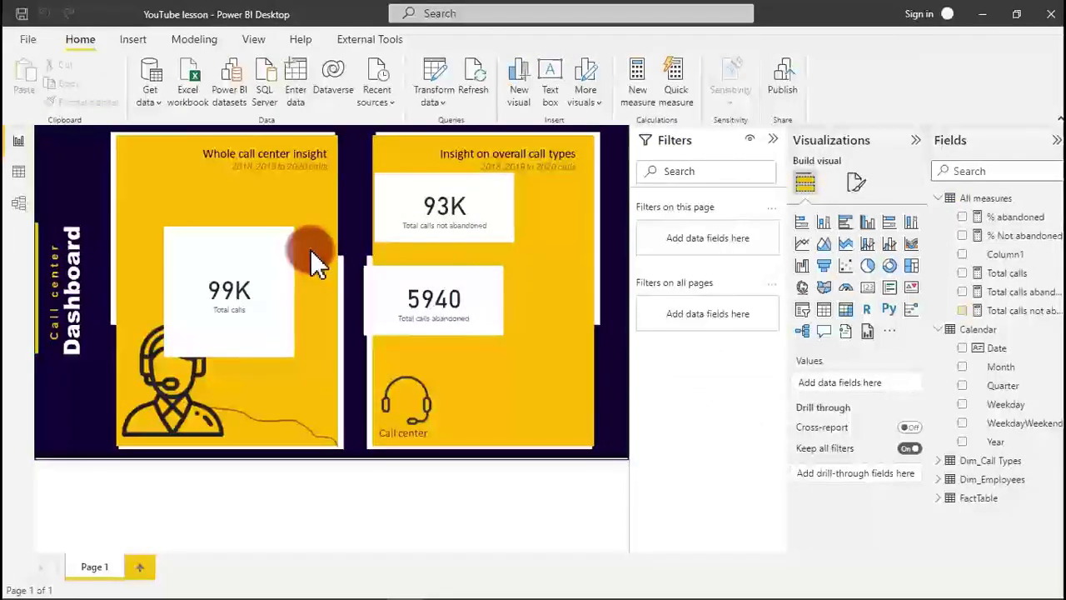
- Reduce the height of the Total calls card and move it to the space above the agent illustration, toward the yellow panel's edge
{"action": "left_click", "coordinate": [245, 269]}
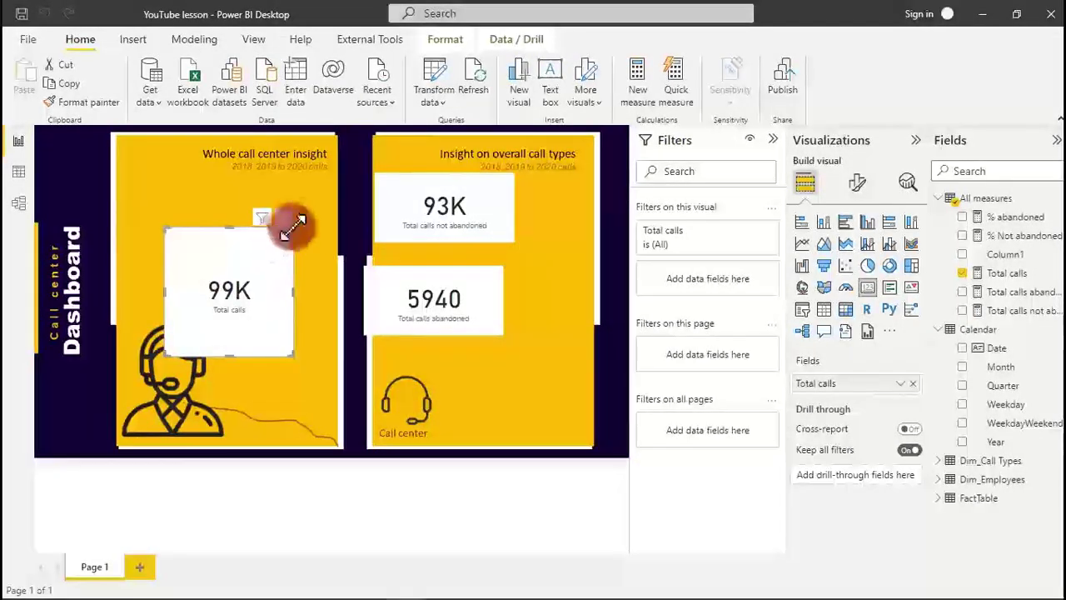
{"action": "left_click_drag", "start_coordinate": [292, 228], "coordinate": [291, 287]}
{"action": "left_click_drag", "start_coordinate": [233, 321], "coordinate": [272, 269]}
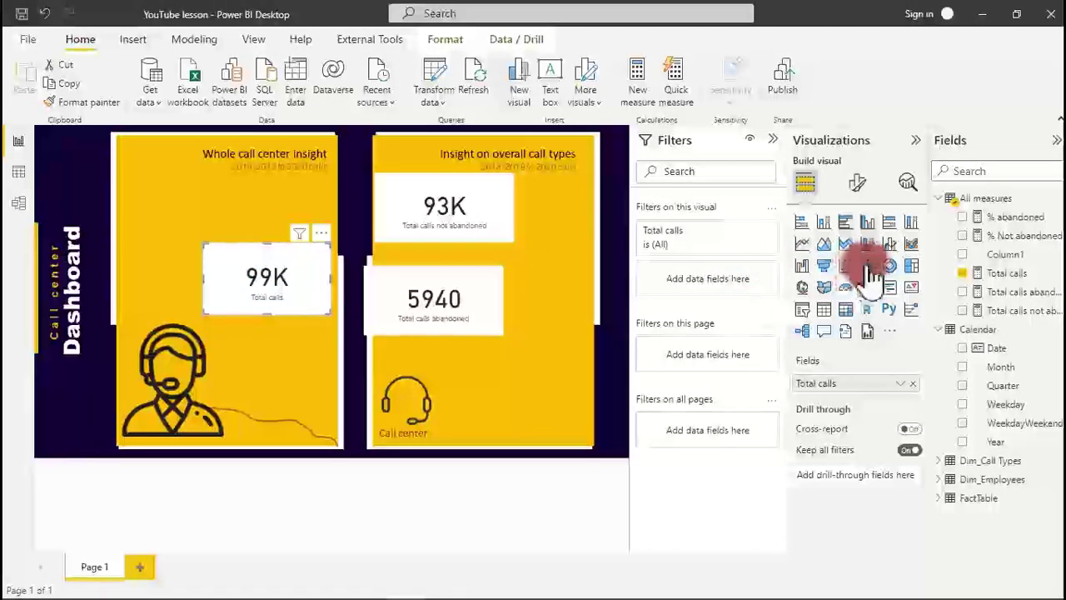
- Turn off the background and the category label of the Total calls card
{"action": "left_click", "coordinate": [858, 185]}
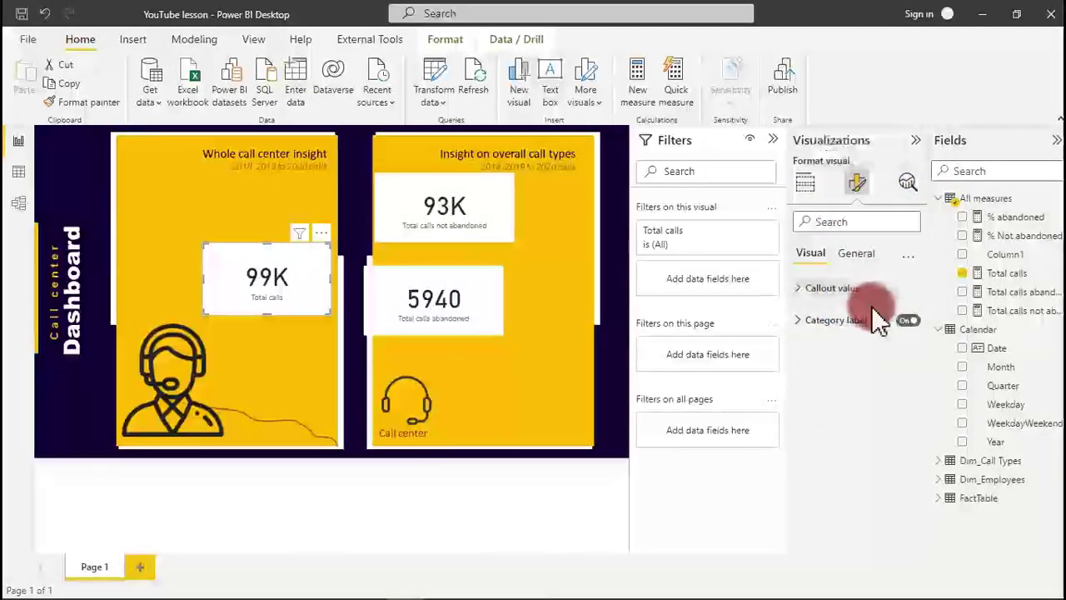
{"action": "left_click", "coordinate": [862, 255]}
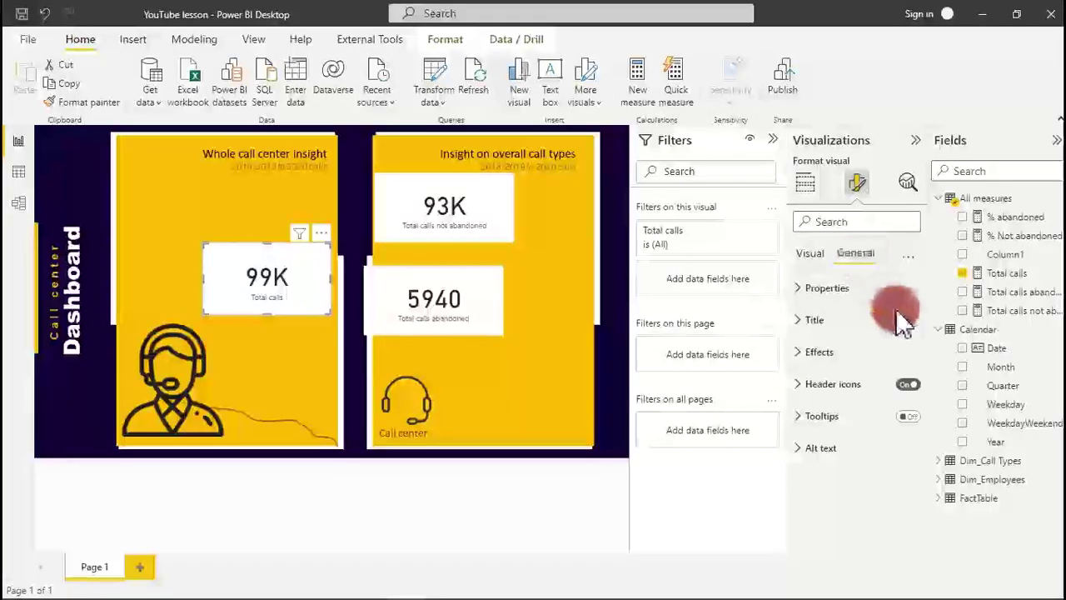
{"action": "left_click", "coordinate": [888, 354]}
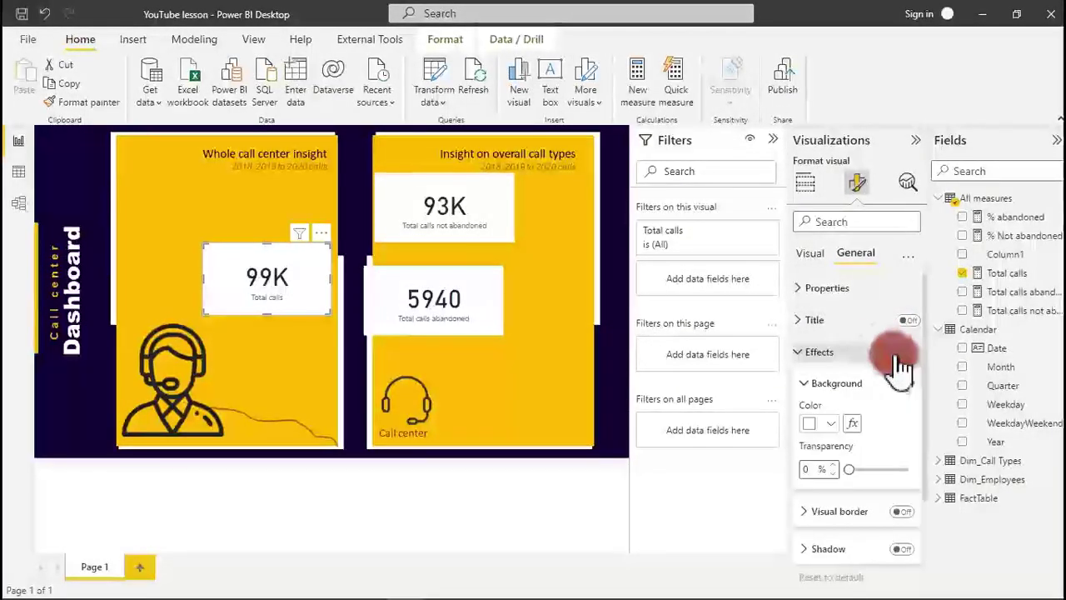
{"action": "left_click", "coordinate": [903, 385]}
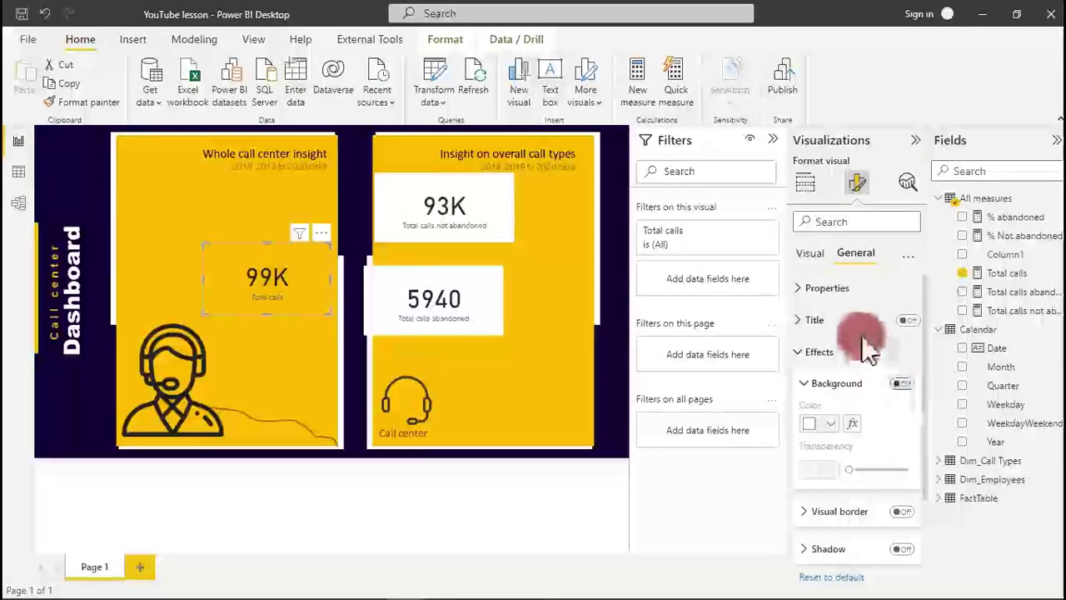
{"action": "left_click", "coordinate": [819, 259]}
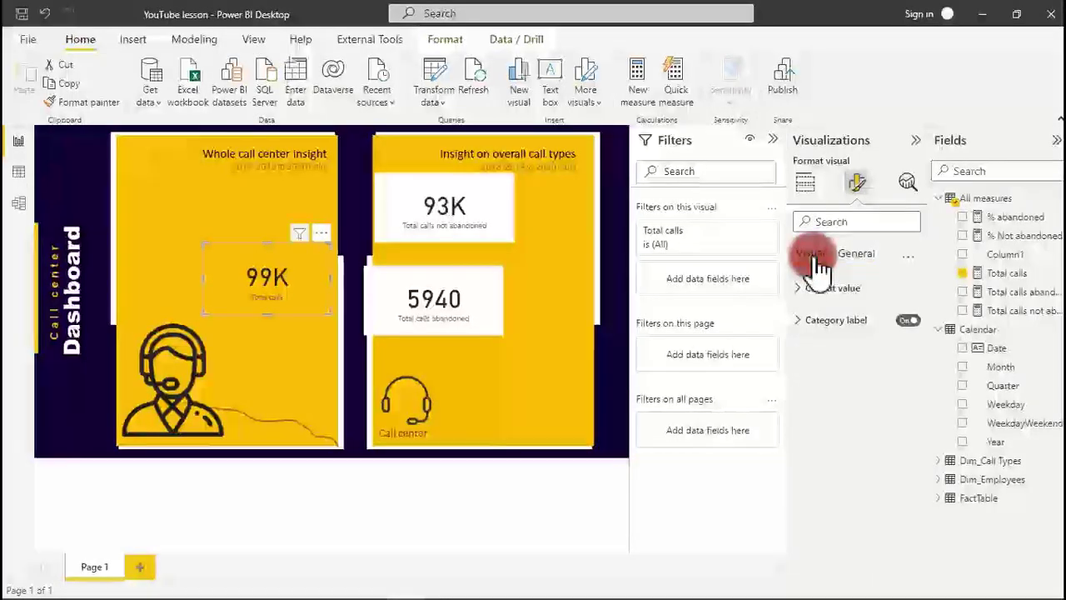
{"action": "left_click", "coordinate": [908, 322]}
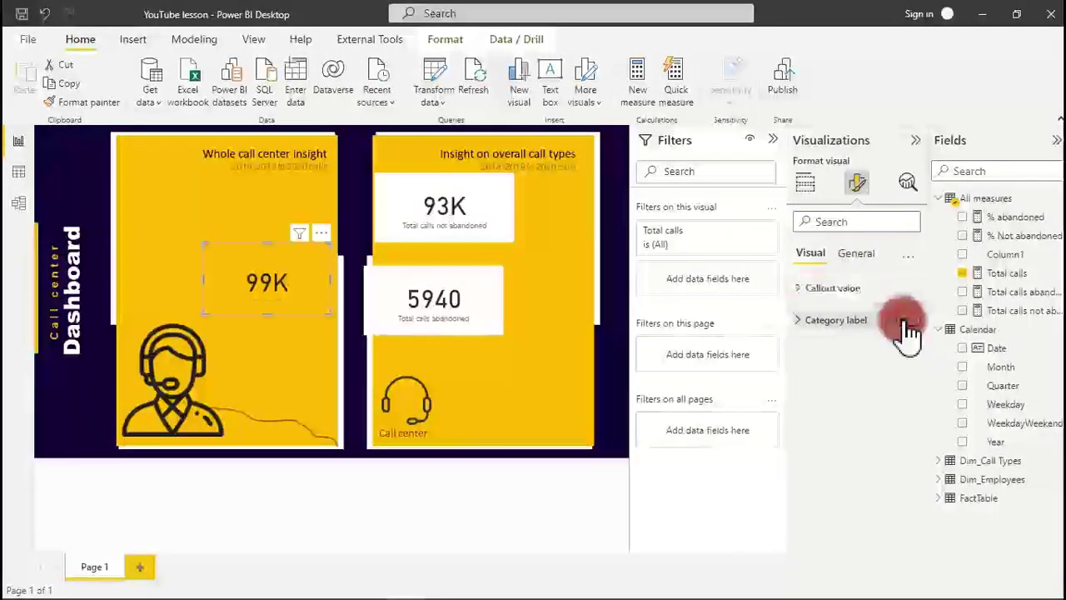
- Change the Total calls card's callout value font to Segoe UI Bold
{"action": "left_click", "coordinate": [839, 287]}
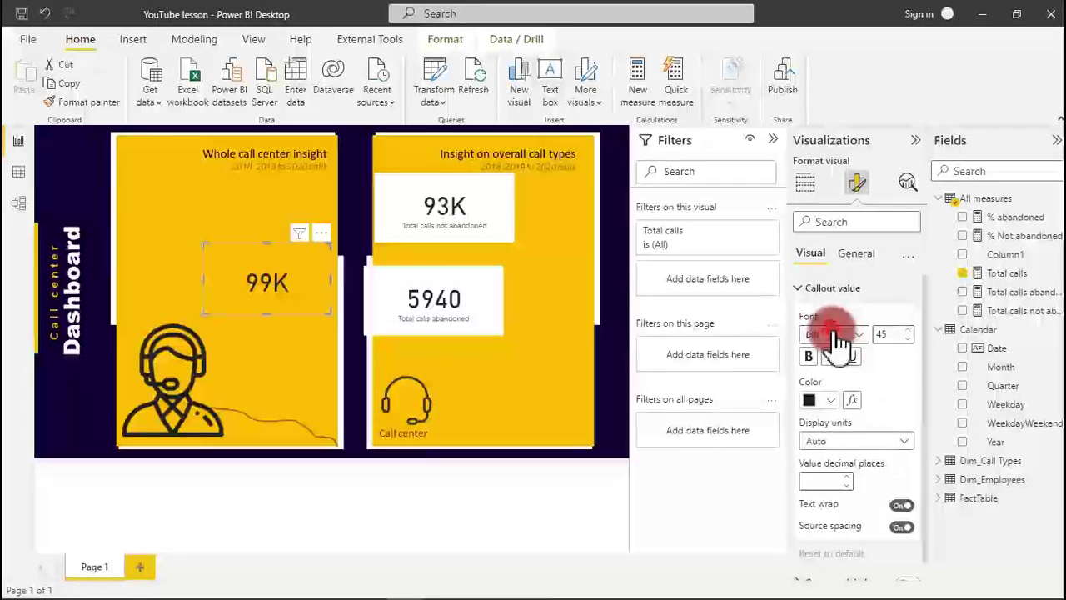
{"action": "left_click", "coordinate": [854, 334]}
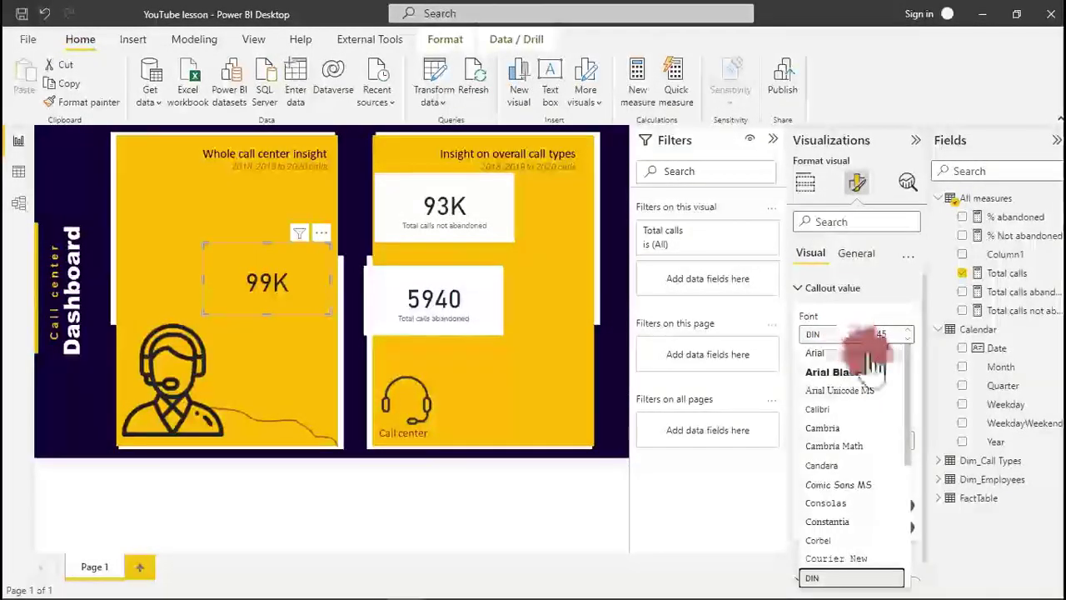
{"action": "left_click_drag", "start_coordinate": [910, 385], "coordinate": [900, 505]}
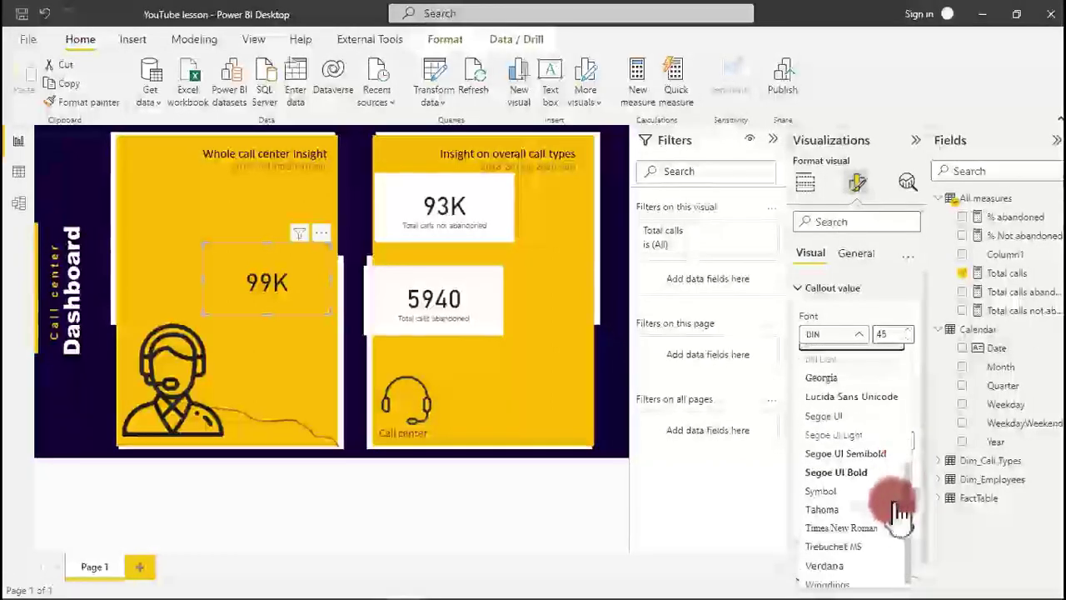
{"action": "left_click", "coordinate": [825, 472]}
- Set the Total calls card's callout value font size to 58
{"action": "left_click", "coordinate": [907, 335]}
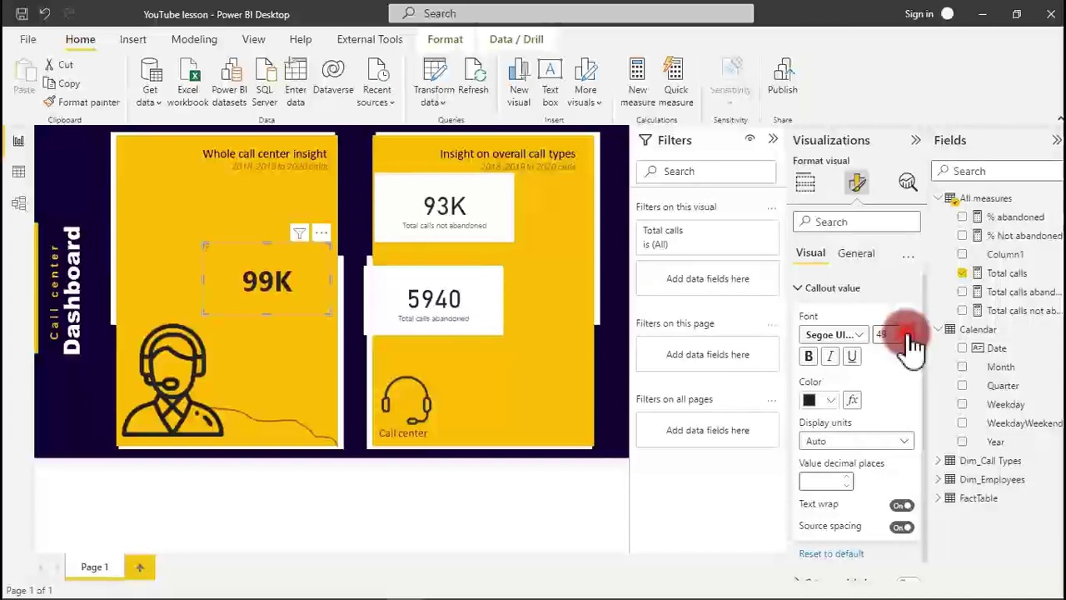
{"action": "left_click", "coordinate": [908, 332]}
{"action": "left_click", "coordinate": [907, 331]}
{"action": "left_click", "coordinate": [907, 332]}
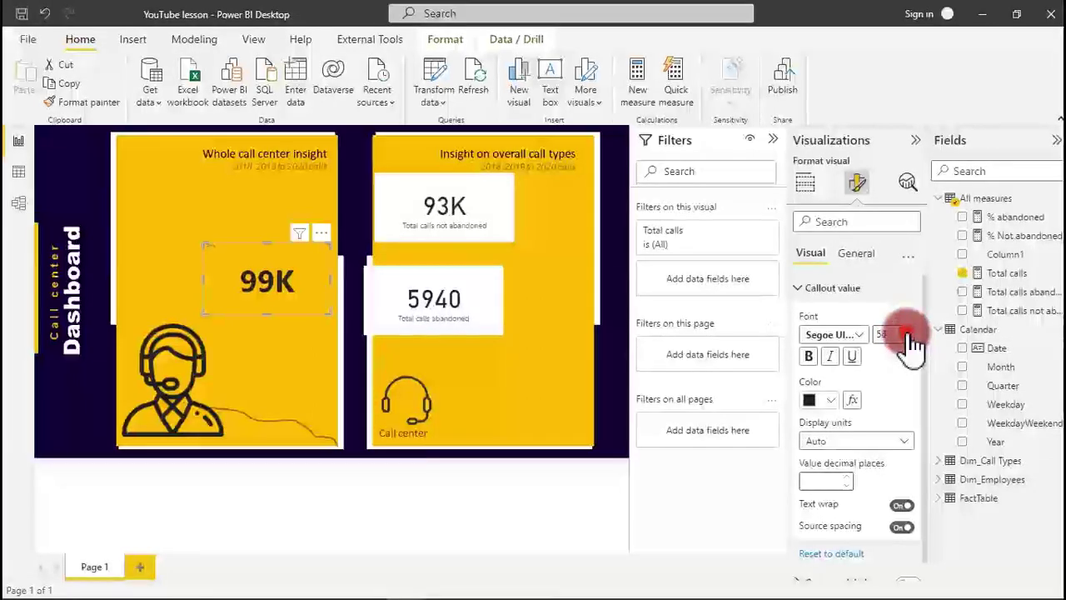
{"action": "left_click", "coordinate": [908, 333]}
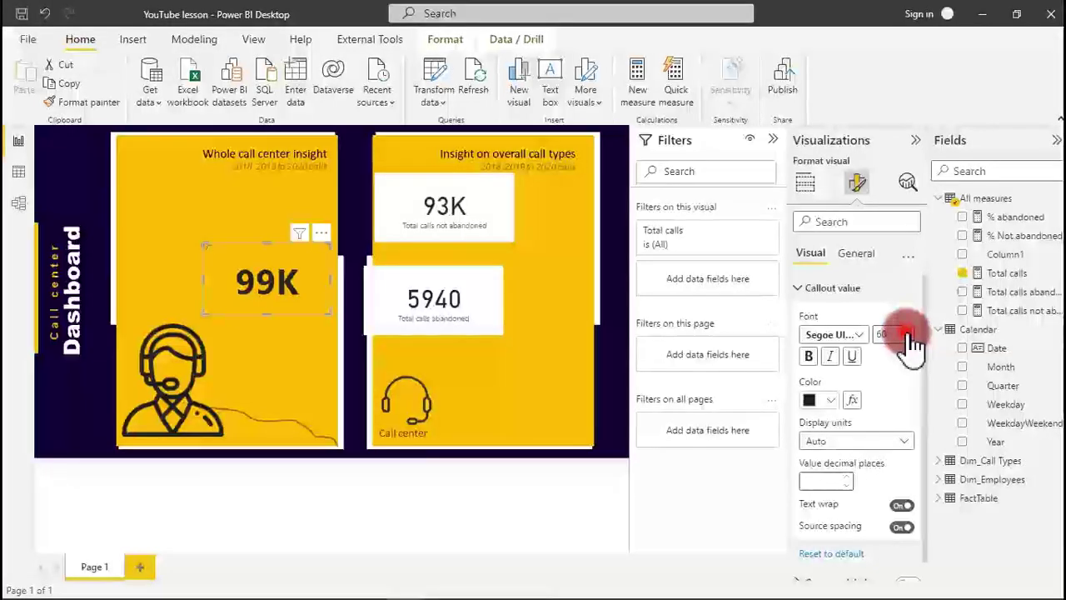
{"action": "left_click", "coordinate": [909, 338]}
{"action": "left_click", "coordinate": [909, 338]}
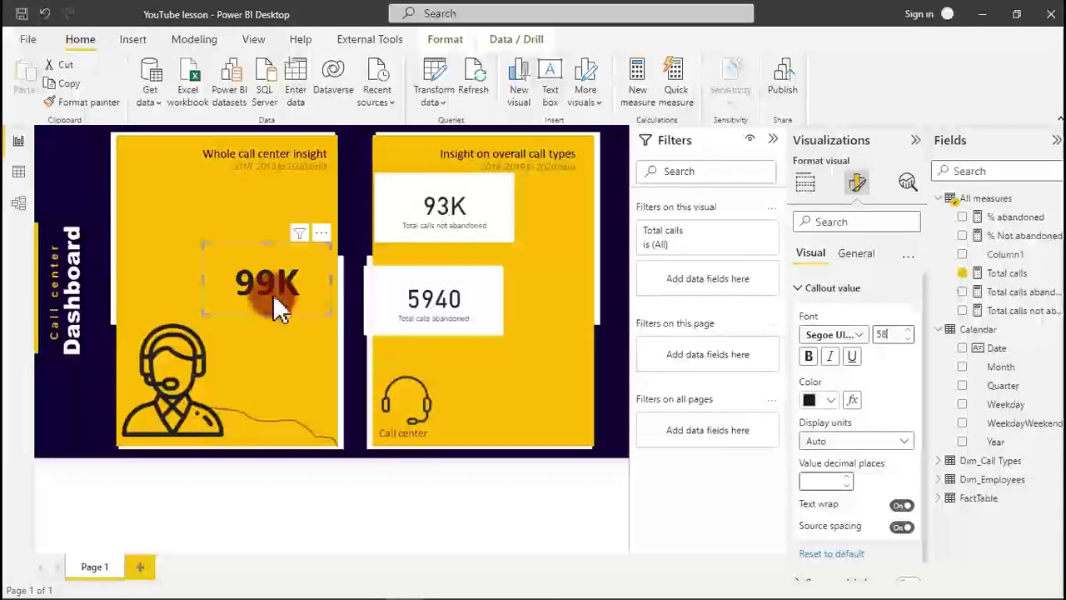
- Compare with the finished Call center Dashboard report, then move the Total calls card slightly higher in the Whole call center insight panel
{"action": "left_click_drag", "start_coordinate": [275, 297], "coordinate": [263, 301]}
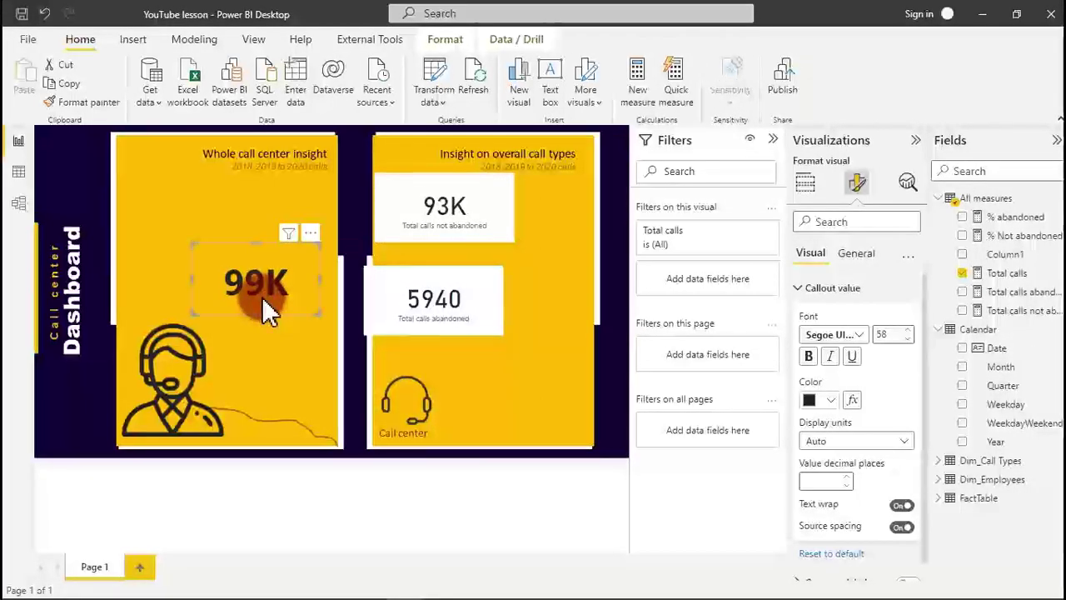
{"action": "left_click_drag", "start_coordinate": [263, 292], "coordinate": [273, 289]}
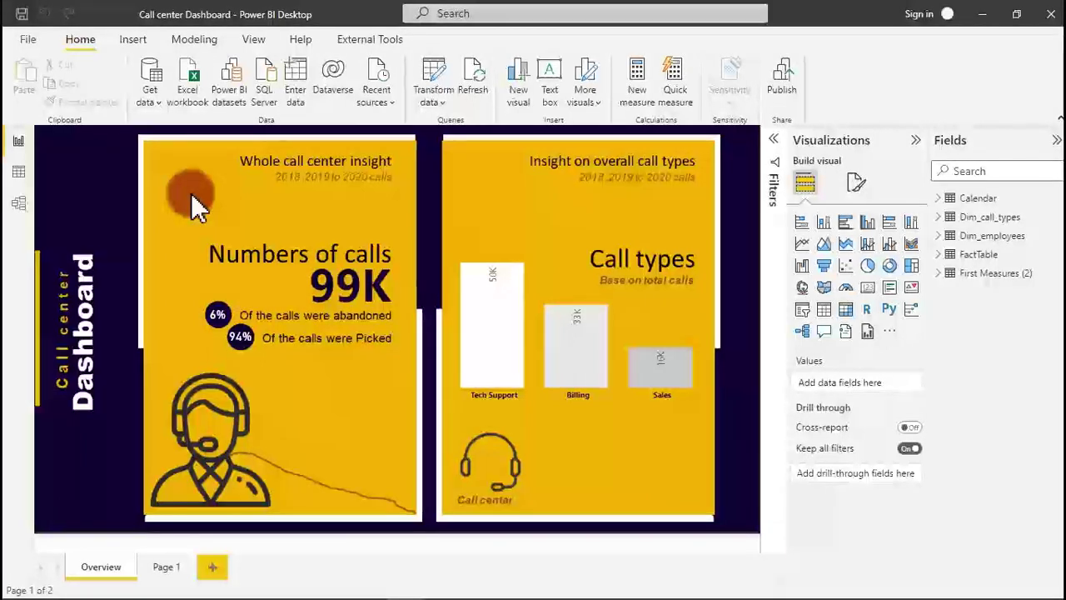
{"action": "left_click", "coordinate": [985, 15]}
{"action": "left_click", "coordinate": [301, 279]}
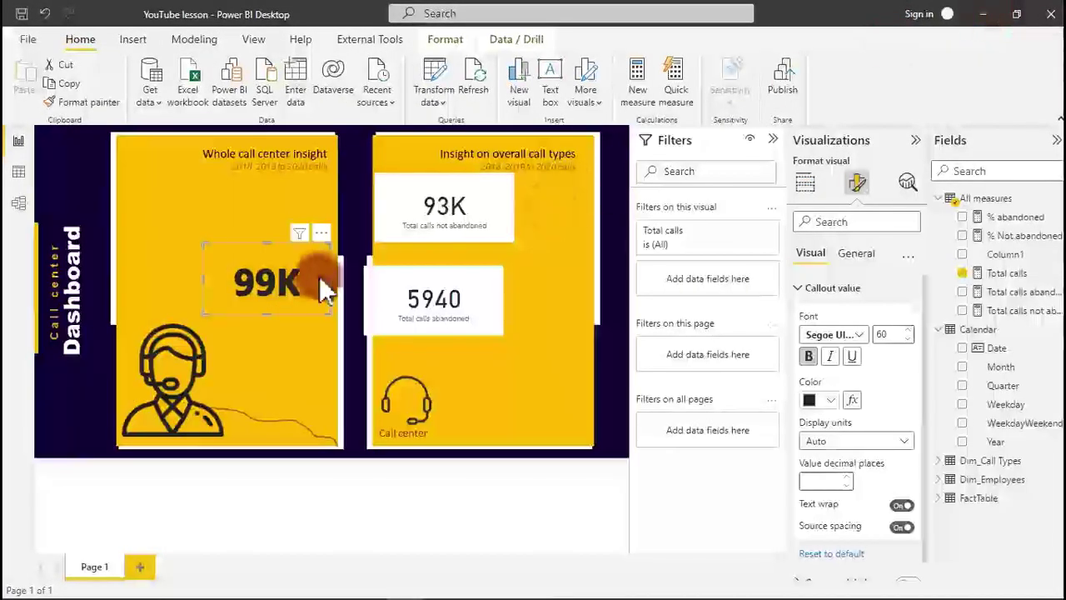
{"action": "left_click_drag", "start_coordinate": [298, 277], "coordinate": [294, 252]}
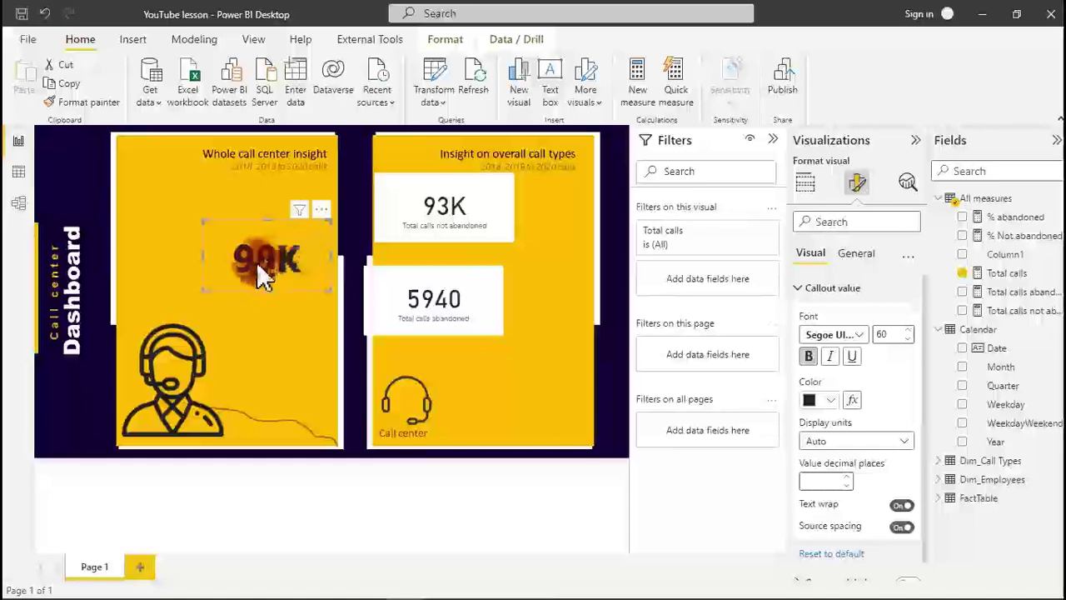
- Delete the Total calls not abandoned card and move the Total calls abandoned card to the middle of the overall call types panel
{"action": "left_click", "coordinate": [492, 209]}
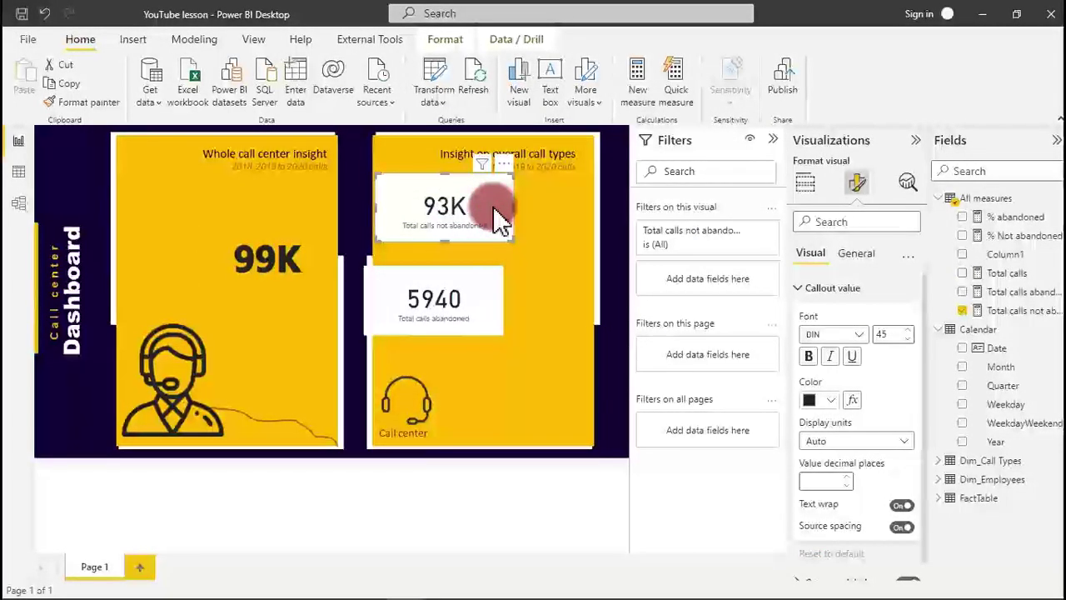
{"action": "key", "text": "Delete"}
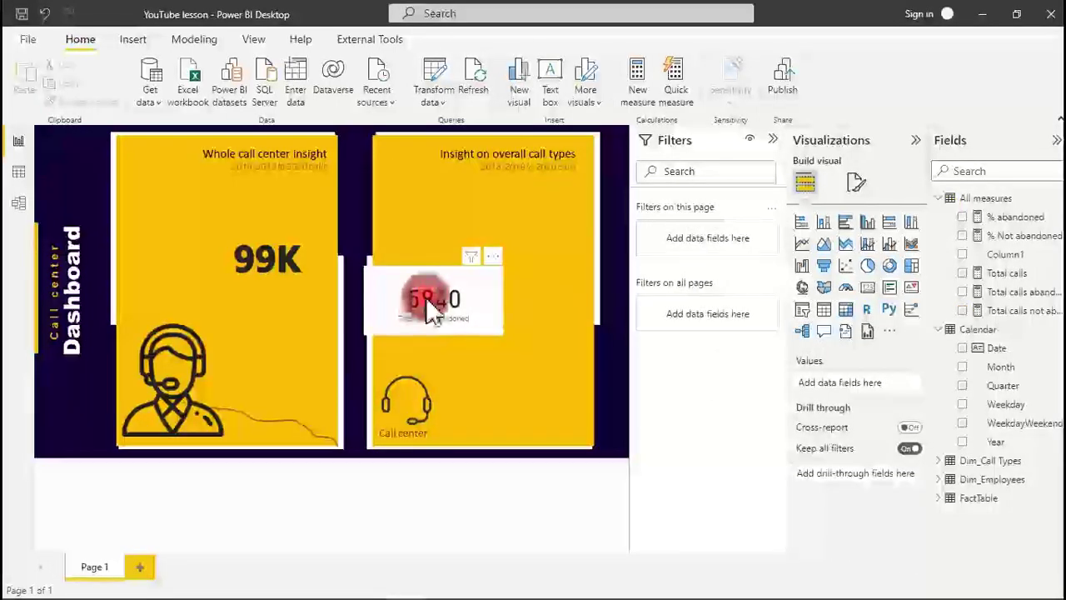
{"action": "left_click_drag", "start_coordinate": [426, 296], "coordinate": [465, 292]}
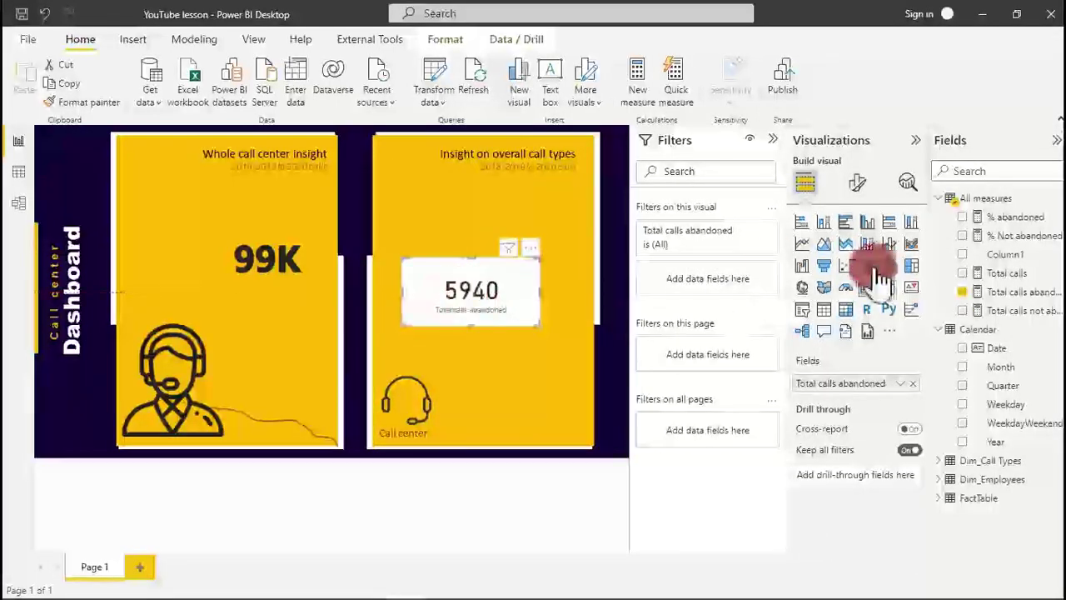
- Replace the remaining white card's measure with Total calls and convert the card into a stacked column chart
{"action": "left_click", "coordinate": [966, 292]}
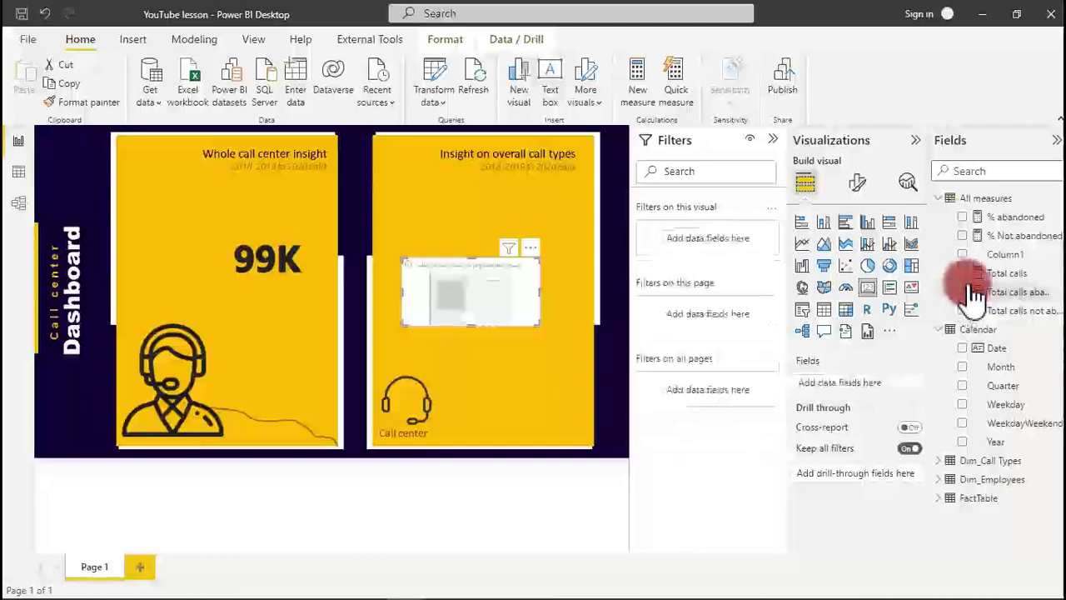
{"action": "left_click", "coordinate": [966, 273]}
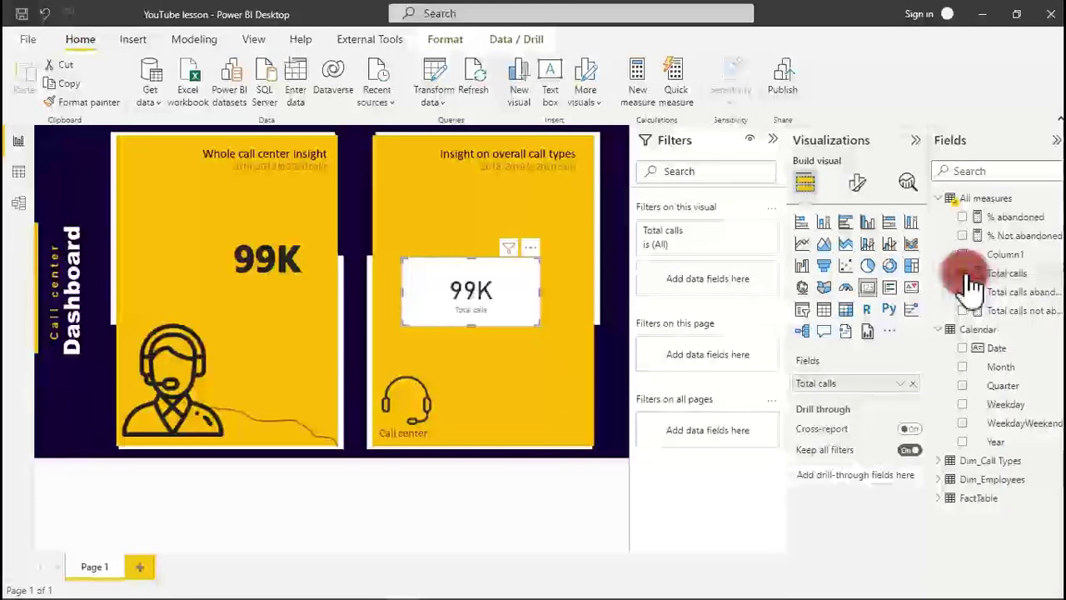
{"action": "left_click", "coordinate": [941, 200]}
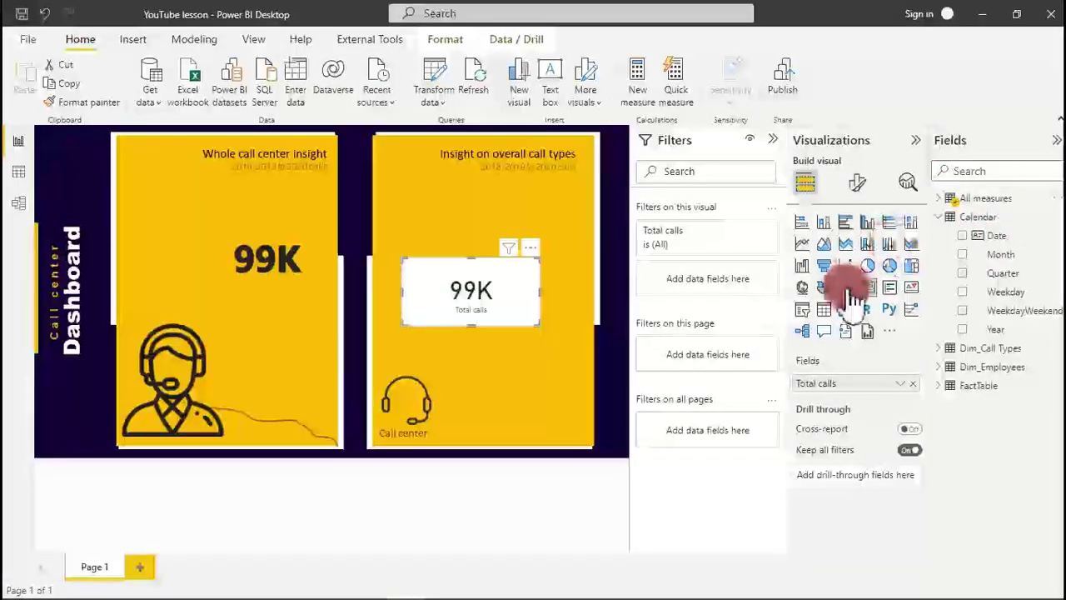
{"action": "left_click", "coordinate": [825, 223]}
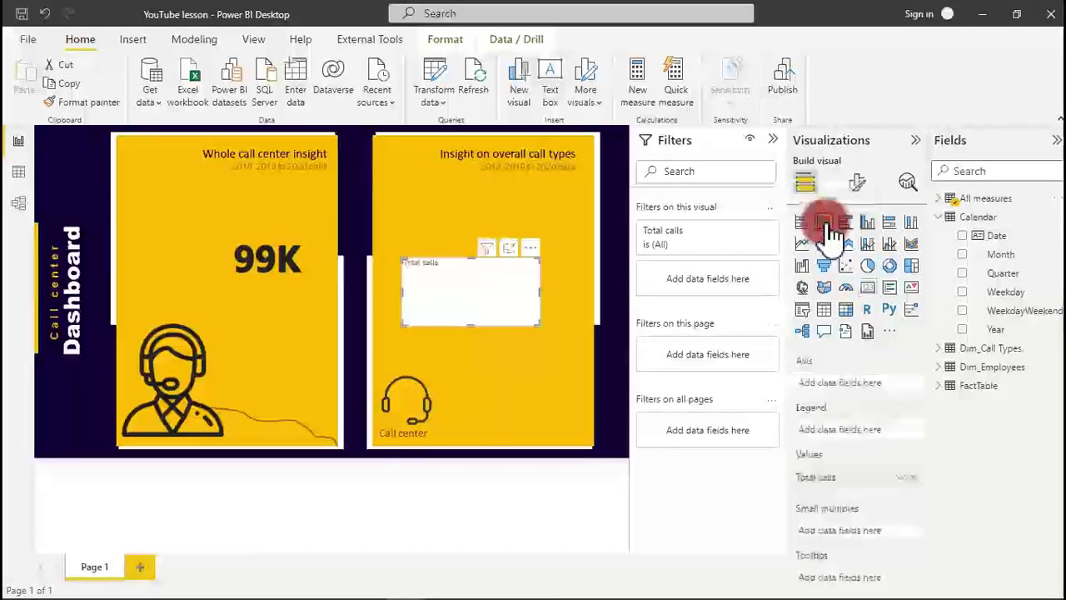
- Add CallTypeDesc from the Dim_Call Types table as the axis of the Total calls column chart
{"action": "left_click", "coordinate": [958, 221]}
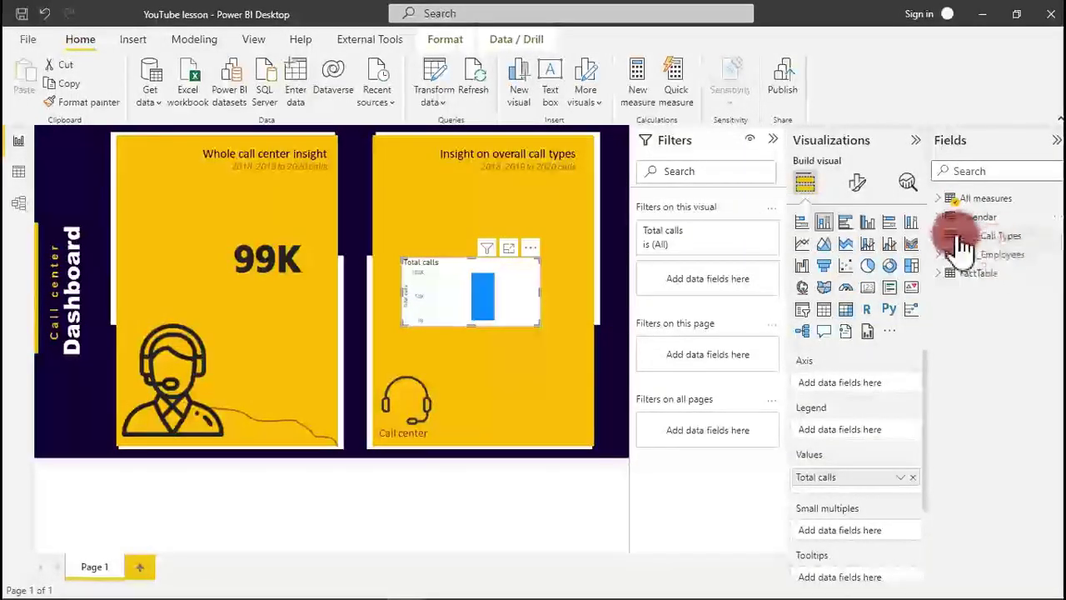
{"action": "left_click", "coordinate": [962, 237]}
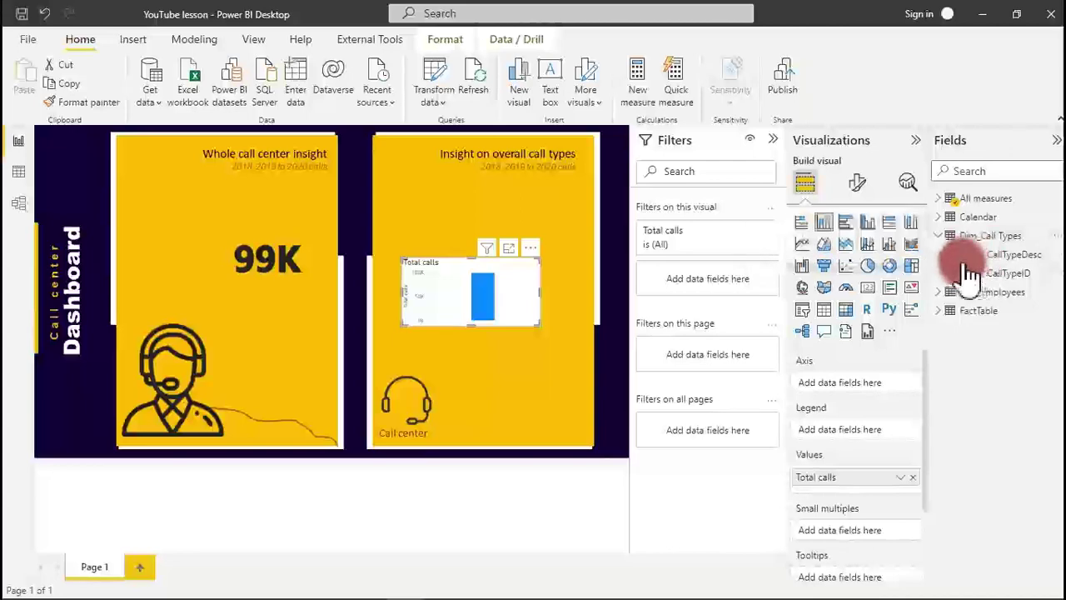
{"action": "left_click", "coordinate": [964, 257]}
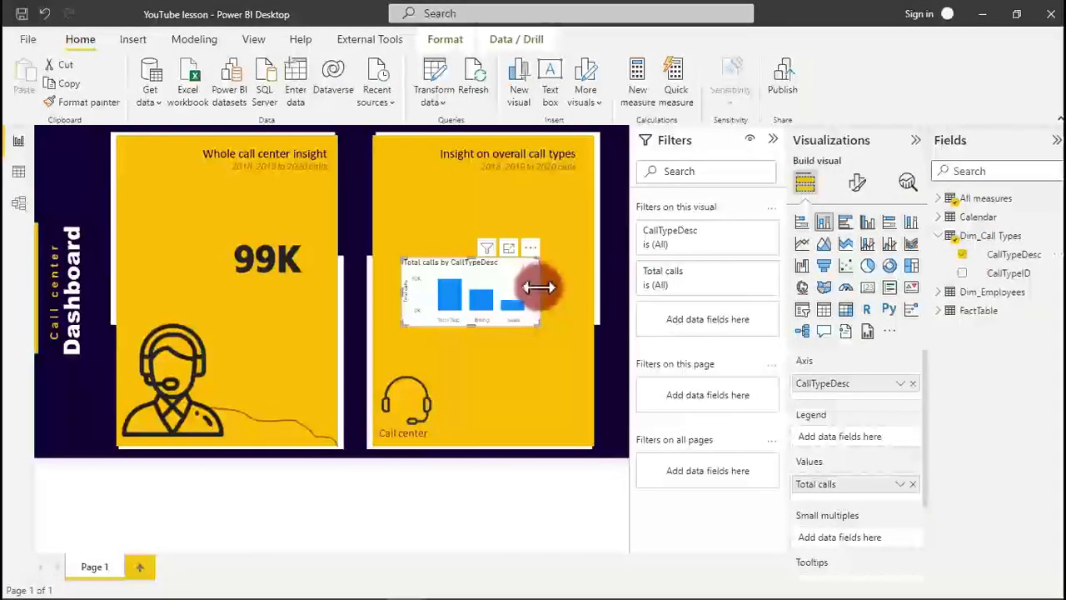
- Enlarge the Total calls by CallTypeDesc chart to span the full width of the yellow panel and make it taller
{"action": "left_click_drag", "start_coordinate": [538, 287], "coordinate": [591, 304]}
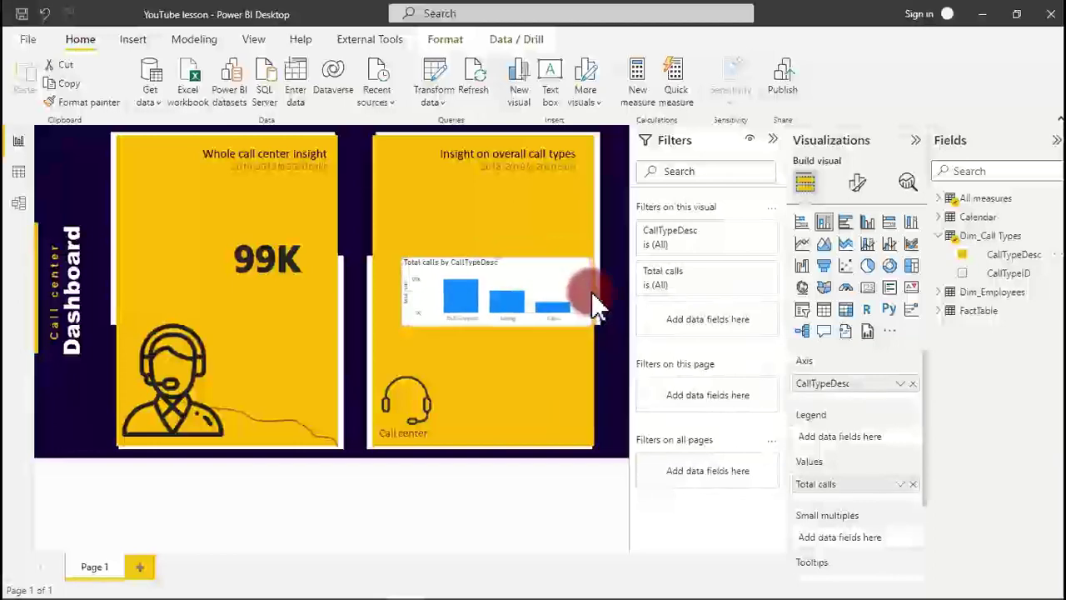
{"action": "left_click", "coordinate": [420, 295]}
{"action": "left_click_drag", "start_coordinate": [401, 291], "coordinate": [374, 291]}
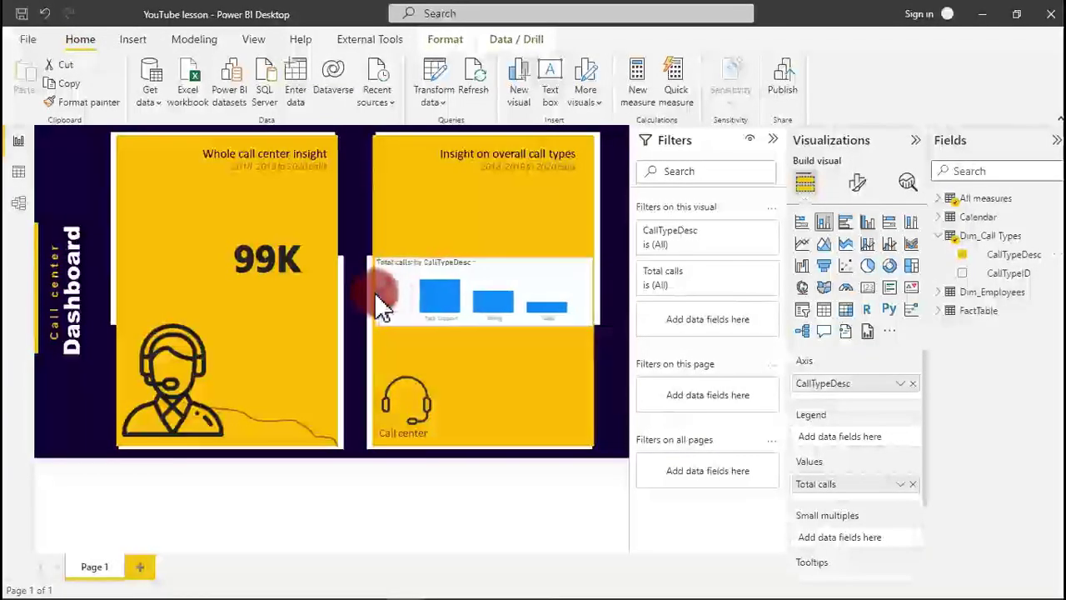
{"action": "left_click_drag", "start_coordinate": [474, 327], "coordinate": [481, 366]}
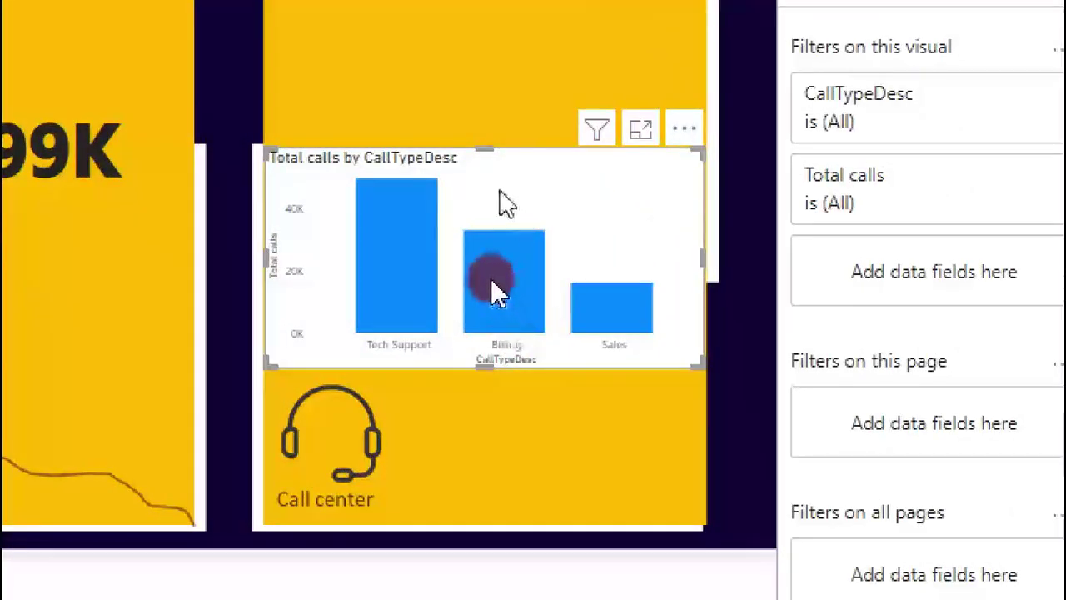
{"action": "left_click_drag", "start_coordinate": [484, 150], "coordinate": [486, 131]}
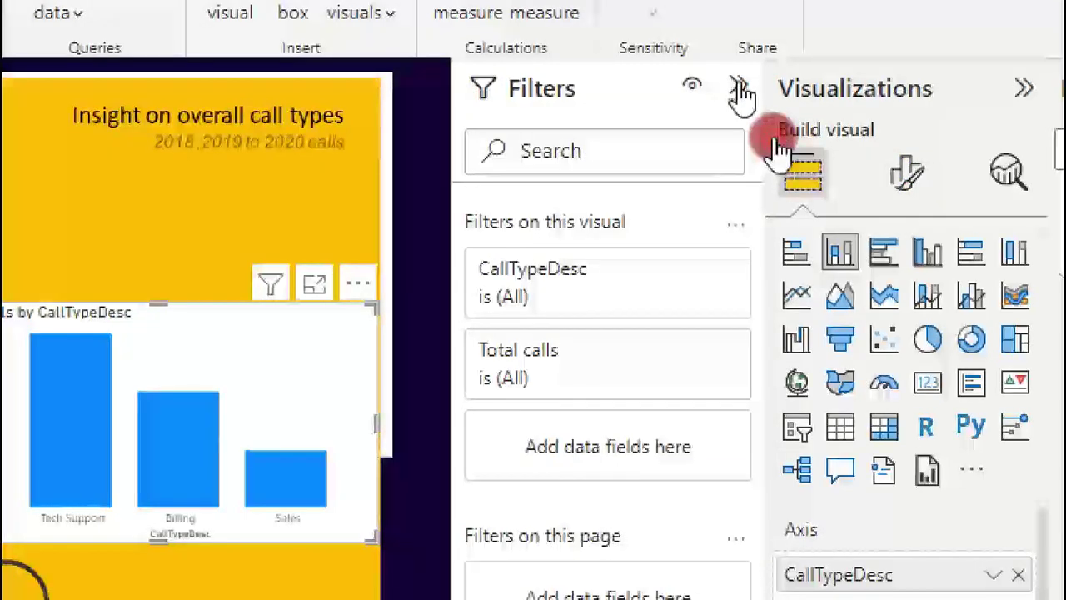
- Collapse the Filters pane and turn off the background of the Total calls by CallTypeDesc chart
{"action": "left_click", "coordinate": [740, 93]}
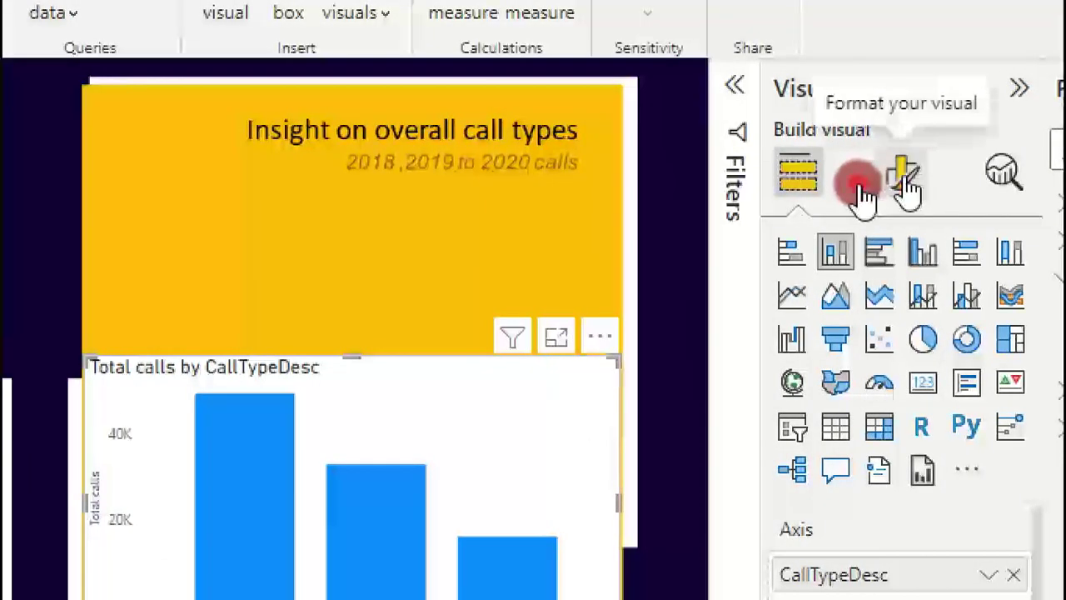
{"action": "left_click", "coordinate": [904, 176]}
{"action": "left_click", "coordinate": [904, 336]}
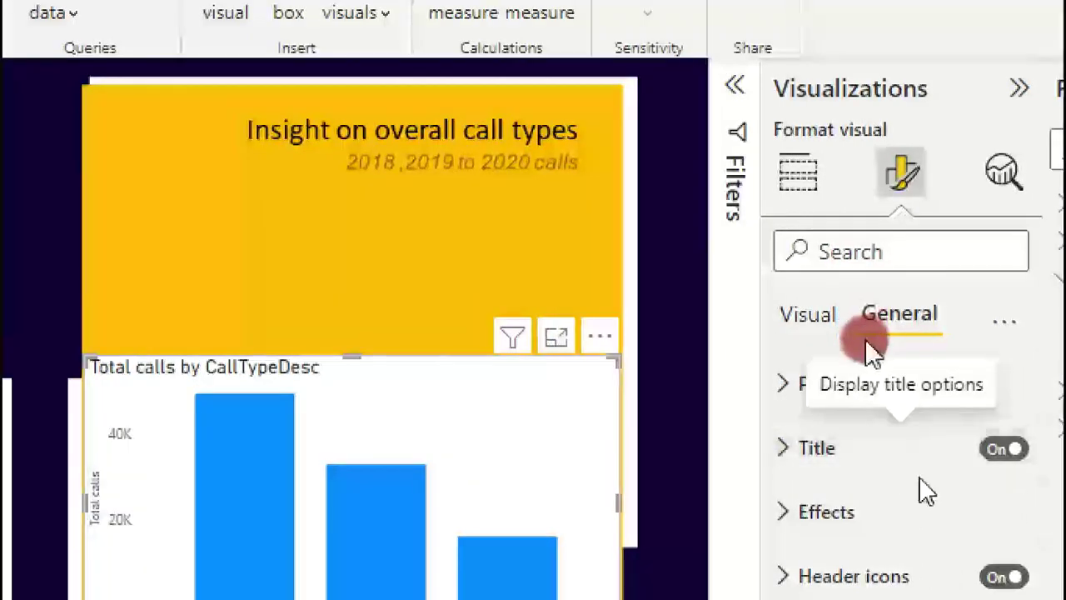
{"action": "left_click", "coordinate": [911, 515]}
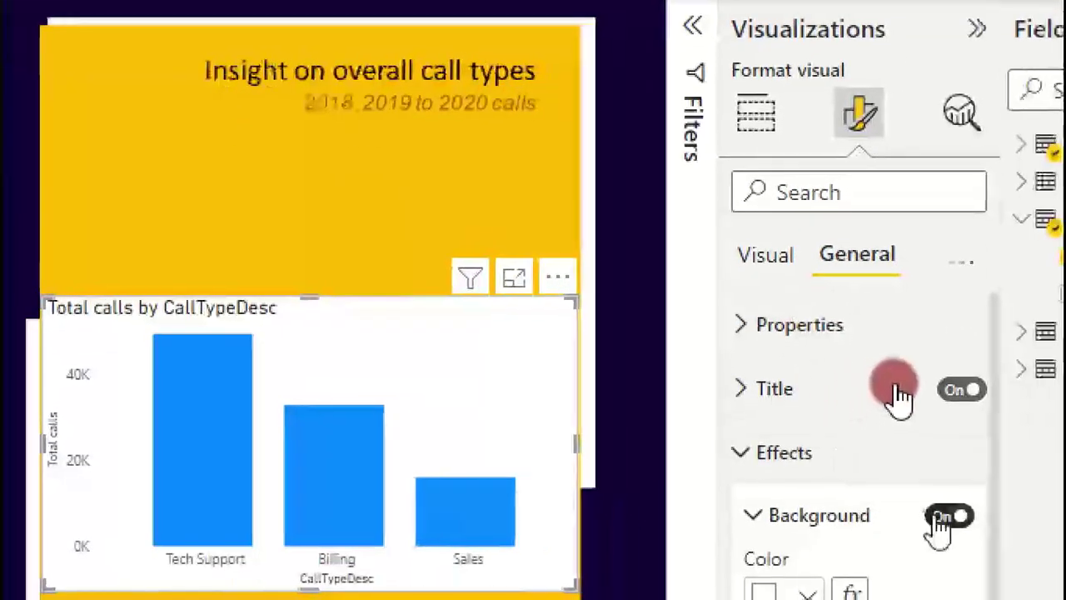
{"action": "left_click", "coordinate": [943, 520]}
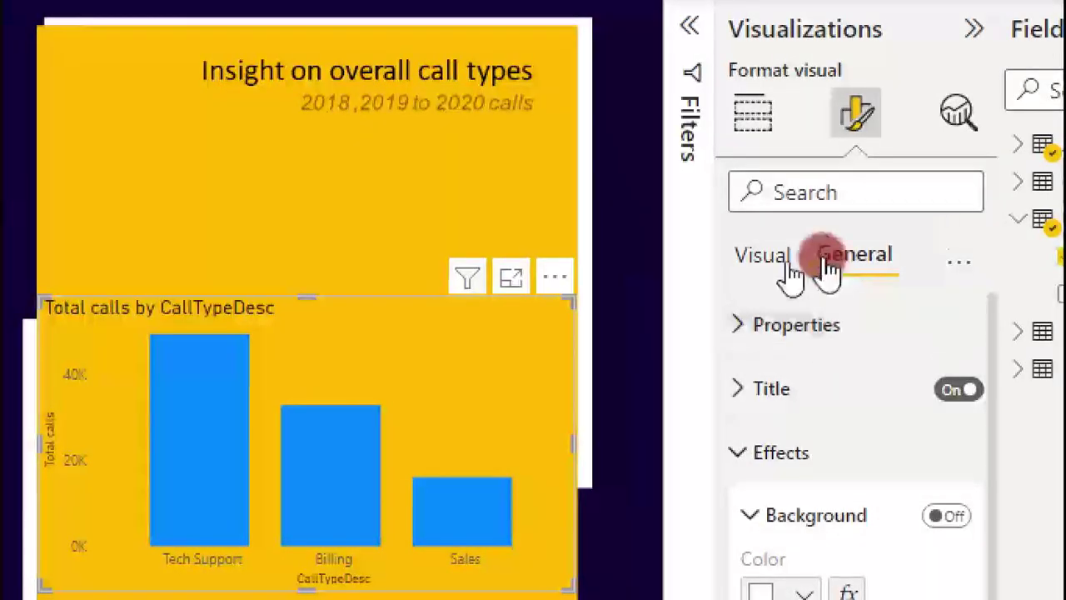
- Switch off the chart's Y-axis title and its Y-axis values
{"action": "left_click", "coordinate": [779, 263]}
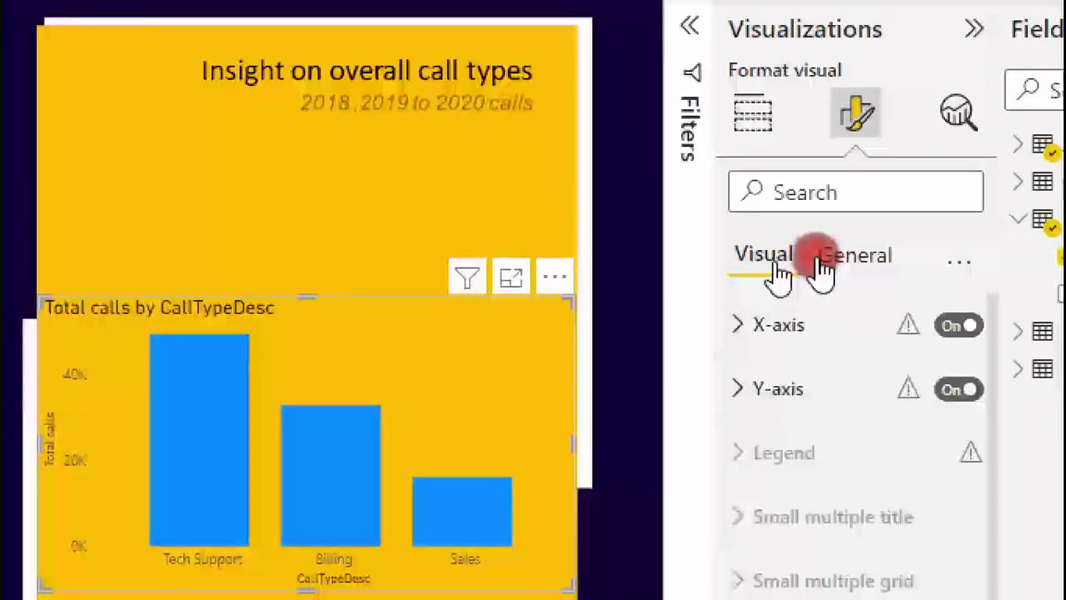
{"action": "left_click", "coordinate": [952, 390]}
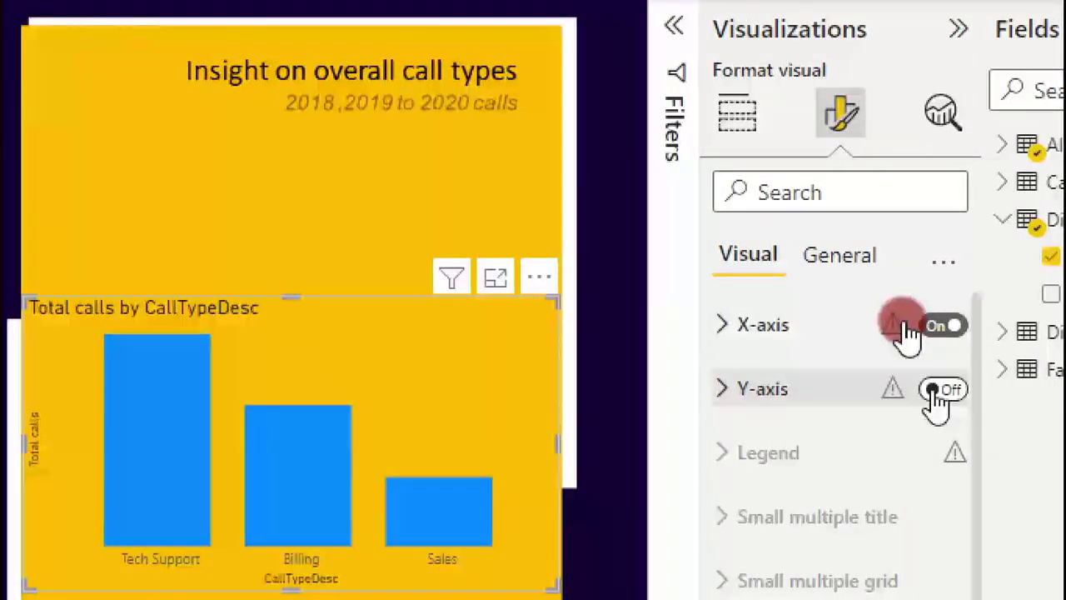
{"action": "left_click", "coordinate": [939, 391]}
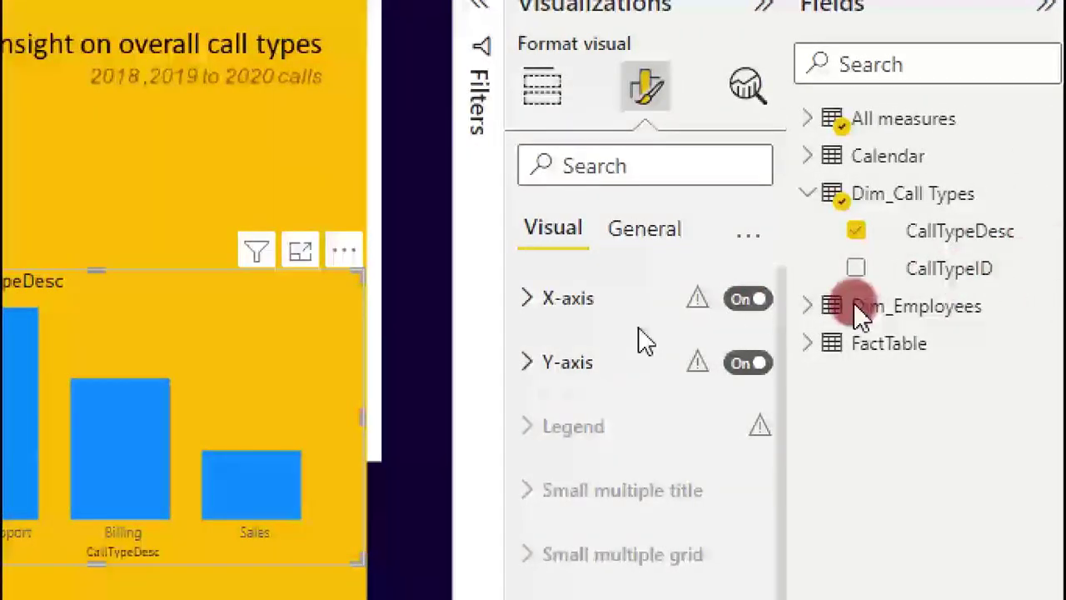
{"action": "left_click", "coordinate": [666, 366]}
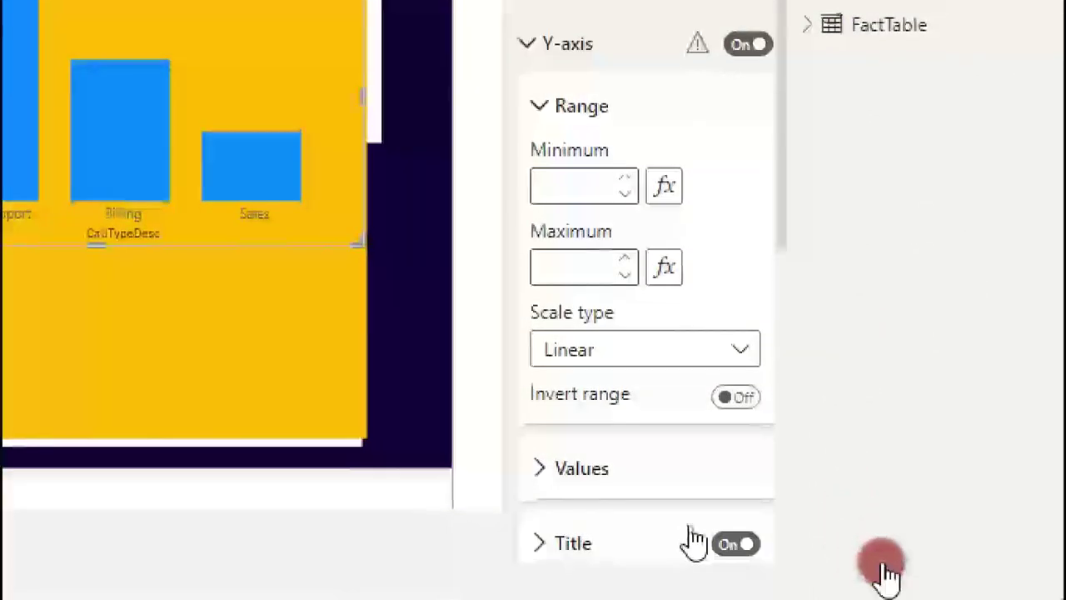
{"action": "left_click", "coordinate": [737, 541]}
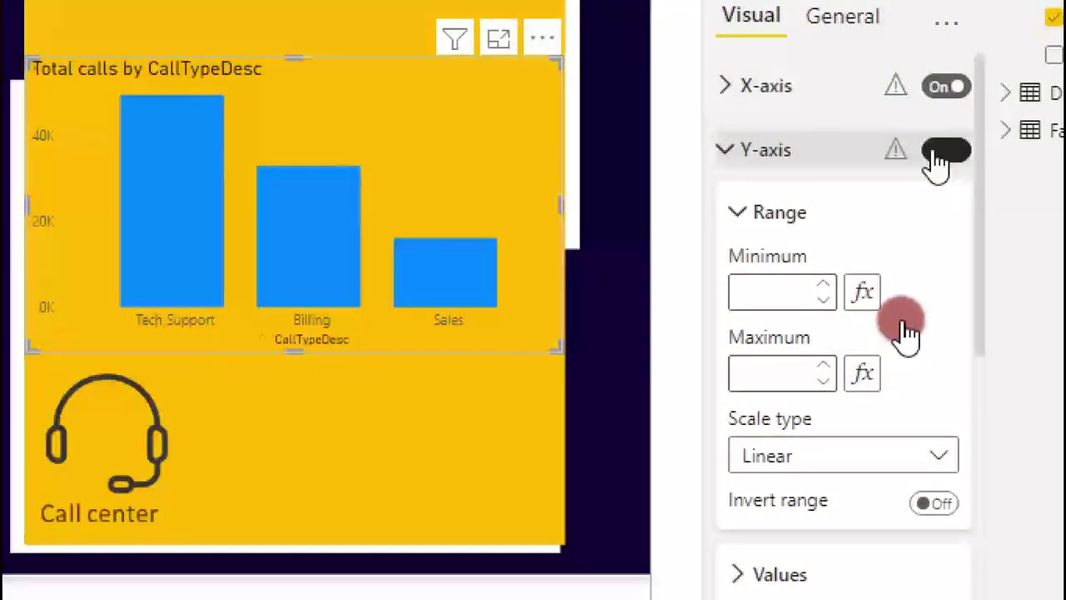
{"action": "left_click", "coordinate": [941, 152]}
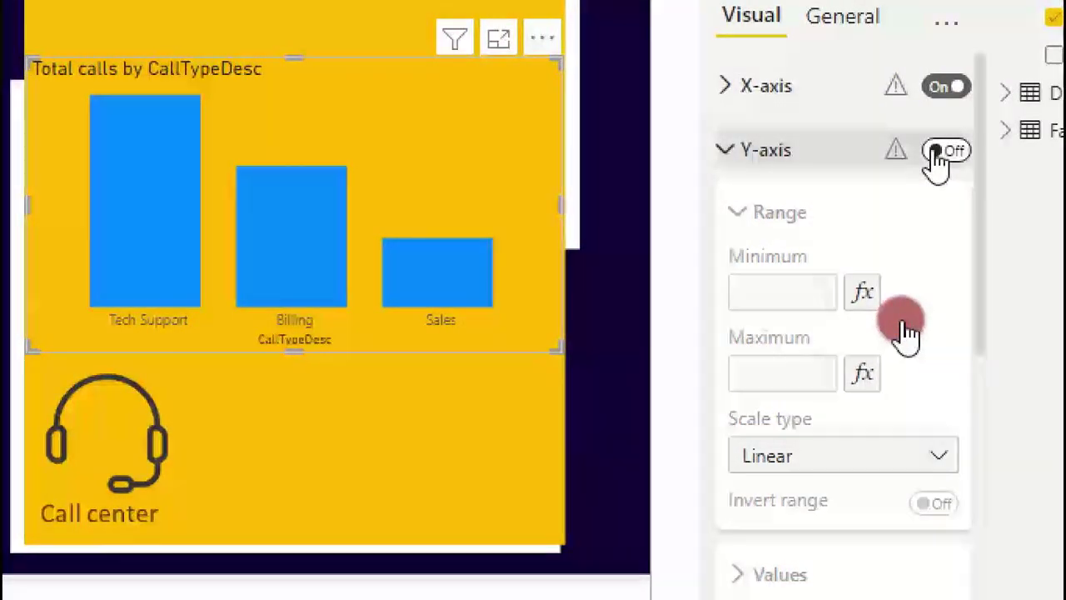
- Turn off the chart's X-axis title and make the X-axis labels bold
{"action": "left_click", "coordinate": [816, 98]}
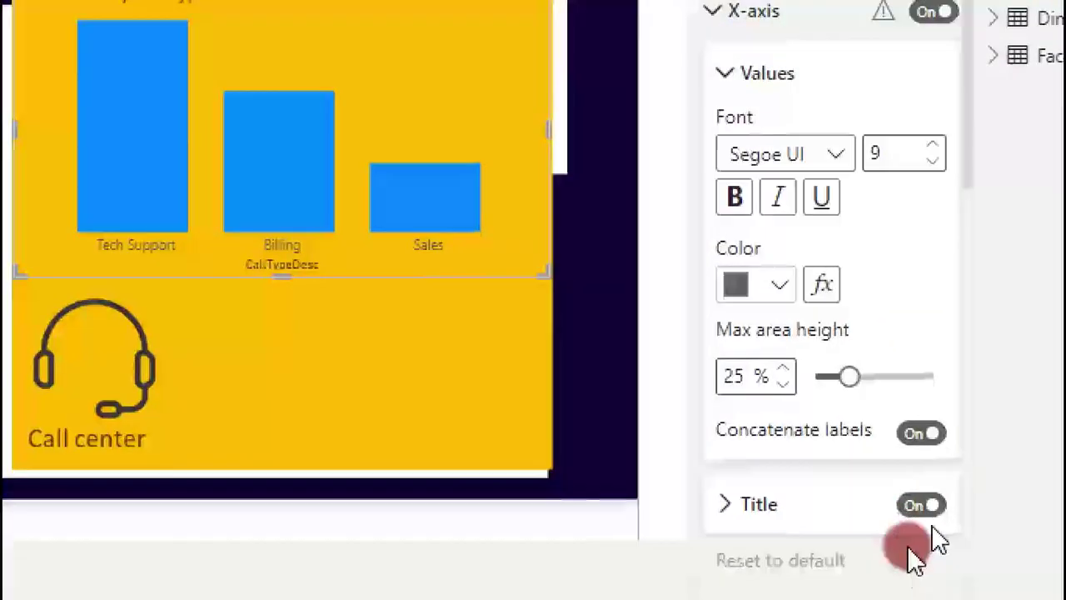
{"action": "left_click", "coordinate": [895, 471]}
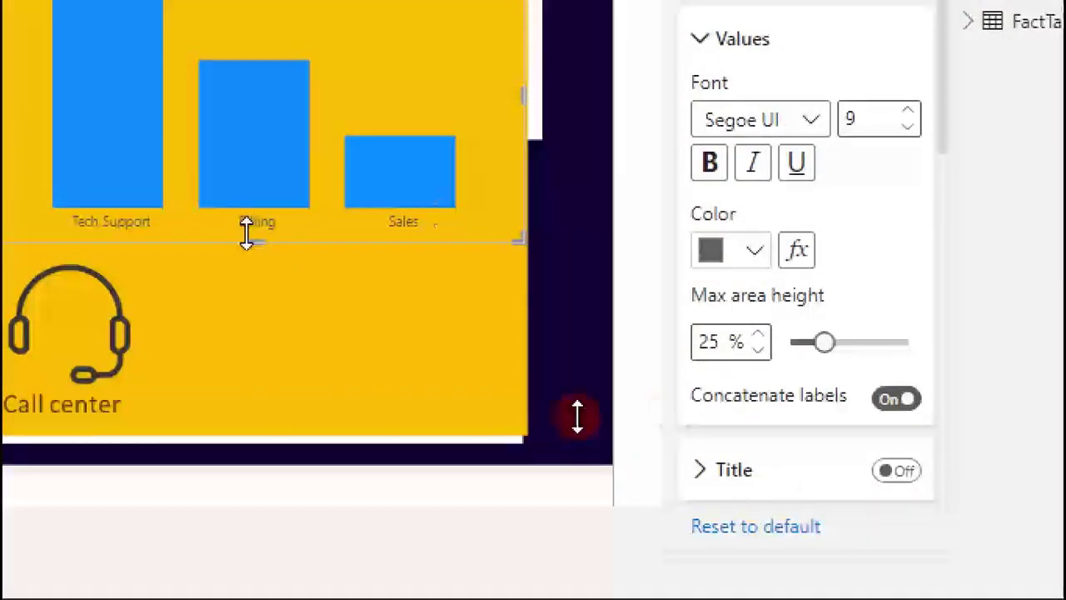
{"action": "left_click", "coordinate": [710, 164]}
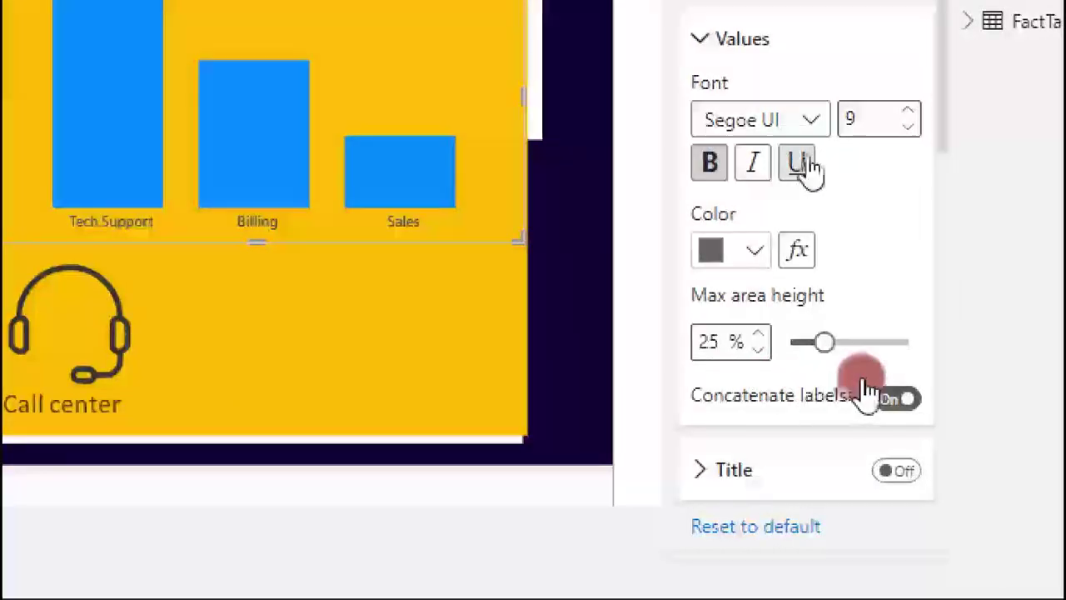
- Set the X-axis labels to the Segoe UI Bold font at size 13, with the separate bold style off
{"action": "left_click", "coordinate": [910, 113]}
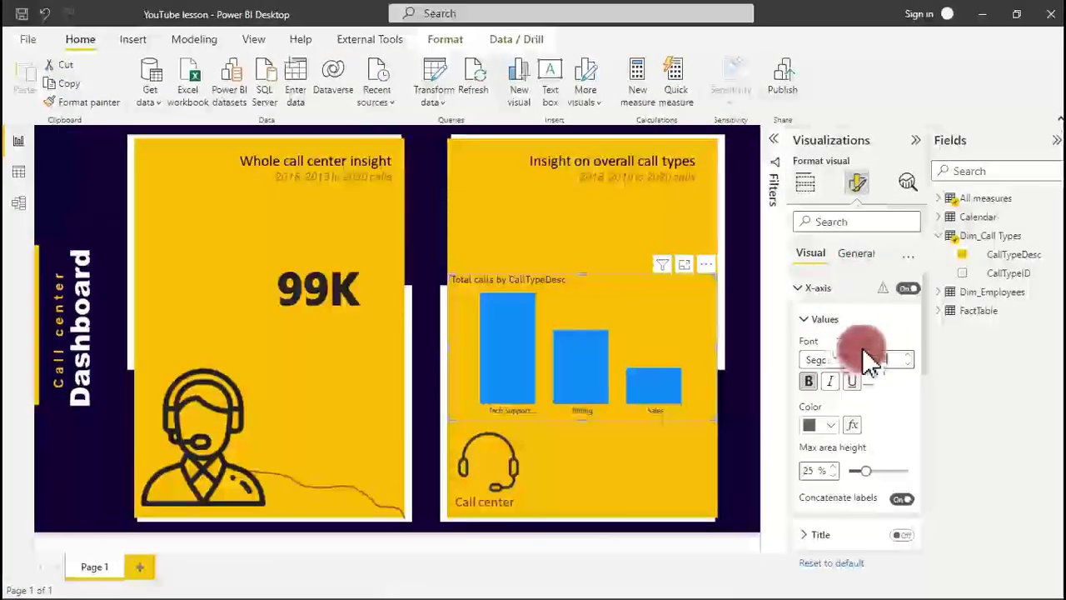
{"action": "left_click", "coordinate": [835, 292]}
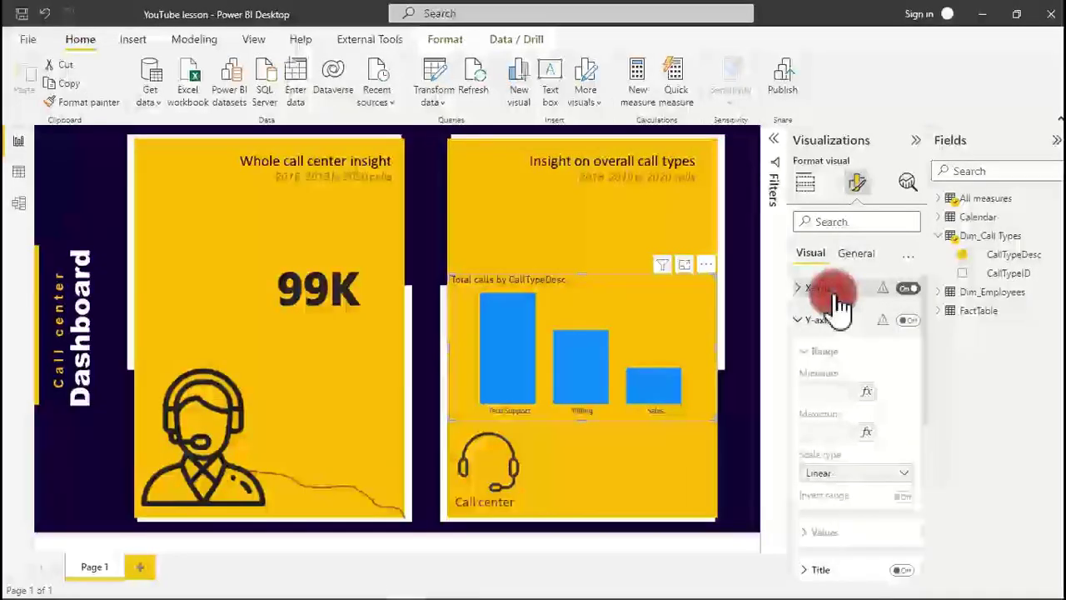
{"action": "left_click", "coordinate": [838, 292]}
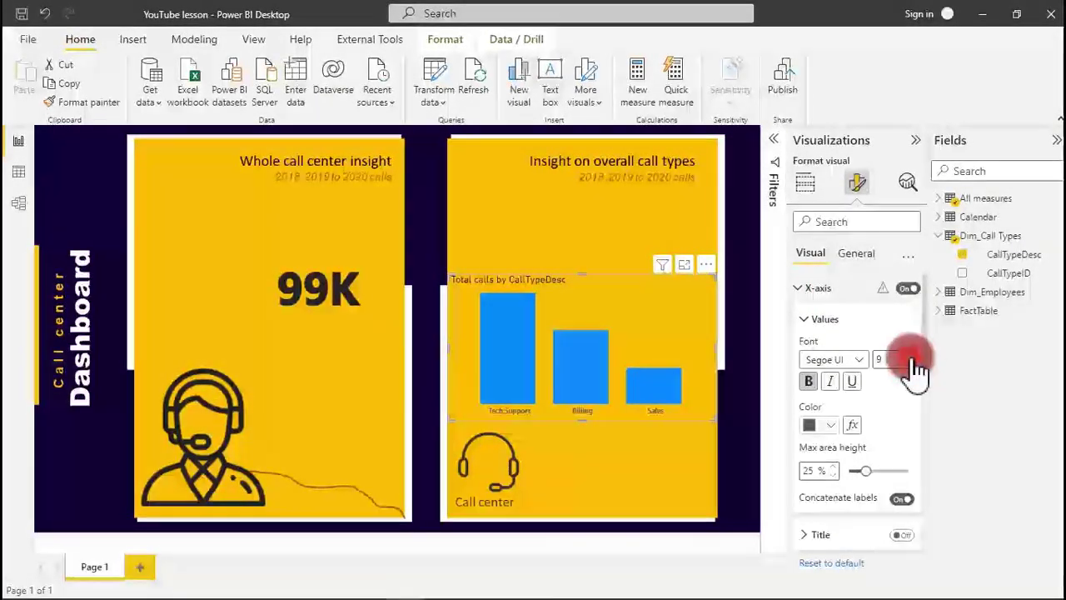
{"action": "left_click", "coordinate": [858, 360]}
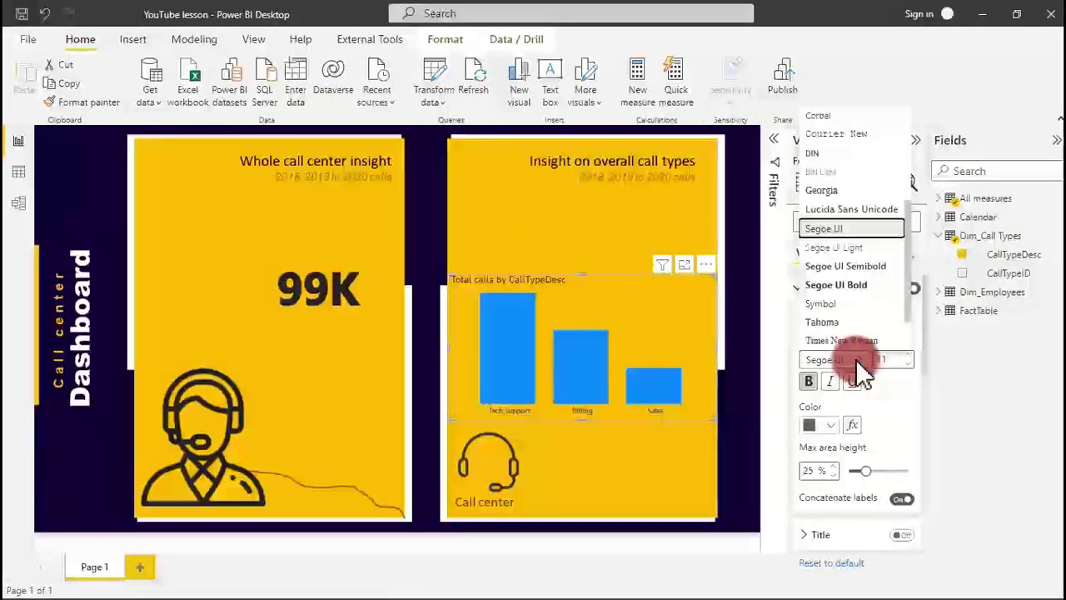
{"action": "left_click", "coordinate": [850, 285]}
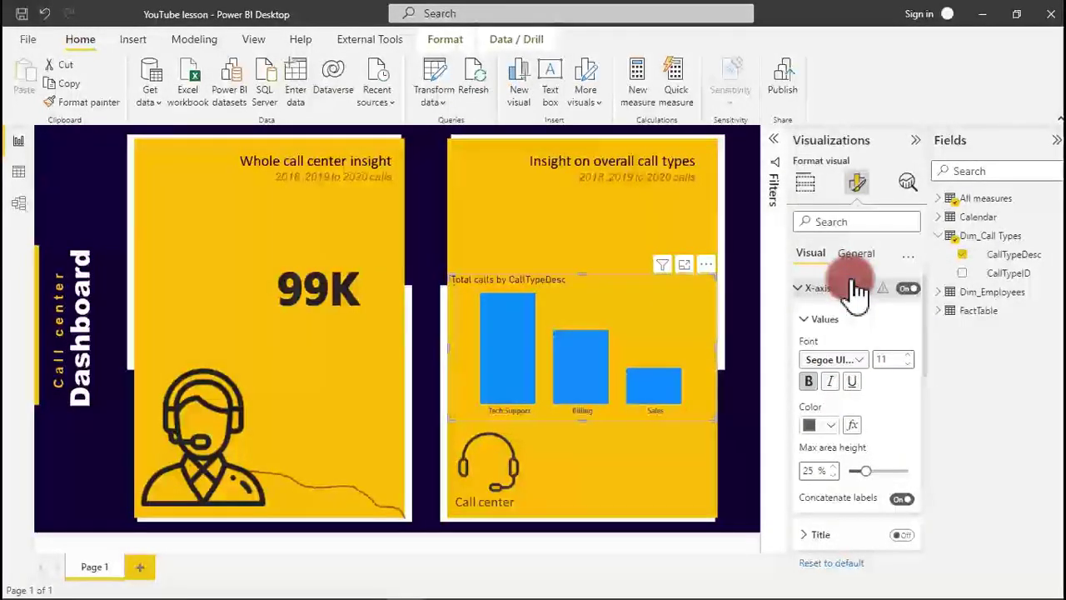
{"action": "left_click", "coordinate": [808, 382]}
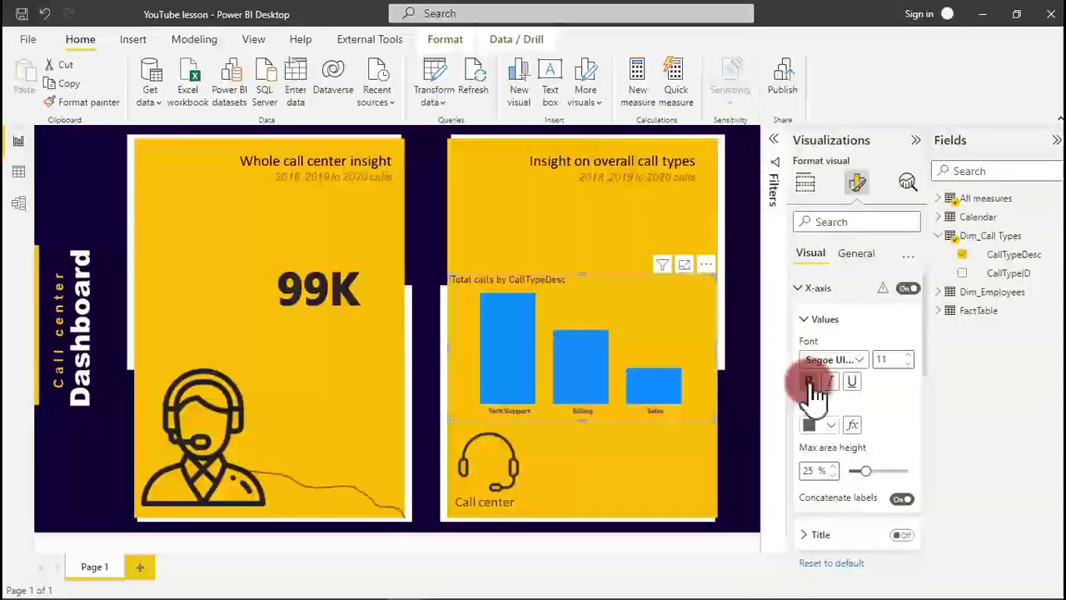
{"action": "left_click", "coordinate": [908, 355]}
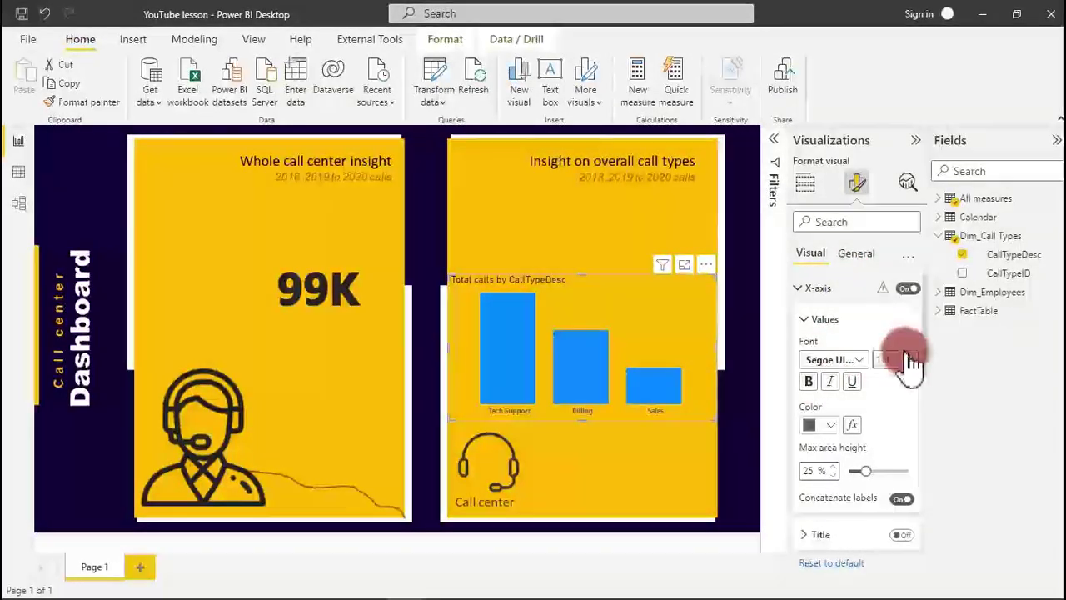
{"action": "left_click", "coordinate": [910, 356]}
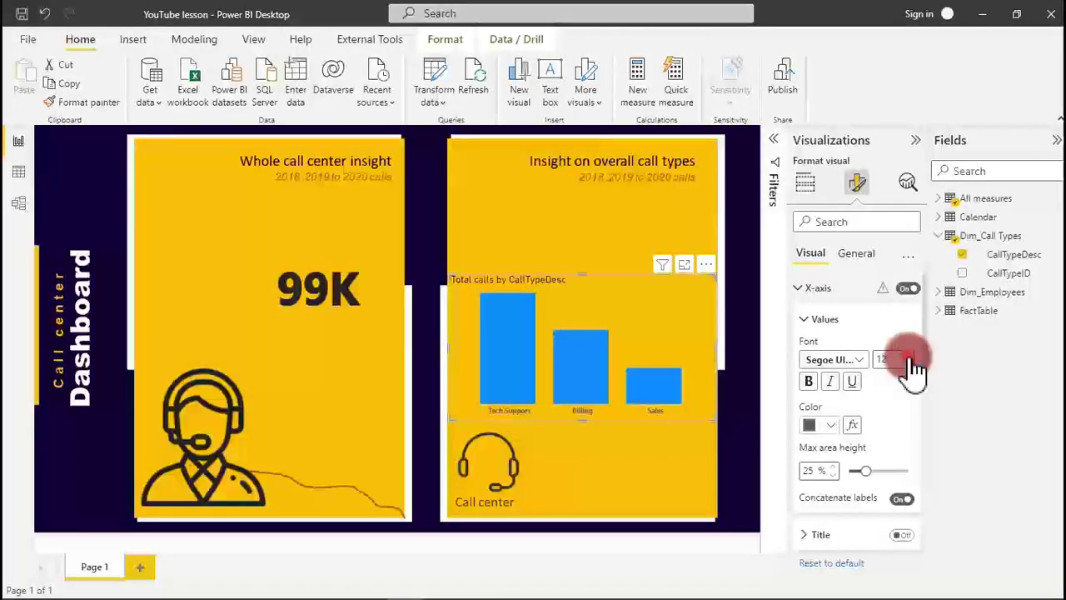
{"action": "left_click", "coordinate": [908, 355]}
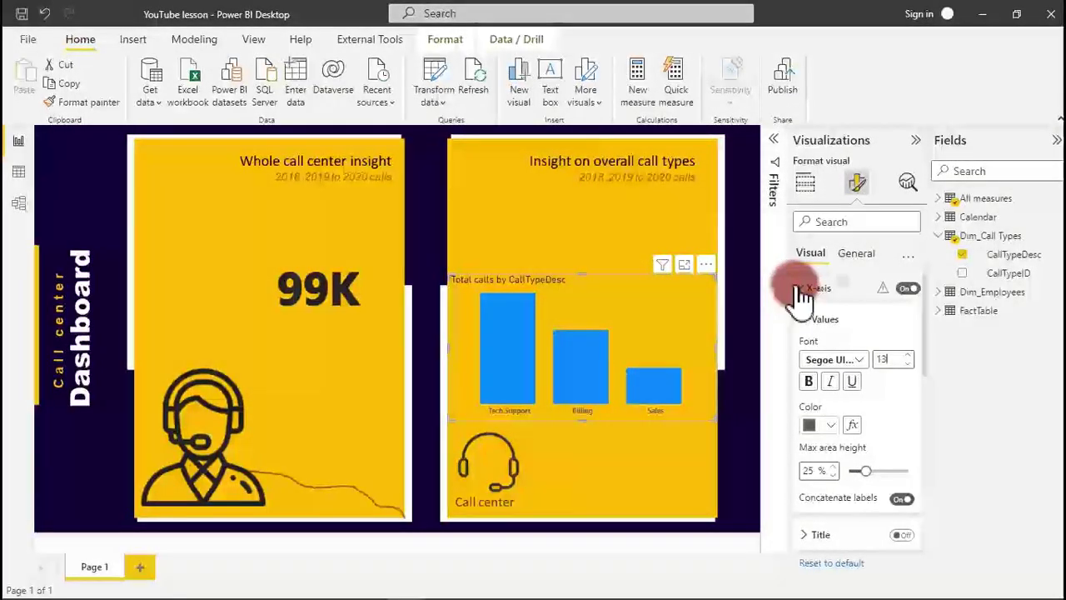
- Turn off the title of the Total calls by CallTypeDesc chart
{"action": "left_click", "coordinate": [833, 288]}
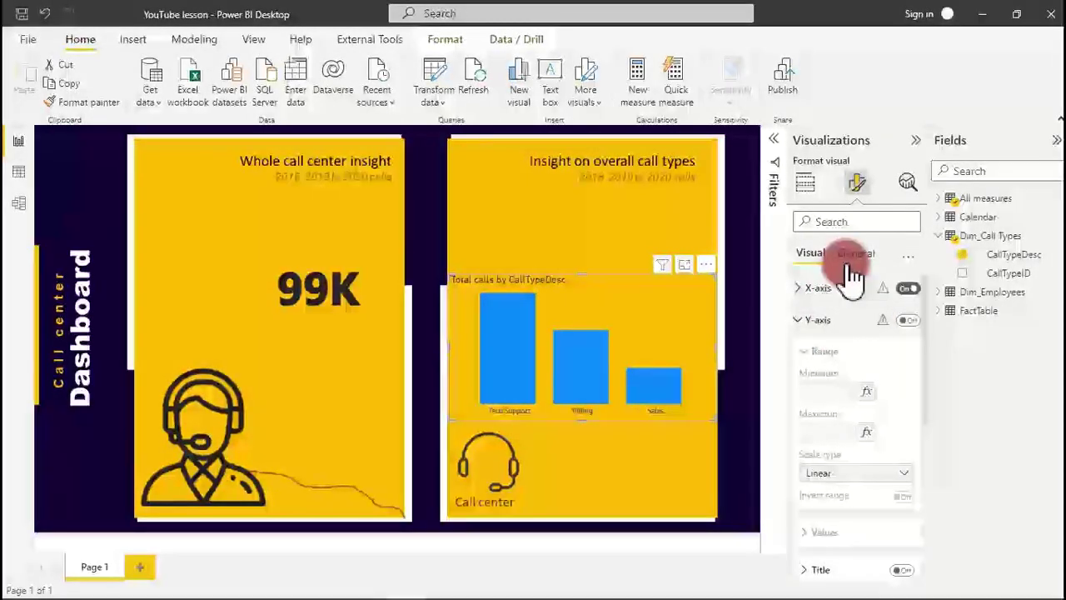
{"action": "left_click", "coordinate": [851, 257]}
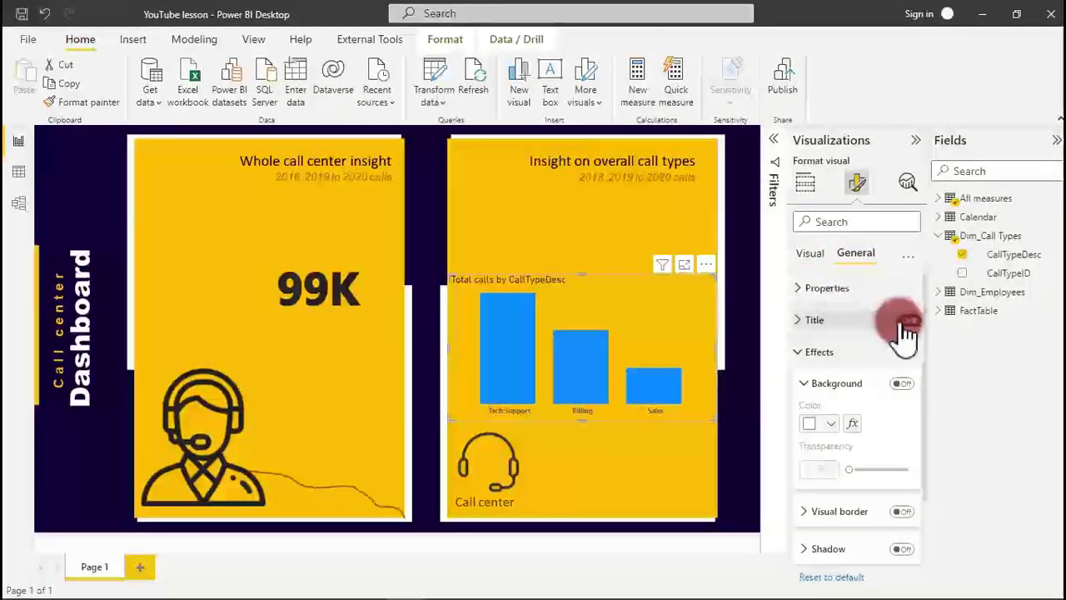
{"action": "left_click", "coordinate": [813, 255]}
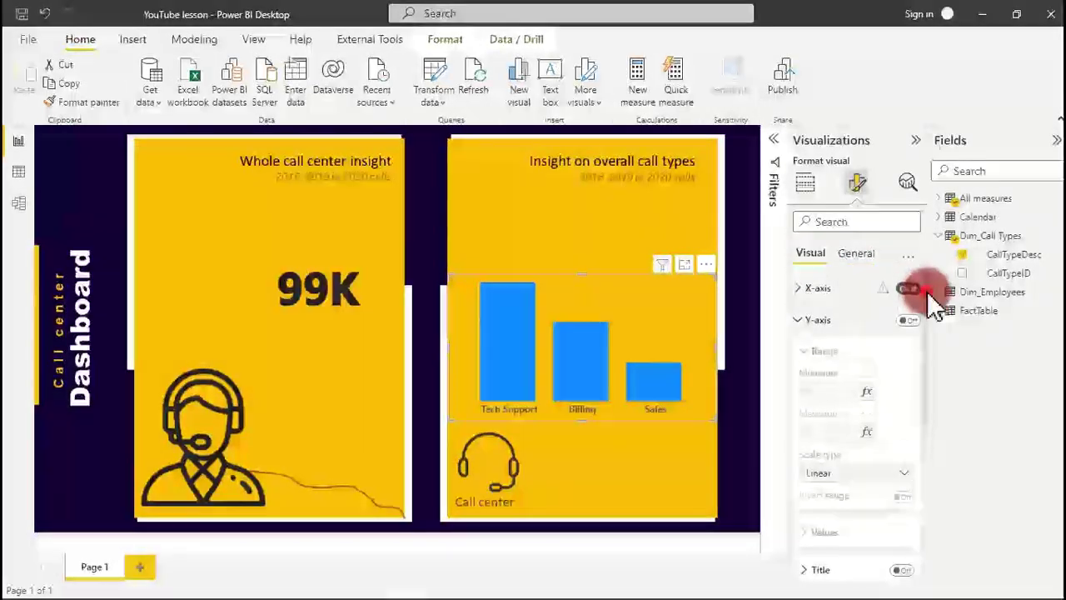
- Open conditional formatting for the default column colour and base the Gradient style on the Total calls measure
{"action": "left_click_drag", "start_coordinate": [925, 289], "coordinate": [919, 469]}
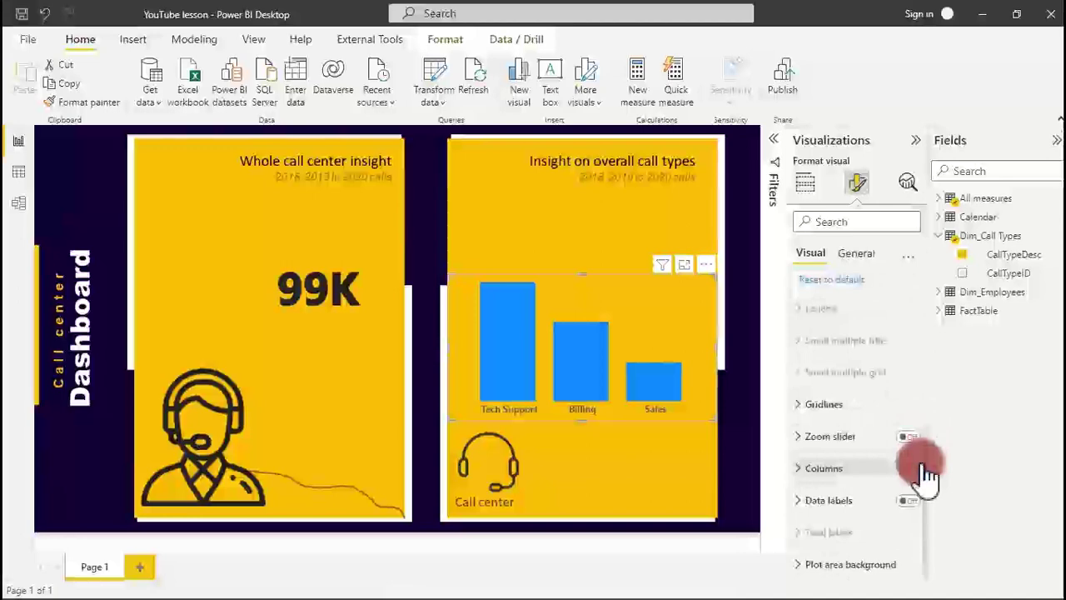
{"action": "left_click", "coordinate": [848, 471]}
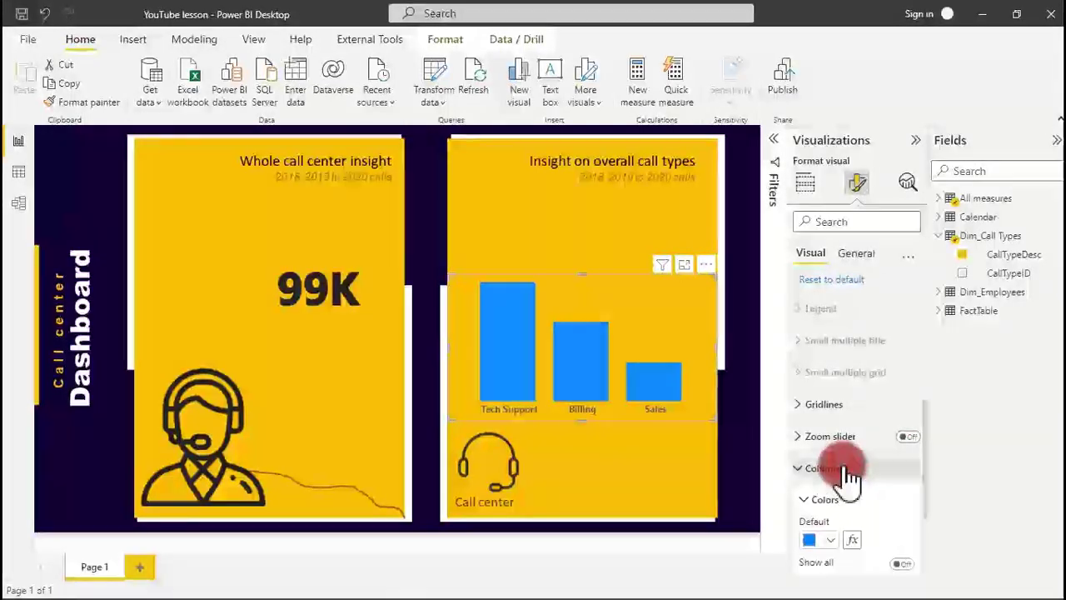
{"action": "left_click", "coordinate": [855, 543]}
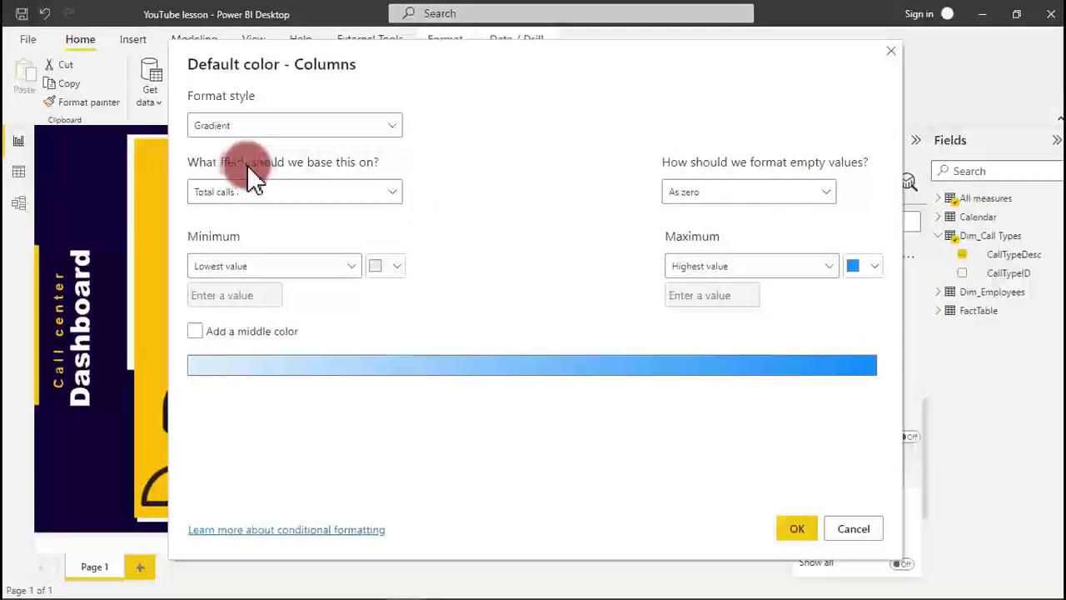
{"action": "left_click", "coordinate": [376, 190]}
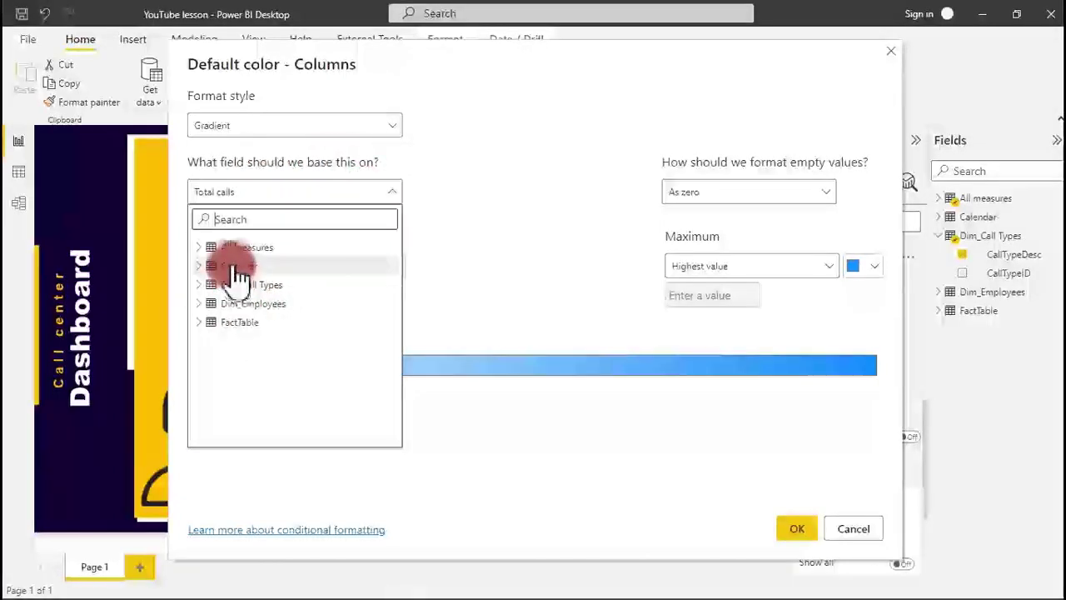
{"action": "left_click", "coordinate": [209, 248]}
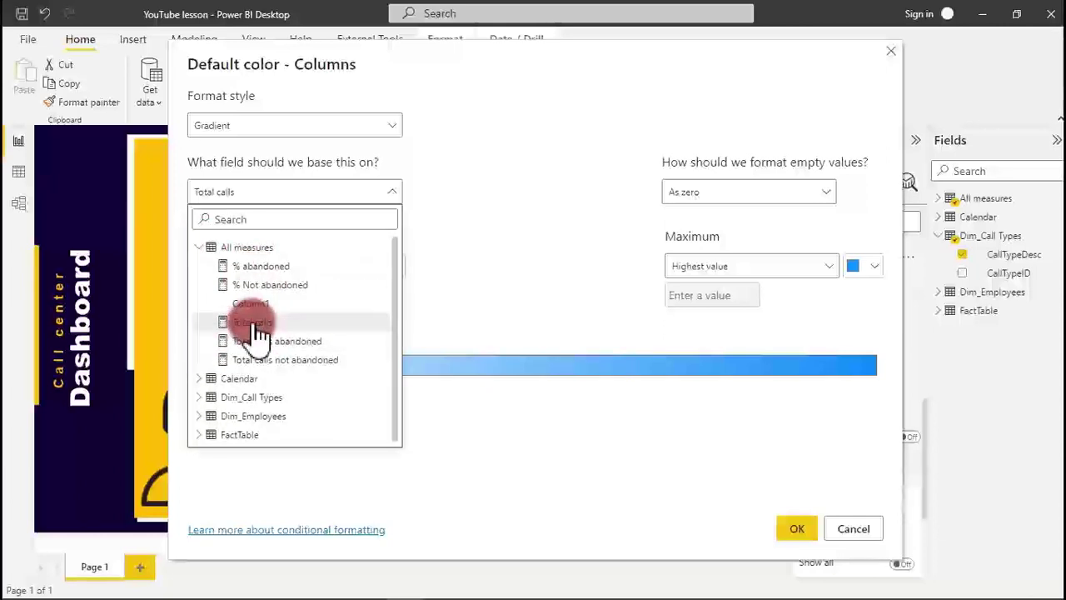
{"action": "left_click", "coordinate": [258, 325]}
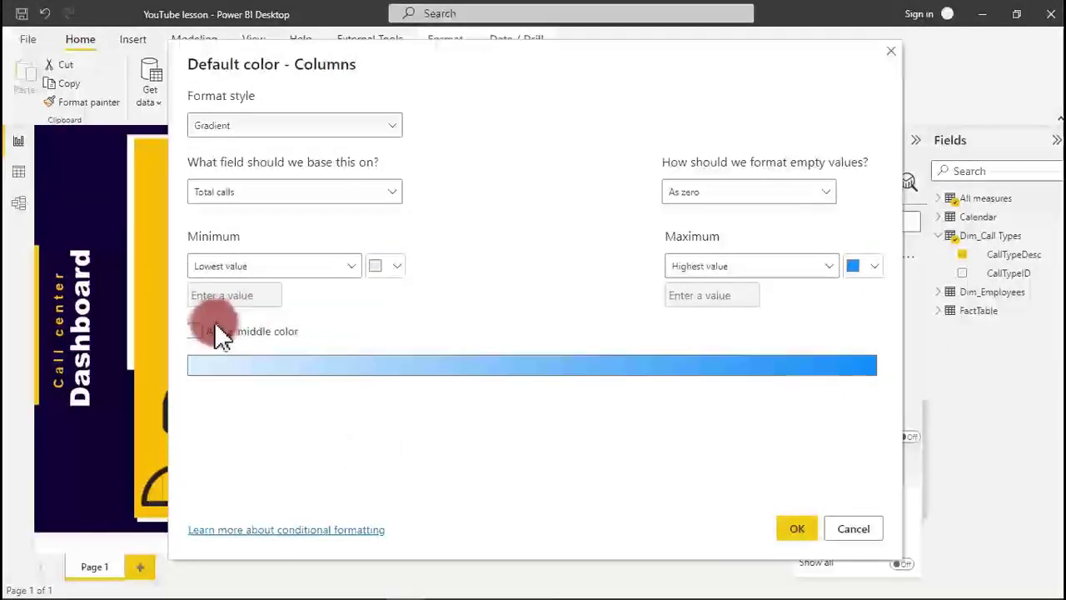
- Set the column gradient from a medium grey for the lowest value to white for the highest, apply it, and turn off the chart's legend
{"action": "left_click", "coordinate": [397, 267]}
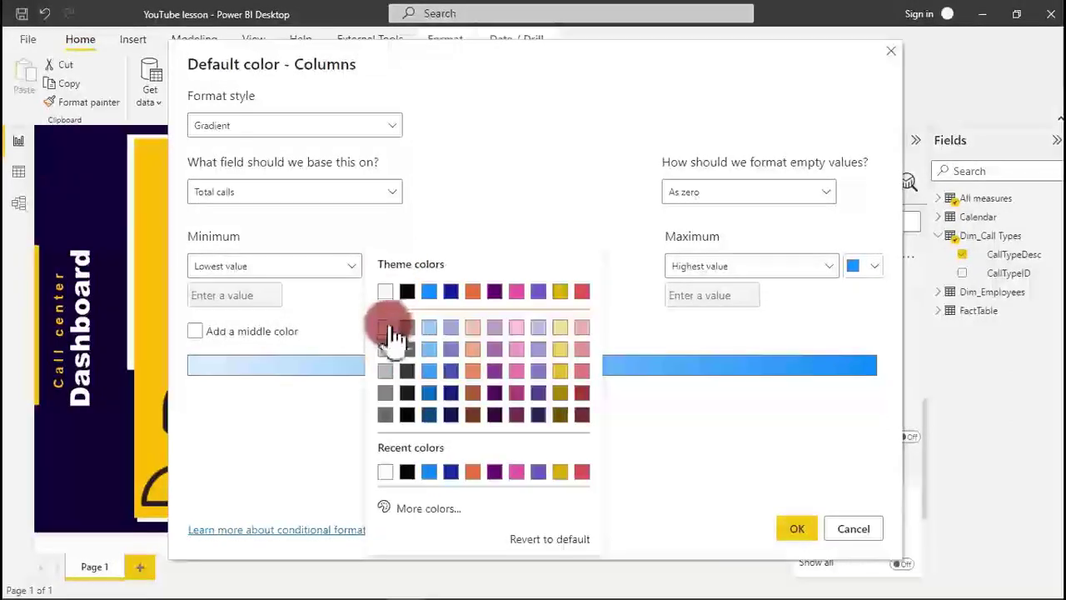
{"action": "left_click", "coordinate": [388, 329]}
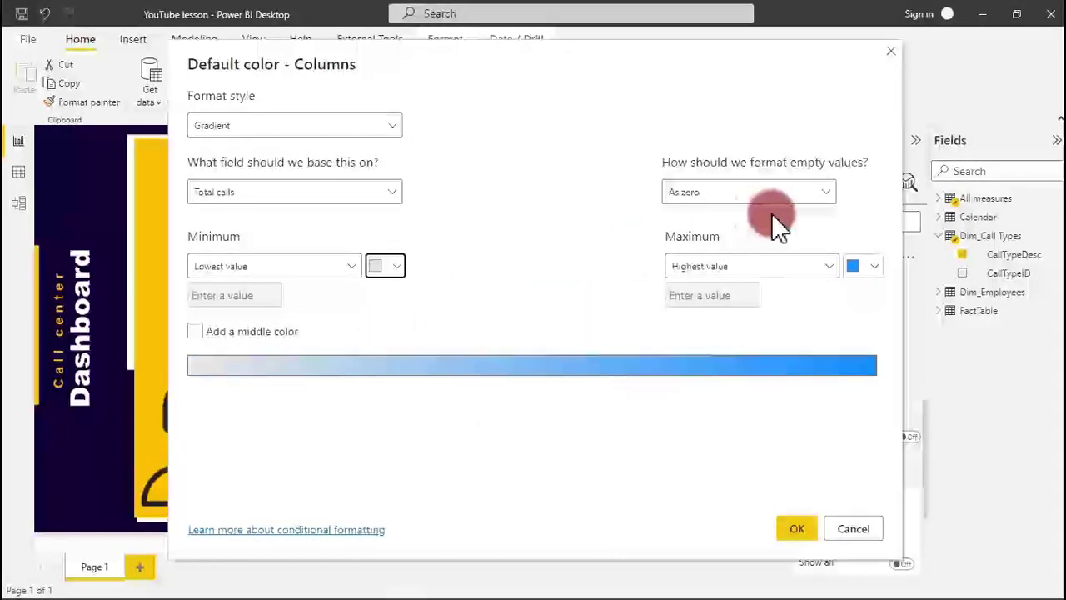
{"action": "left_click", "coordinate": [878, 275]}
{"action": "left_click", "coordinate": [663, 292]}
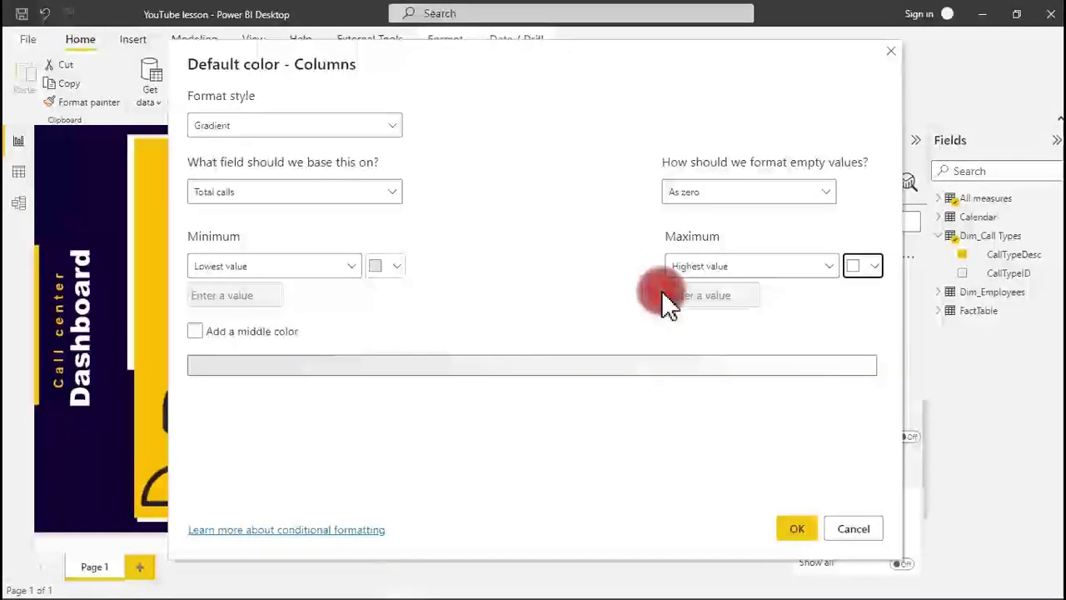
{"action": "left_click", "coordinate": [401, 270]}
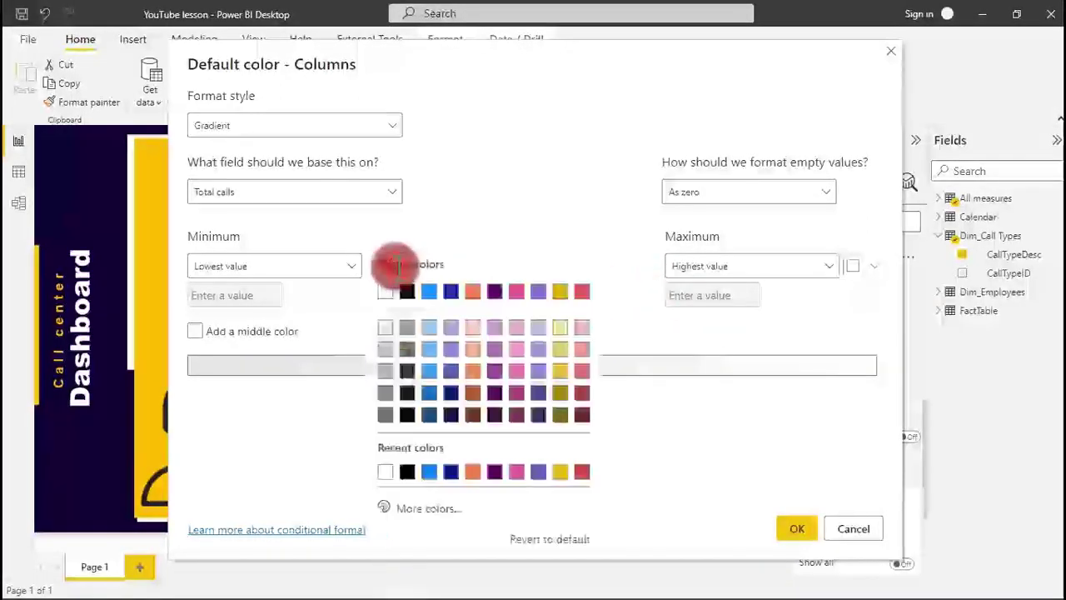
{"action": "left_click", "coordinate": [385, 349]}
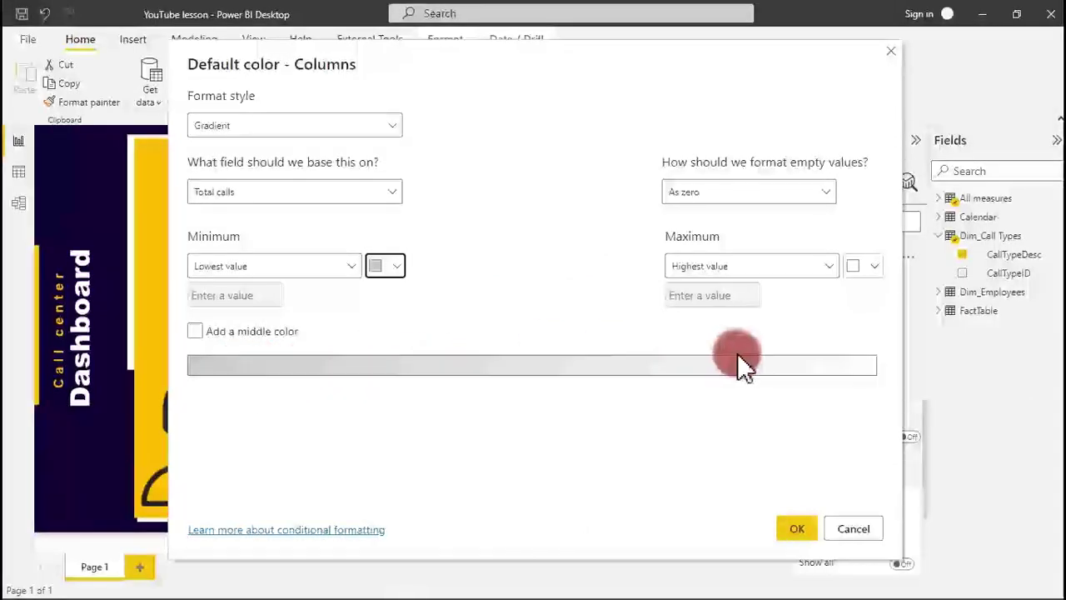
{"action": "left_click", "coordinate": [795, 530]}
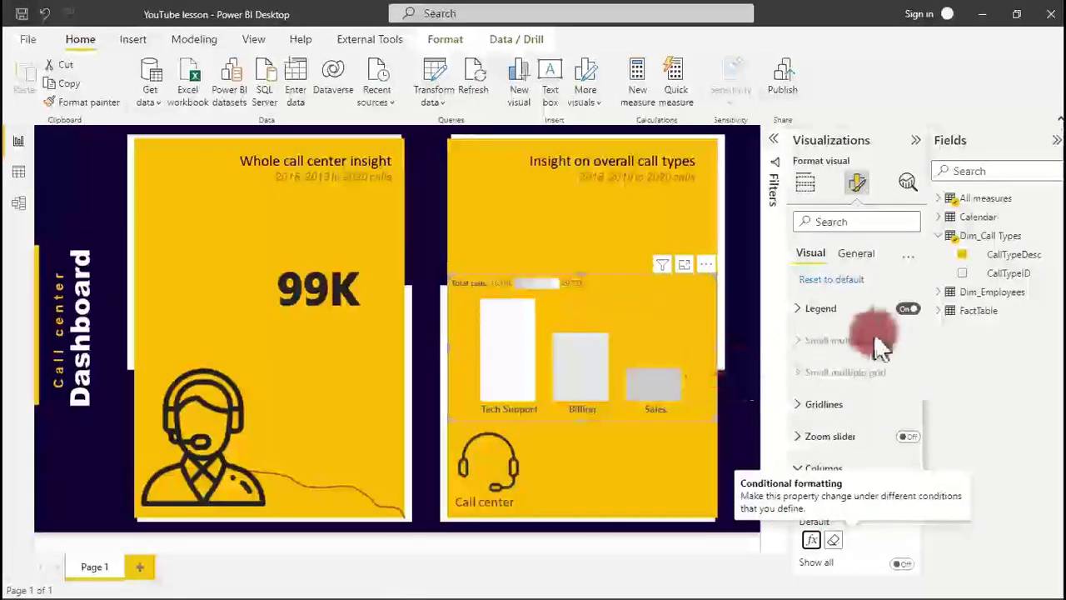
{"action": "left_click", "coordinate": [909, 310]}
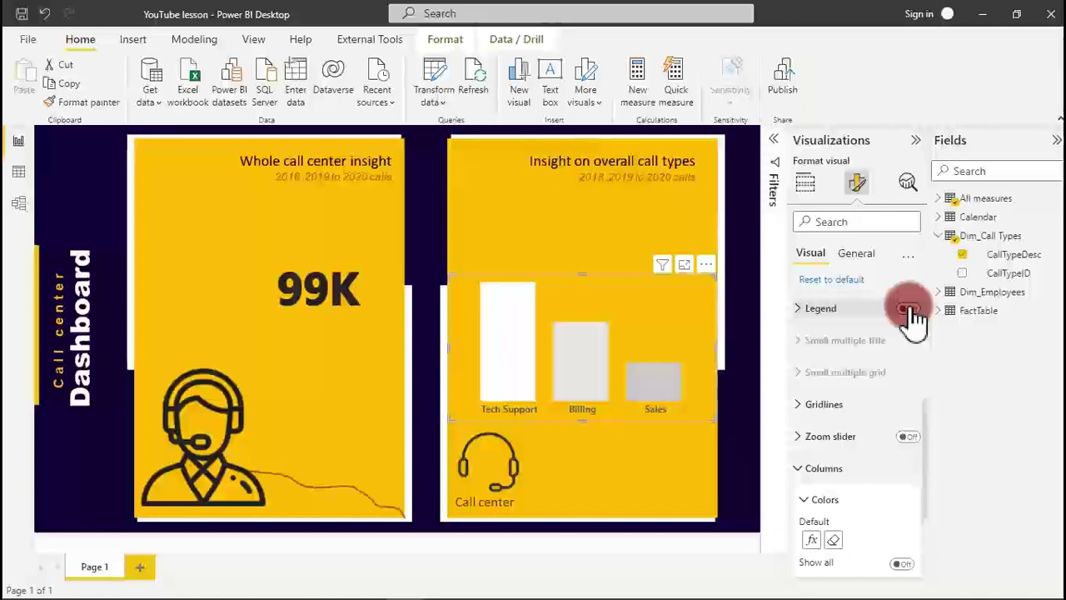
{"action": "left_click", "coordinate": [487, 200]}
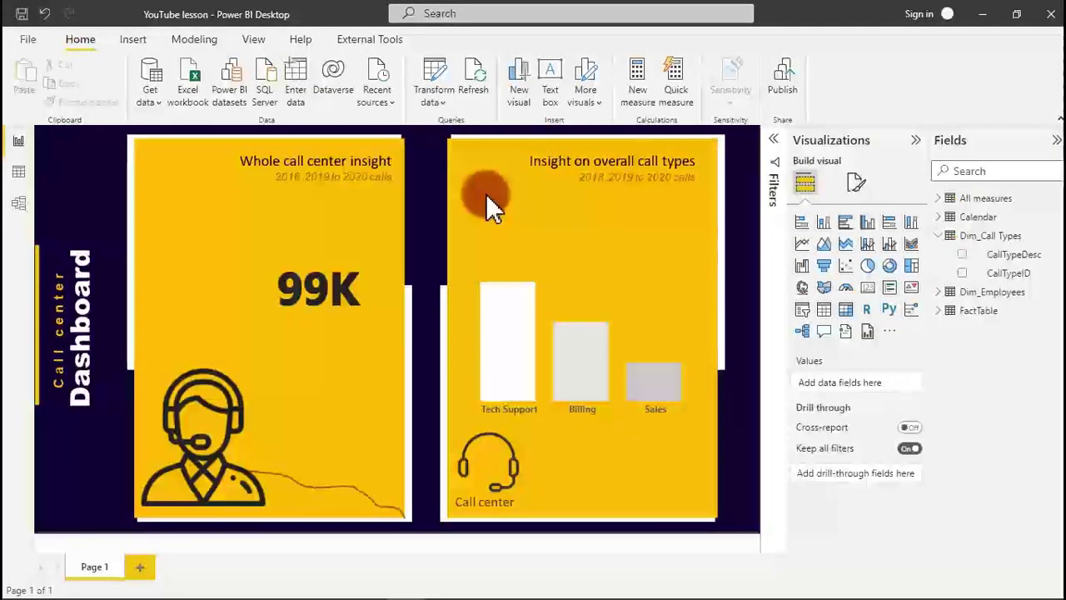
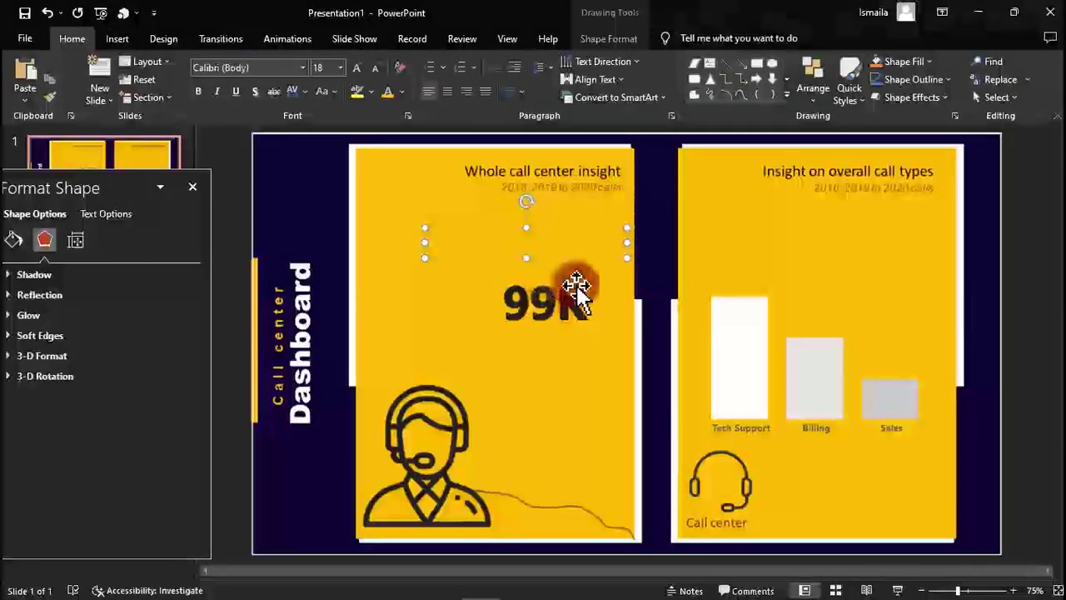
- In PowerPoint, enter "Numbers of calls" in the empty text box above the 99K figure
{"action": "left_click", "coordinate": [542, 242]}
{"action": "type", "text": "Nim"}
{"action": "type", "text": "bers of calls"}
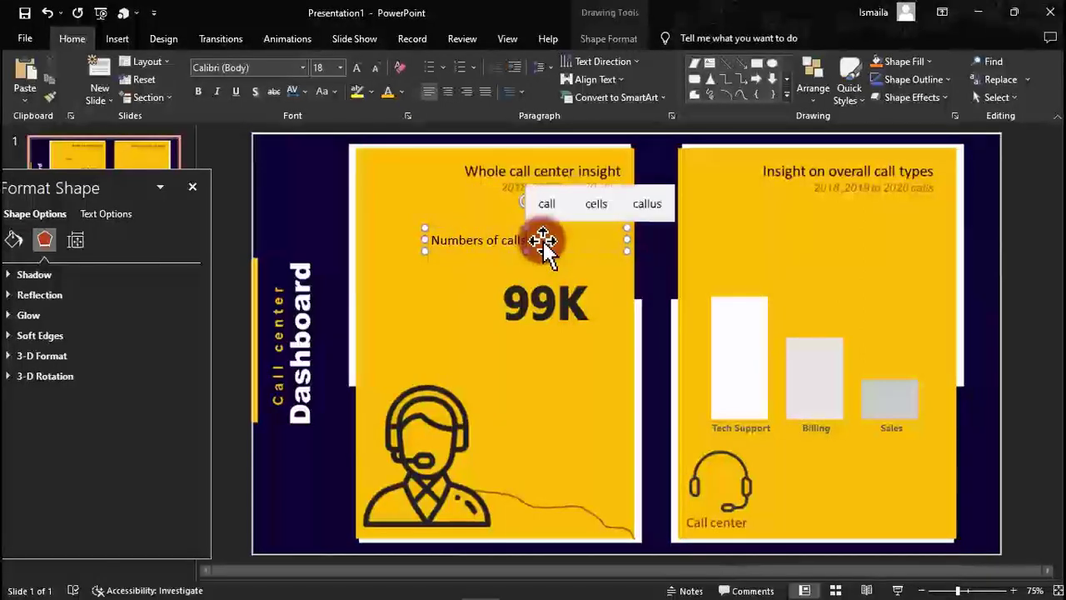
{"action": "left_click", "coordinate": [540, 248]}
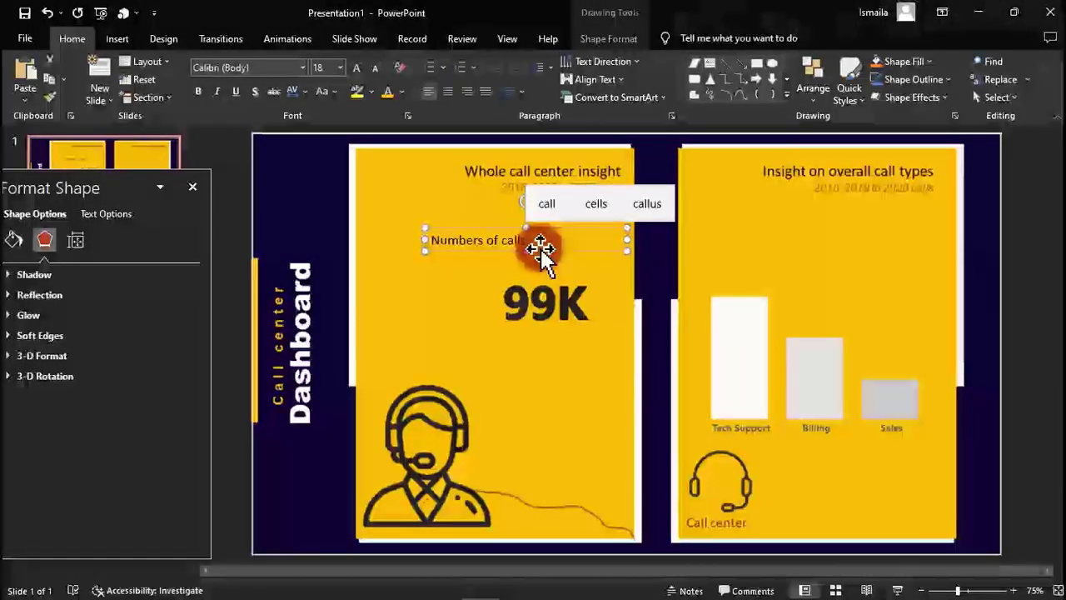
- Set the "Numbers of calls" text to font size 36 and shift its box slightly left above the 99K figure
{"action": "left_click", "coordinate": [116, 39]}
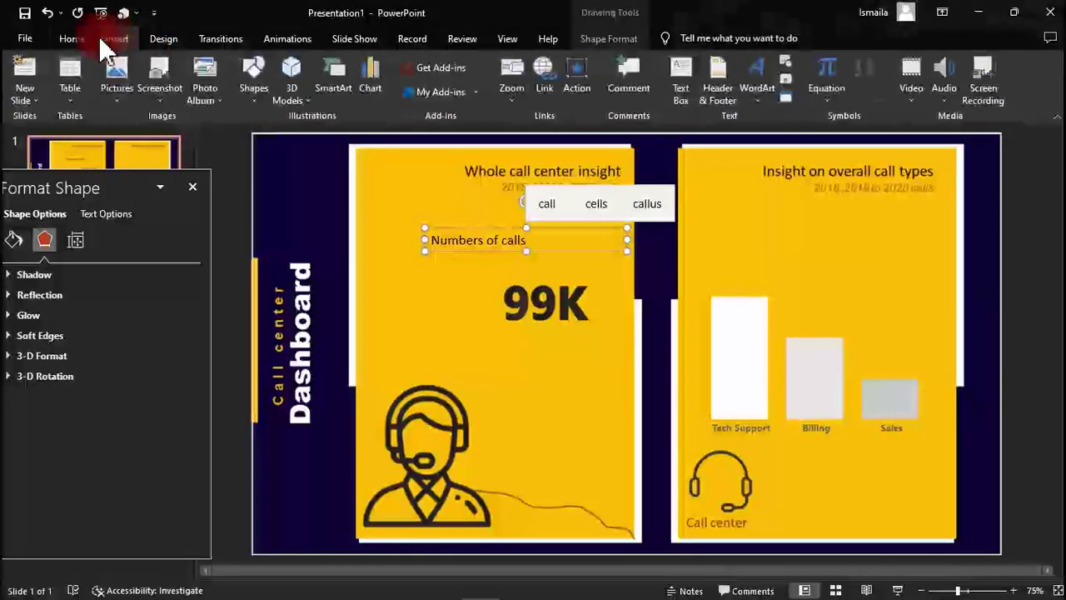
{"action": "left_click", "coordinate": [80, 39]}
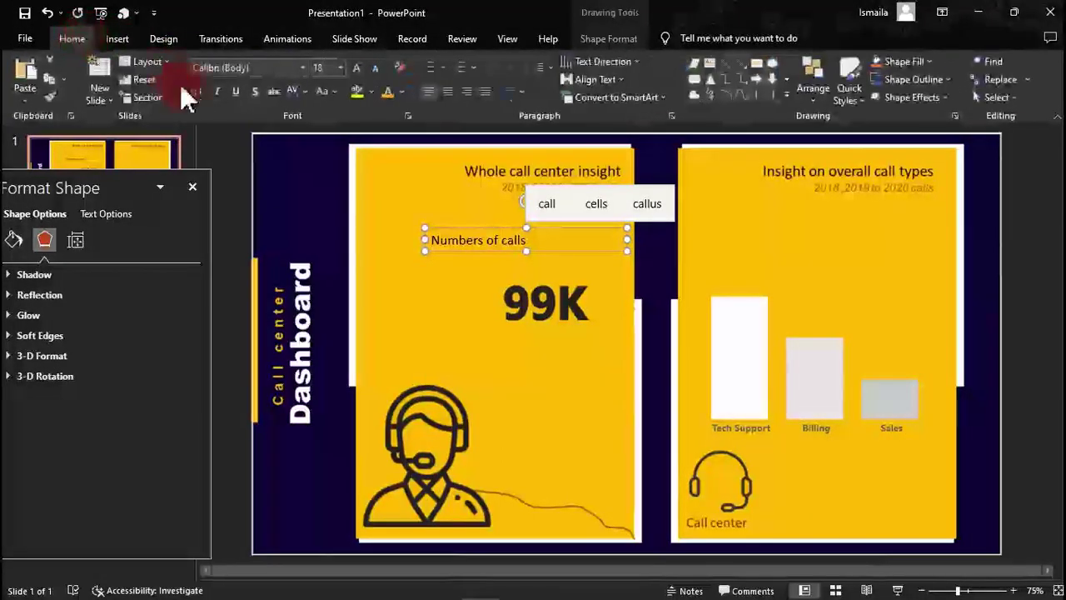
{"action": "left_click", "coordinate": [341, 67]}
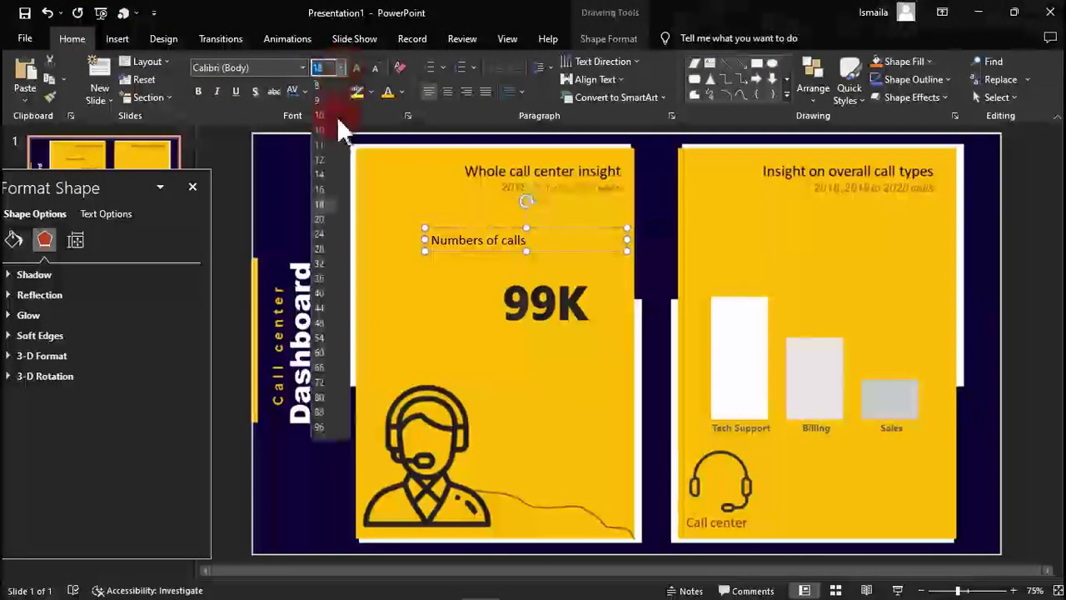
{"action": "left_click", "coordinate": [324, 278]}
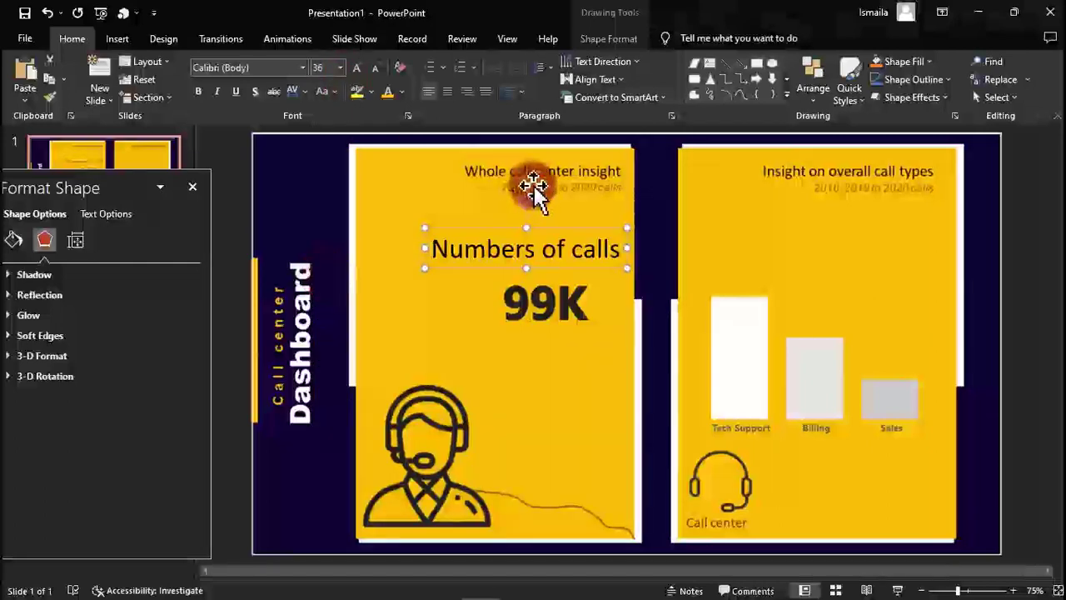
{"action": "left_click_drag", "start_coordinate": [555, 230], "coordinate": [542, 230]}
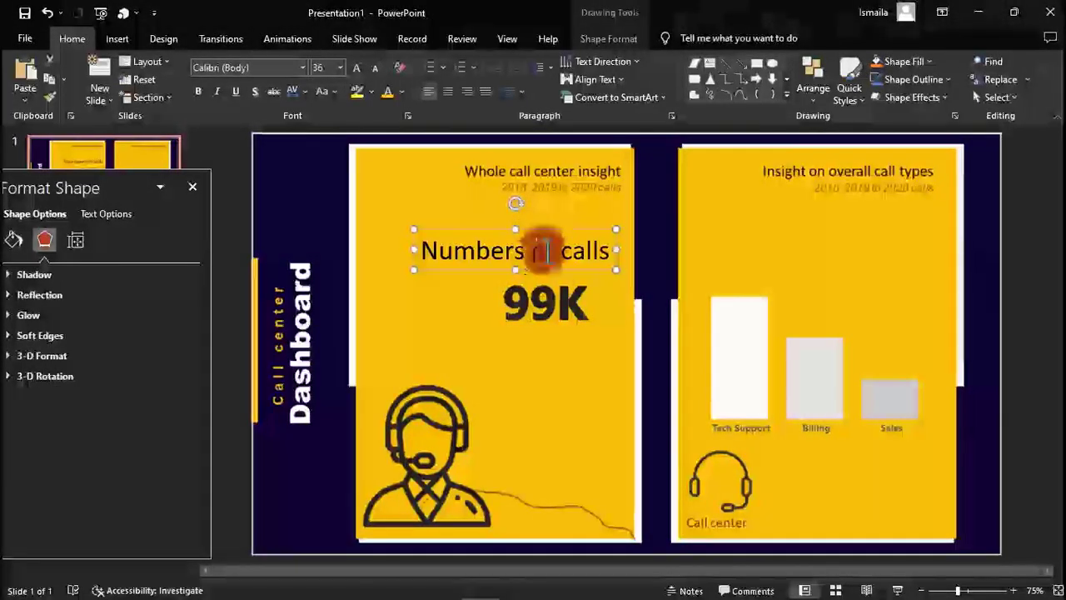
{"action": "left_click", "coordinate": [550, 306]}
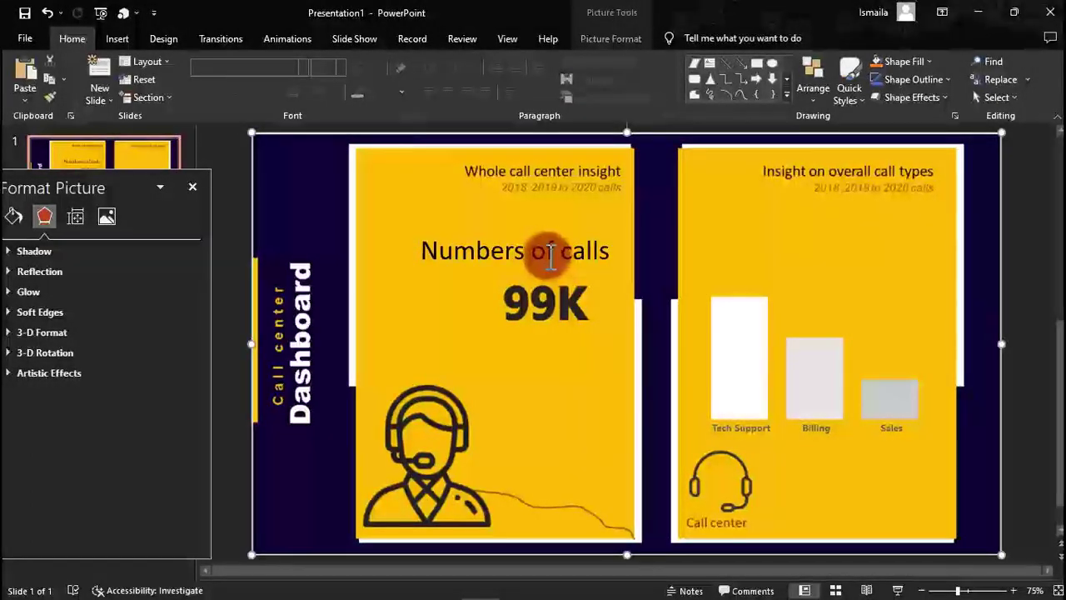
- Duplicate the "Numbers of calls" text box, place the copy below the 99K figure and set its font size to 18
{"action": "left_click", "coordinate": [548, 258]}
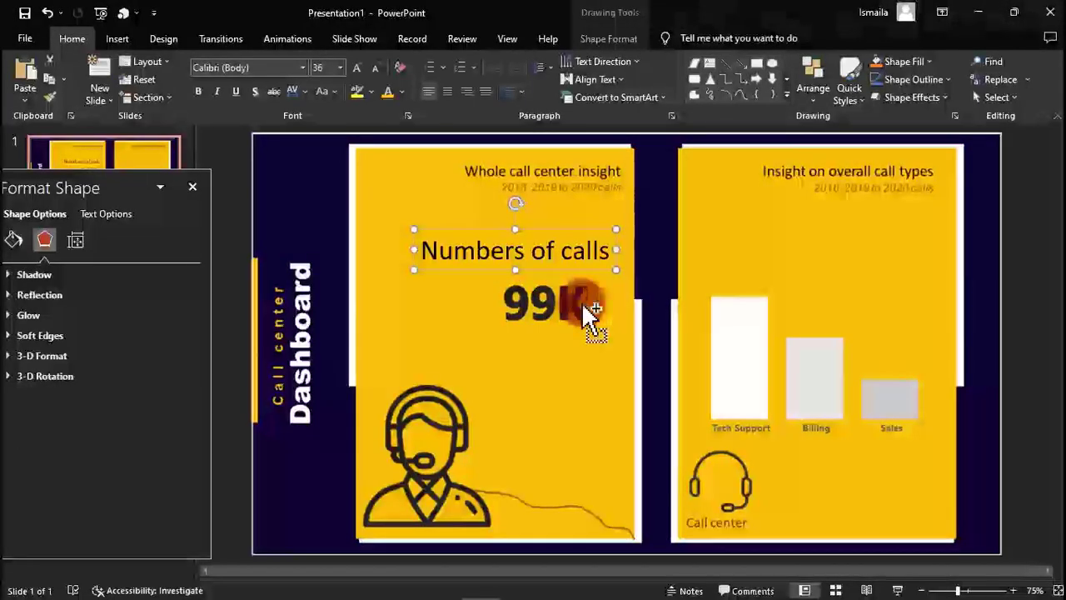
{"action": "key", "text": "ctrl+d"}
{"action": "left_click_drag", "start_coordinate": [559, 295], "coordinate": [553, 381]}
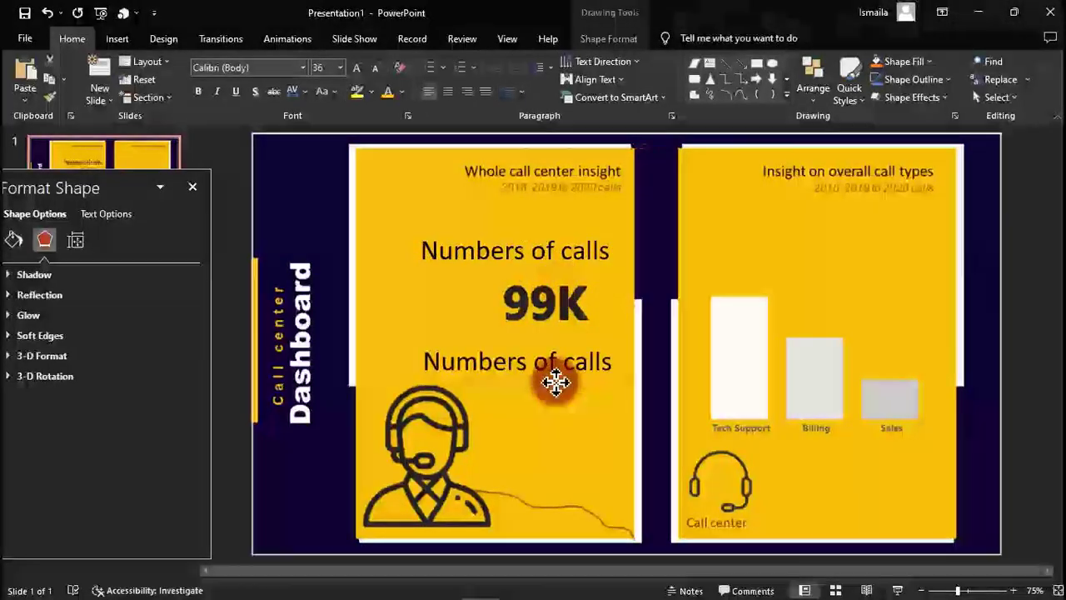
{"action": "left_click", "coordinate": [340, 69]}
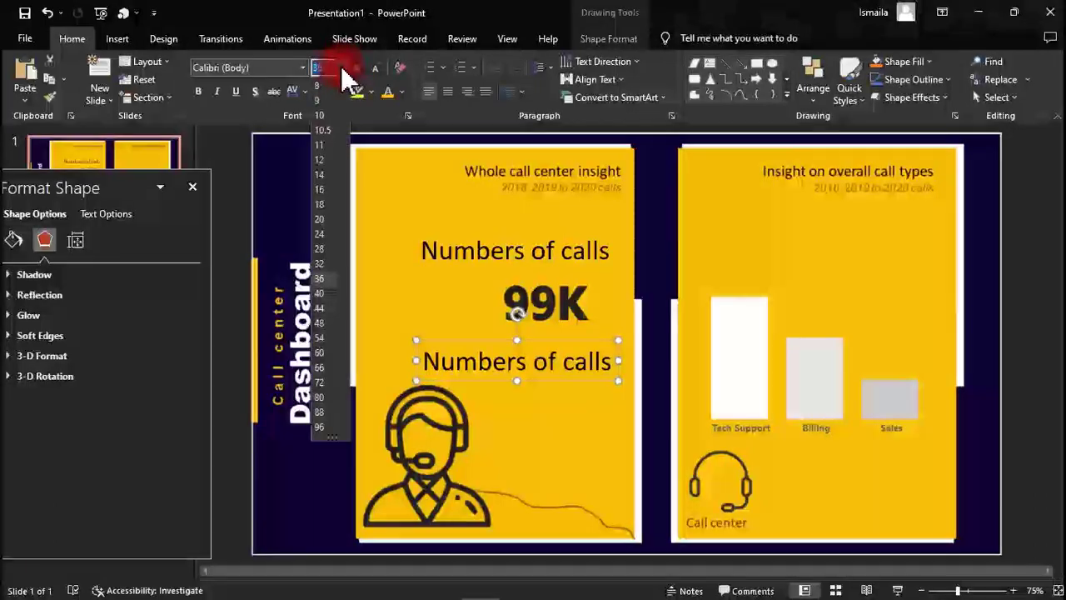
{"action": "left_click", "coordinate": [326, 208]}
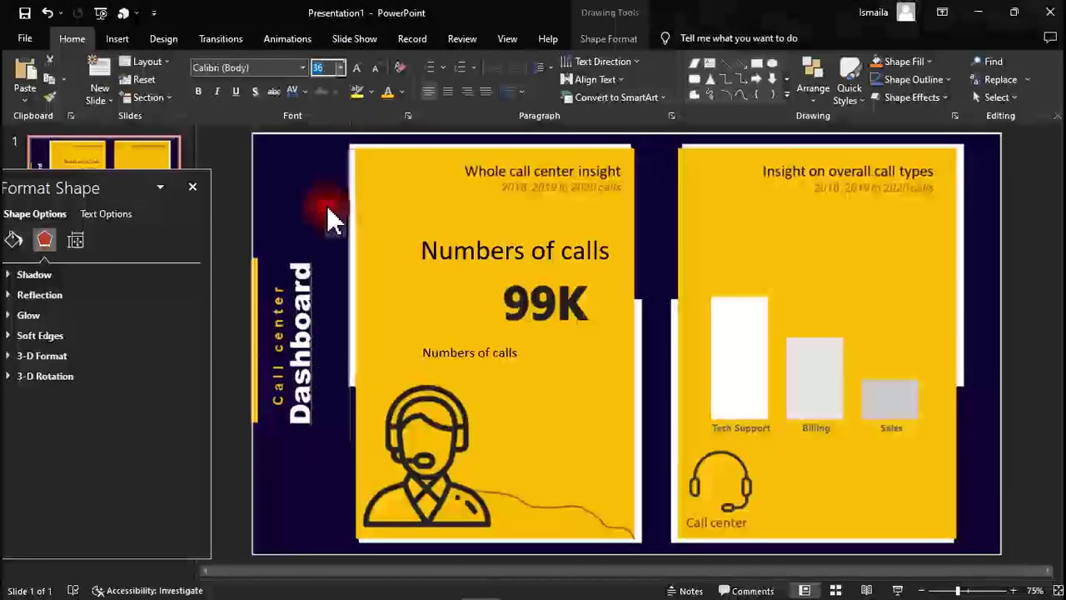
- Replace the text of the lower copy with "Of the calls were abandoned"
{"action": "left_click", "coordinate": [466, 352]}
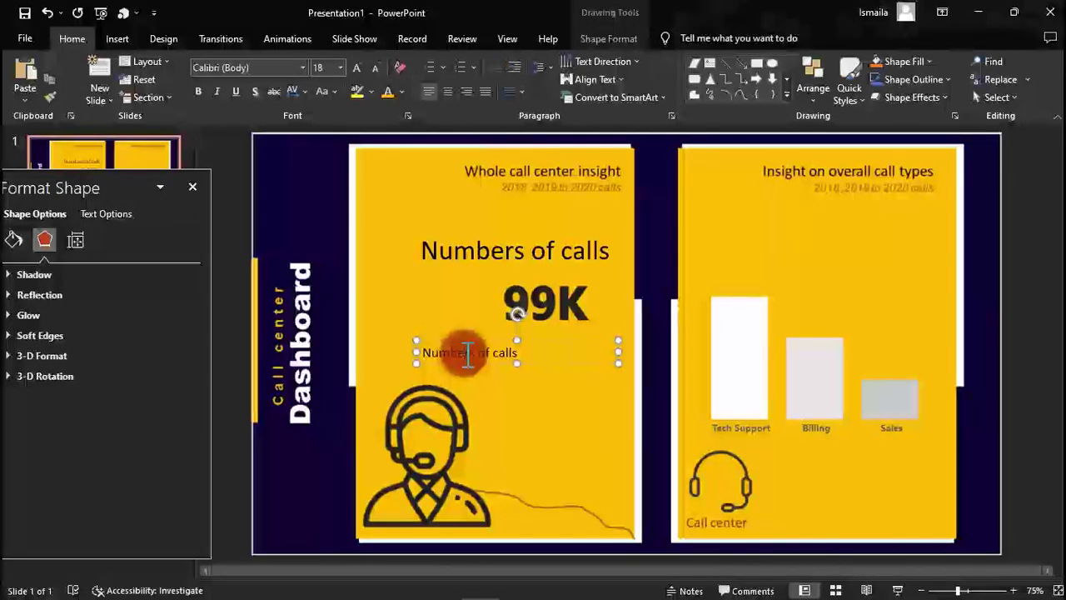
{"action": "triple_click", "coordinate": [467, 353]}
{"action": "type", "text": "Of the"}
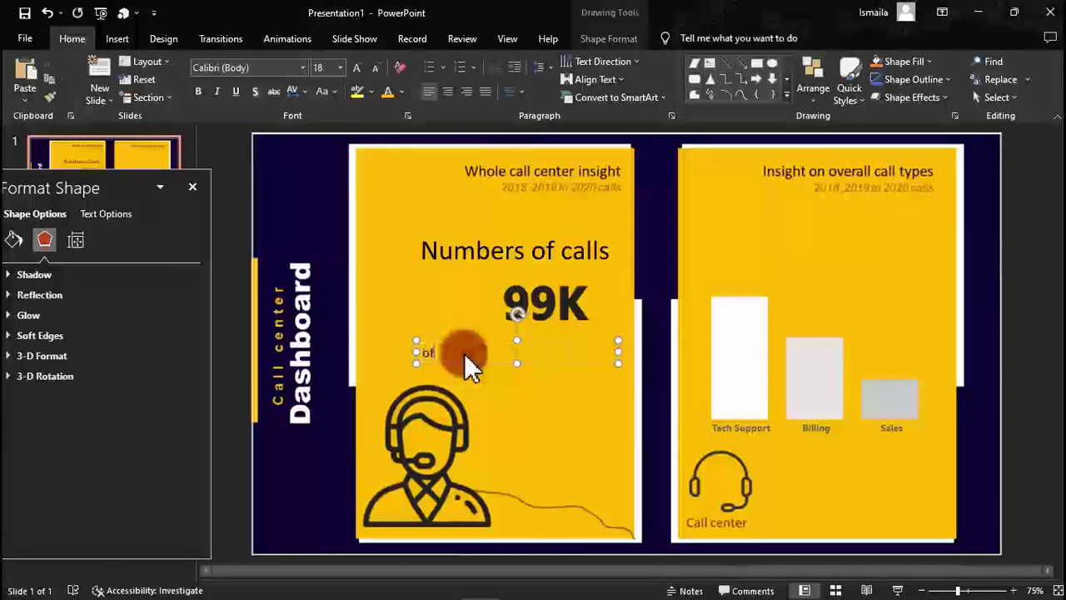
{"action": "type", "text": " calls"}
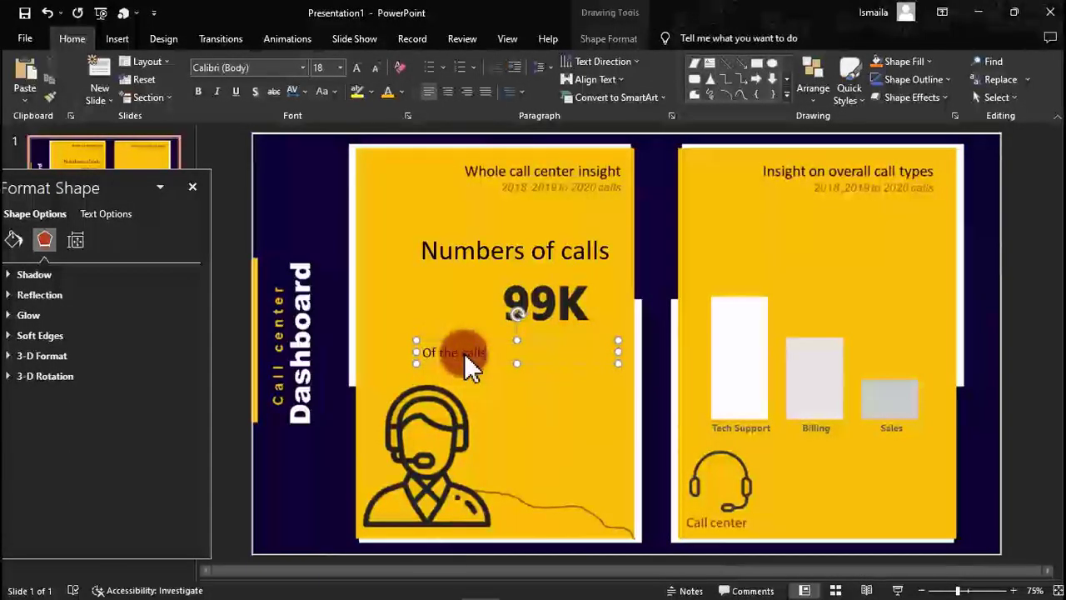
{"action": "type", "text": " were"}
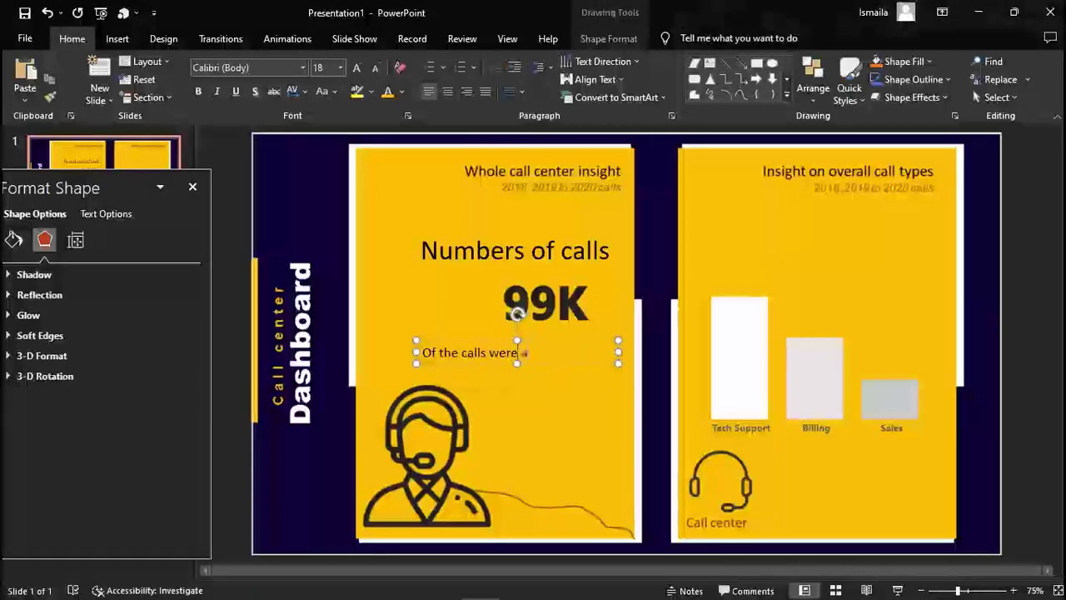
{"action": "type", "text": " abandoned"}
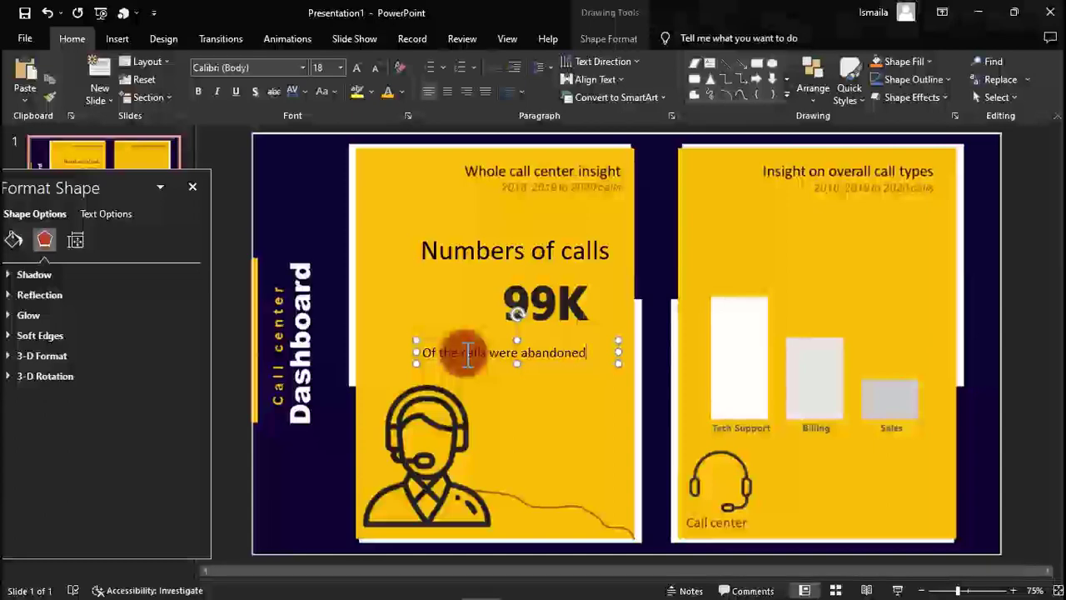
- Move the "Of the calls were abandoned" caption directly under the 99K figure and centre-align its text
{"action": "left_click_drag", "start_coordinate": [542, 369], "coordinate": [555, 350]}
{"action": "left_click", "coordinate": [450, 94]}
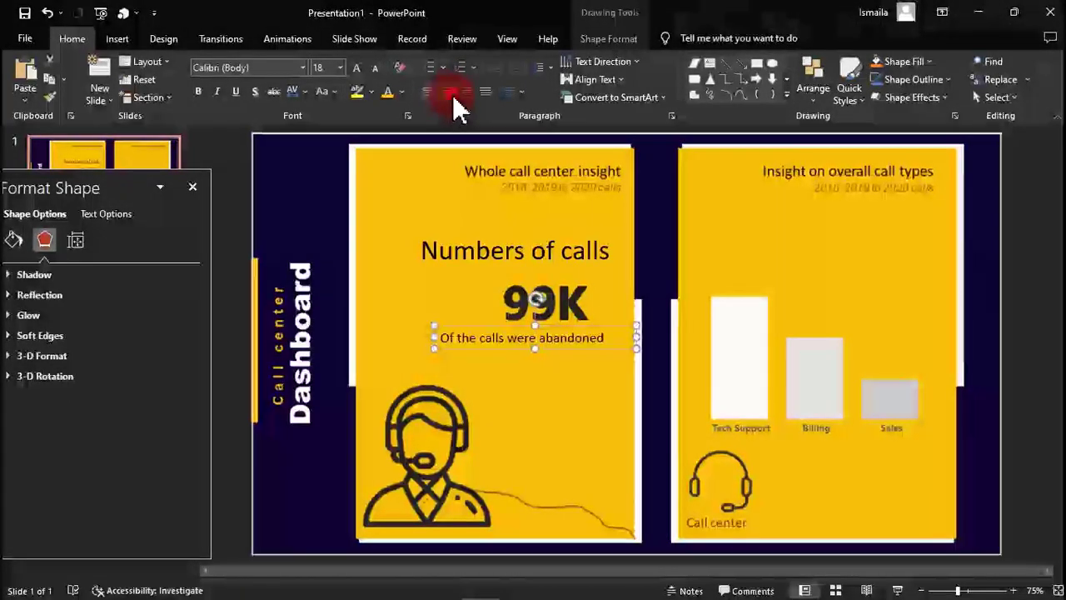
{"action": "left_click", "coordinate": [595, 350]}
{"action": "mouse_move", "coordinate": [595, 350]}
{"action": "left_mouse_down"}
{"action": "mouse_move", "coordinate": [571, 352]}
{"action": "mouse_move", "coordinate": [597, 347]}
{"action": "mouse_move", "coordinate": [588, 350]}
{"action": "left_mouse_up"}
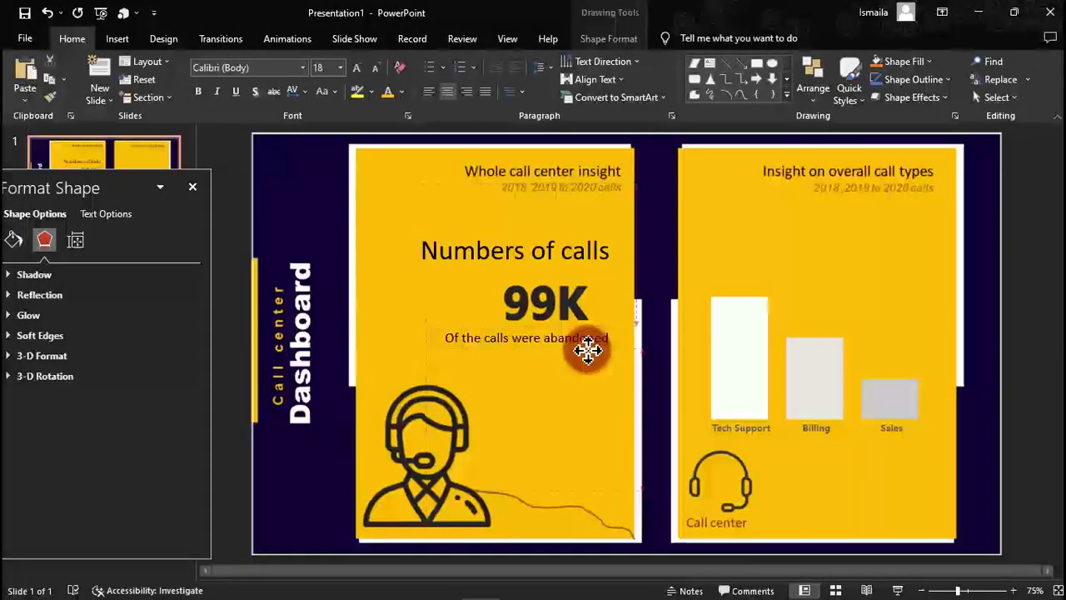
- Duplicate the abandoned-calls caption, place the copy just below it and change its text to "Of the calls were picked"
{"action": "left_click", "coordinate": [588, 350]}
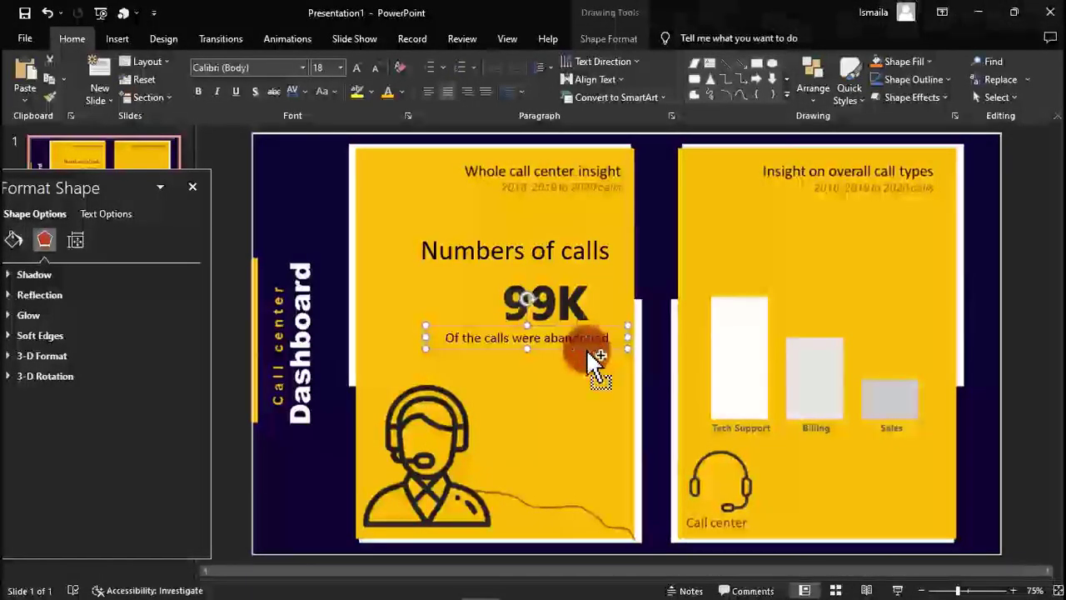
{"action": "key", "text": "ctrl+d"}
{"action": "left_click_drag", "start_coordinate": [583, 445], "coordinate": [567, 361]}
{"action": "key", "text": "BackSpace"}
{"action": "key", "text": "BackSpace"}
{"action": "key", "text": "BackSpace"}
{"action": "key", "text": "BackSpace"}
{"action": "key", "text": "BackSpace"}
{"action": "key", "text": "BackSpace"}
{"action": "key", "text": "BackSpace"}
{"action": "type", "text": "res"}
{"action": "type", "text": "ked"}
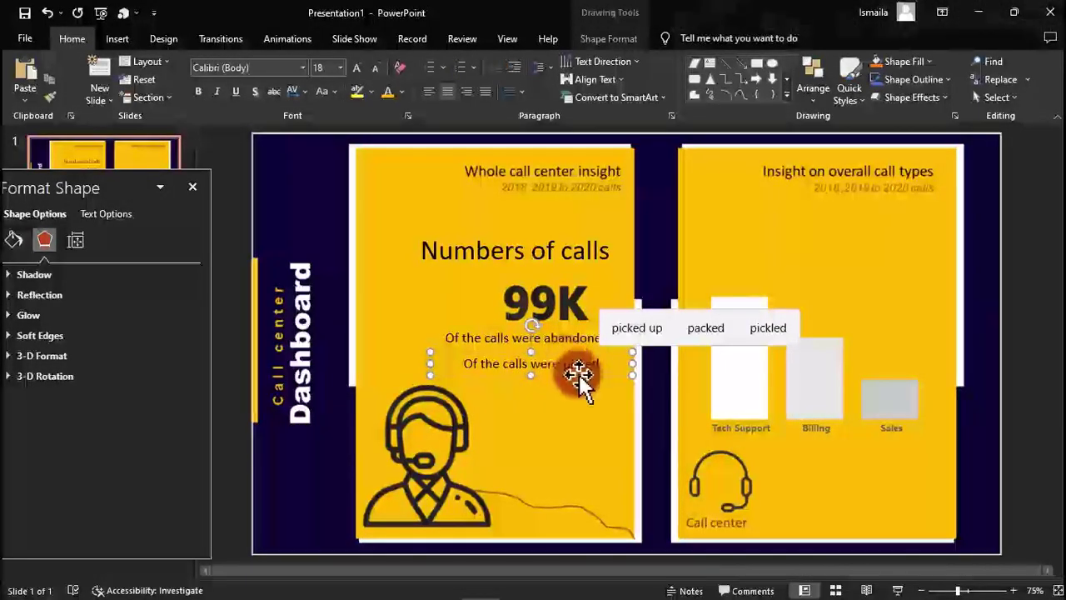
- Select both the abandoned and picked captions and nudge them up closer to the 99K figure
{"action": "left_click", "coordinate": [559, 409]}
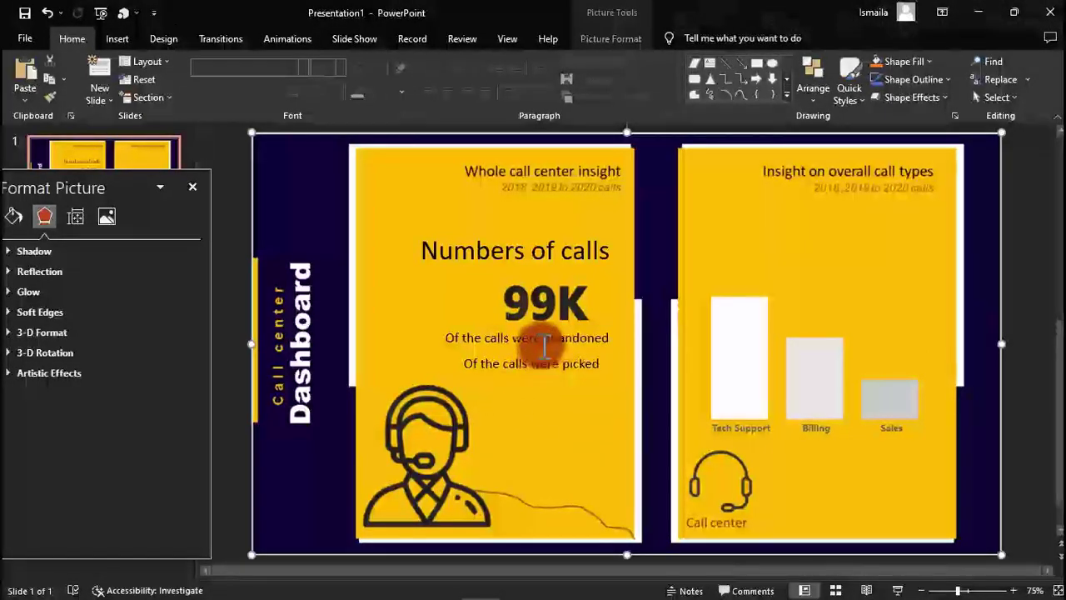
{"action": "left_click", "coordinate": [531, 342]}
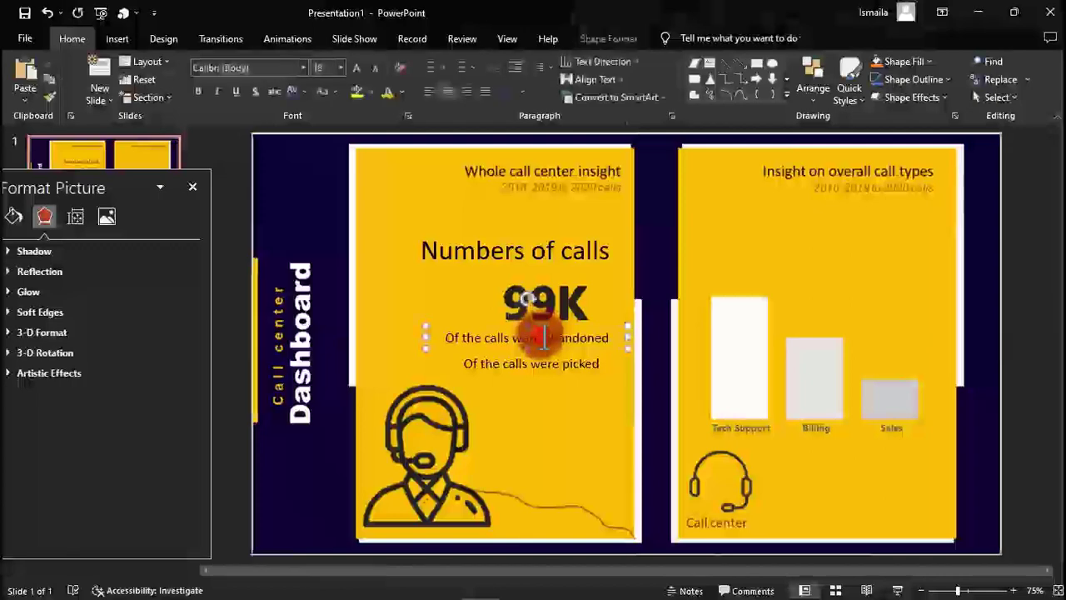
{"action": "left_click", "coordinate": [554, 371], "text": "shift"}
{"action": "key", "text": "Up"}
{"action": "key", "text": "Up"}
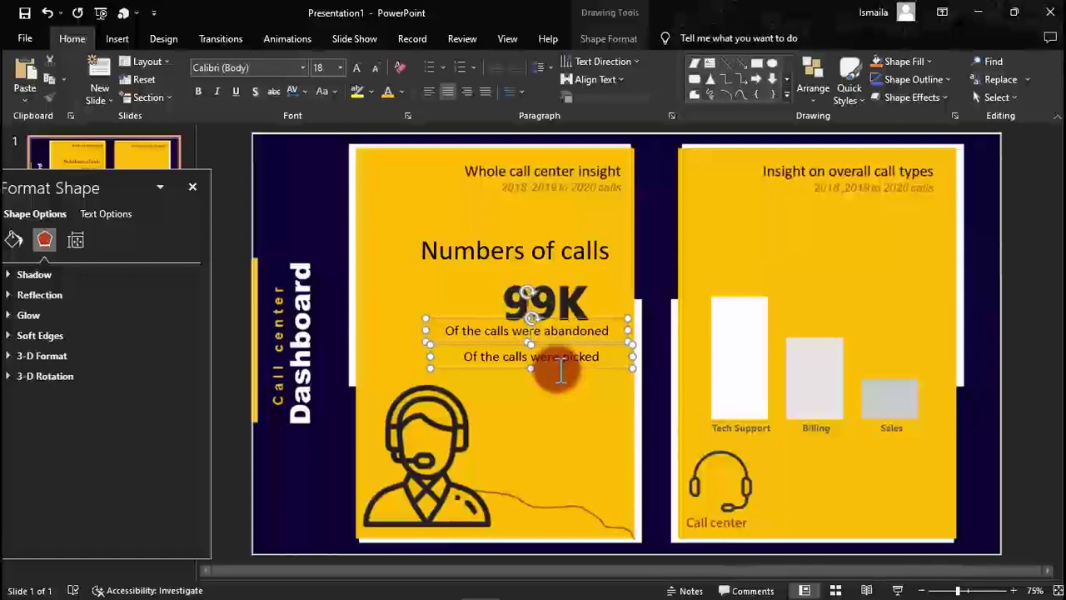
{"action": "left_click", "coordinate": [558, 394]}
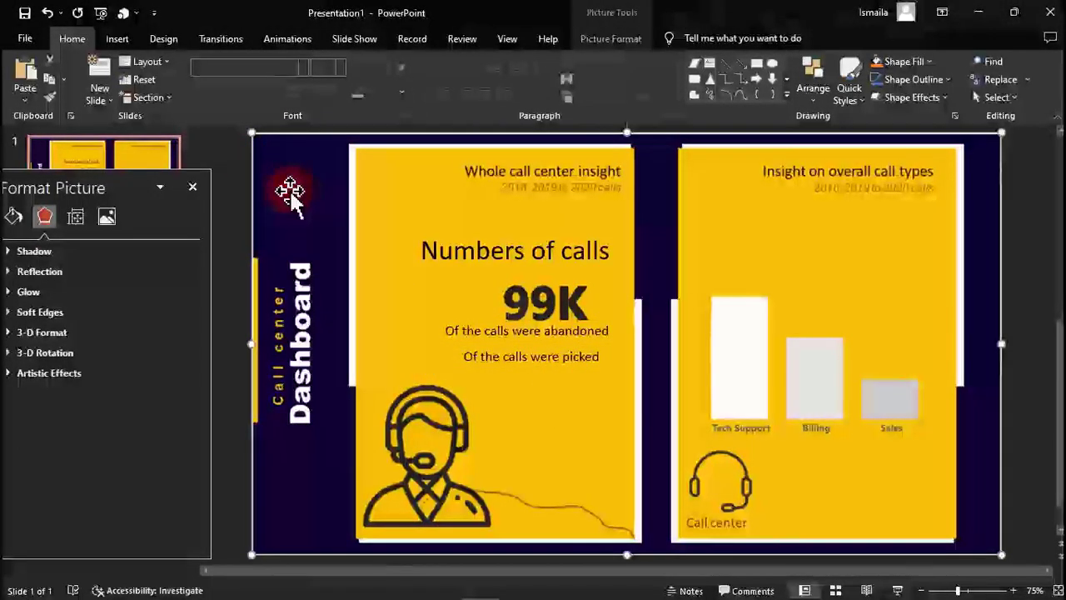
{"action": "left_click", "coordinate": [773, 78]}
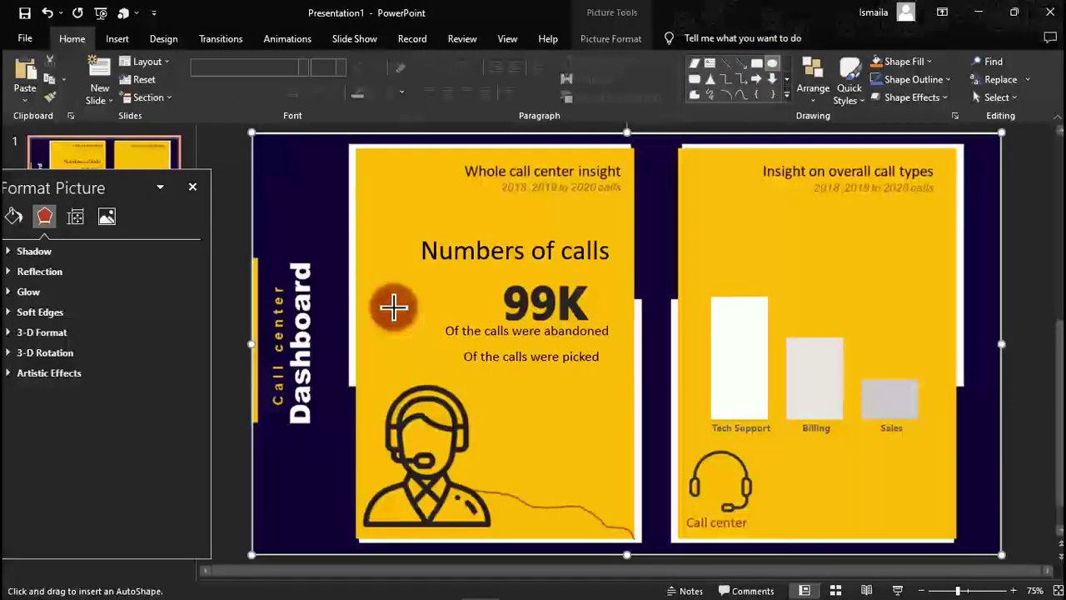
{"action": "mouse_move", "coordinate": [376, 209]}
{"action": "left_mouse_down"}
{"action": "mouse_move", "coordinate": [424, 231]}
{"action": "mouse_move", "coordinate": [444, 326]}
{"action": "mouse_move", "coordinate": [488, 214]}
{"action": "mouse_move", "coordinate": [457, 299]}
{"action": "mouse_move", "coordinate": [418, 264]}
{"action": "mouse_move", "coordinate": [461, 272]}
{"action": "left_mouse_up"}
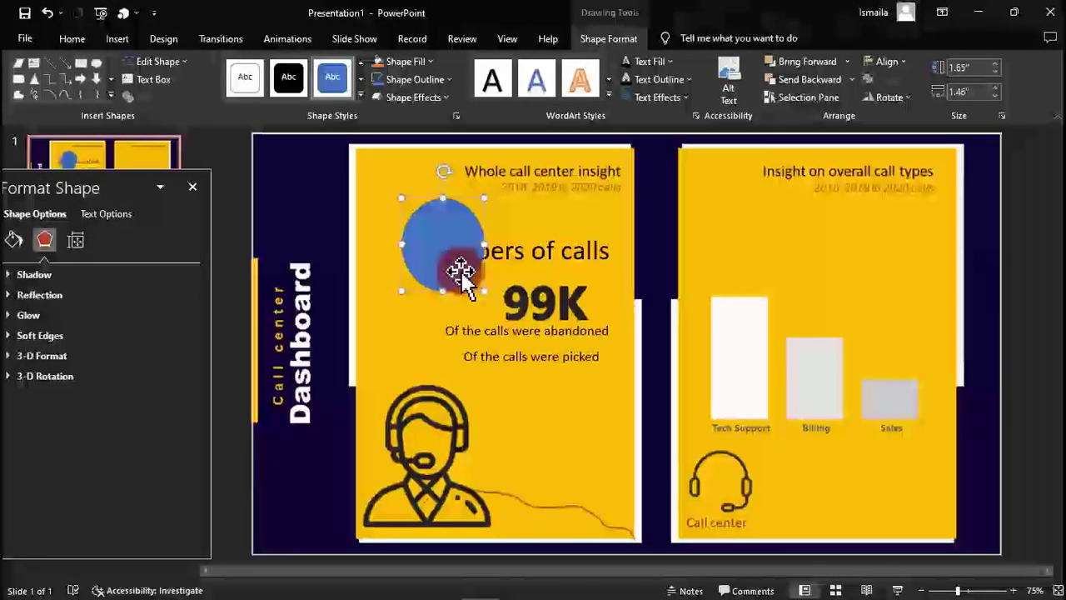
{"action": "key", "text": "Delete"}
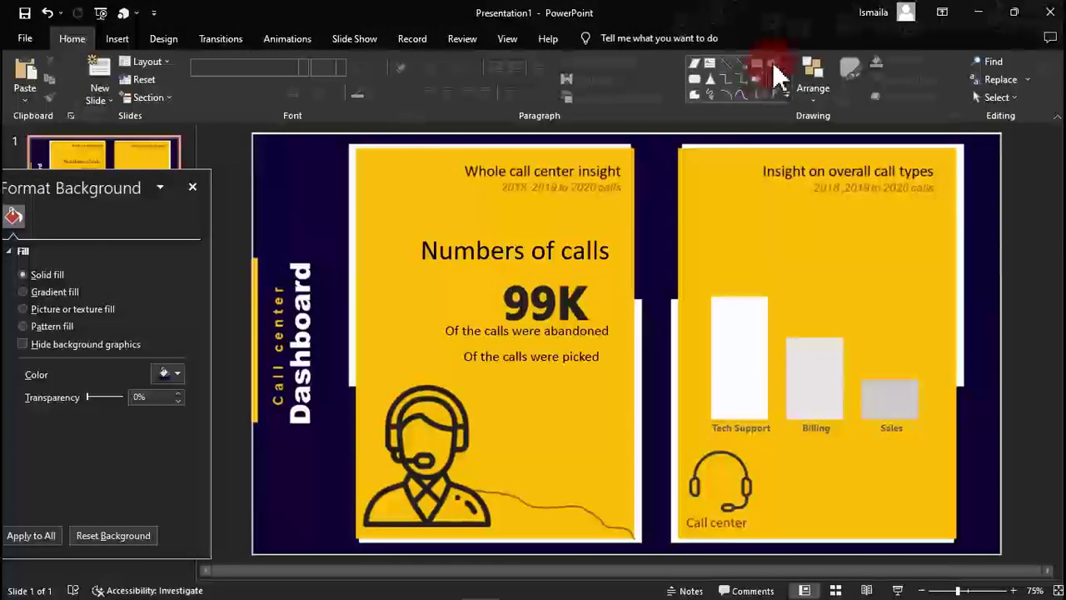
- Draw a circle about 0.52 inch across and place one copy each beside the abandoned and picked captions
{"action": "left_click", "coordinate": [773, 64]}
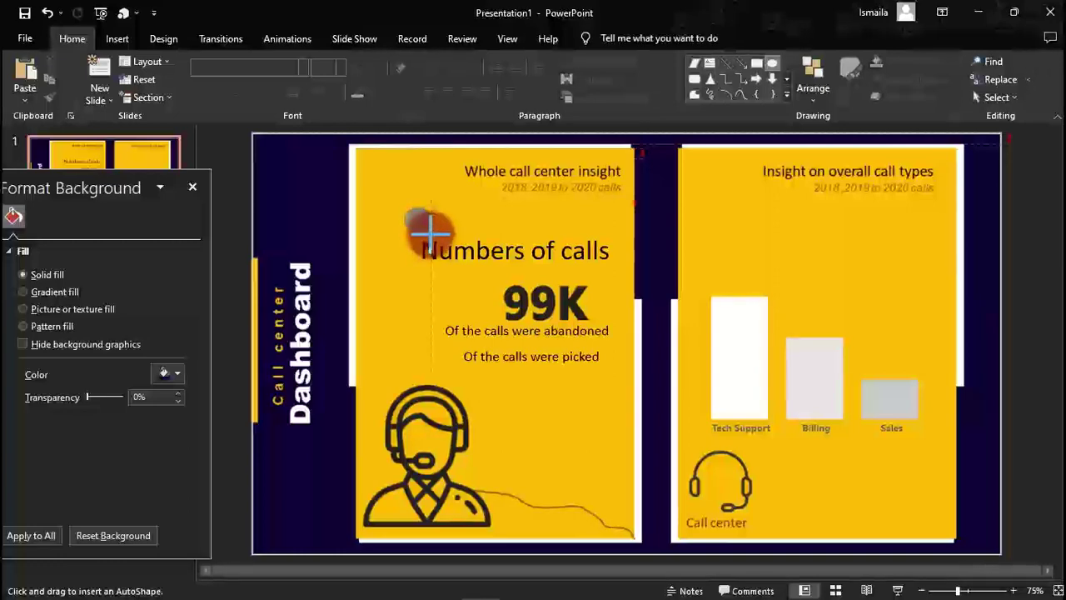
{"action": "left_click_drag", "start_coordinate": [431, 236], "coordinate": [444, 358]}
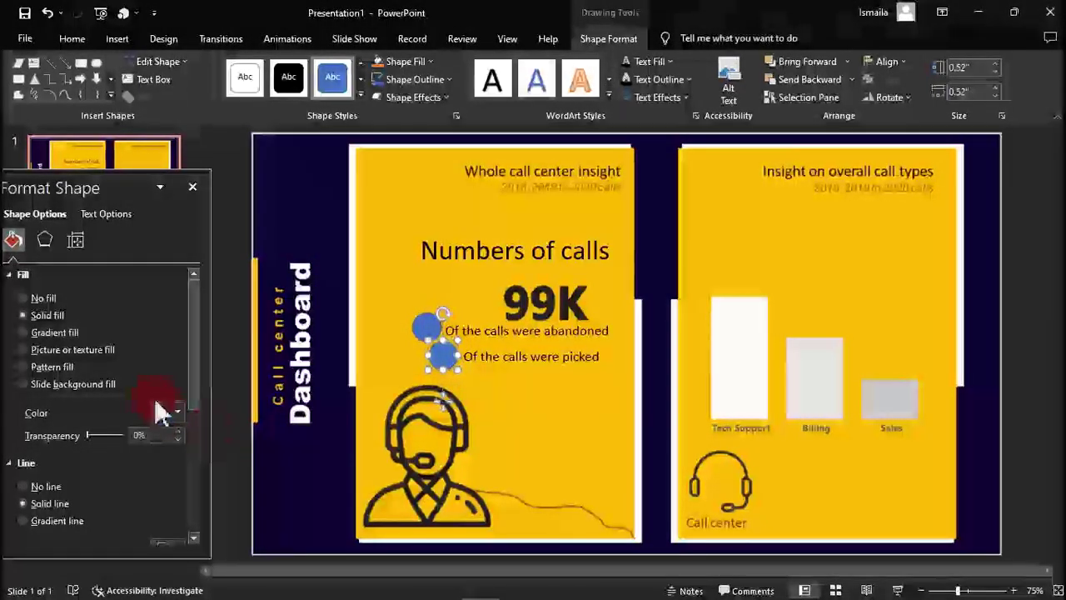
- Remove the outline from both small circles and fill them with the slide background's dark navy colour
{"action": "left_click", "coordinate": [46, 486]}
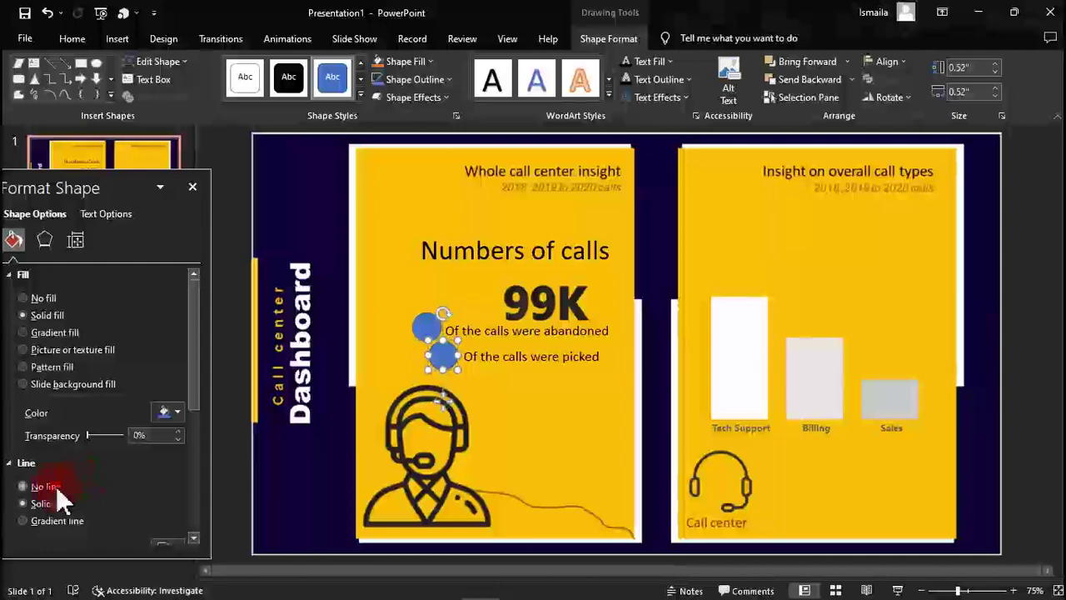
{"action": "left_click", "coordinate": [175, 414]}
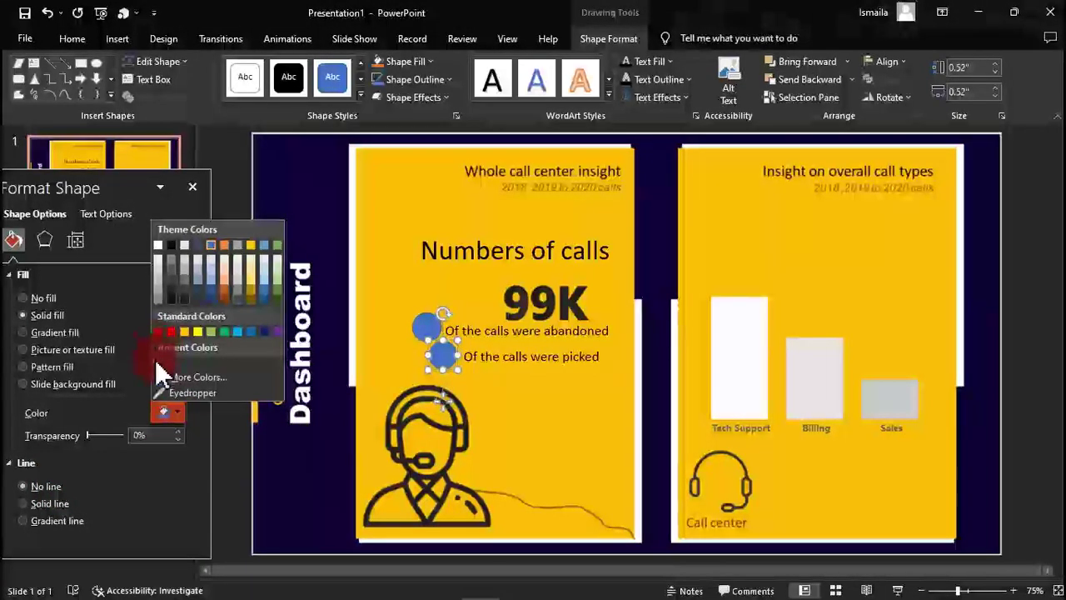
{"action": "left_click", "coordinate": [182, 392]}
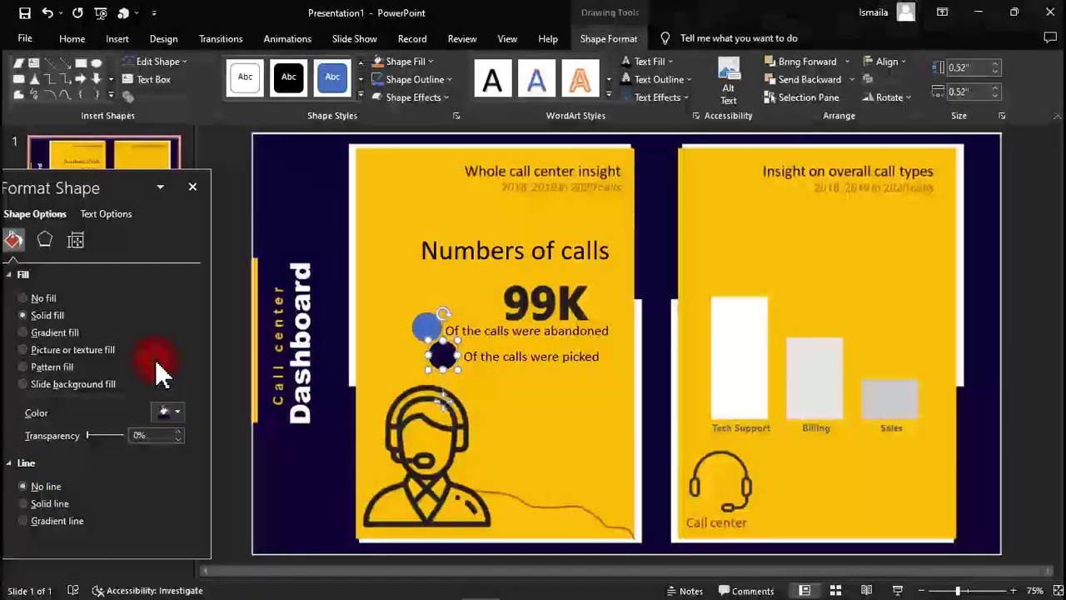
{"action": "left_click", "coordinate": [420, 329]}
{"action": "left_click", "coordinate": [43, 484]}
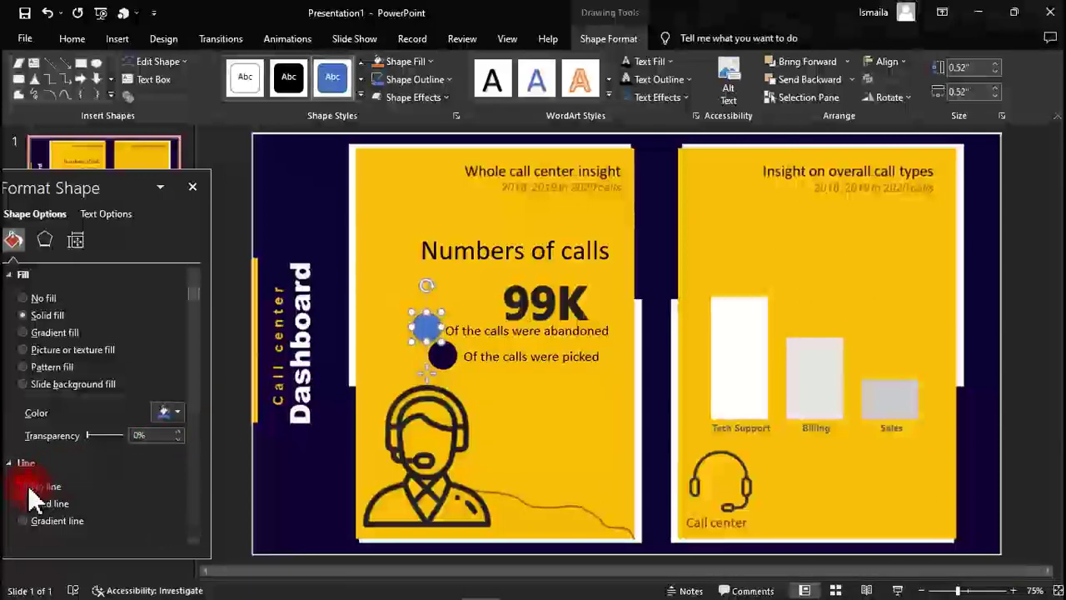
{"action": "left_click", "coordinate": [175, 420]}
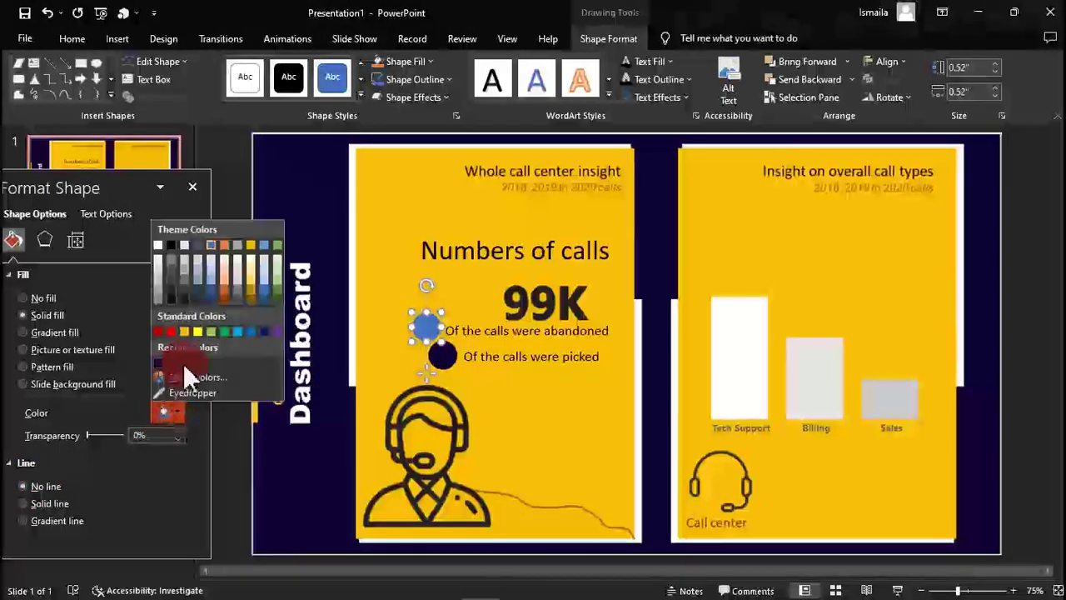
{"action": "left_click", "coordinate": [159, 364]}
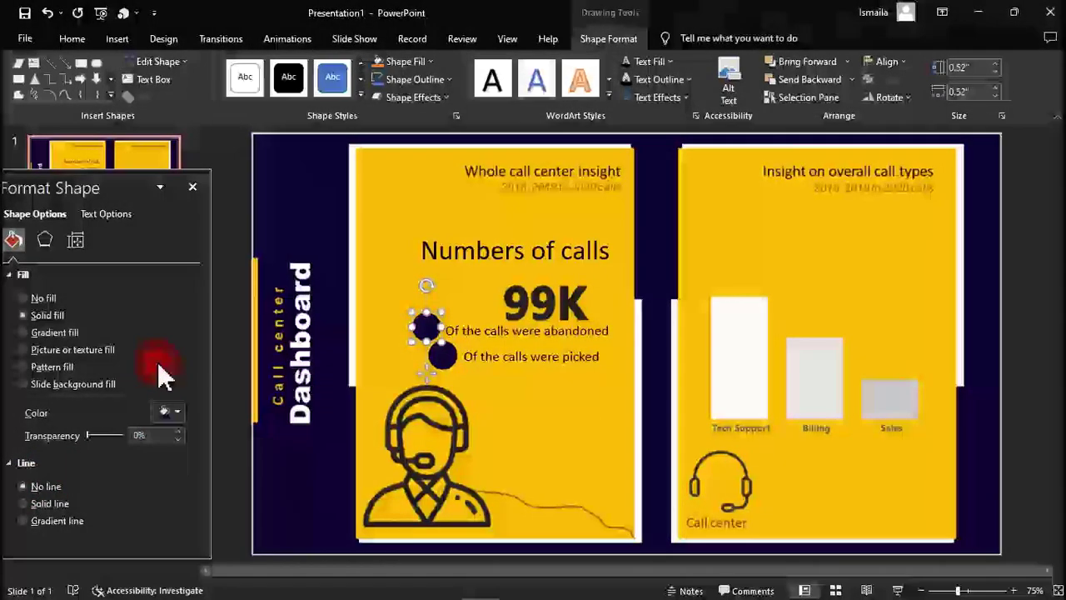
{"action": "left_click", "coordinate": [333, 203]}
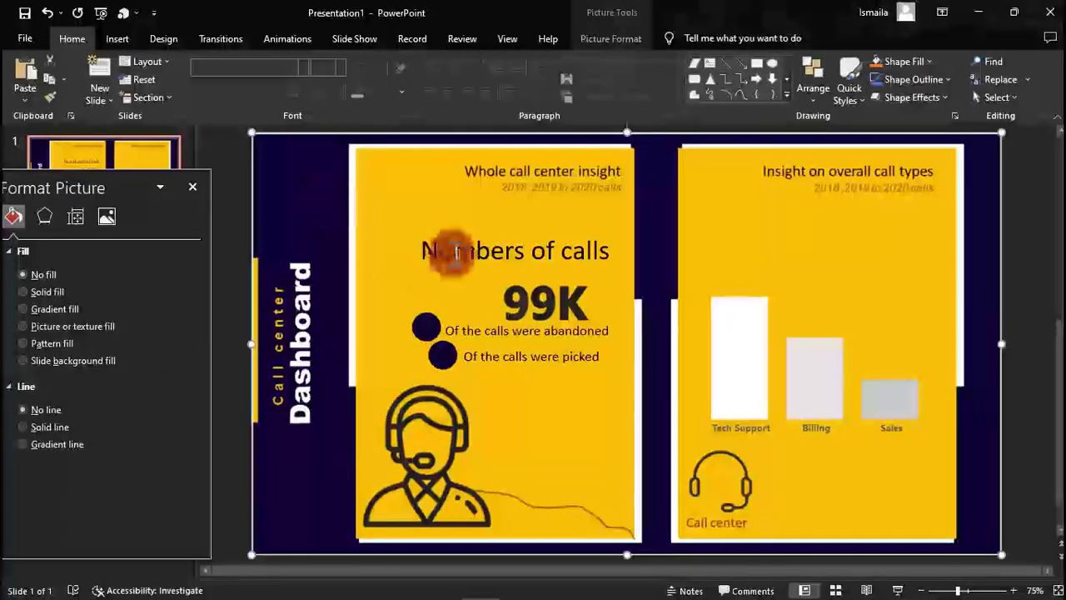
- Duplicate the "Numbers of calls" heading into the call types panel above the columns and change its text to "Call types"
{"action": "left_click", "coordinate": [472, 256]}
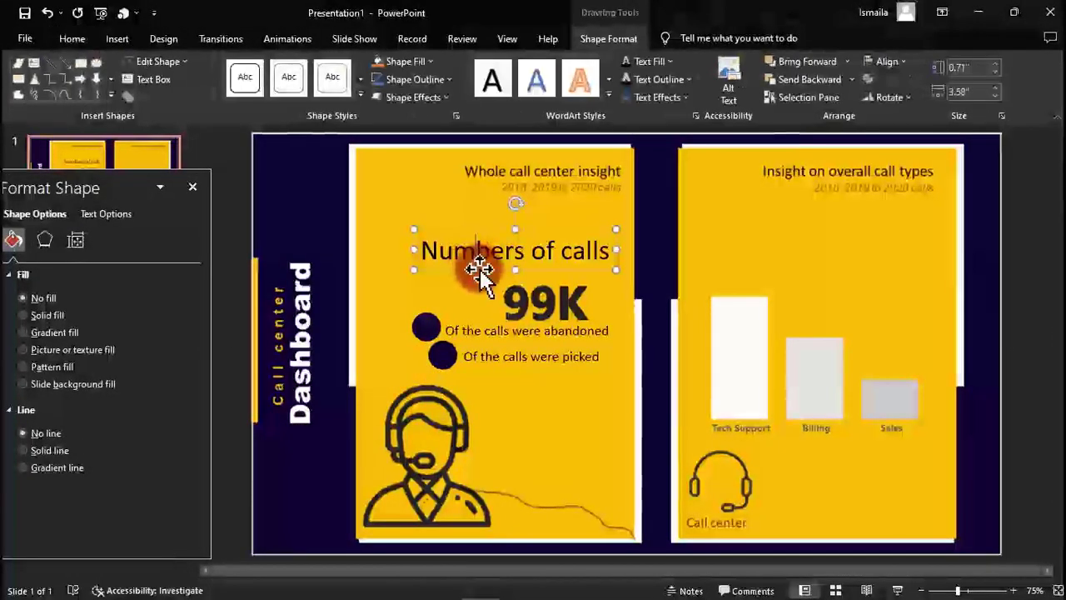
{"action": "left_click_drag", "start_coordinate": [479, 267], "coordinate": [812, 287]}
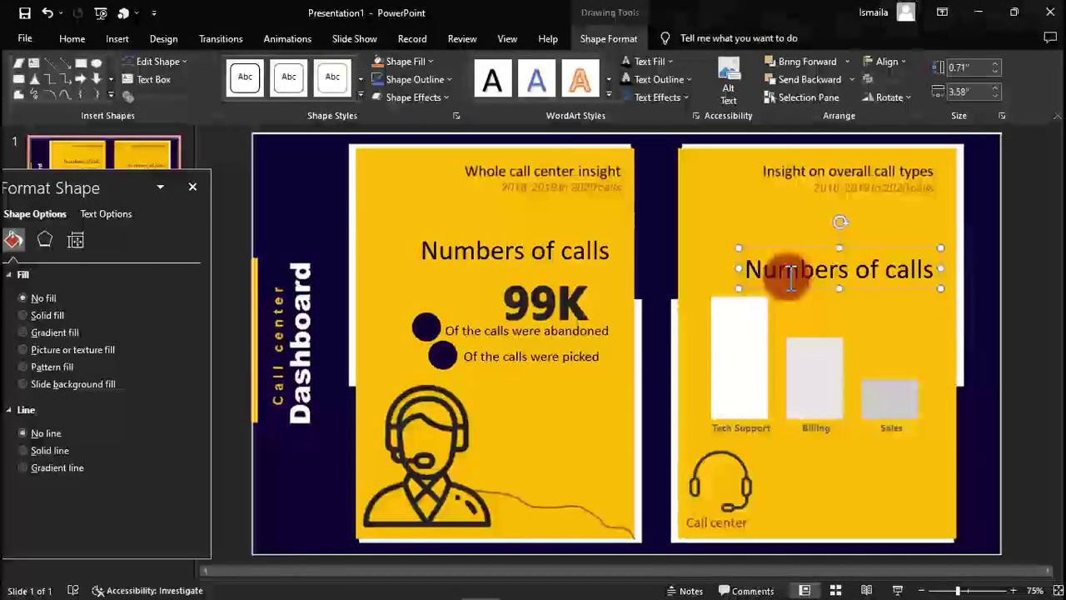
{"action": "triple_click", "coordinate": [860, 269]}
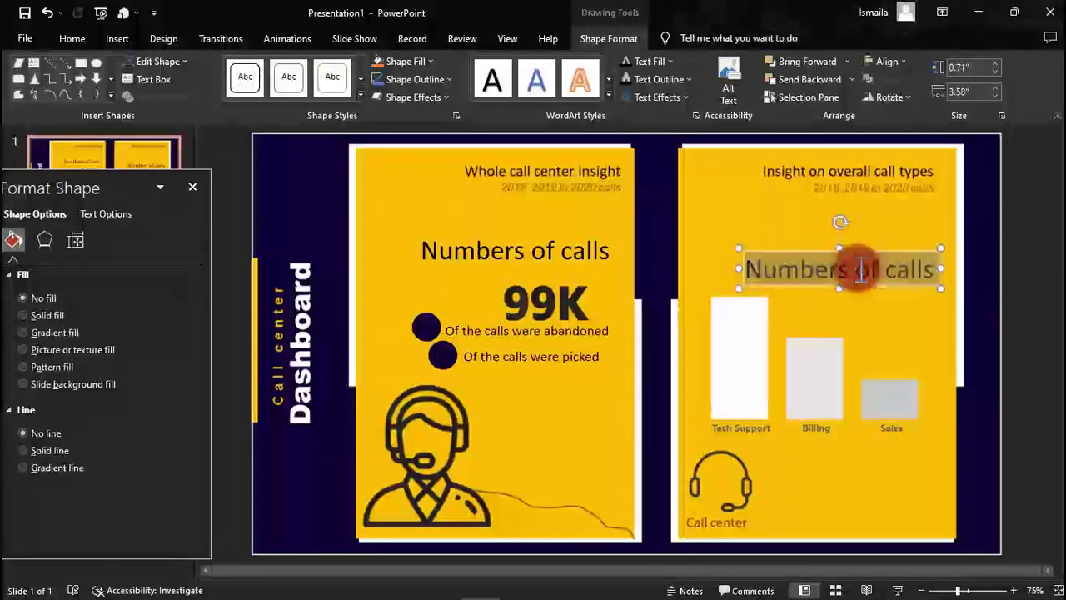
{"action": "type", "text": "Call type"}
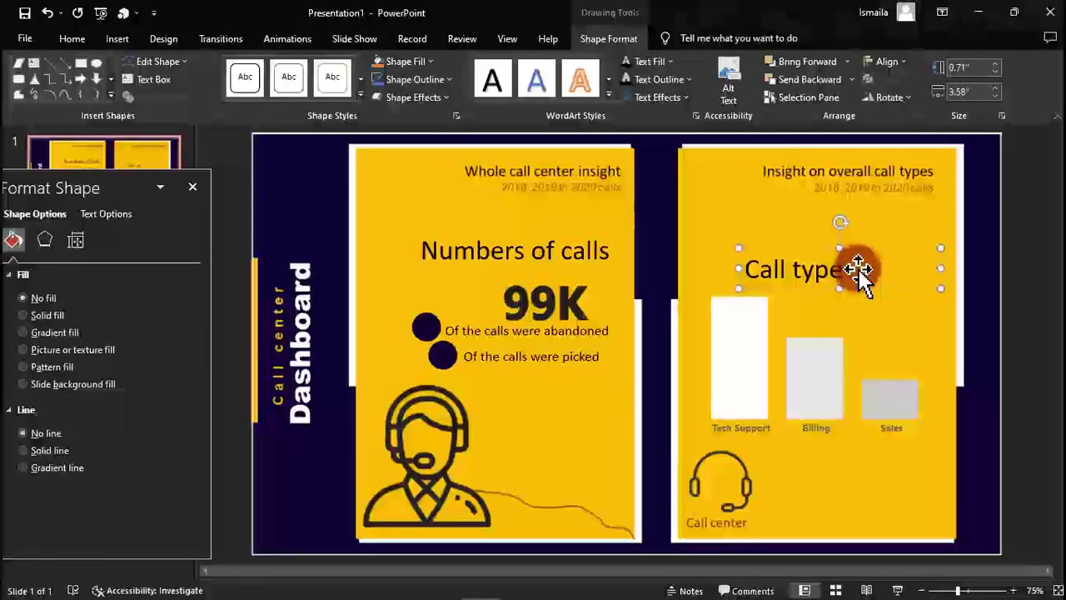
{"action": "type", "text": "s"}
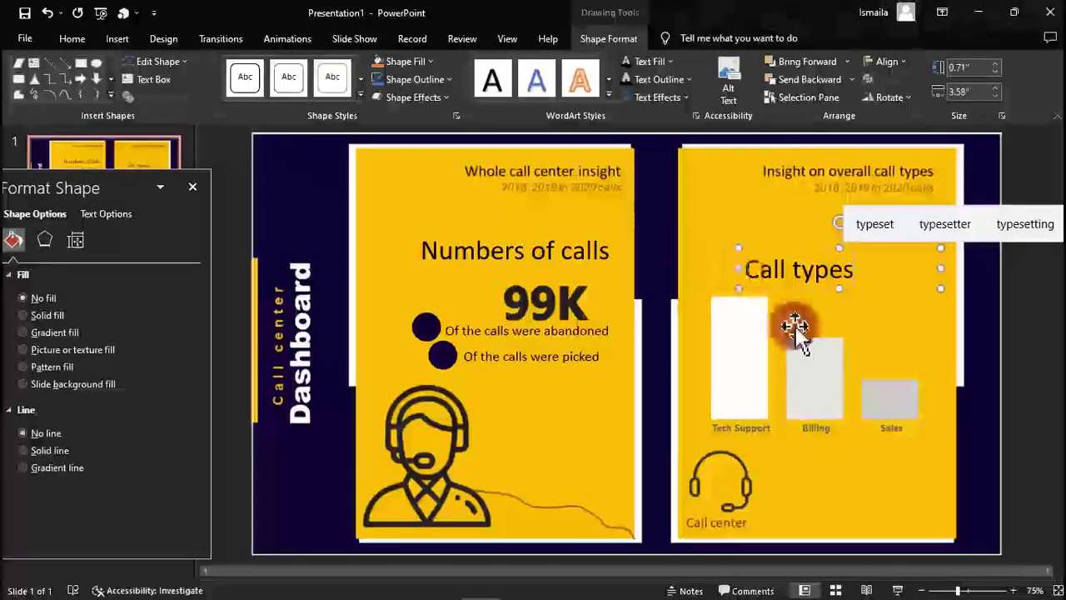
- Narrow the "Call types" text box from its left side and top-align it with the "Numbers of calls" heading
{"action": "left_click_drag", "start_coordinate": [742, 269], "coordinate": [857, 292]}
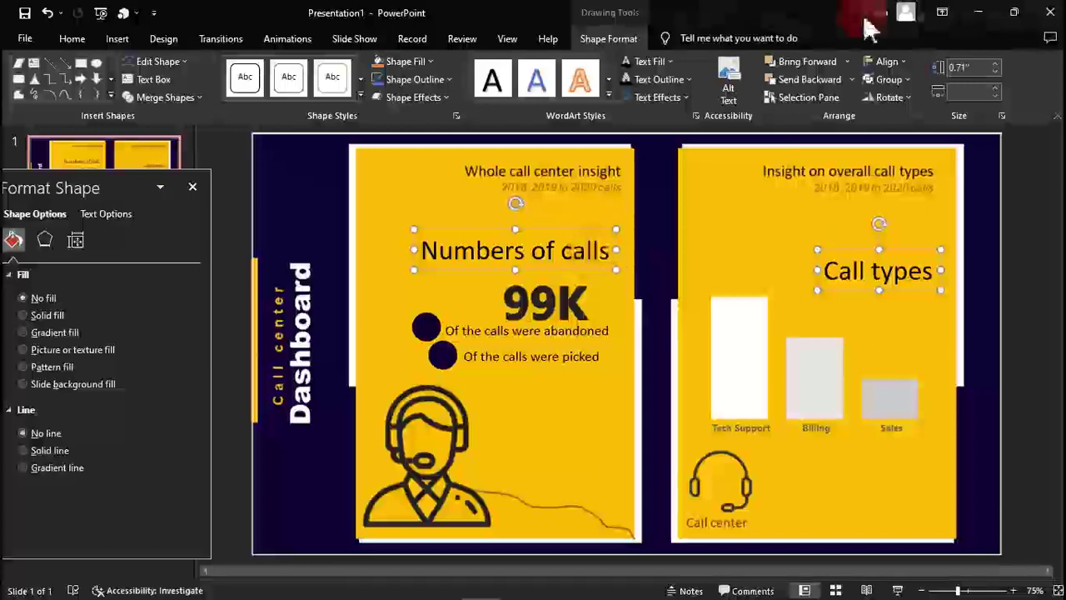
{"action": "left_click", "coordinate": [891, 58]}
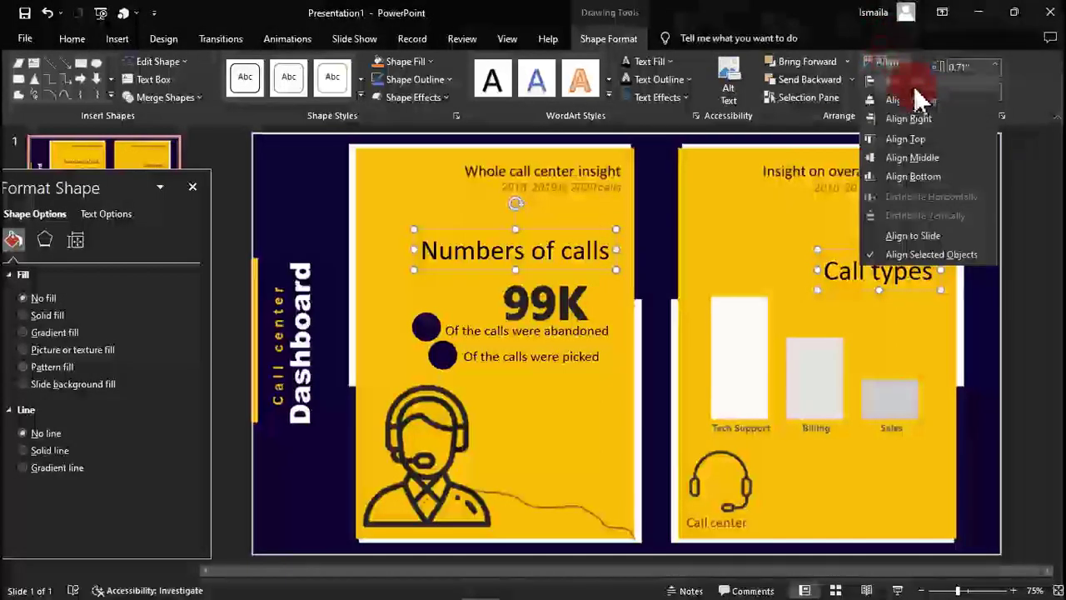
{"action": "left_click", "coordinate": [911, 139]}
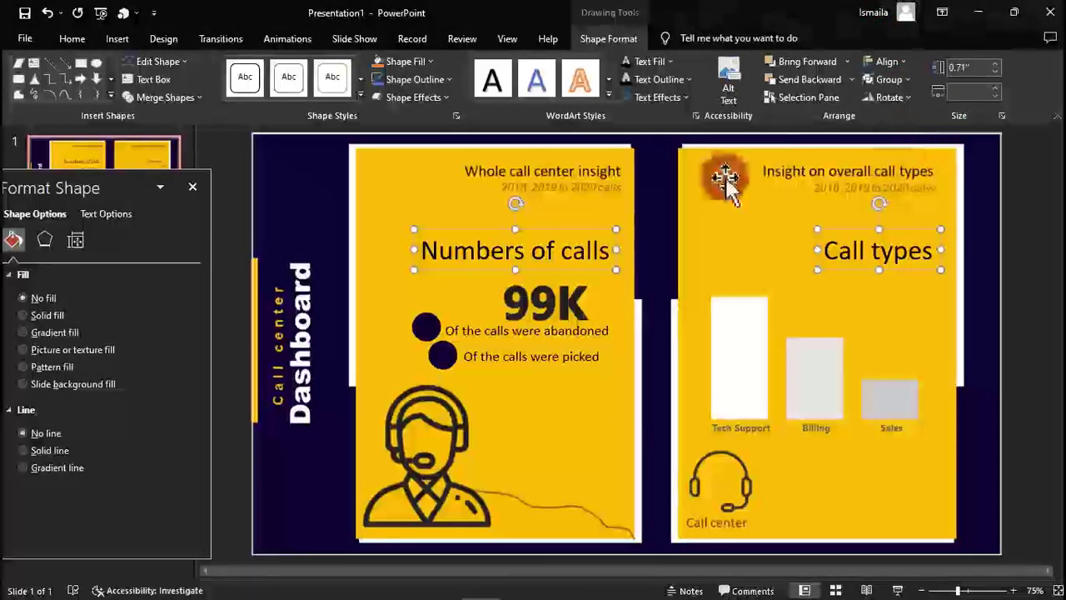
{"action": "left_click", "coordinate": [309, 190]}
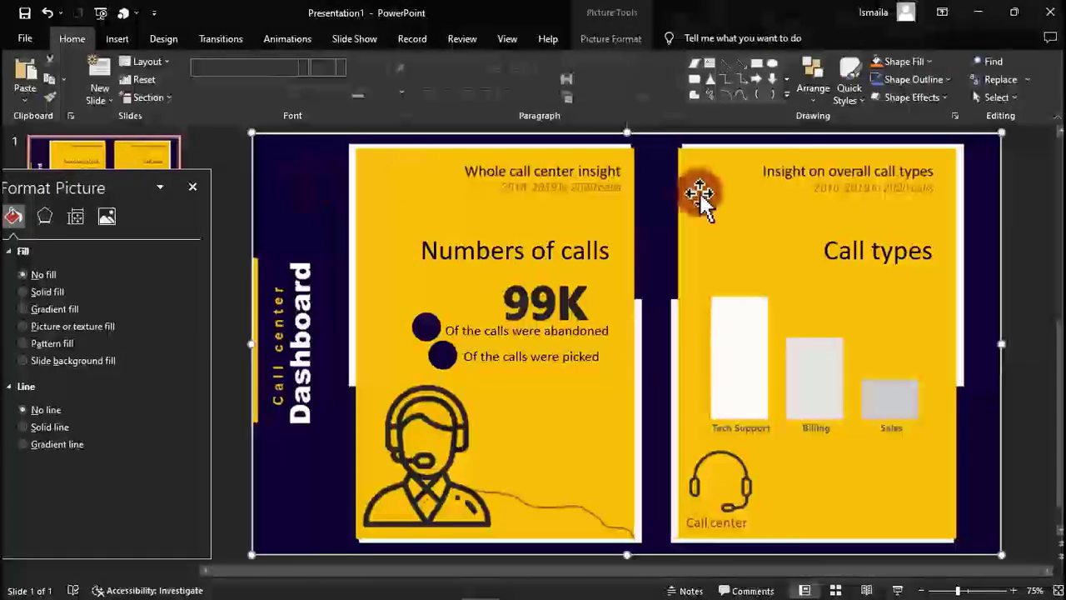
{"action": "left_click", "coordinate": [697, 453]}
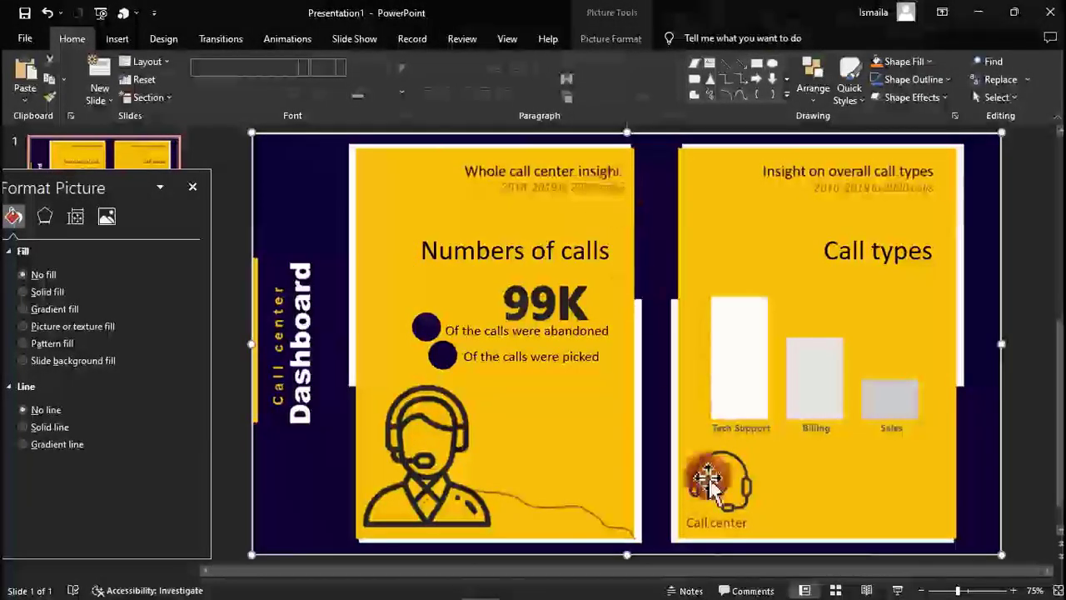
{"action": "left_click", "coordinate": [722, 526]}
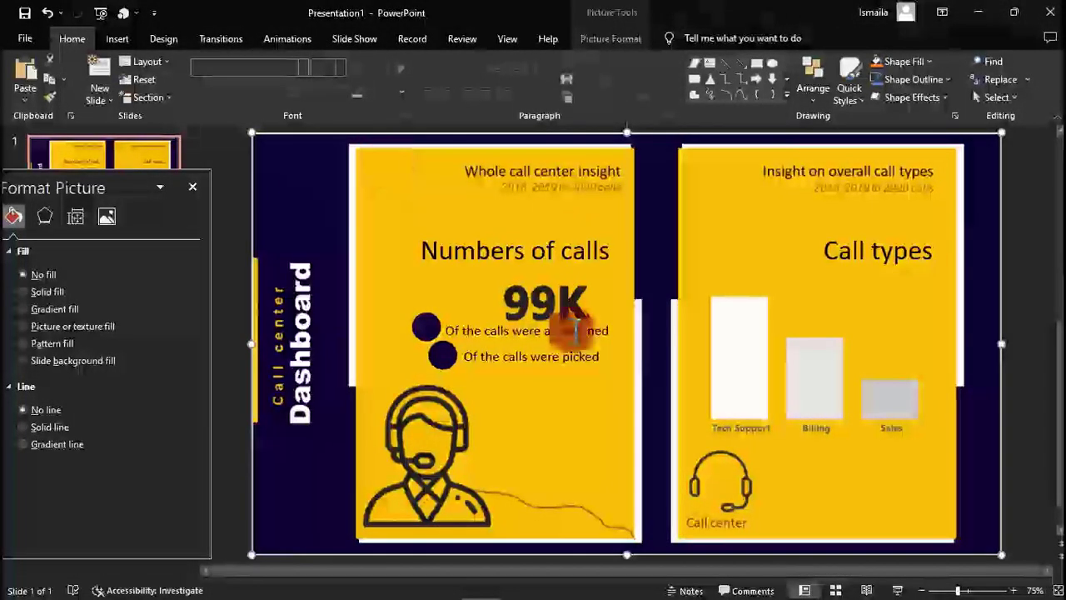
- Duplicate the picked-calls caption, change the copy to "Base on total calls", and fit it directly under the "Call types" heading
{"action": "left_click", "coordinate": [558, 354]}
{"action": "left_click", "coordinate": [564, 366]}
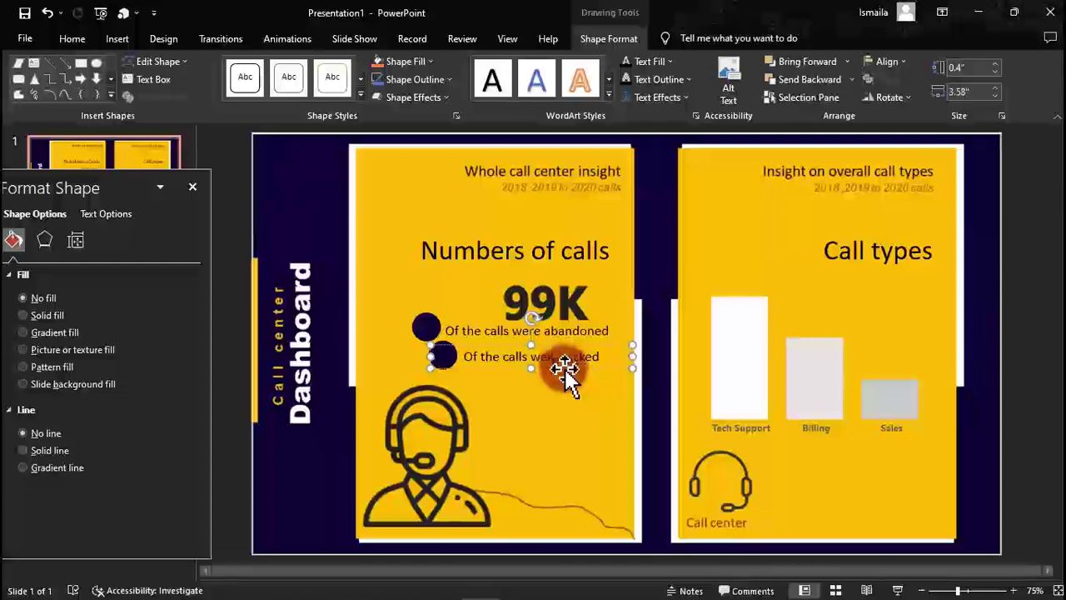
{"action": "key", "text": "ctrl+d"}
{"action": "left_click_drag", "start_coordinate": [565, 381], "coordinate": [815, 281]}
{"action": "triple_click", "coordinate": [811, 277]}
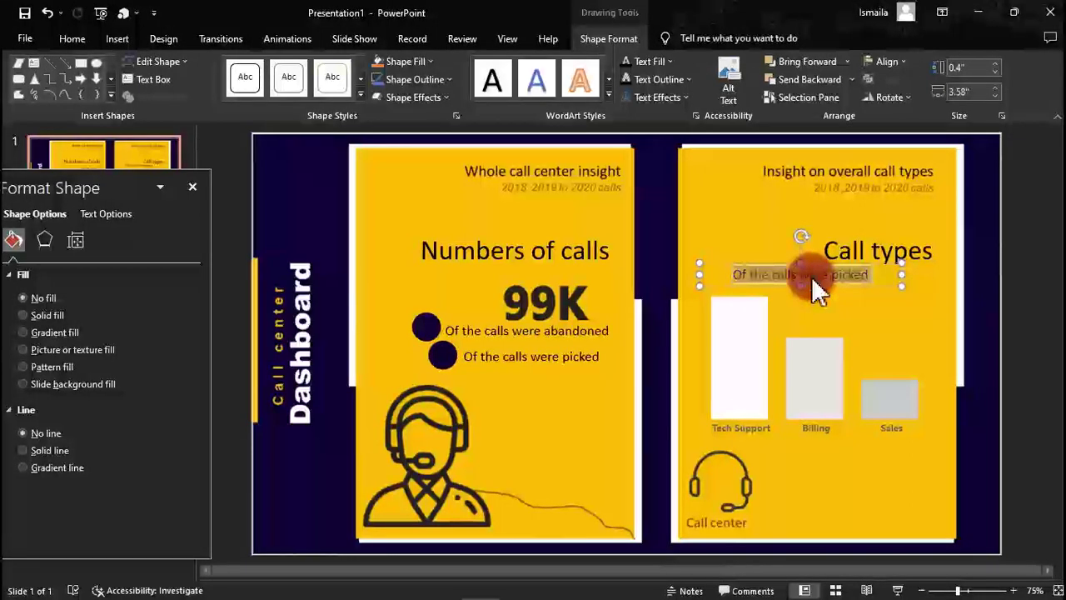
{"action": "type", "text": "Baseo"}
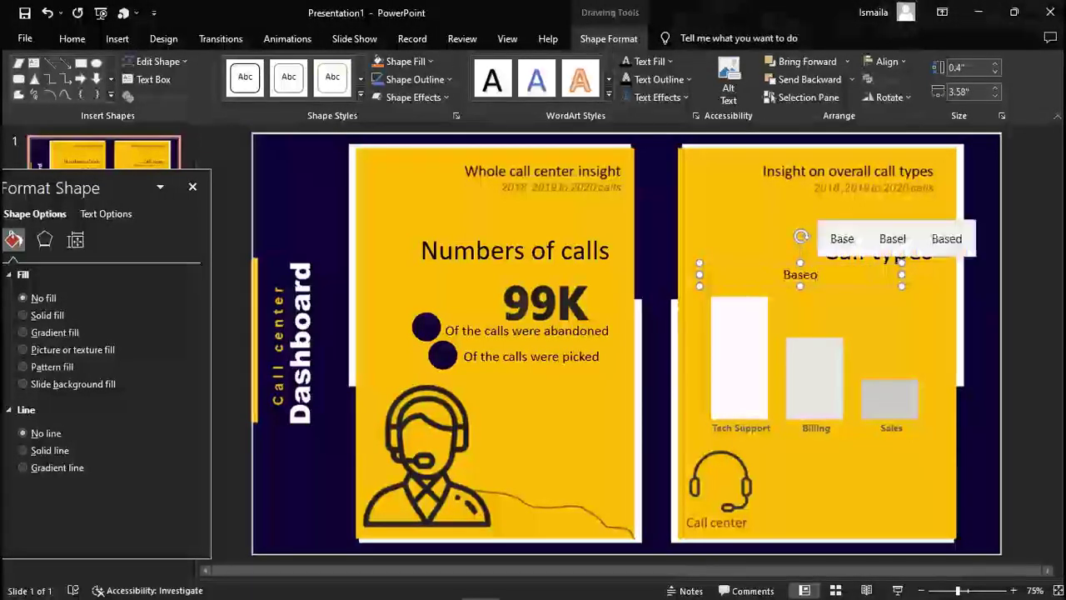
{"action": "left_click", "coordinate": [815, 279]}
{"action": "type", "text": "on total"}
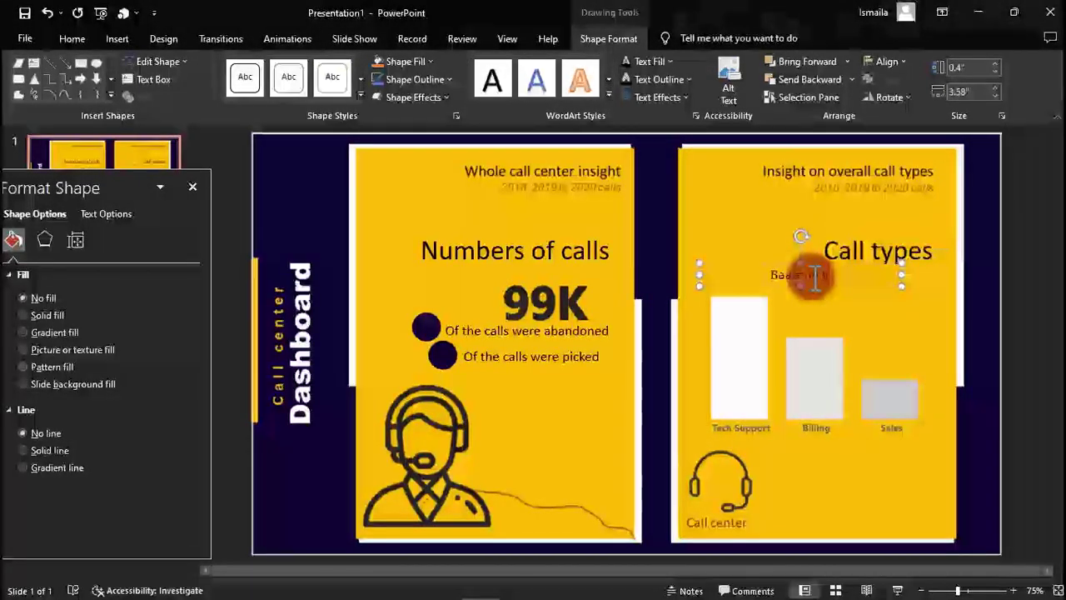
{"action": "type", "text": " calls"}
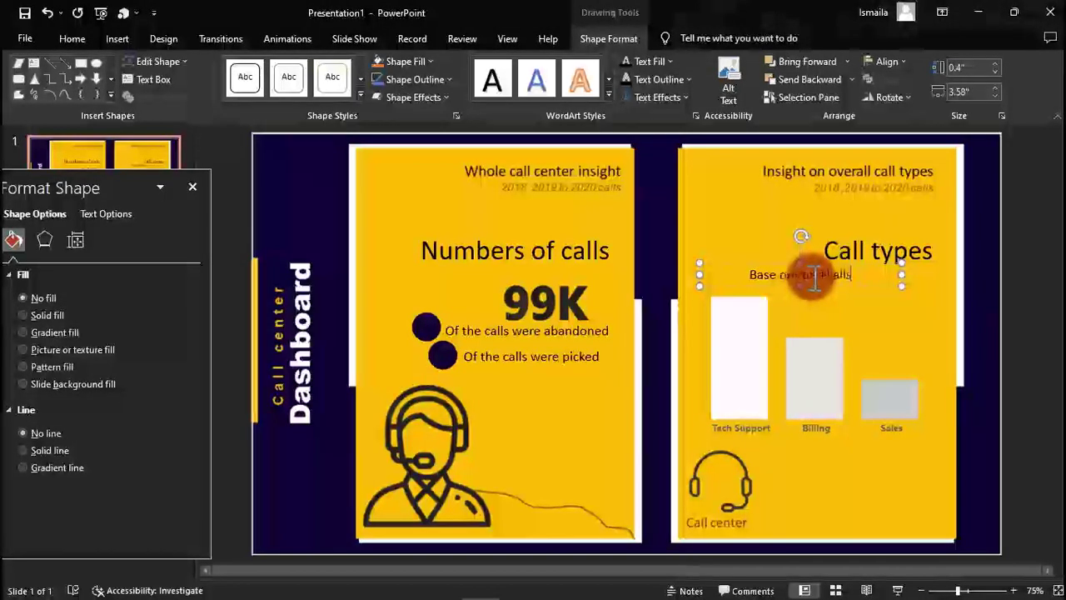
{"action": "left_click_drag", "start_coordinate": [705, 273], "coordinate": [850, 285]}
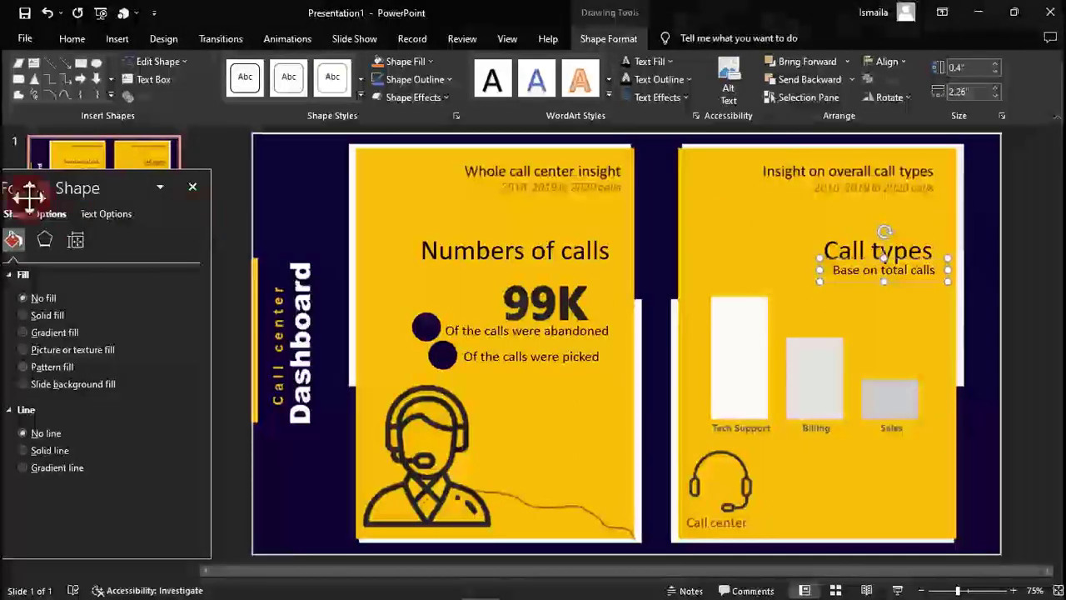
- Set the text fill transparency of the "Base on total calls" caption to 54%
{"action": "left_click", "coordinate": [117, 214]}
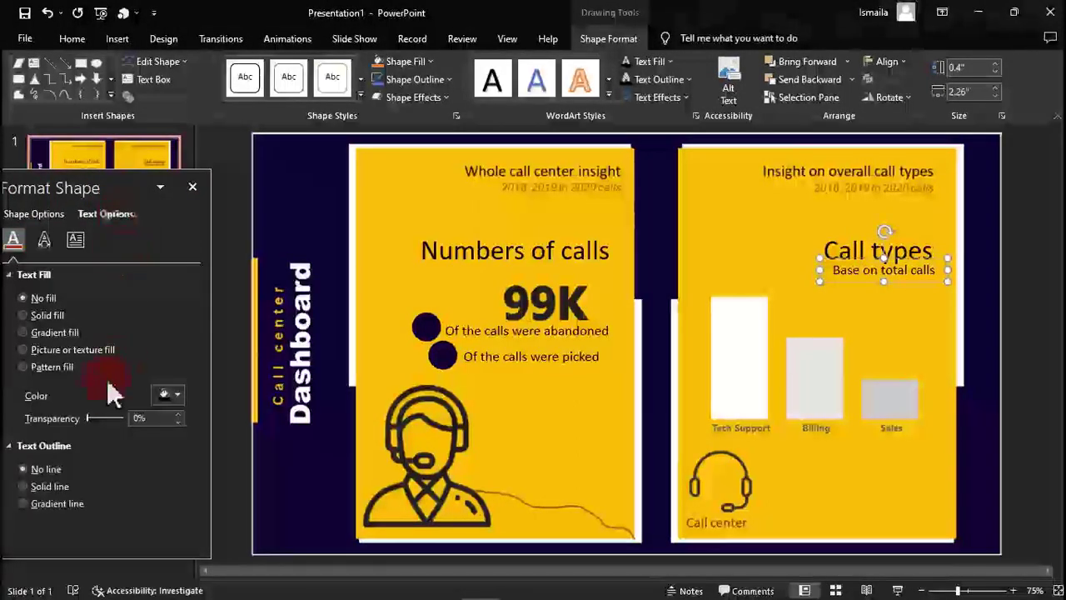
{"action": "left_click_drag", "start_coordinate": [88, 416], "coordinate": [108, 419]}
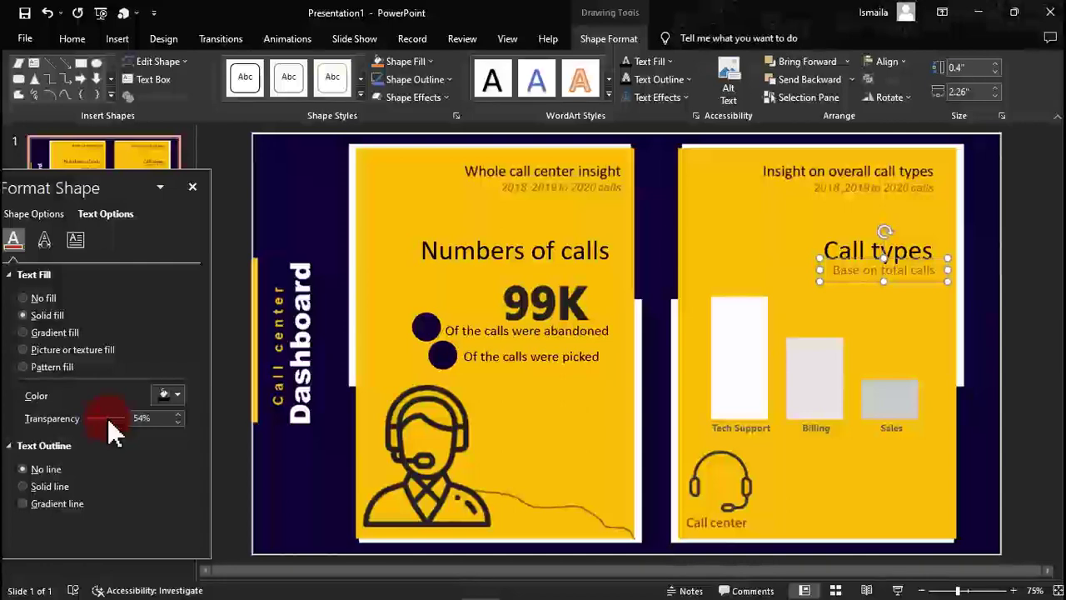
{"action": "left_click", "coordinate": [306, 215]}
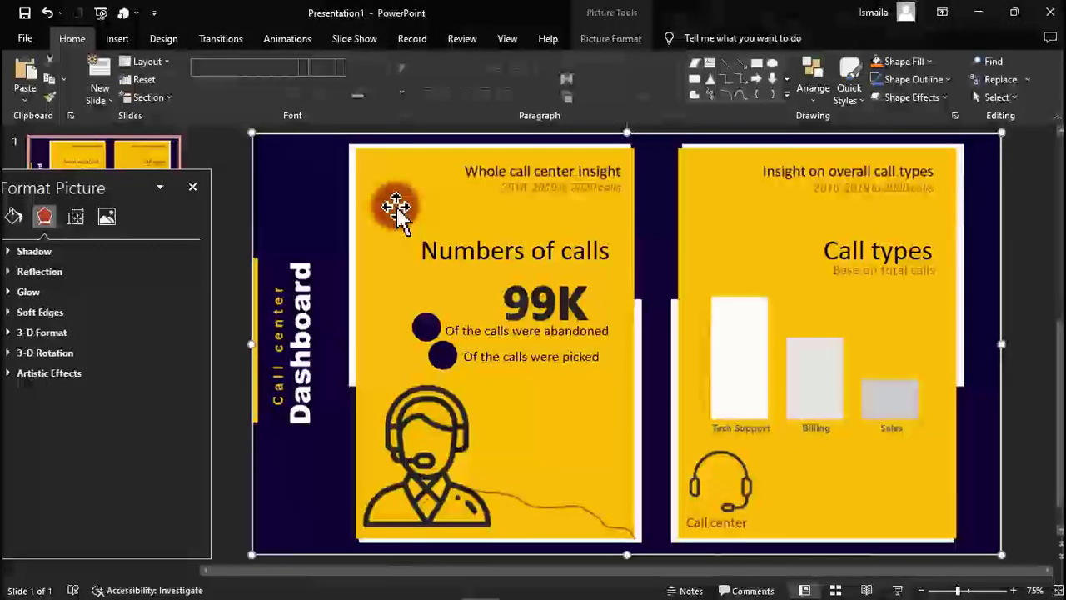
{"action": "key", "text": "Delete"}
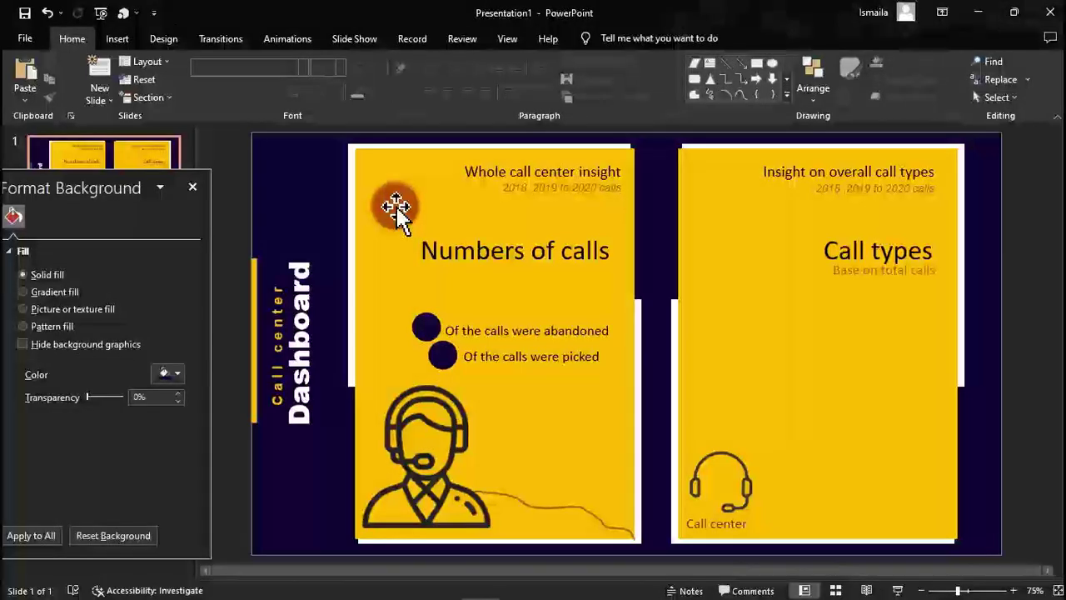
{"action": "key", "text": "ctrl+v"}
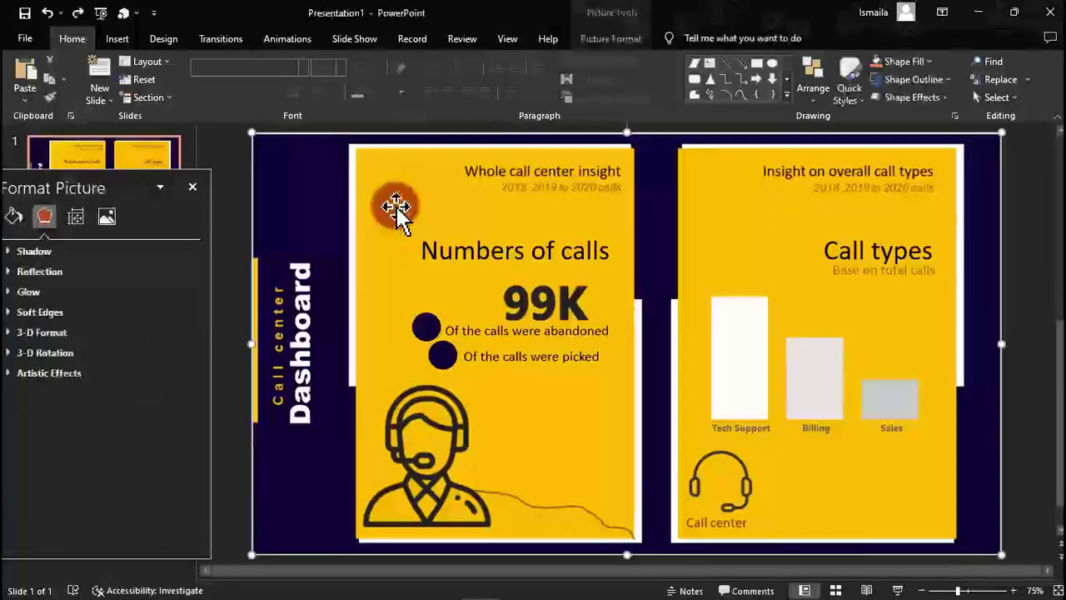
- Move the dashboard screenshot overlay down and to the right, away from the upper part of the slide
{"action": "left_click_drag", "start_coordinate": [384, 204], "coordinate": [453, 348]}
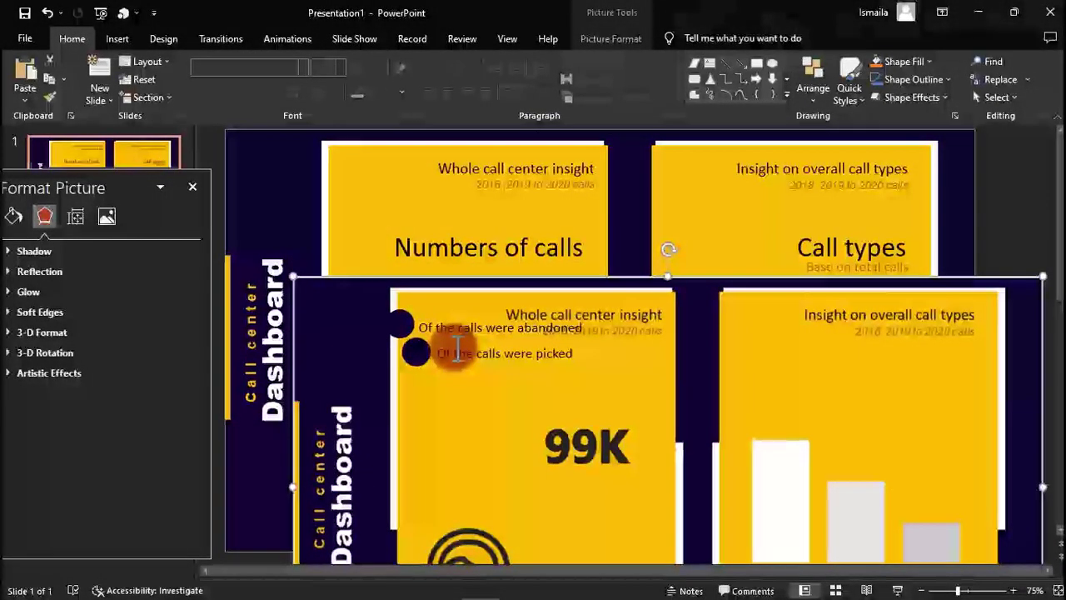
- Delete the dashboard screenshot overlay from the slide
{"action": "key", "text": "Delete"}
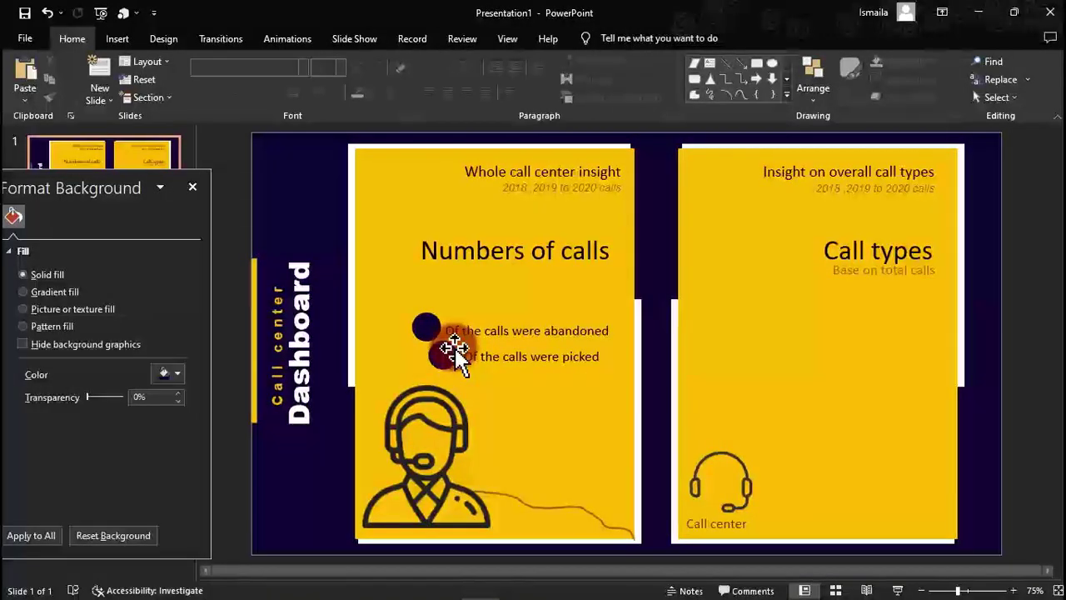
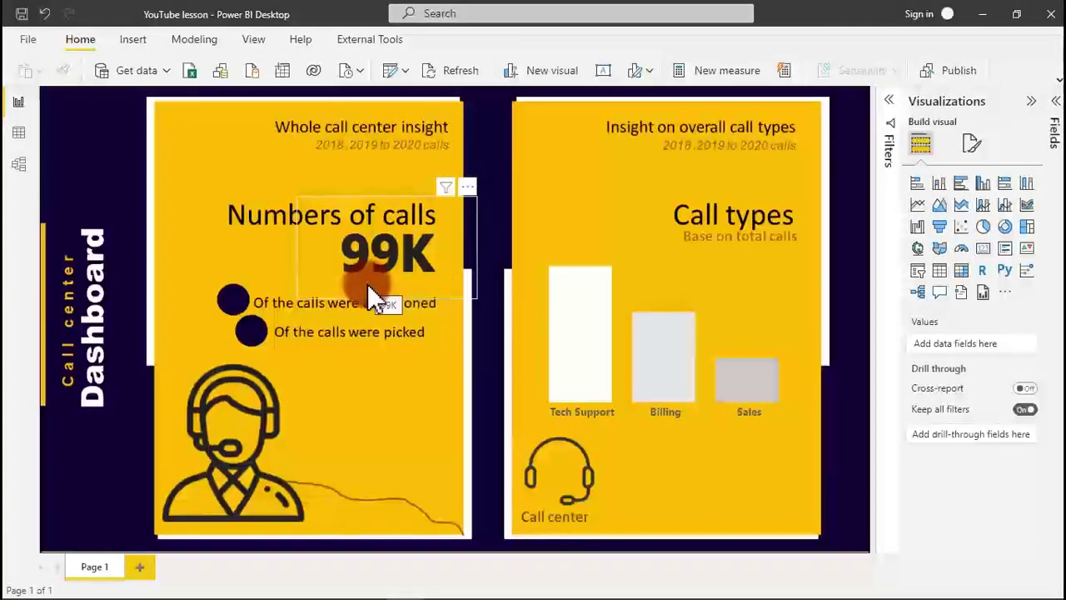
- Stretch the call types column chart upward to just below the "Call types" heading on the Power BI page
{"action": "left_click", "coordinate": [643, 273]}
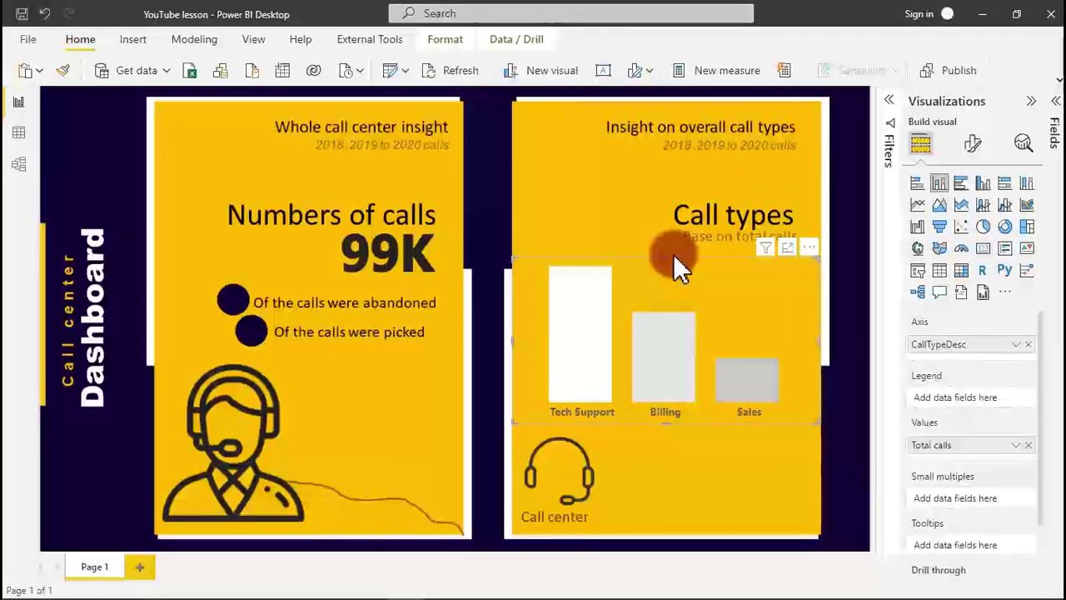
{"action": "left_click_drag", "start_coordinate": [670, 259], "coordinate": [667, 231]}
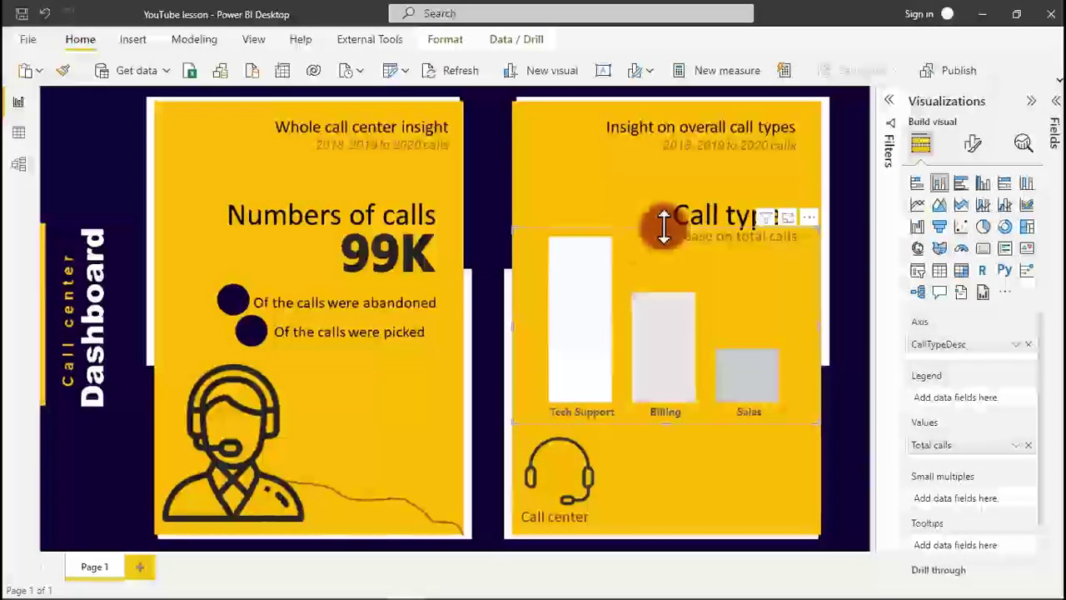
- Switch to Presentation1 in PowerPoint and nudge both circles and the abandoned and picked captions slightly up together
{"action": "mouse_move", "coordinate": [417, 591]}
{"action": "left_click", "coordinate": [479, 585]}
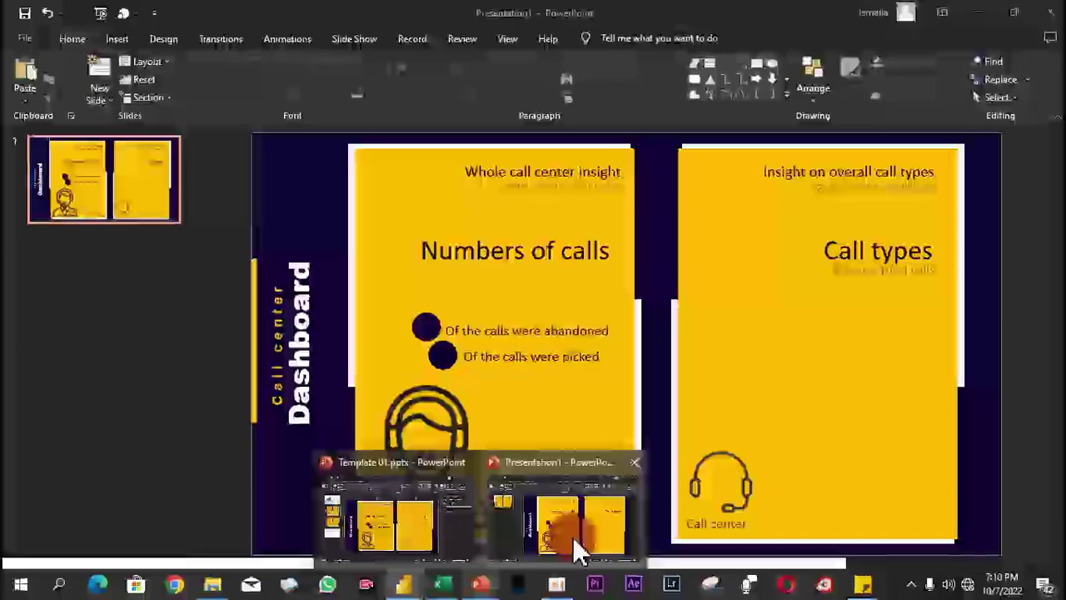
{"action": "left_click", "coordinate": [573, 536]}
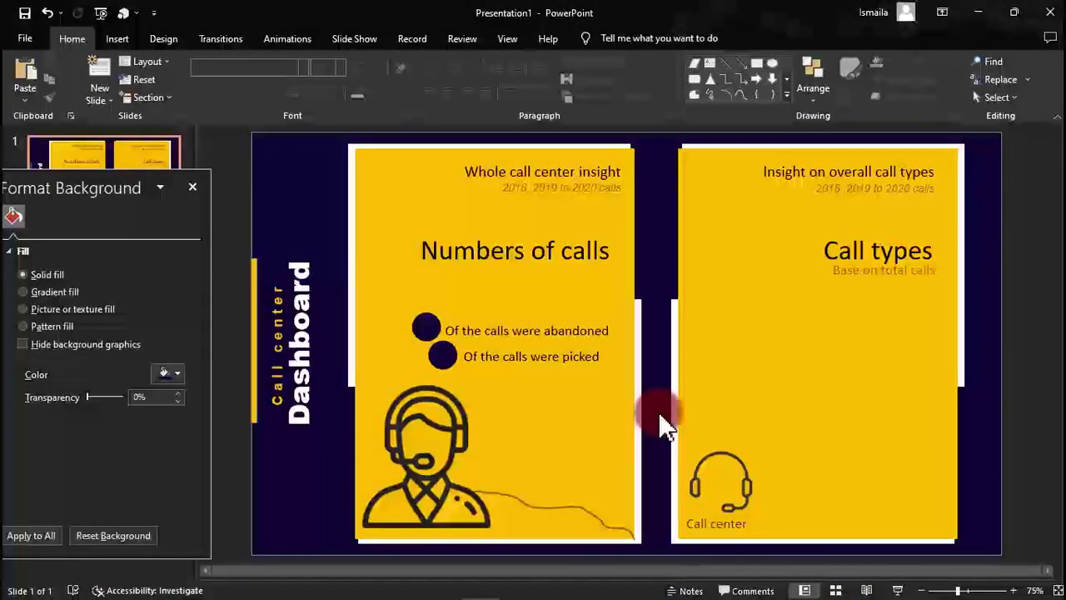
{"action": "left_click_drag", "start_coordinate": [658, 408], "coordinate": [345, 281]}
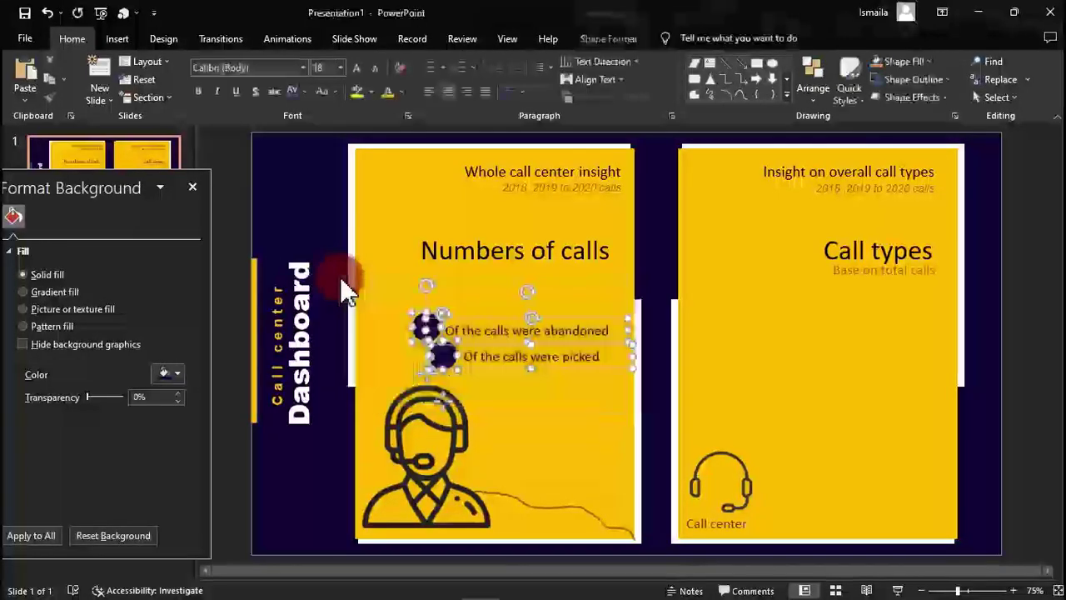
{"action": "key", "text": "Up"}
{"action": "key", "text": "Up"}
{"action": "key", "text": "Up"}
{"action": "key", "text": "Up"}
{"action": "key", "text": "Up"}
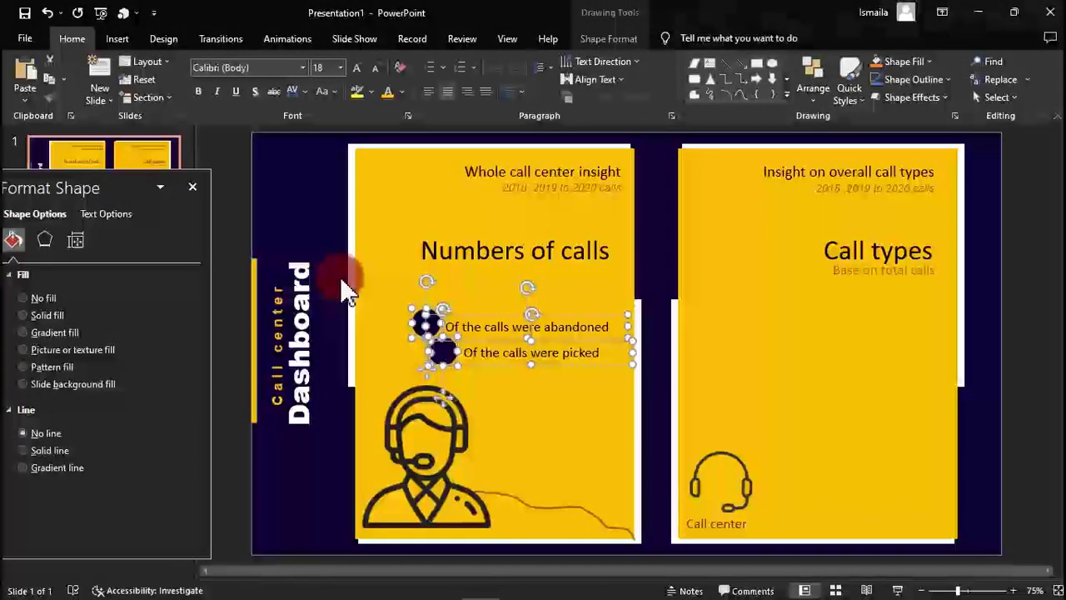
{"action": "key", "text": "Down"}
{"action": "key", "text": "Down"}
{"action": "key", "text": "Down"}
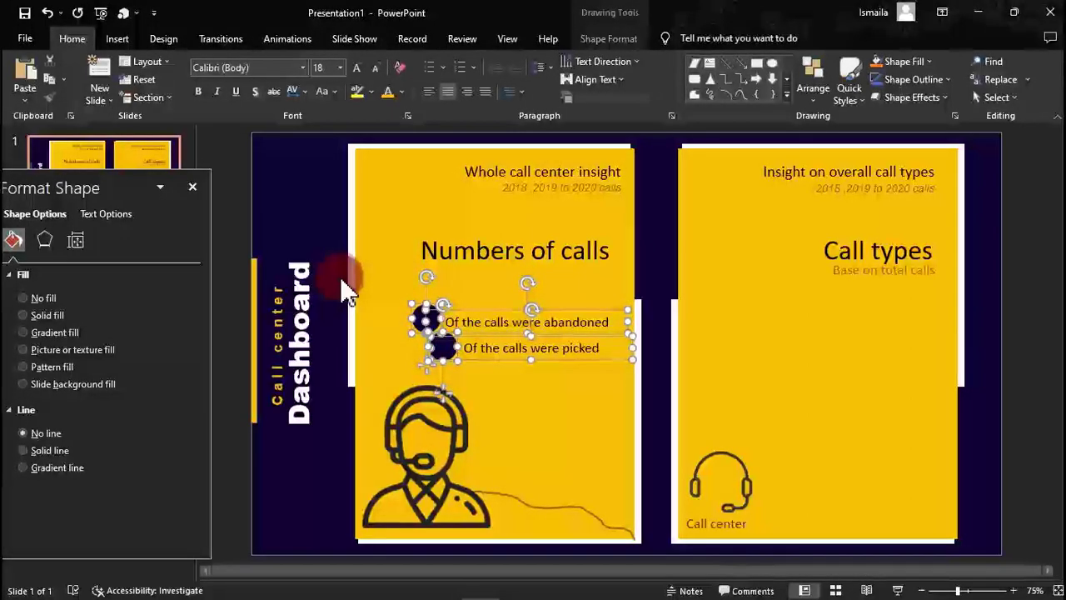
{"action": "key", "text": "ctrl+Down"}
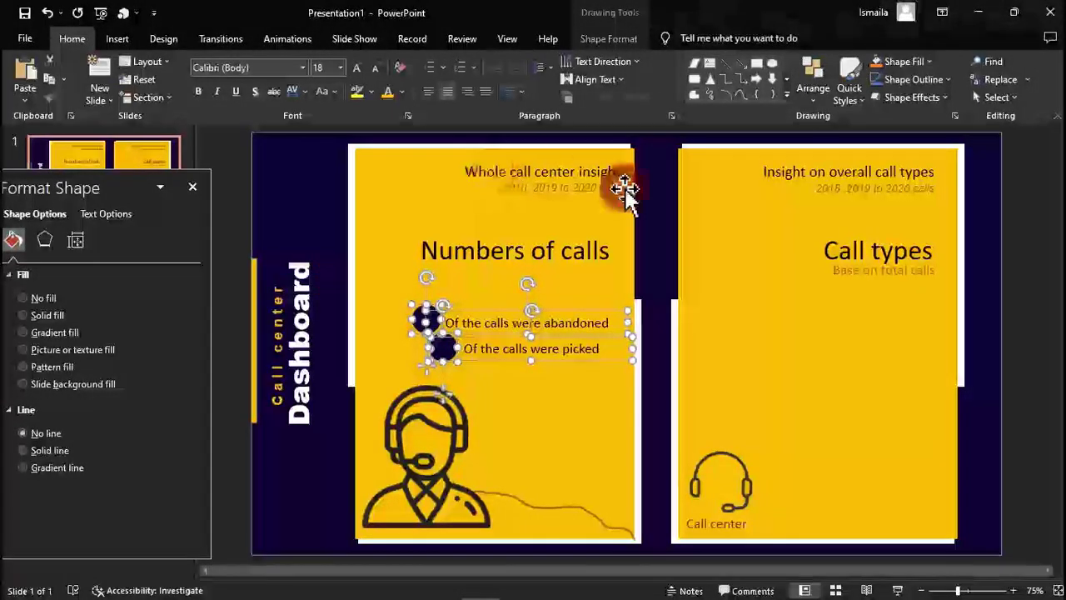
{"action": "left_click", "coordinate": [662, 210]}
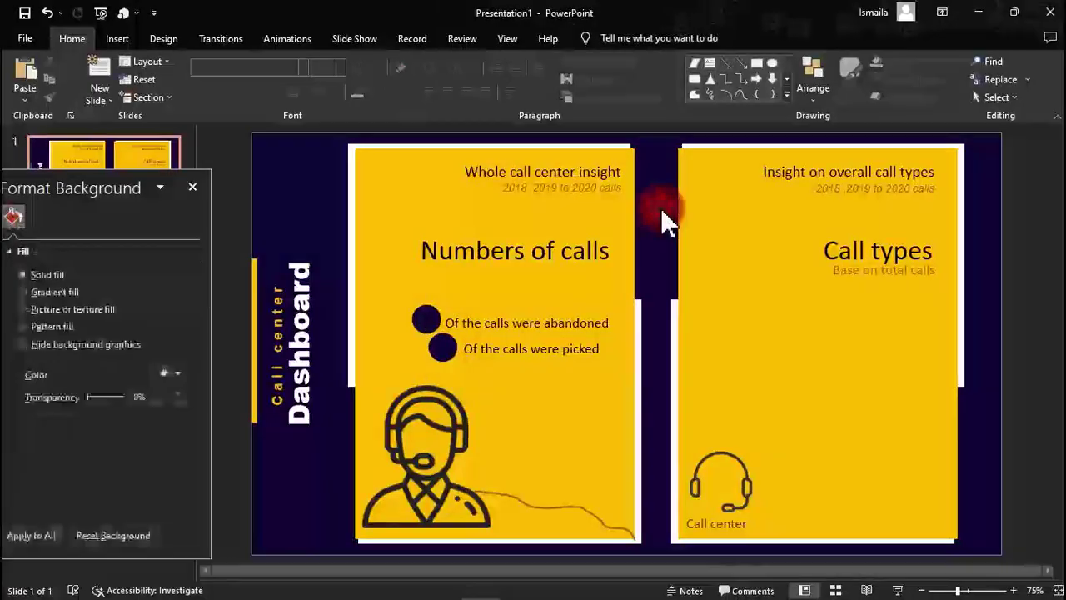
- Export the slide in GIF Graphics Interchange Format, overwriting the existing "Totorial template.gif" file
{"action": "left_click", "coordinate": [25, 40]}
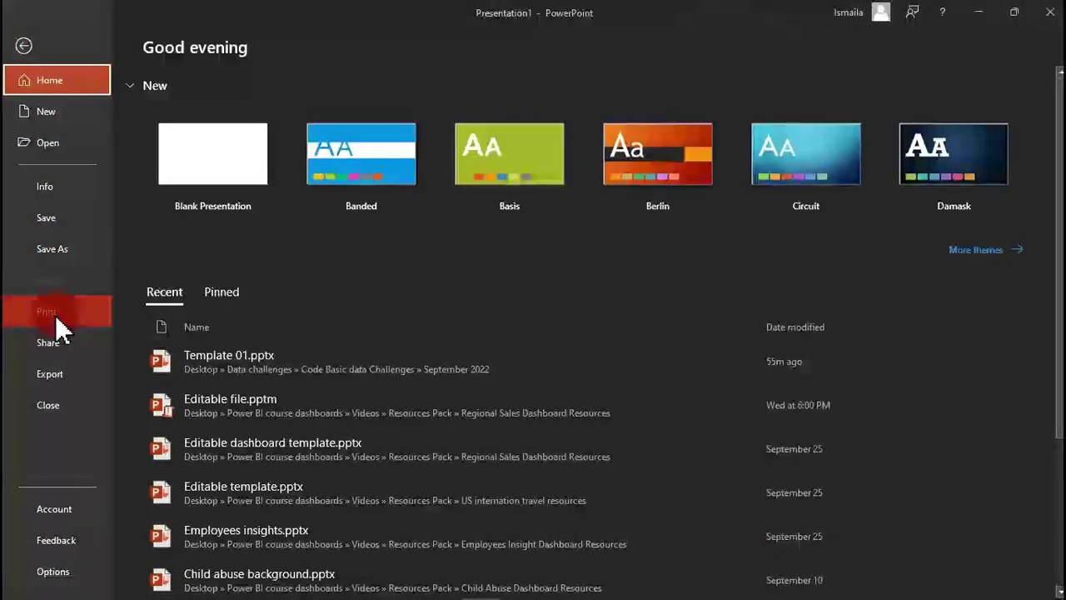
{"action": "left_click", "coordinate": [66, 379]}
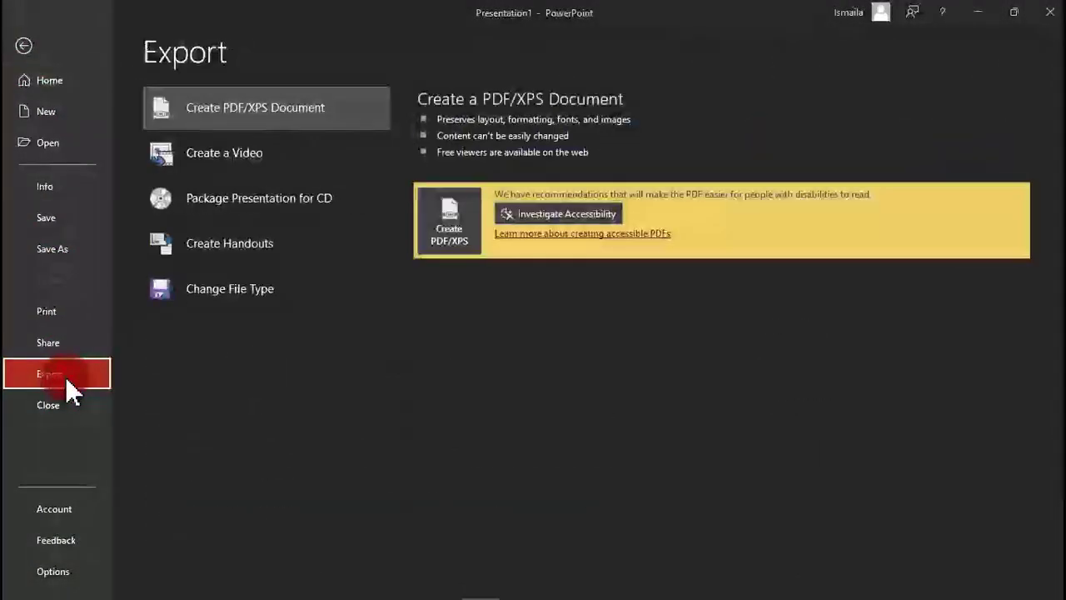
{"action": "left_click", "coordinate": [238, 290]}
{"action": "left_click", "coordinate": [486, 367]}
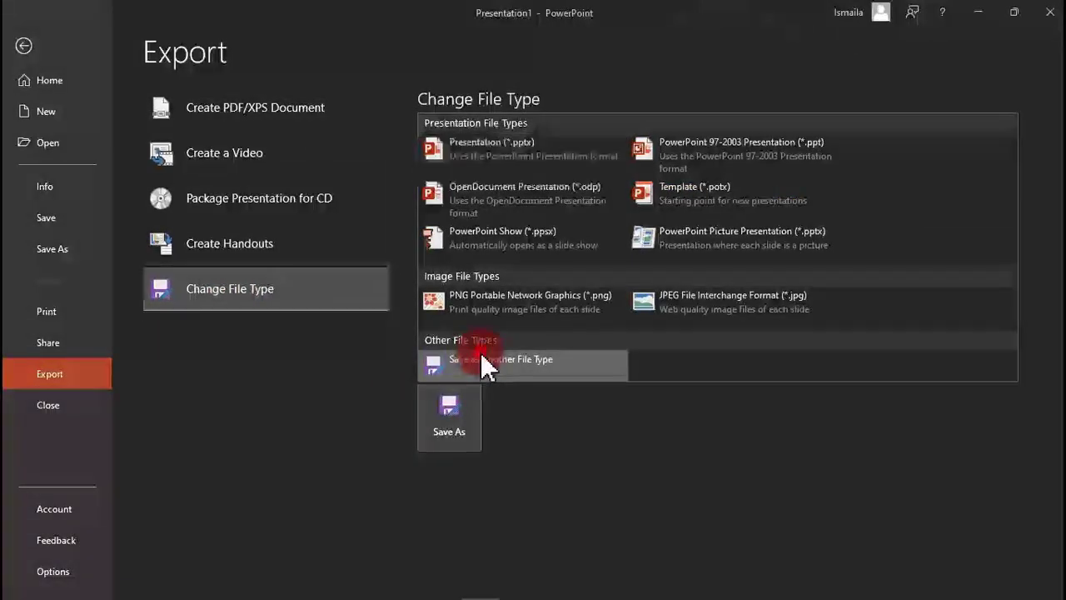
{"action": "double_click", "coordinate": [498, 366]}
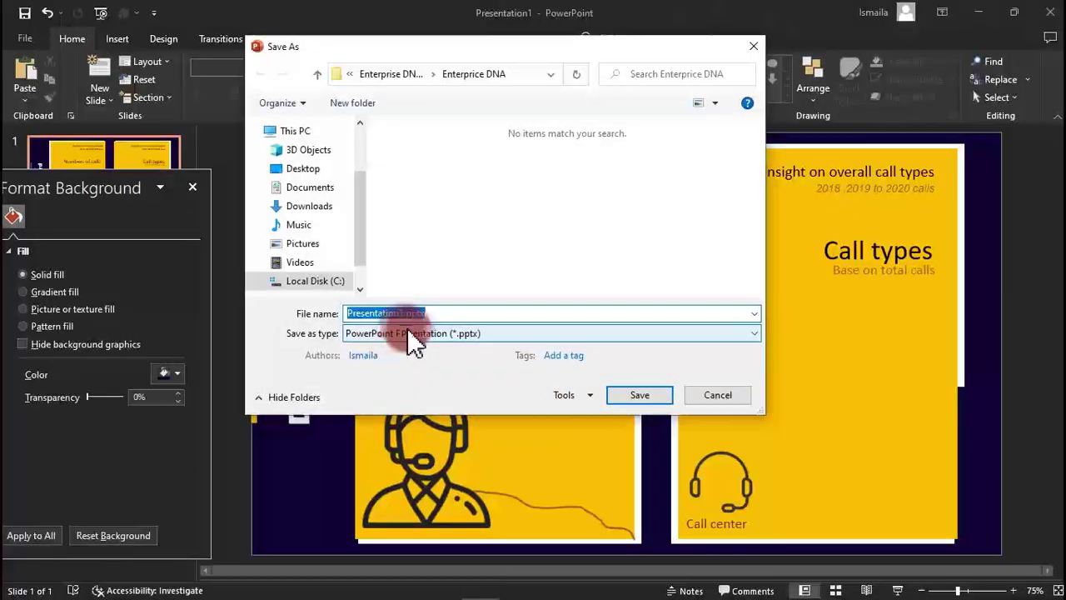
{"action": "left_click", "coordinate": [416, 333]}
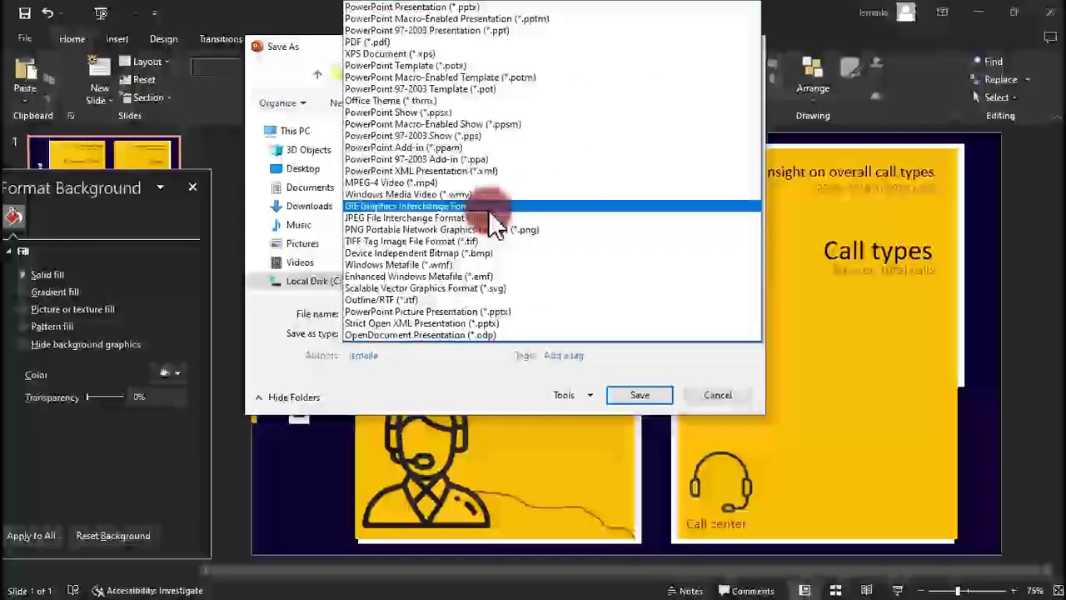
{"action": "left_click", "coordinate": [490, 208]}
{"action": "double_click", "coordinate": [597, 194]}
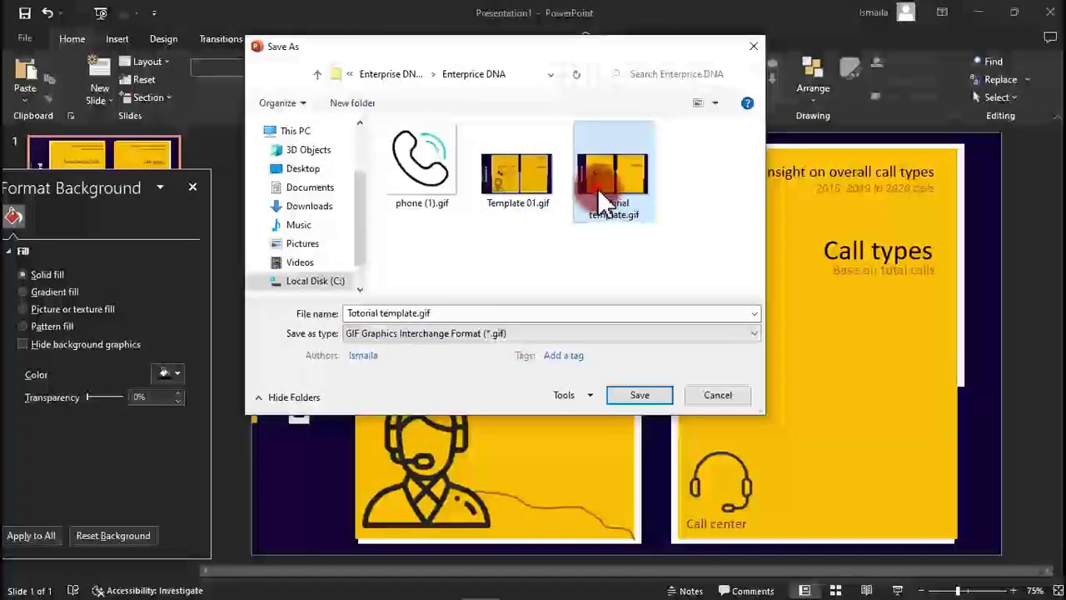
{"action": "left_click", "coordinate": [554, 308]}
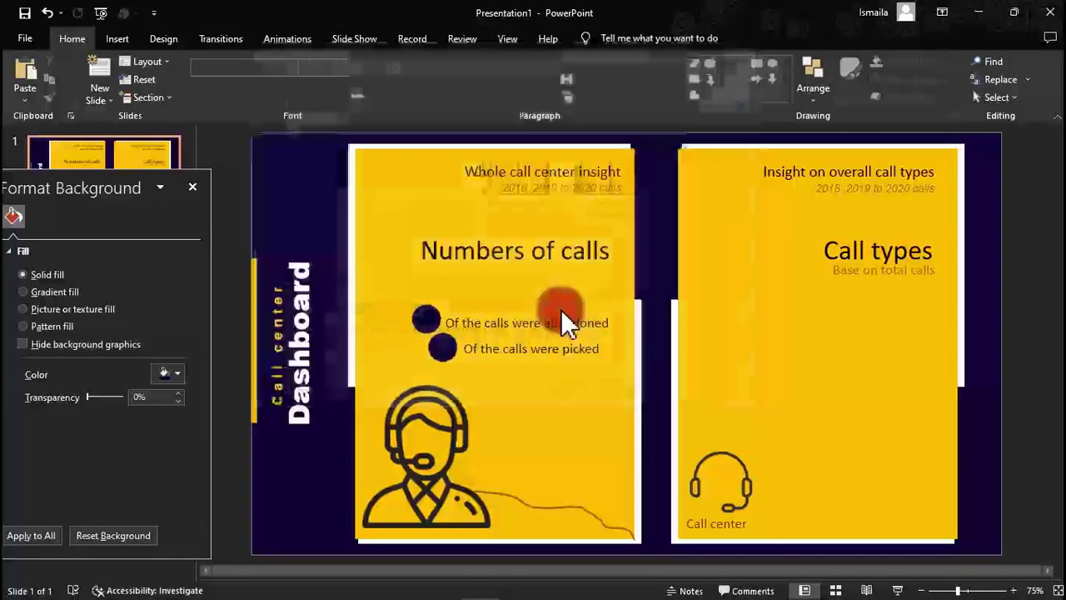
{"action": "left_click", "coordinate": [551, 348]}
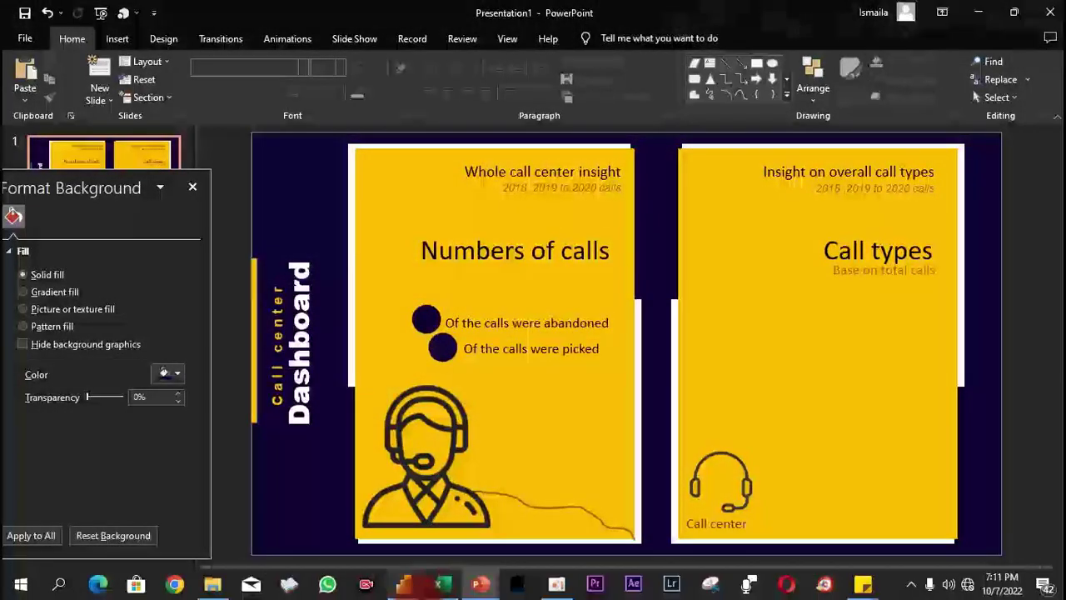
- Switch to the YouTube lesson report in Power BI and replace the canvas background image with the re-exported "Totorial template" file
{"action": "mouse_move", "coordinate": [405, 583]}
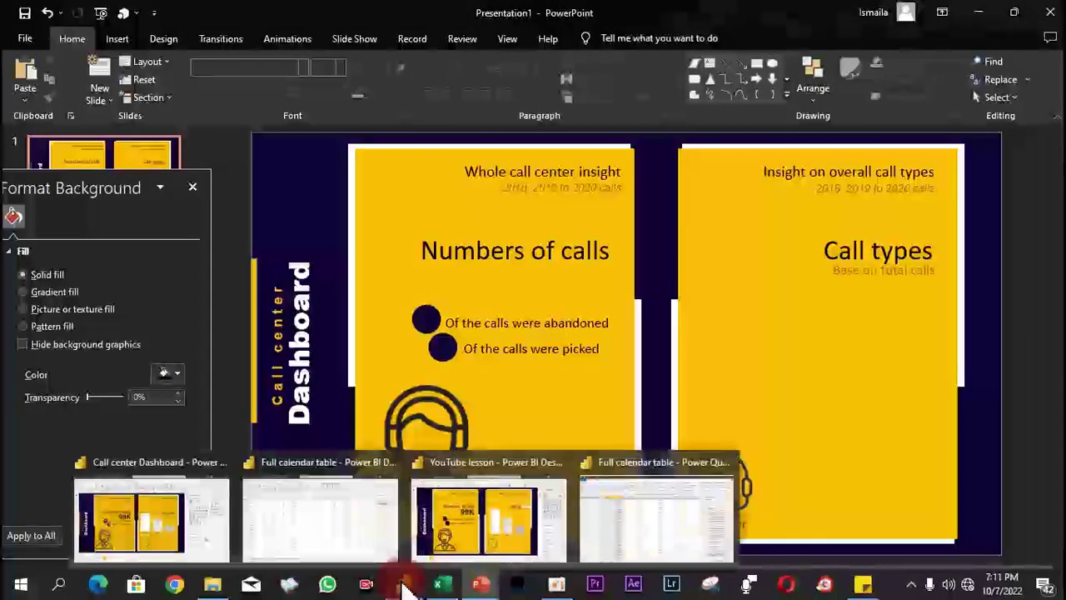
{"action": "left_click", "coordinate": [459, 540]}
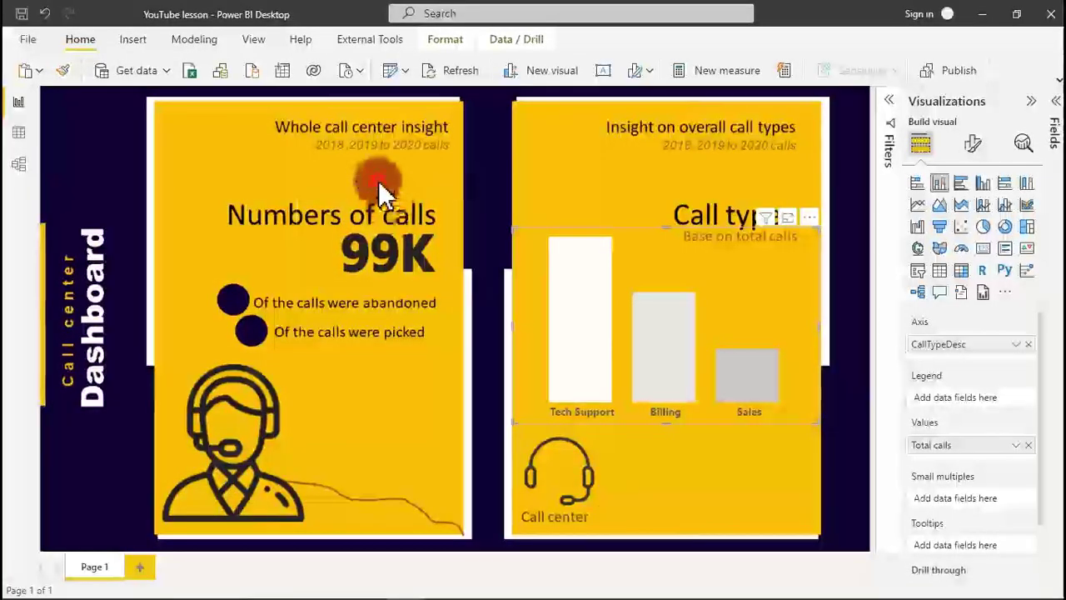
{"action": "left_click", "coordinate": [382, 193]}
{"action": "left_click", "coordinate": [973, 144]}
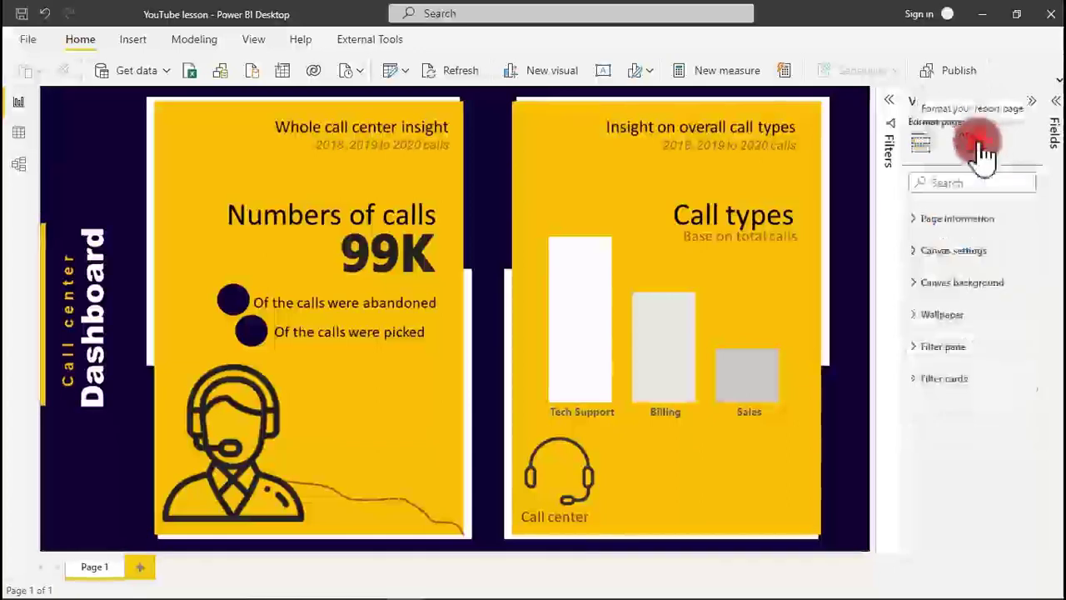
{"action": "left_click", "coordinate": [973, 283]}
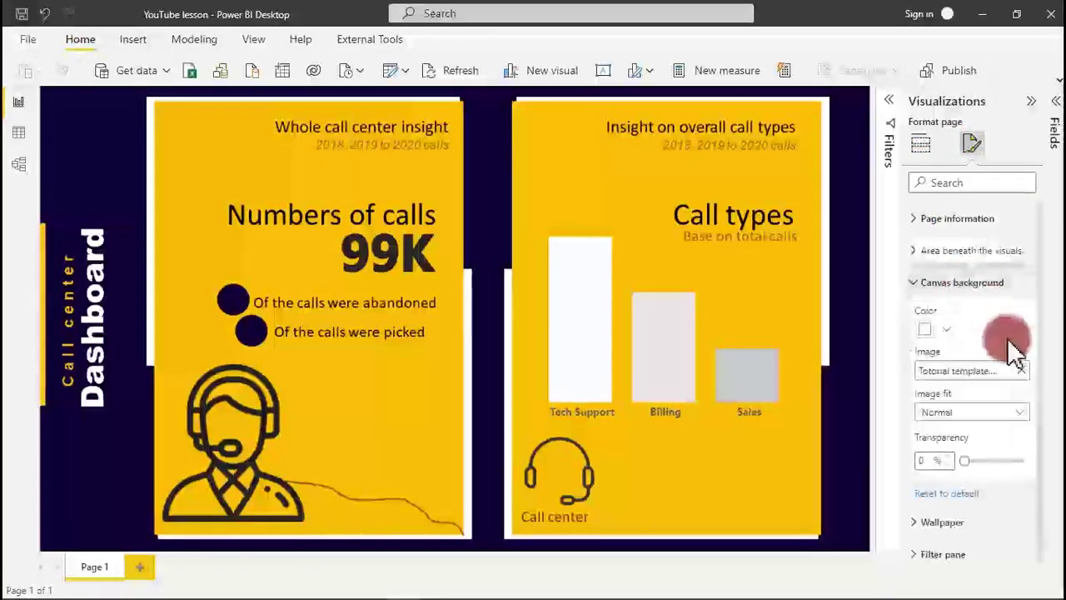
{"action": "left_click", "coordinate": [1022, 370]}
{"action": "left_click", "coordinate": [1023, 371]}
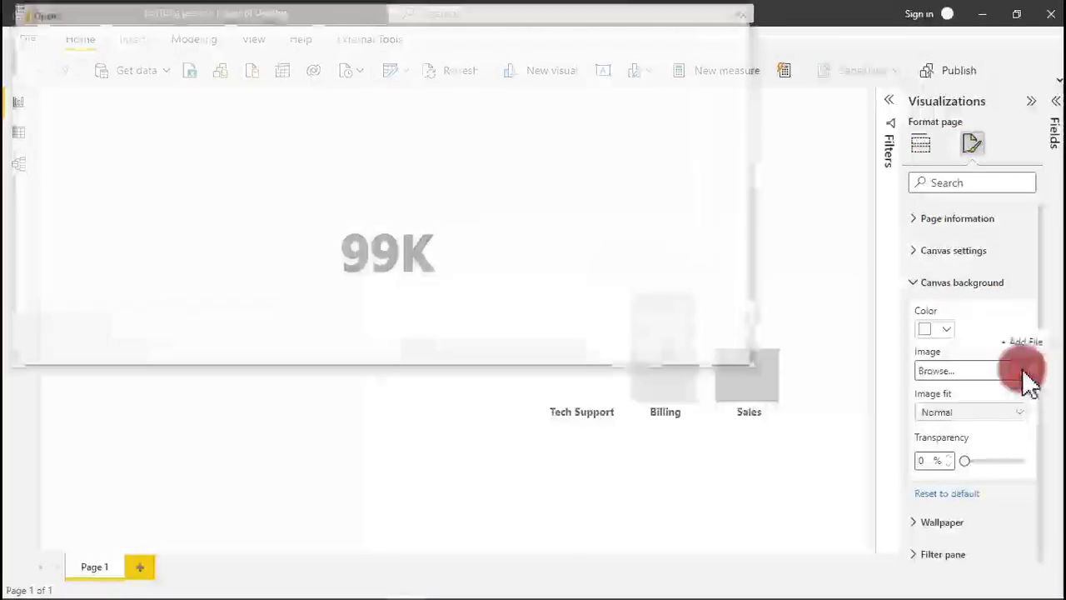
{"action": "double_click", "coordinate": [431, 159]}
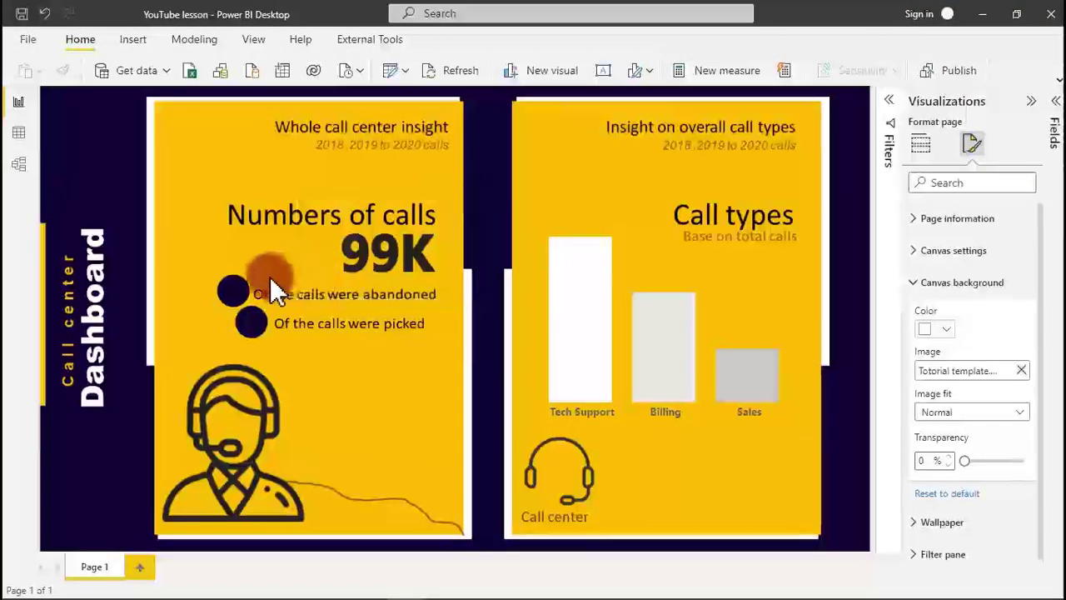
- Duplicate the 99K card and place the copy directly below the "Of the calls were picked" caption
{"action": "left_click", "coordinate": [383, 258]}
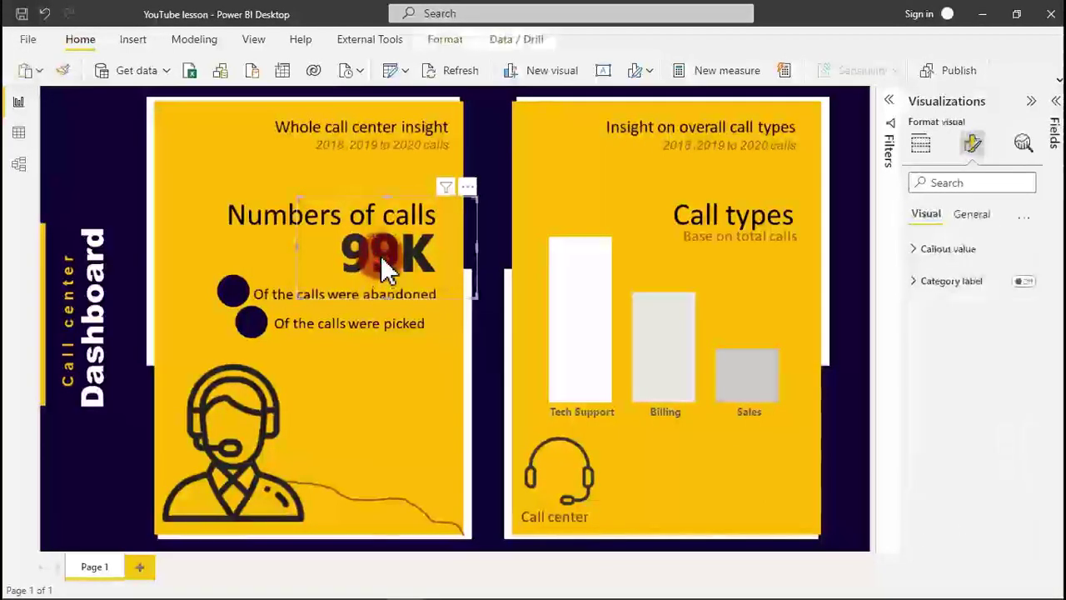
{"action": "key", "text": "ctrl+v"}
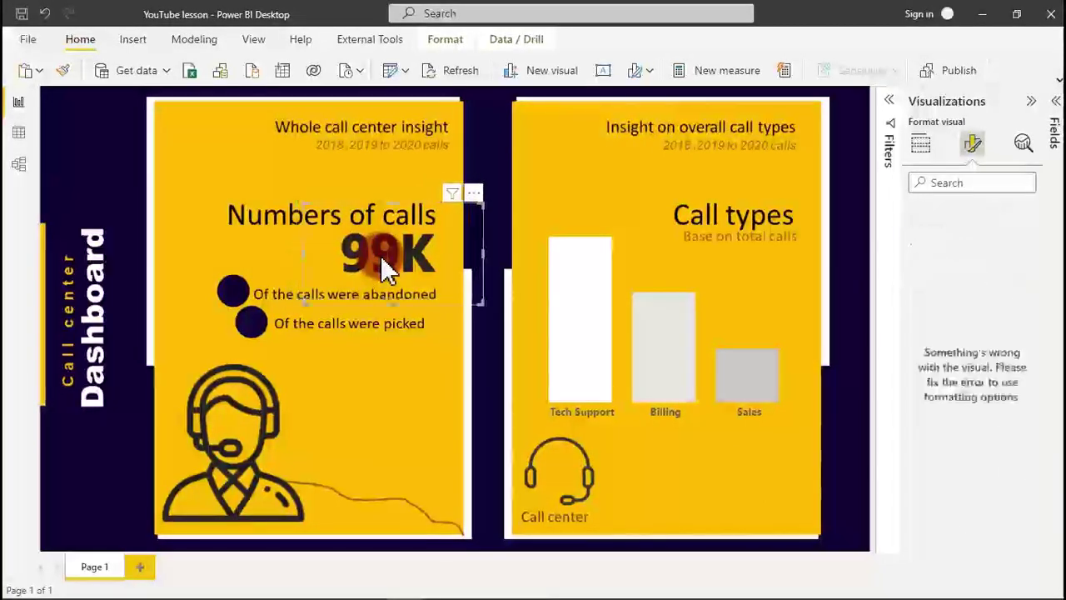
{"action": "left_click_drag", "start_coordinate": [385, 265], "coordinate": [374, 370]}
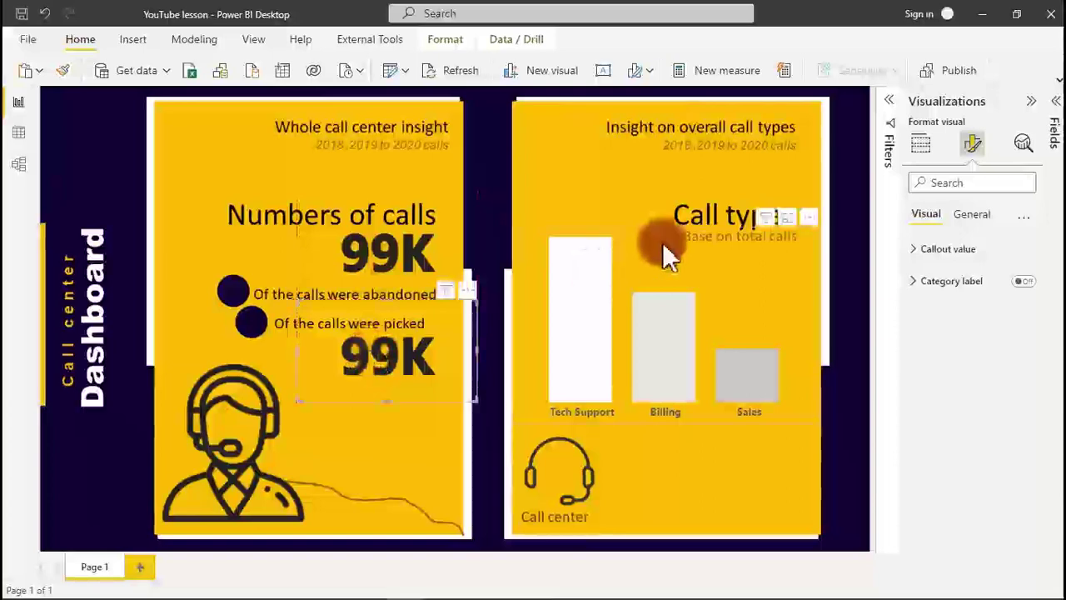
- Replace the Total calls measure in the copied card with the % abandoned measure from All measures
{"action": "left_click", "coordinate": [1056, 103]}
{"action": "left_click", "coordinate": [950, 163]}
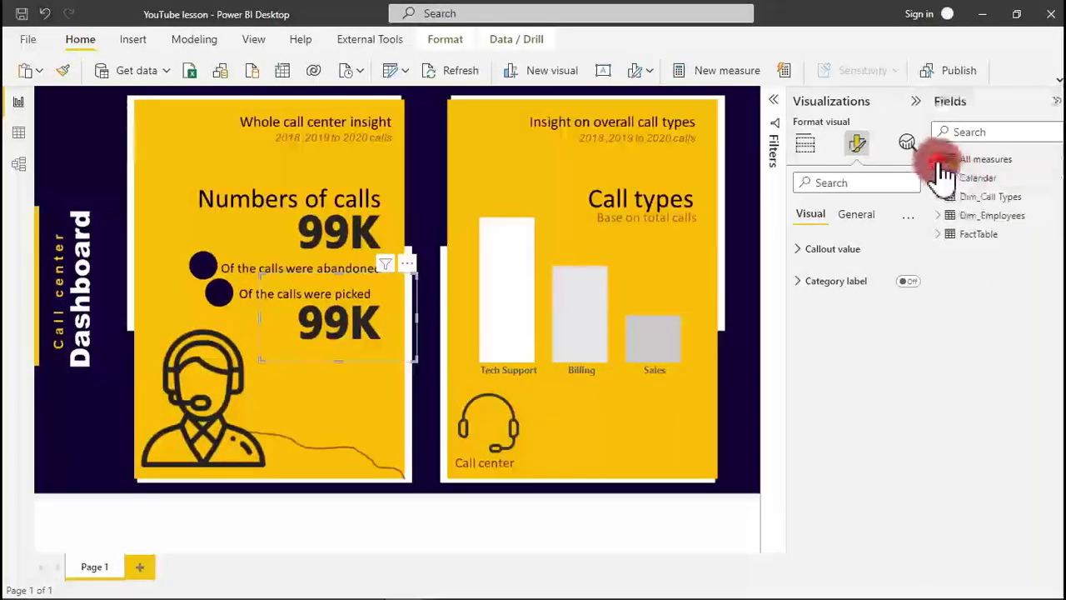
{"action": "left_click", "coordinate": [964, 234]}
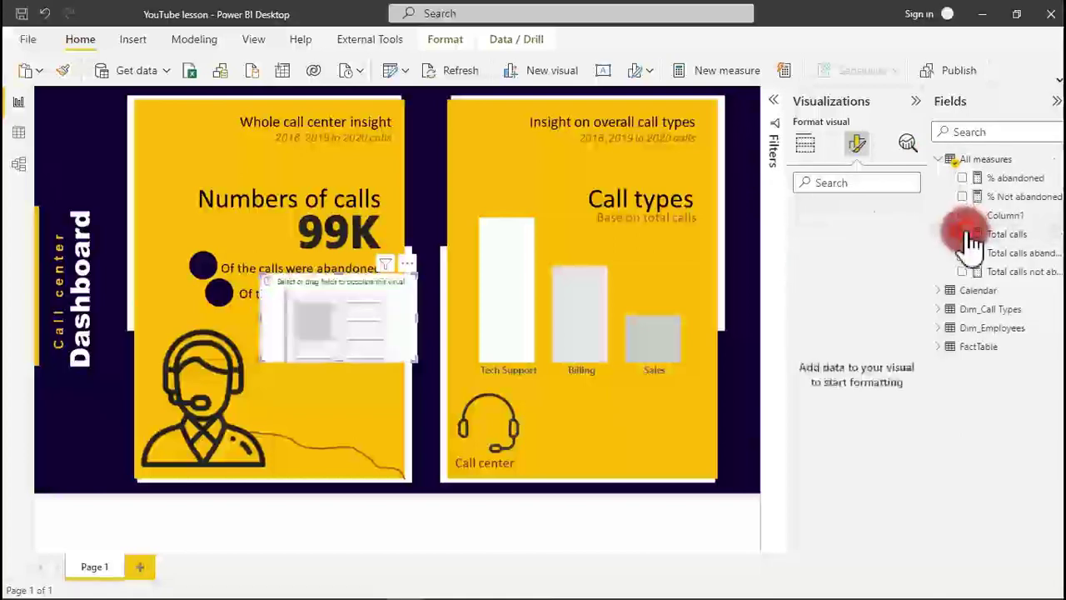
{"action": "left_click", "coordinate": [966, 178]}
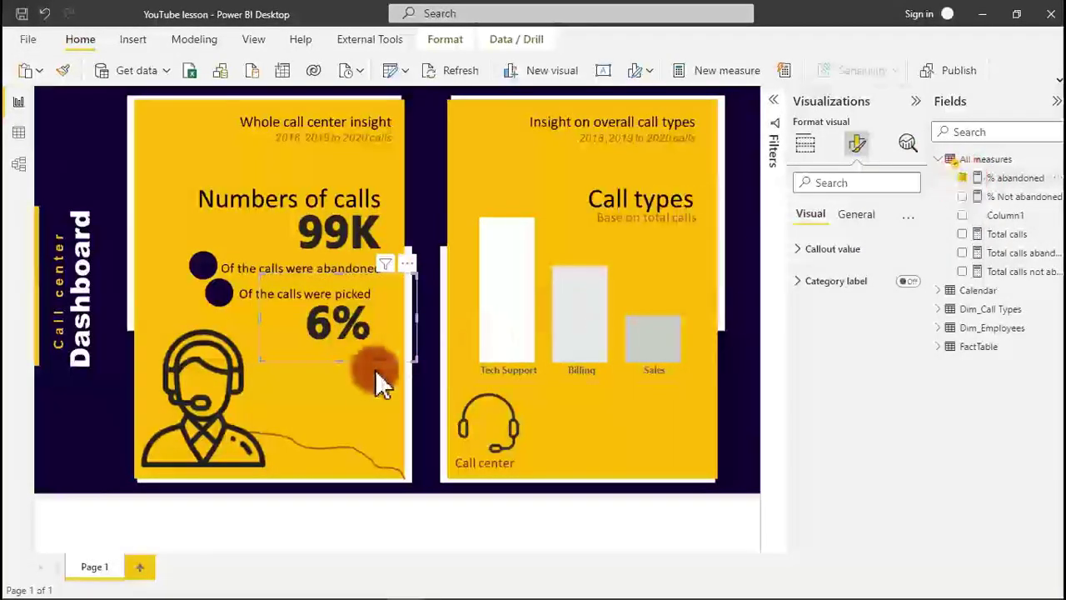
- Shrink the % abandoned card from its lower corner and set its callout value font size to 20
{"action": "left_click_drag", "start_coordinate": [415, 362], "coordinate": [350, 350]}
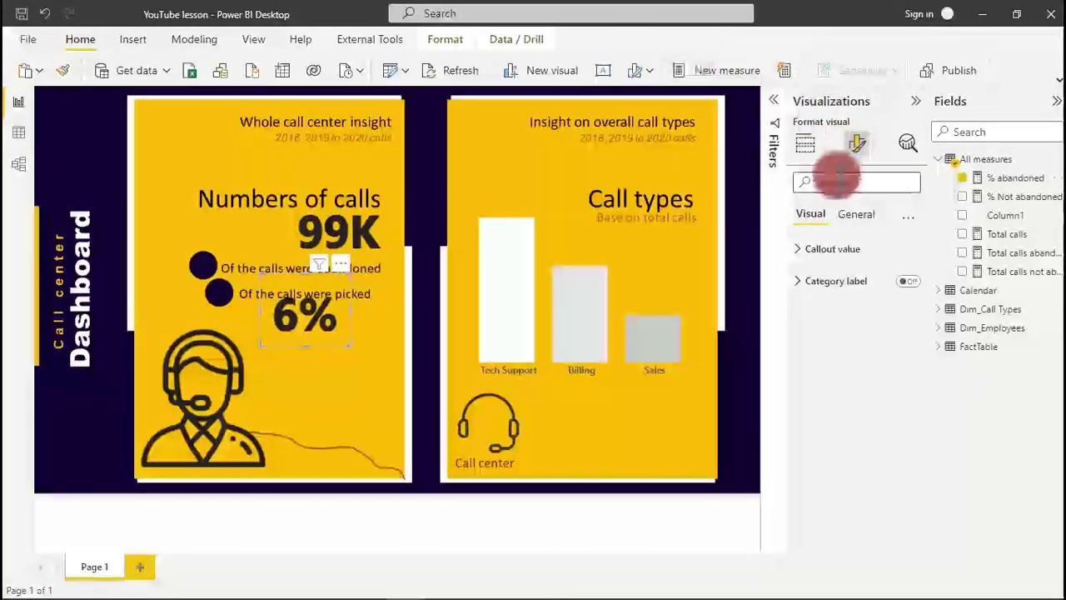
{"action": "left_click", "coordinate": [848, 251]}
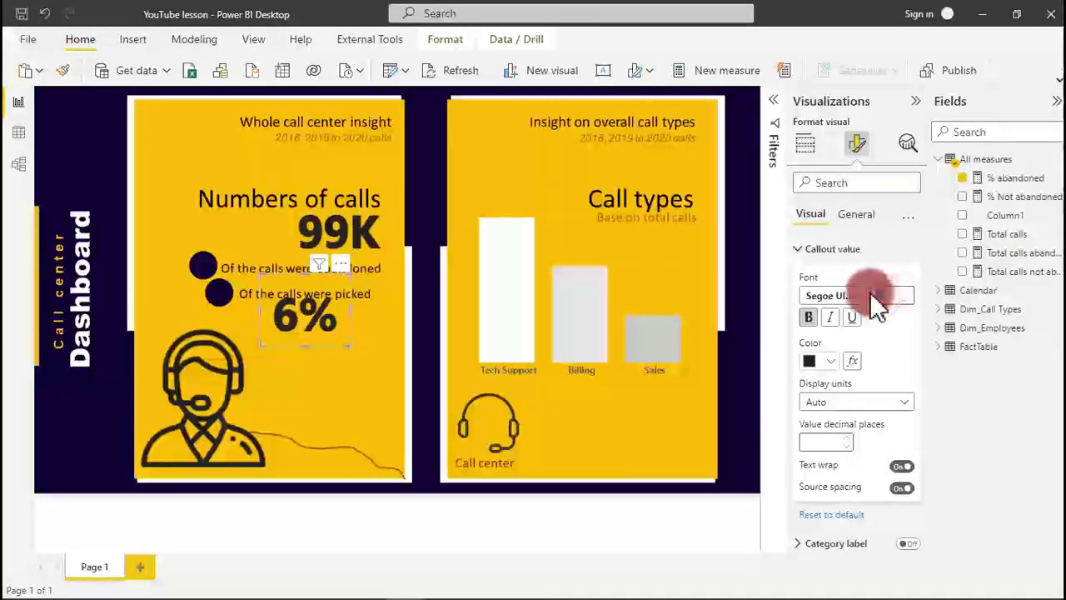
{"action": "type", "text": "20"}
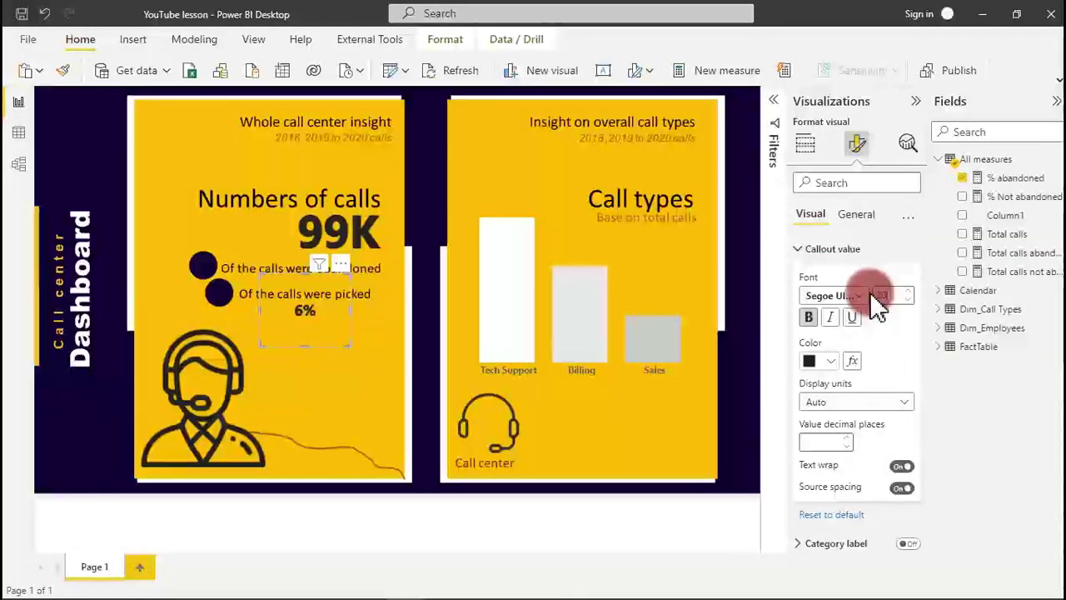
- Color the % abandoned callout value white, turn off its bold formatting, and fit the card inside the circle beside "Of the calls were abandoned"
{"action": "left_click", "coordinate": [828, 360]}
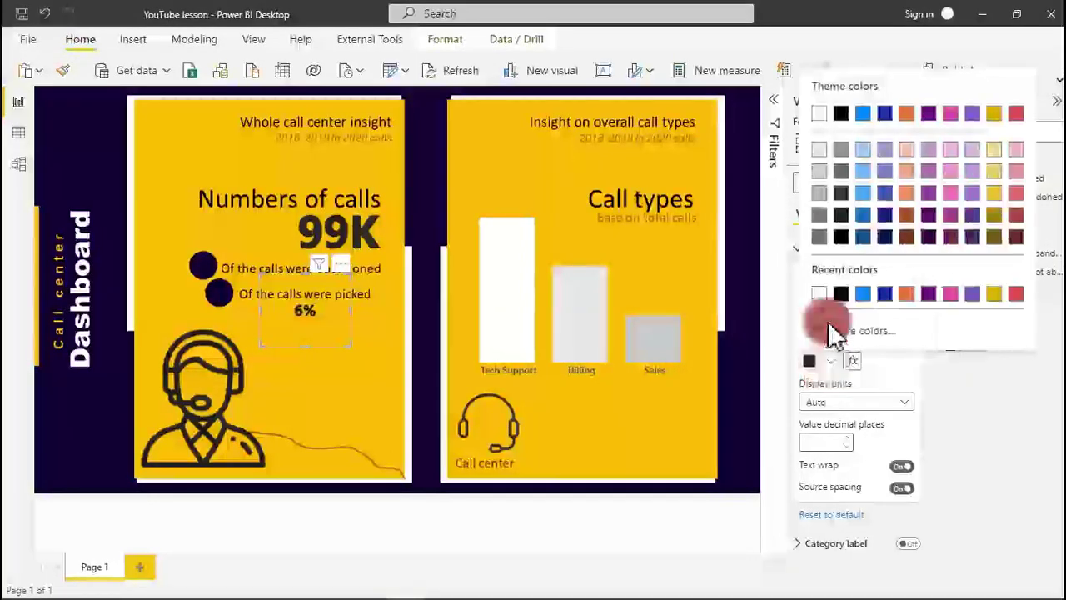
{"action": "left_click", "coordinate": [820, 113]}
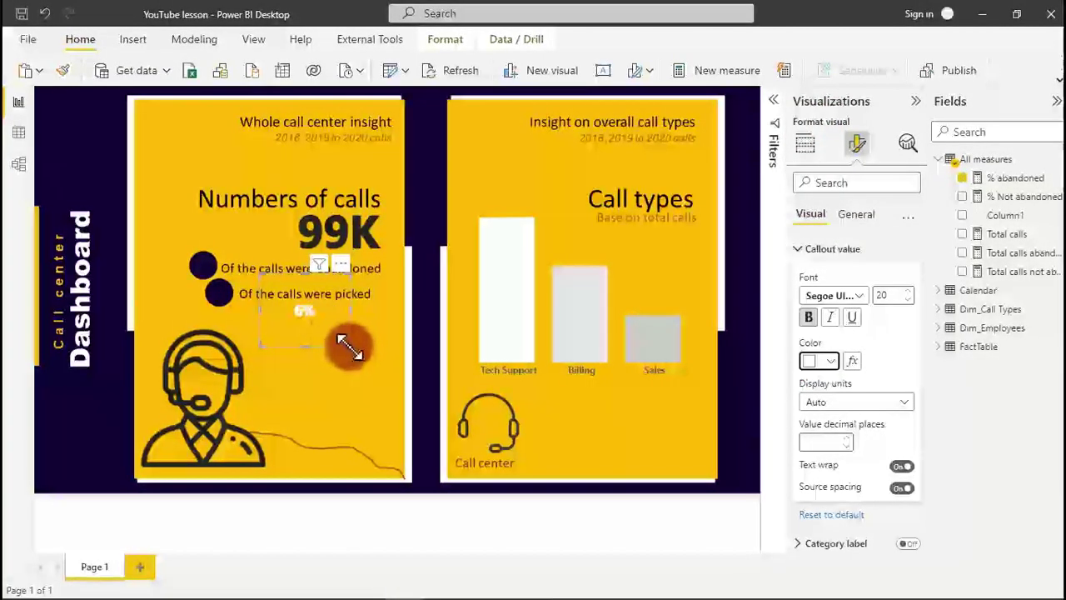
{"action": "left_click", "coordinate": [282, 293]}
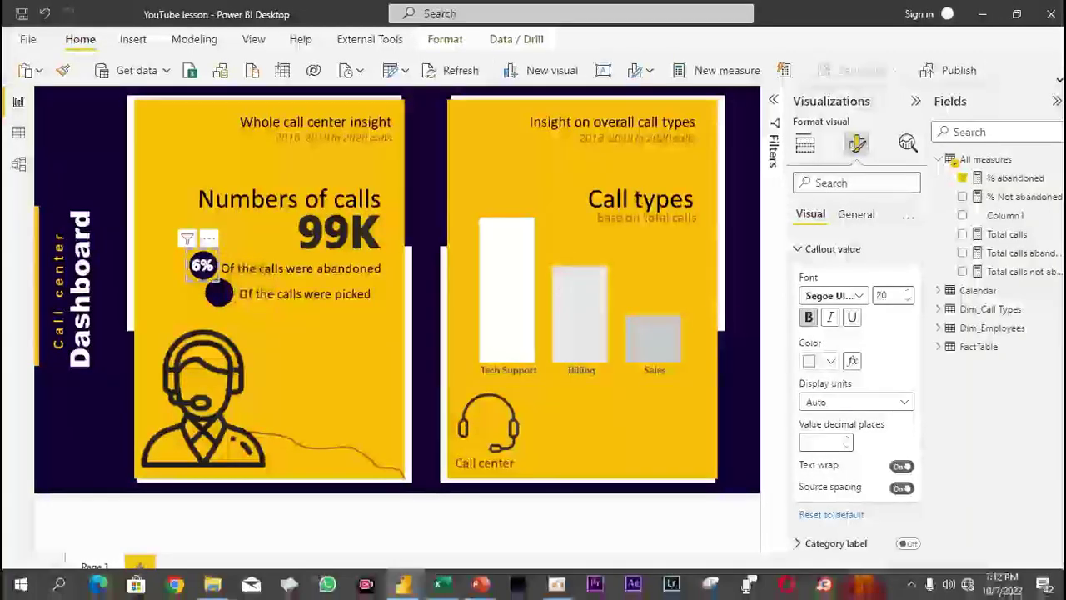
{"action": "left_click", "coordinate": [810, 318]}
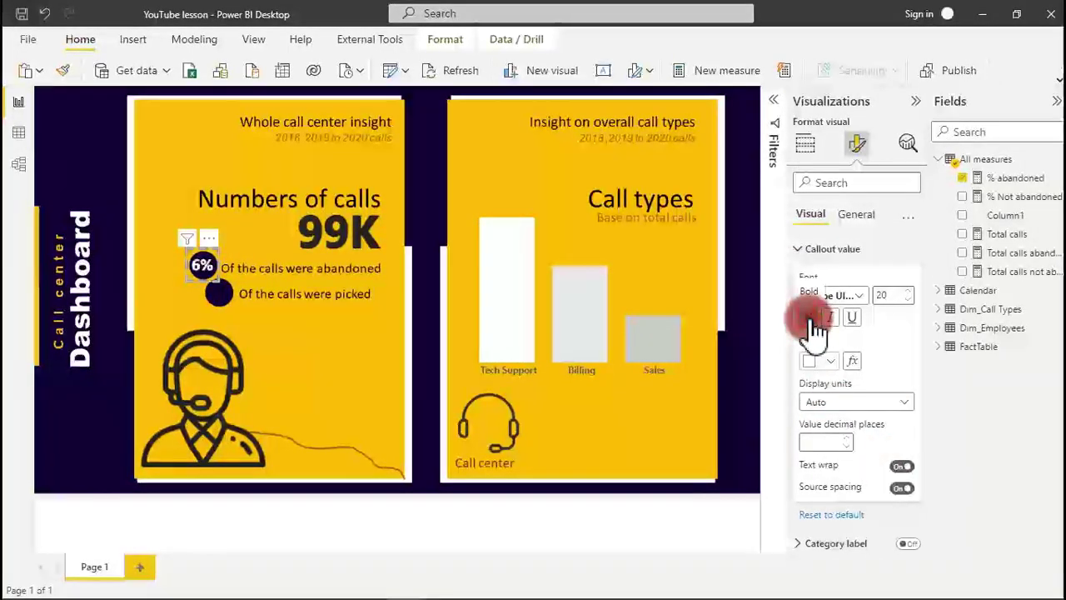
- Duplicate the % abandoned card and place the copy on the dark circle beside "Of the calls were picked"
{"action": "left_click", "coordinate": [337, 333]}
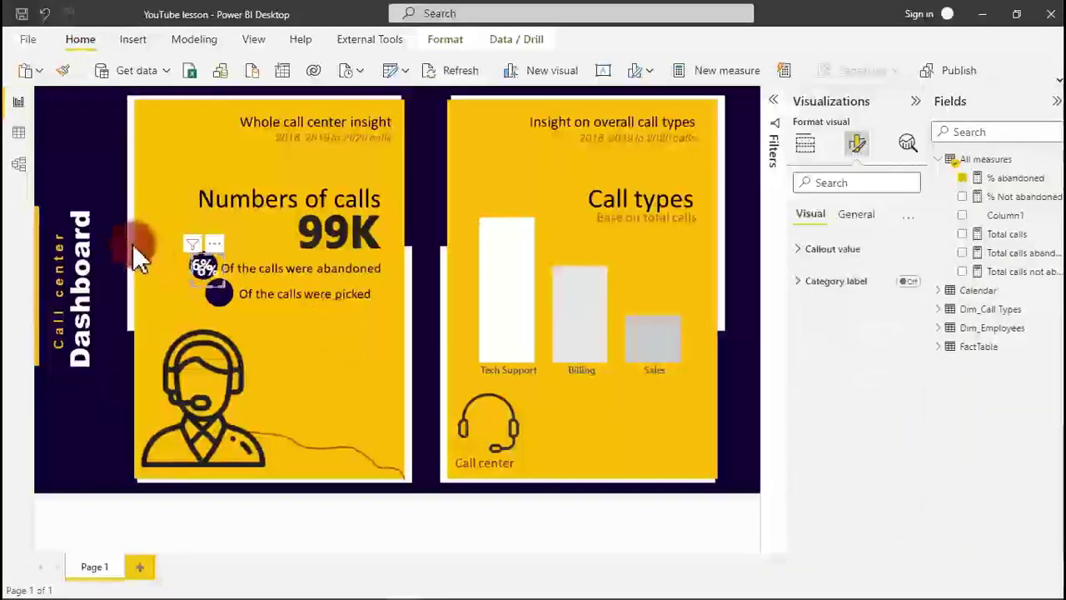
{"action": "left_click", "coordinate": [206, 274]}
{"action": "left_click", "coordinate": [219, 295]}
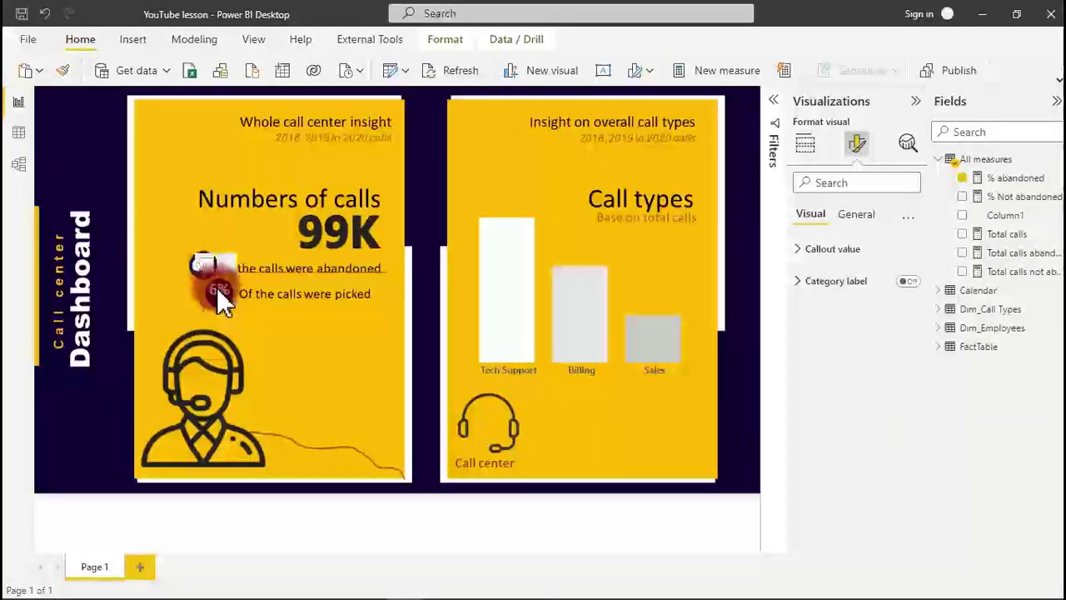
- Replace the copied card's measure with % Not abandoned and set its callout value font size to 16
{"action": "left_click", "coordinate": [962, 179]}
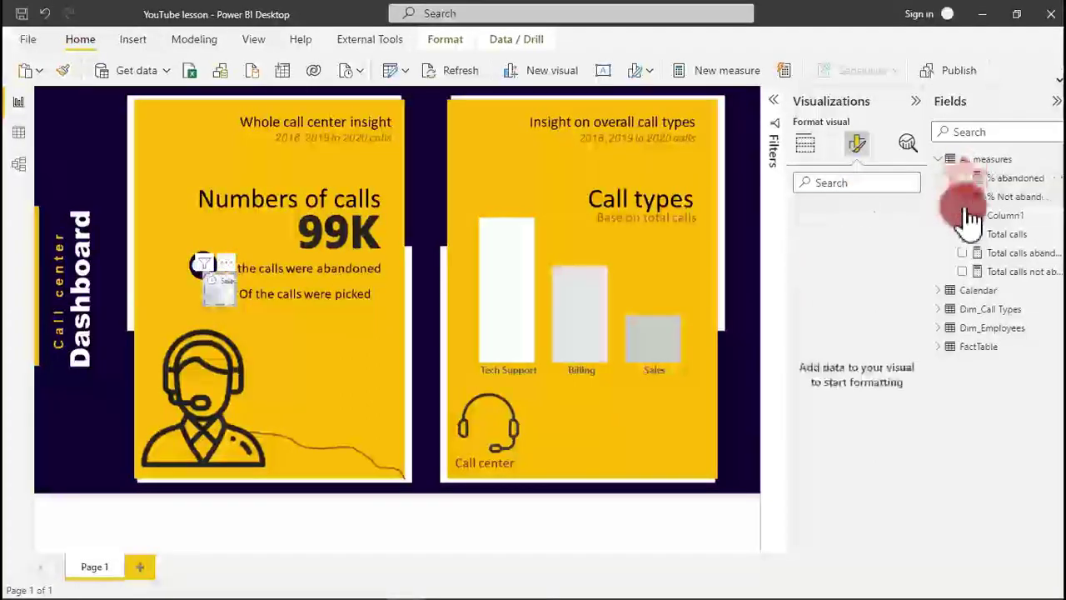
{"action": "left_click", "coordinate": [963, 197]}
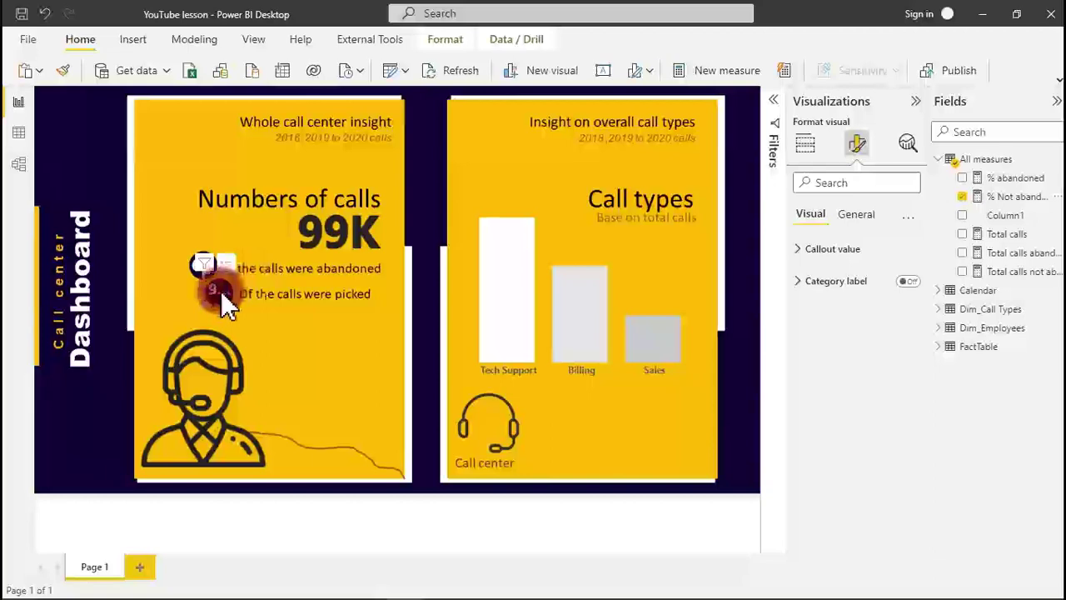
{"action": "mouse_move", "coordinate": [221, 293]}
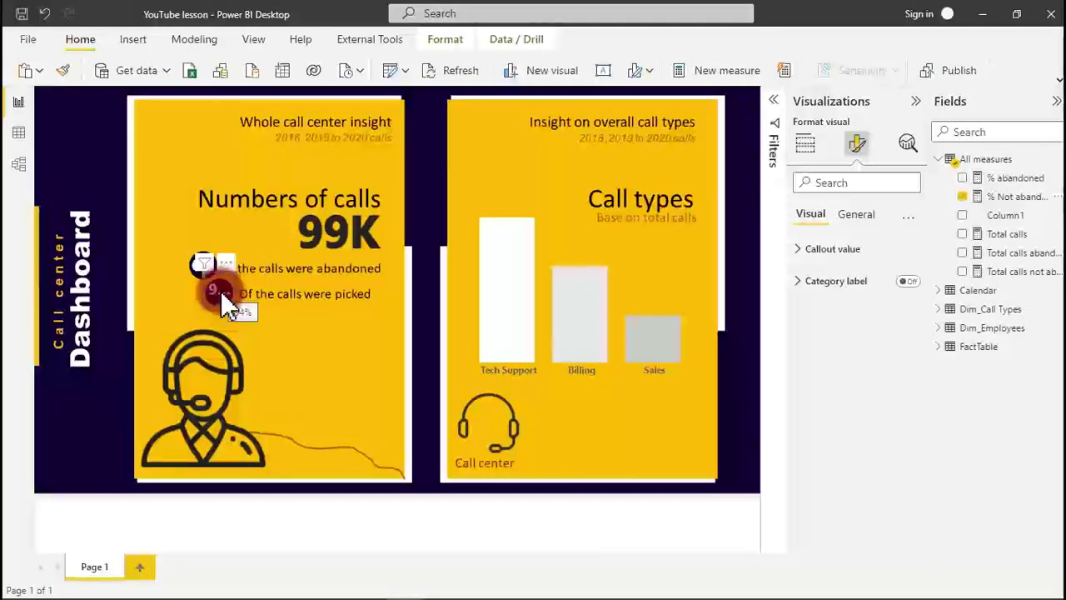
{"action": "left_click", "coordinate": [838, 250]}
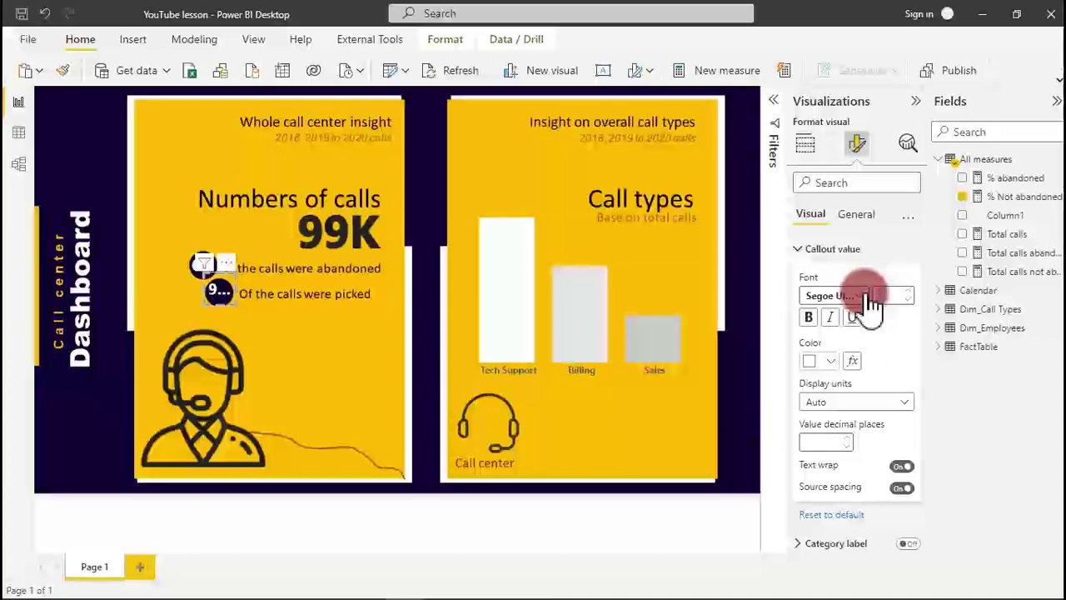
{"action": "type", "text": "16"}
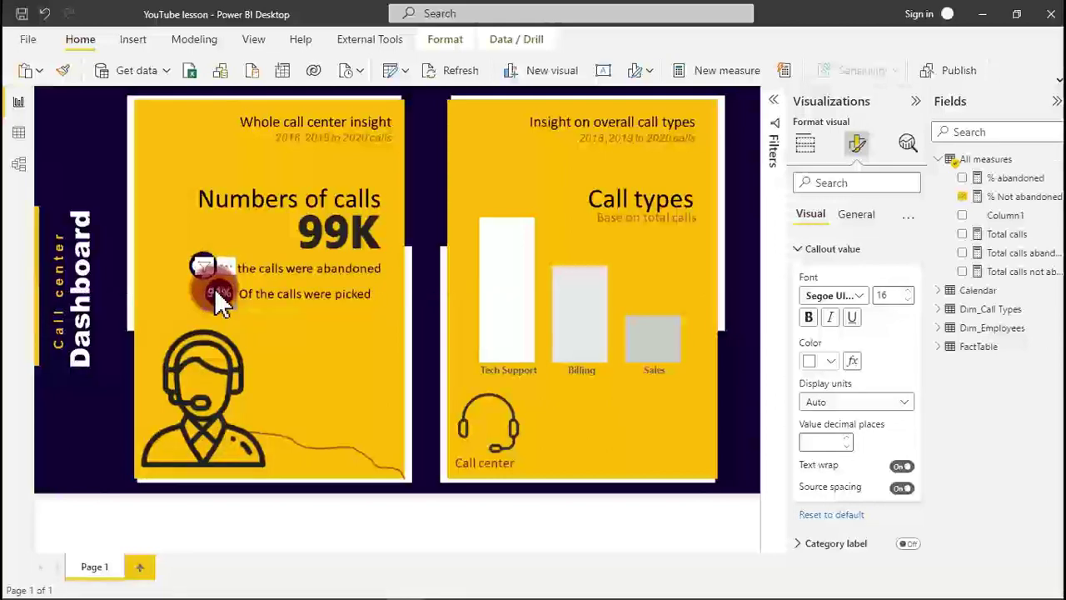
- Set the callout value font size of the % abandoned card to 16, matching the card below it
{"action": "left_click", "coordinate": [193, 267]}
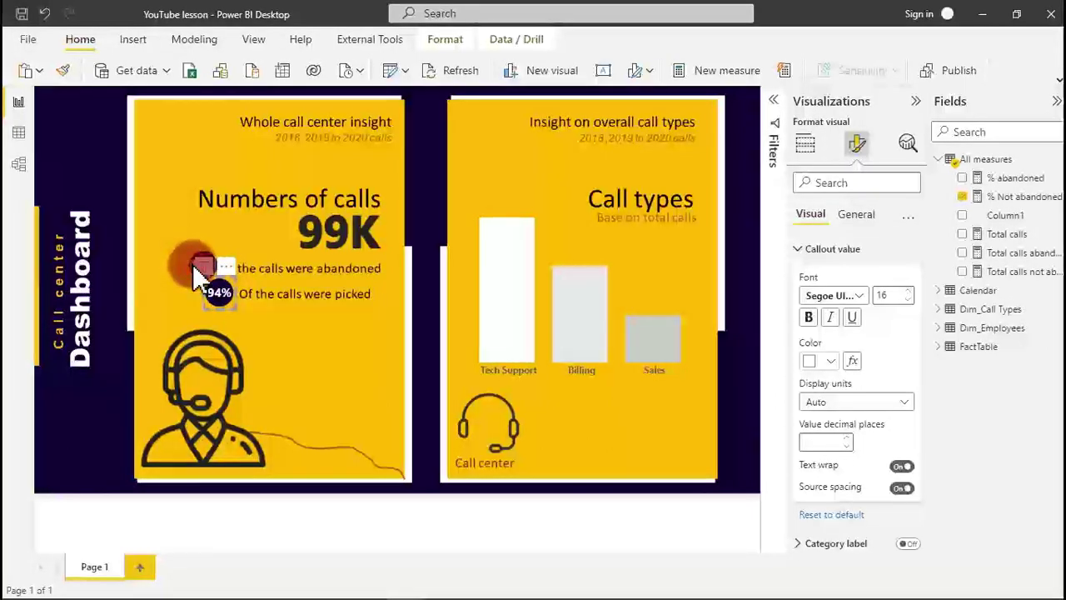
{"action": "left_click", "coordinate": [265, 233]}
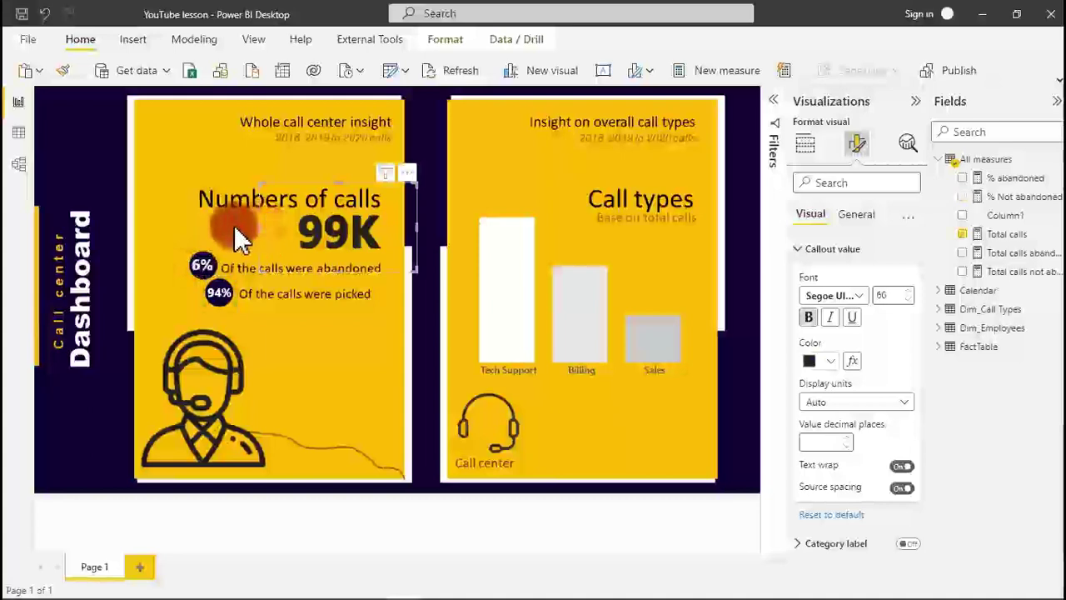
{"action": "left_click", "coordinate": [200, 271]}
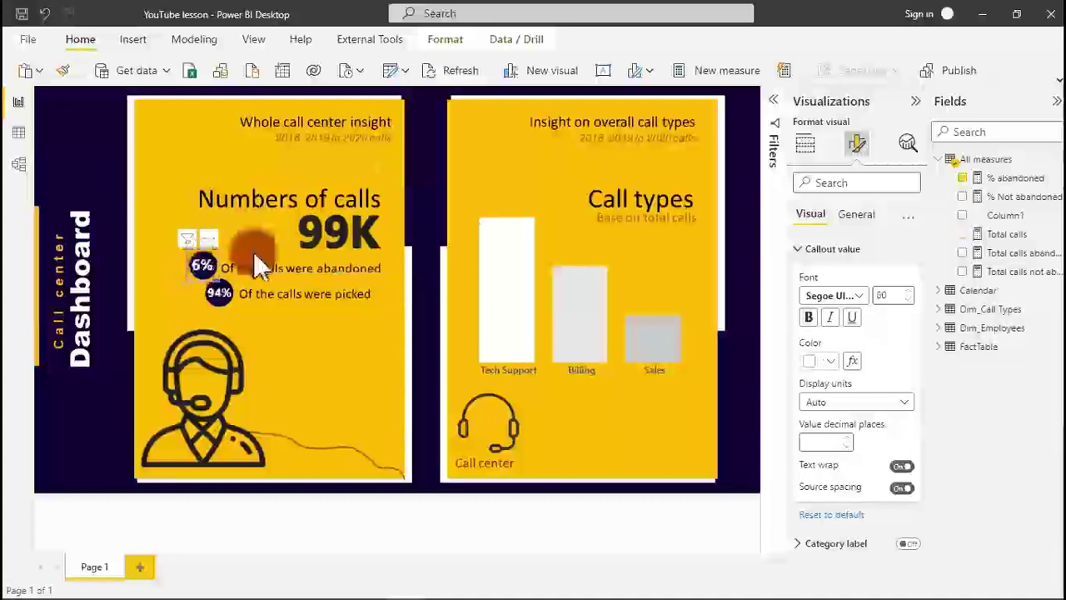
{"action": "left_click", "coordinate": [890, 294]}
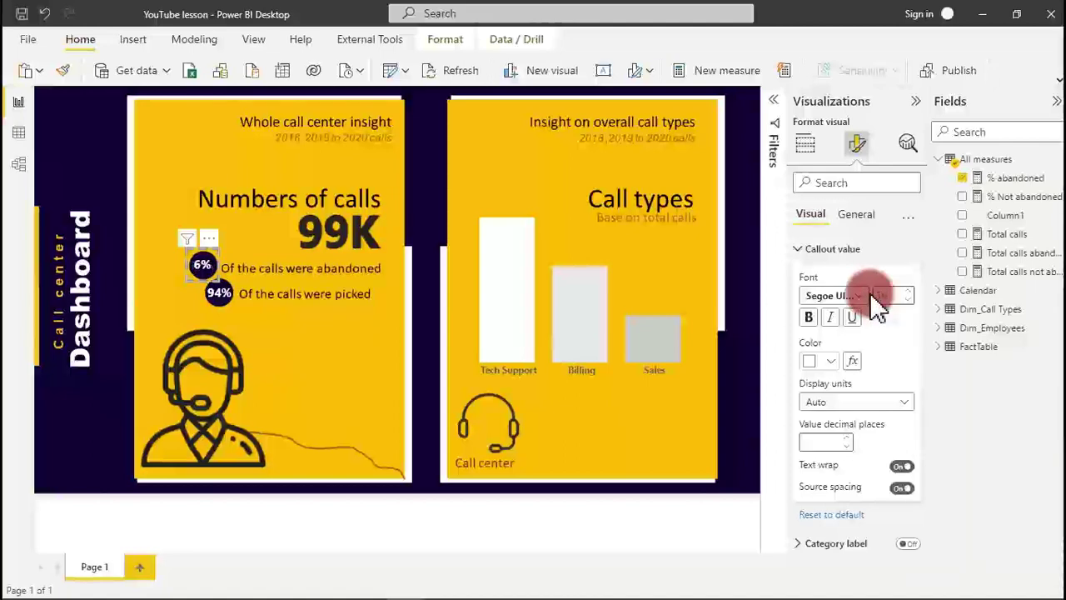
{"action": "type", "text": "16"}
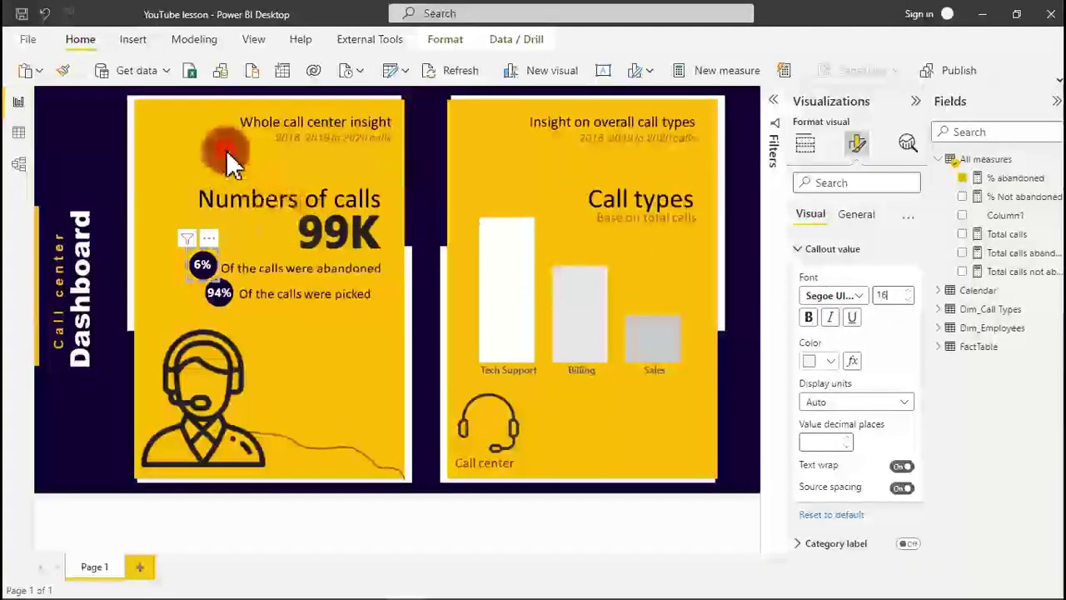
{"action": "left_click", "coordinate": [226, 151]}
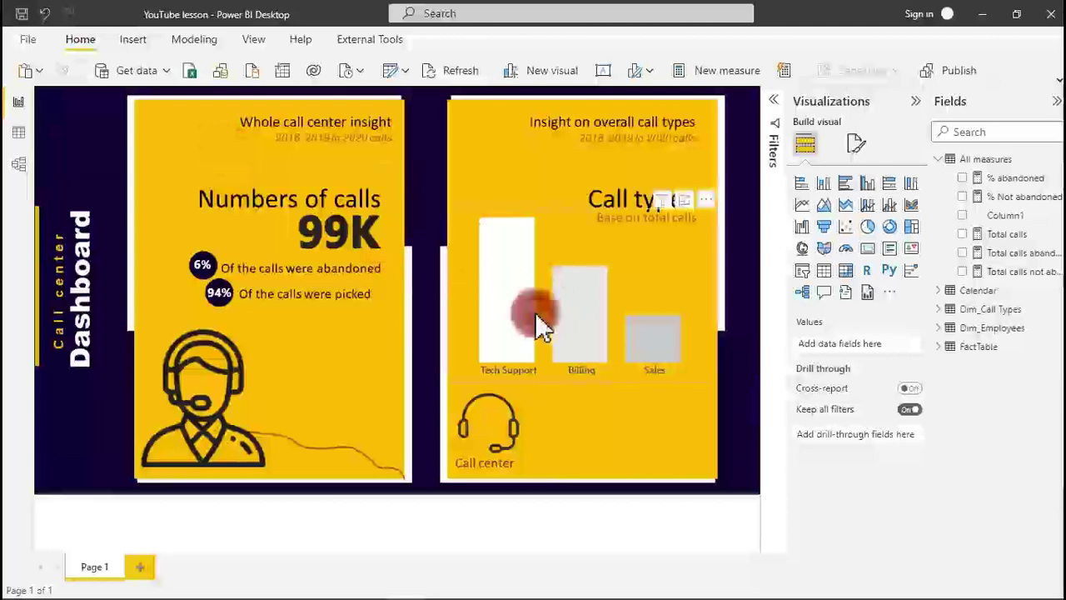
- Turn on data labels for the call types column chart and open their settings
{"action": "left_click", "coordinate": [574, 238]}
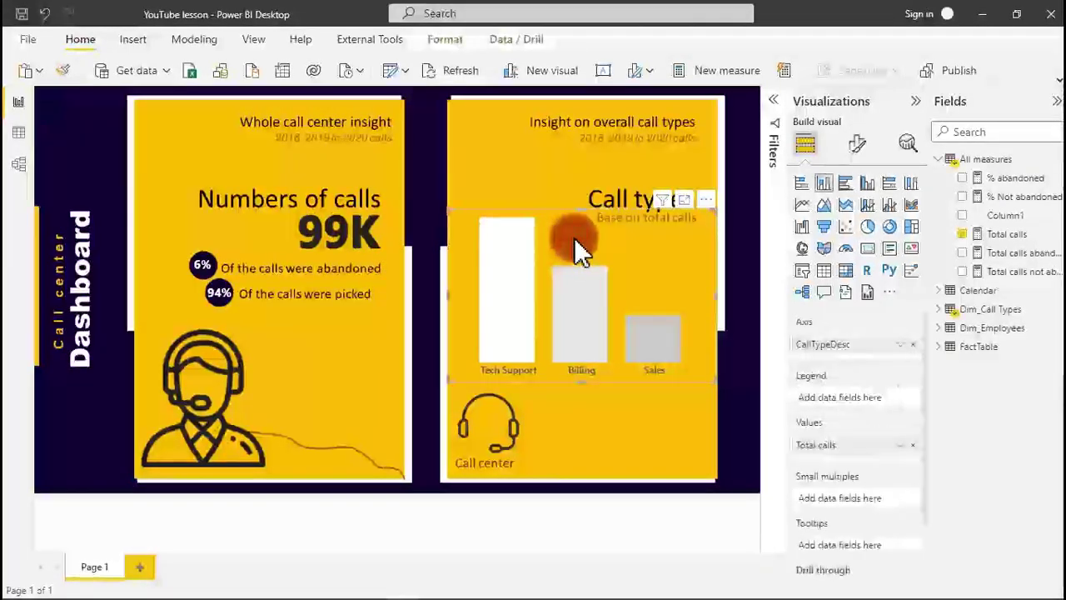
{"action": "left_click", "coordinate": [859, 146]}
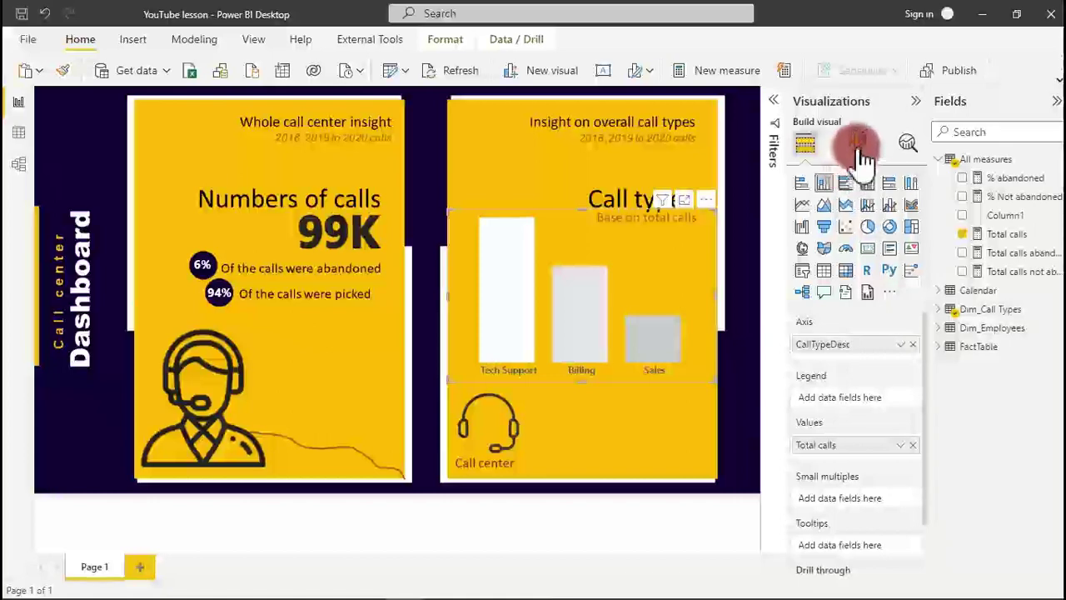
{"action": "left_click", "coordinate": [856, 149]}
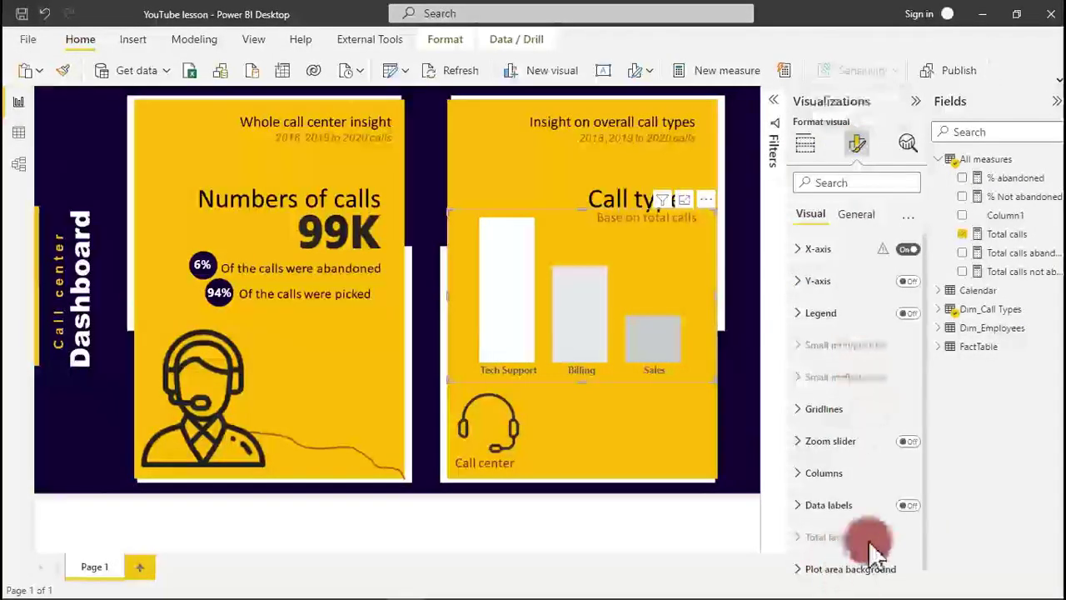
{"action": "left_click", "coordinate": [907, 506]}
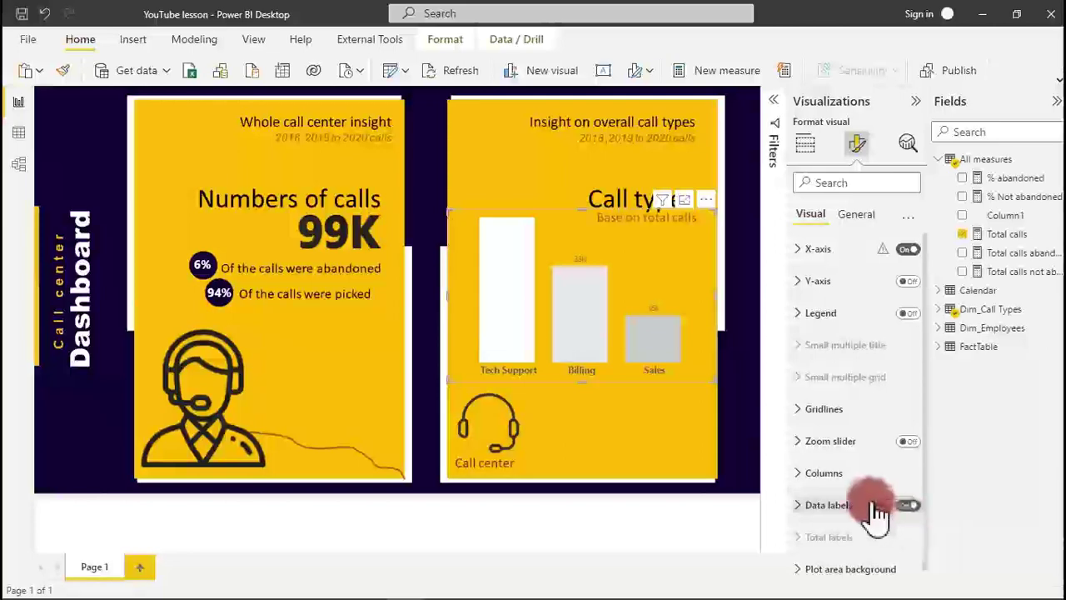
{"action": "left_click", "coordinate": [879, 506]}
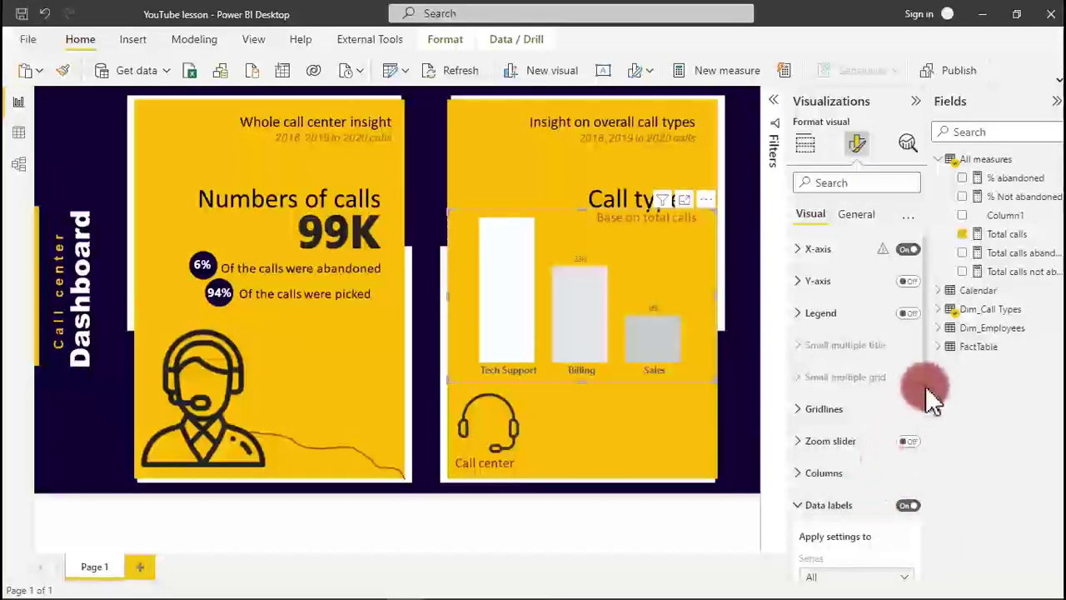
- Set the position of the column chart's data labels to Inside center
{"action": "left_click_drag", "start_coordinate": [929, 391], "coordinate": [916, 552]}
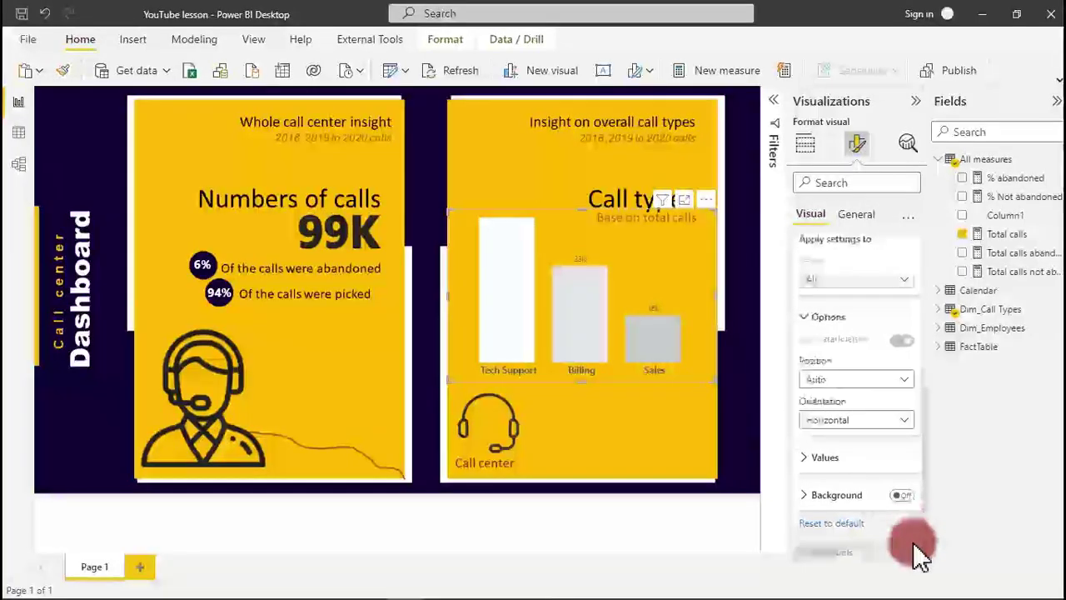
{"action": "left_click", "coordinate": [858, 383]}
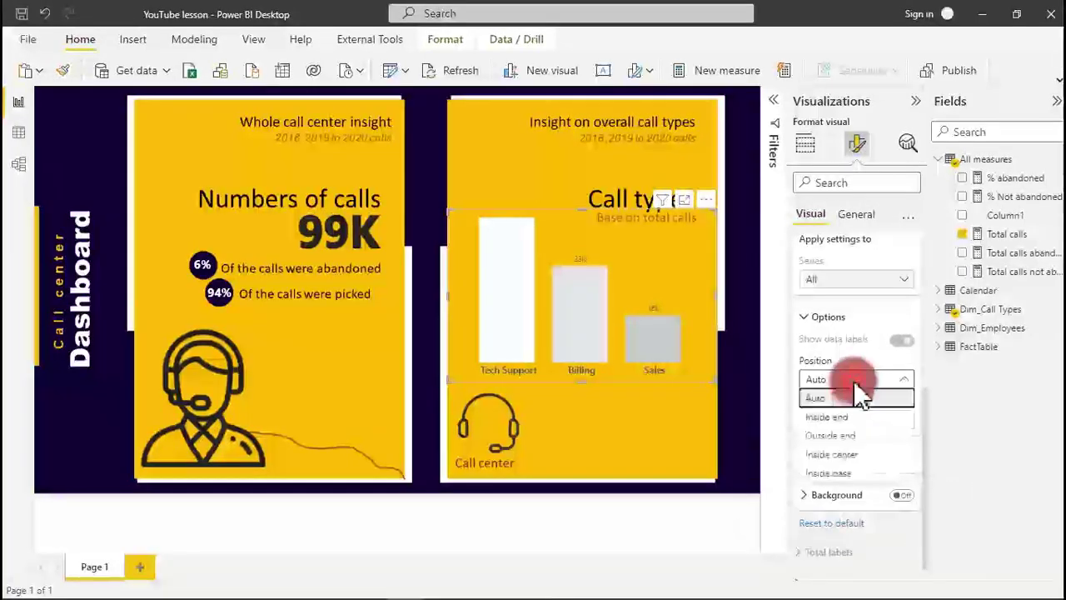
{"action": "left_click", "coordinate": [846, 447]}
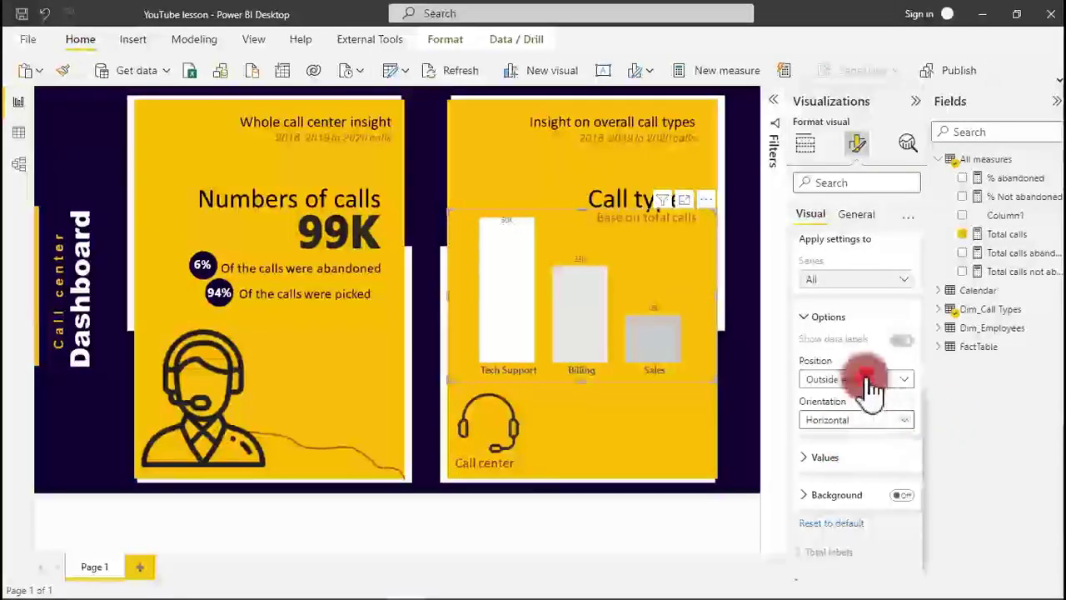
{"action": "left_click", "coordinate": [869, 381]}
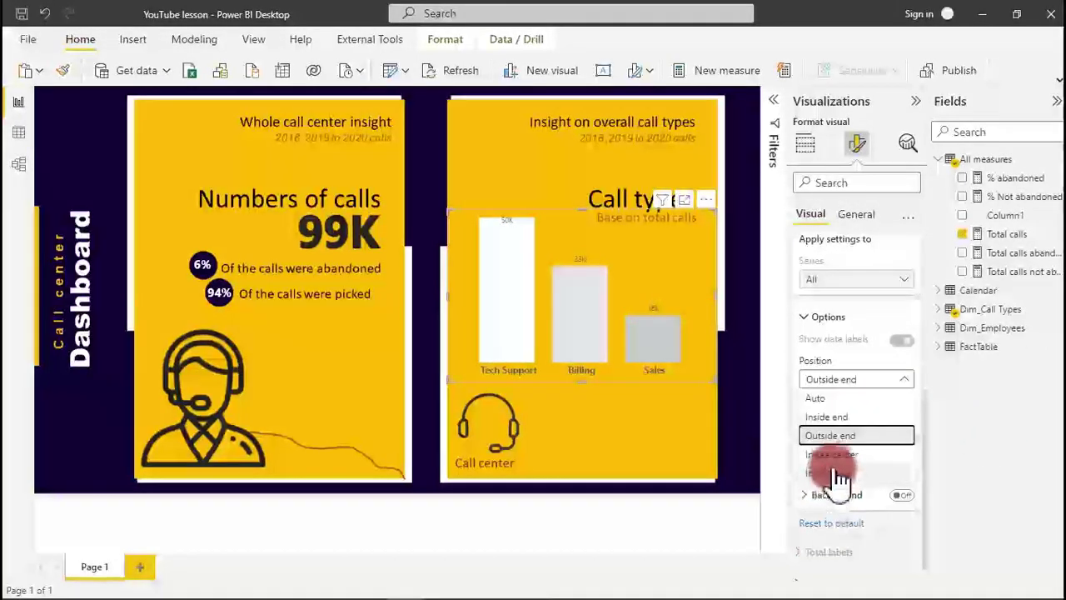
{"action": "left_click", "coordinate": [837, 455]}
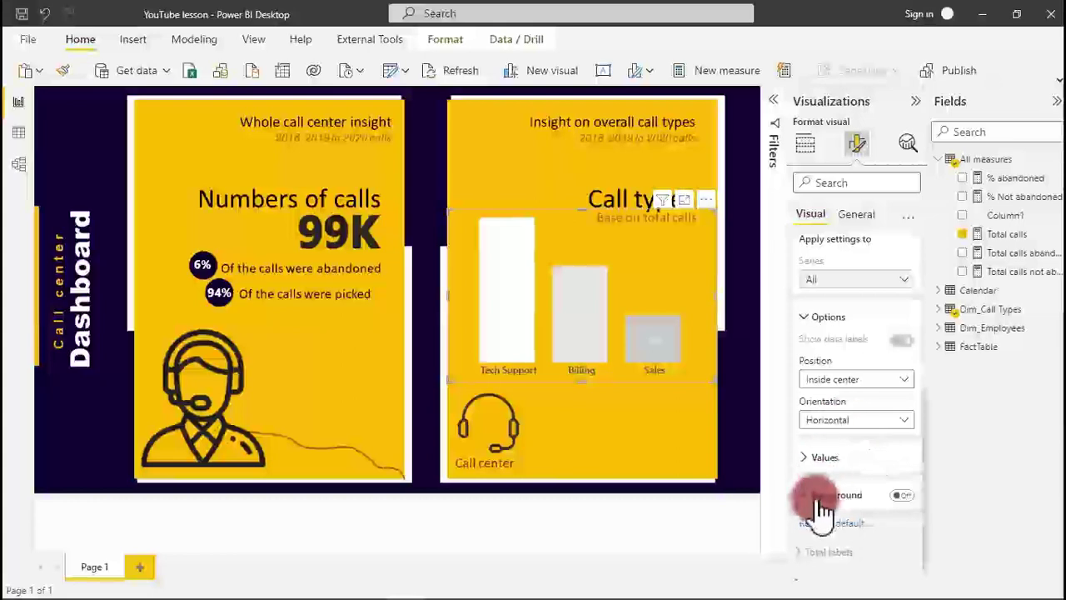
- Give the column chart's data label values a dark gray theme shade and a font size of 14
{"action": "left_click", "coordinate": [823, 458]}
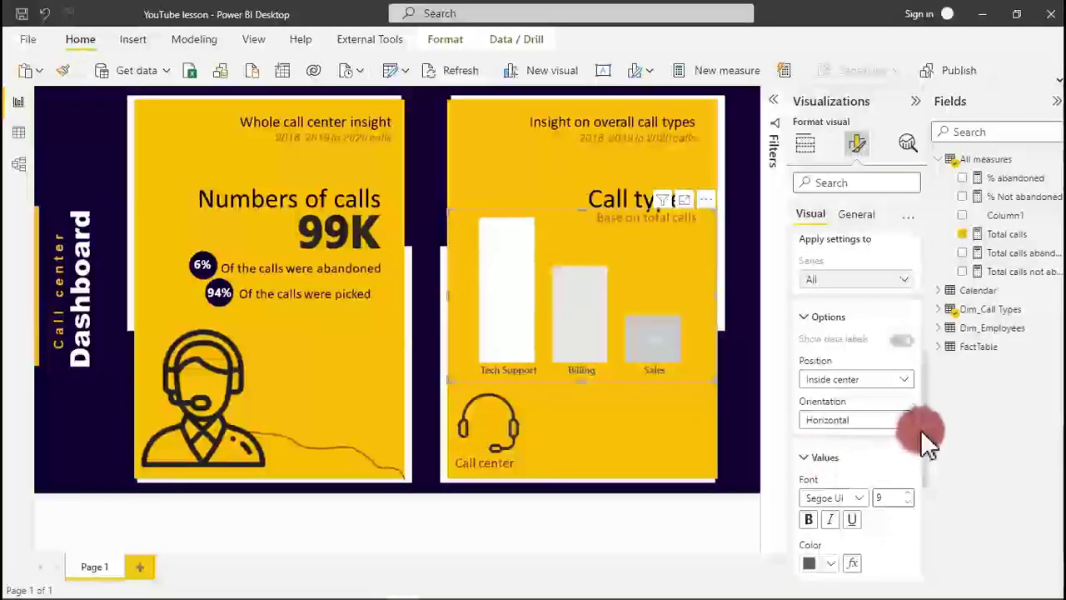
{"action": "scroll", "coordinate": [925, 453], "scroll_direction": "down", "scroll_amount": 3}
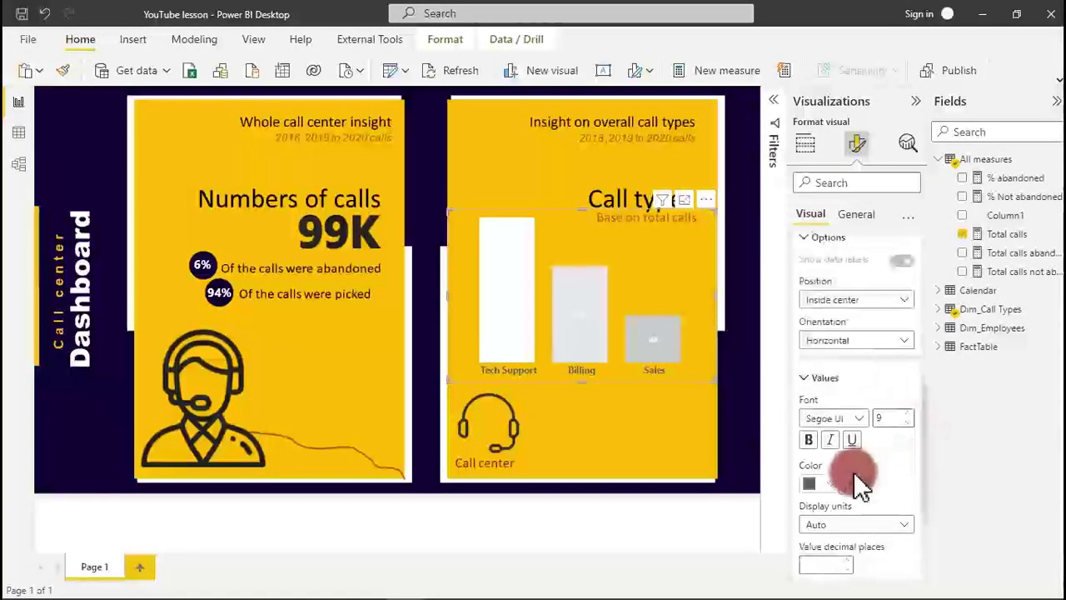
{"action": "left_click", "coordinate": [831, 484]}
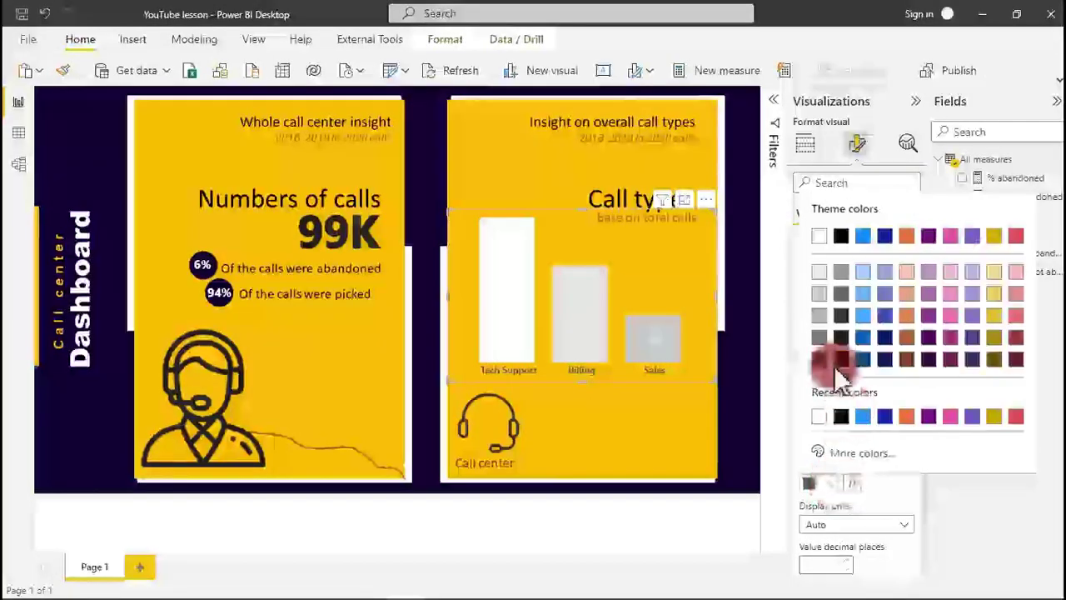
{"action": "left_click", "coordinate": [843, 295]}
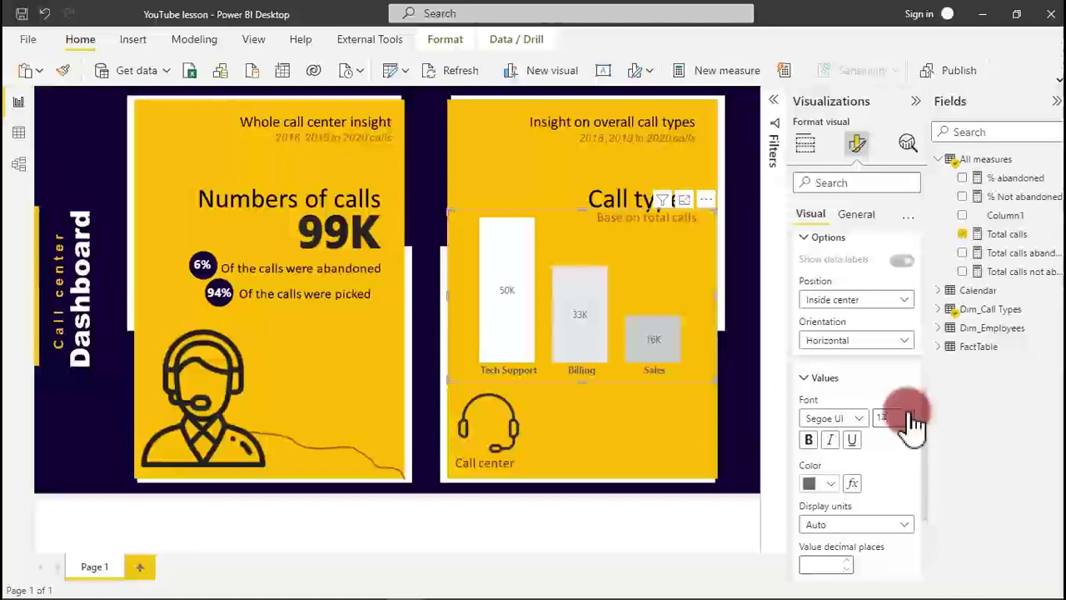
{"action": "left_click", "coordinate": [910, 413]}
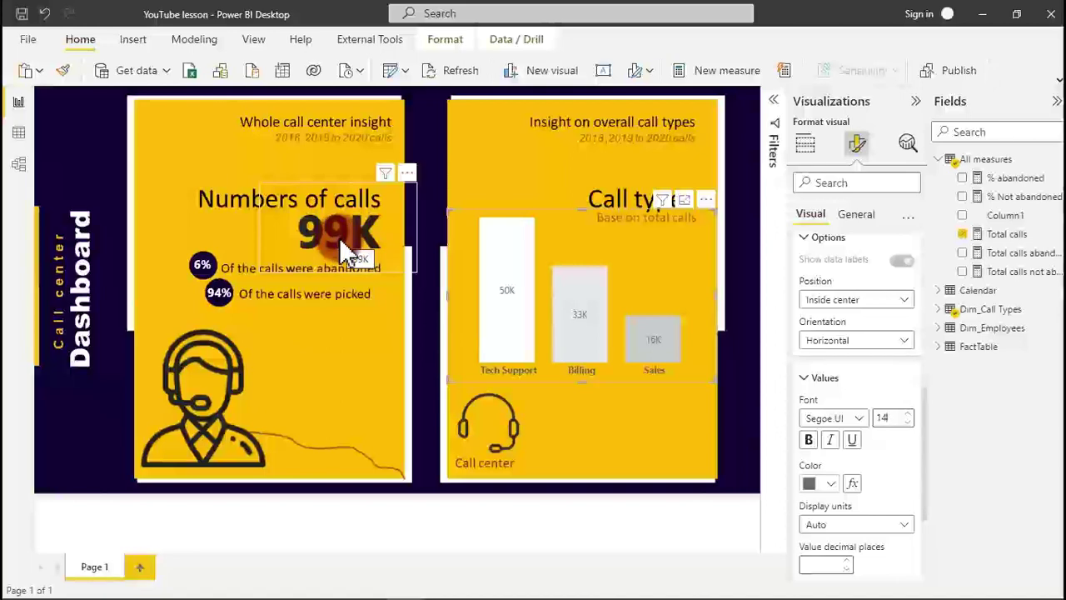
- Switch to the Presentation1 background design in PowerPoint
{"action": "mouse_move", "coordinate": [285, 583]}
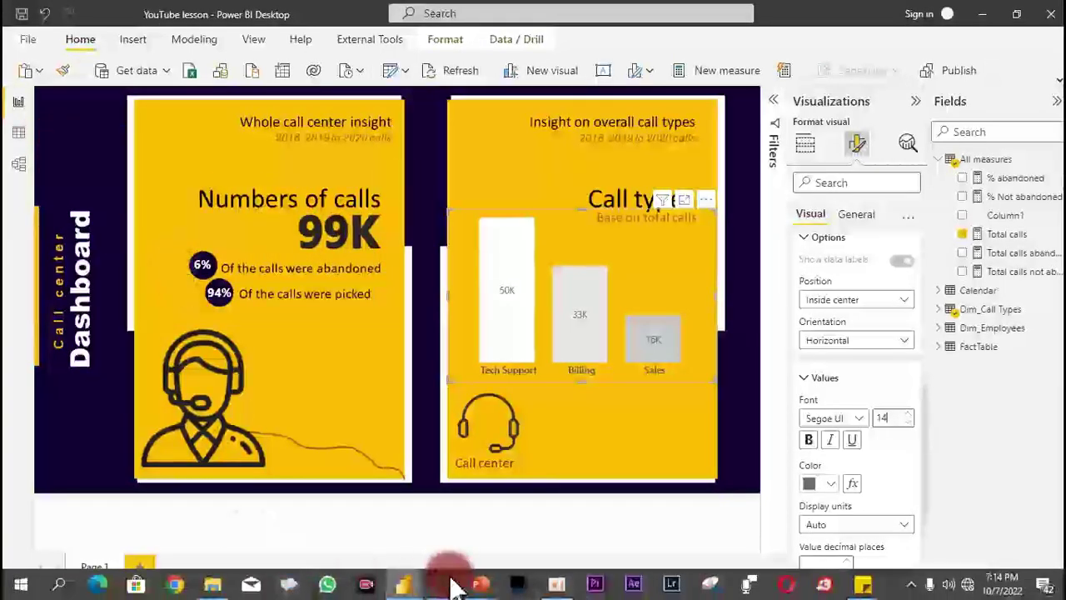
{"action": "mouse_move", "coordinate": [485, 583]}
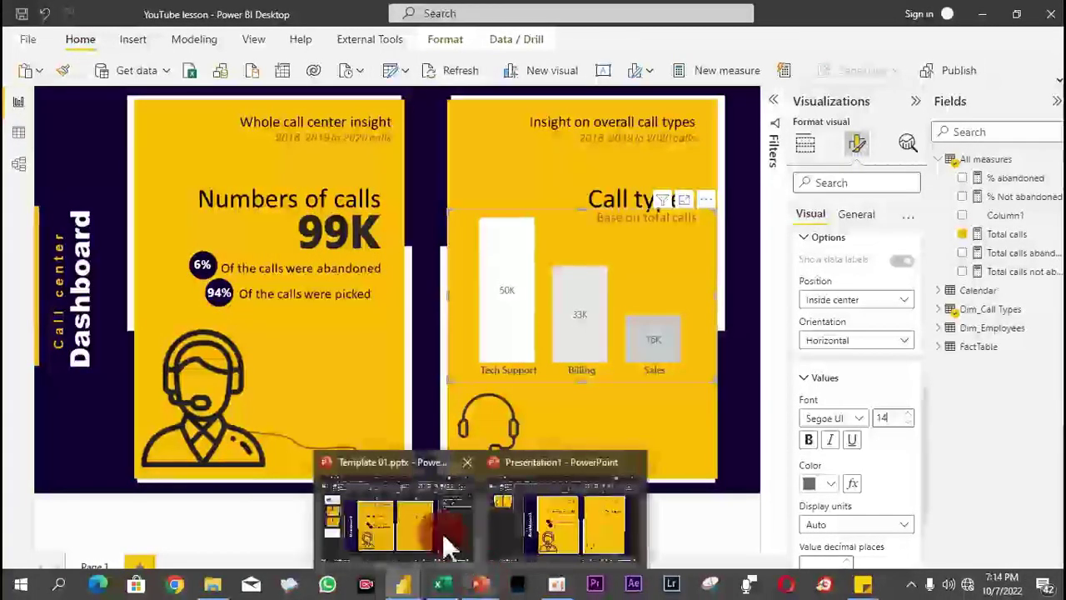
{"action": "left_click", "coordinate": [542, 535]}
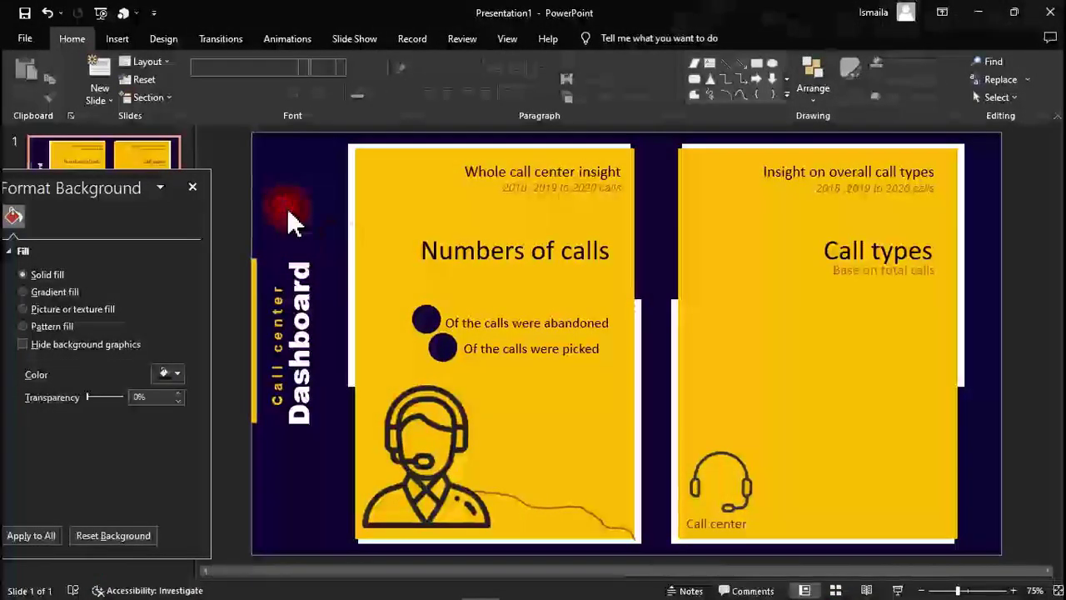
- Copy the hex code of the fill color from the dark circle beside "Of the calls were abandoned"
{"action": "left_click", "coordinate": [426, 320]}
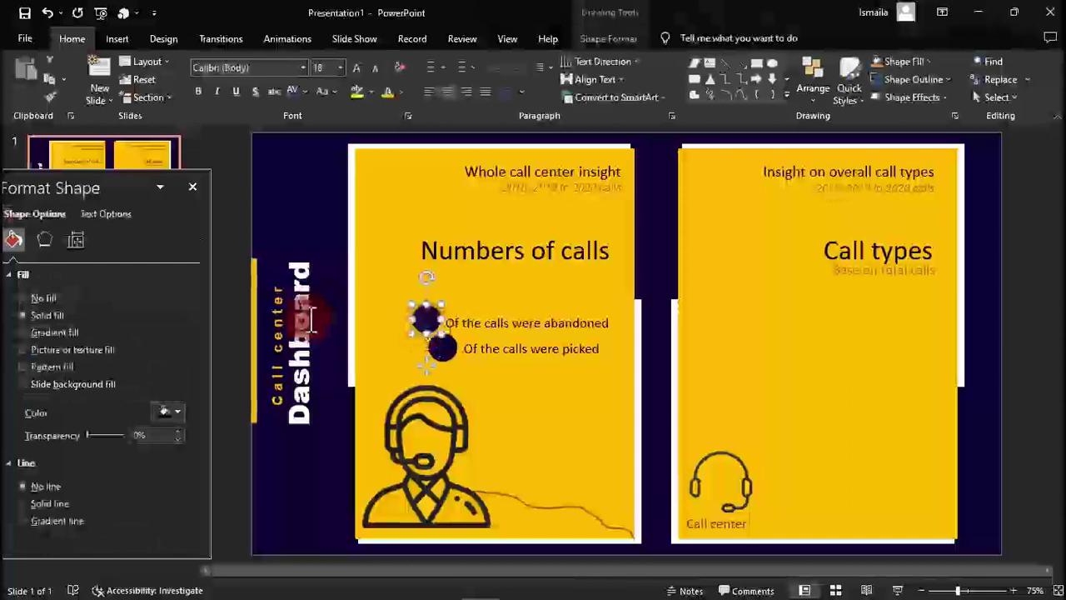
{"action": "left_click", "coordinate": [171, 412]}
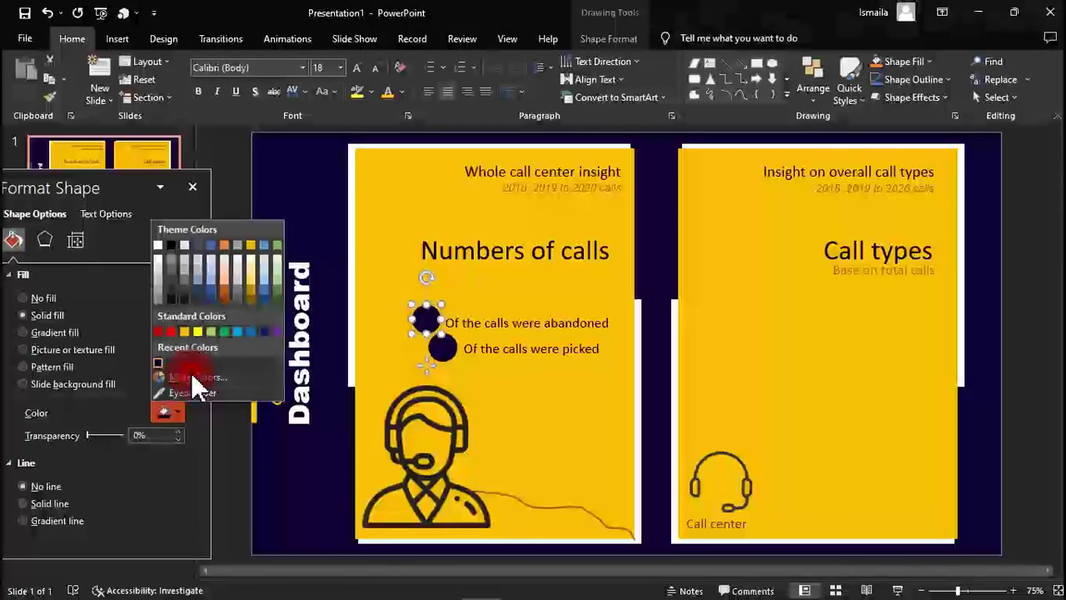
{"action": "left_click", "coordinate": [198, 380]}
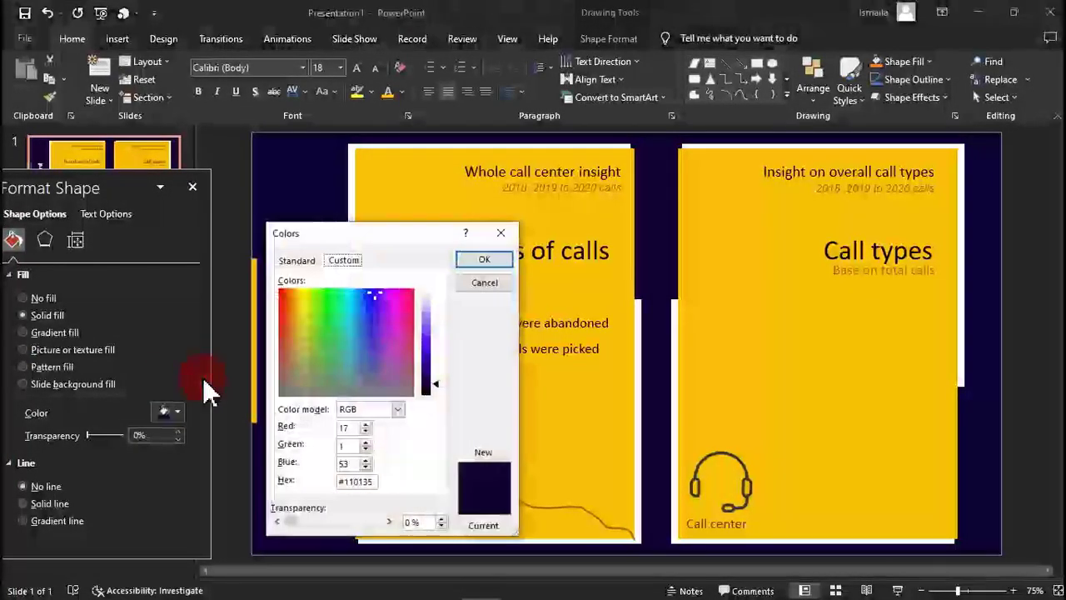
{"action": "left_click", "coordinate": [359, 481]}
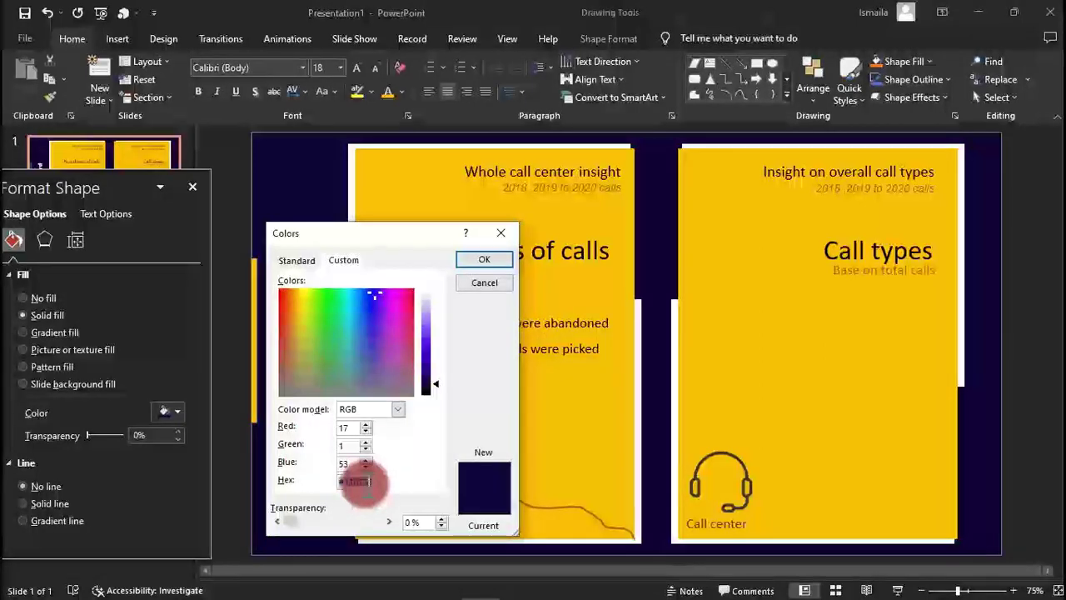
{"action": "left_click", "coordinate": [506, 262]}
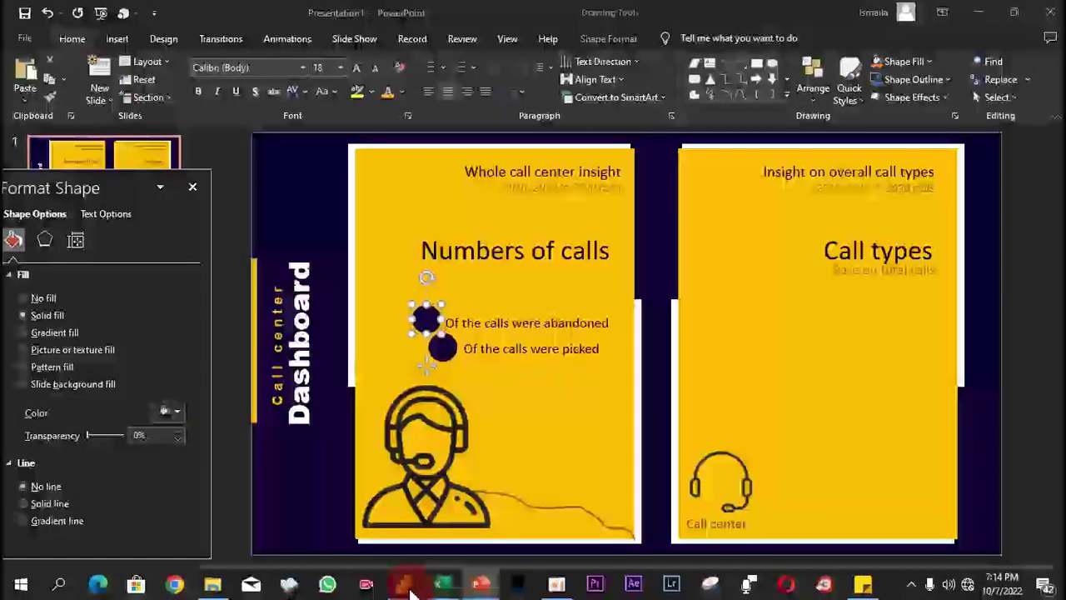
- Switch to the YouTube lesson report in Power BI Desktop and set the total calls card's callout value color to #110135
{"action": "mouse_move", "coordinate": [403, 584]}
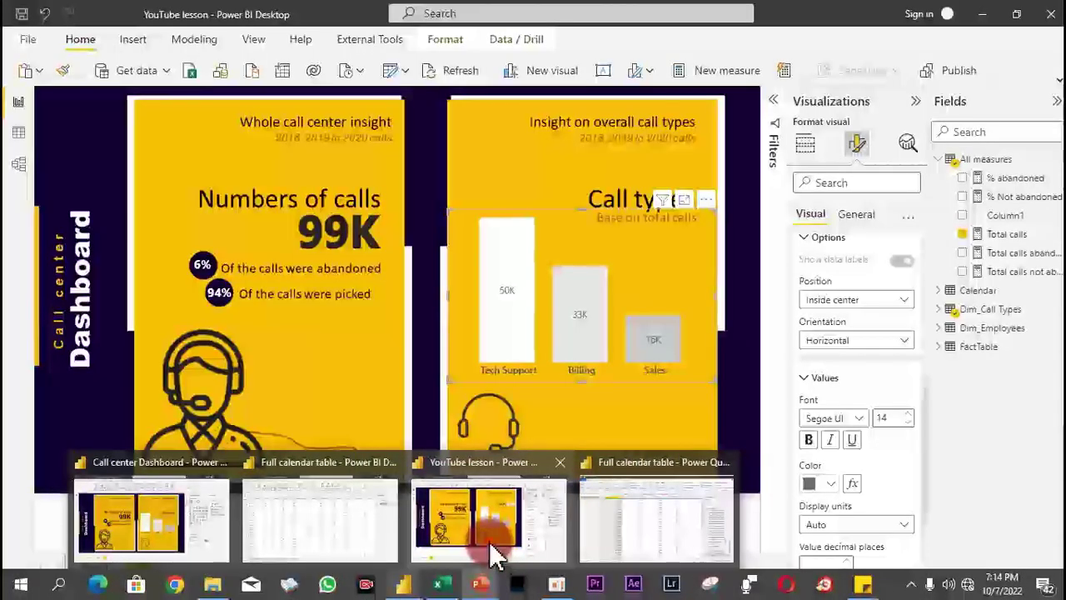
{"action": "left_click", "coordinate": [491, 554]}
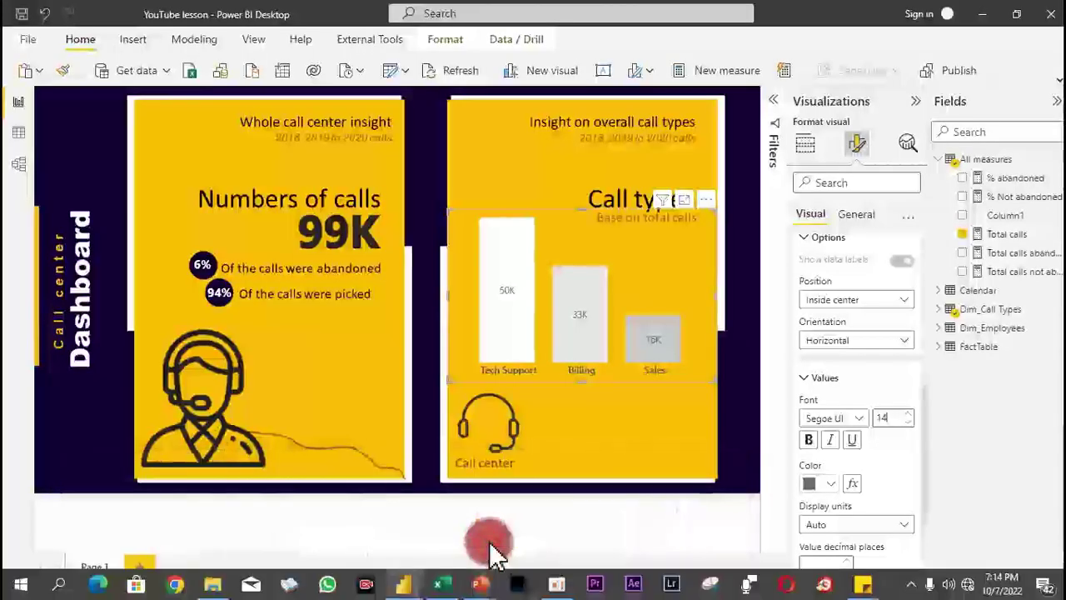
{"action": "left_click", "coordinate": [379, 250]}
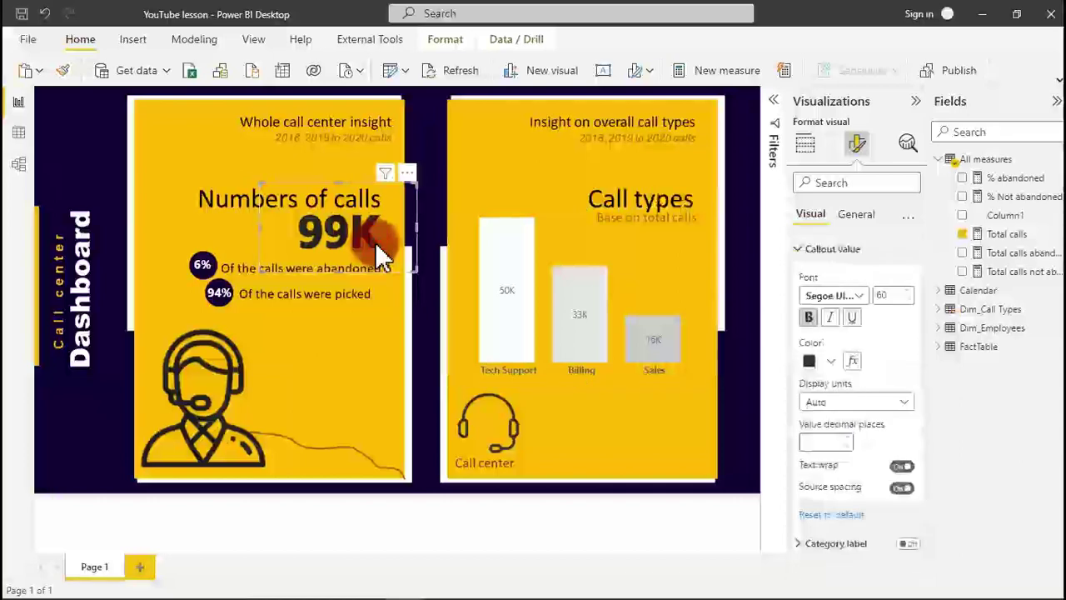
{"action": "left_click", "coordinate": [844, 360]}
{"action": "left_click", "coordinate": [845, 292]}
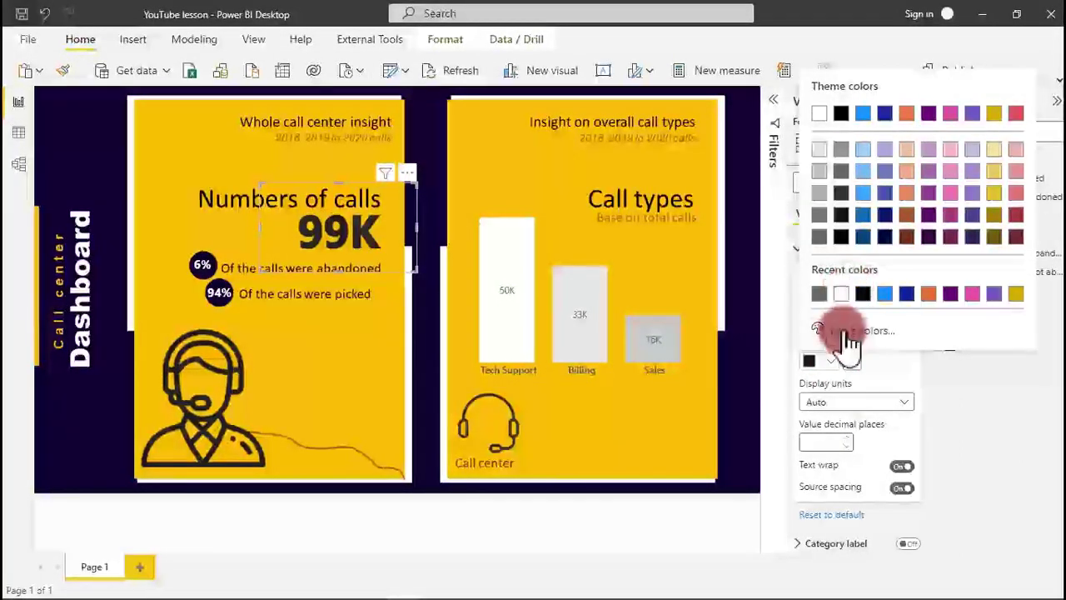
{"action": "left_click", "coordinate": [845, 332]}
{"action": "type", "text": "#110135"}
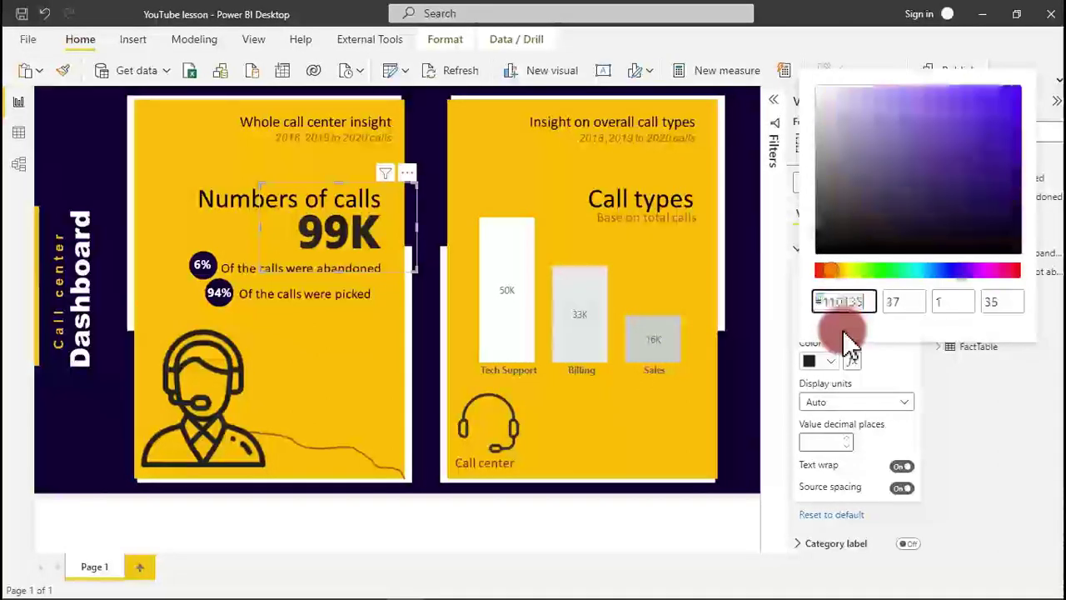
{"action": "left_click", "coordinate": [893, 373]}
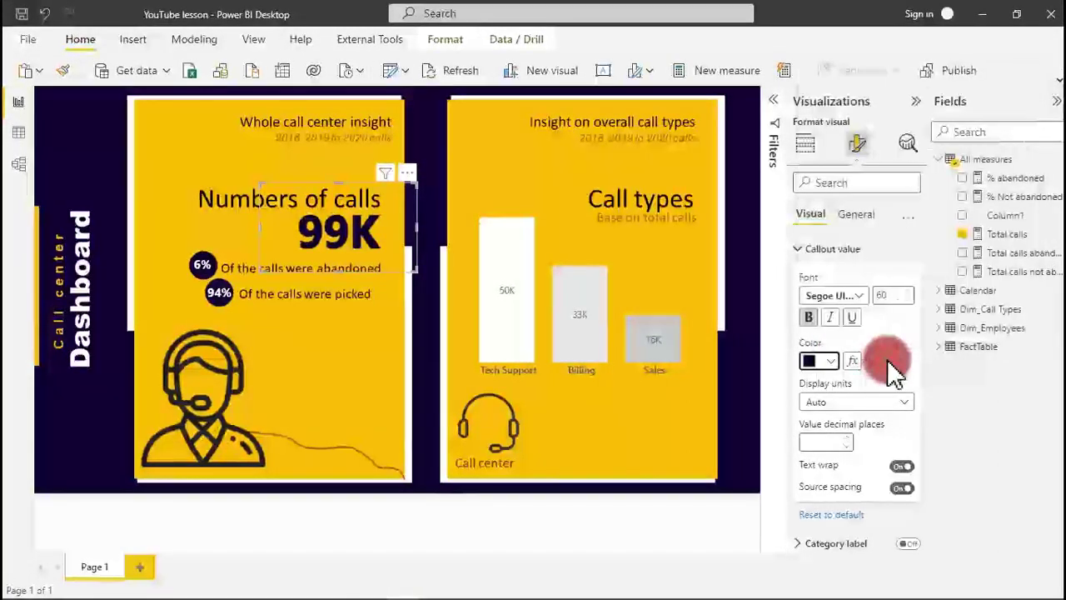
{"action": "left_click", "coordinate": [91, 171]}
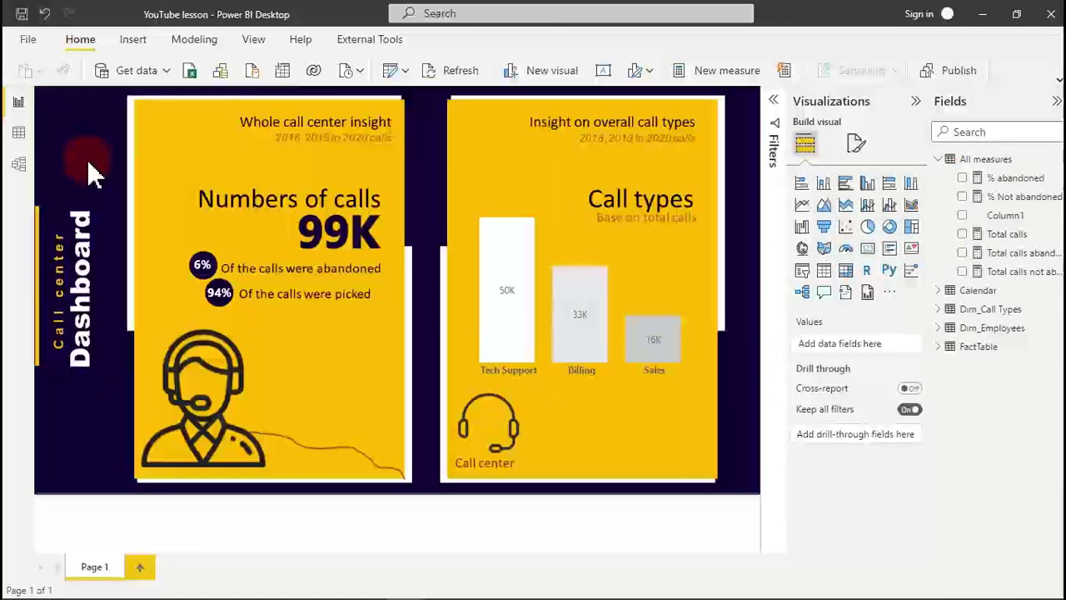